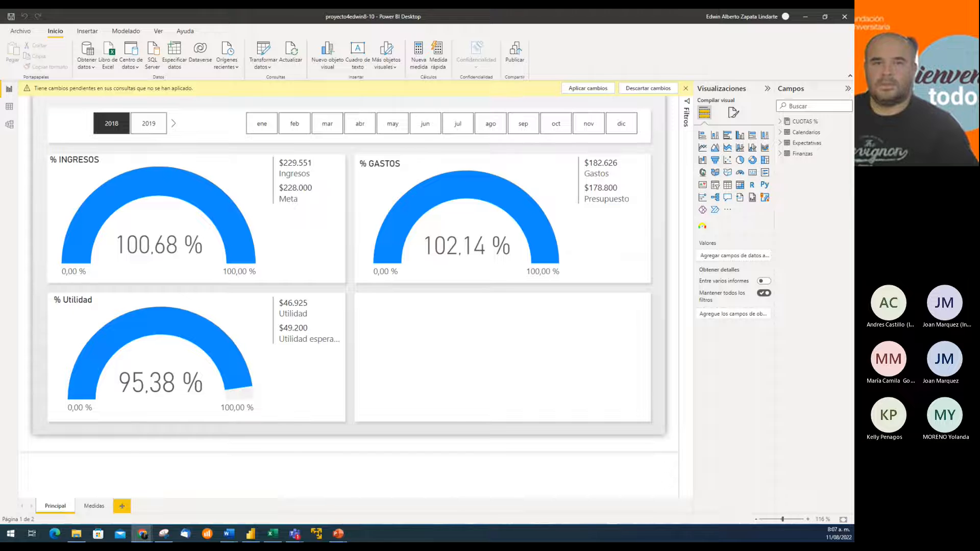
Step: Switch to the browser and sign in to the UCompensar virtual campus with the institutional account
{"action": "left_click_drag", "start_coordinate": [1, 69], "coordinate": [334, 121]}
{"action": "left_click", "coordinate": [644, 114]}
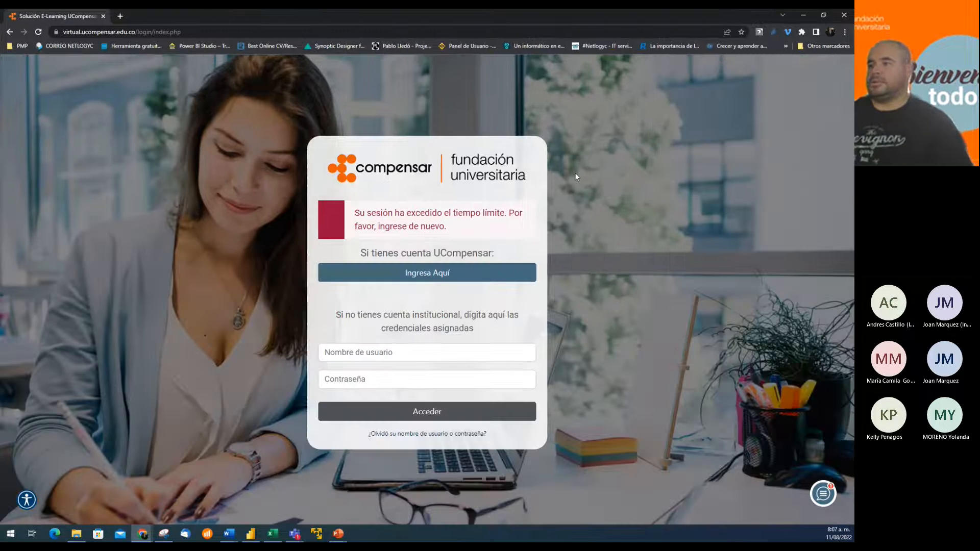
{"action": "left_click", "coordinate": [434, 275]}
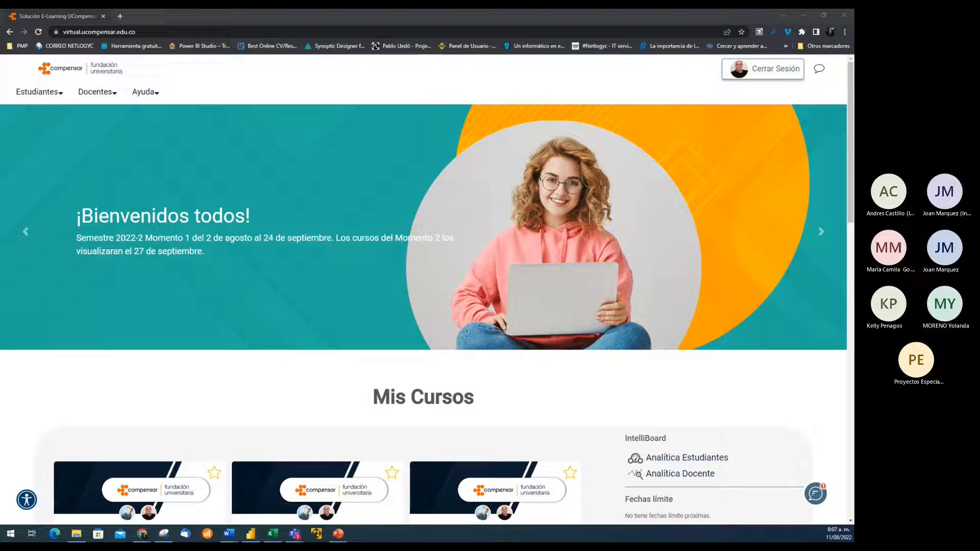
Step: Open the first Power BI para la Gestion course (G17) and go to the Asistencia activity in its Bienvenida section
{"action": "scroll", "coordinate": [357, 276], "scroll_direction": "down", "scroll_amount": 3}
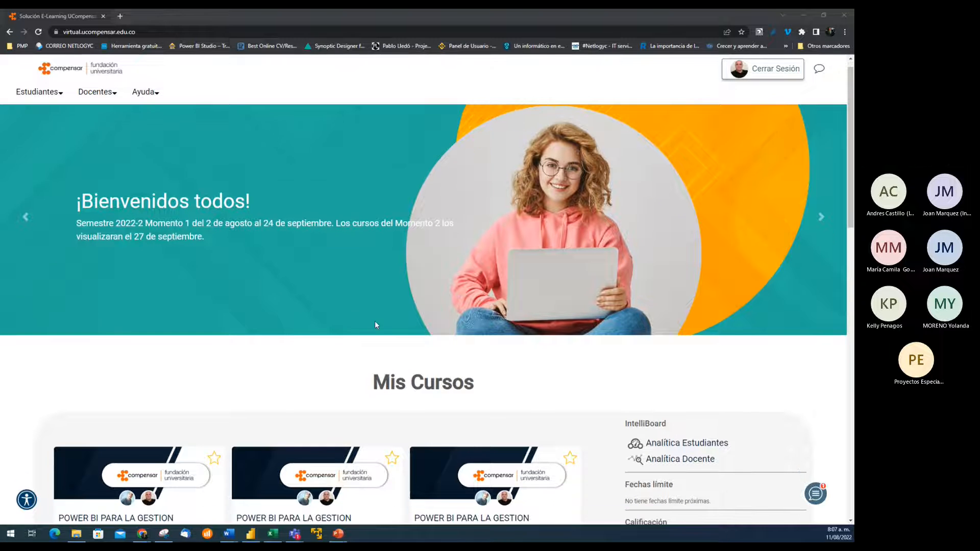
{"action": "left_click", "coordinate": [114, 403]}
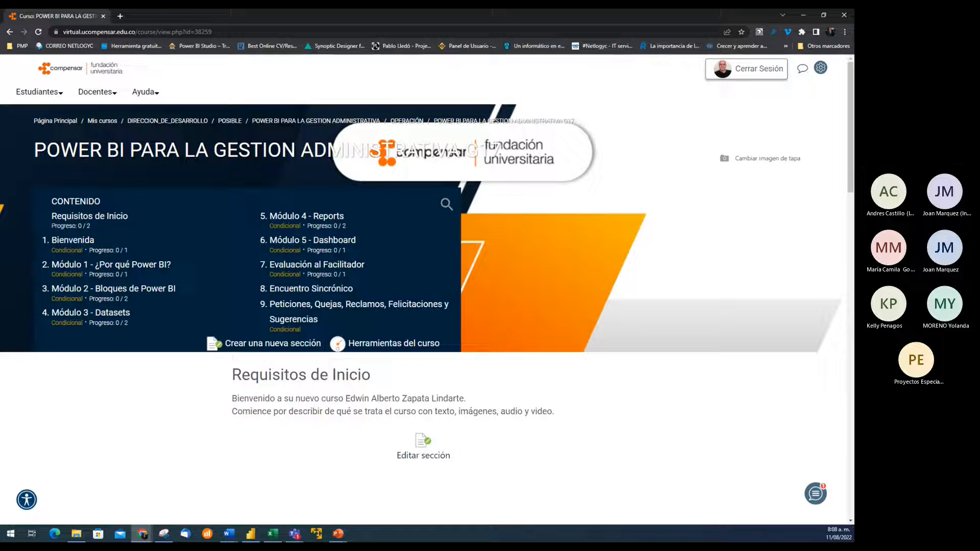
{"action": "left_click", "coordinate": [118, 247]}
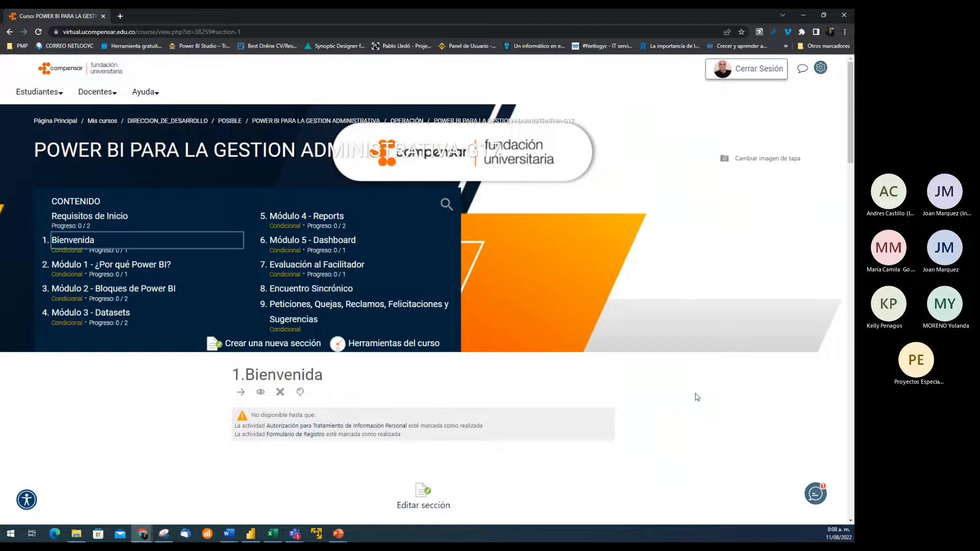
{"action": "scroll", "coordinate": [695, 397], "scroll_direction": "down", "scroll_amount": 2}
{"action": "scroll", "coordinate": [698, 398], "scroll_direction": "down", "scroll_amount": 15}
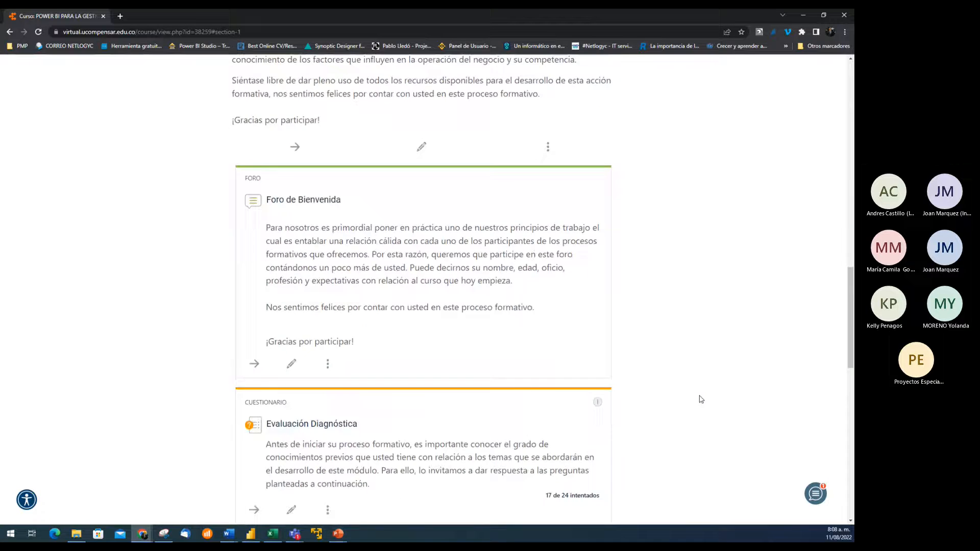
{"action": "scroll", "coordinate": [700, 399], "scroll_direction": "down", "scroll_amount": 1}
{"action": "left_click", "coordinate": [286, 366]}
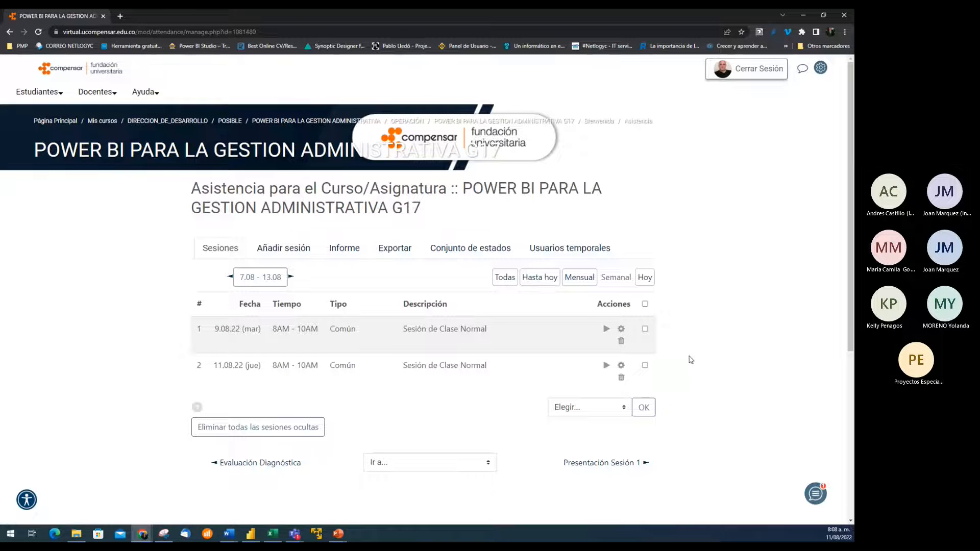
Step: Open the attendance sheet of the 9 August 2022 session, 8AM - 10AM
{"action": "left_click", "coordinate": [606, 365]}
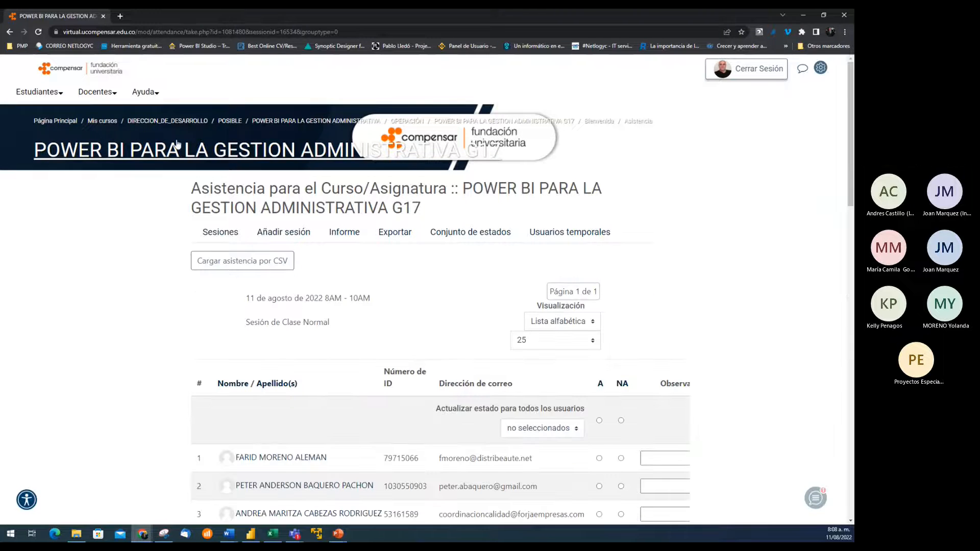
{"action": "left_click", "coordinate": [10, 32]}
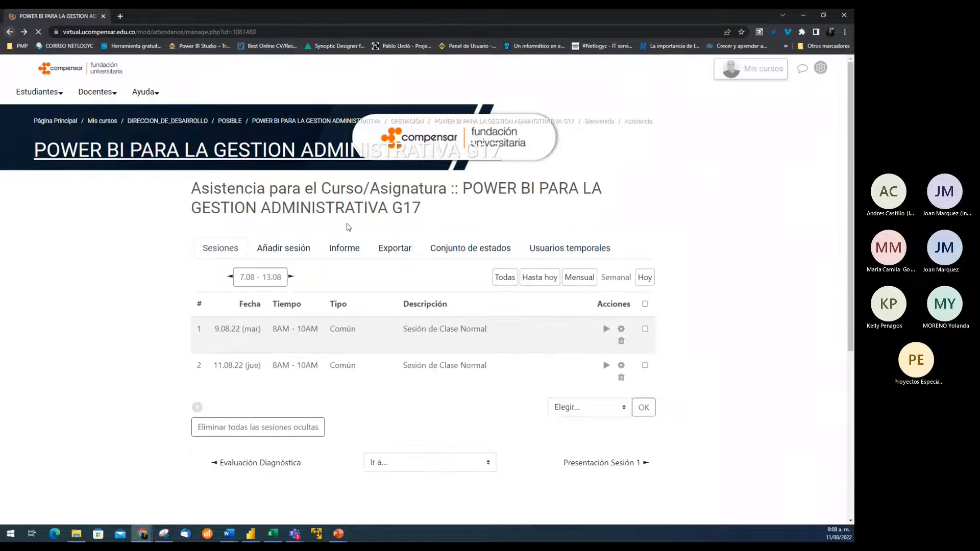
{"action": "left_click", "coordinate": [606, 328]}
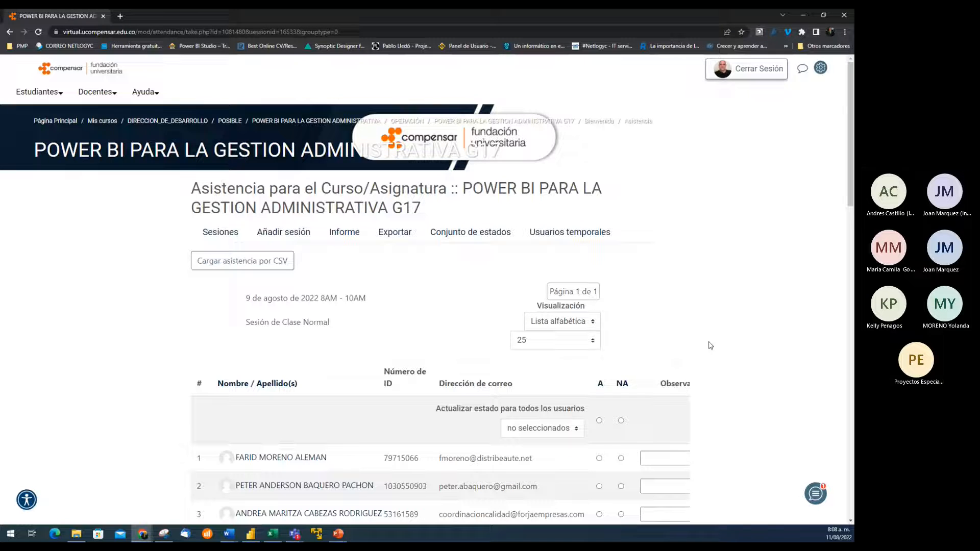
{"action": "key", "text": "alt+Tab"}
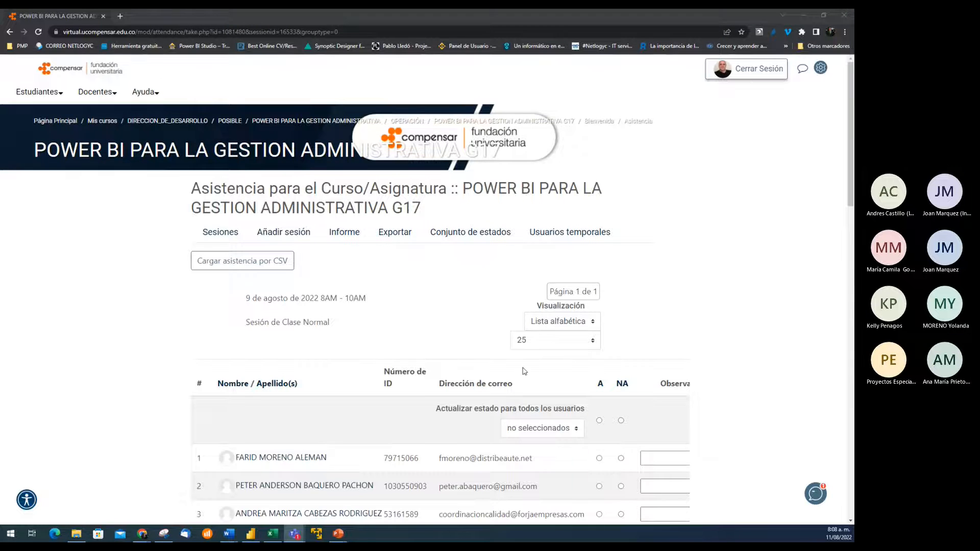
{"action": "left_click", "coordinate": [756, 386]}
Step: Mark the student in row 6 as attended (A) and set all unselected students to NA
{"action": "scroll", "coordinate": [757, 414], "scroll_direction": "down", "scroll_amount": 1}
{"action": "scroll", "coordinate": [757, 414], "scroll_direction": "down", "scroll_amount": 2}
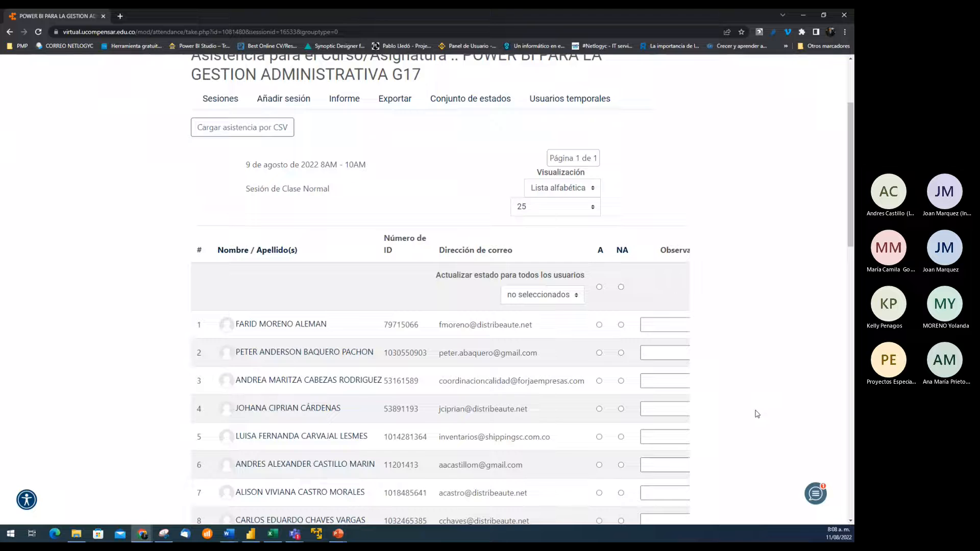
{"action": "left_click", "coordinate": [599, 465]}
{"action": "left_click", "coordinate": [621, 288]}
{"action": "scroll", "coordinate": [740, 410], "scroll_direction": "down", "scroll_amount": 2}
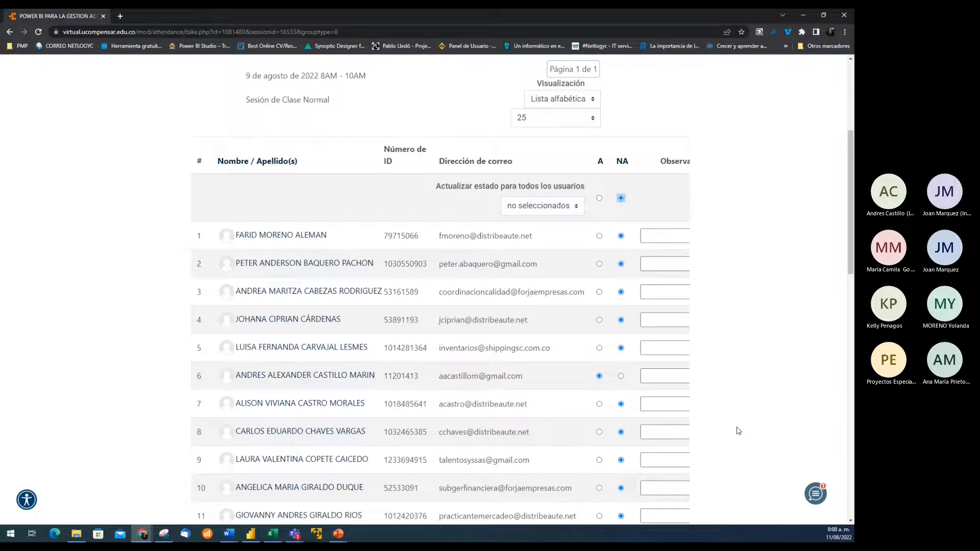
Step: Mark the student in row 17 as attended (A) and save the 9 August attendance
{"action": "scroll", "coordinate": [738, 430], "scroll_direction": "down", "scroll_amount": 2}
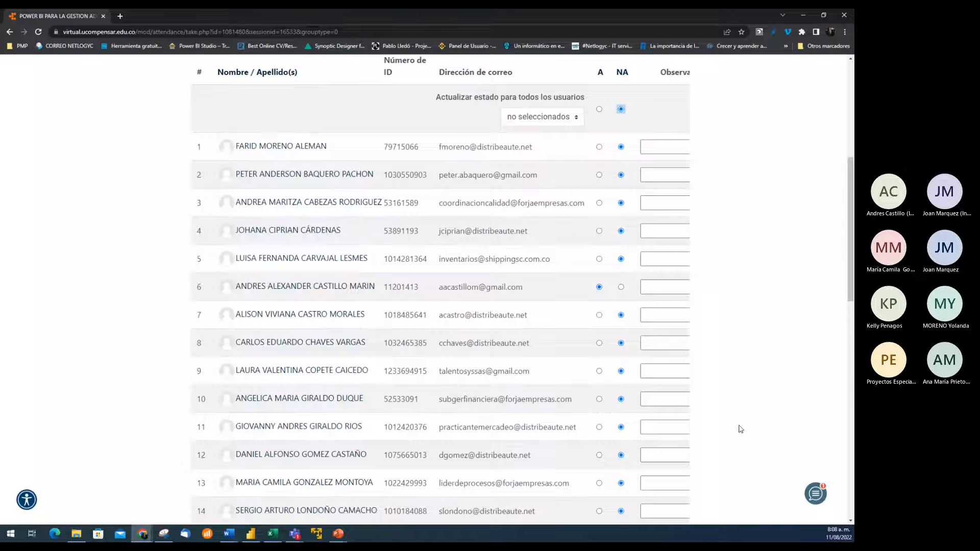
{"action": "scroll", "coordinate": [741, 428], "scroll_direction": "down", "scroll_amount": 3}
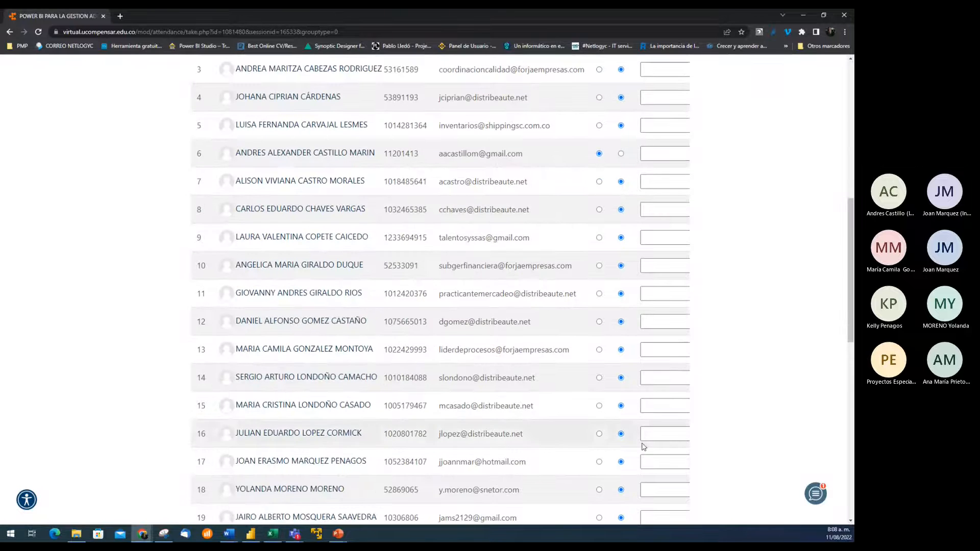
{"action": "left_click", "coordinate": [599, 461]}
{"action": "scroll", "coordinate": [743, 445], "scroll_direction": "down", "scroll_amount": 7}
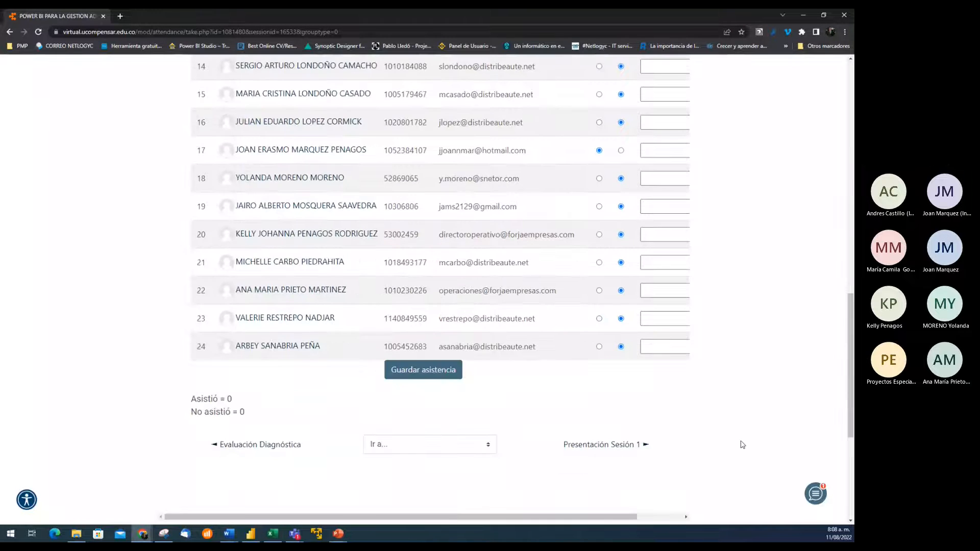
{"action": "left_click", "coordinate": [449, 370]}
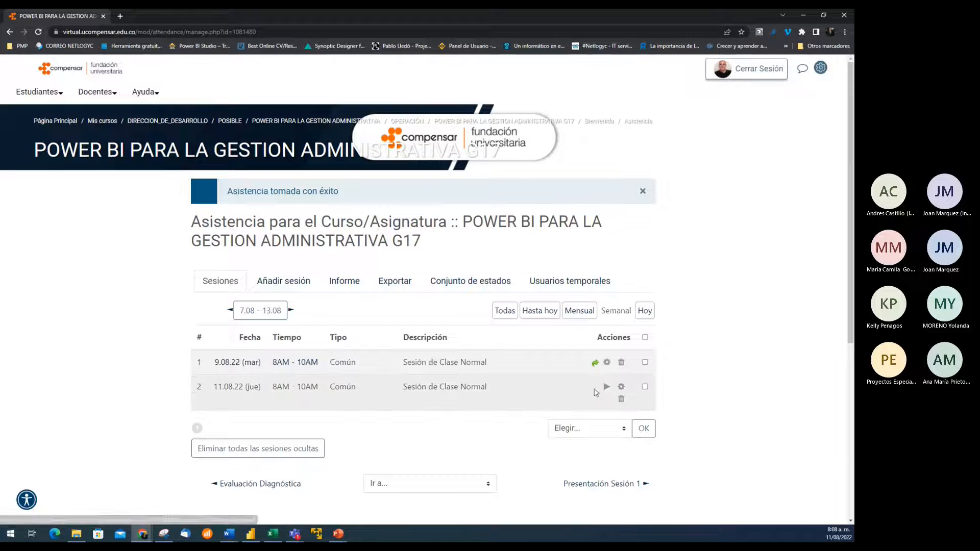
Step: Open the attendance sheet of the 11 August 2022 session and mark the student in row 22 as attended (A)
{"action": "left_click", "coordinate": [606, 387]}
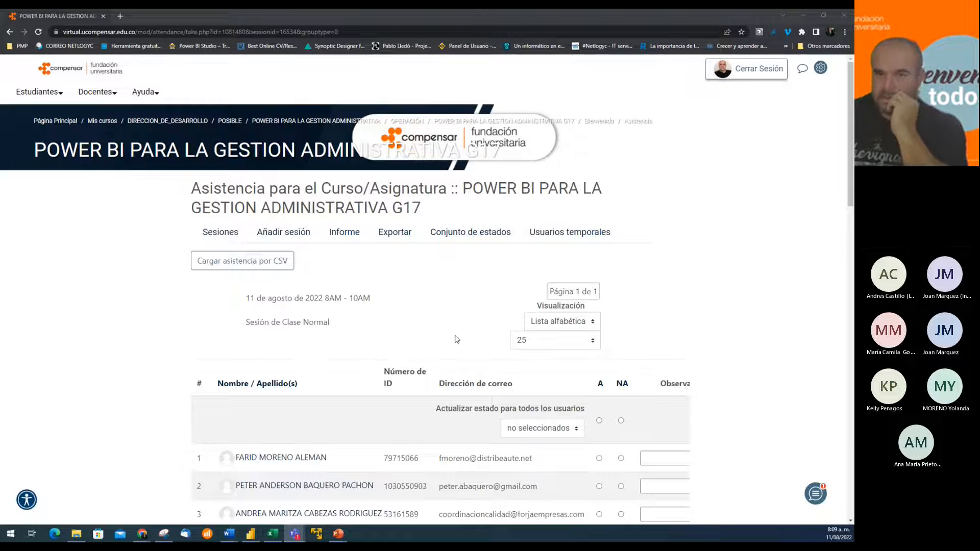
{"action": "left_click", "coordinate": [741, 346]}
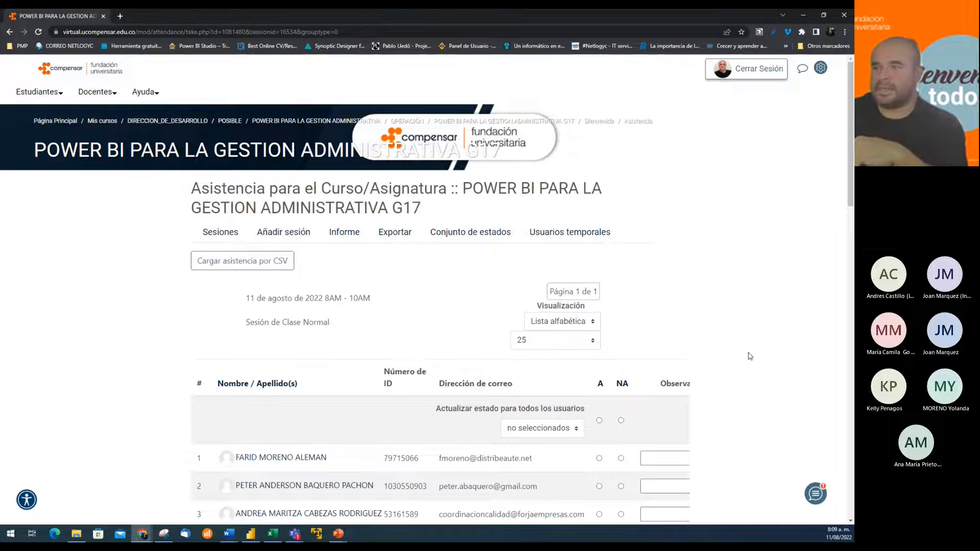
{"action": "scroll", "coordinate": [755, 354], "scroll_direction": "down", "scroll_amount": 4}
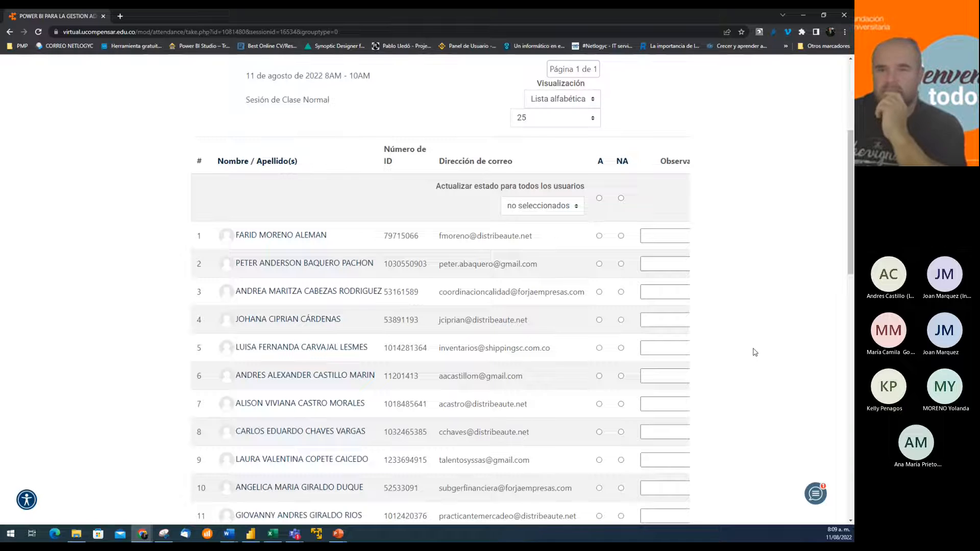
{"action": "scroll", "coordinate": [753, 358], "scroll_direction": "down", "scroll_amount": 3}
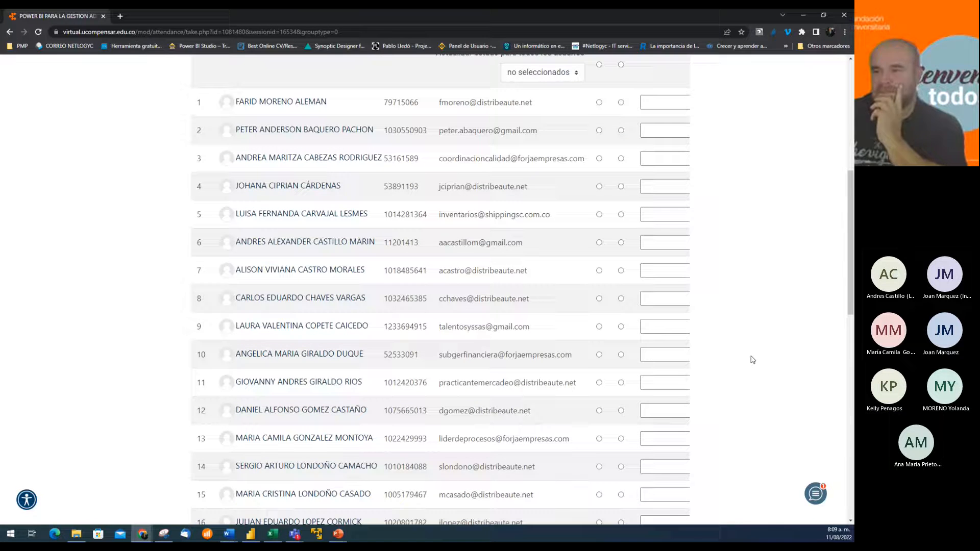
{"action": "scroll", "coordinate": [752, 371], "scroll_direction": "down", "scroll_amount": 3}
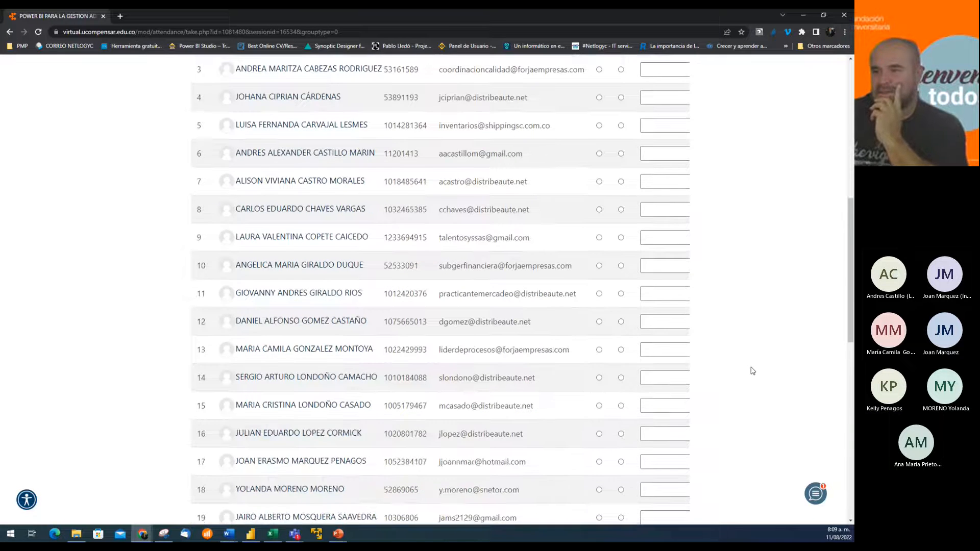
{"action": "scroll", "coordinate": [752, 371], "scroll_direction": "down", "scroll_amount": 1}
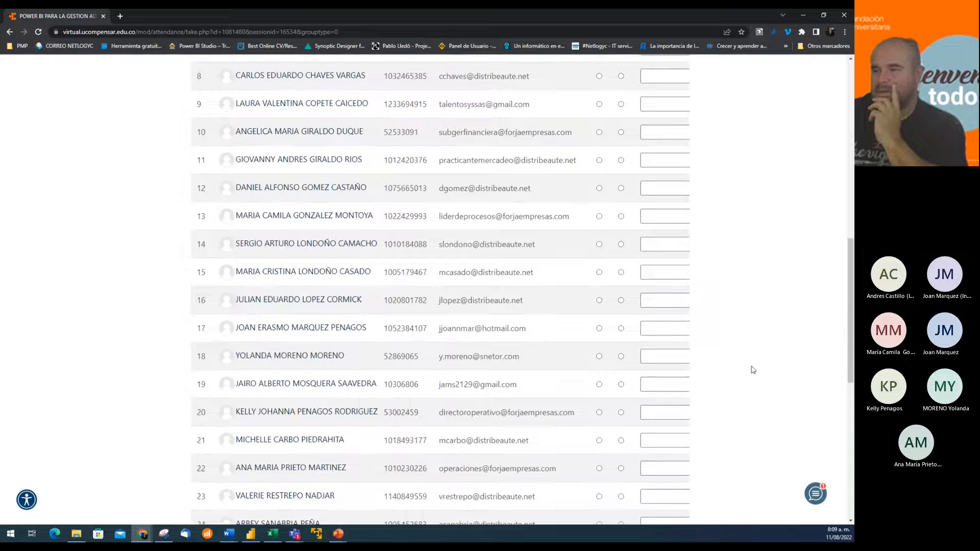
{"action": "scroll", "coordinate": [753, 370], "scroll_direction": "down", "scroll_amount": 2}
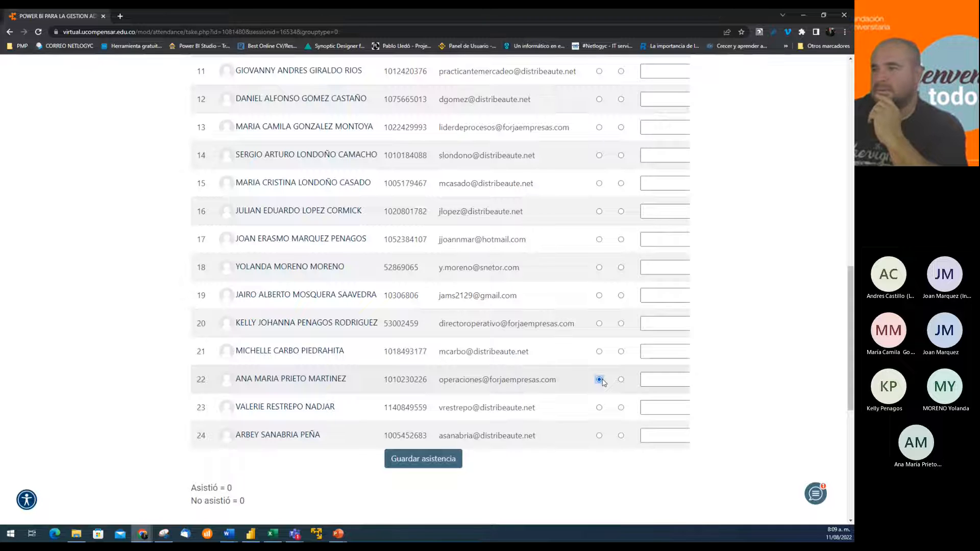
Step: Mark the students in rows 17, 20, 13 and 18 as attended (A) and save the 11 August attendance
{"action": "left_click", "coordinate": [600, 239]}
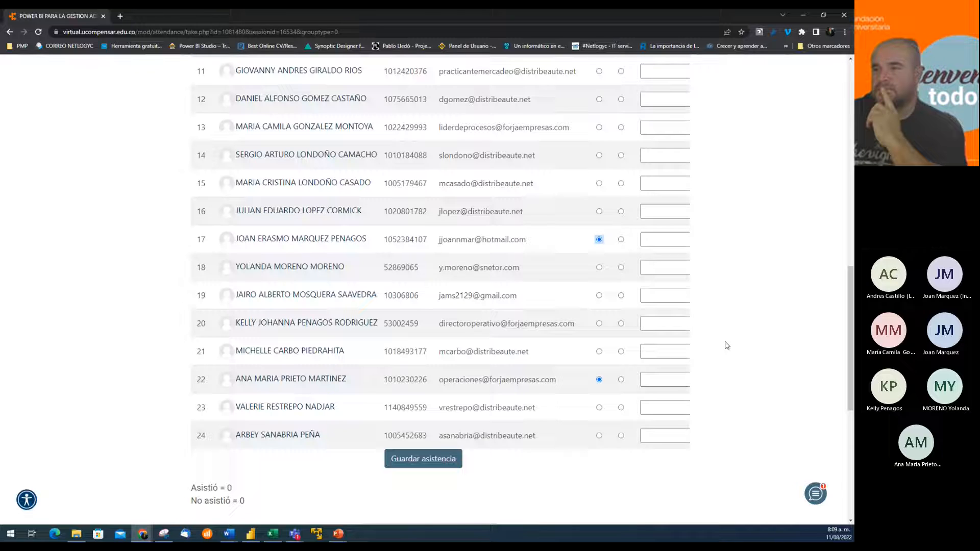
{"action": "left_click", "coordinate": [600, 325]}
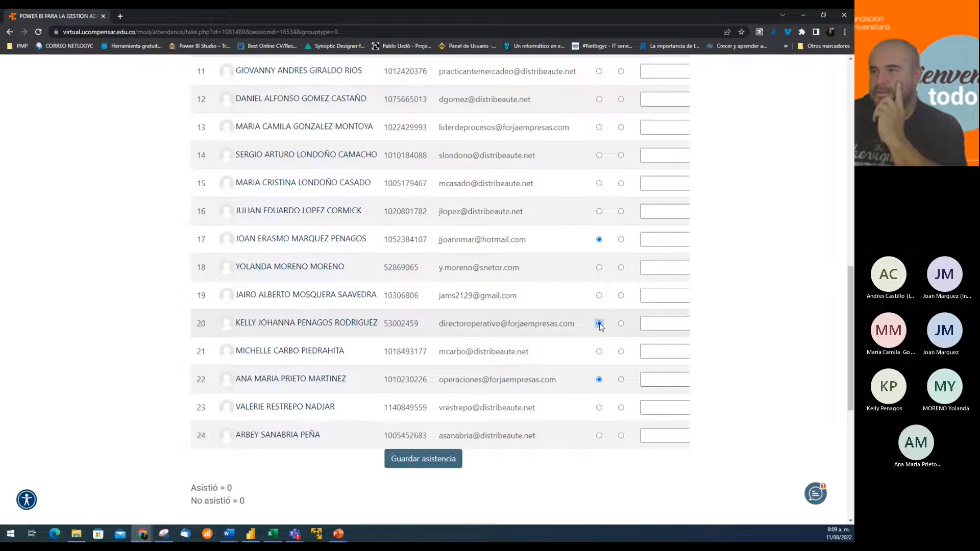
{"action": "scroll", "coordinate": [601, 327], "scroll_direction": "up", "scroll_amount": 1}
{"action": "left_click", "coordinate": [600, 173]}
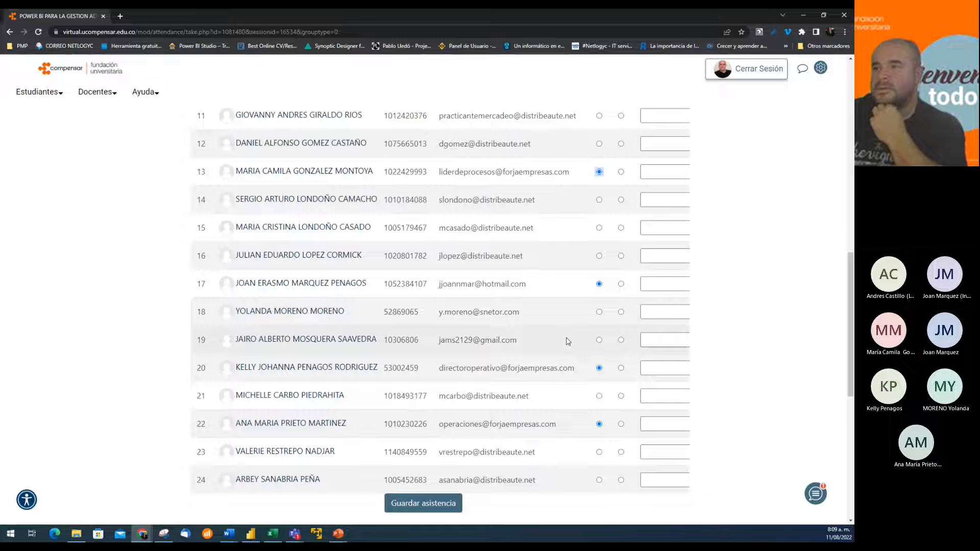
{"action": "left_click", "coordinate": [599, 313]}
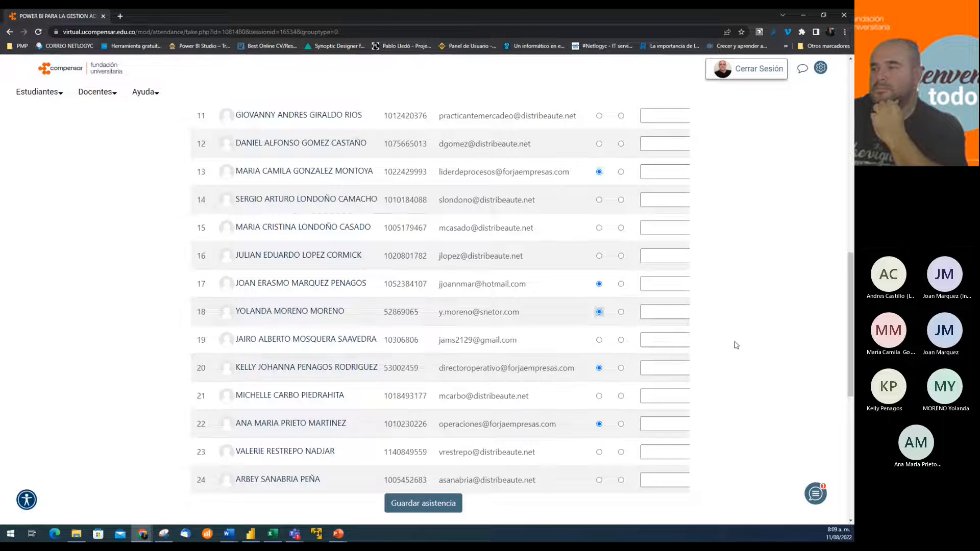
{"action": "left_click", "coordinate": [423, 503]}
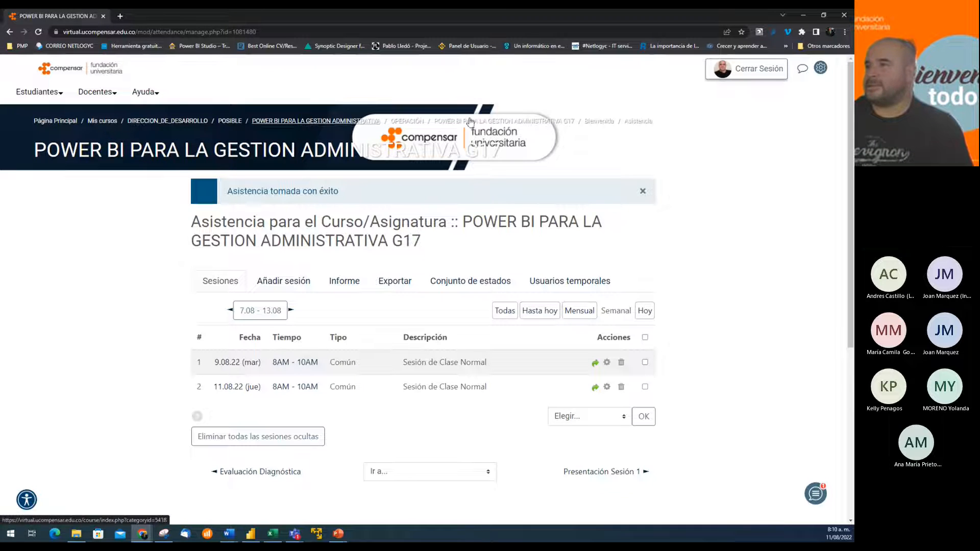
Step: Return to the main page of the Power BI G17 course and go on from Requisitos de Inicio to the Bienvenida section
{"action": "left_click", "coordinate": [539, 125]}
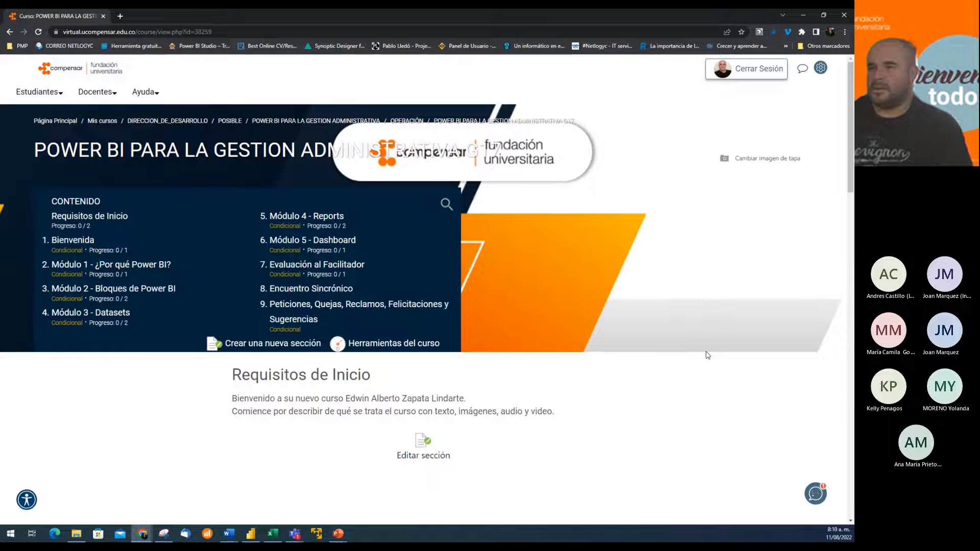
{"action": "scroll", "coordinate": [707, 355], "scroll_direction": "down", "scroll_amount": 8}
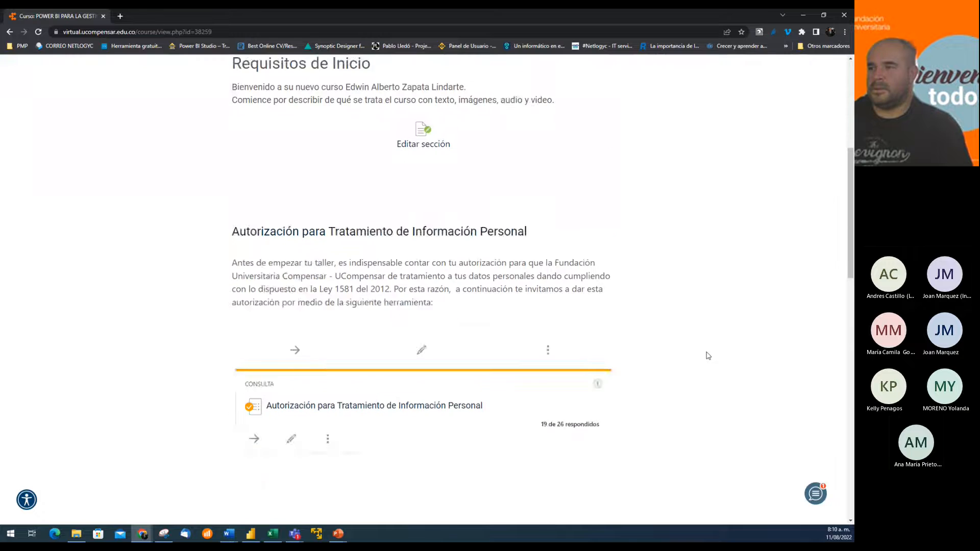
{"action": "scroll", "coordinate": [707, 355], "scroll_direction": "down", "scroll_amount": 8}
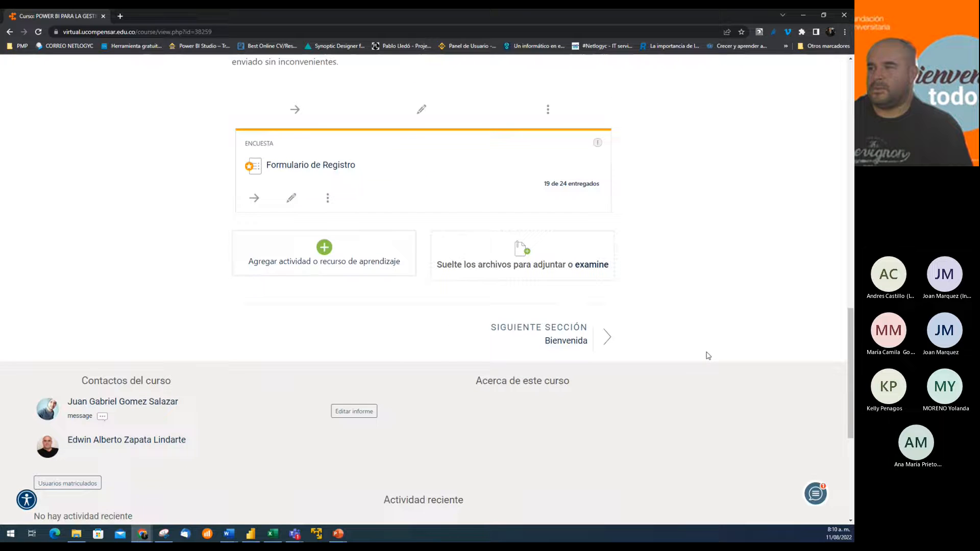
{"action": "left_click", "coordinate": [568, 339]}
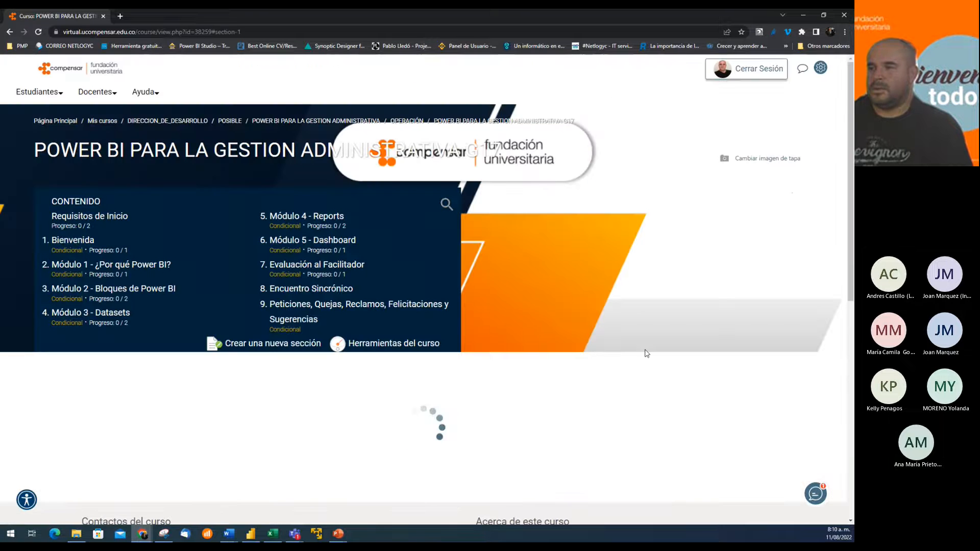
Step: Look through the Bienvenida section's activities and go on to Módulo 1 - ¿Por qué Power BI?
{"action": "scroll", "coordinate": [648, 353], "scroll_direction": "down", "scroll_amount": 15}
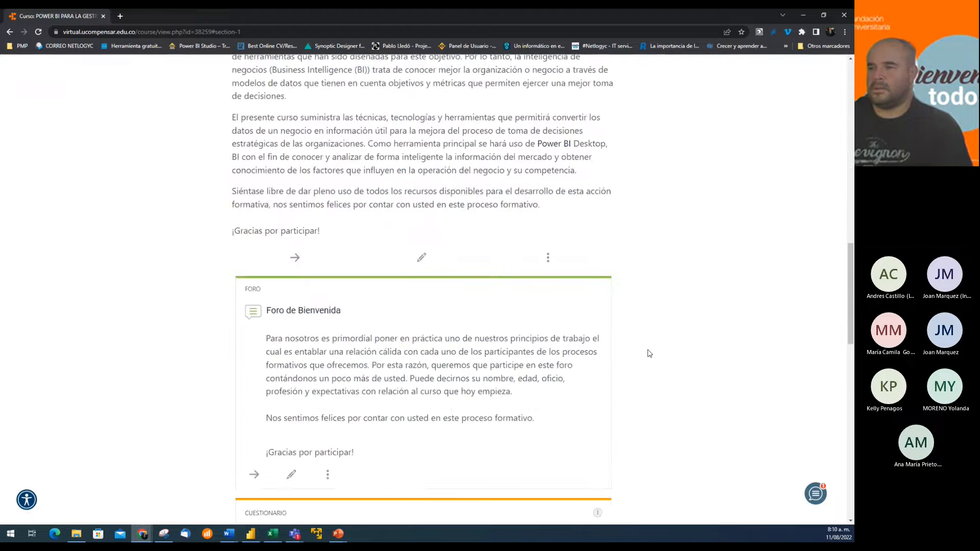
{"action": "scroll", "coordinate": [648, 353], "scroll_direction": "down", "scroll_amount": 6}
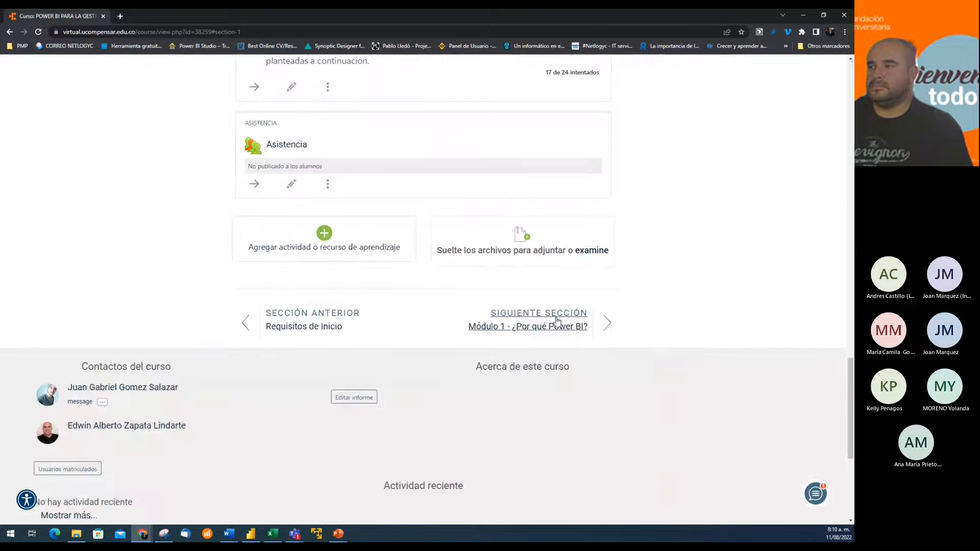
{"action": "left_click", "coordinate": [558, 322]}
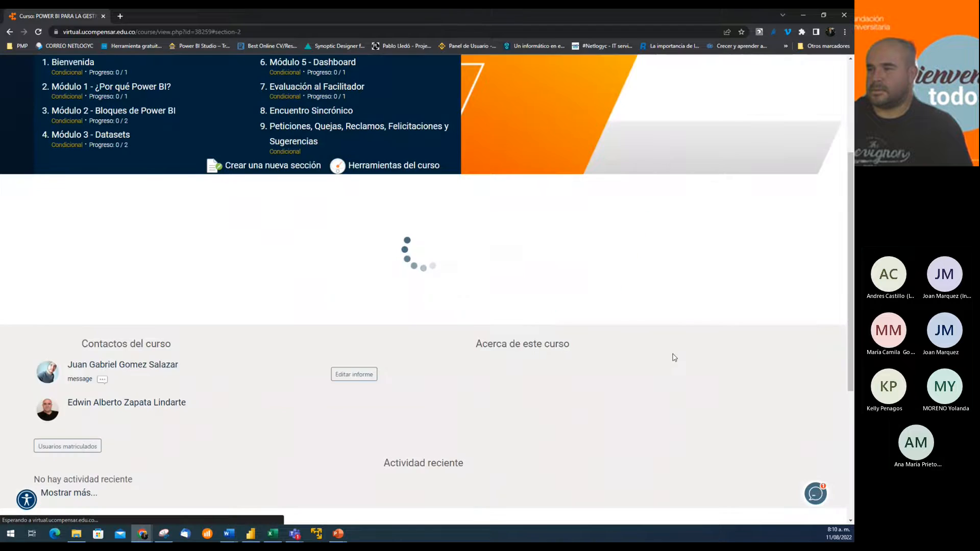
Step: Review the session videos, support material and workshop of Módulo 1, and go on to Módulo 2 - Bloques de Power BI
{"action": "scroll", "coordinate": [674, 358], "scroll_direction": "down", "scroll_amount": 9}
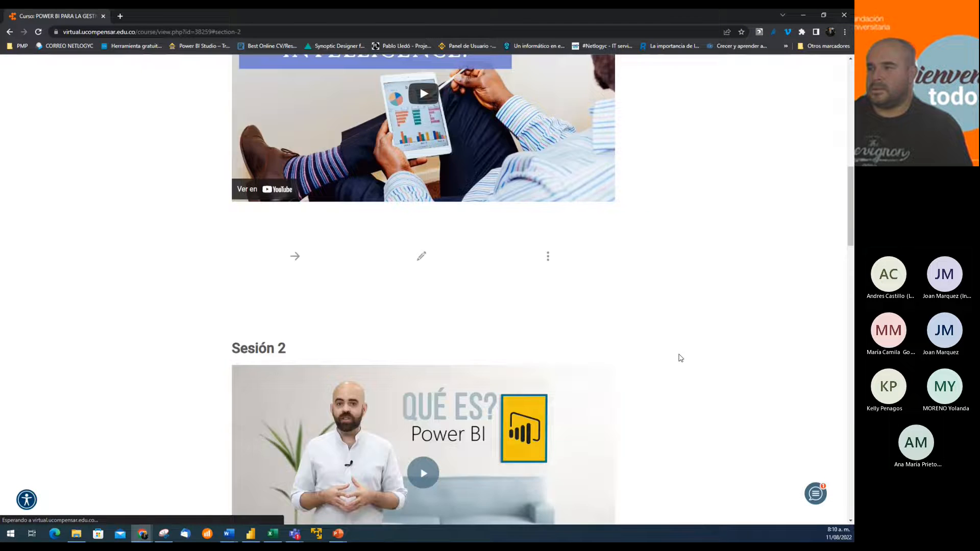
{"action": "scroll", "coordinate": [680, 358], "scroll_direction": "down", "scroll_amount": 15}
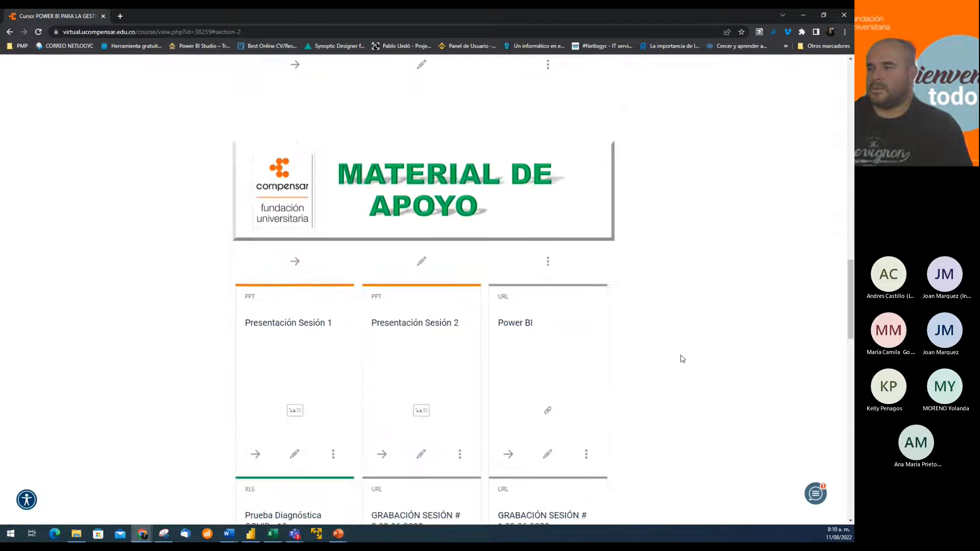
{"action": "scroll", "coordinate": [682, 360], "scroll_direction": "down", "scroll_amount": 5}
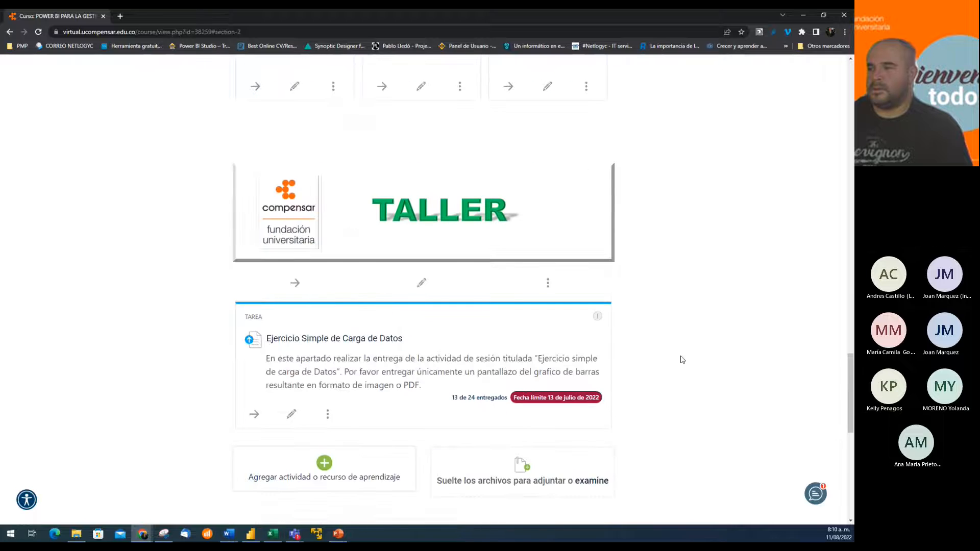
{"action": "scroll", "coordinate": [681, 359], "scroll_direction": "down", "scroll_amount": 5}
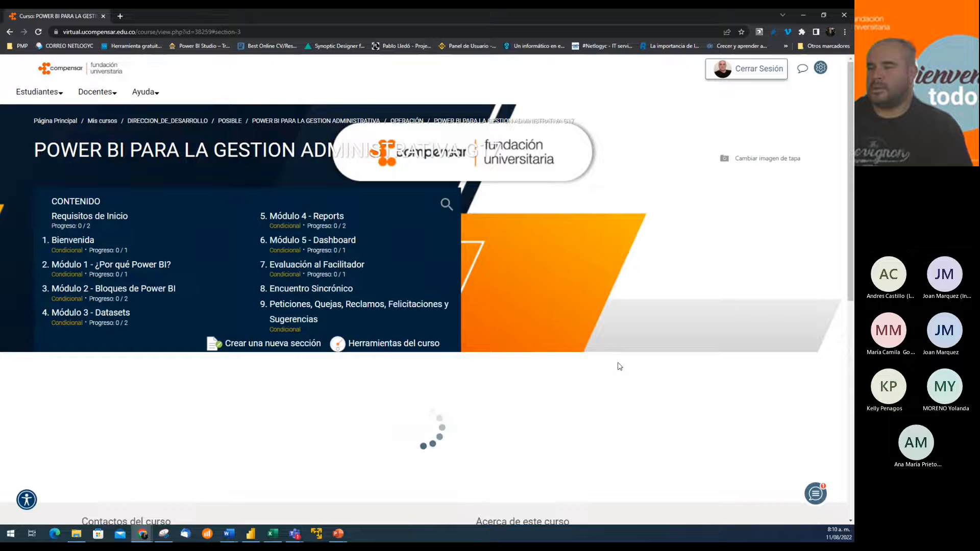
Step: Review the support material and workshop assignment of Módulo 2, and go on to Módulo 3 - Datasets
{"action": "scroll", "coordinate": [612, 370], "scroll_direction": "down", "scroll_amount": 10}
{"action": "scroll", "coordinate": [632, 373], "scroll_direction": "down", "scroll_amount": 15}
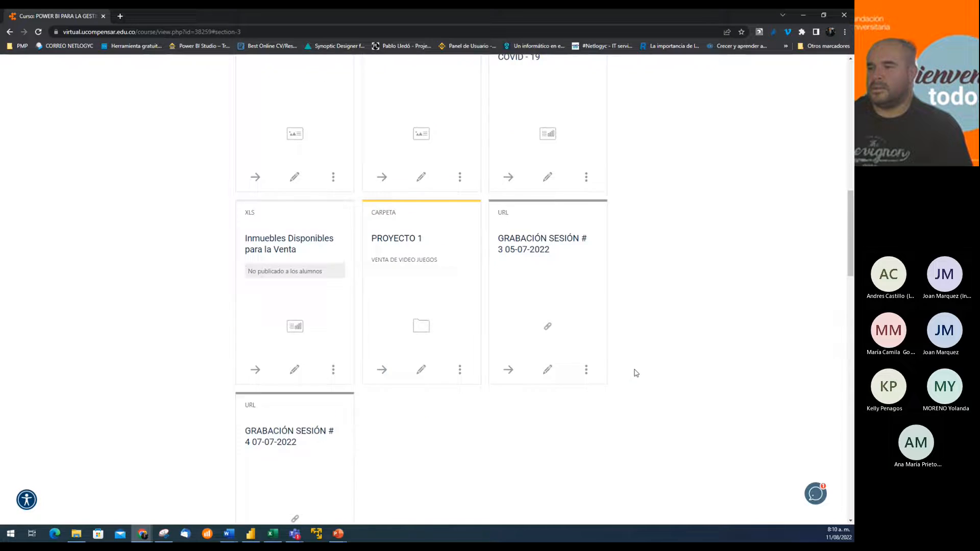
{"action": "scroll", "coordinate": [640, 376], "scroll_direction": "down", "scroll_amount": 6}
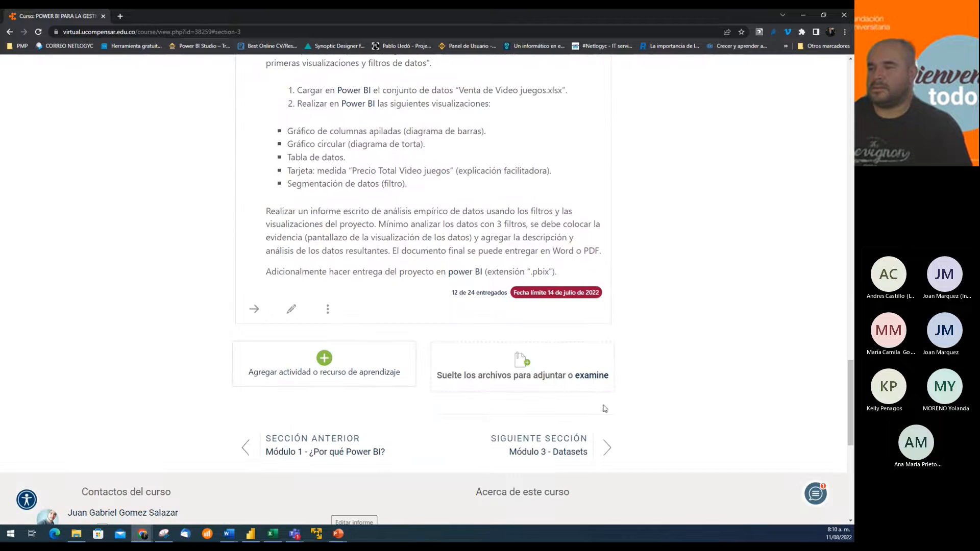
{"action": "left_click", "coordinate": [550, 437]}
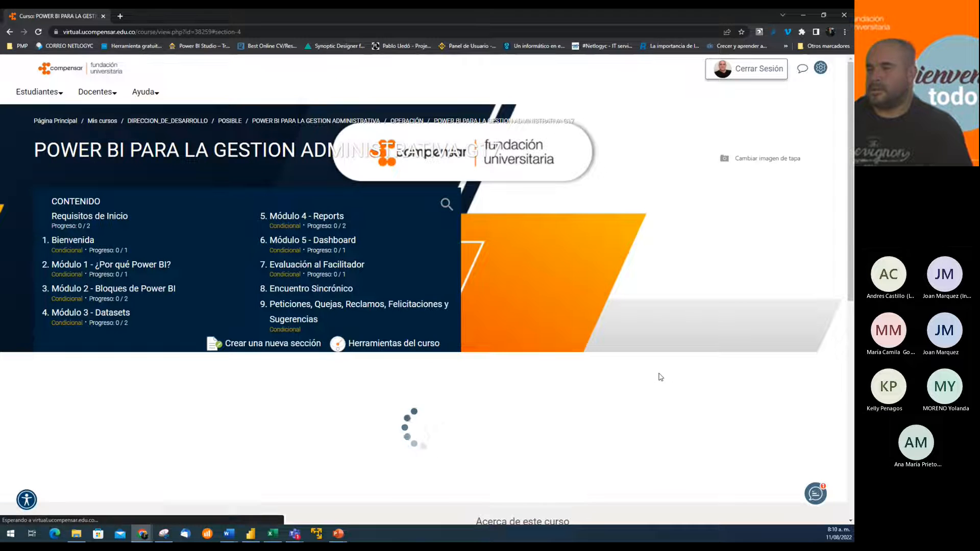
Step: Review the presentations and workshop exercises of Módulo 3, and go on to Módulo 4 - Reports
{"action": "scroll", "coordinate": [662, 377], "scroll_direction": "down", "scroll_amount": 15}
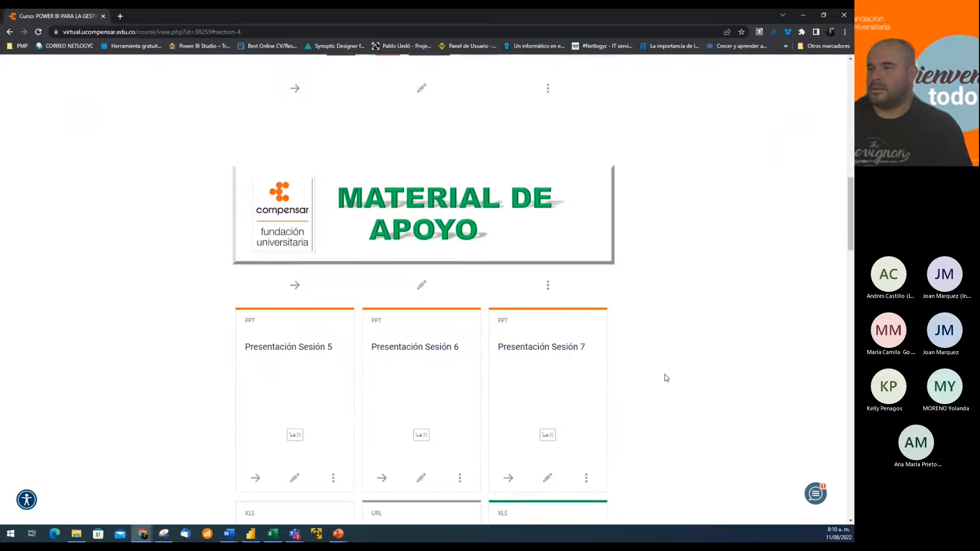
{"action": "scroll", "coordinate": [671, 374], "scroll_direction": "down", "scroll_amount": 6}
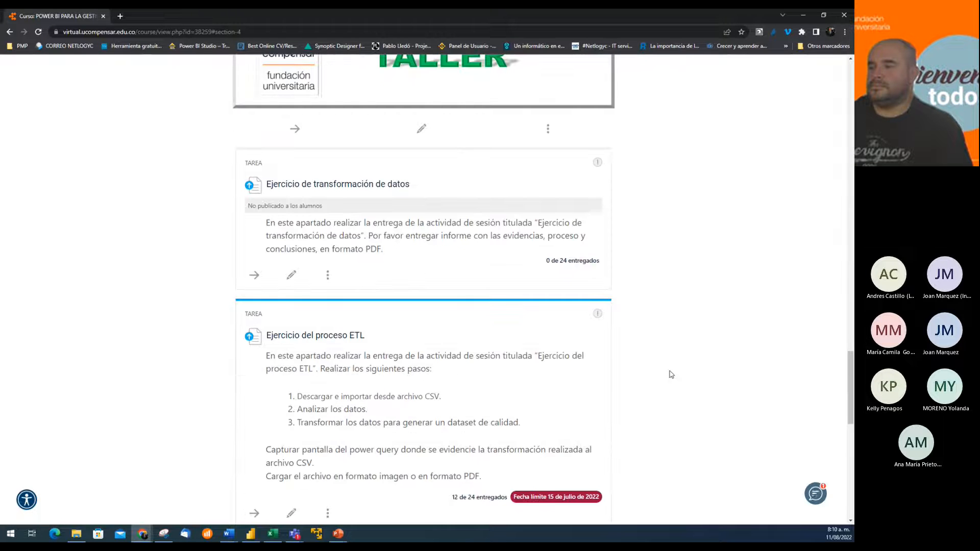
{"action": "scroll", "coordinate": [671, 374], "scroll_direction": "down", "scroll_amount": 5}
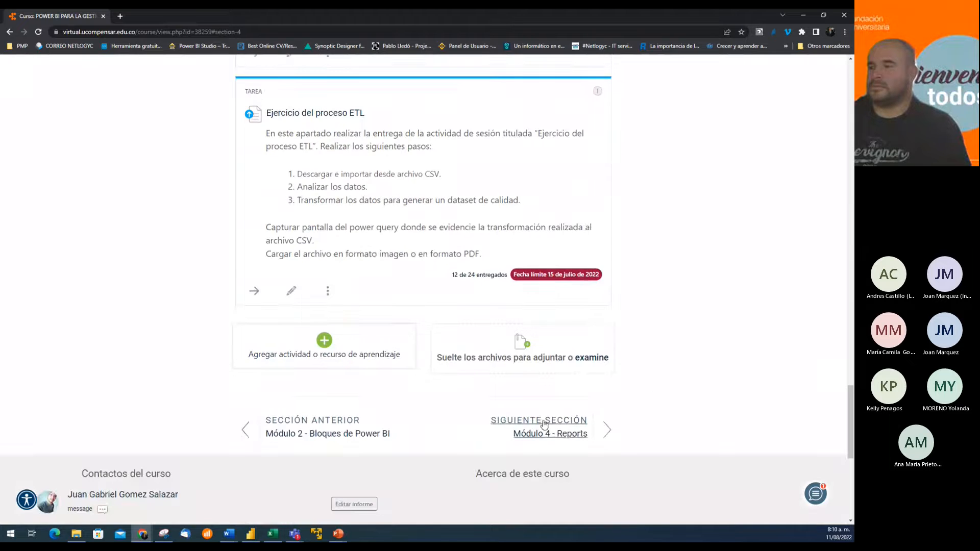
{"action": "left_click", "coordinate": [544, 425]}
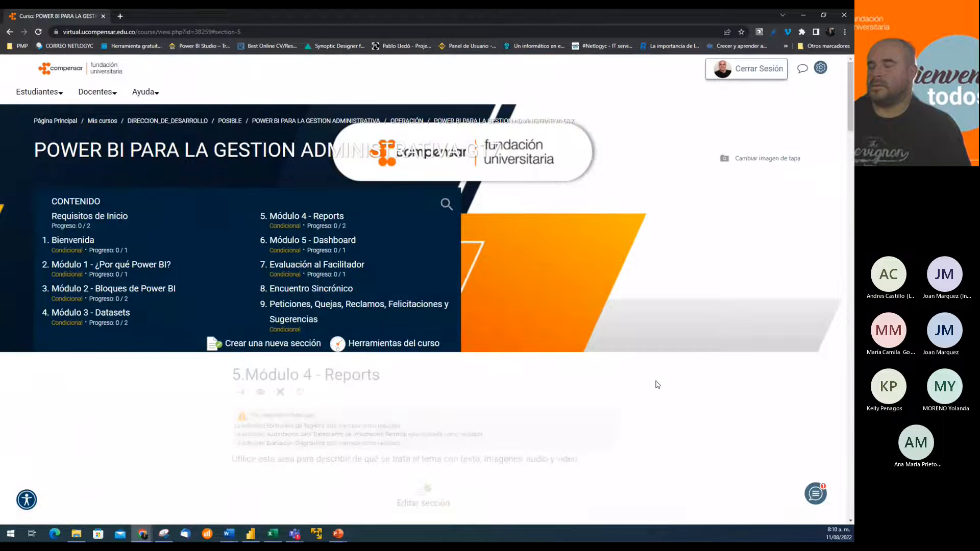
Step: Review the materials, DAX grouping formulas and workshop assignments of Módulo 4, and go on to Módulo 5 - Dashboard
{"action": "scroll", "coordinate": [658, 385], "scroll_direction": "down", "scroll_amount": 15}
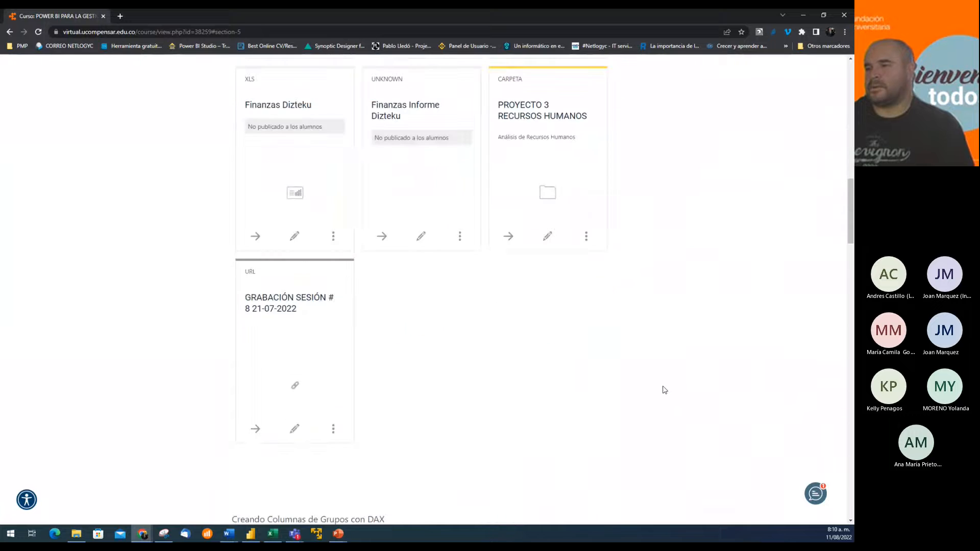
{"action": "scroll", "coordinate": [665, 390], "scroll_direction": "down", "scroll_amount": 15}
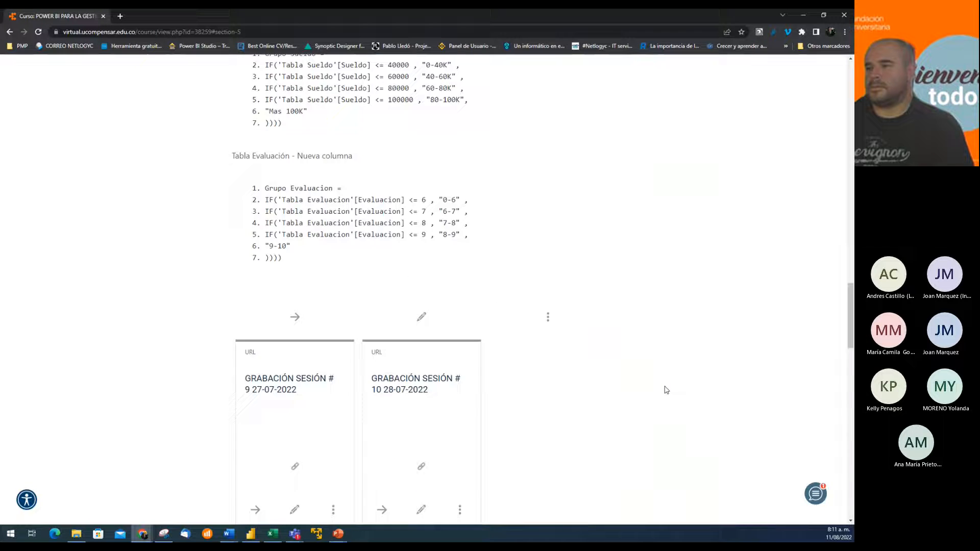
{"action": "scroll", "coordinate": [665, 389], "scroll_direction": "down", "scroll_amount": 15}
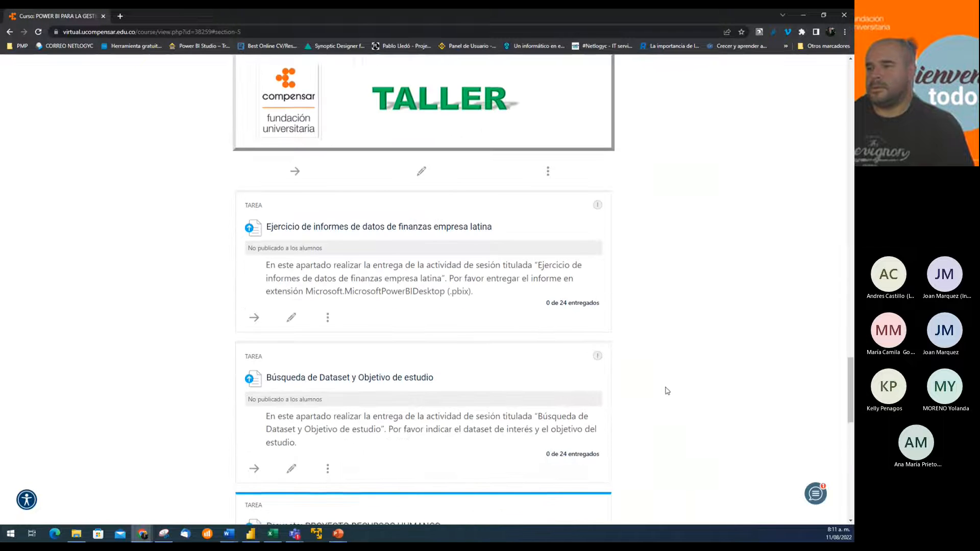
{"action": "scroll", "coordinate": [667, 391], "scroll_direction": "down", "scroll_amount": 5}
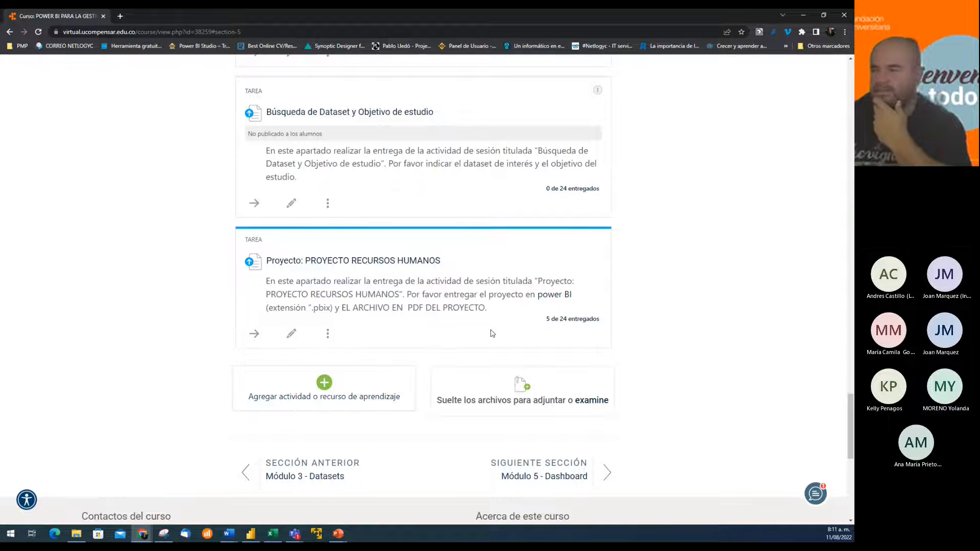
{"action": "scroll", "coordinate": [632, 378], "scroll_direction": "down", "scroll_amount": 2}
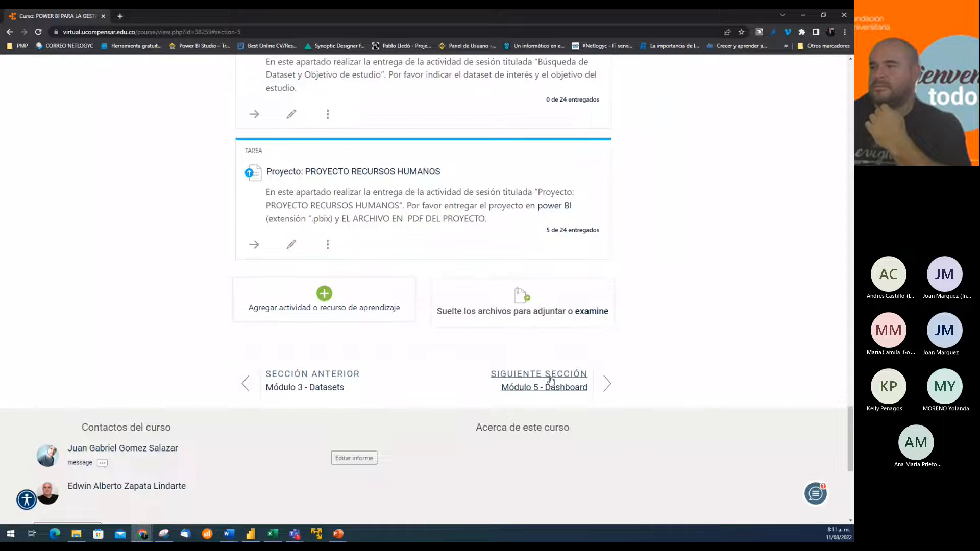
{"action": "left_click", "coordinate": [630, 377]}
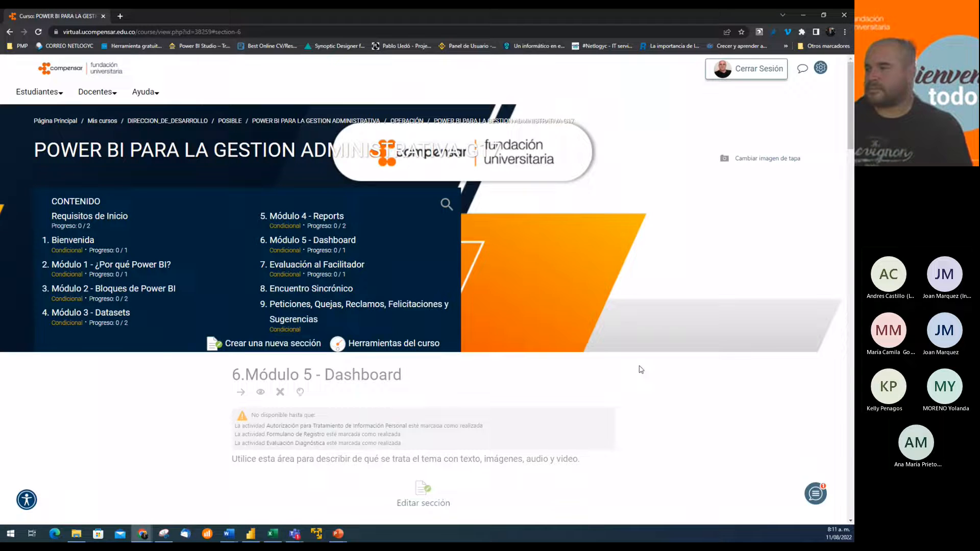
Step: Examine the support material, session recordings and Evaluación Diagnóstica Final of Módulo 5 - Dashboard
{"action": "scroll", "coordinate": [638, 372], "scroll_direction": "down", "scroll_amount": 10}
{"action": "scroll", "coordinate": [651, 369], "scroll_direction": "down", "scroll_amount": 11}
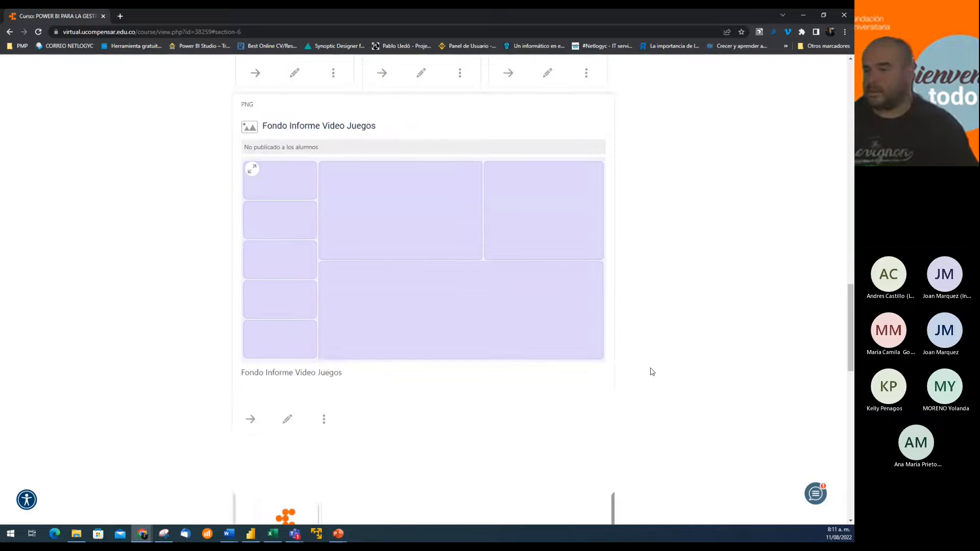
{"action": "scroll", "coordinate": [651, 372], "scroll_direction": "down", "scroll_amount": 8}
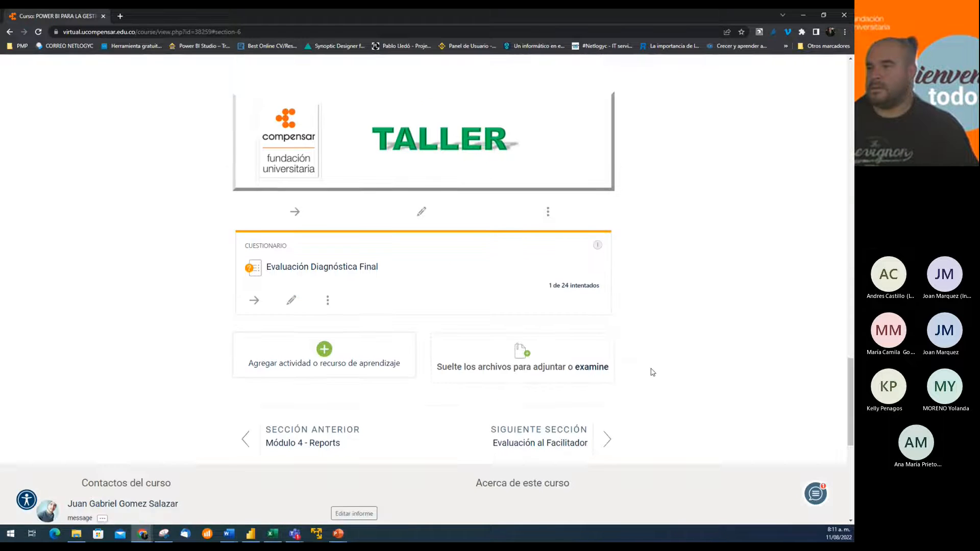
{"action": "scroll", "coordinate": [652, 372], "scroll_direction": "up", "scroll_amount": 12}
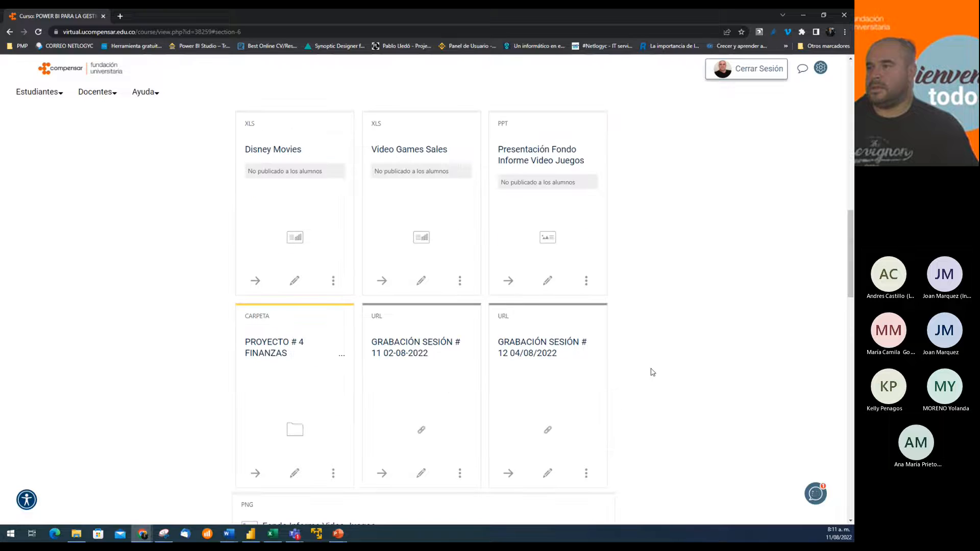
{"action": "scroll", "coordinate": [652, 372], "scroll_direction": "down", "scroll_amount": 2}
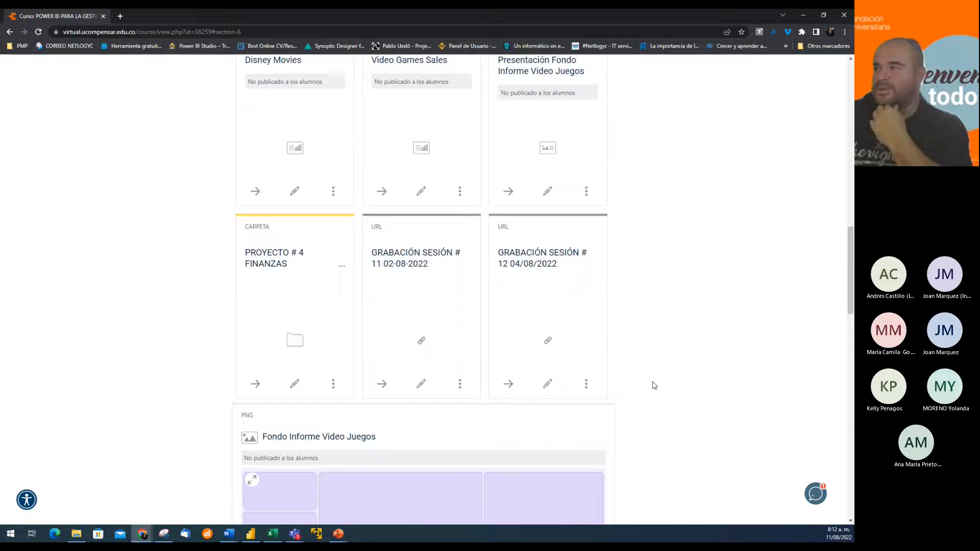
{"action": "scroll", "coordinate": [654, 385], "scroll_direction": "down", "scroll_amount": 10}
{"action": "scroll", "coordinate": [654, 386], "scroll_direction": "down", "scroll_amount": 2}
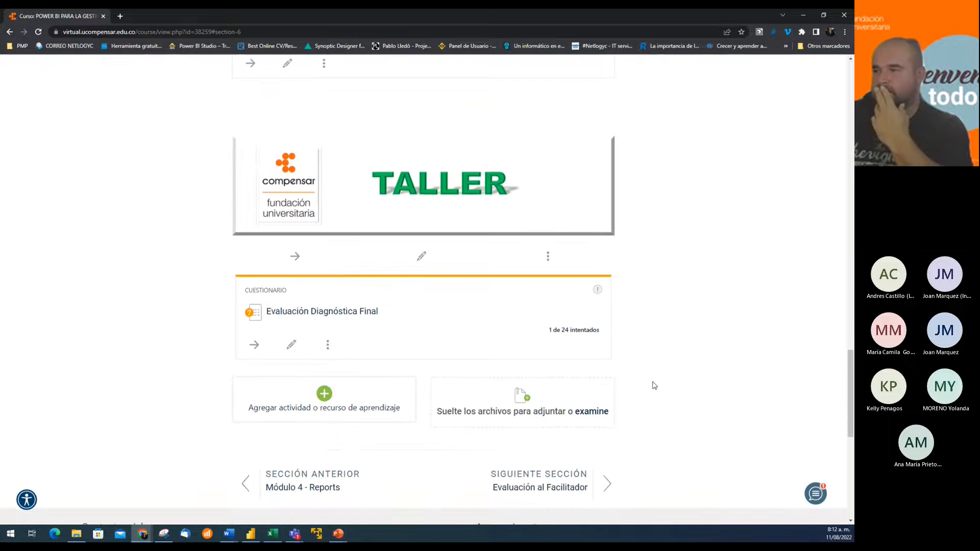
{"action": "scroll", "coordinate": [654, 385], "scroll_direction": "down", "scroll_amount": 3}
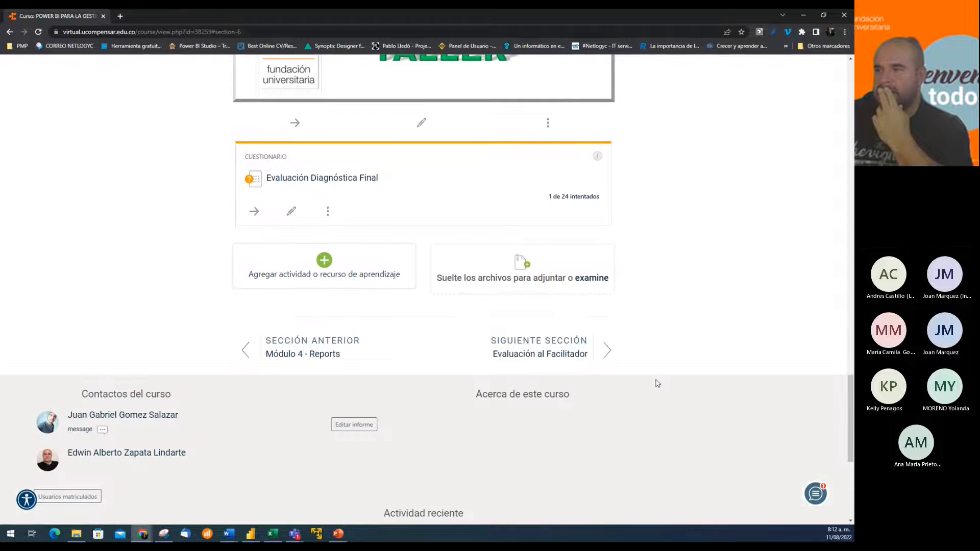
{"action": "scroll", "coordinate": [658, 383], "scroll_direction": "down", "scroll_amount": 2}
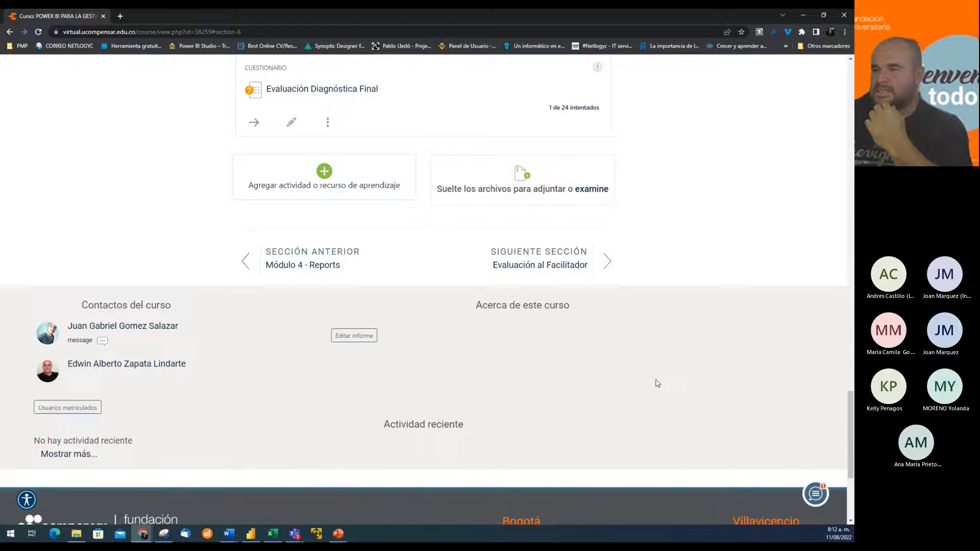
Step: Check the project 4 dashboard in Power BI Desktop, and return to Módulo 5's support material on the course page in Chrome
{"action": "mouse_move", "coordinate": [255, 534]}
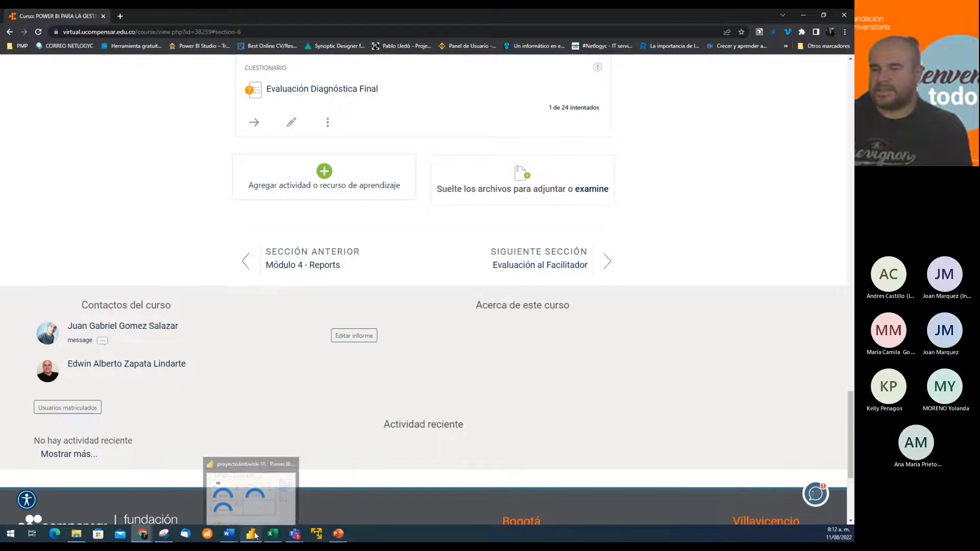
{"action": "left_click", "coordinate": [250, 488]}
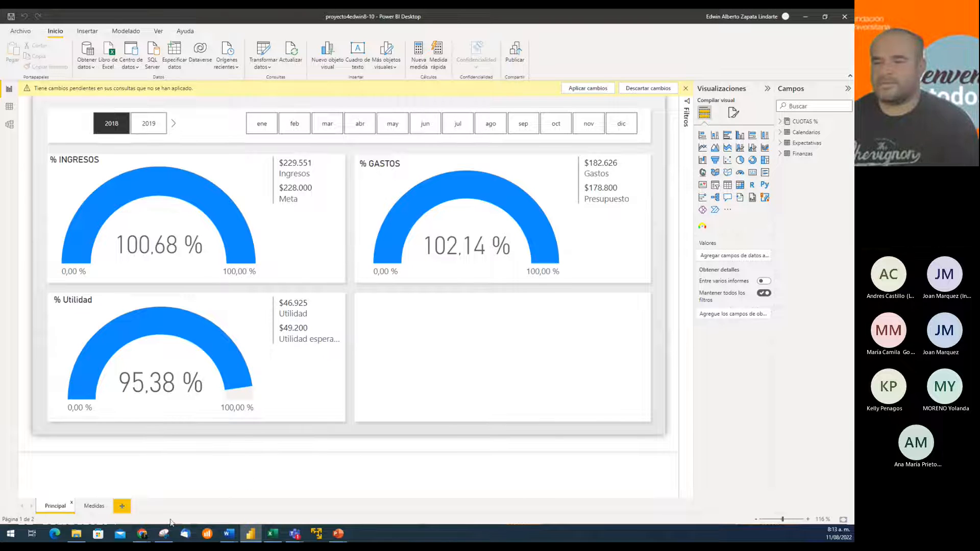
{"action": "mouse_move", "coordinate": [146, 537]}
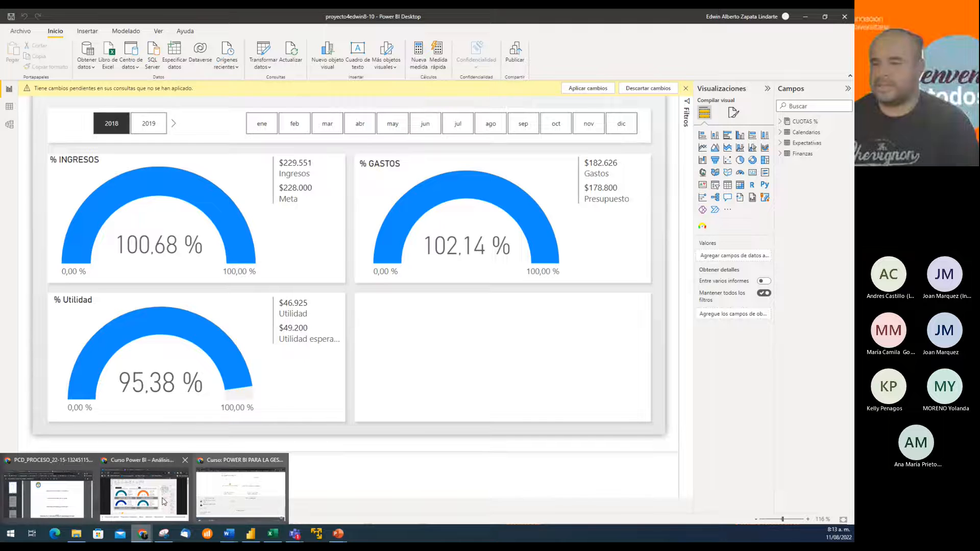
{"action": "left_click", "coordinate": [241, 490]}
{"action": "scroll", "coordinate": [512, 400], "scroll_direction": "up", "scroll_amount": 15}
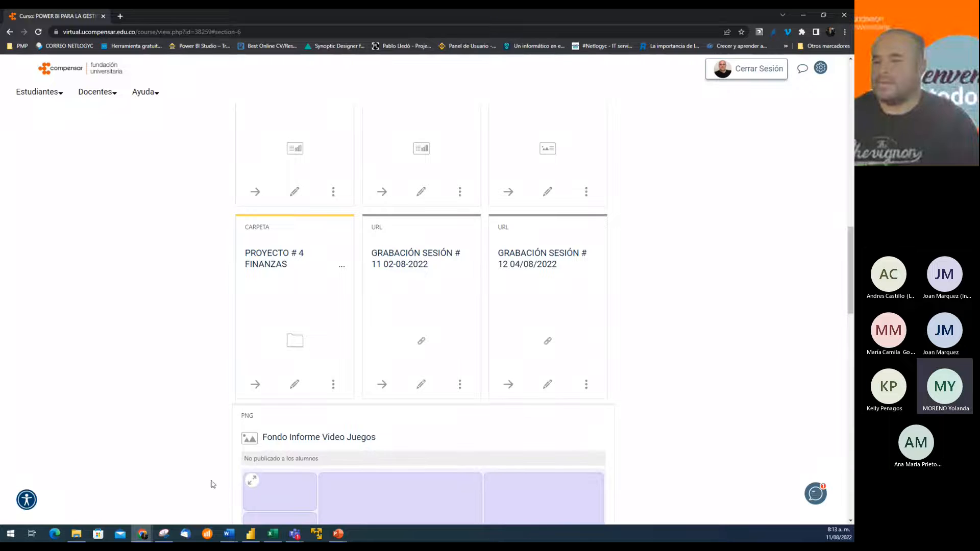
Step: Switch to Power BI Desktop and examine the fields of the Expectativas, Finanzas, Calendarios, Calendario Dax and CUOTAS % tables in the data view
{"action": "left_click", "coordinate": [249, 537]}
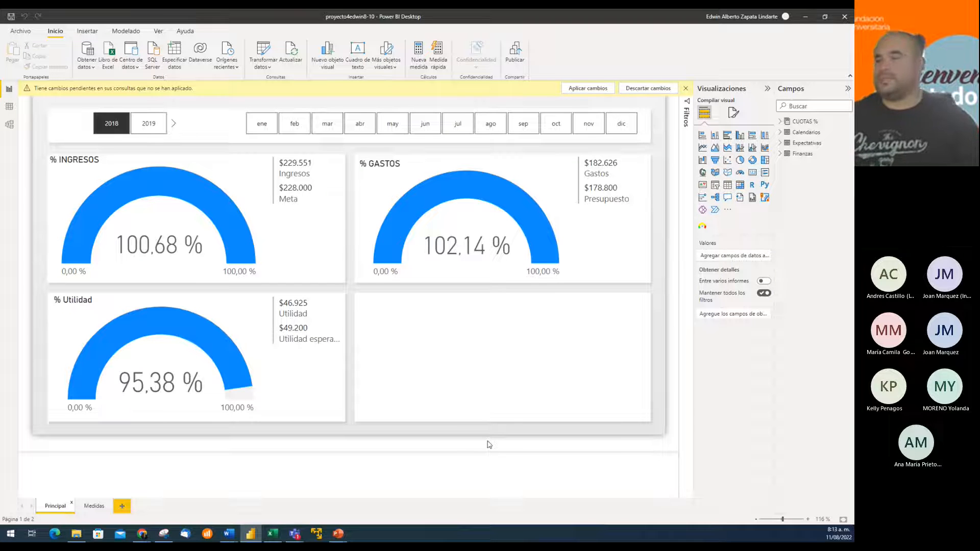
{"action": "left_click", "coordinate": [8, 108]}
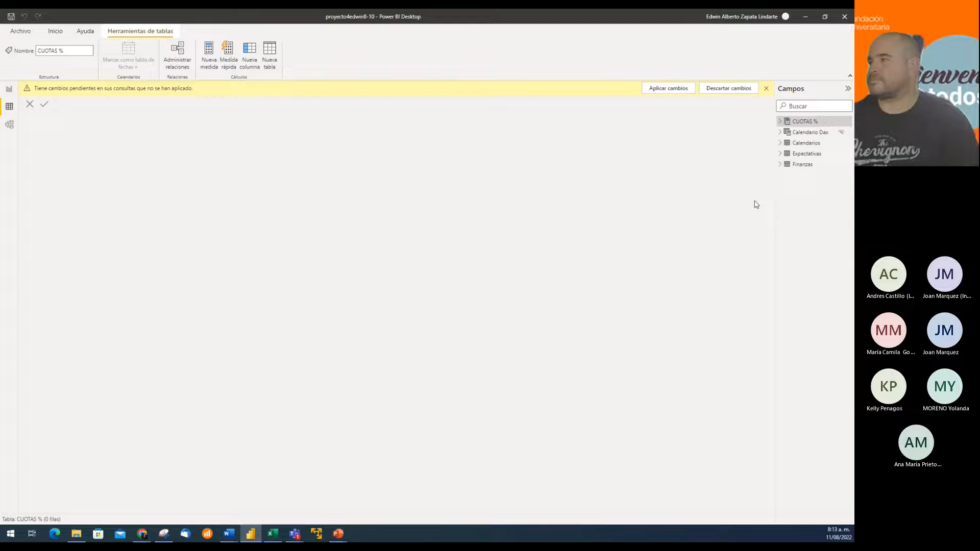
{"action": "left_click", "coordinate": [780, 153]}
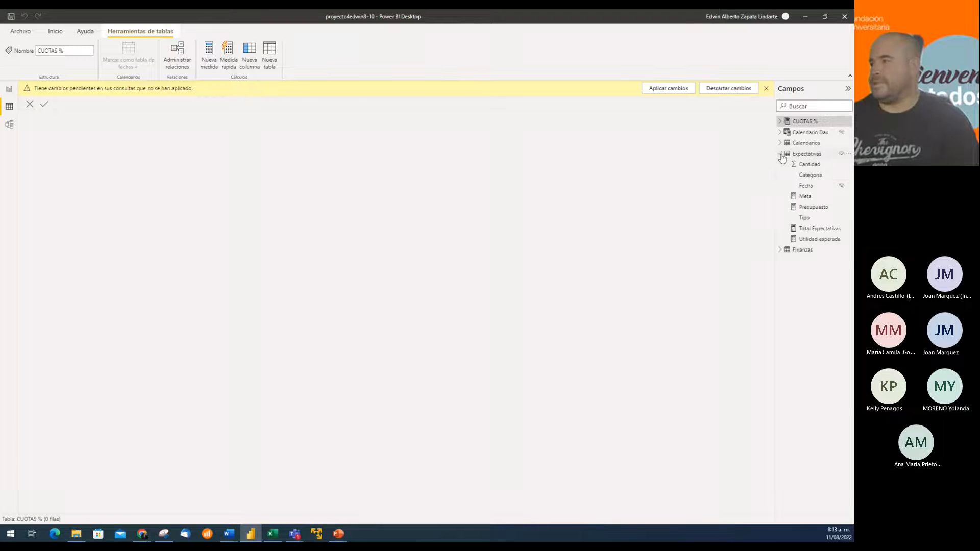
{"action": "left_click", "coordinate": [780, 250]}
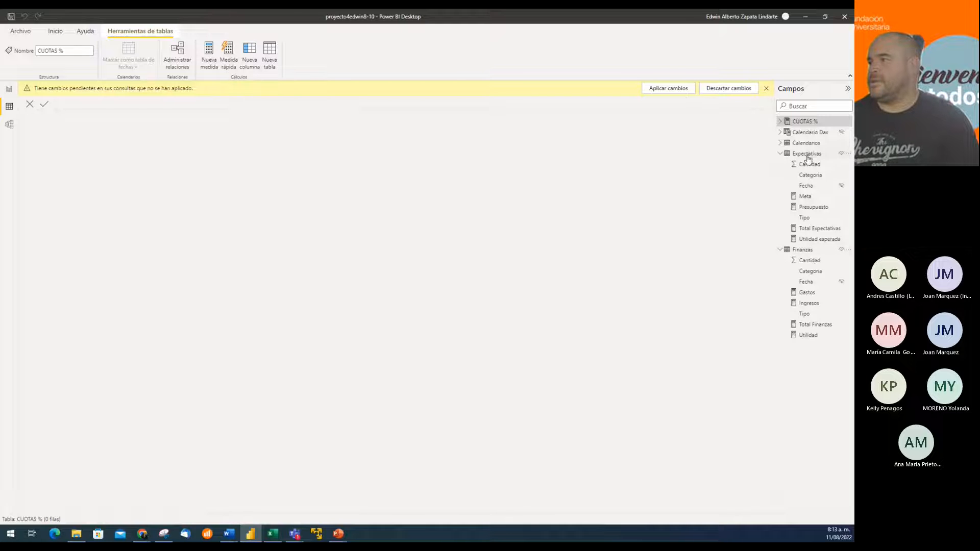
{"action": "left_click", "coordinate": [807, 154]}
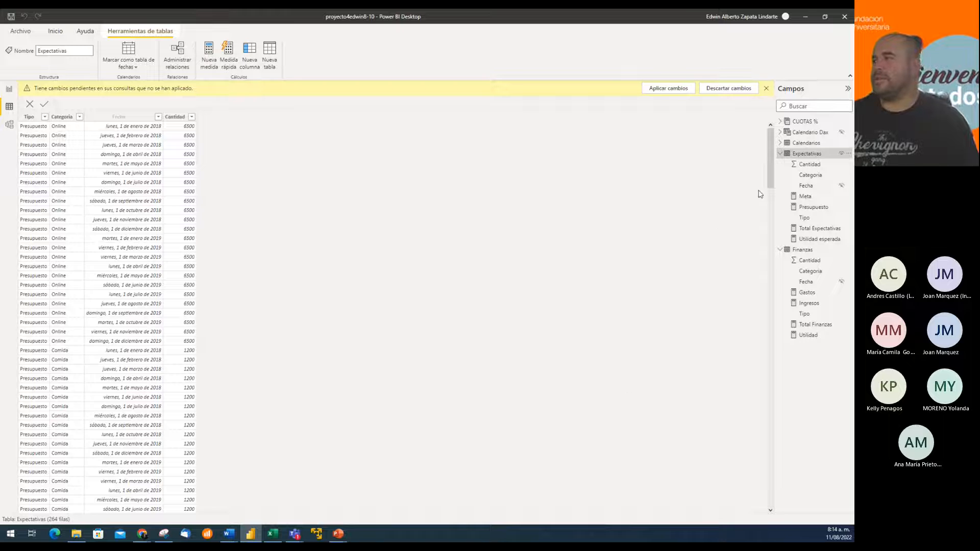
{"action": "left_click", "coordinate": [780, 144]}
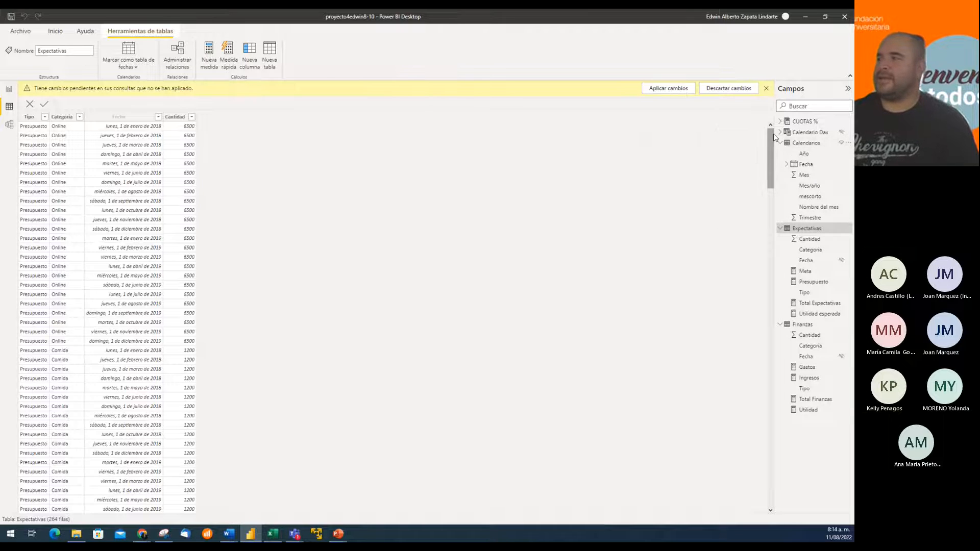
{"action": "left_click", "coordinate": [779, 132]}
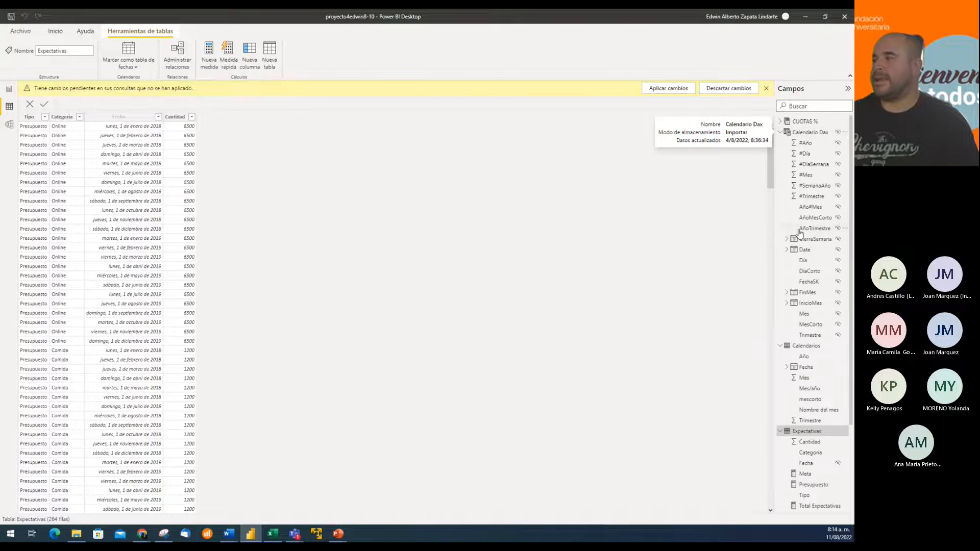
{"action": "left_click", "coordinate": [780, 132]}
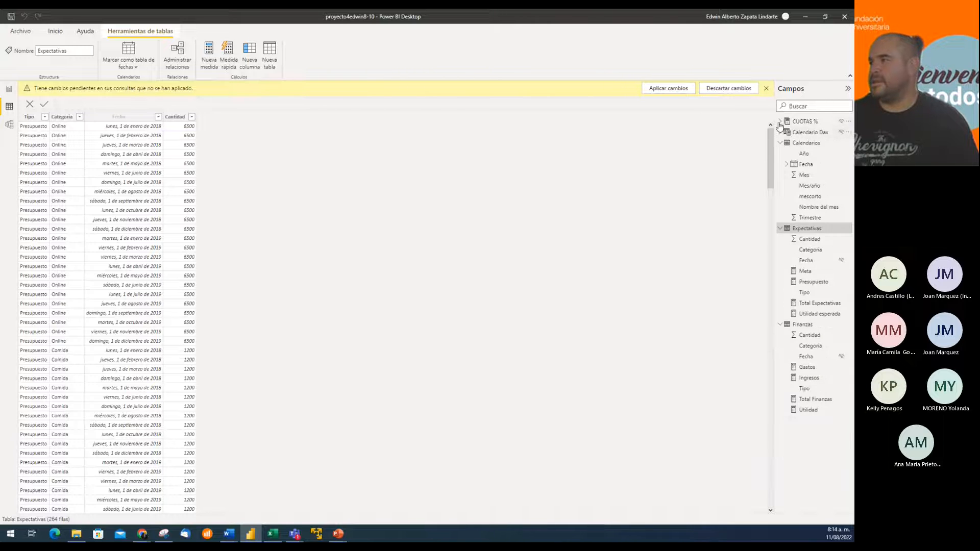
{"action": "left_click", "coordinate": [780, 122]}
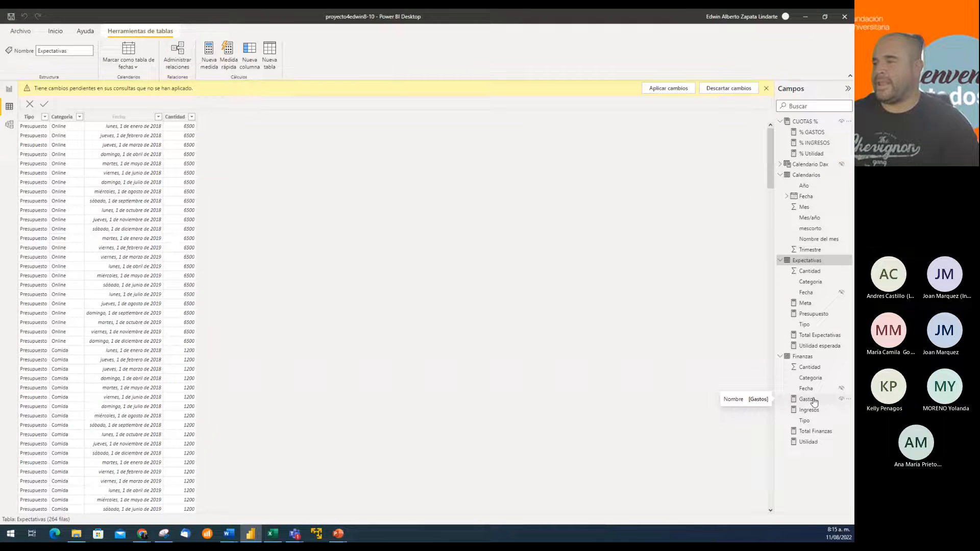
Step: Examine the DAX formulas of the Gastos, Meta, Presupuesto, Total Expectativas and % GASTOS measures
{"action": "left_click", "coordinate": [814, 401]}
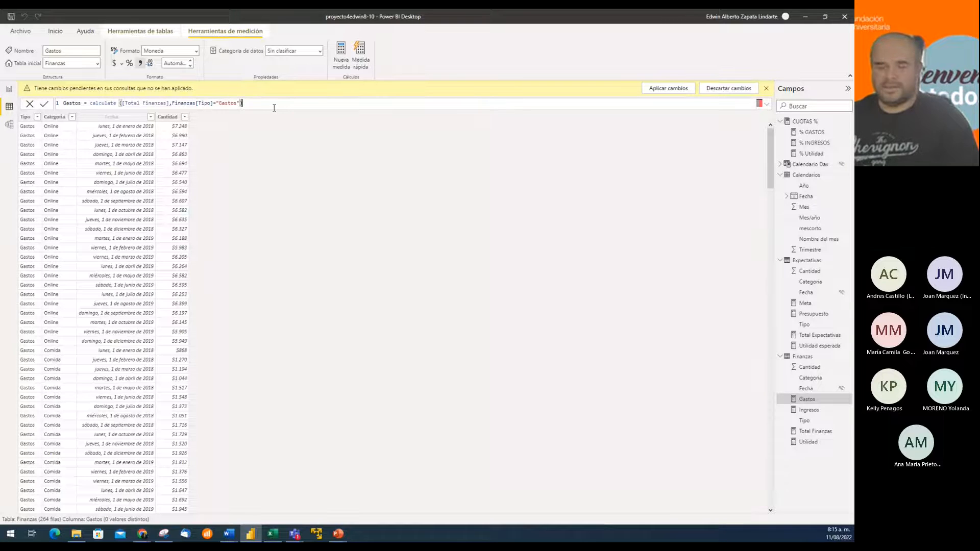
{"action": "scroll", "coordinate": [274, 108], "scroll_direction": "up", "scroll_amount": 2, "text": "ctrl"}
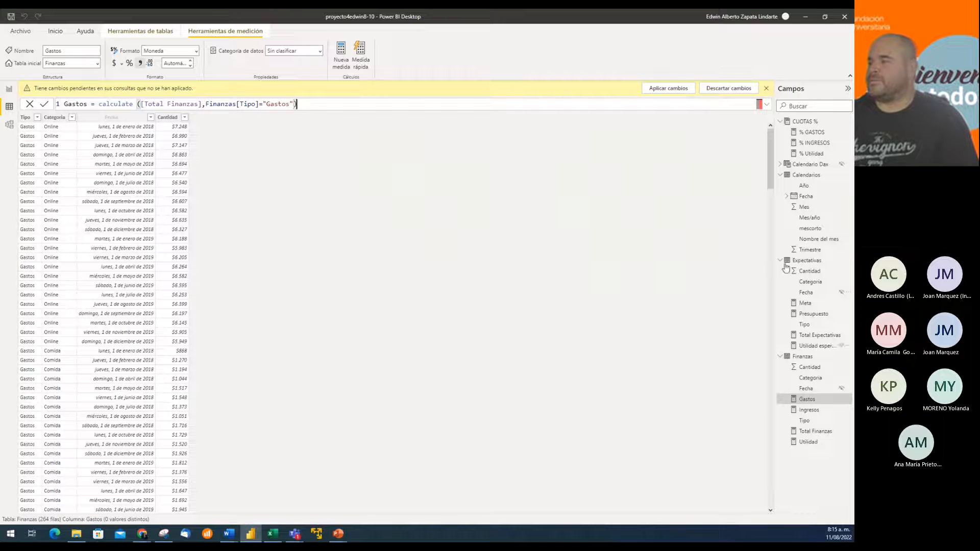
{"action": "left_click", "coordinate": [805, 305]}
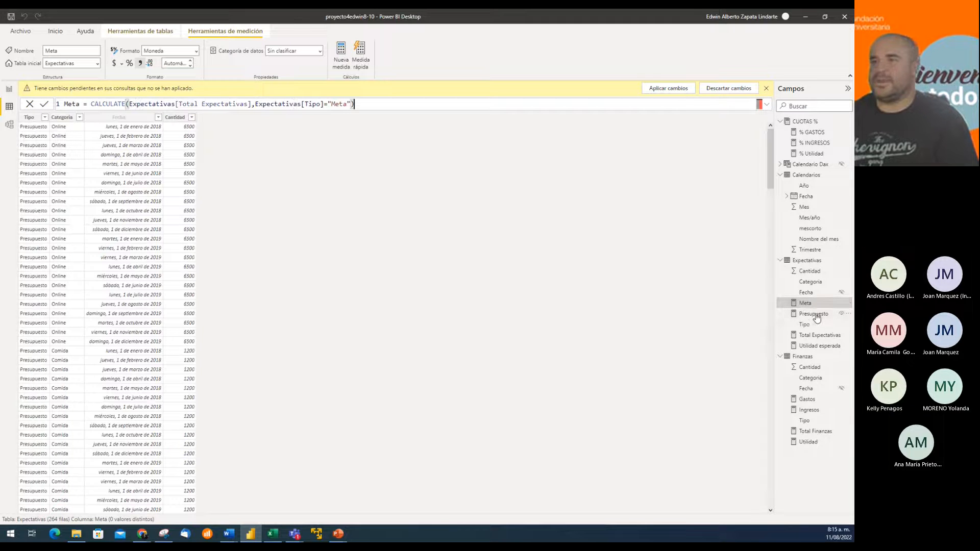
{"action": "left_click", "coordinate": [816, 316]}
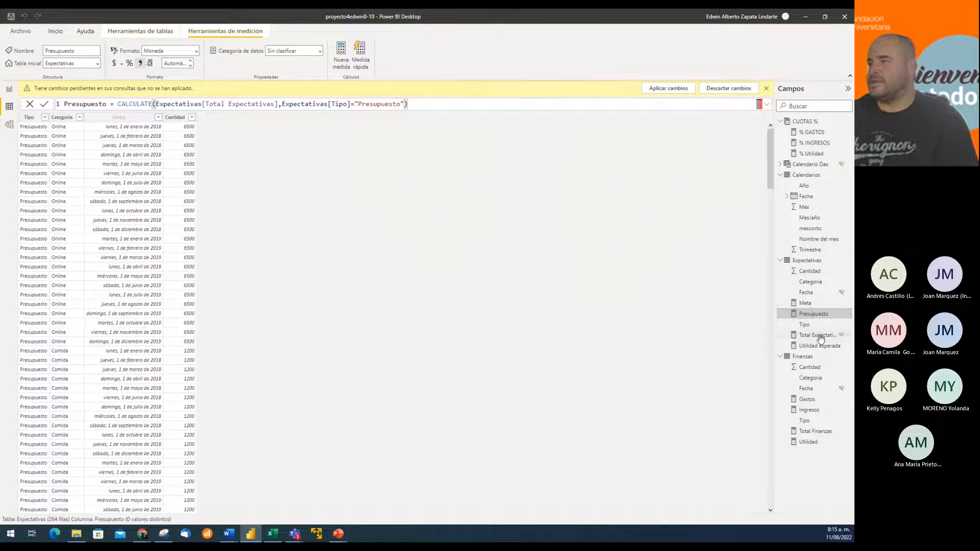
{"action": "left_click", "coordinate": [819, 336]}
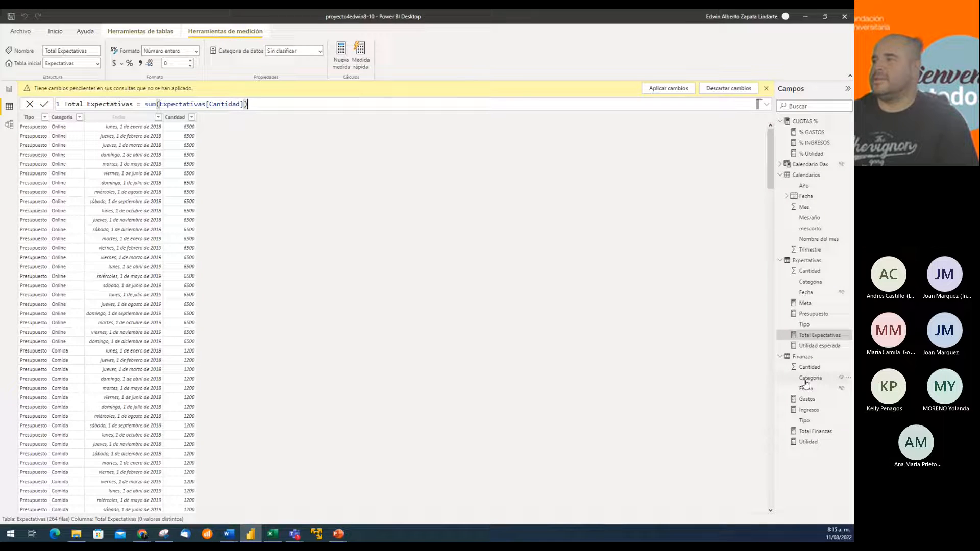
{"action": "left_click", "coordinate": [807, 133]}
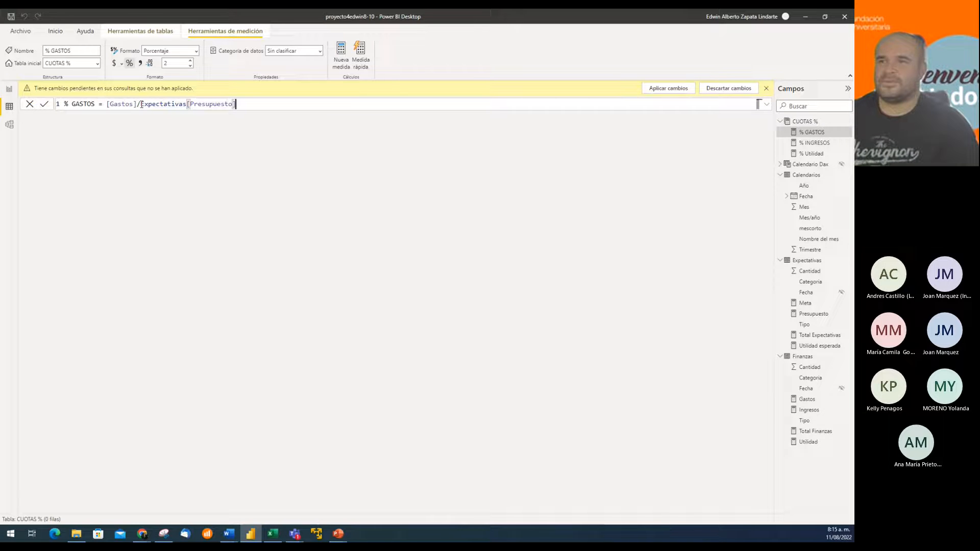
Step: Rearrange the model diagram so Finanzas and Expectativas sit below Calendarios on either side, and collapse the properties to widen the diagram
{"action": "left_click", "coordinate": [8, 126]}
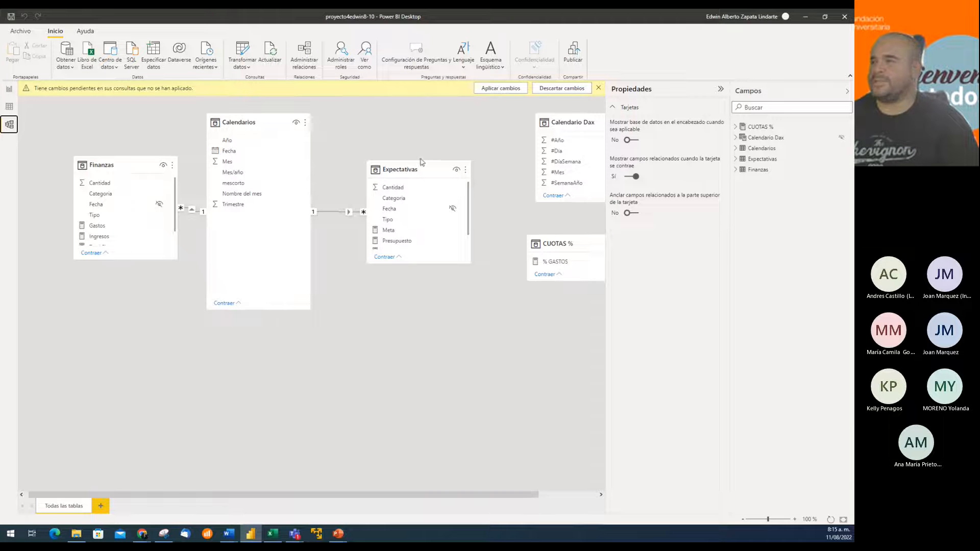
{"action": "left_click_drag", "start_coordinate": [419, 168], "coordinate": [442, 346]}
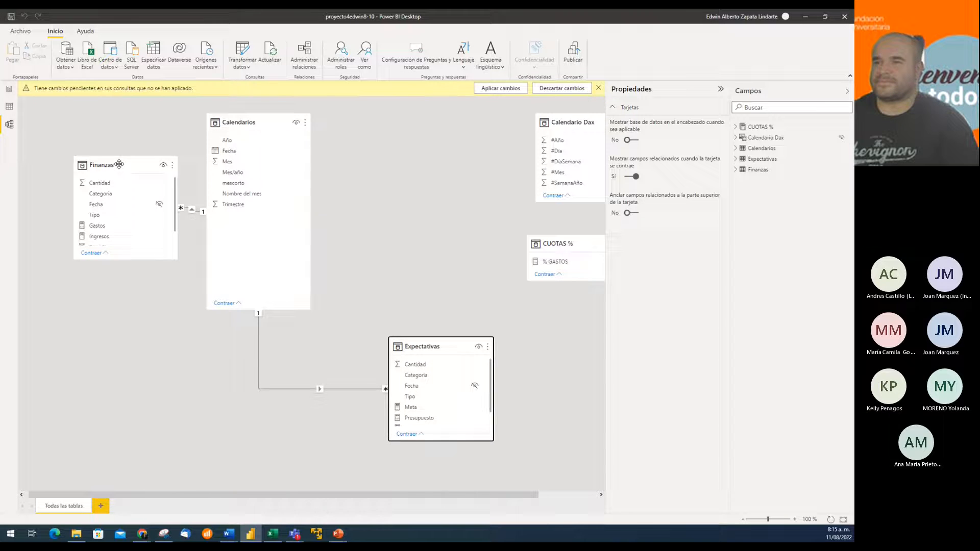
{"action": "left_click_drag", "start_coordinate": [78, 165], "coordinate": [51, 335]}
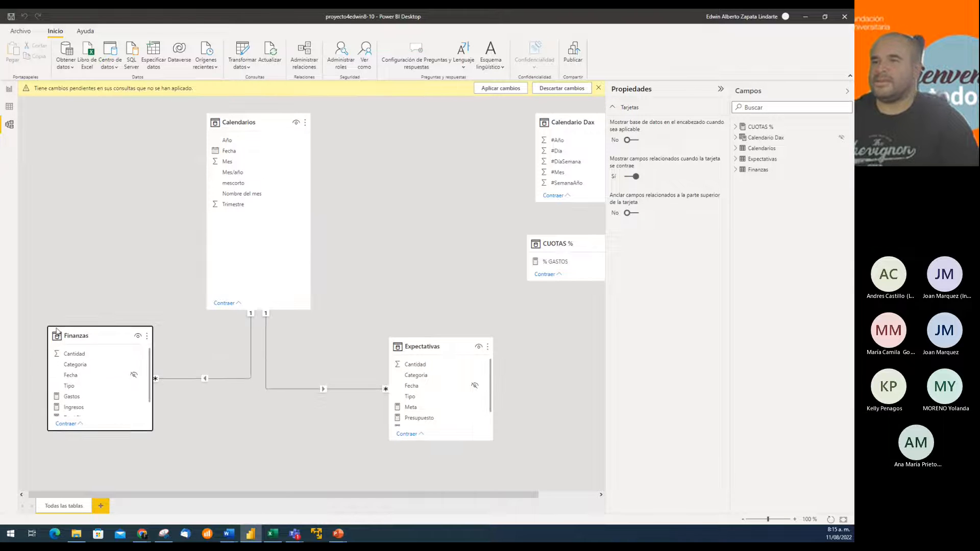
{"action": "left_click", "coordinate": [721, 89]}
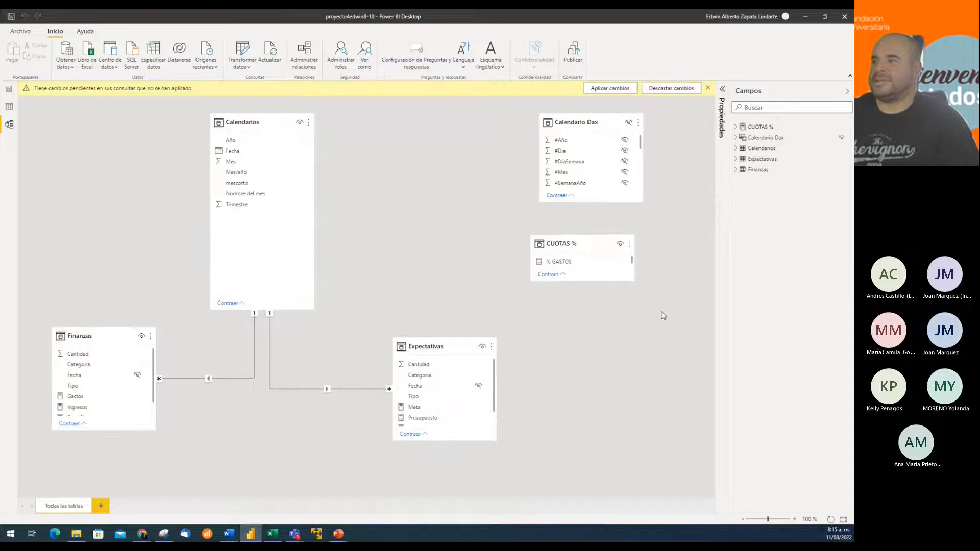
Step: Return to the report view and try to discard the pending query changes to Parámetro1
{"action": "left_click", "coordinate": [8, 90]}
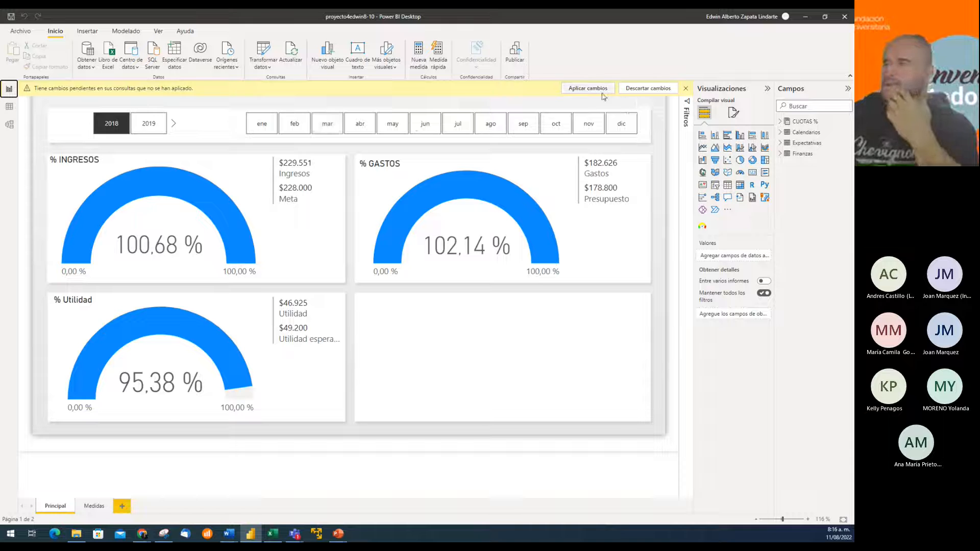
{"action": "left_click", "coordinate": [624, 89]}
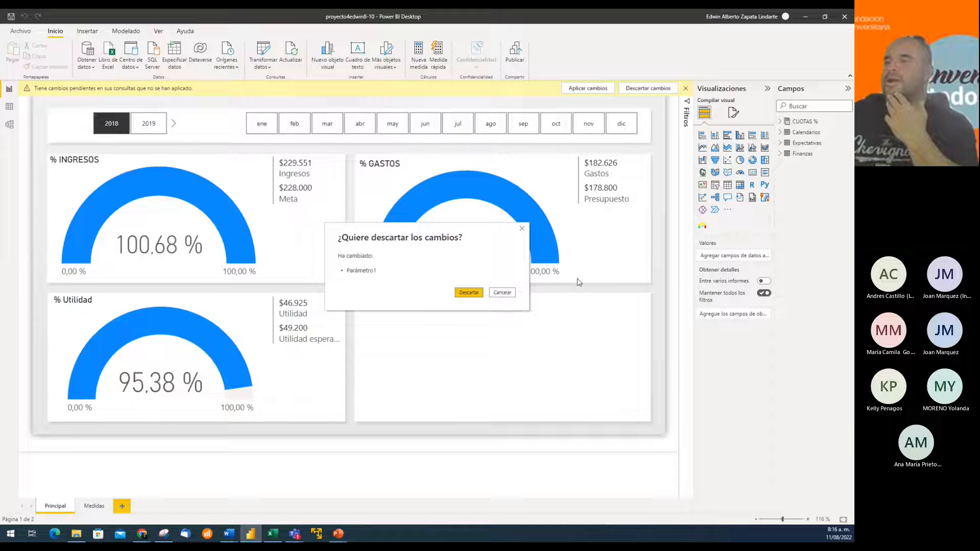
{"action": "left_click", "coordinate": [470, 294]}
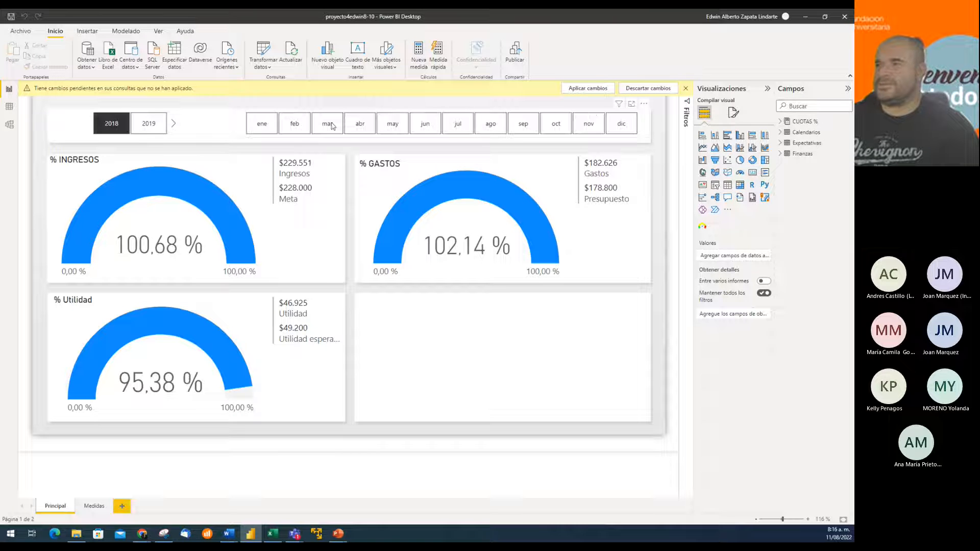
Step: Inspect the month slicer on the Principal page and the monthly measures table on the Medidas page
{"action": "left_click", "coordinate": [236, 121]}
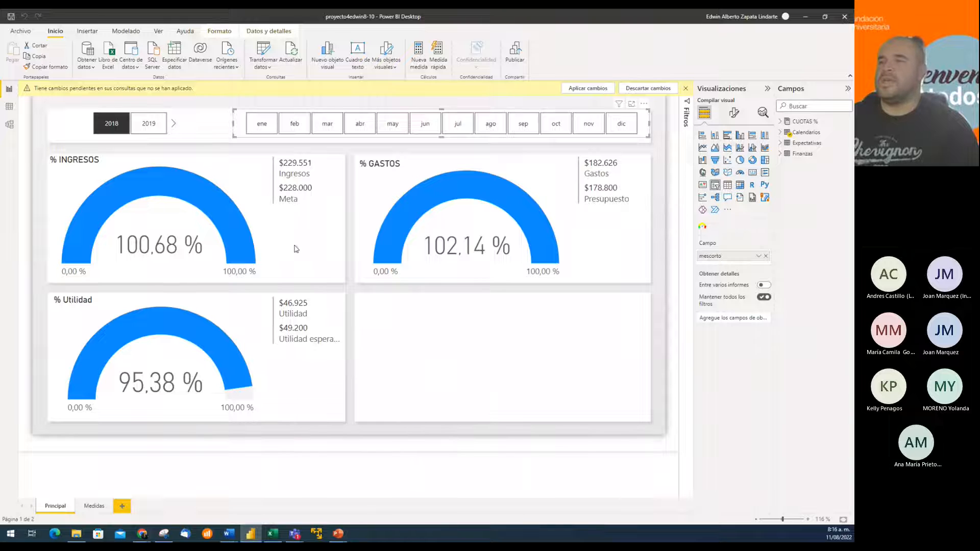
{"action": "left_click", "coordinate": [353, 256]}
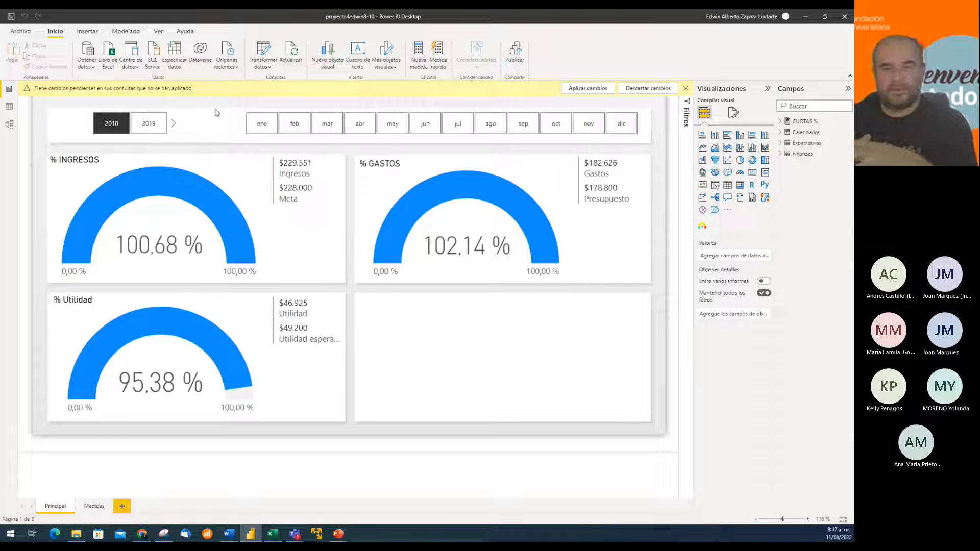
{"action": "left_click", "coordinate": [90, 507]}
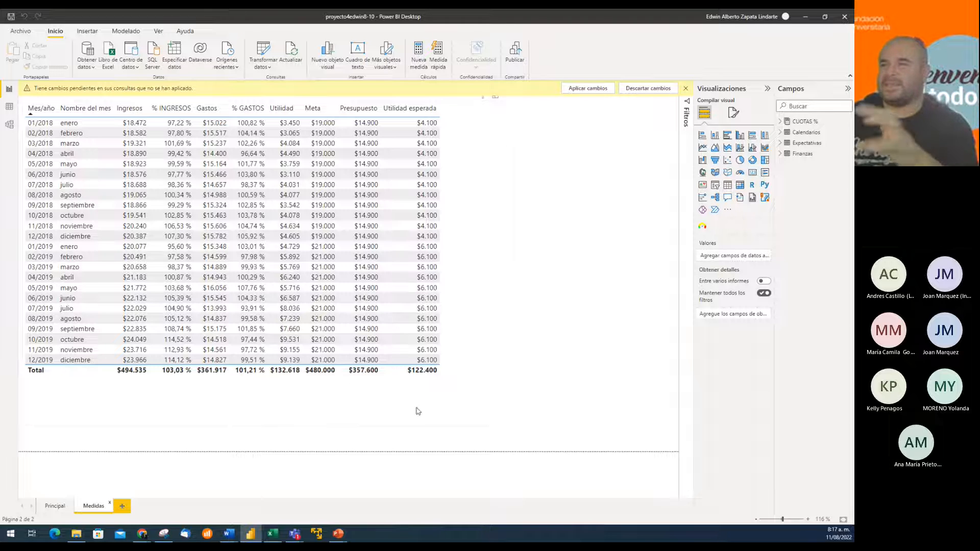
{"action": "left_click", "coordinate": [494, 185]}
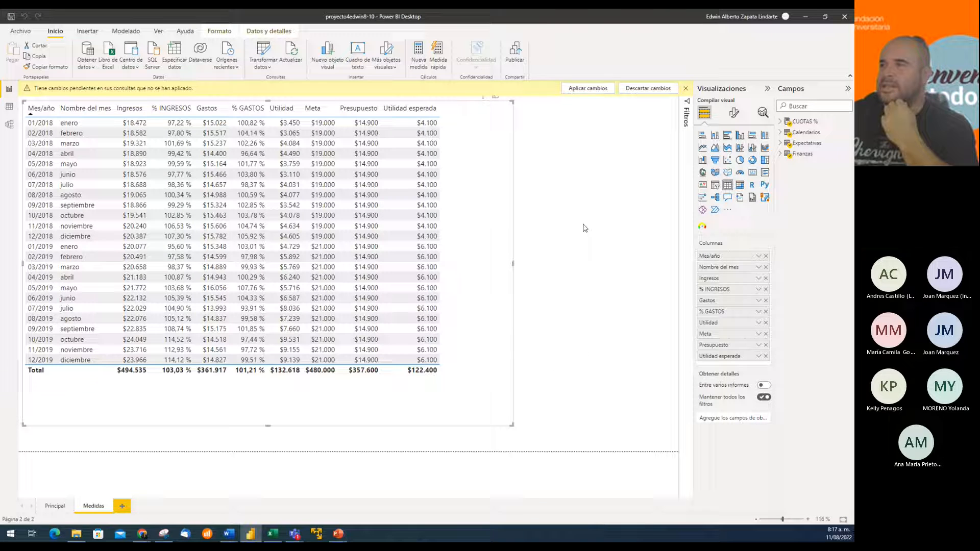
Step: Try to apply the pending query changes, and dismiss the pending changes notice above the Medidas page
{"action": "left_click", "coordinate": [590, 88]}
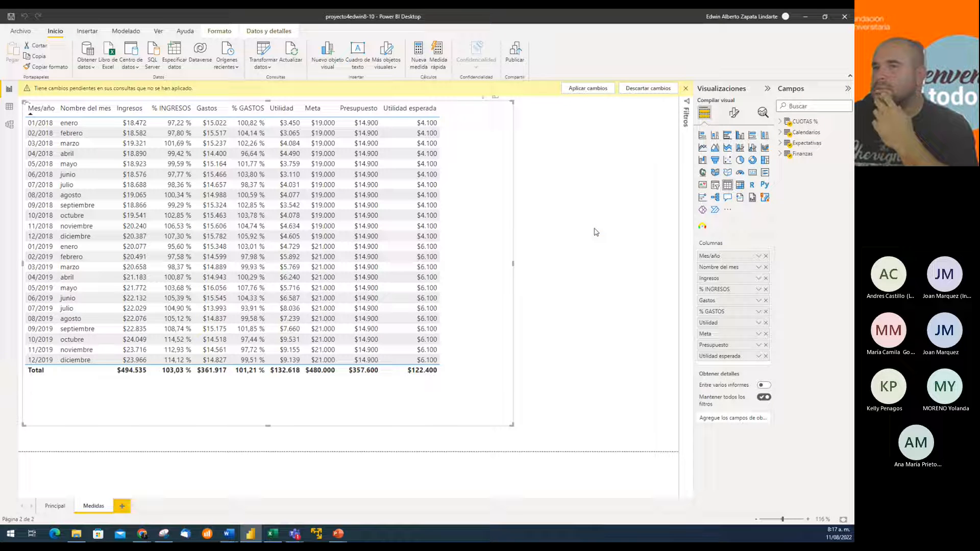
{"action": "left_click", "coordinate": [685, 89]}
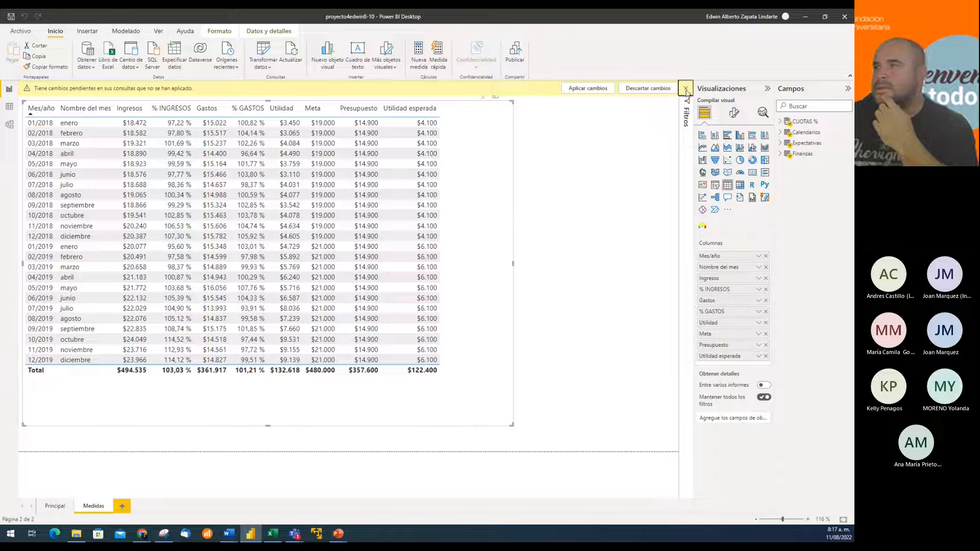
{"action": "left_click", "coordinate": [584, 309]}
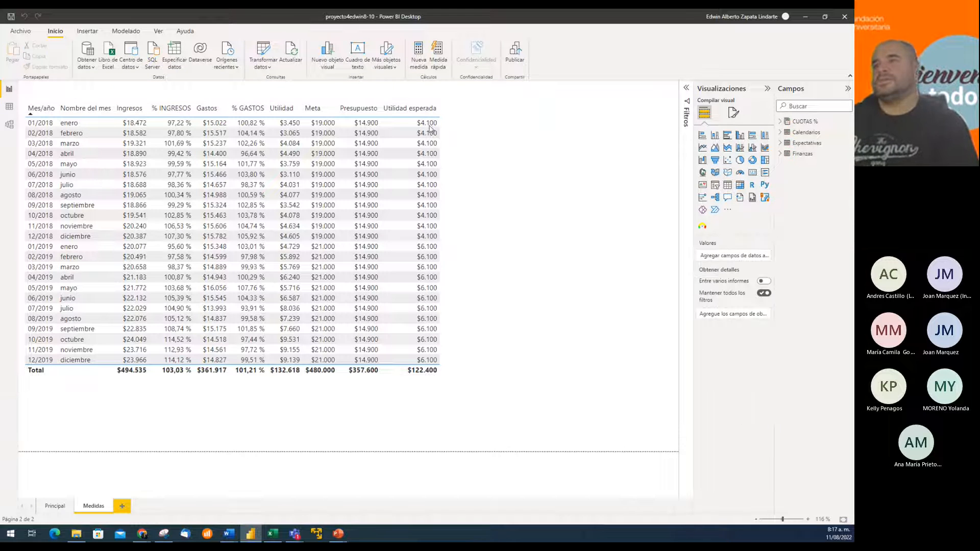
{"action": "left_click", "coordinate": [454, 108]}
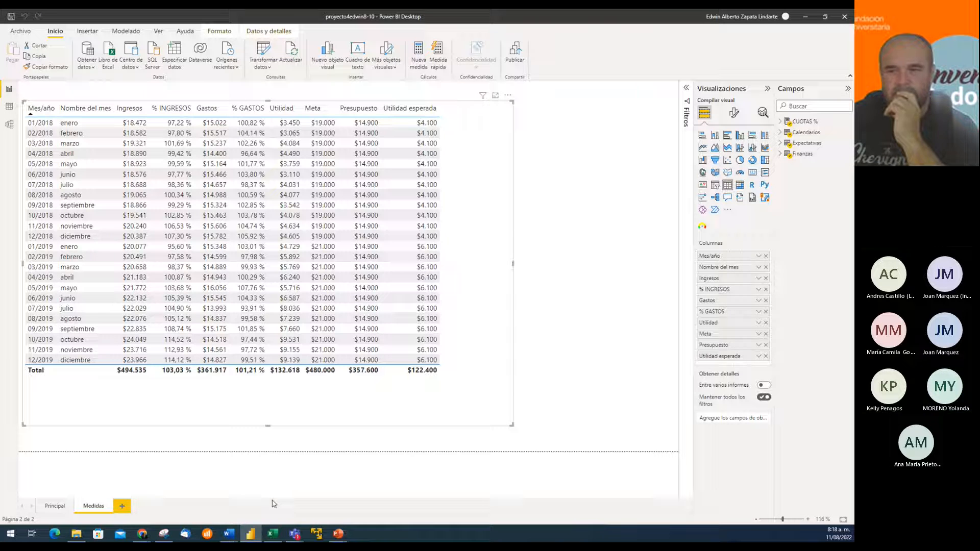
Step: Open the month slicer's configuration options on the Principal page, and expand the Calendarios fields
{"action": "left_click", "coordinate": [55, 506]}
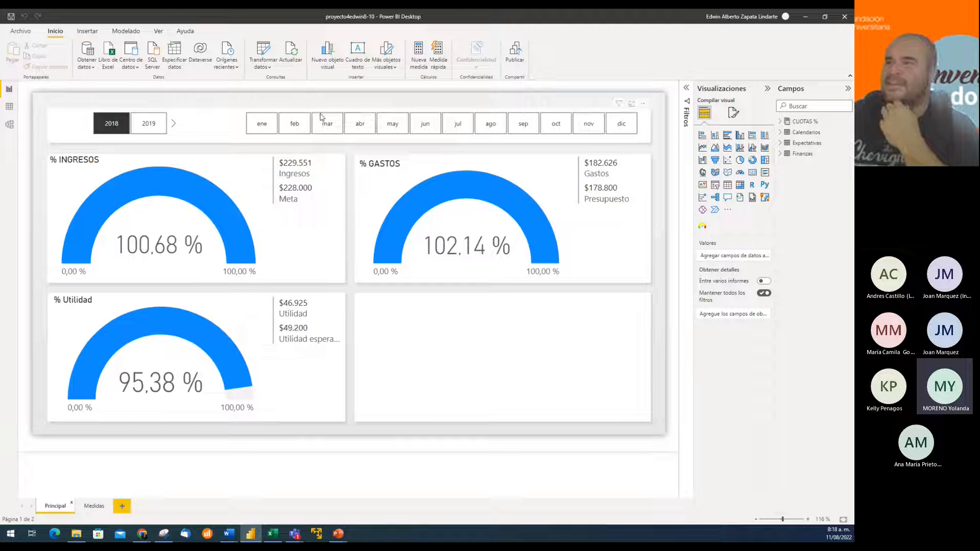
{"action": "left_click", "coordinate": [234, 128]}
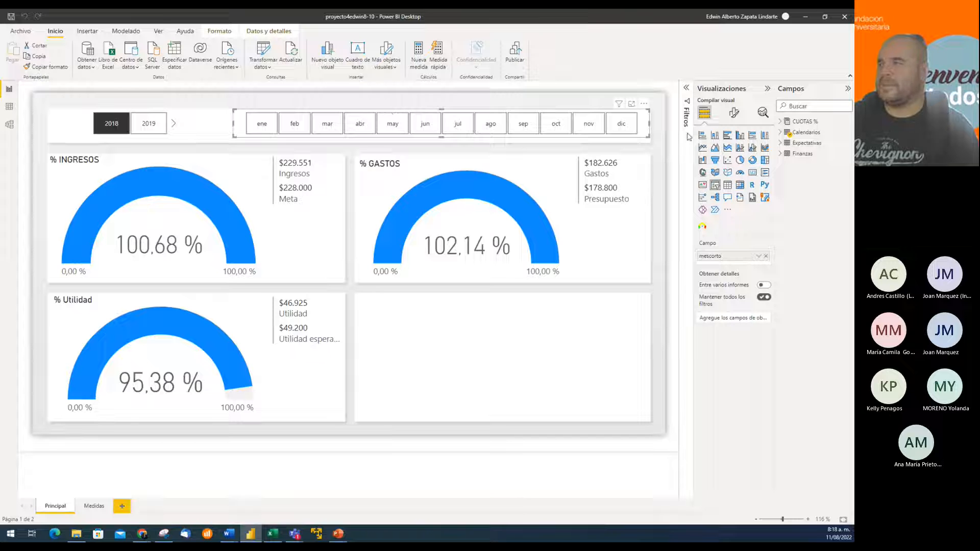
{"action": "left_click", "coordinate": [780, 133]}
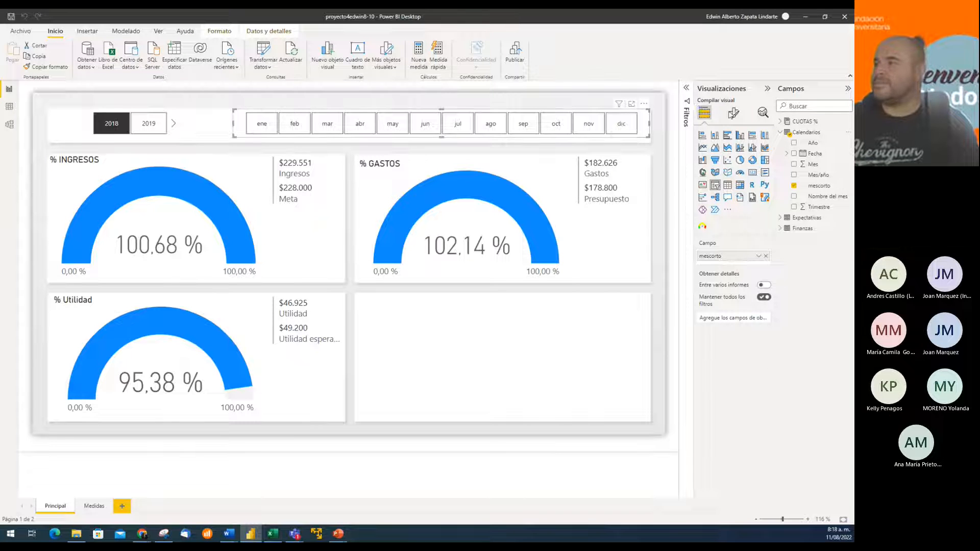
{"action": "left_click", "coordinate": [734, 114]}
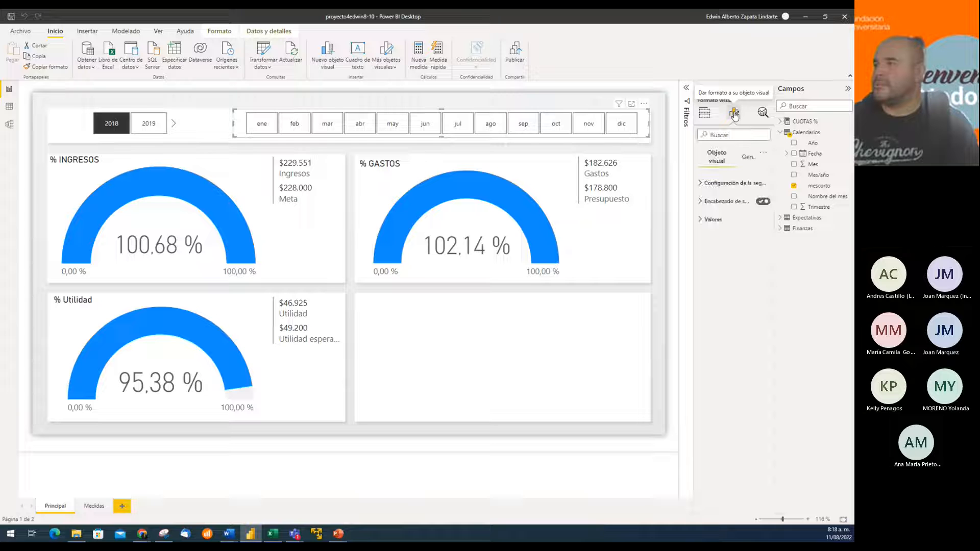
{"action": "left_click", "coordinate": [707, 184]}
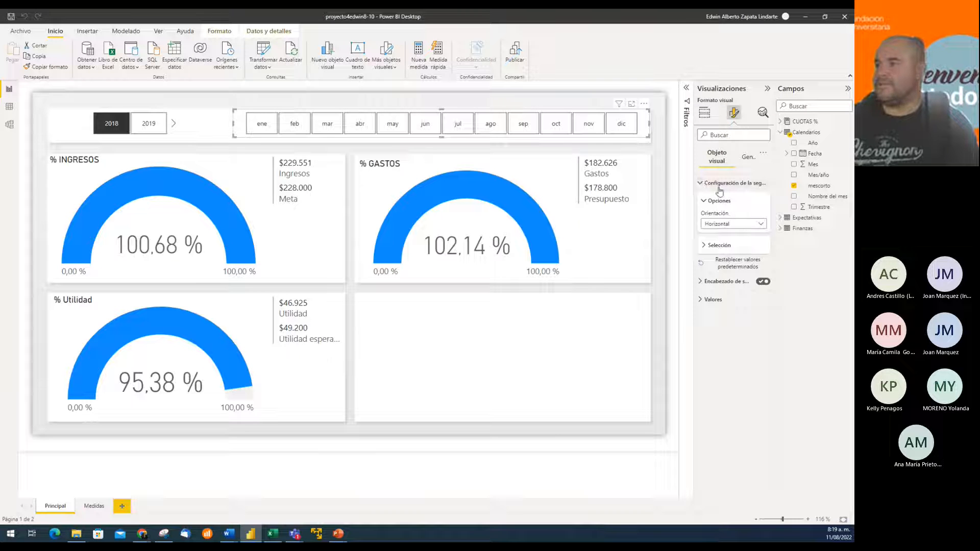
Step: Try the Vertical orientation on the month slicer, and set it back to Horizontal
{"action": "left_click", "coordinate": [755, 225]}
{"action": "left_click", "coordinate": [715, 235]}
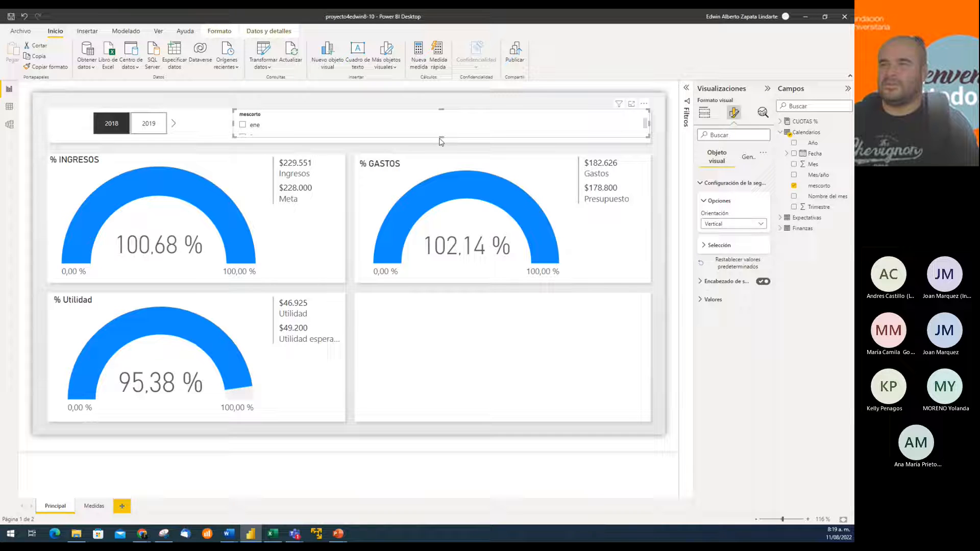
{"action": "left_click", "coordinate": [743, 226]}
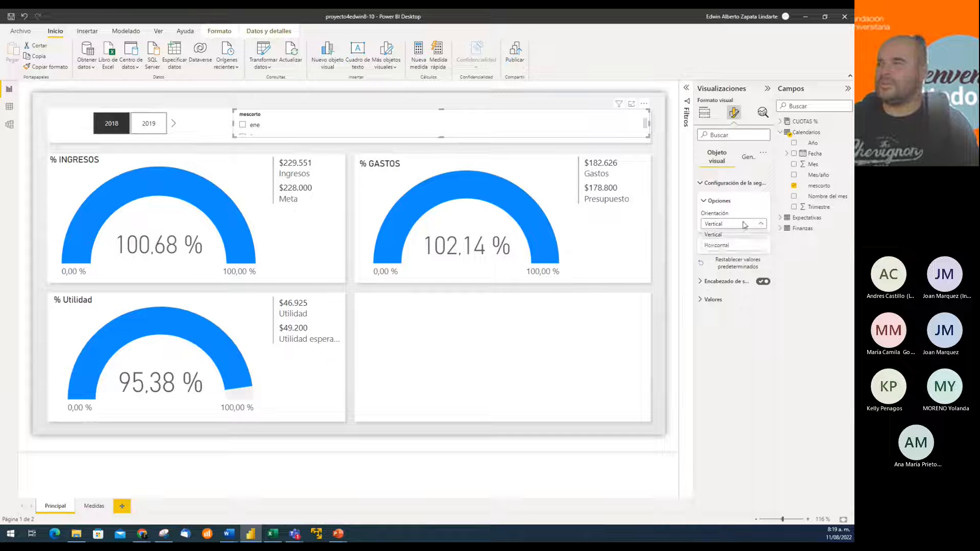
{"action": "left_click", "coordinate": [717, 246]}
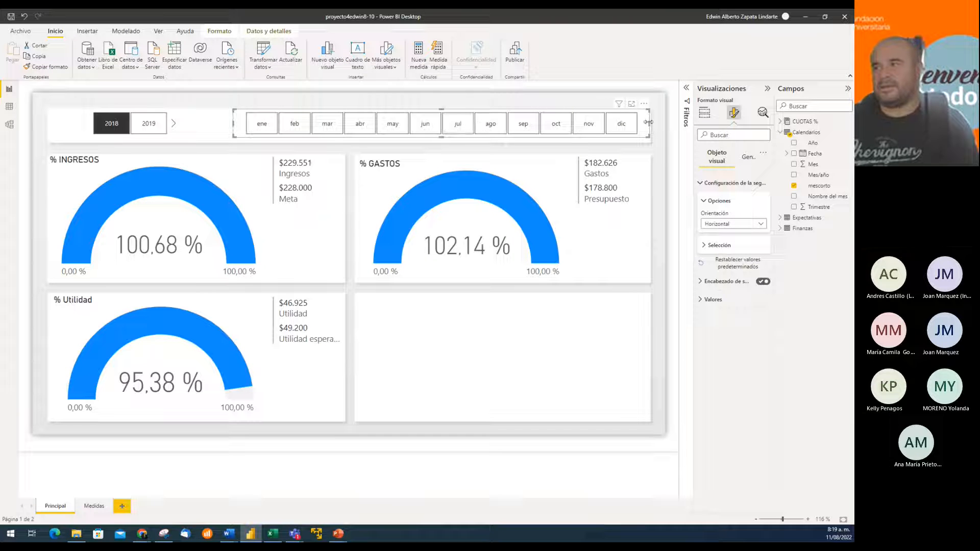
Step: Try column and grid layouts by resizing the month slicer, and restore it to a single row above the gauges
{"action": "left_click_drag", "start_coordinate": [648, 122], "coordinate": [263, 383]}
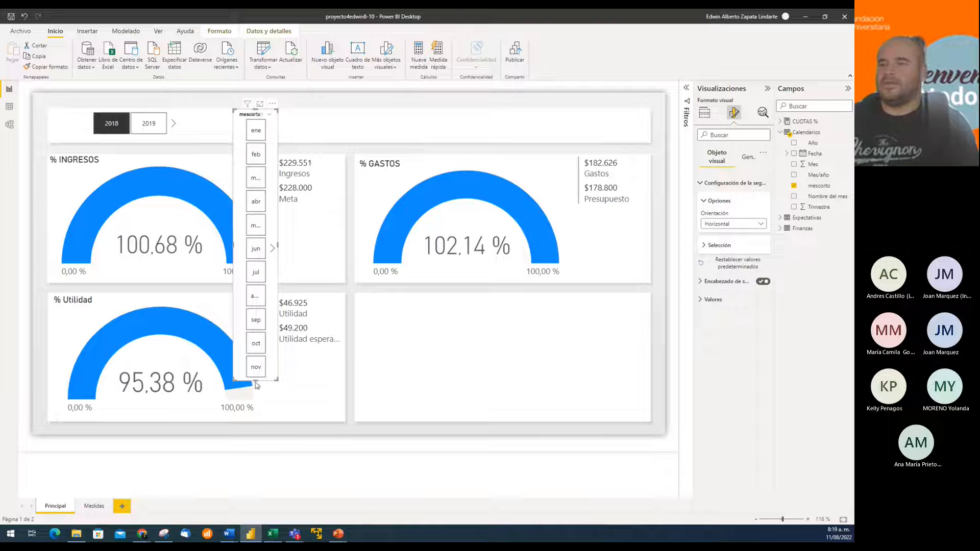
{"action": "left_click_drag", "start_coordinate": [278, 250], "coordinate": [315, 251]}
{"action": "left_click_drag", "start_coordinate": [371, 237], "coordinate": [648, 219]}
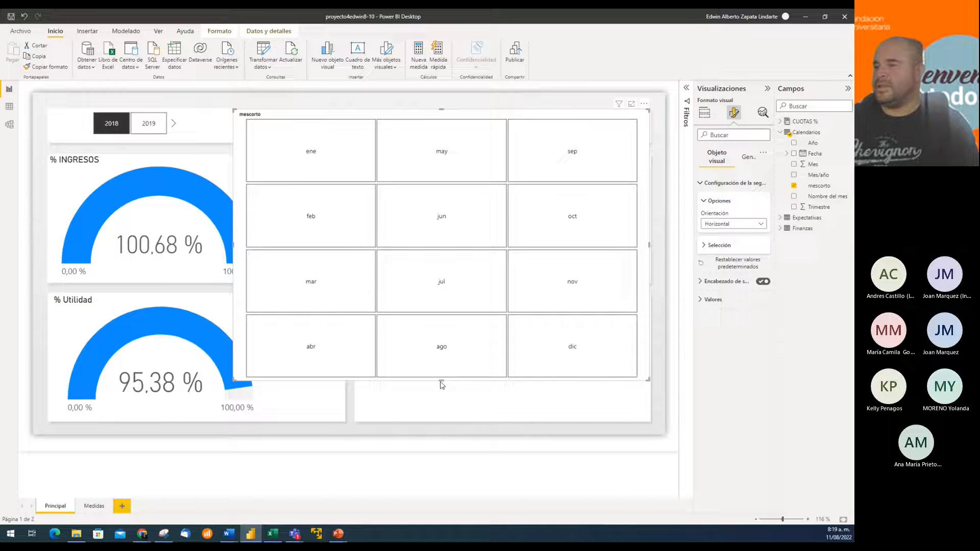
{"action": "left_click_drag", "start_coordinate": [443, 359], "coordinate": [445, 146]}
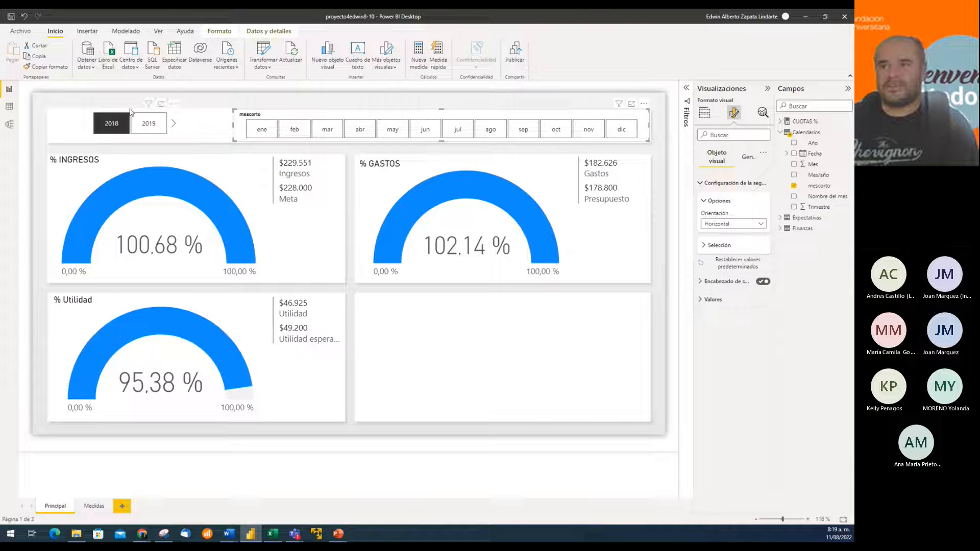
Step: Turn off the month slicer's header, and slightly widen the area that shows its format options
{"action": "left_click", "coordinate": [85, 118]}
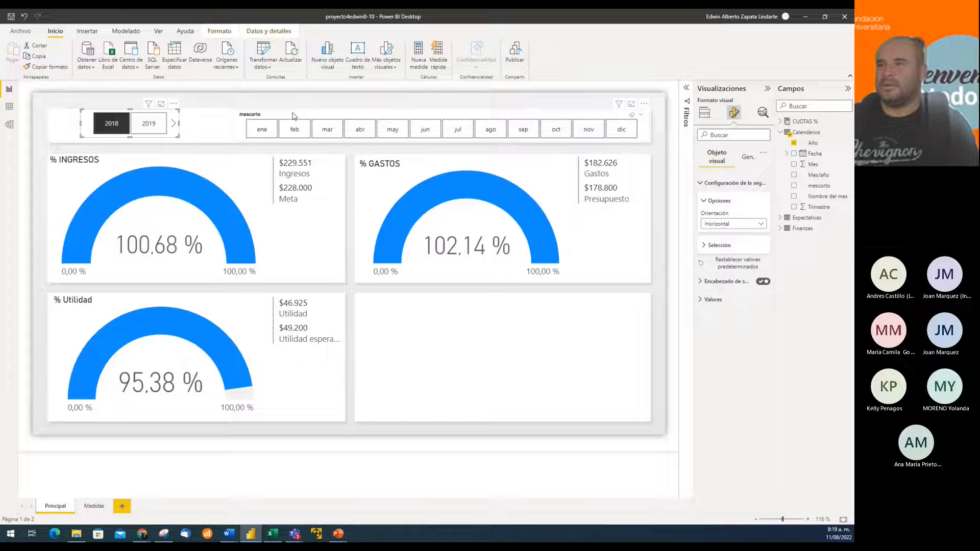
{"action": "left_click", "coordinate": [443, 143]}
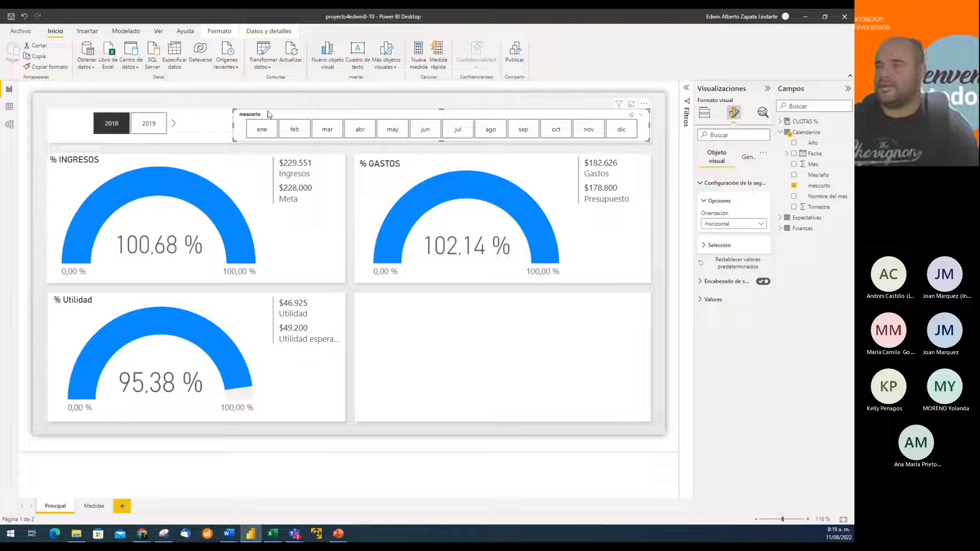
{"action": "left_click", "coordinate": [745, 158]}
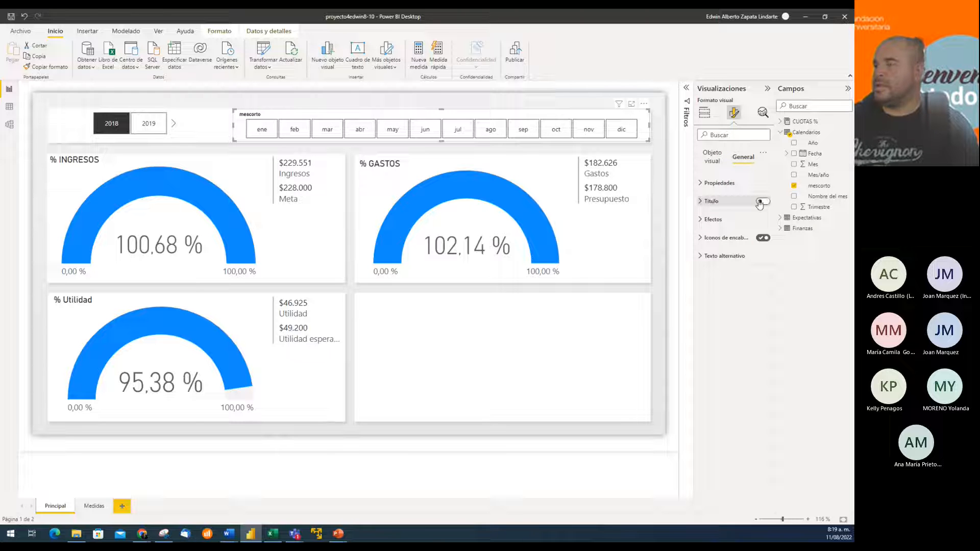
{"action": "left_click", "coordinate": [715, 156]}
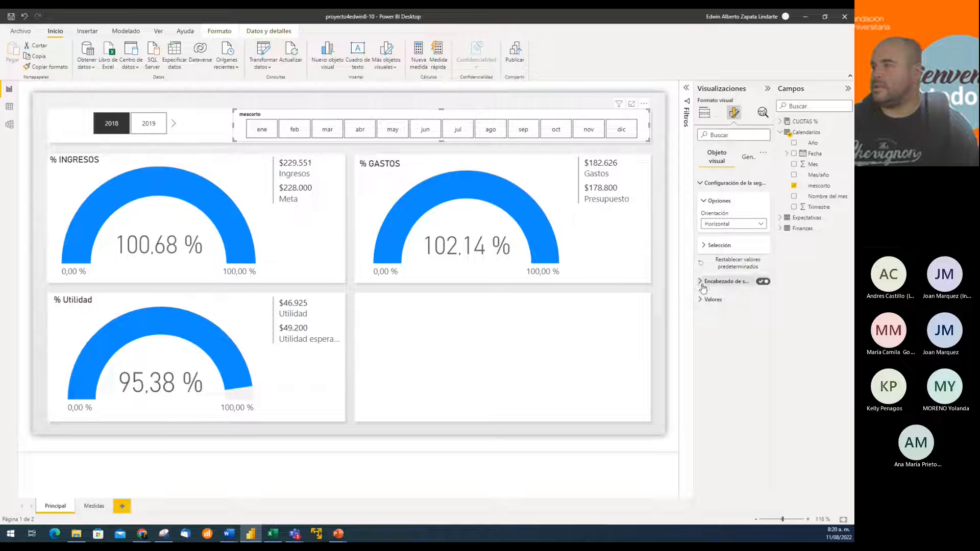
{"action": "left_click", "coordinate": [761, 282]}
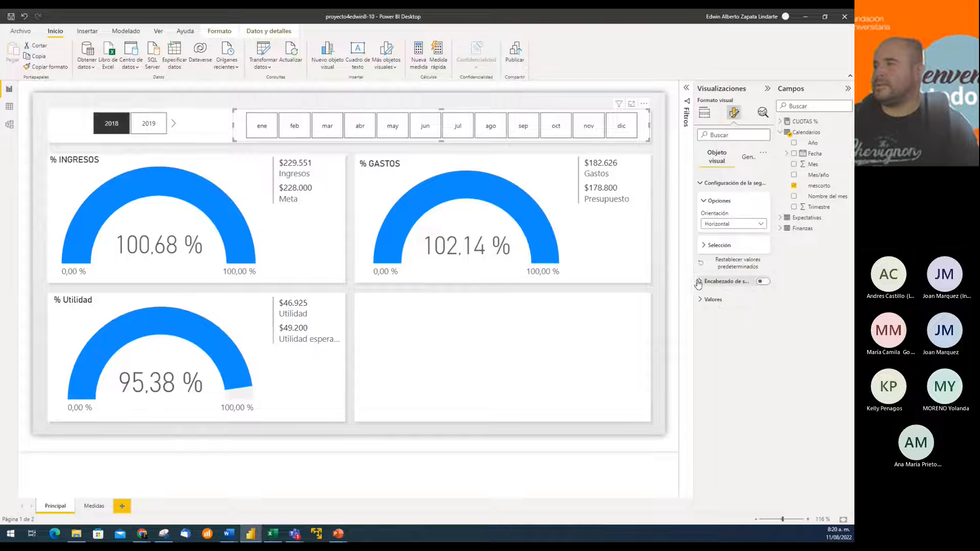
{"action": "left_click_drag", "start_coordinate": [693, 281], "coordinate": [659, 287]}
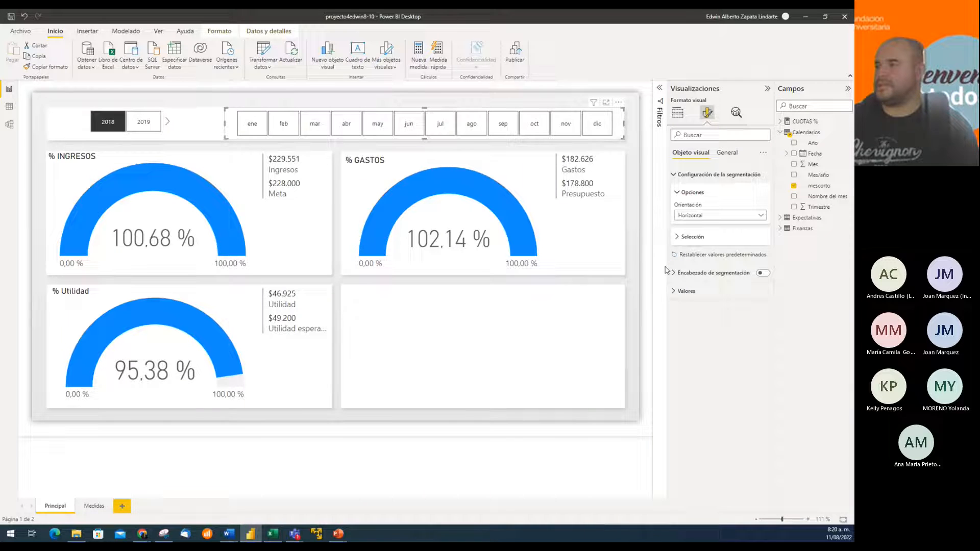
{"action": "left_click_drag", "start_coordinate": [665, 269], "coordinate": [687, 266]}
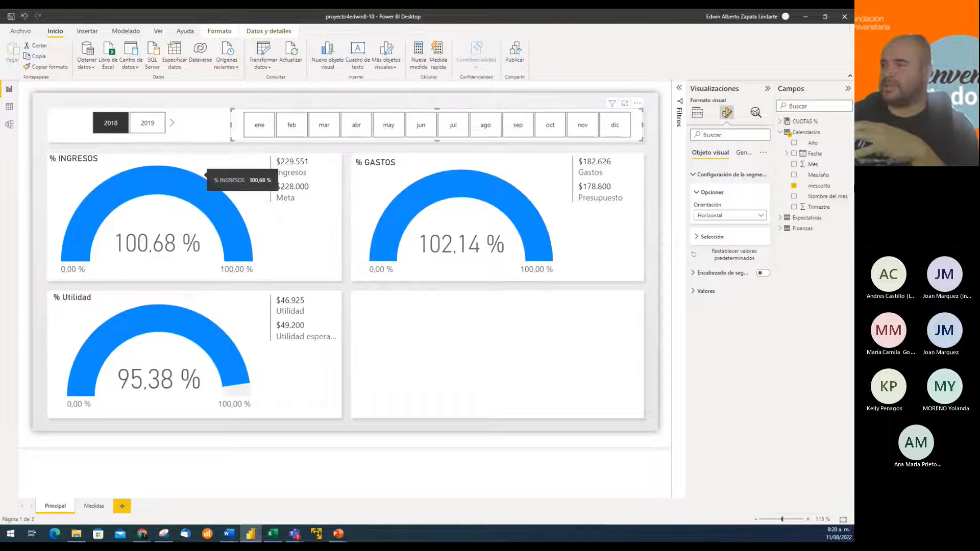
Step: Expand the Expectativas and Finanzas tables to list their fields, and dismiss the pending changes notice on the Principal page
{"action": "left_click", "coordinate": [779, 217]}
{"action": "left_click", "coordinate": [780, 303]}
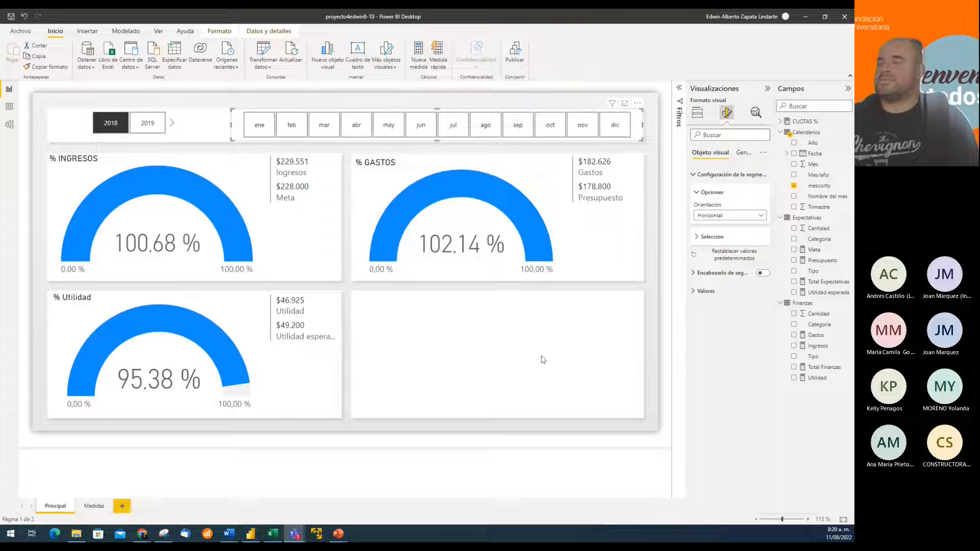
{"action": "left_click", "coordinate": [520, 335]}
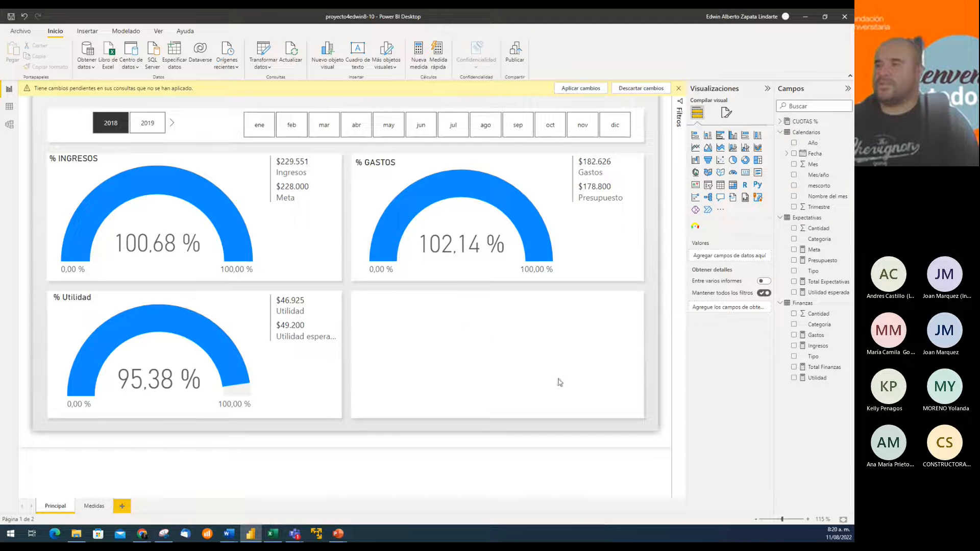
{"action": "left_click", "coordinate": [677, 89]}
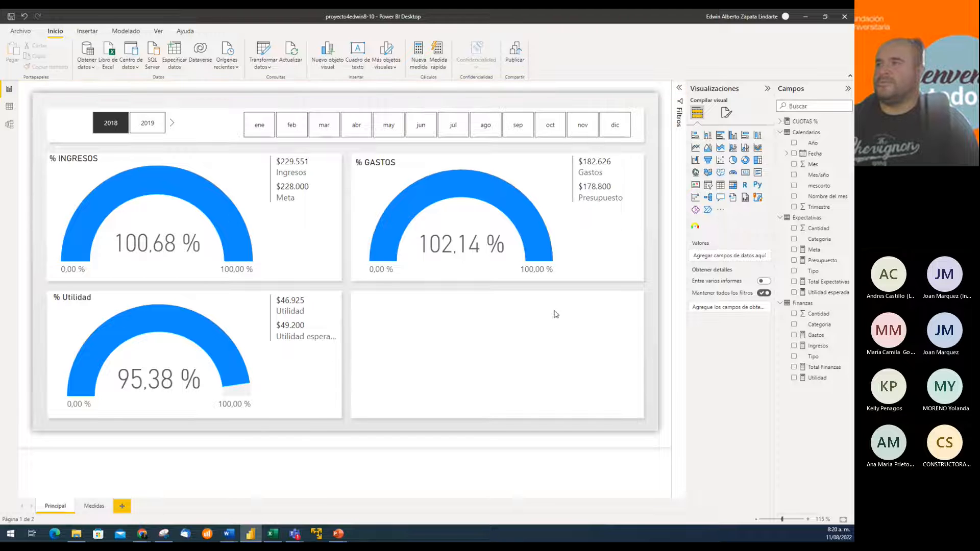
Step: Examine the monthly income, expense, profit and target measures in the Medidas page table, dismissing the pending changes notice
{"action": "left_click", "coordinate": [93, 506]}
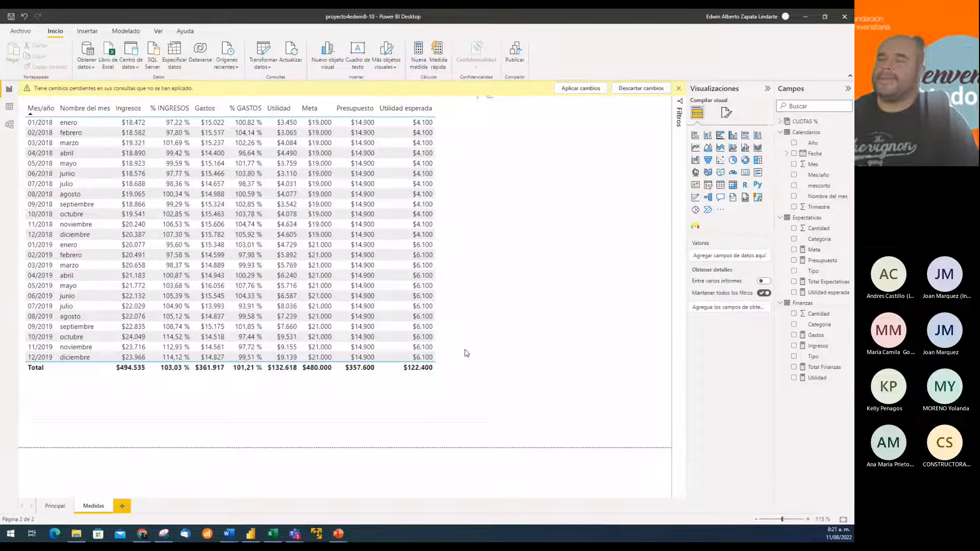
{"action": "left_click", "coordinate": [487, 210]}
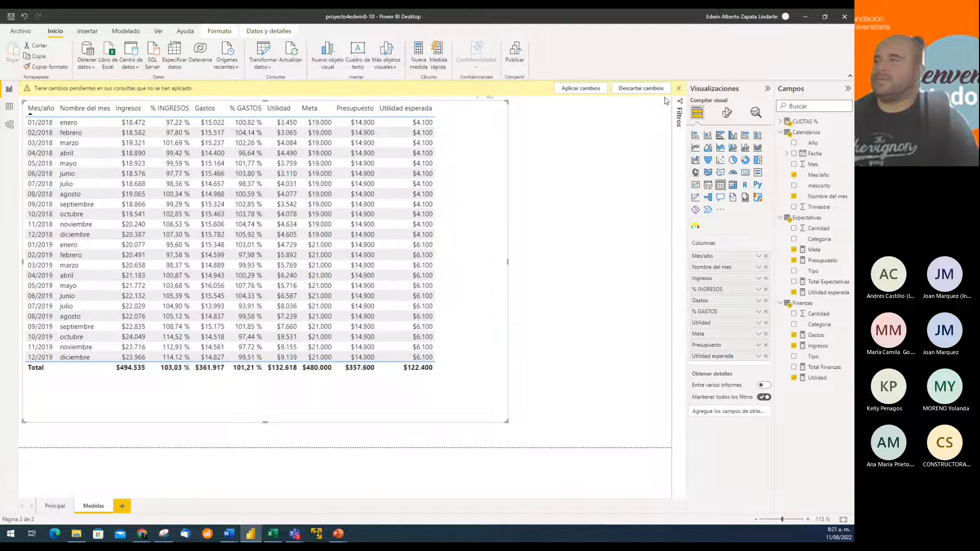
{"action": "left_click", "coordinate": [678, 88]}
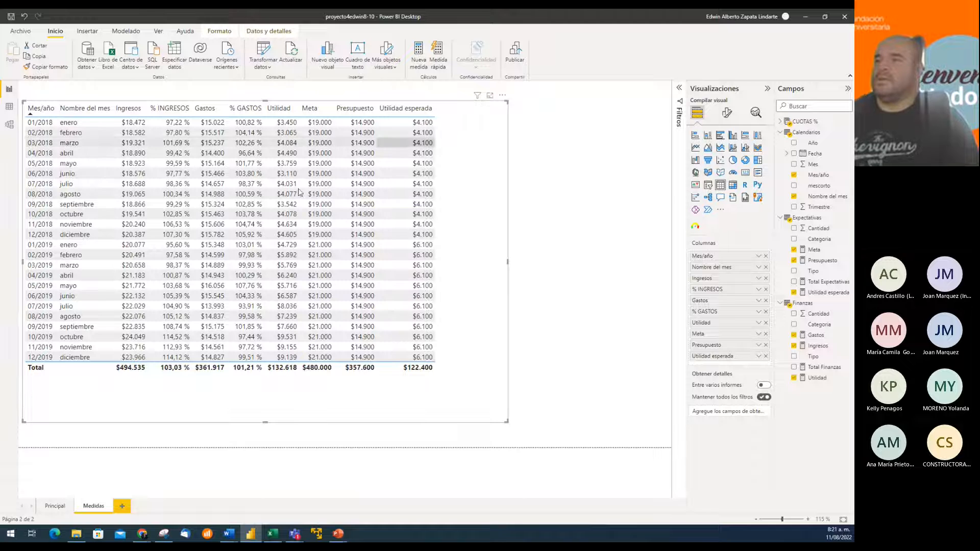
{"action": "left_click", "coordinate": [550, 212]}
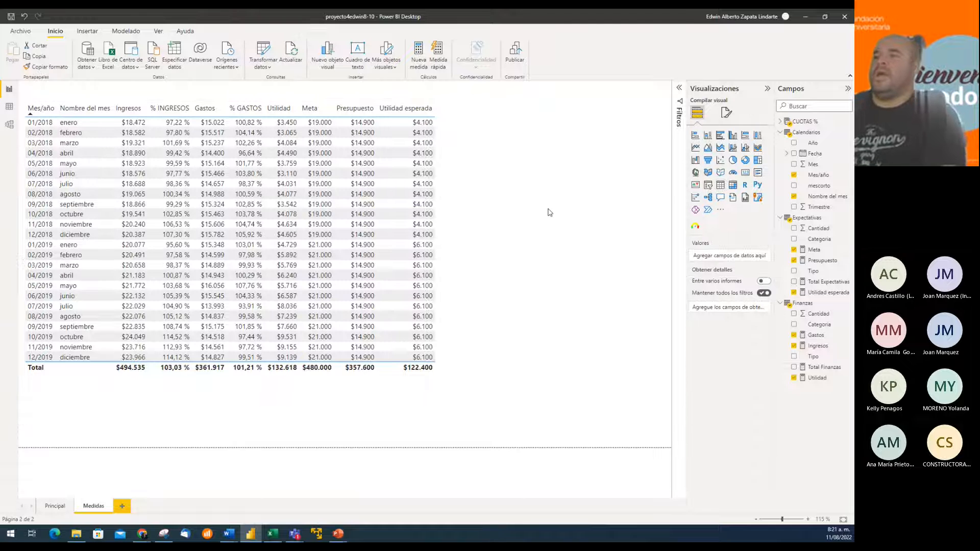
{"action": "left_click", "coordinate": [468, 220]}
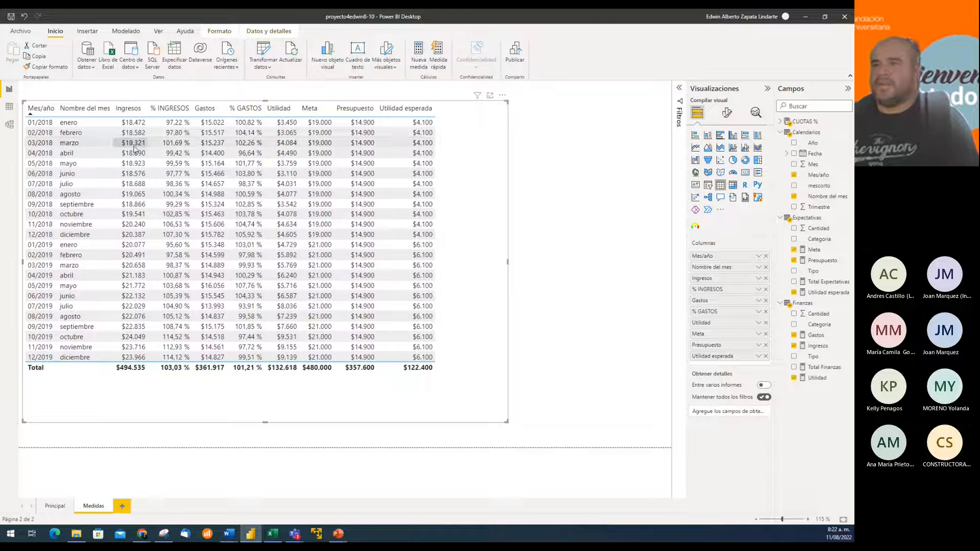
{"action": "left_click", "coordinate": [135, 113]}
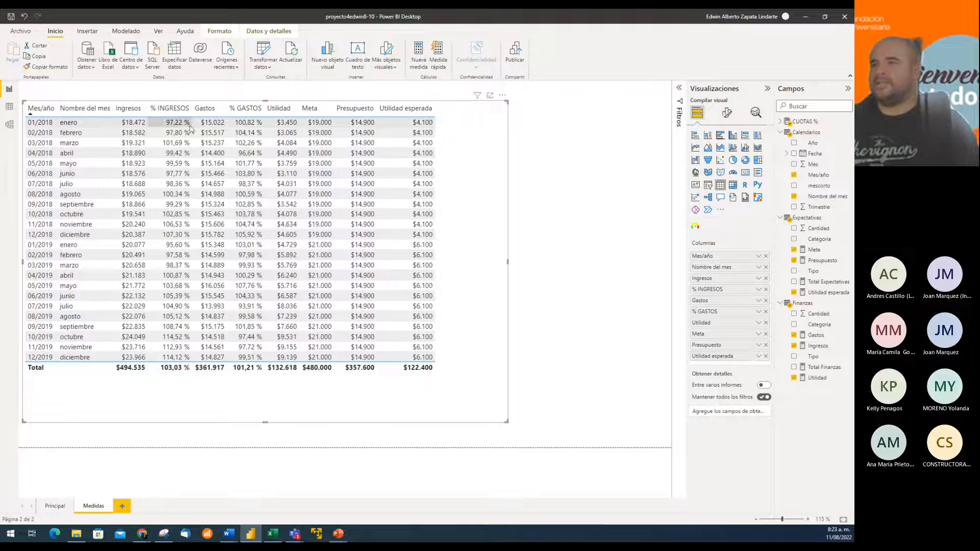
{"action": "left_click", "coordinate": [359, 132]}
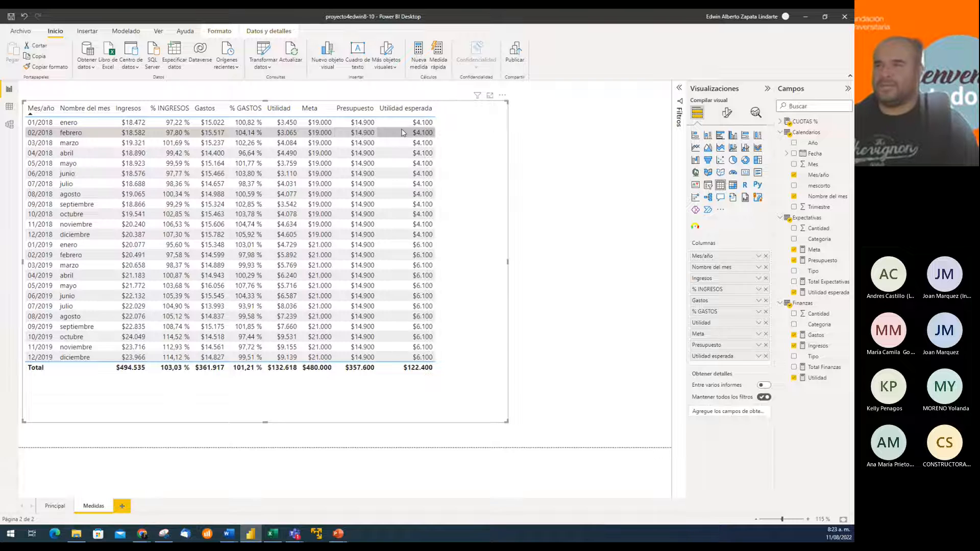
{"action": "left_click", "coordinate": [168, 133]}
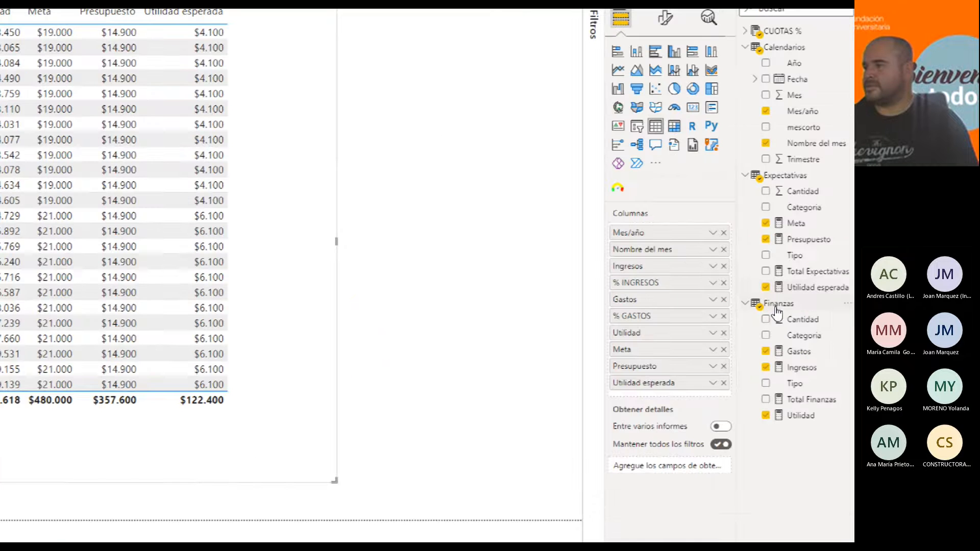
Step: Create a new measure in the Finanzas table and name it Saldo
{"action": "right_click", "coordinate": [777, 307]}
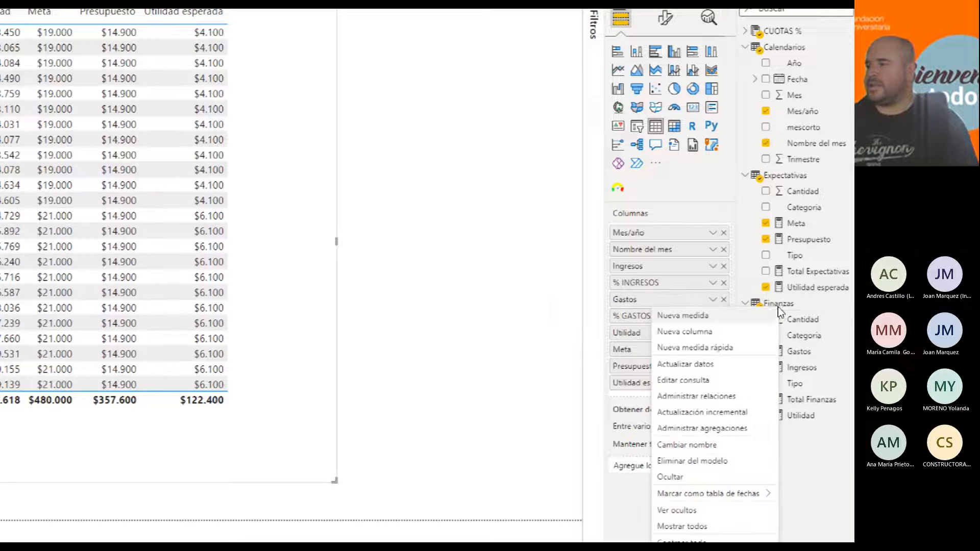
{"action": "left_click", "coordinate": [698, 319]}
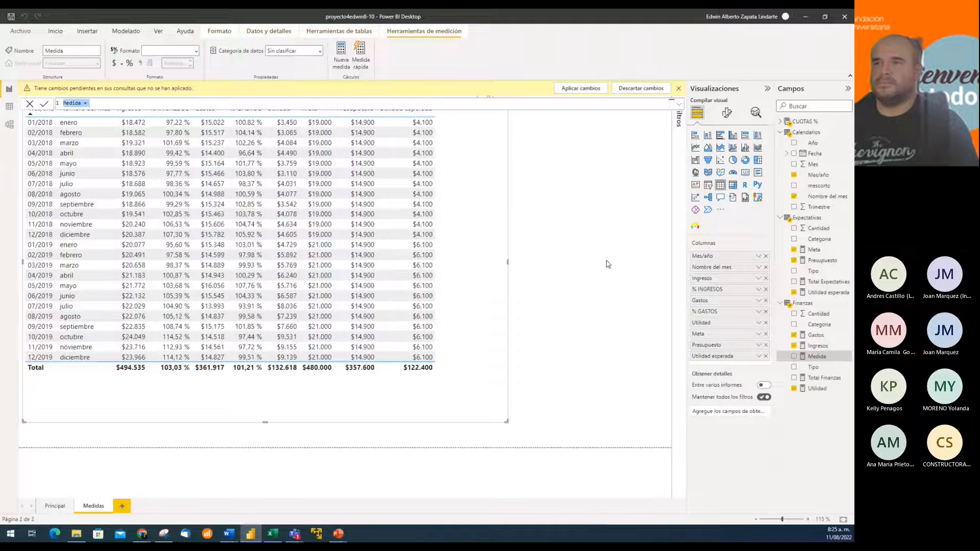
{"action": "key", "text": "BackSpace"}
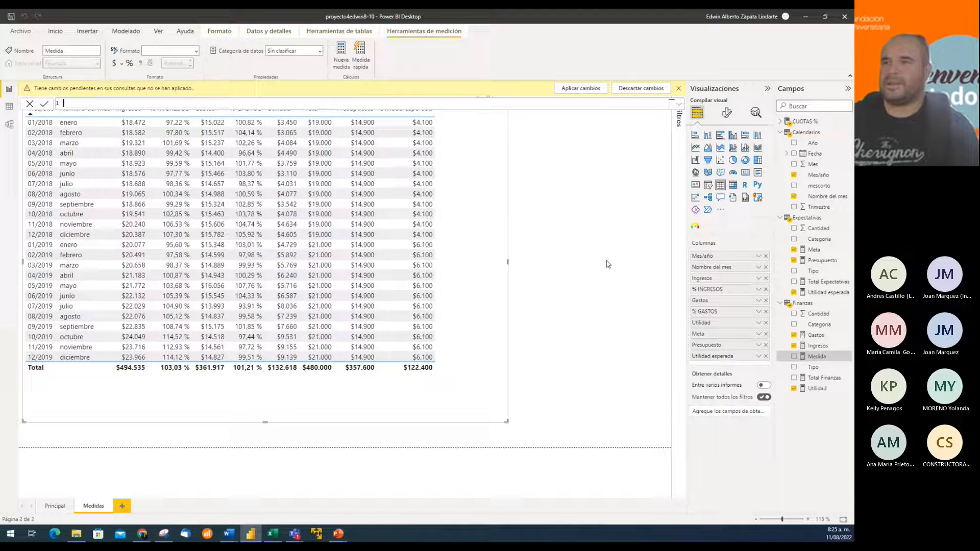
{"action": "type", "text": "S"}
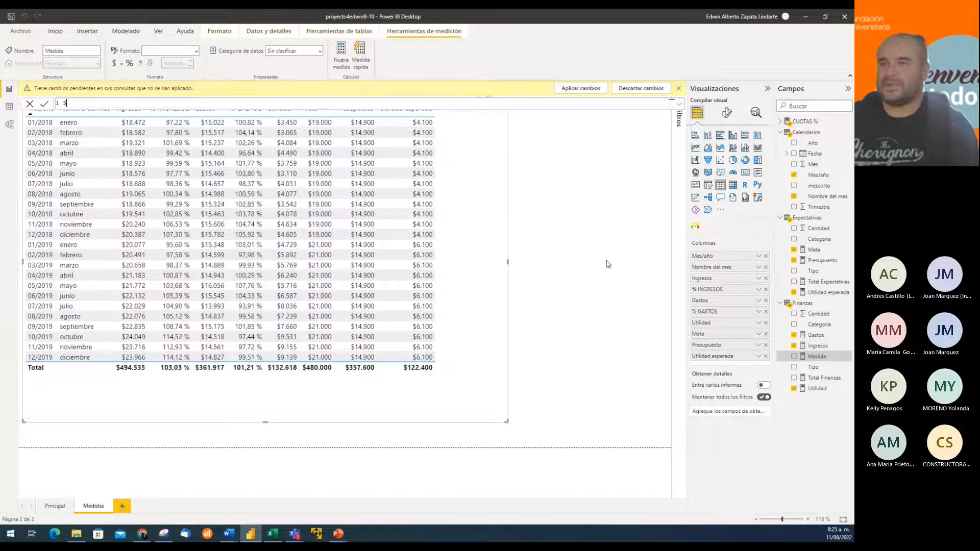
{"action": "type", "text": "aldo ="}
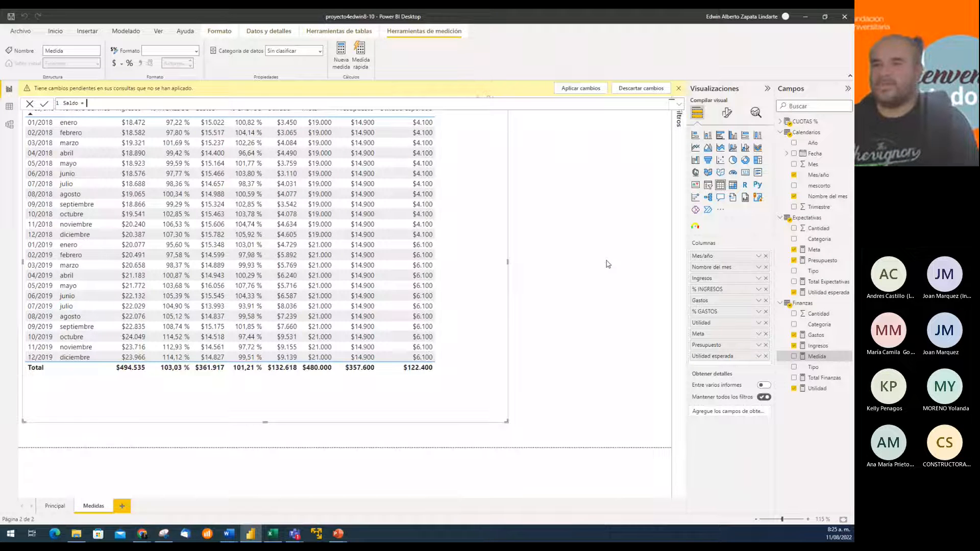
Step: Begin the Saldo formula with CALCULATE, using the [Utilidad] measure as its expression
{"action": "type", "text": "cal"}
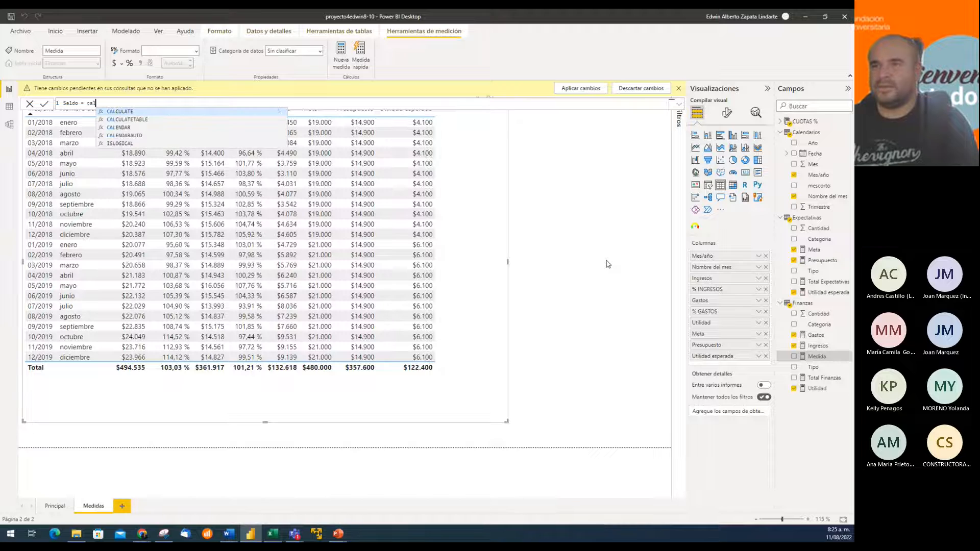
{"action": "key", "text": "Tab"}
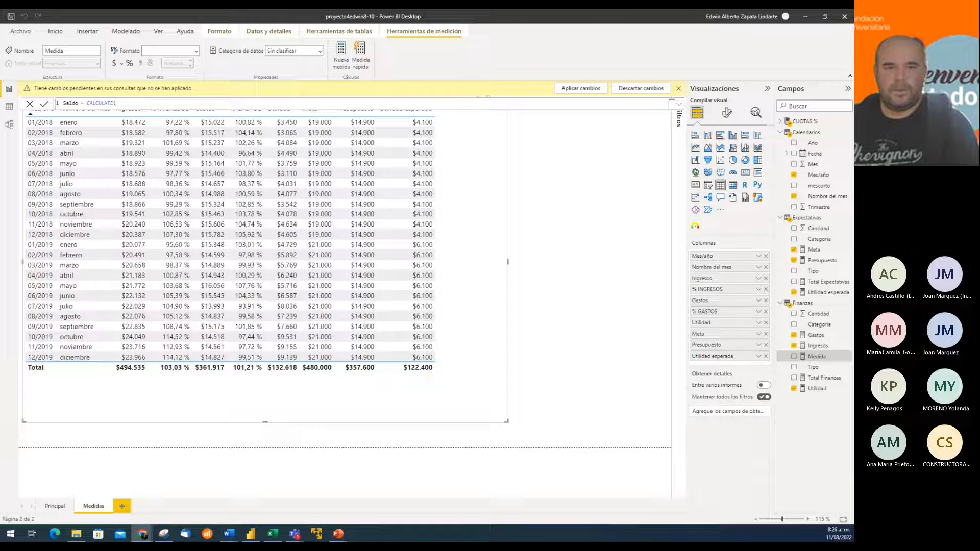
{"action": "left_click", "coordinate": [138, 103]}
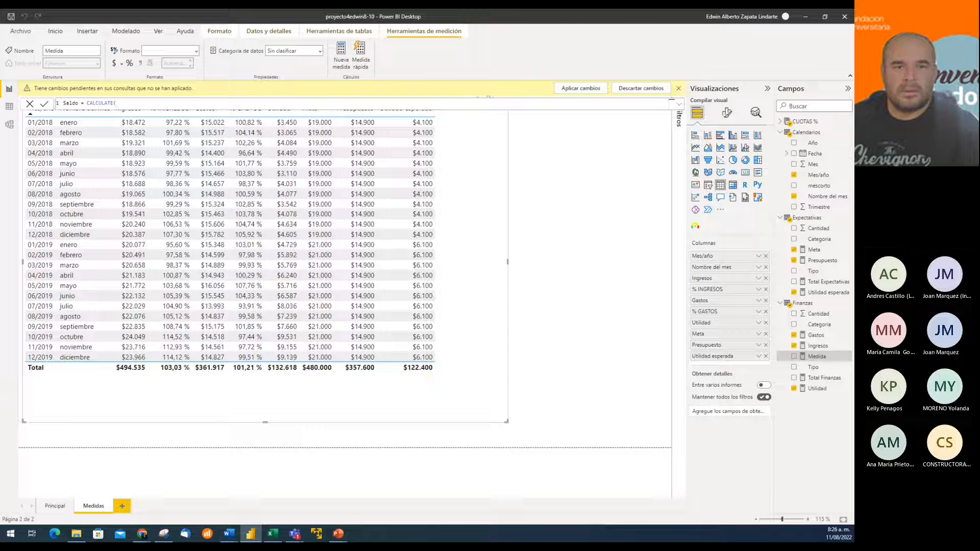
{"action": "key", "text": "alt+Tab"}
{"action": "key", "text": "alt+Tab"}
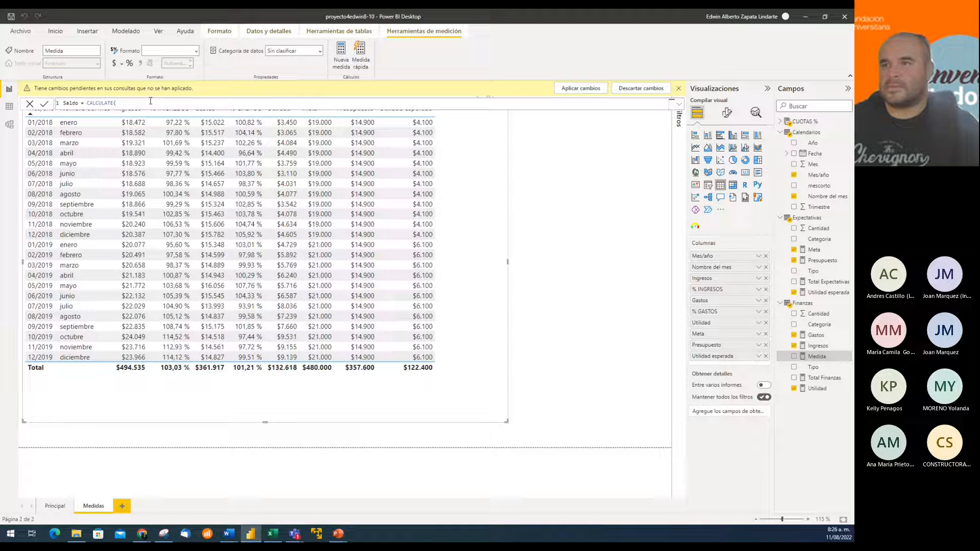
{"action": "type", "text": "utili"}
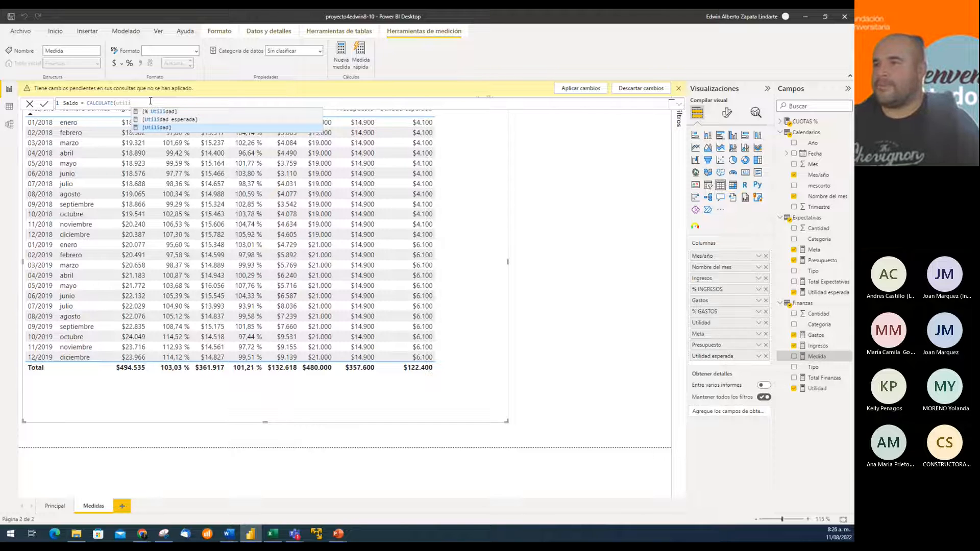
{"action": "left_click", "coordinate": [181, 130]}
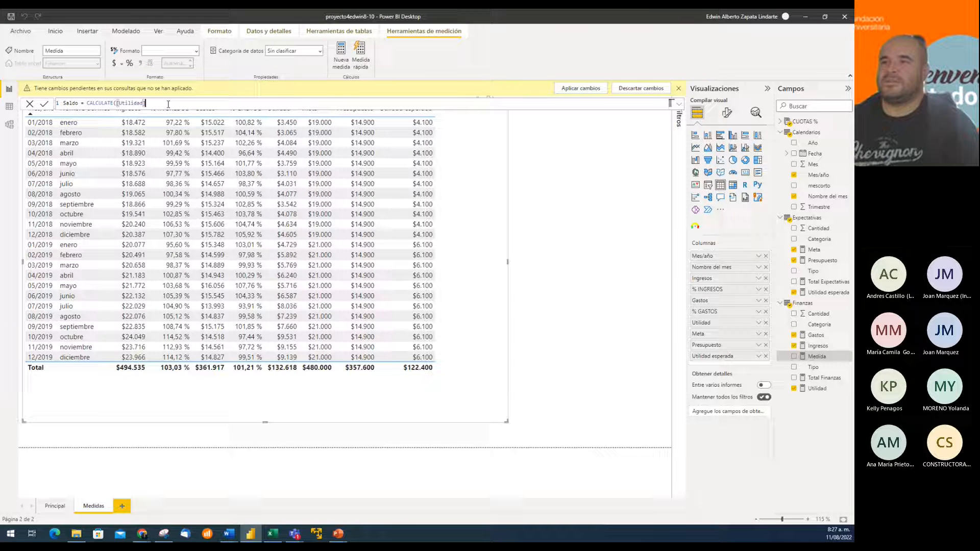
{"action": "type", "text": ","}
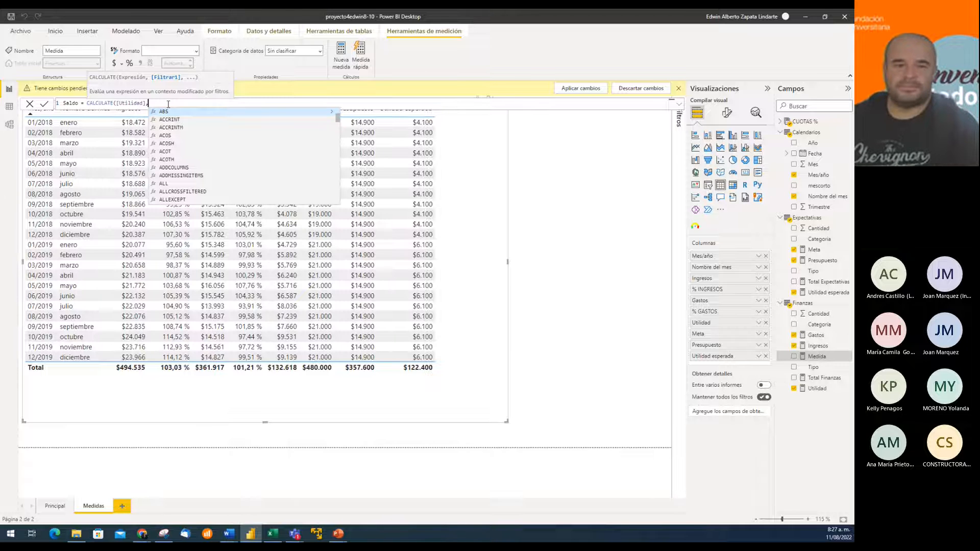
Step: Begin CALCULATE's filter argument with a FILTER function that has ALL nested inside it
{"action": "key", "text": "alt+Tab"}
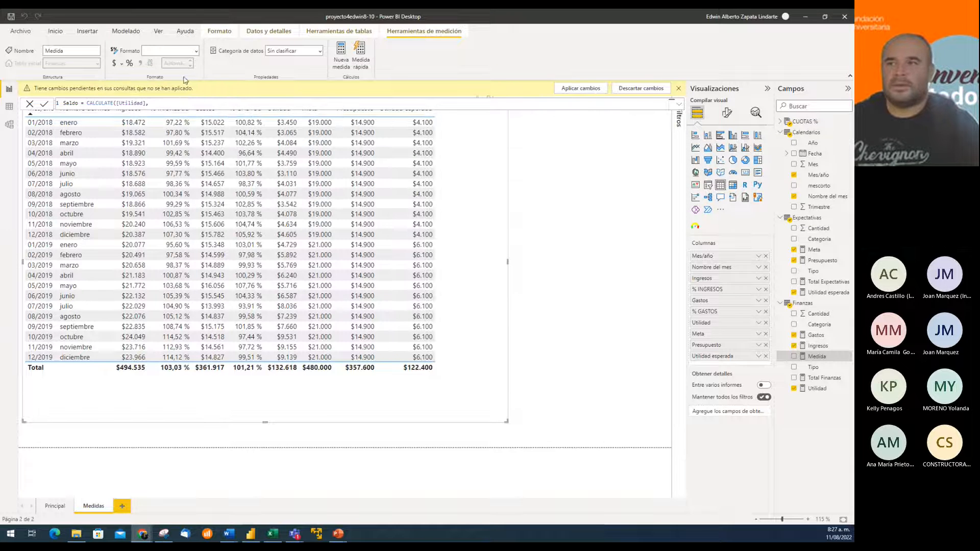
{"action": "left_click", "coordinate": [176, 104]}
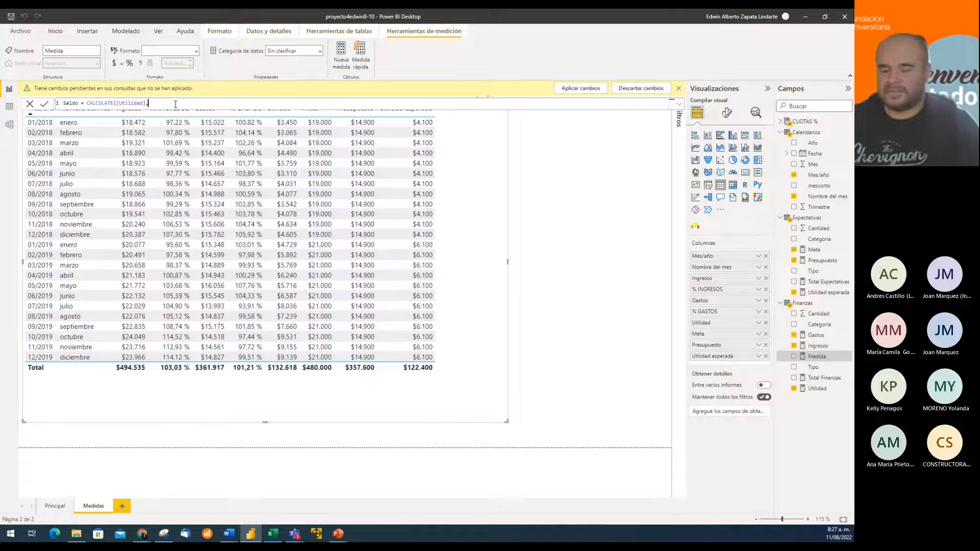
{"action": "type", "text": "filter"}
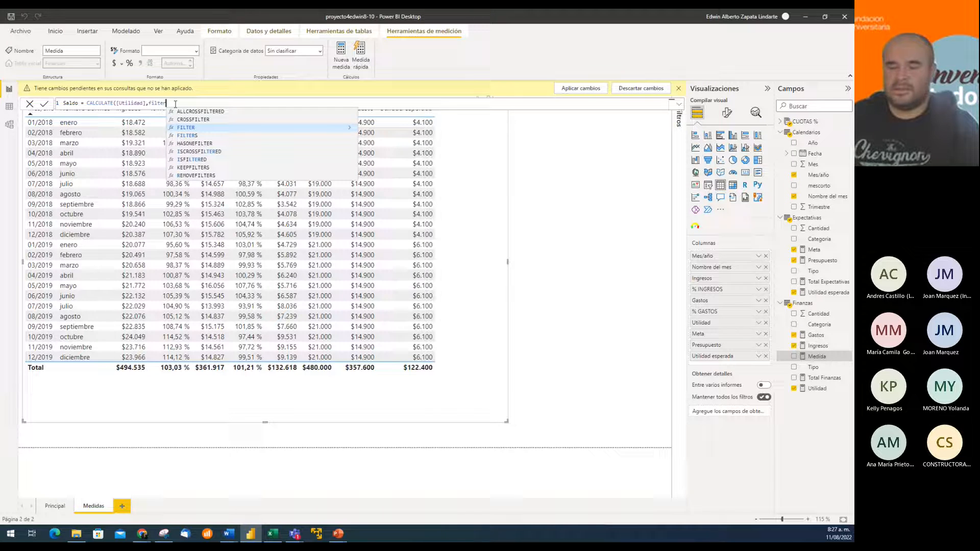
{"action": "type", "text": "("}
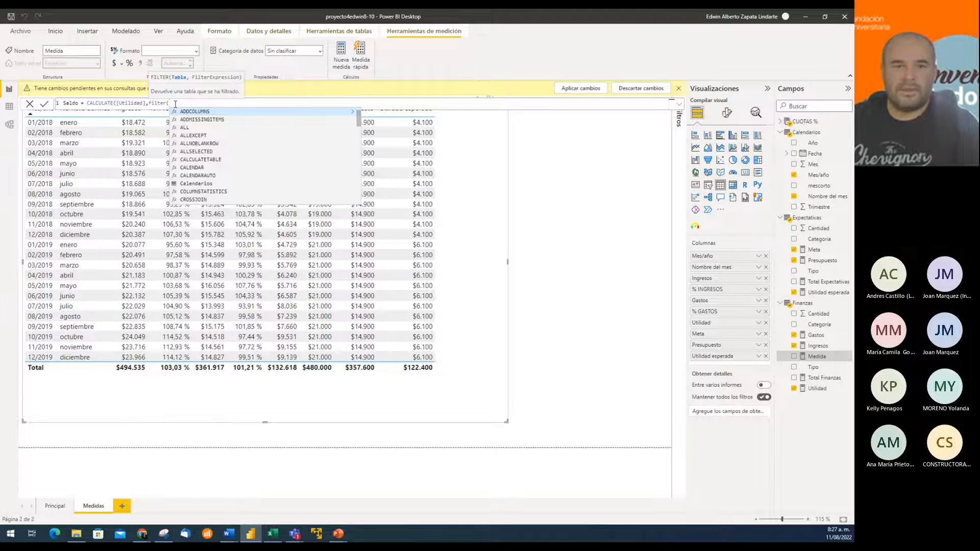
{"action": "type", "text": "al"}
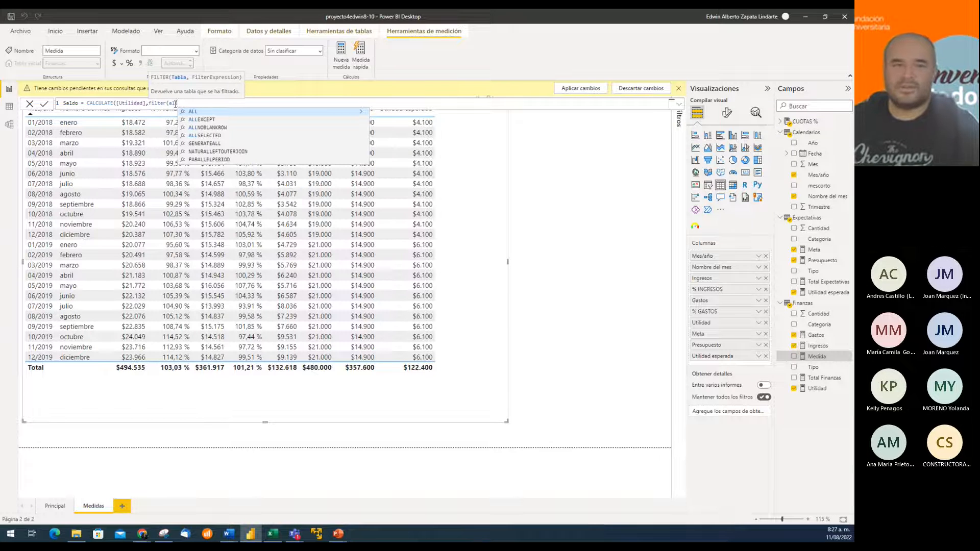
{"action": "type", "text": "l("}
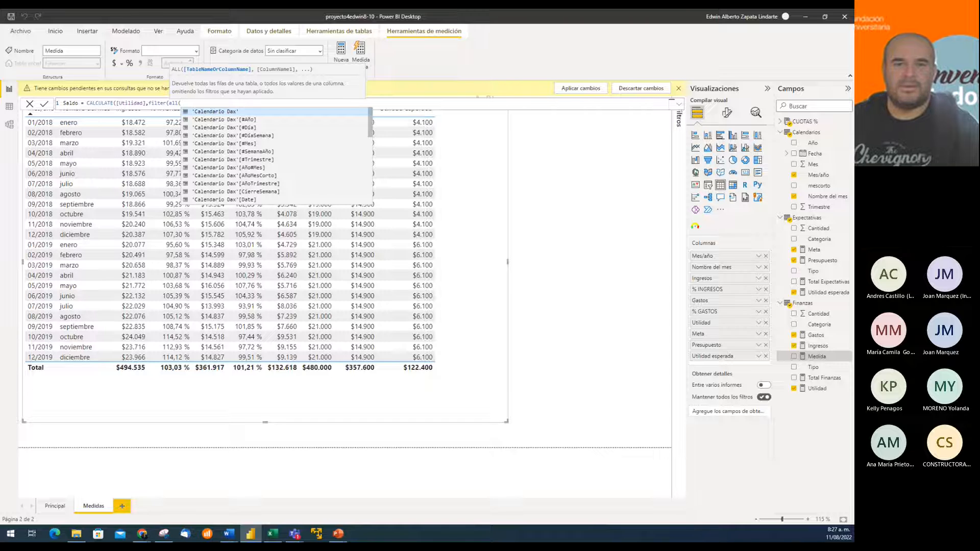
Step: Give ALL the Finanzas table as its argument and close it, completing the table argument of FILTER
{"action": "key", "text": "alt+Tab"}
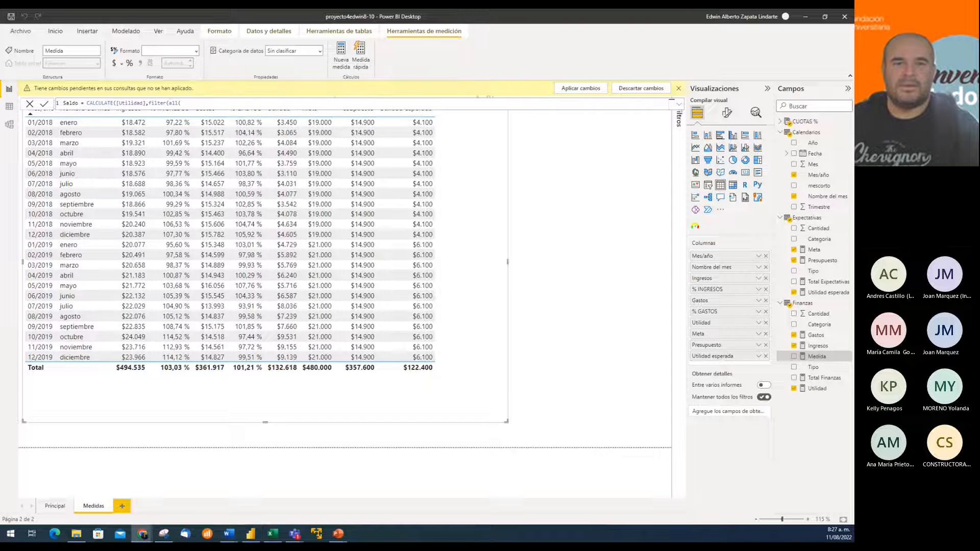
{"action": "left_click", "coordinate": [205, 103]}
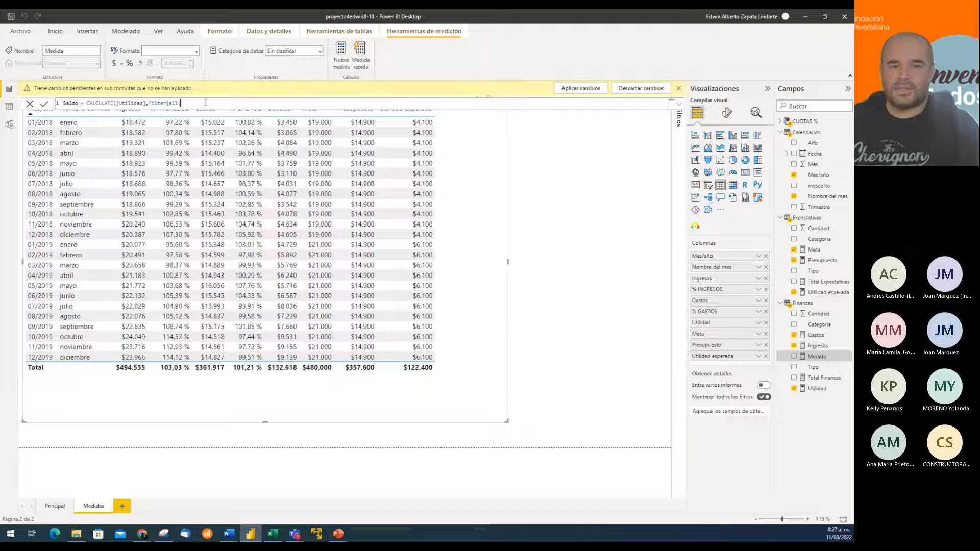
{"action": "type", "text": "fin"}
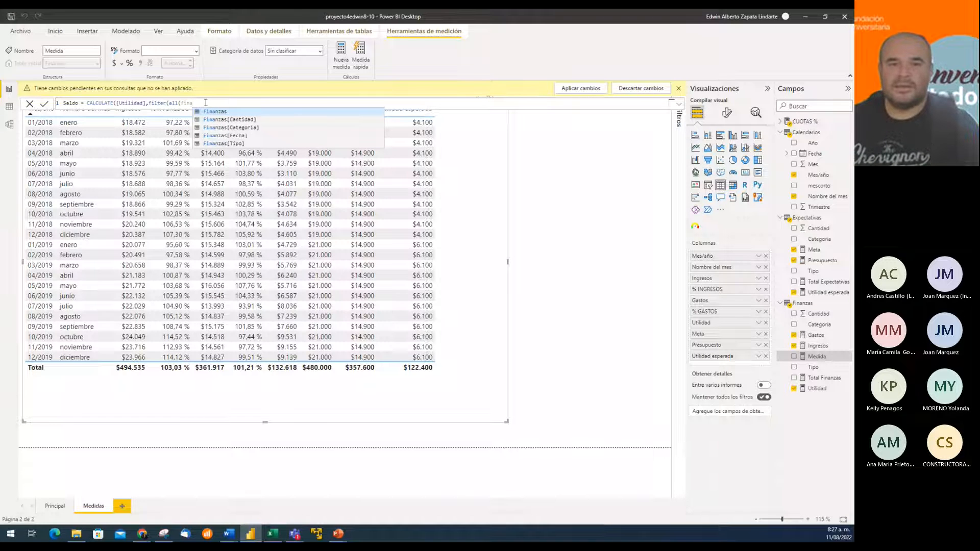
{"action": "type", "text": "a"}
{"action": "key", "text": "Tab"}
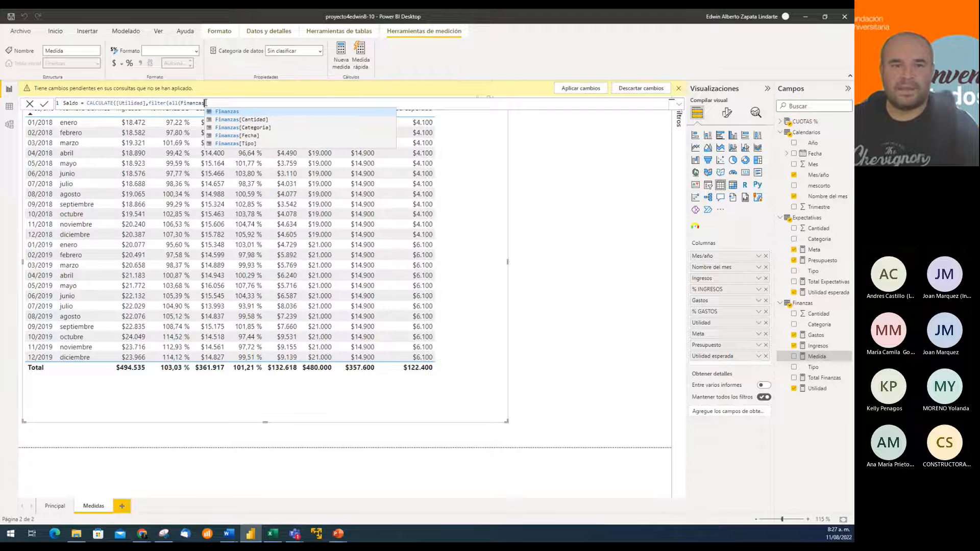
{"action": "type", "text": ")"}
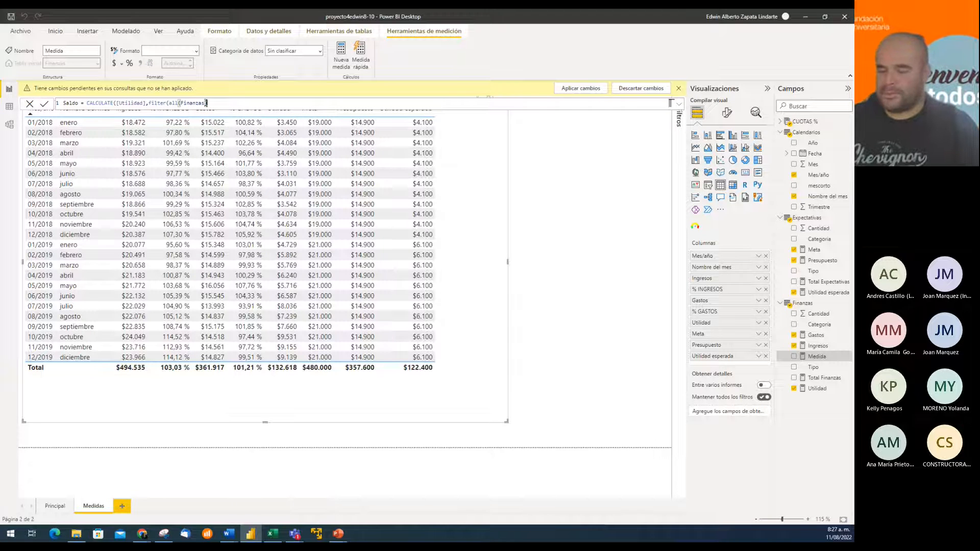
{"action": "type", "text": ","}
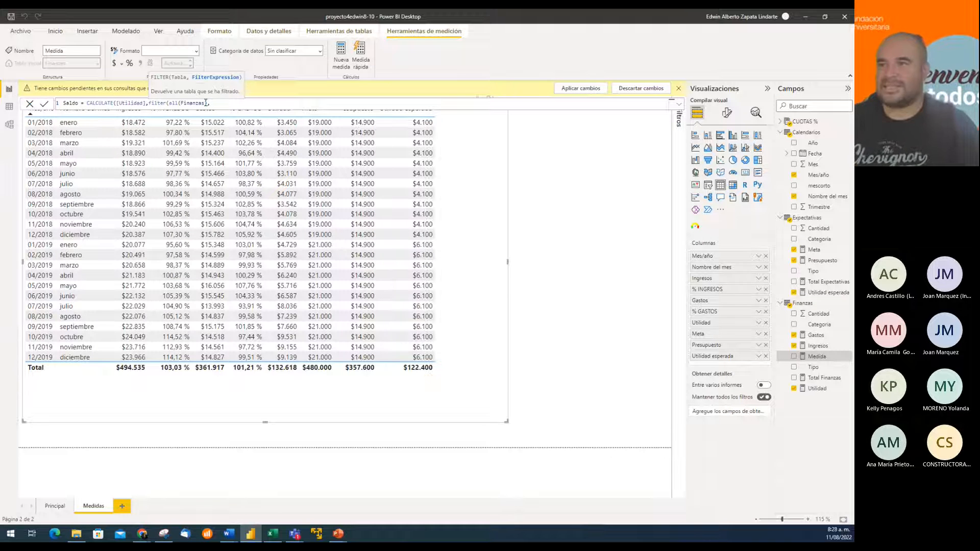
Step: Start the FILTER condition with the Finanzas[Fecha] column and a less-than-or-equal operator (<=)
{"action": "type", "text": "finan"}
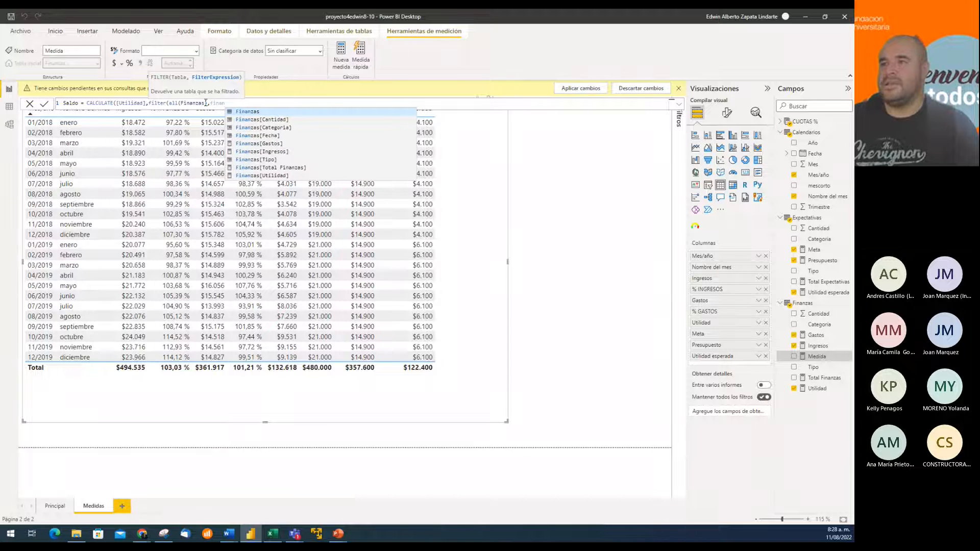
{"action": "key", "text": "Down"}
{"action": "key", "text": "Down"}
{"action": "key", "text": "Down"}
{"action": "key", "text": "Tab"}
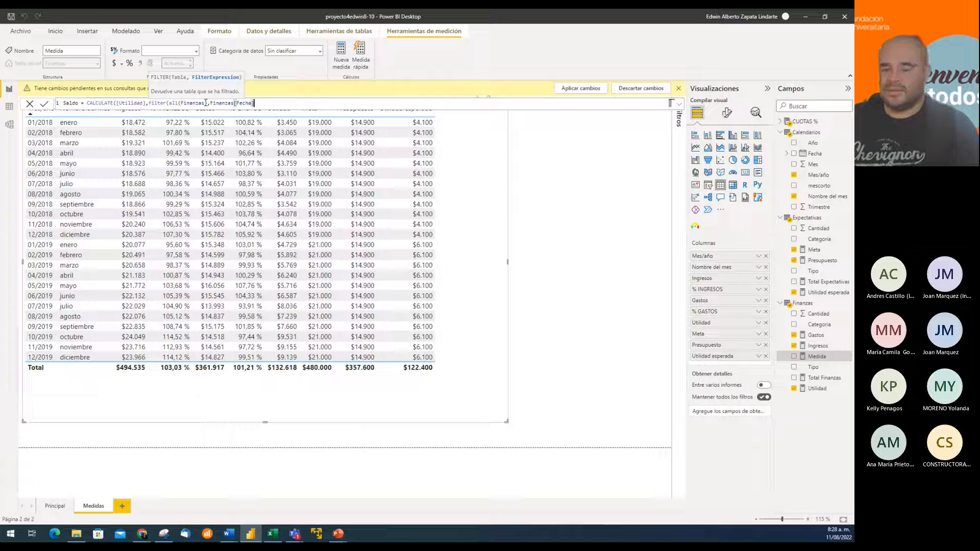
{"action": "type", "text": "<"}
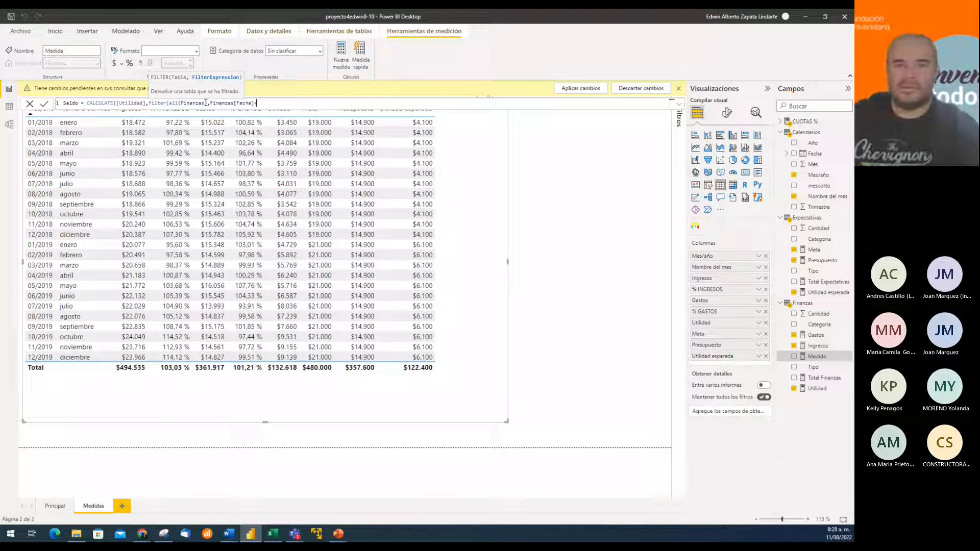
{"action": "type", "text": "="}
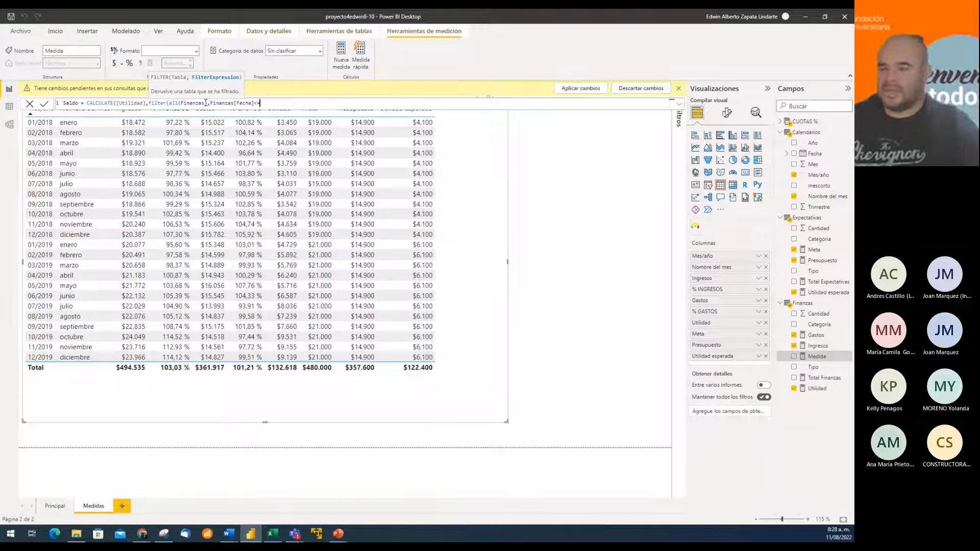
Step: Complete the filter condition with max(Finanzas[Fecha]) and close the remaining parentheses of the Saldo formula
{"action": "type", "text": "max"}
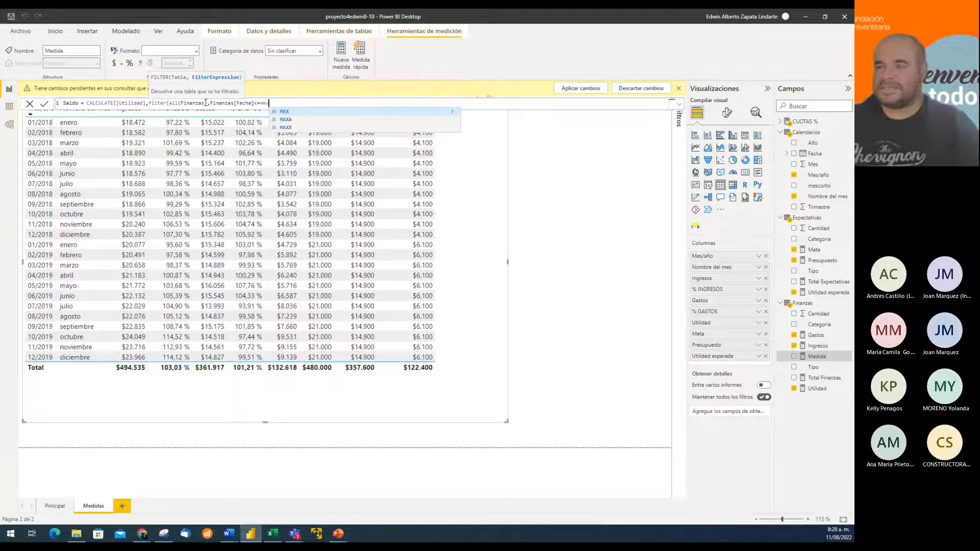
{"action": "type", "text": "("}
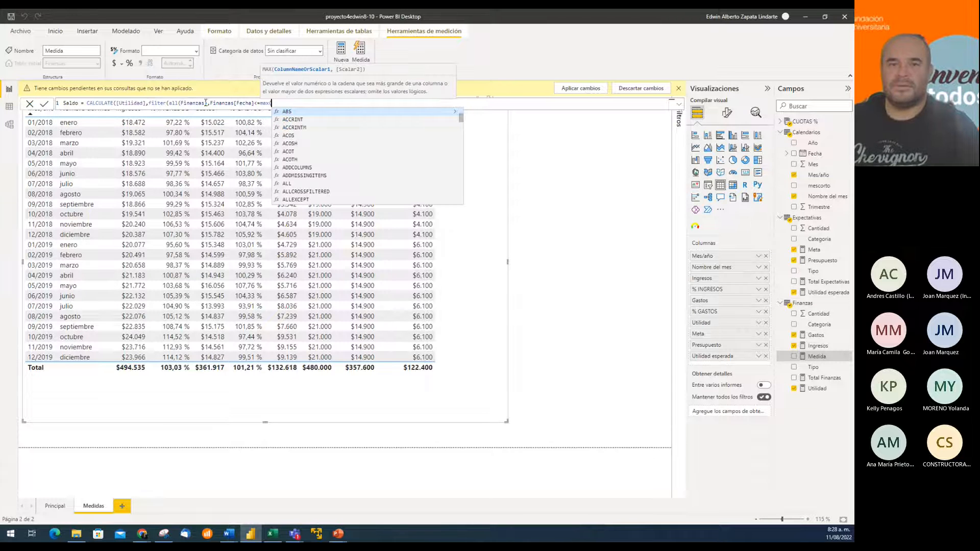
{"action": "type", "text": "Fina"}
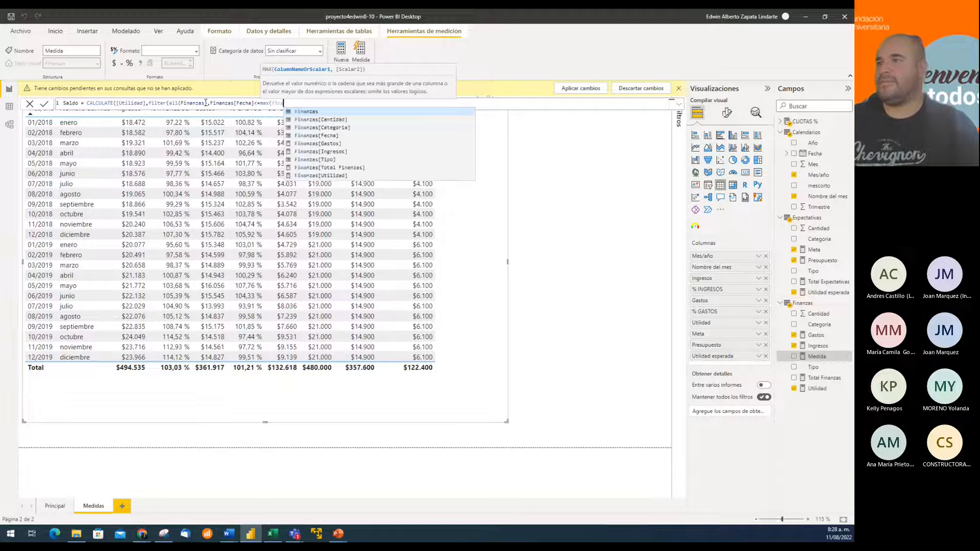
{"action": "key", "text": "Down"}
{"action": "key", "text": "Down"}
{"action": "key", "text": "Down"}
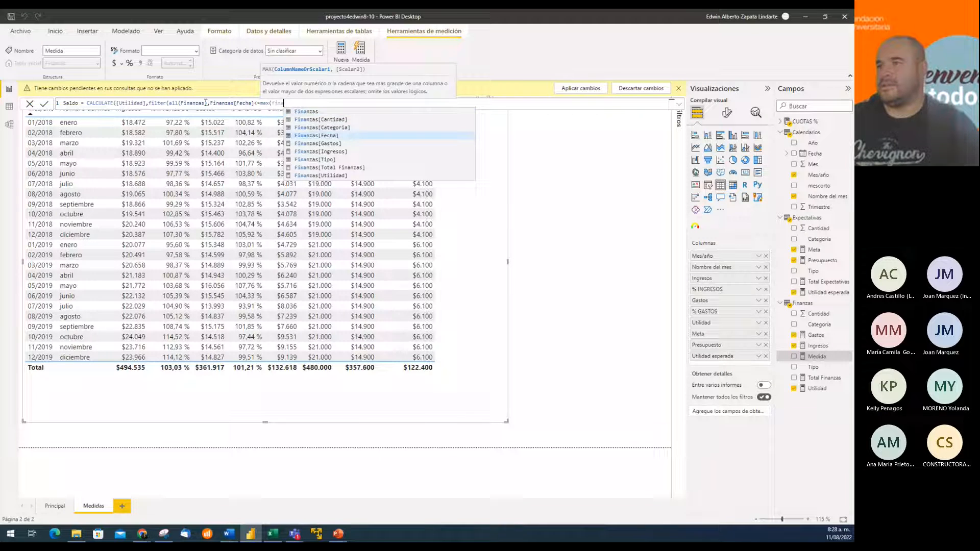
{"action": "key", "text": "Tab"}
{"action": "type", "text": ")"}
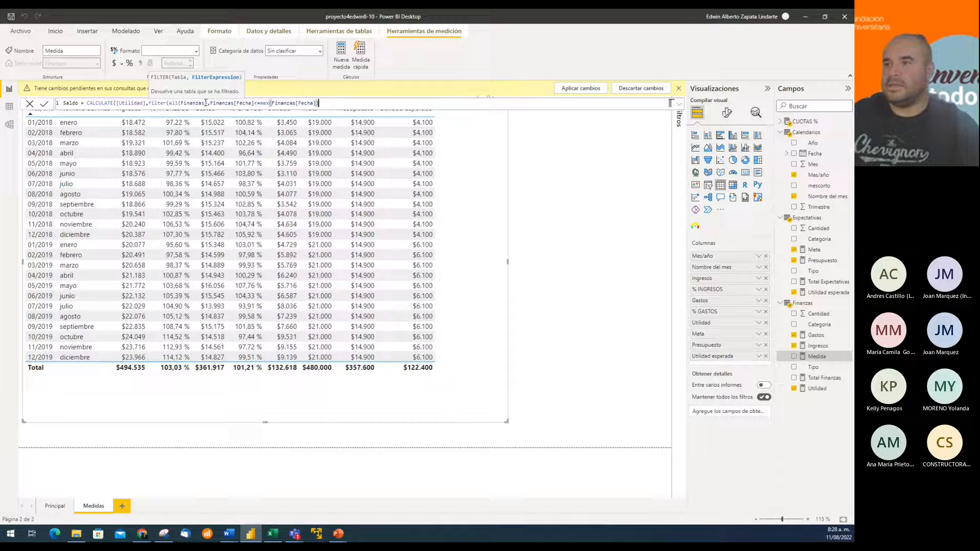
{"action": "type", "text": ")"}
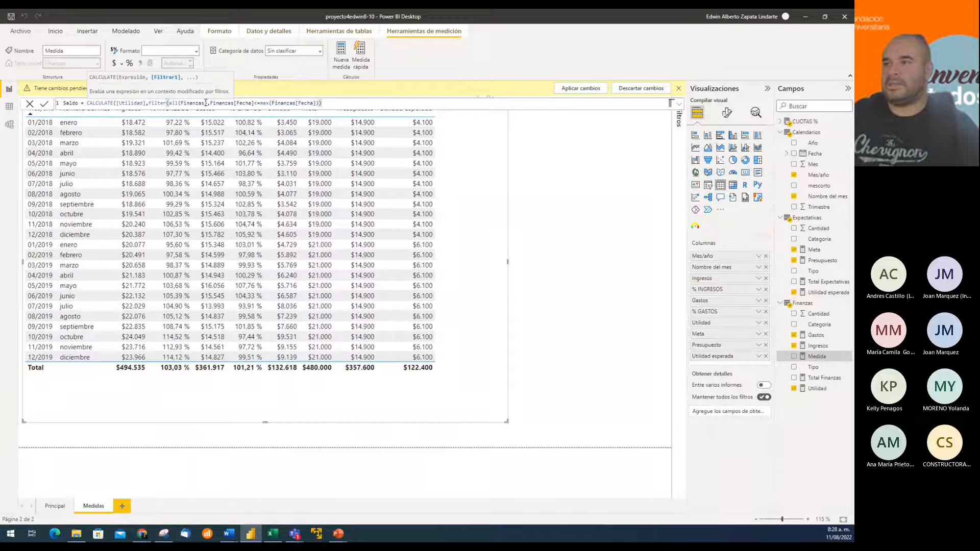
{"action": "type", "text": ")"}
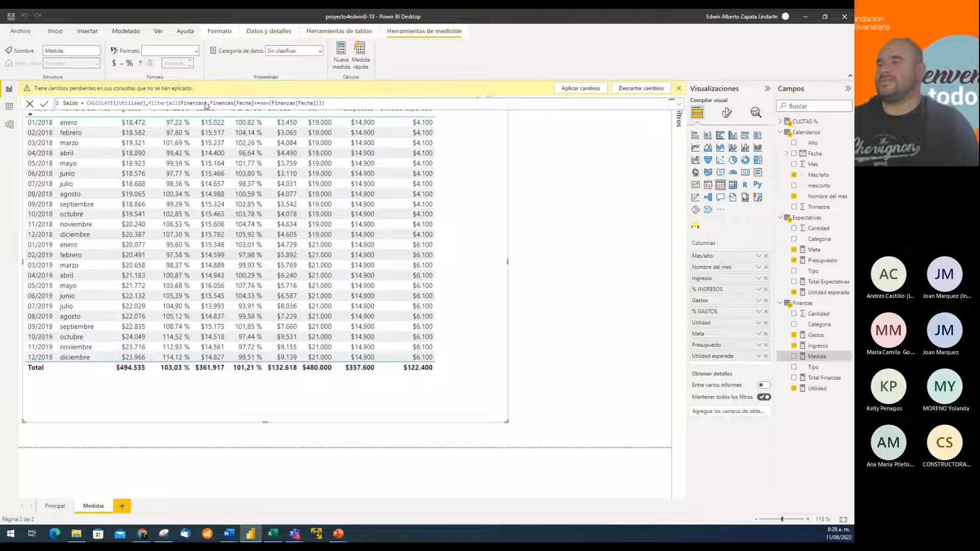
Step: Commit the Saldo measure and add it as the last column of the monthly table, formatted as currency
{"action": "key", "text": "Return"}
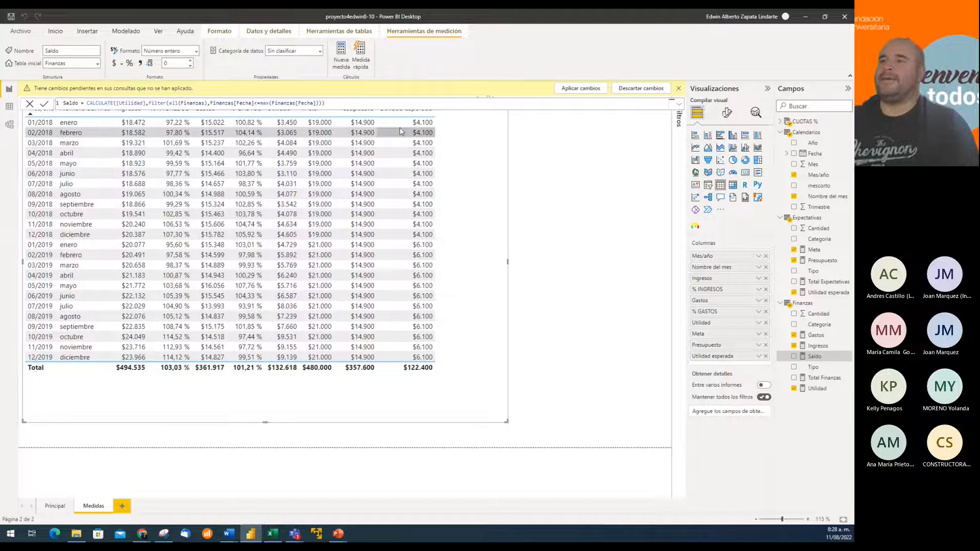
{"action": "left_click", "coordinate": [677, 90]}
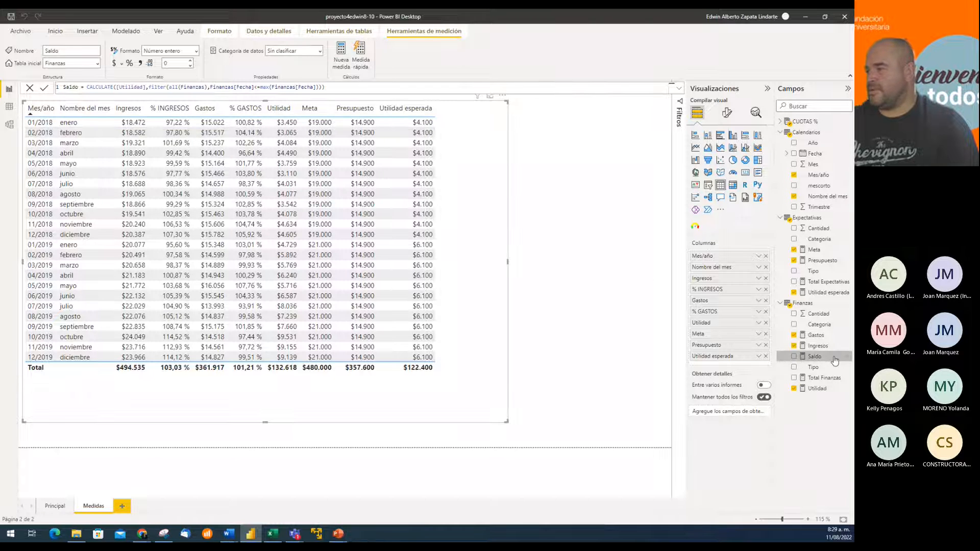
{"action": "left_click_drag", "start_coordinate": [825, 360], "coordinate": [745, 357]}
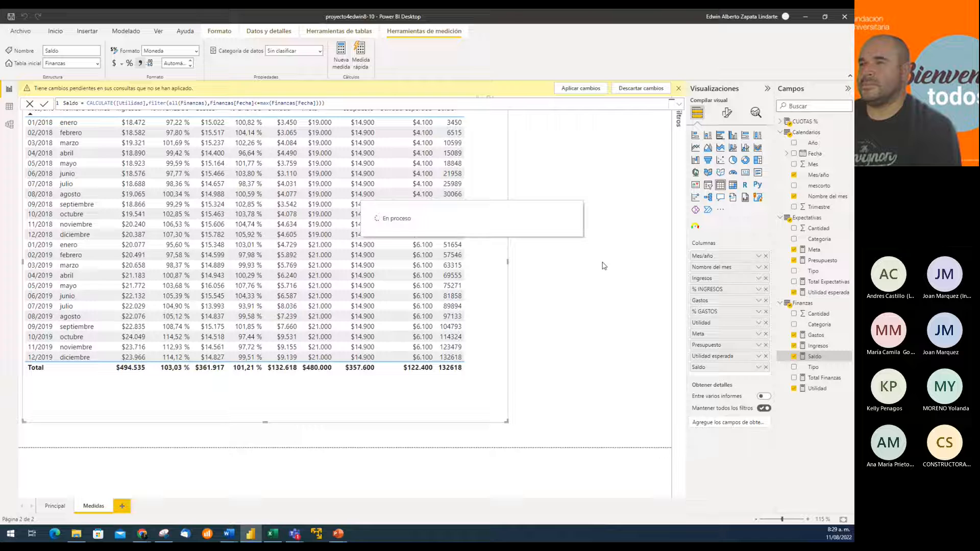
Step: Try discarding and applying the pending query changes, and close the notice about them
{"action": "left_click", "coordinate": [645, 89]}
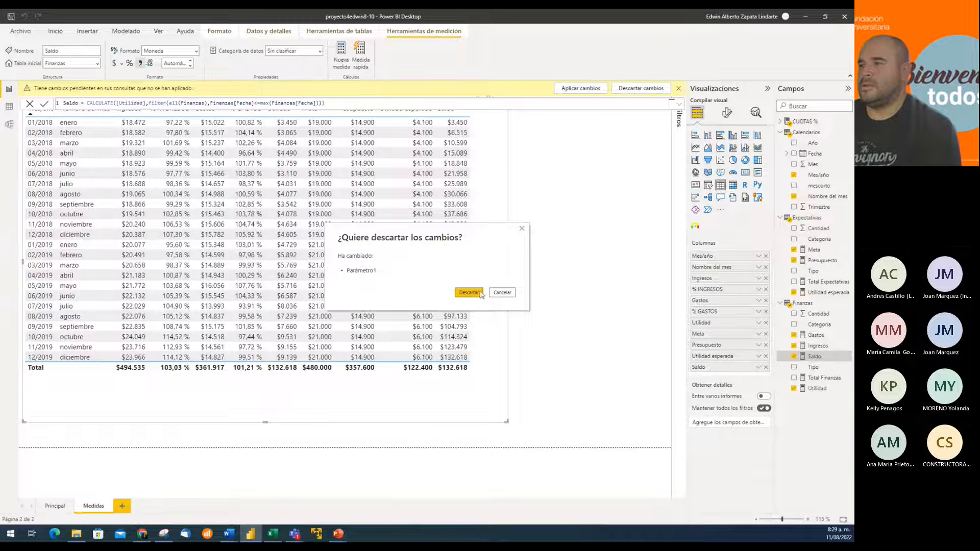
{"action": "left_click", "coordinate": [503, 294]}
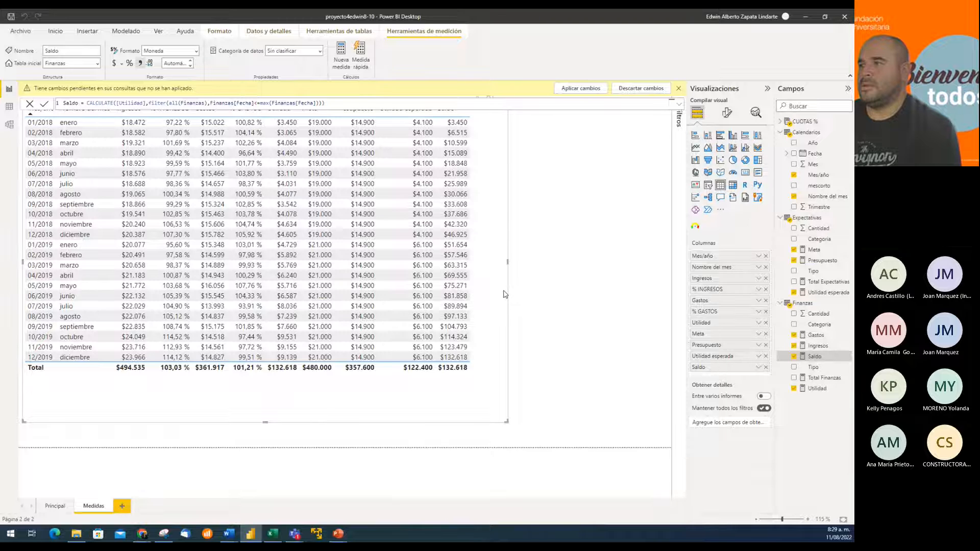
{"action": "left_click", "coordinate": [586, 92]}
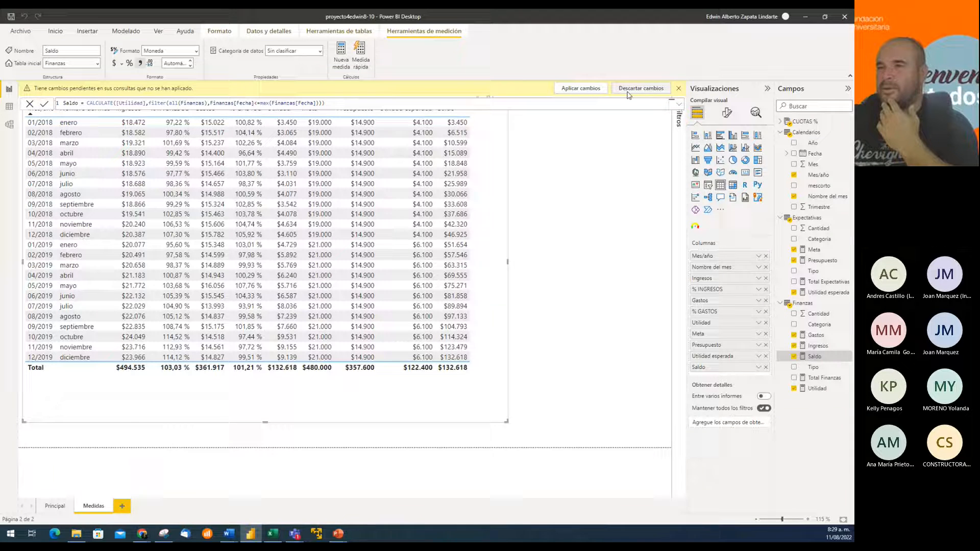
{"action": "left_click", "coordinate": [679, 90]}
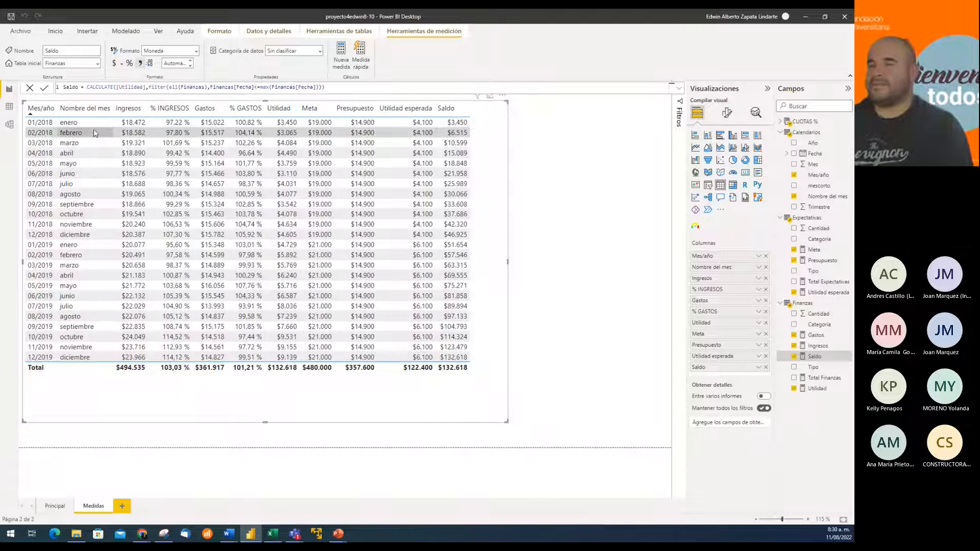
Step: Review the formulas of the Utilidad and Saldo measures in the Finanzas table
{"action": "left_click", "coordinate": [817, 389]}
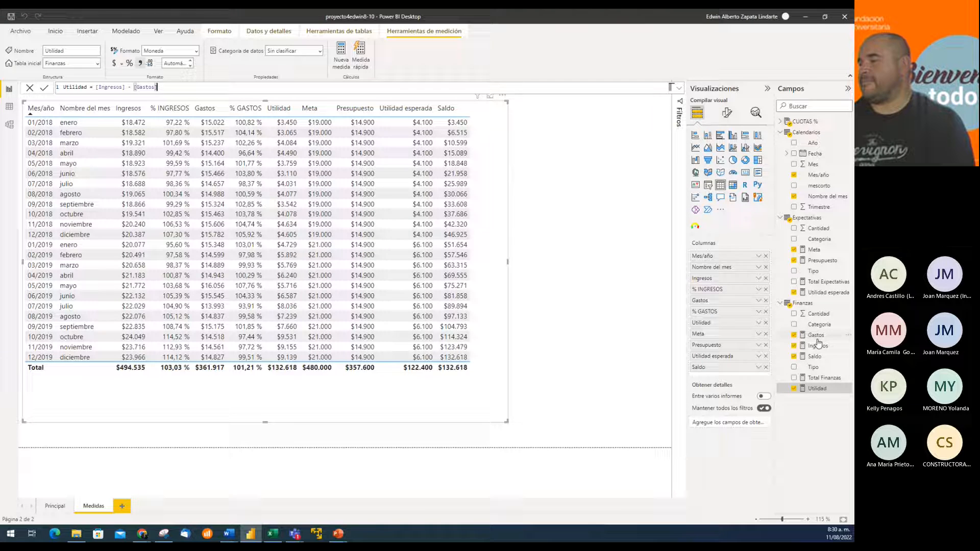
{"action": "left_click", "coordinate": [815, 357]}
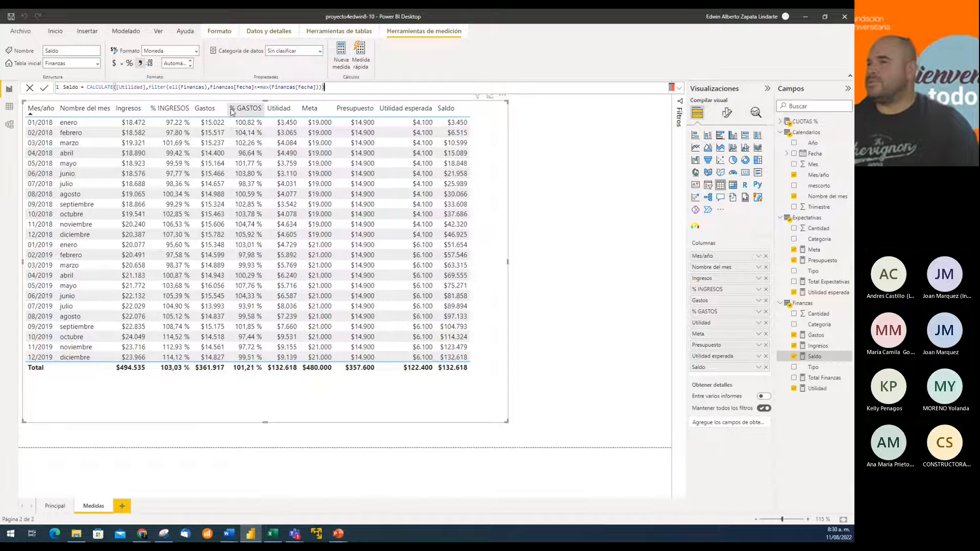
{"action": "left_click", "coordinate": [351, 91]}
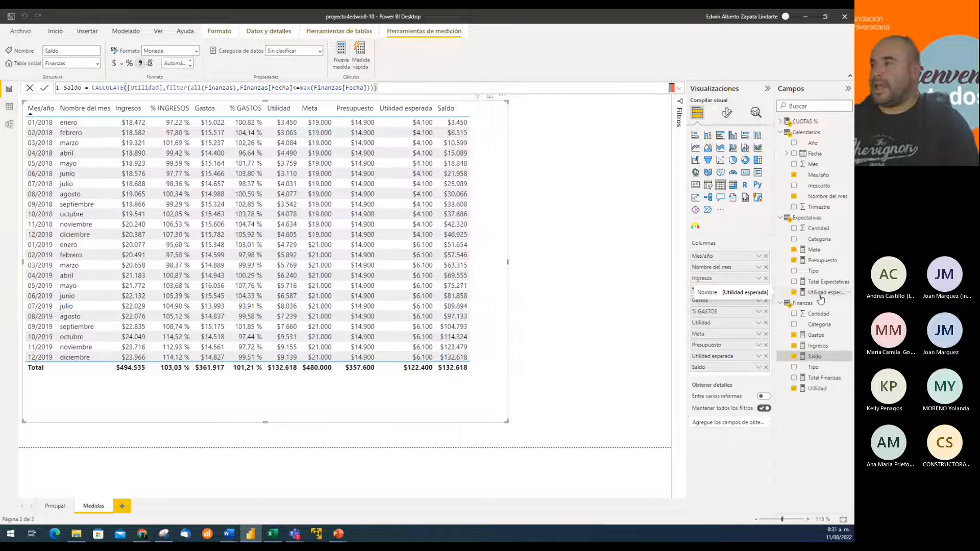
Step: Create a new measure in the Expectativas table and name it Saldo Esp
{"action": "right_click", "coordinate": [808, 221]}
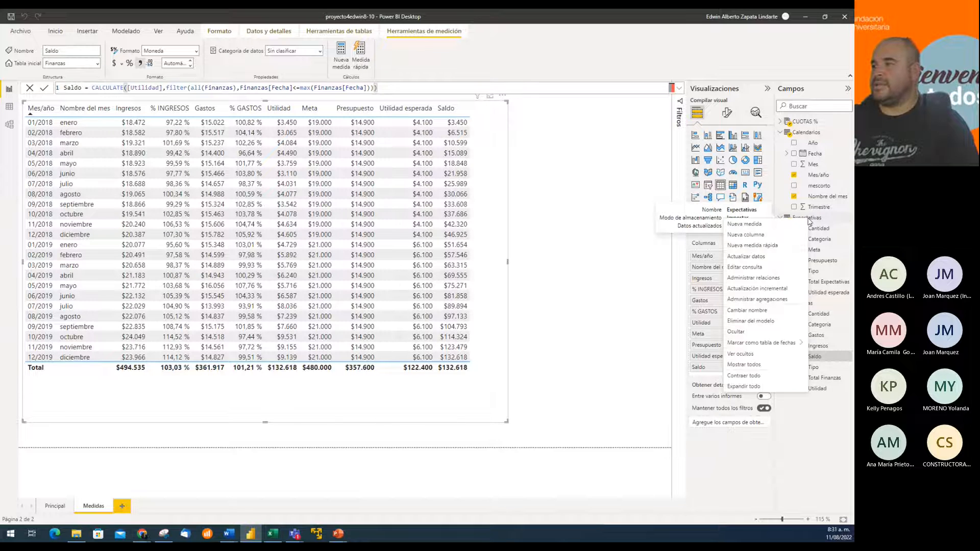
{"action": "left_click", "coordinate": [766, 227]}
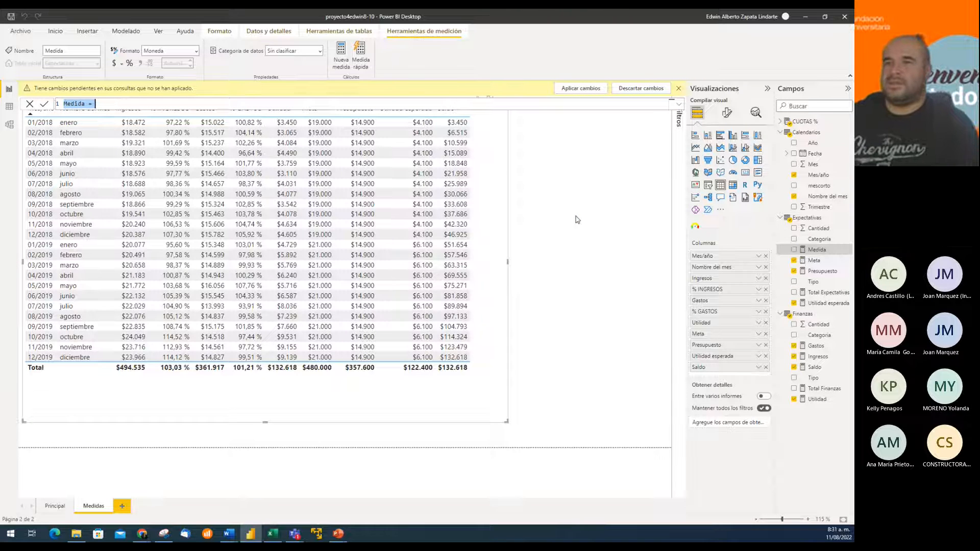
{"action": "type", "text": "Saldo "}
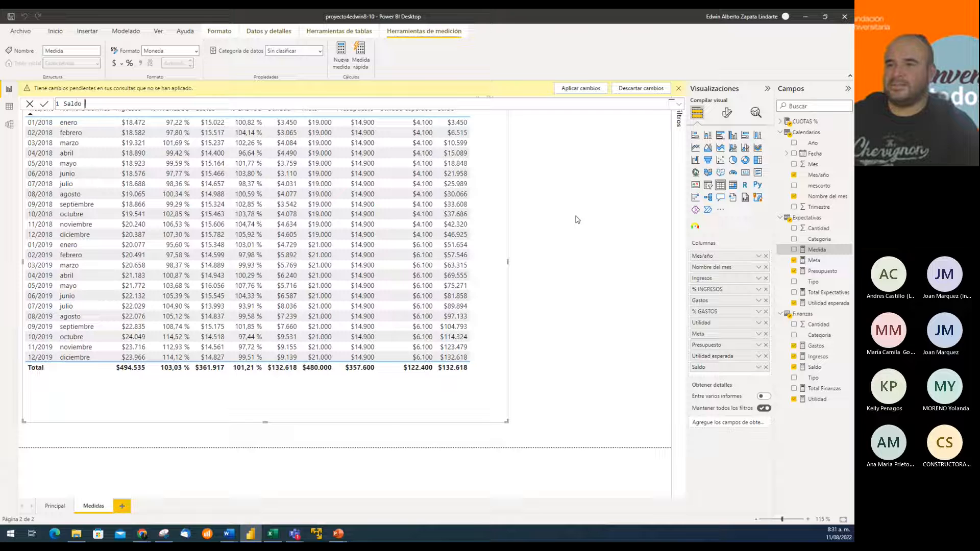
{"action": "type", "text": "Esp. "}
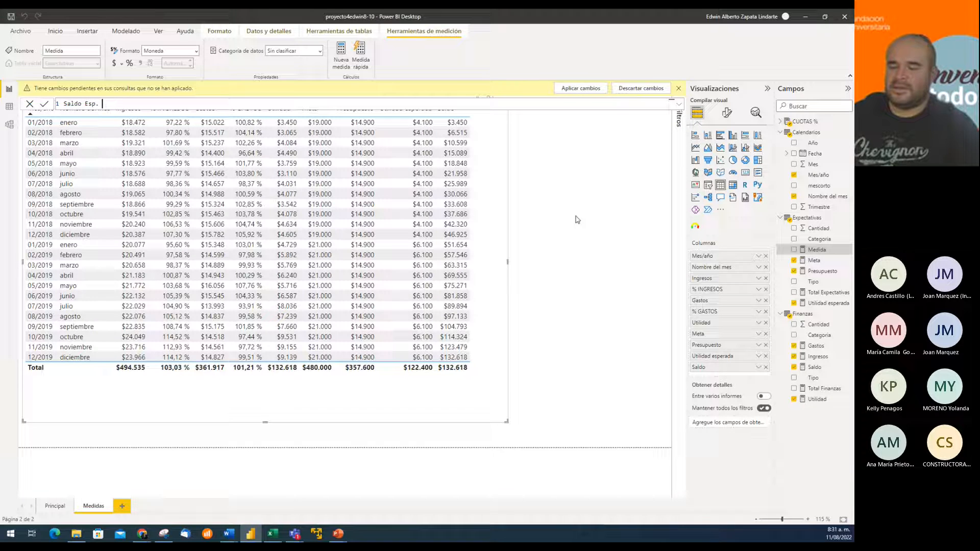
{"action": "type", "text": "="}
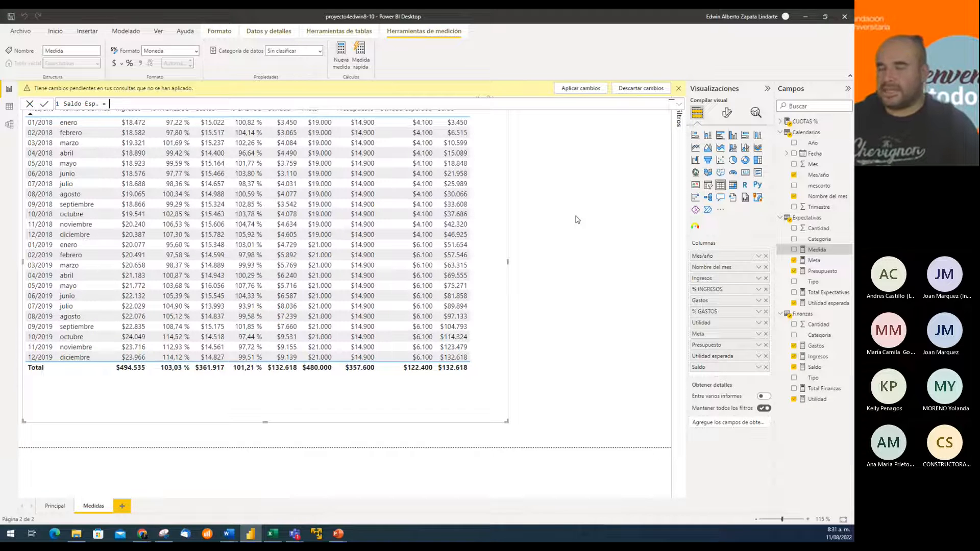
Step: Begin the Saldo Esp. formula with CALCULATE, using [Utilidad esperada] as its expression
{"action": "type", "text": " CALCULATE("}
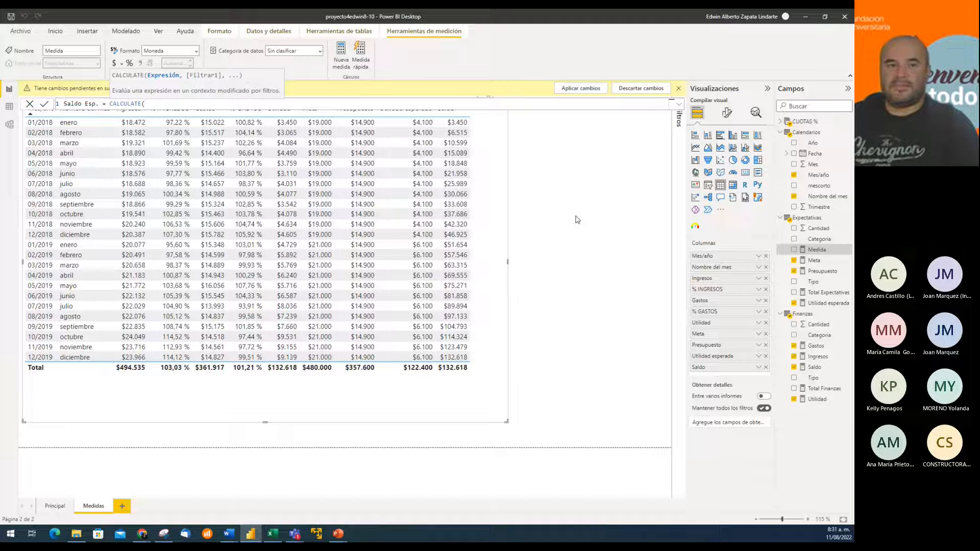
{"action": "type", "text": "utili"}
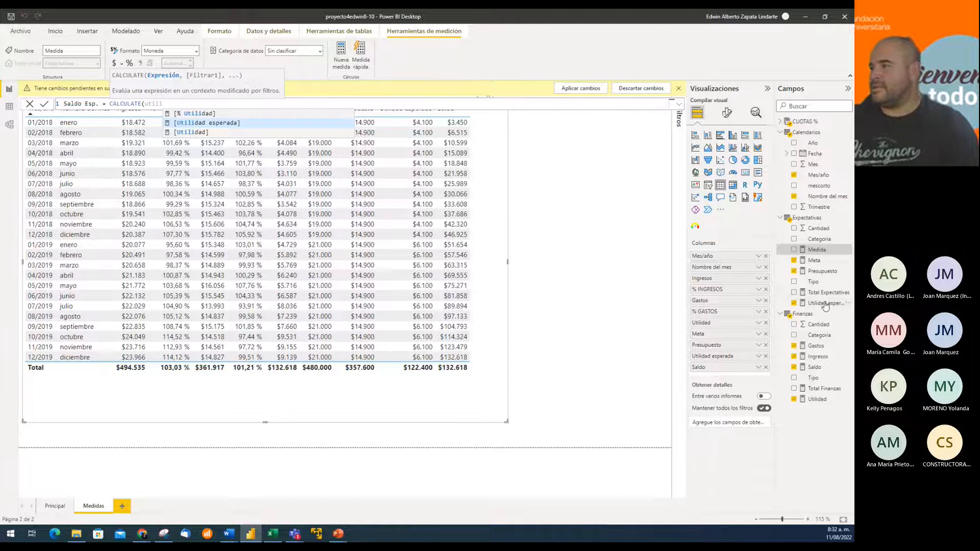
{"action": "key", "text": "Tab"}
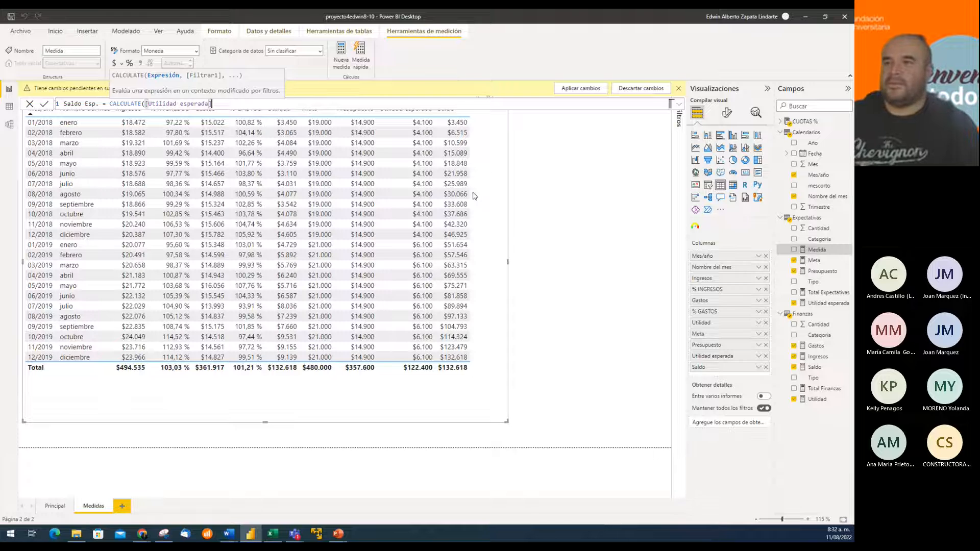
Step: Add a FILTER function as CALCULATE's filter argument, with ALL(Expectativas) as its table
{"action": "type", "text": ",filte"}
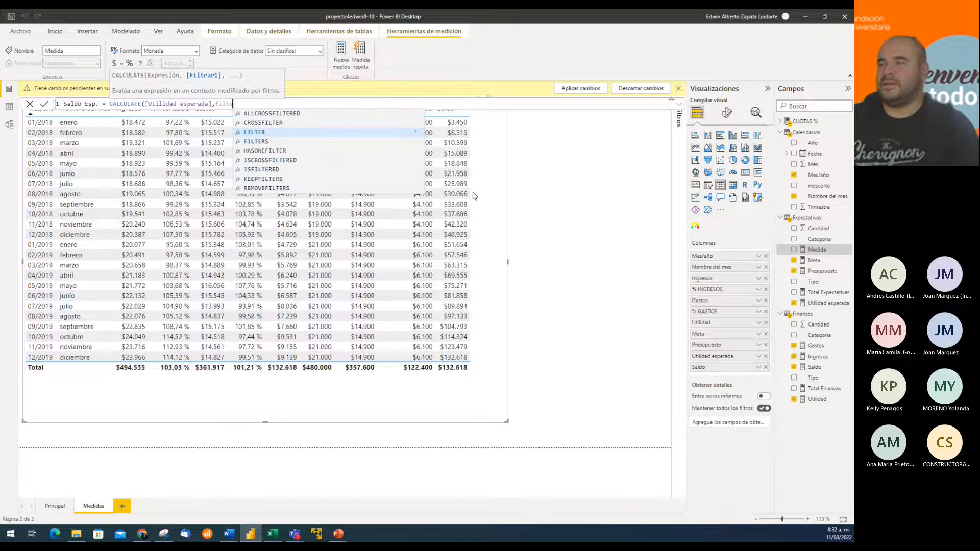
{"action": "key", "text": "Tab"}
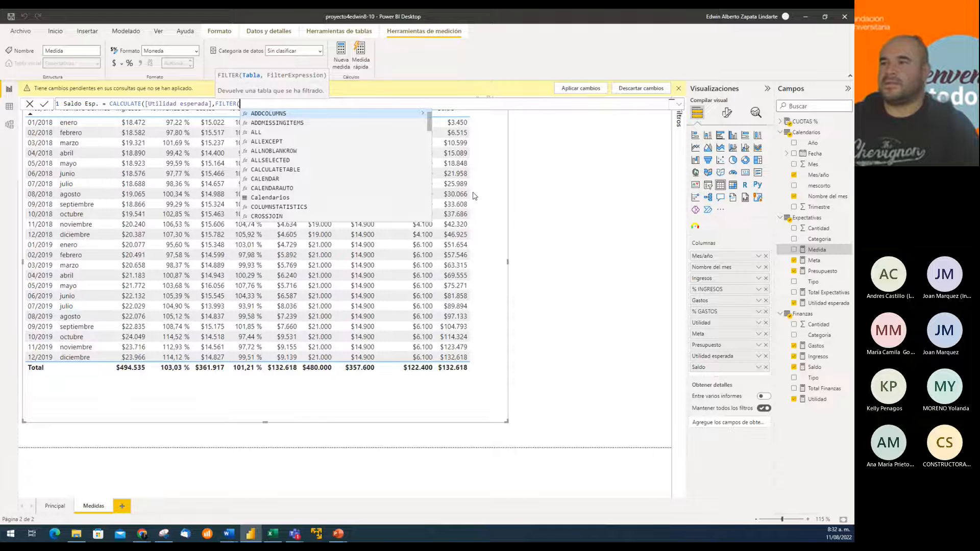
{"action": "type", "text": "all"}
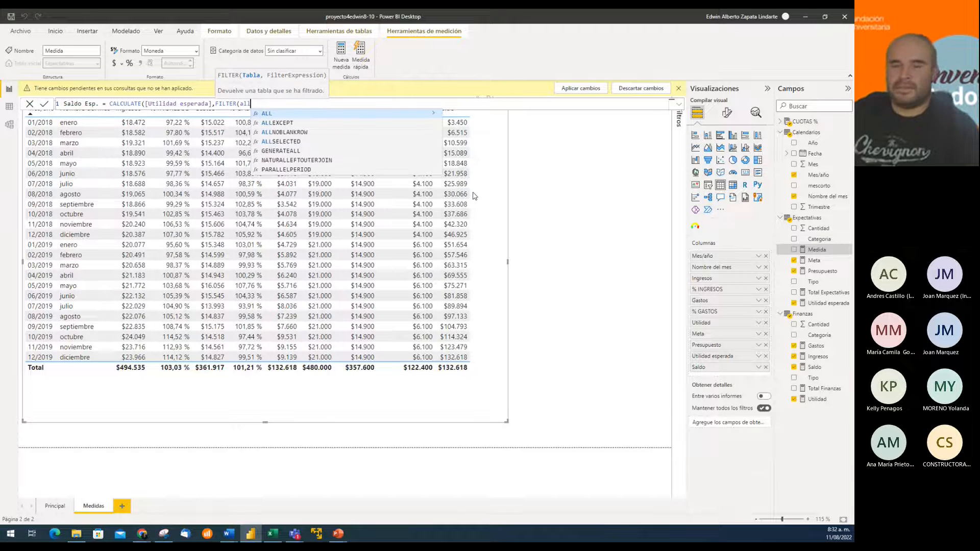
{"action": "type", "text": "("}
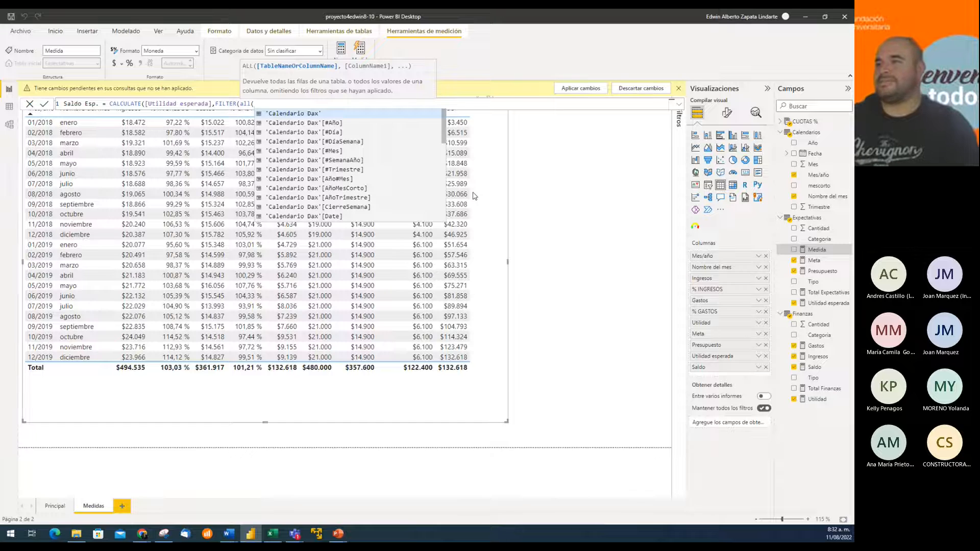
{"action": "type", "text": "exp"}
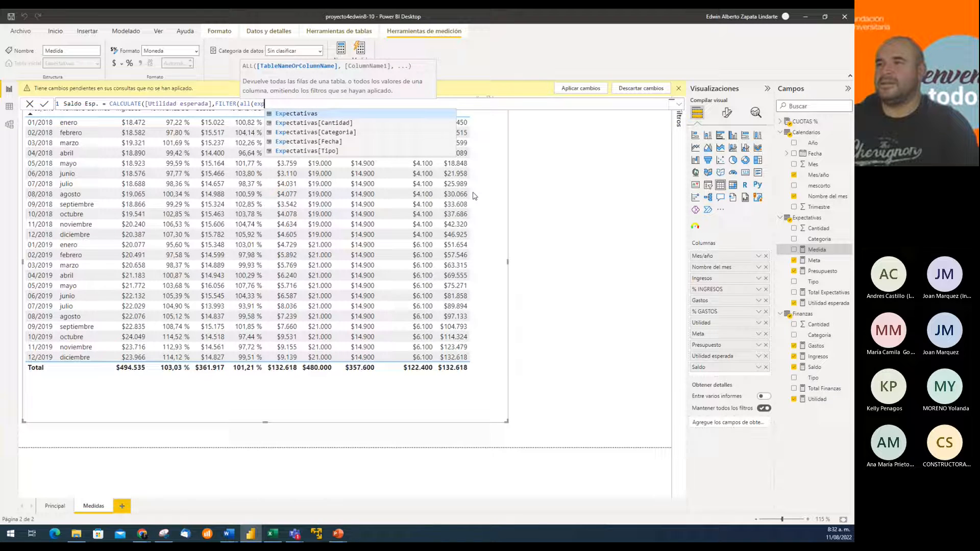
{"action": "key", "text": "Tab"}
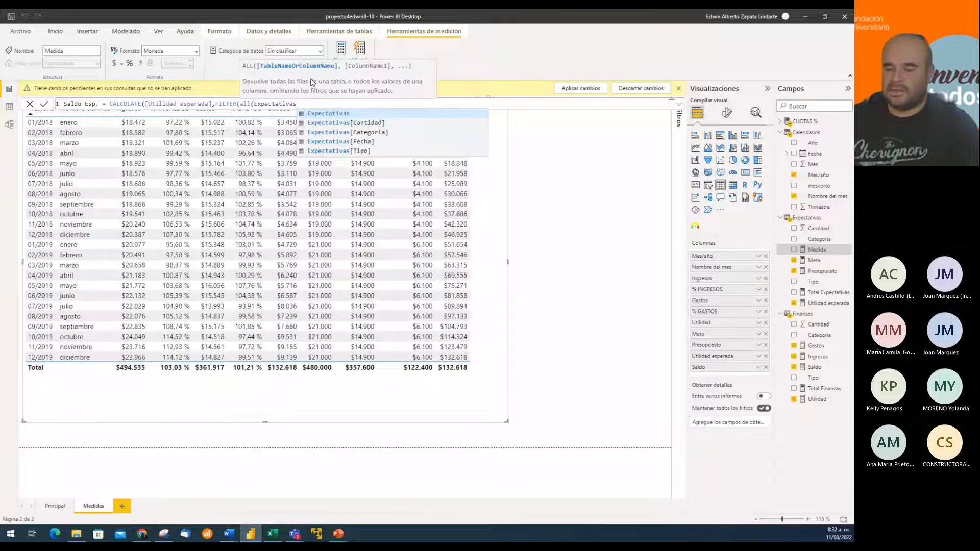
{"action": "type", "text": ")"}
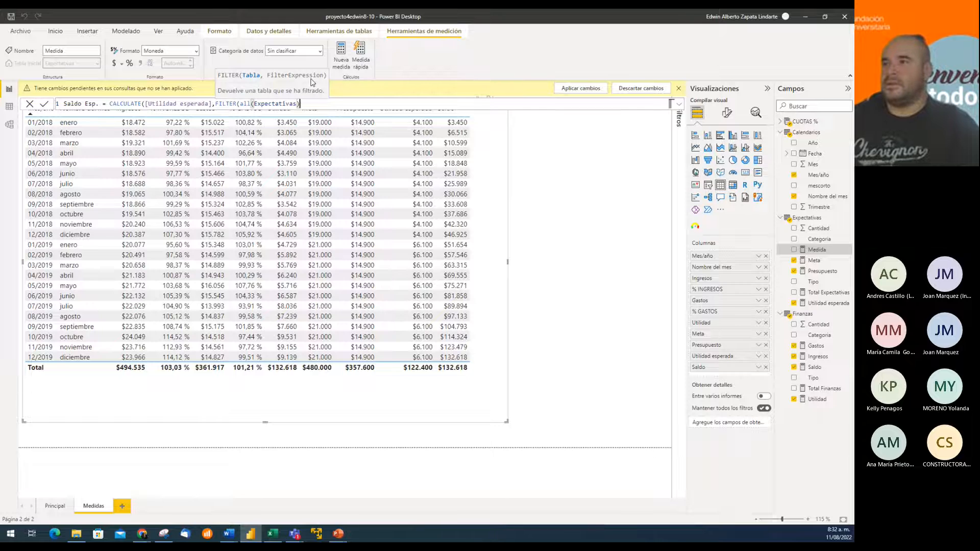
{"action": "type", "text": ","}
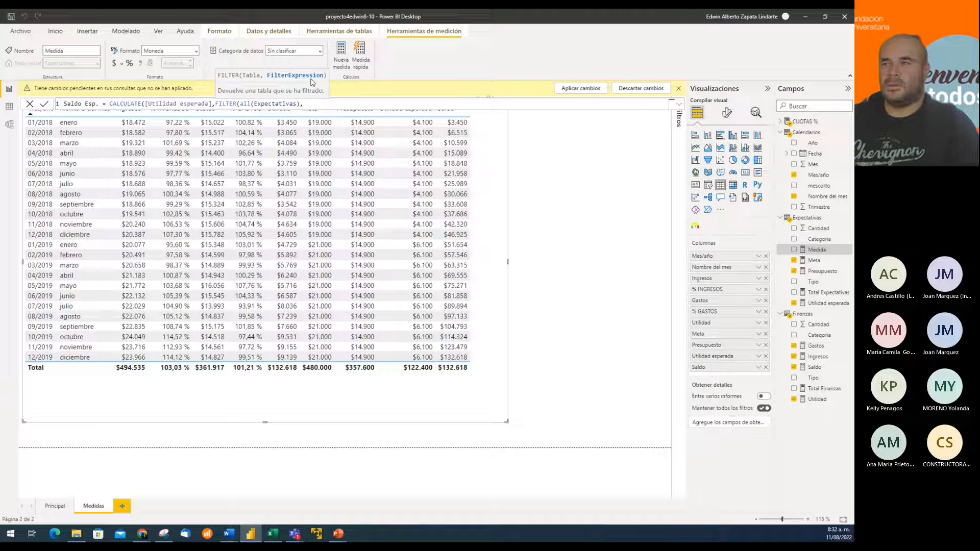
Step: Start the FILTER condition with the Expectativas[Fecha] column and a less-than-or-equal operator (<=)
{"action": "type", "text": "expe"}
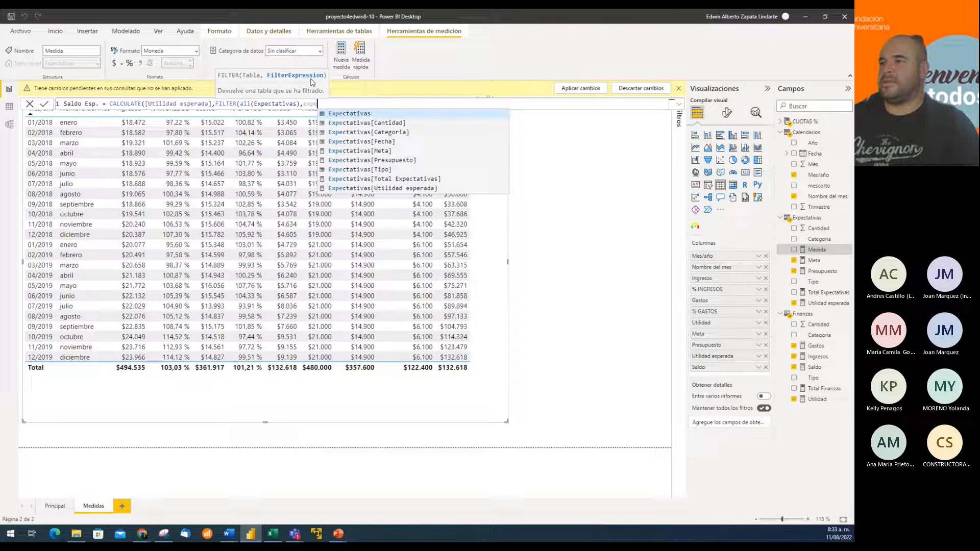
{"action": "key", "text": "Down"}
{"action": "key", "text": "Down"}
{"action": "key", "text": "Tab"}
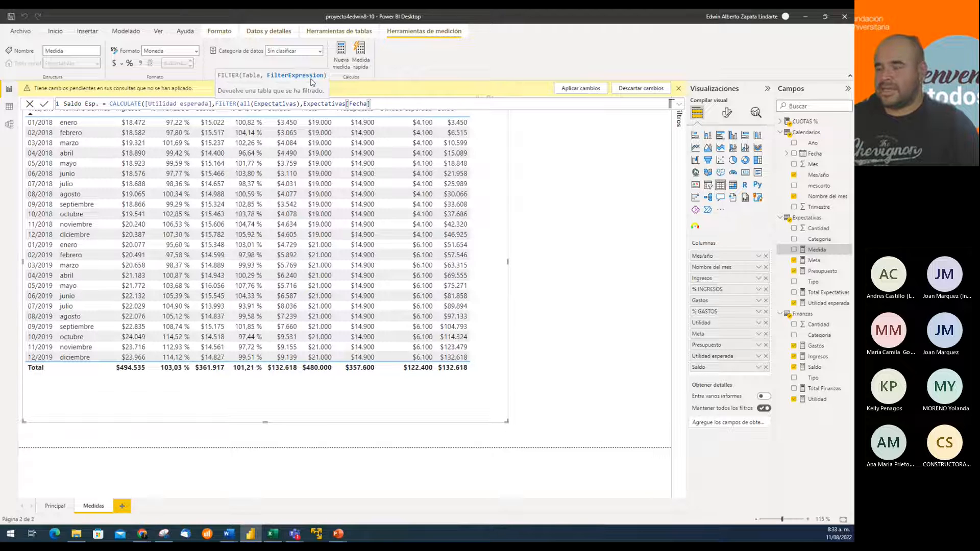
{"action": "type", "text": "<="}
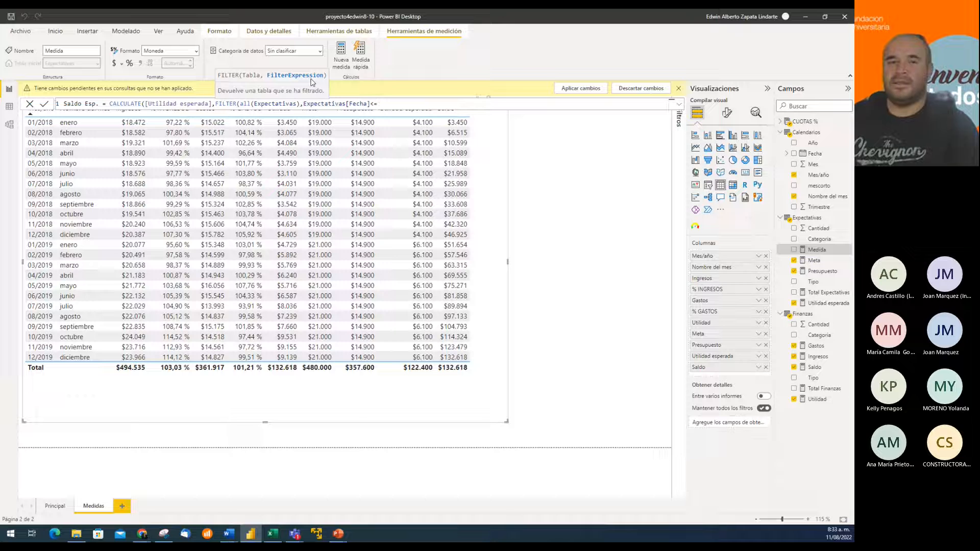
Step: Complete the date condition with max(Finanzas[Fecha]) and close the MAX and FILTER parentheses
{"action": "type", "text": "max"}
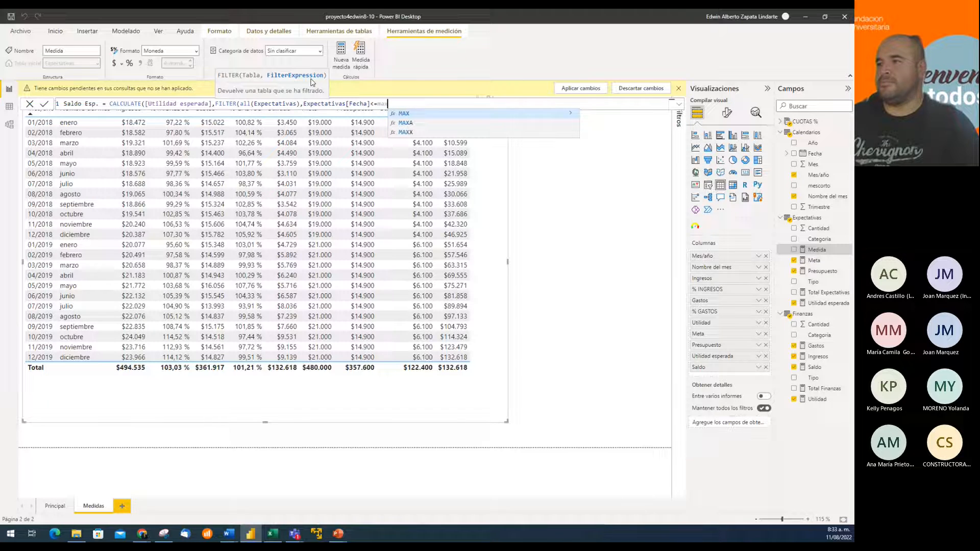
{"action": "type", "text": "("}
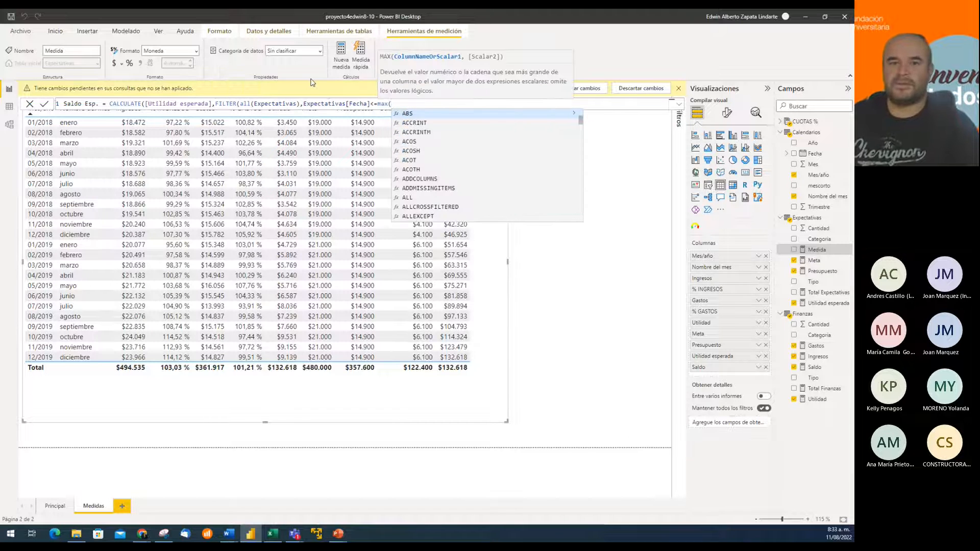
{"action": "type", "text": "finan"}
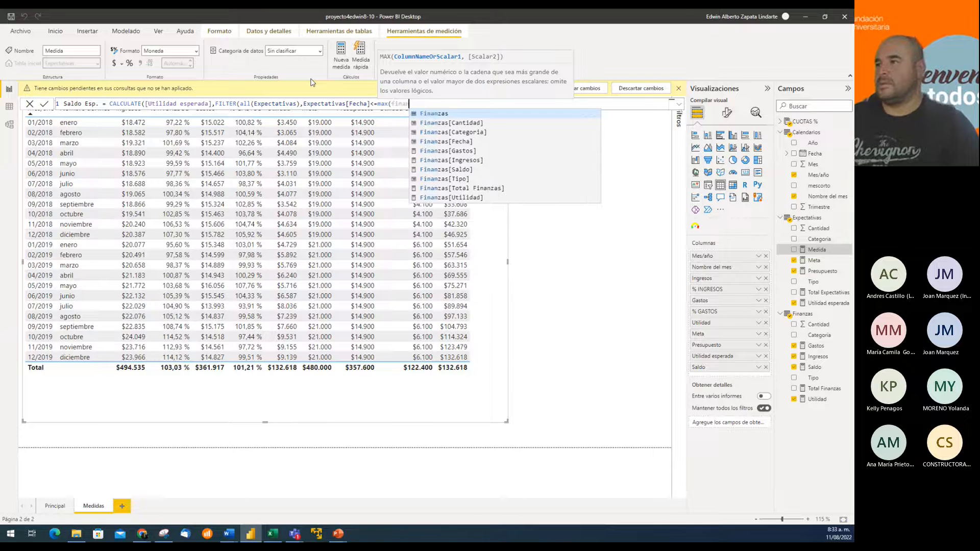
{"action": "key", "text": "Down"}
{"action": "key", "text": "Down"}
{"action": "key", "text": "Down"}
{"action": "key", "text": "Tab"}
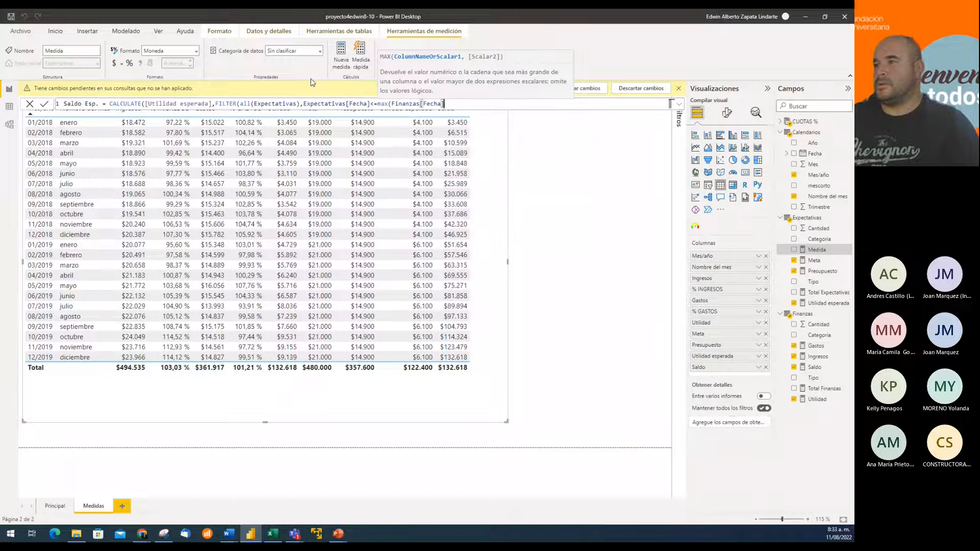
{"action": "type", "text": ")"}
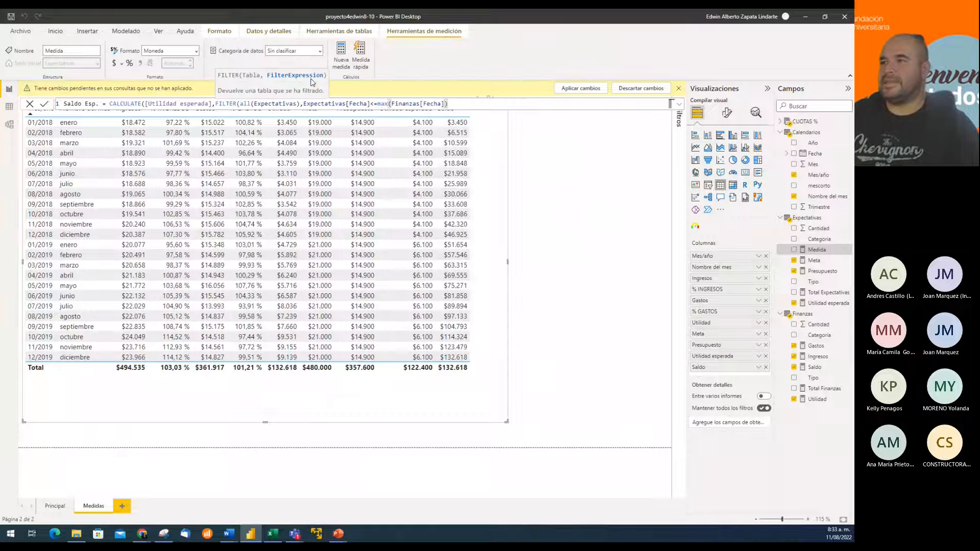
{"action": "type", "text": ")"}
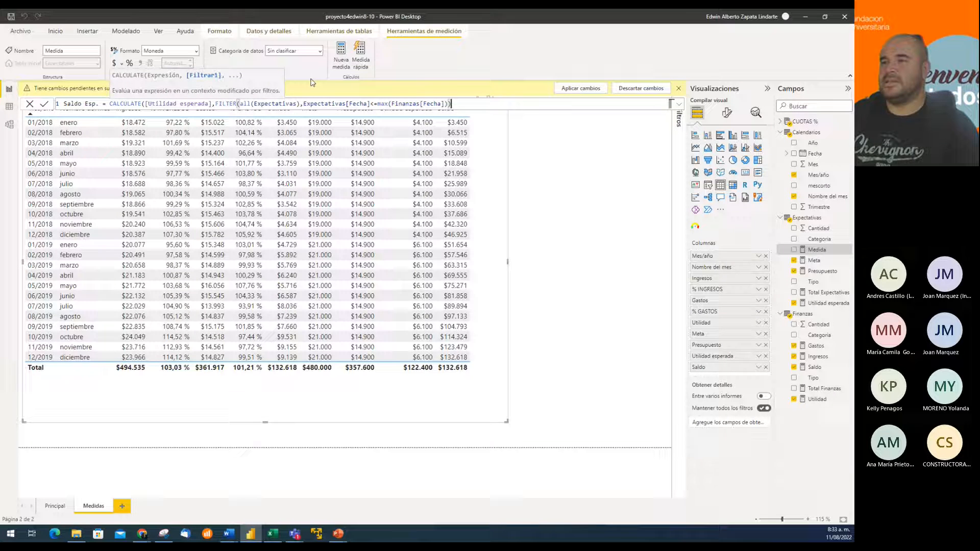
Step: Close and commit the Saldo Esp. formula, and add the measure as the last column of the table visual
{"action": "type", "text": ")"}
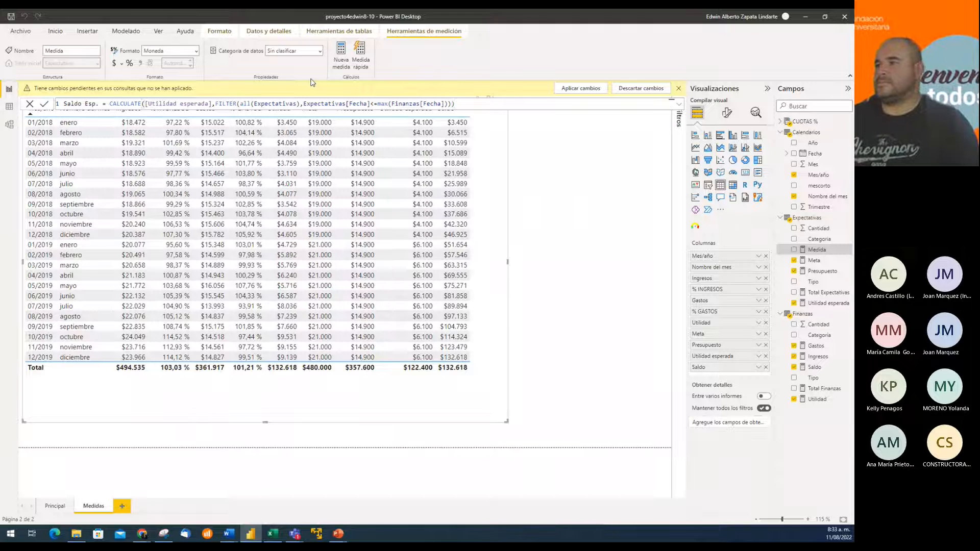
{"action": "key", "text": "Return"}
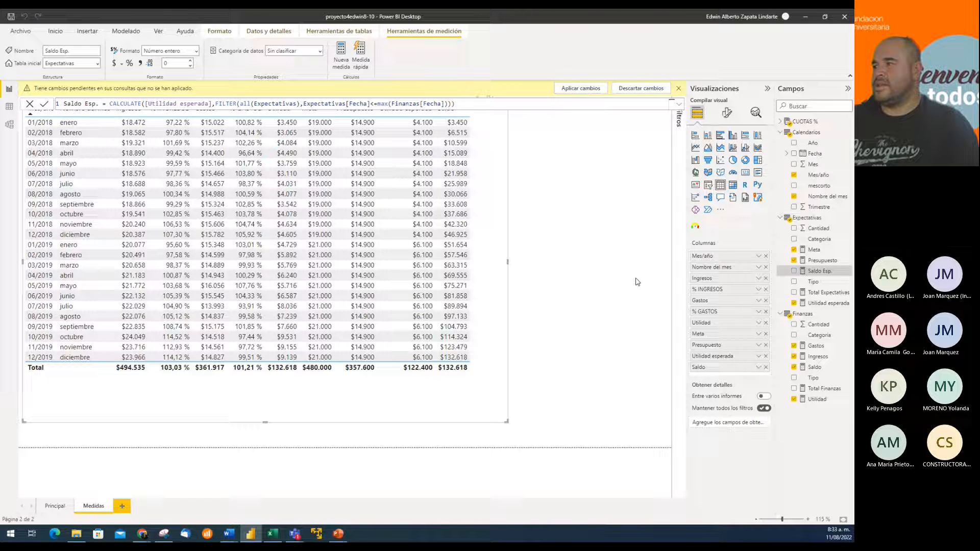
{"action": "left_click_drag", "start_coordinate": [823, 274], "coordinate": [739, 372]}
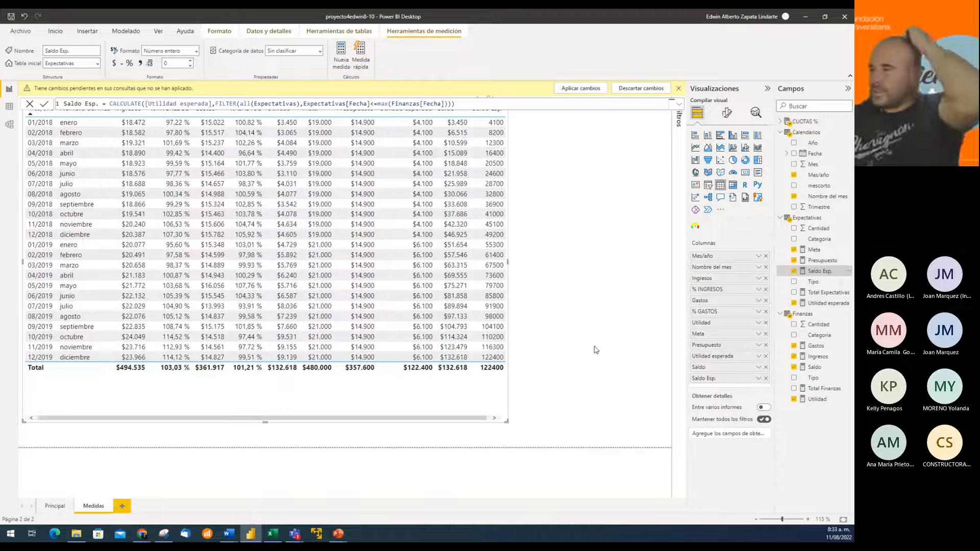
{"action": "left_click", "coordinate": [679, 88]}
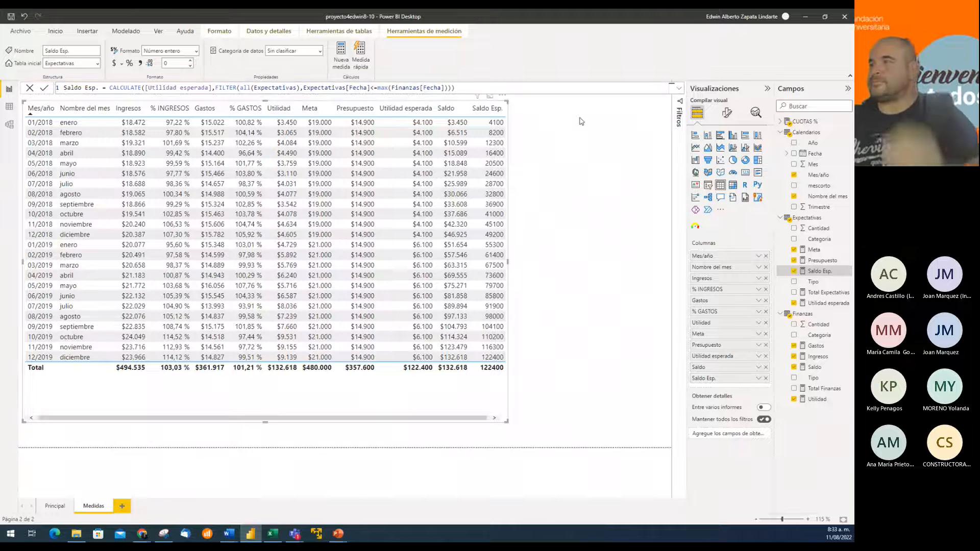
{"action": "left_click", "coordinate": [587, 178]}
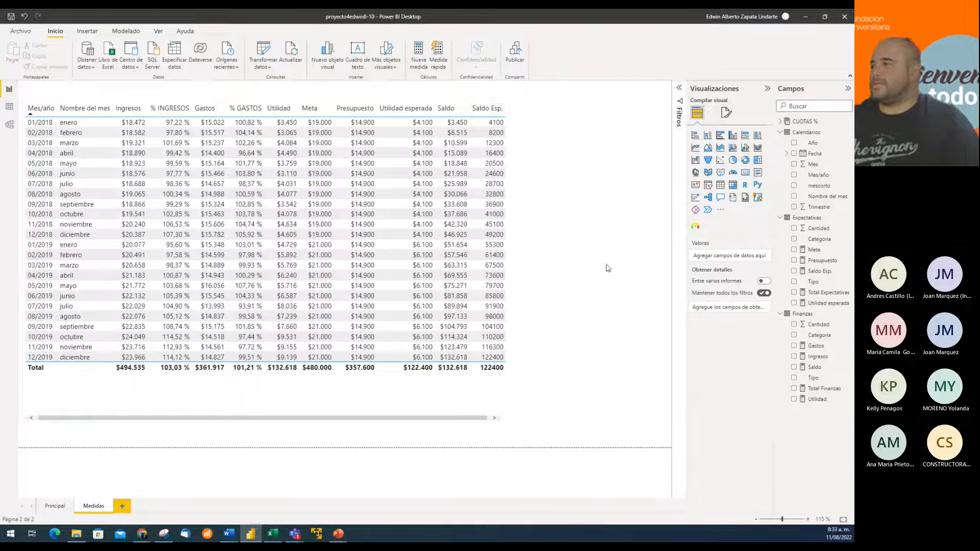
Step: Format the Saldo Esp. measure as currency without decimals and dismiss the pending-changes notice
{"action": "left_click", "coordinate": [820, 271]}
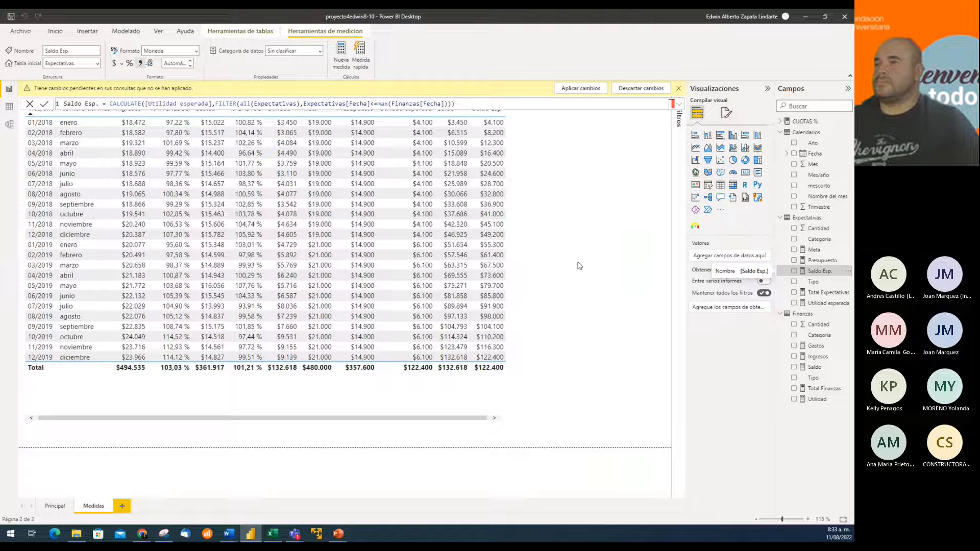
{"action": "left_click", "coordinate": [680, 106]}
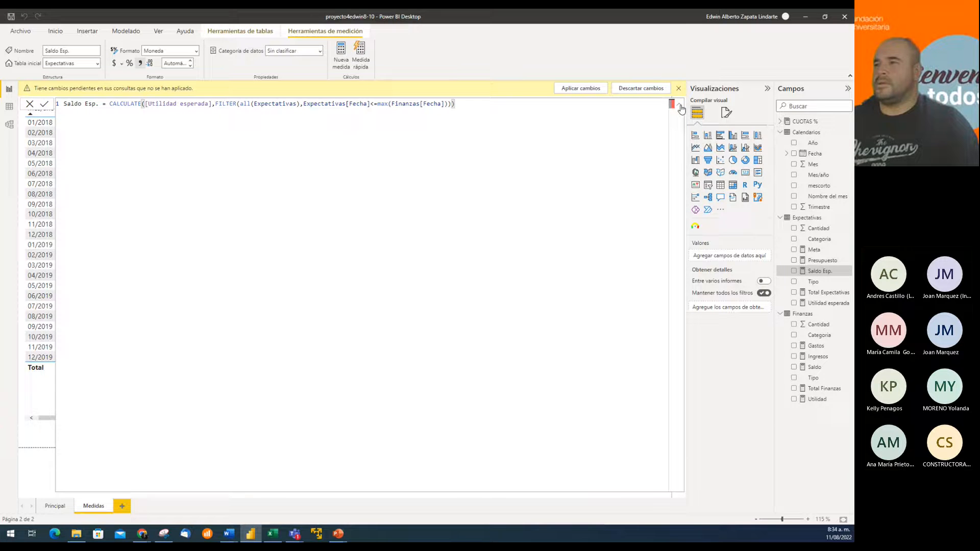
{"action": "left_click", "coordinate": [680, 106]}
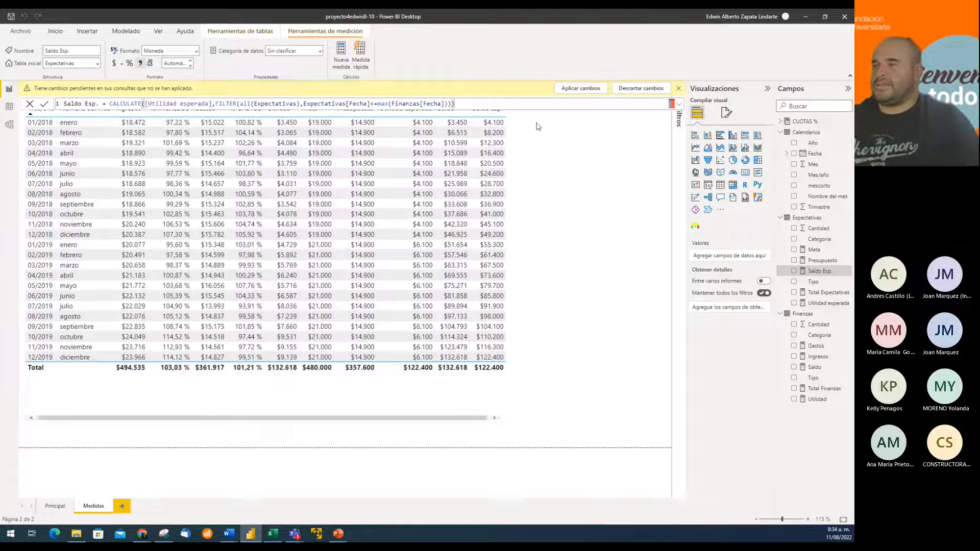
{"action": "left_click", "coordinate": [678, 90]}
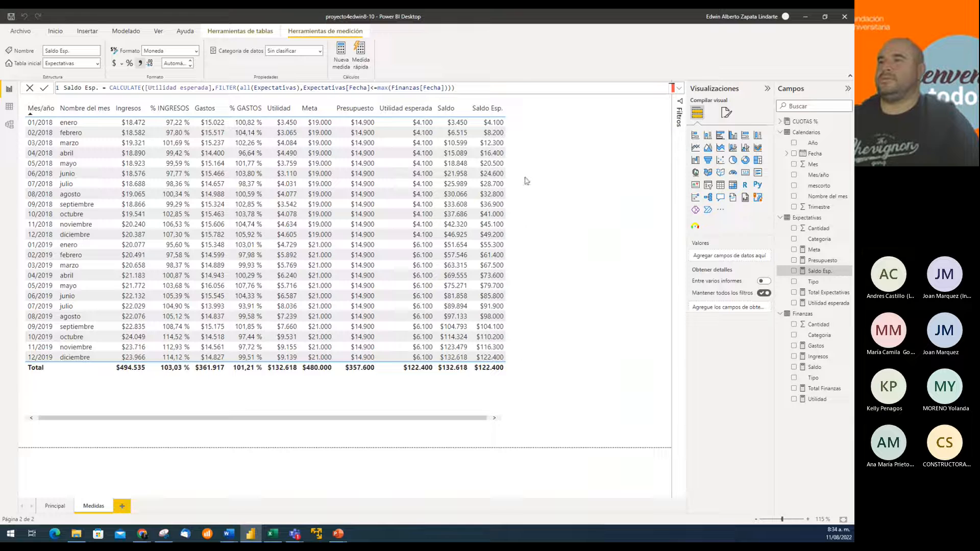
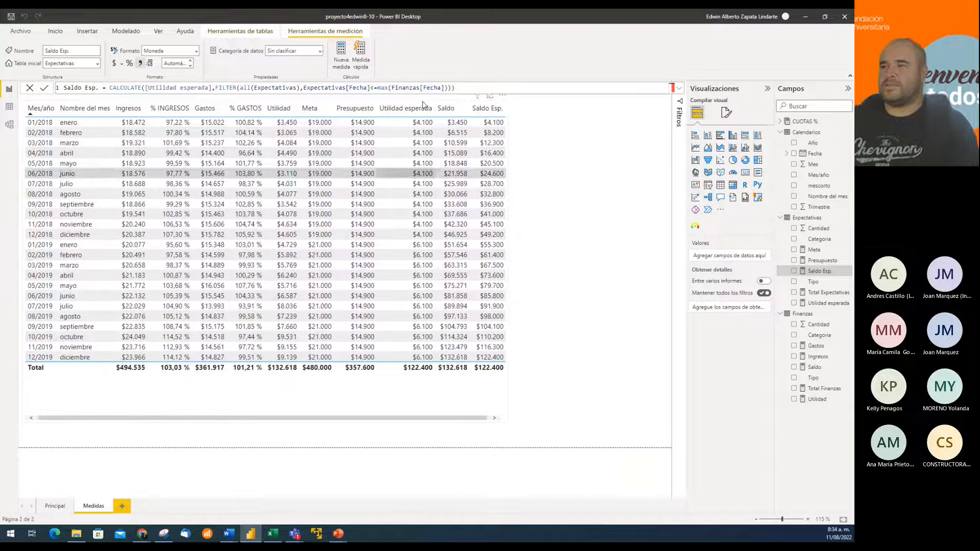
{"action": "left_click", "coordinate": [461, 89]}
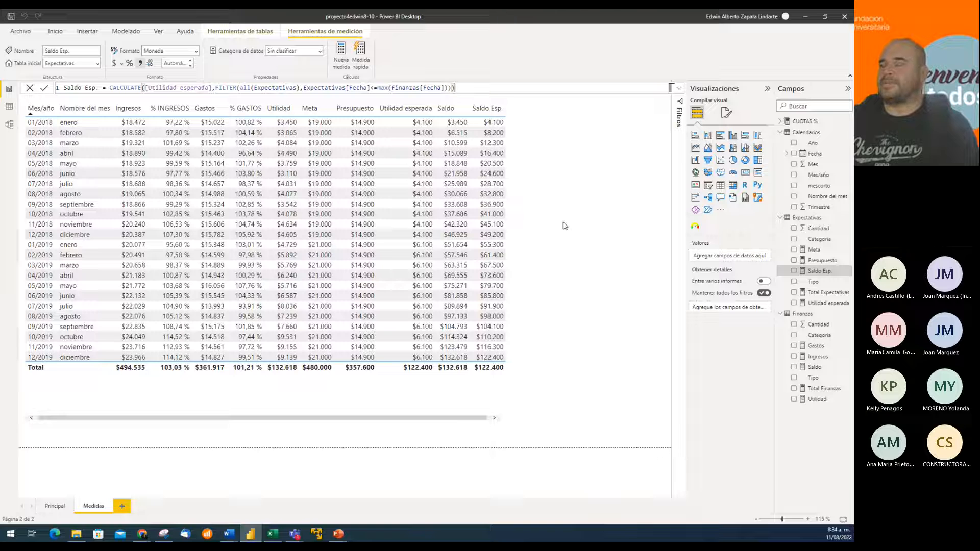
{"action": "left_click", "coordinate": [448, 109]}
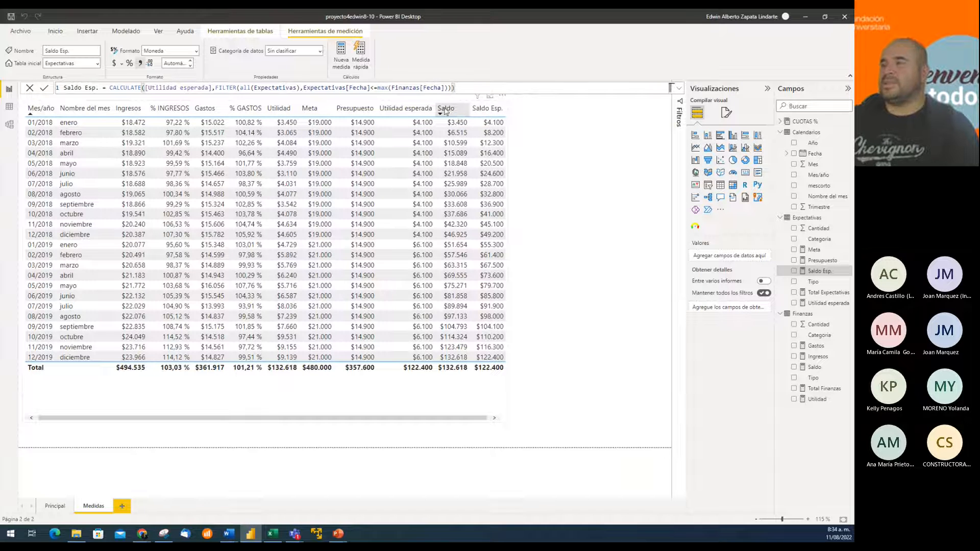
{"action": "left_click", "coordinate": [487, 115]}
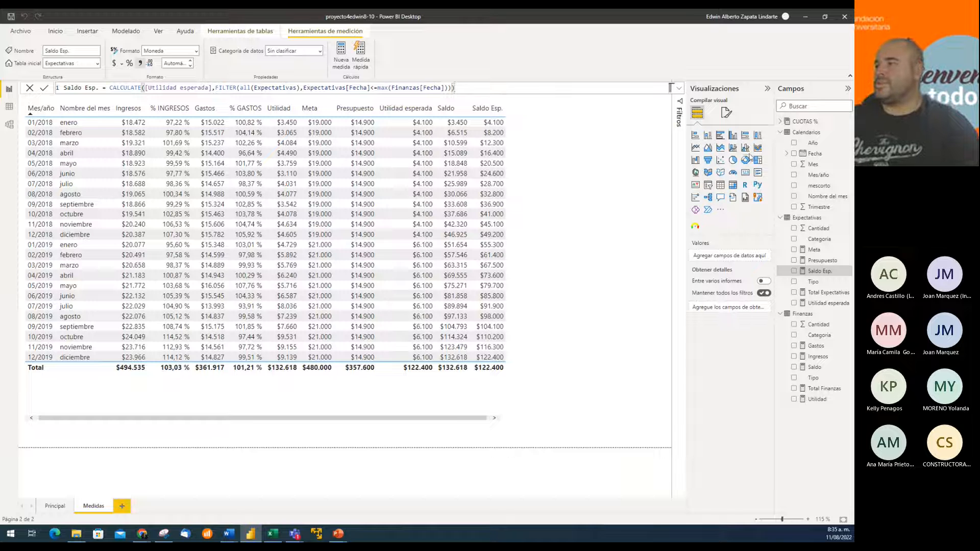
Step: Create a new measure named % Saldo in the CUOTAS % table
{"action": "right_click", "coordinate": [799, 124]}
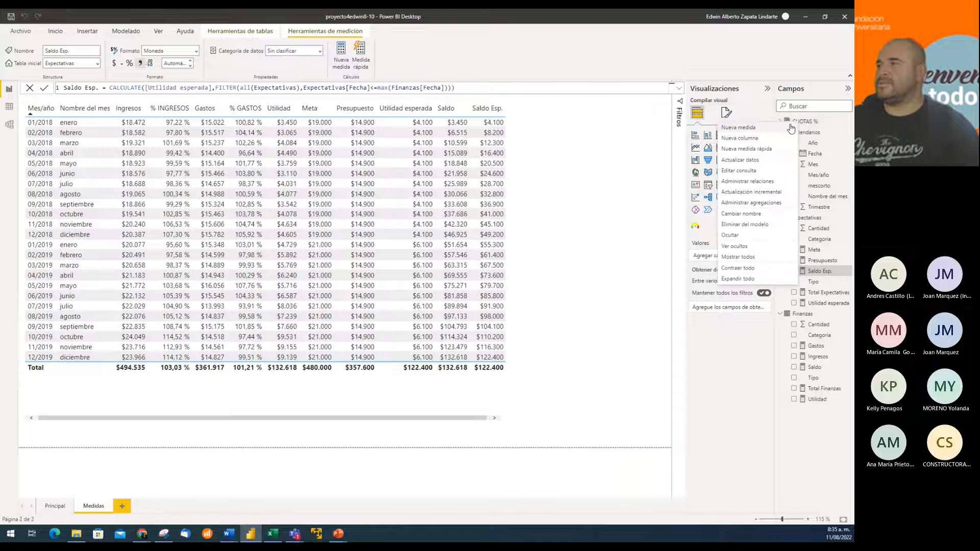
{"action": "left_click", "coordinate": [769, 131]}
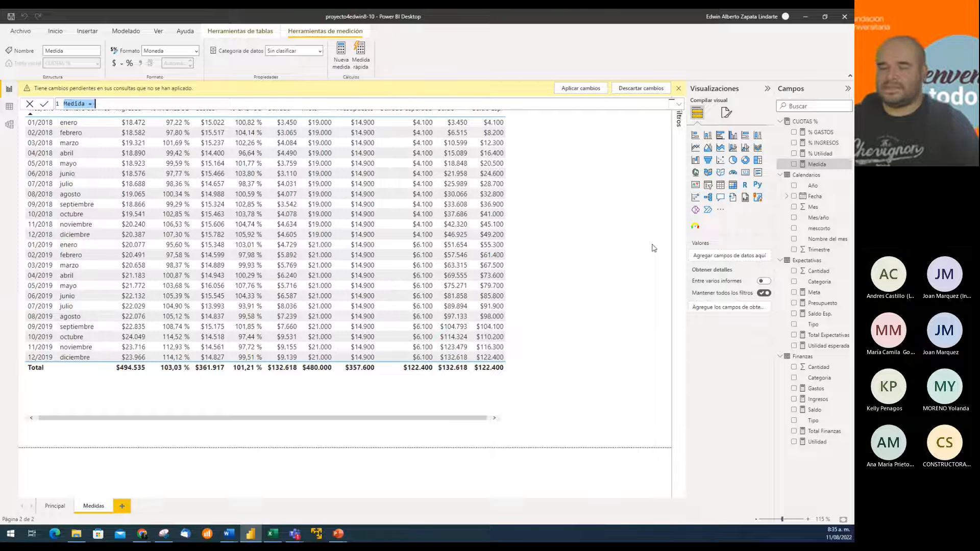
{"action": "type", "text": "%"}
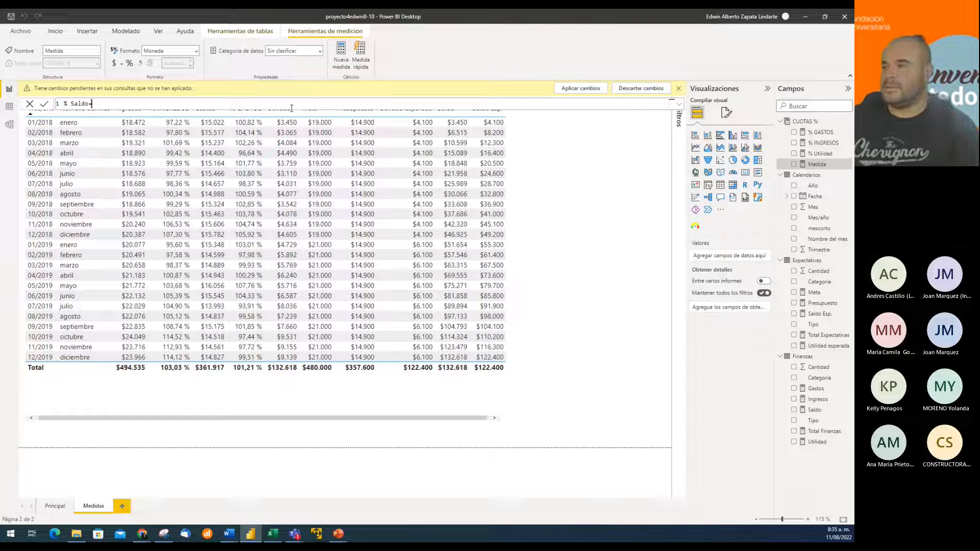
Step: Define the % Saldo measure as [Saldo]/[Saldo Esp.] and commit the formula
{"action": "type", "text": "saldo"}
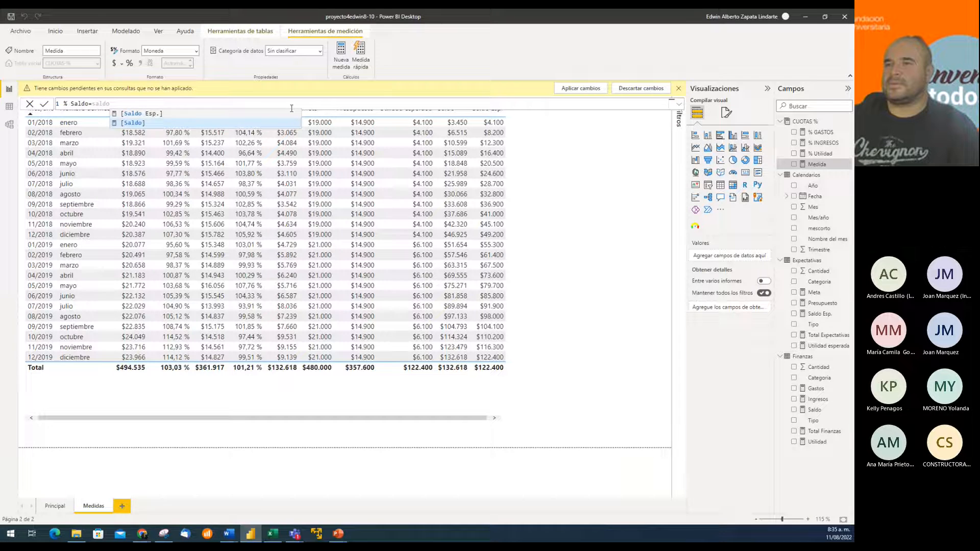
{"action": "key", "text": "Tab"}
{"action": "type", "text": "/"}
{"action": "type", "text": "saldo"}
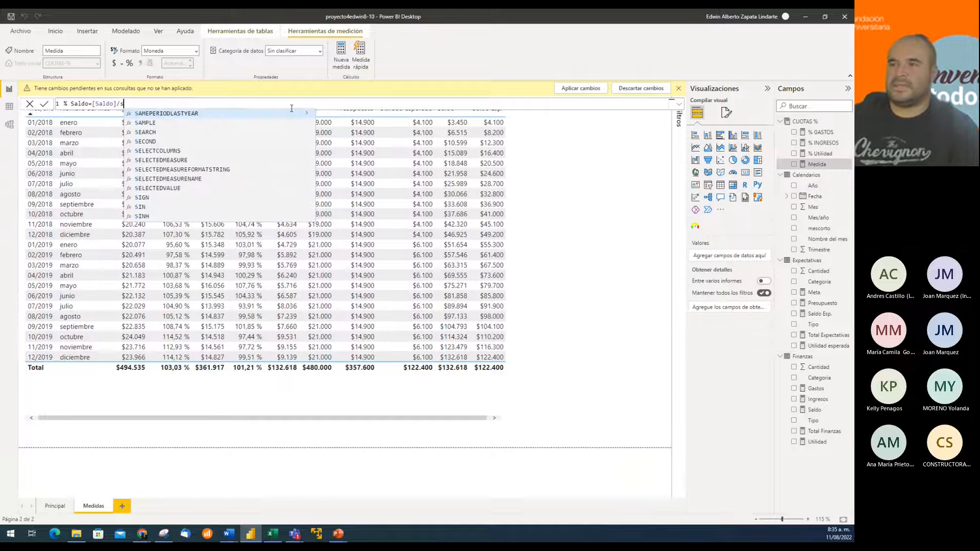
{"action": "key", "text": "Up"}
{"action": "key", "text": "Tab"}
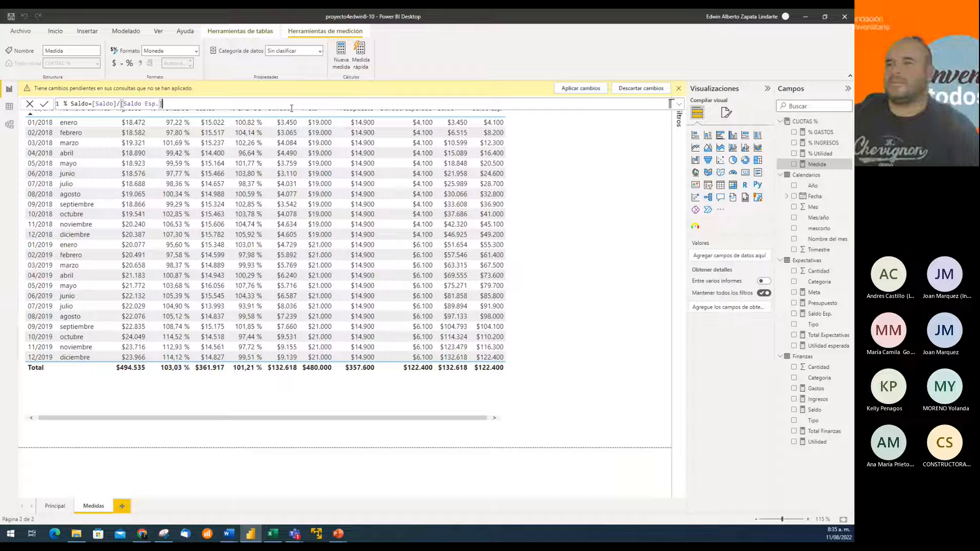
{"action": "key", "text": "Return"}
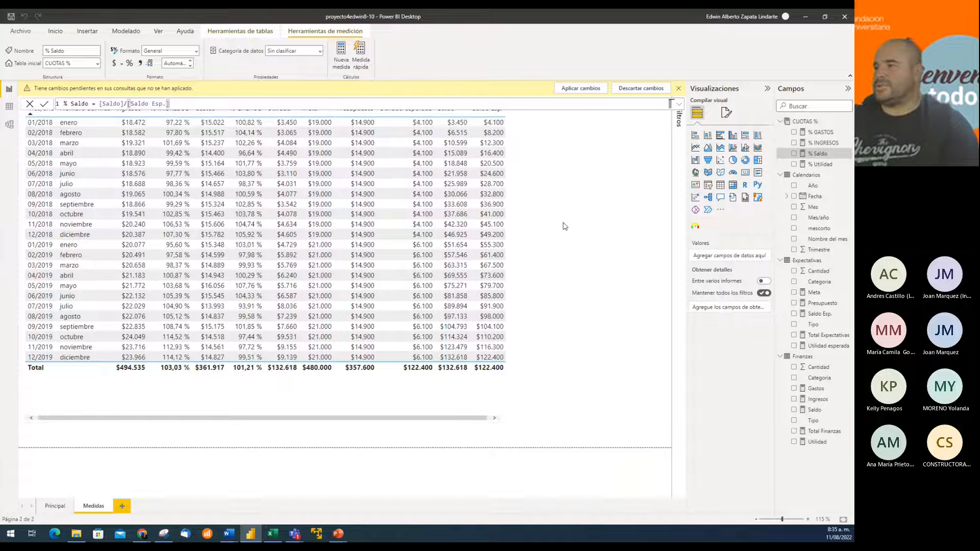
Step: Add % Saldo to the table visual after Saldo Esp. and format the measure as a percentage
{"action": "left_click", "coordinate": [508, 235]}
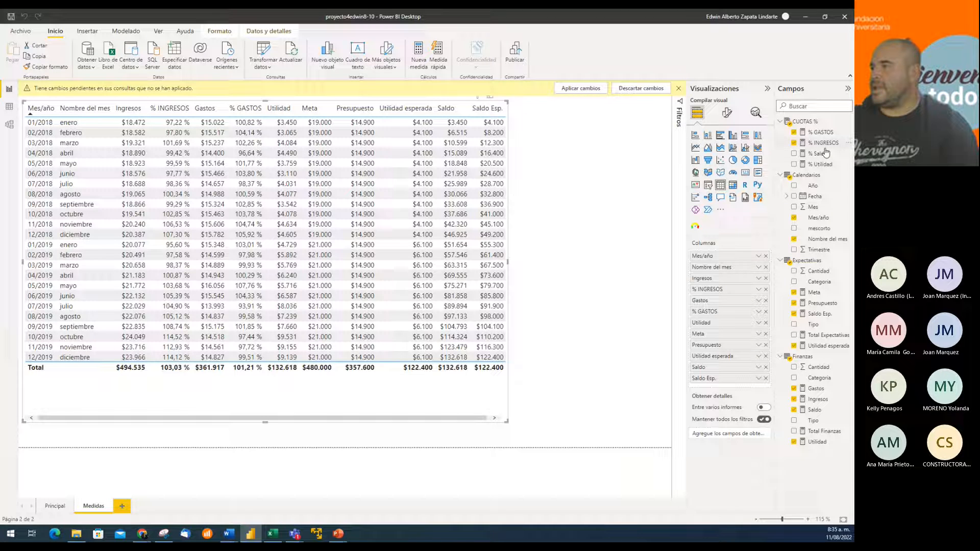
{"action": "left_click_drag", "start_coordinate": [820, 154], "coordinate": [741, 386]}
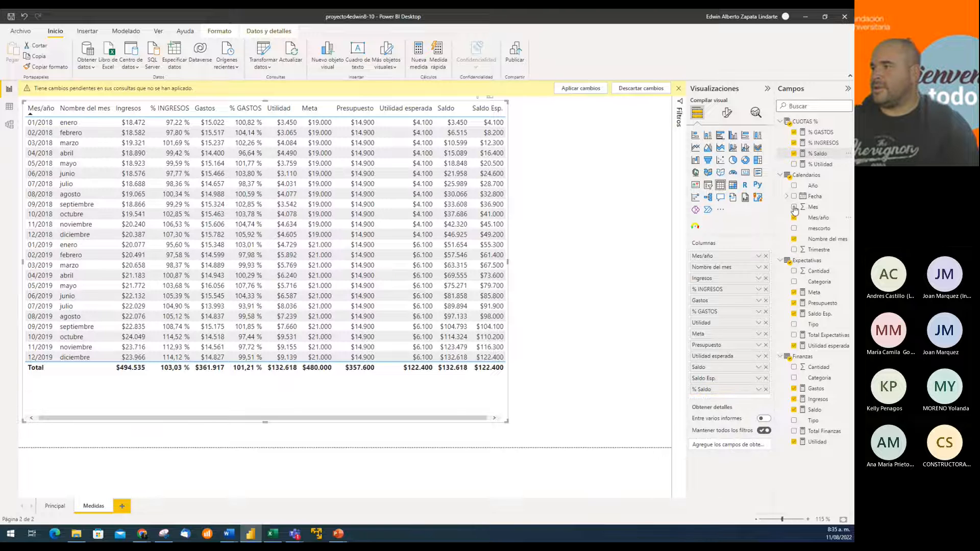
{"action": "left_click", "coordinate": [821, 156]}
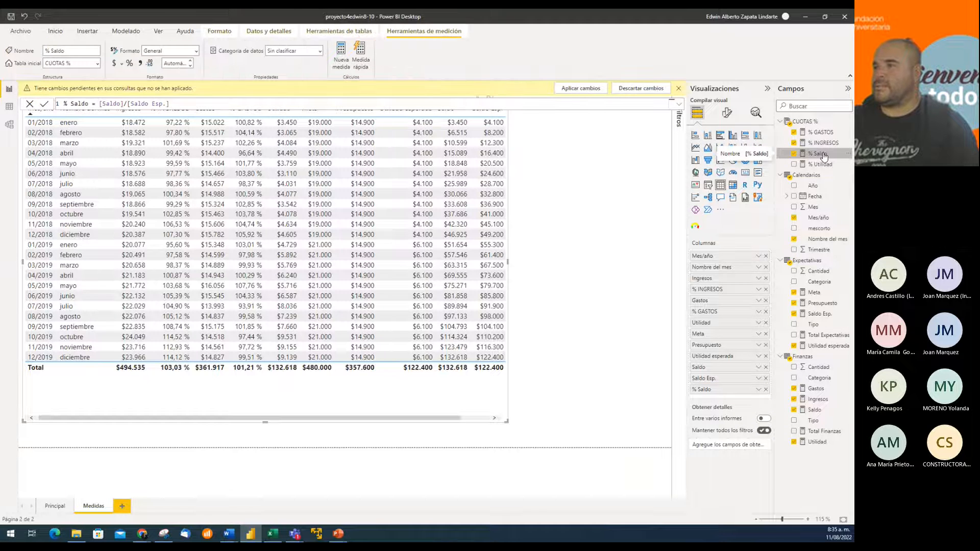
{"action": "left_click", "coordinate": [130, 64]}
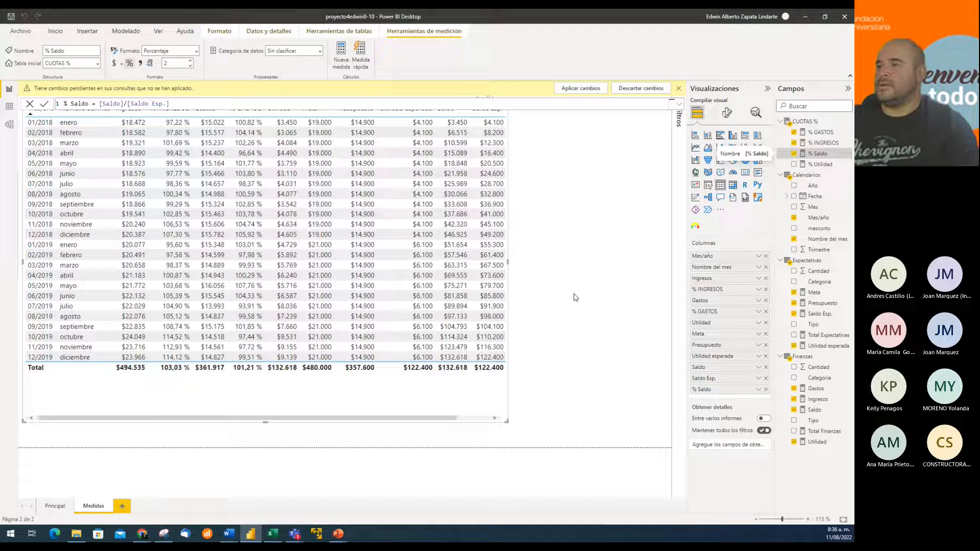
Step: Widen the table visual so that the % Saldo column fits without horizontal scrolling
{"action": "left_click_drag", "start_coordinate": [508, 261], "coordinate": [582, 293]}
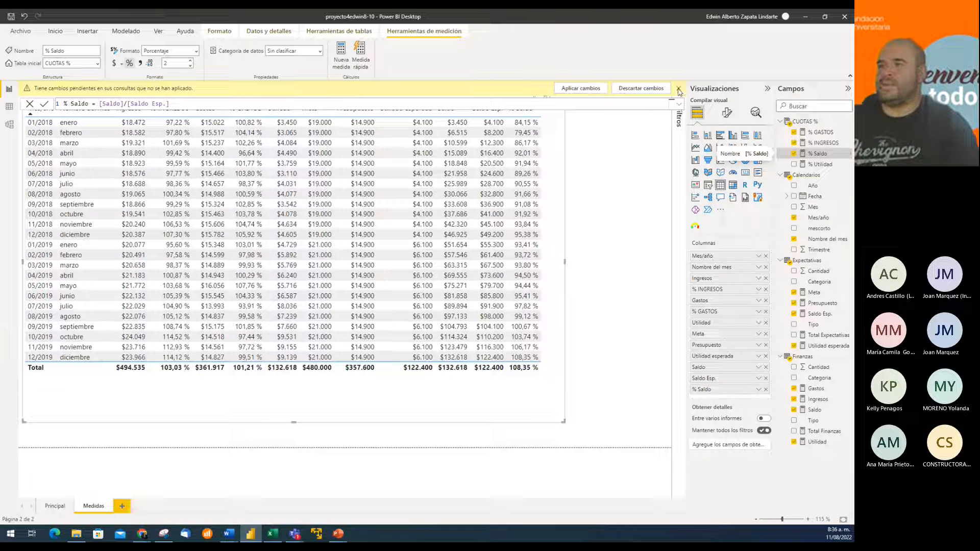
{"action": "left_click", "coordinate": [656, 89]}
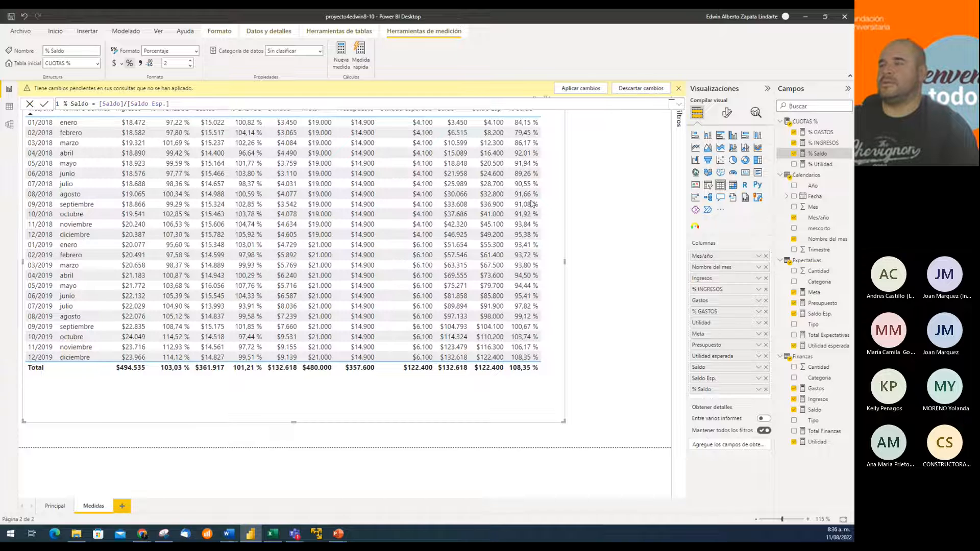
{"action": "left_click", "coordinate": [469, 293]}
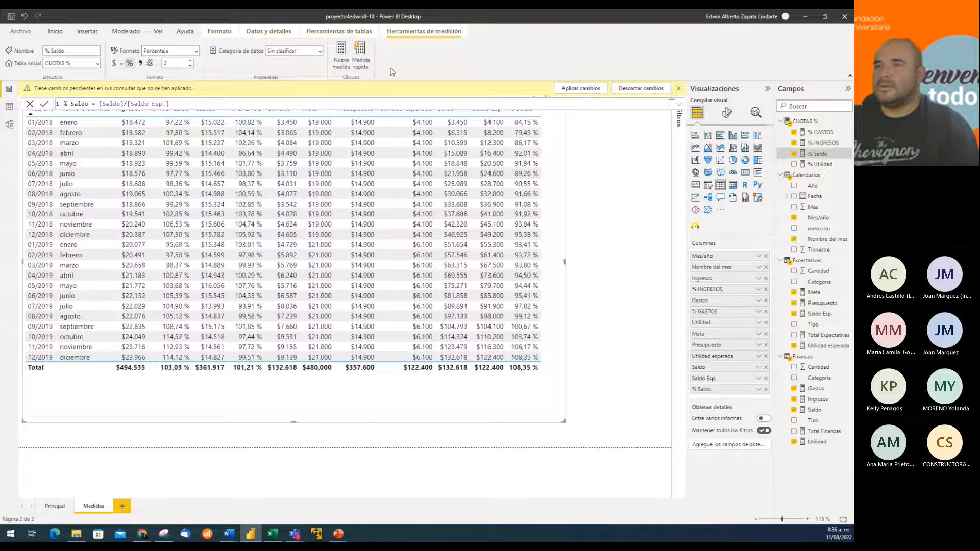
Step: Save the report, choosing to apply the pending query changes, and dismiss the pending-changes notice
{"action": "left_click", "coordinate": [18, 19]}
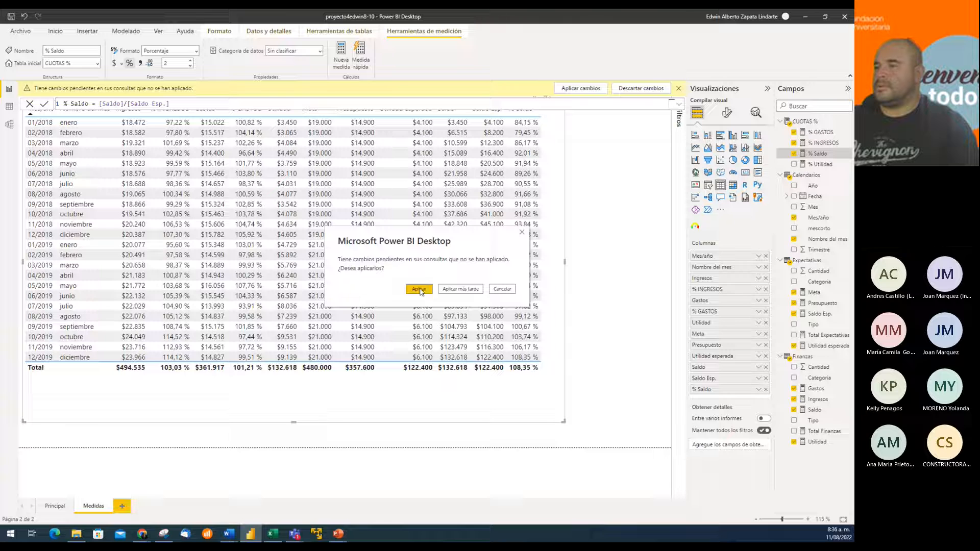
{"action": "left_click", "coordinate": [419, 290]}
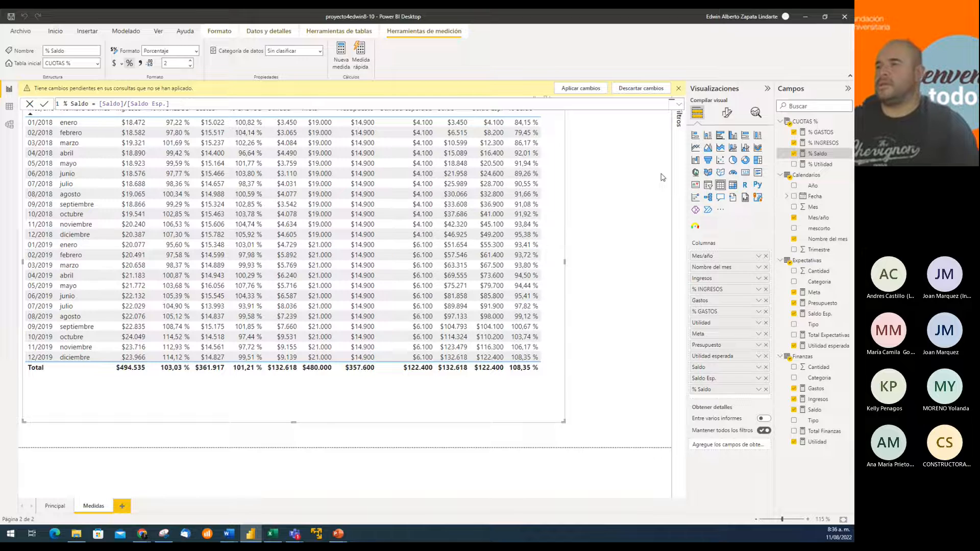
{"action": "left_click", "coordinate": [678, 89]}
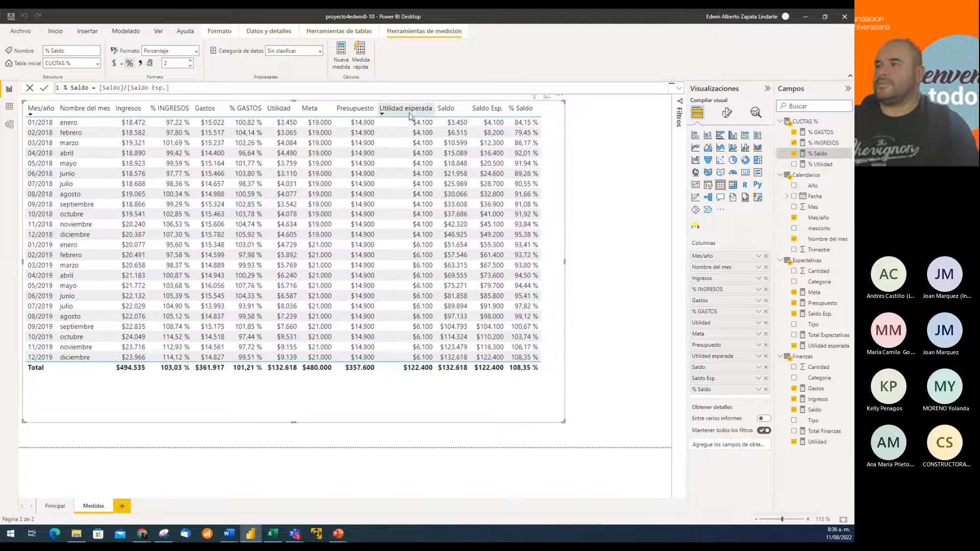
{"action": "left_click", "coordinate": [524, 122]}
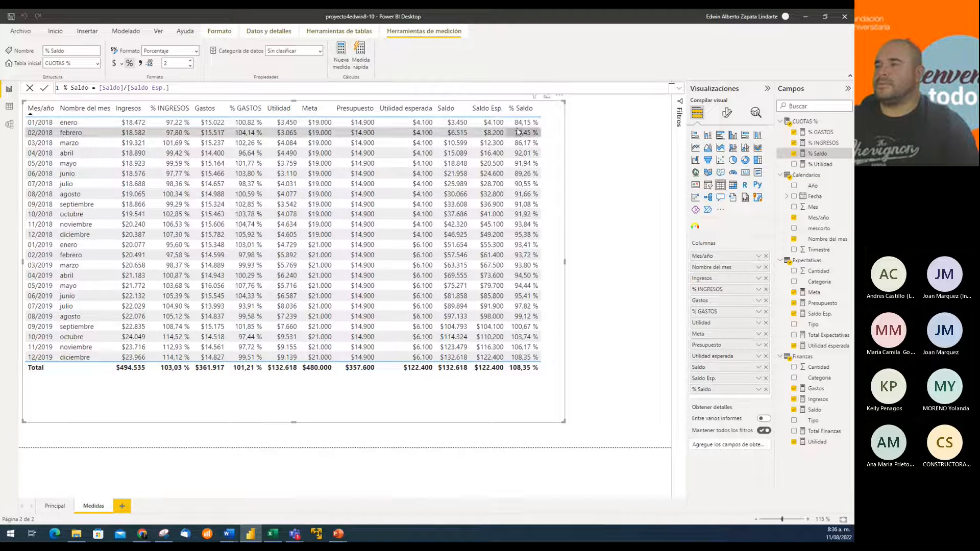
{"action": "left_click", "coordinate": [483, 124]}
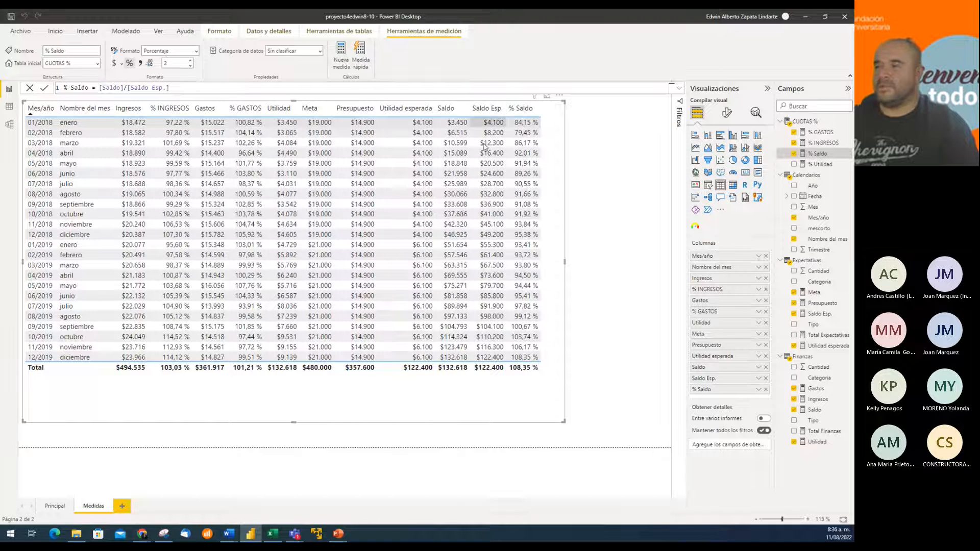
{"action": "left_click", "coordinate": [490, 347]}
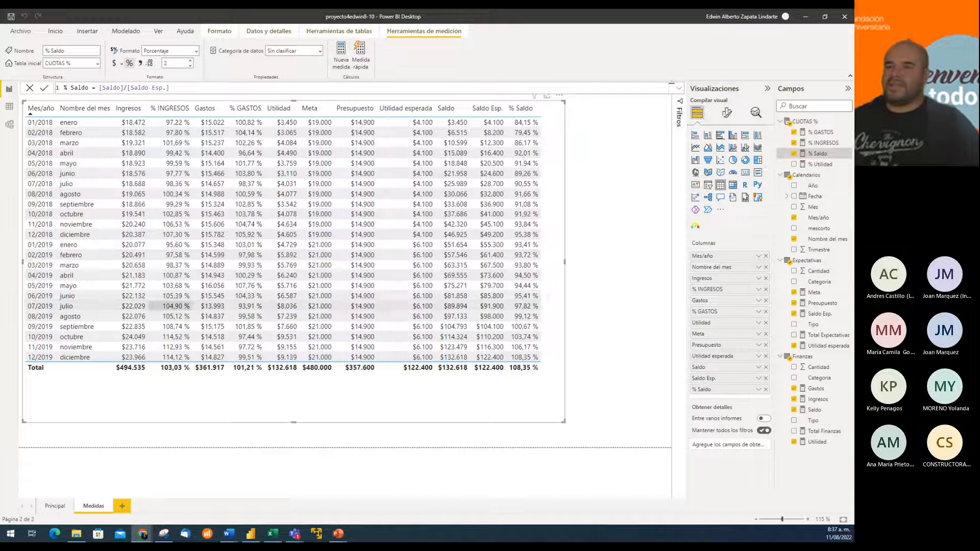
Step: Open the Principal report page with the gauge dashboard
{"action": "left_click", "coordinate": [52, 510]}
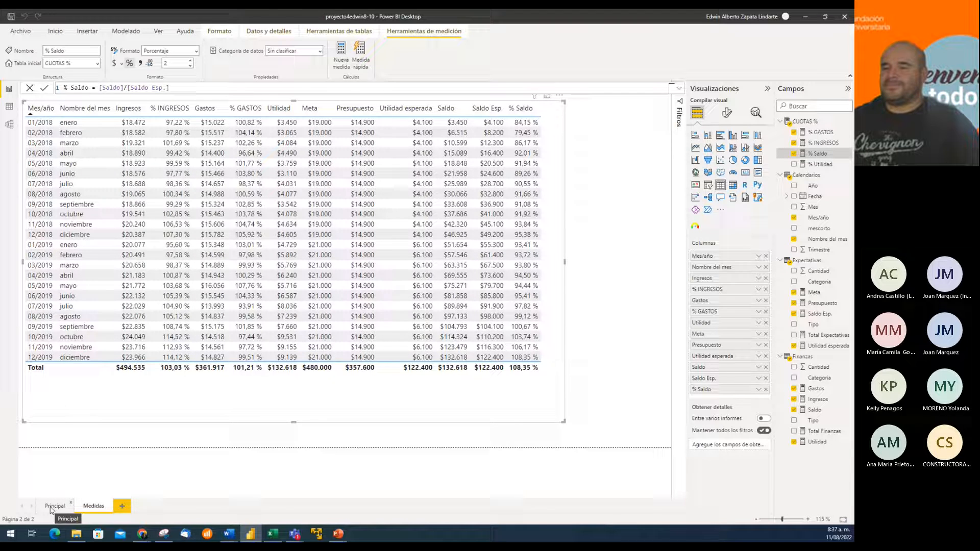
{"action": "left_click", "coordinate": [53, 506]}
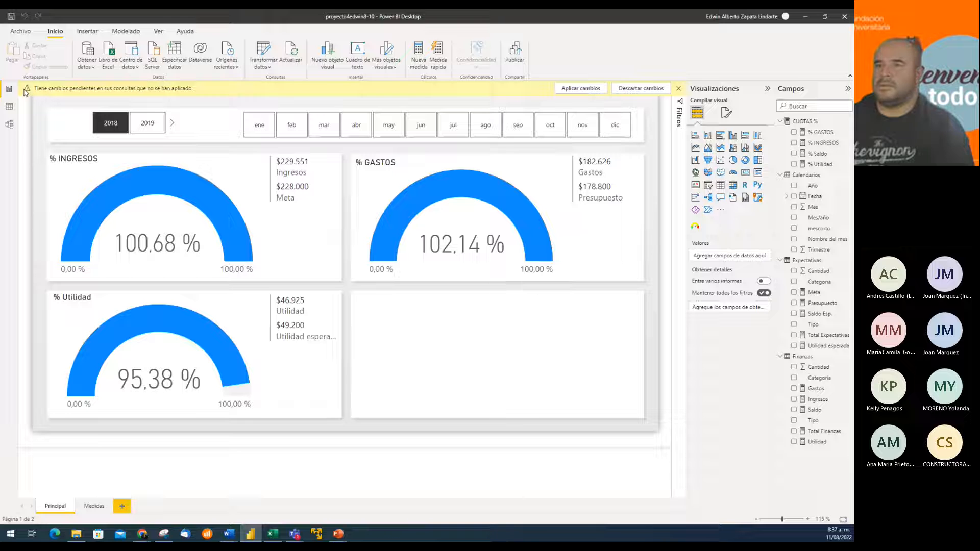
Step: Refresh the outdated TablaGastos preview in the Power Query editor, close the editor applying its changes, and dismiss the pending-changes notice
{"action": "left_click", "coordinate": [269, 53]}
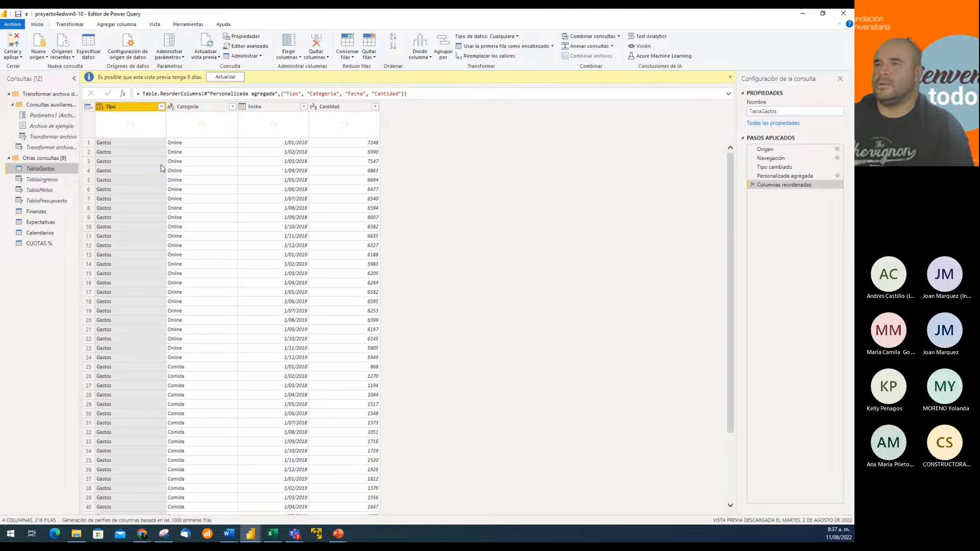
{"action": "left_click", "coordinate": [225, 76]}
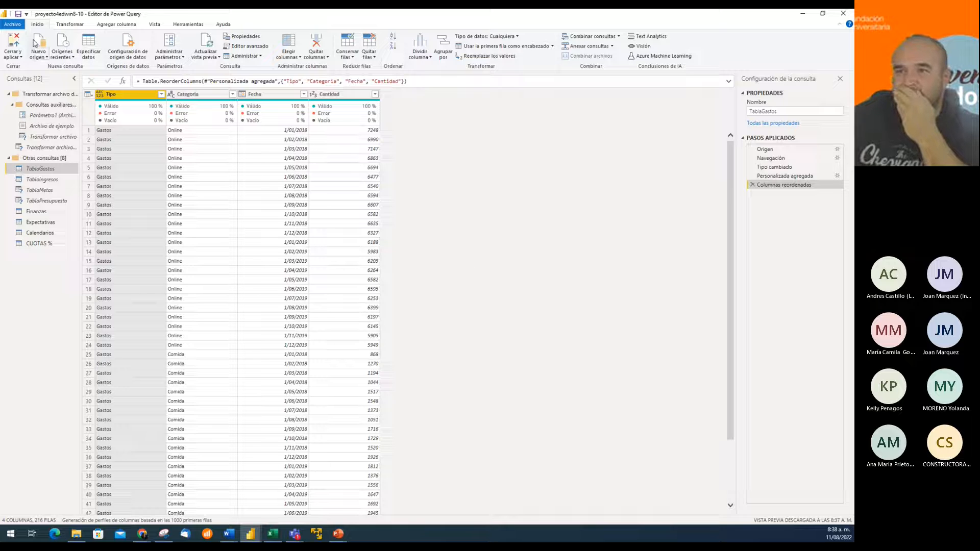
{"action": "left_click", "coordinate": [14, 42]}
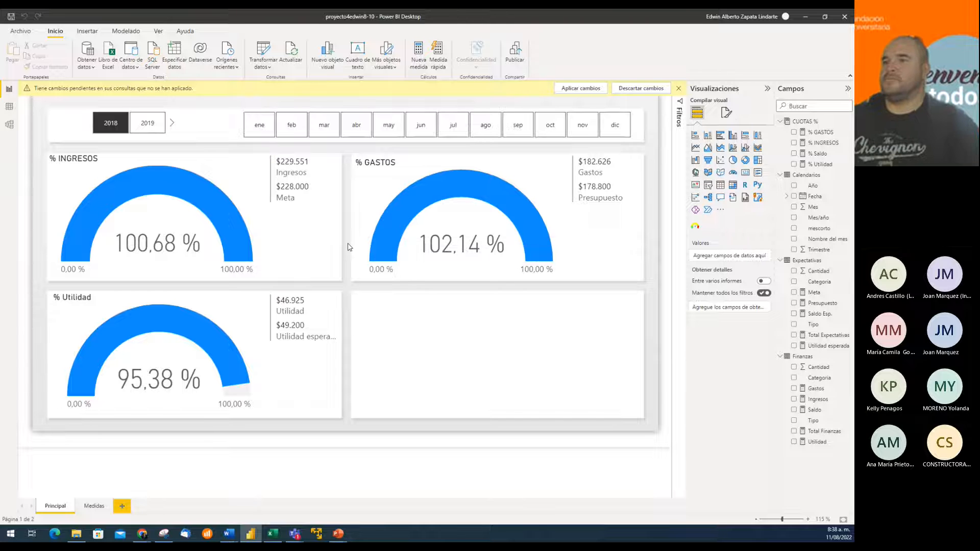
{"action": "left_click", "coordinate": [679, 89]}
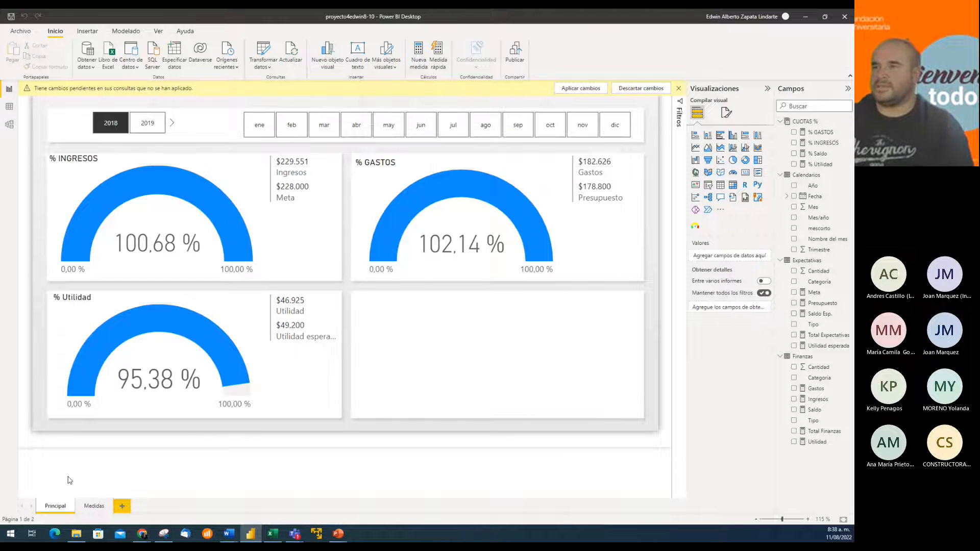
{"action": "mouse_move", "coordinate": [250, 192]}
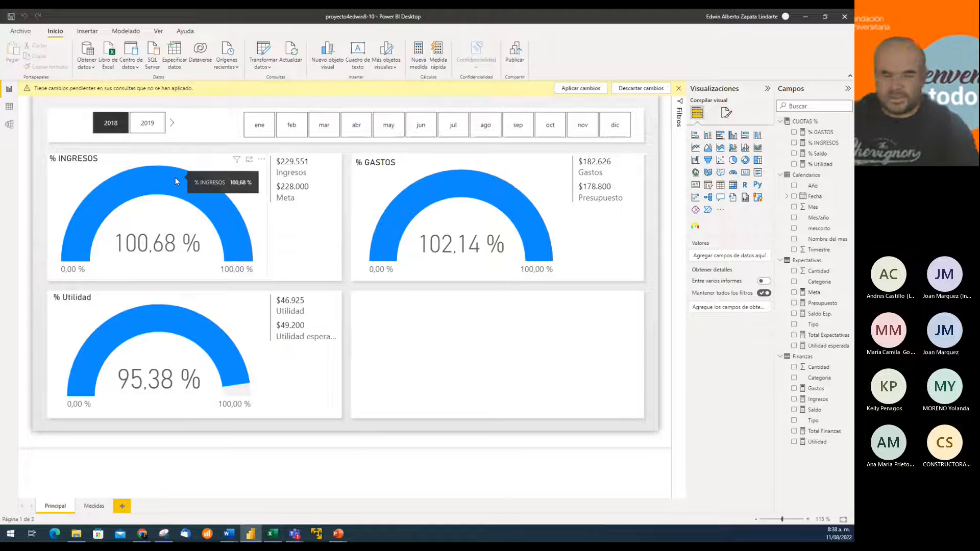
{"action": "left_click", "coordinate": [204, 164]}
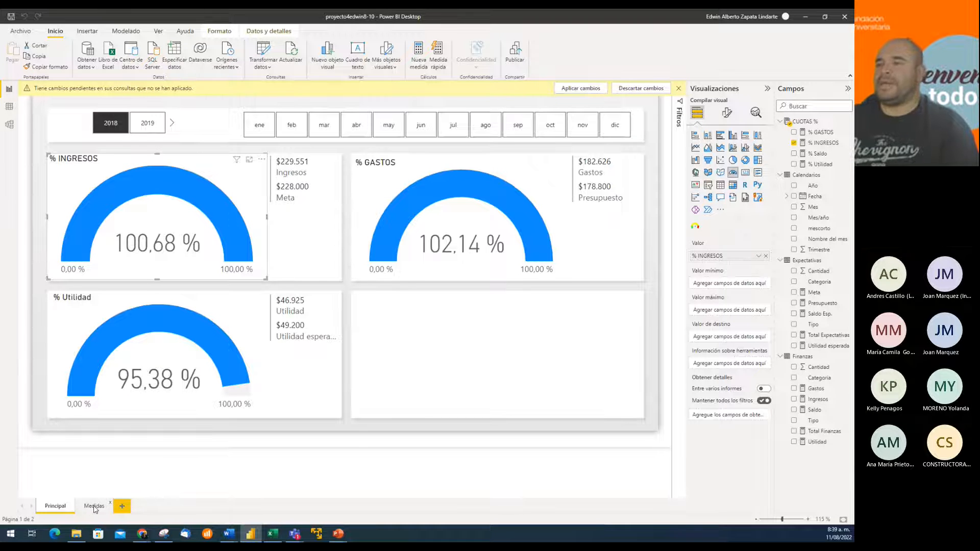
Step: Set Fondo - 1 panel.jpg from the PROYECTO 4 folder as the Medidas page's canvas background, with 3% transparency
{"action": "left_click", "coordinate": [94, 506]}
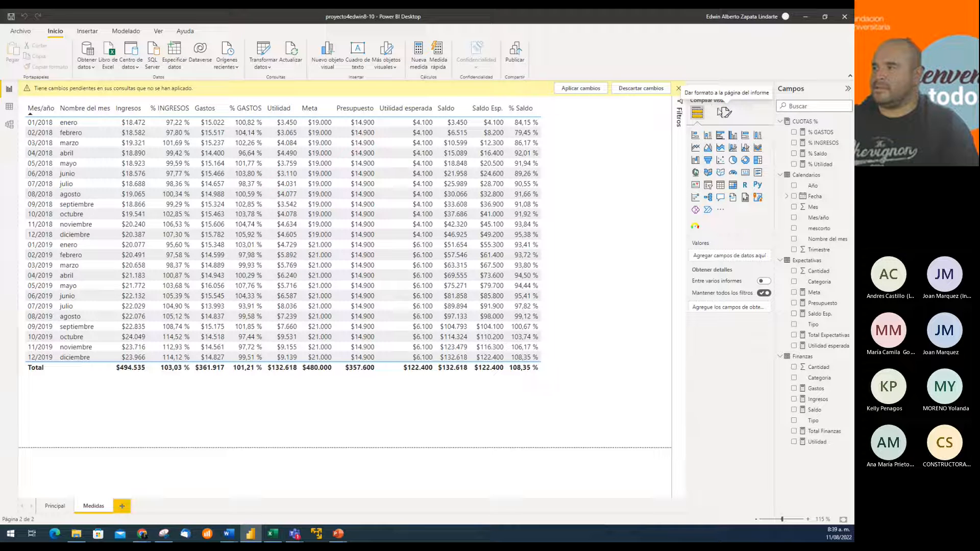
{"action": "left_click", "coordinate": [726, 116]}
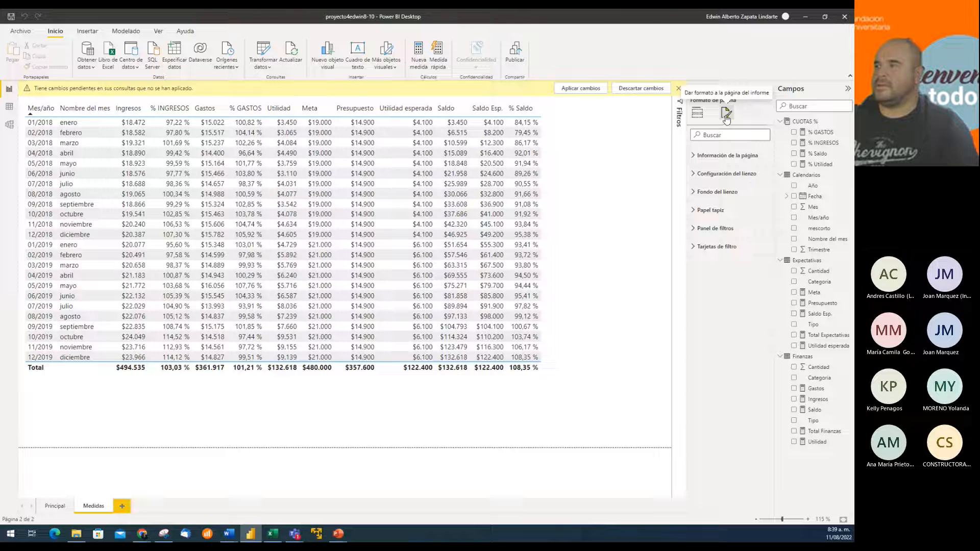
{"action": "left_click", "coordinate": [693, 193]}
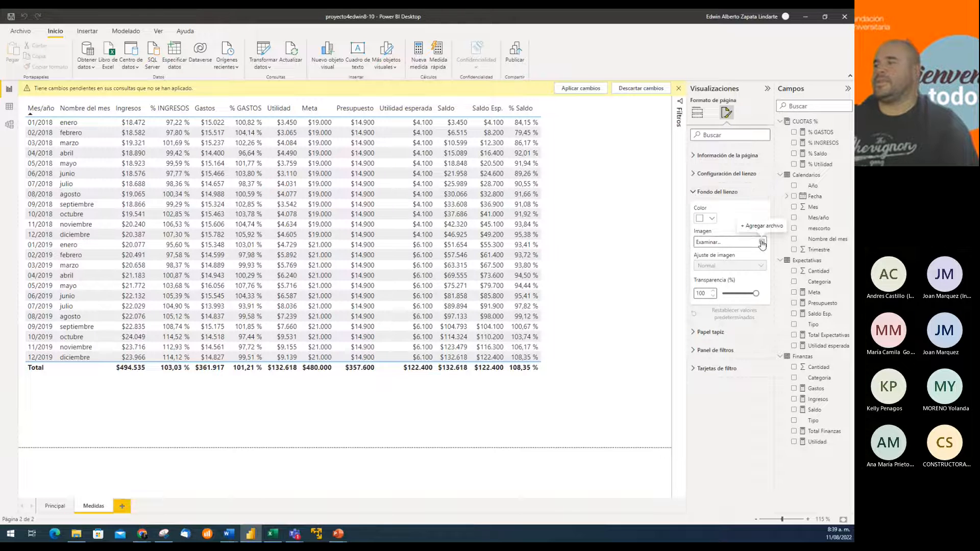
{"action": "left_click", "coordinate": [762, 243]}
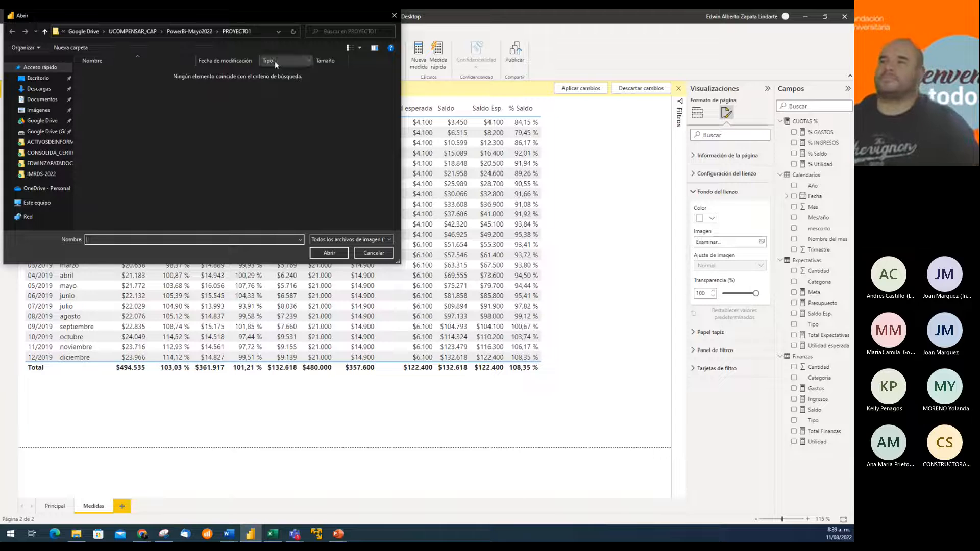
{"action": "left_click", "coordinate": [195, 34]}
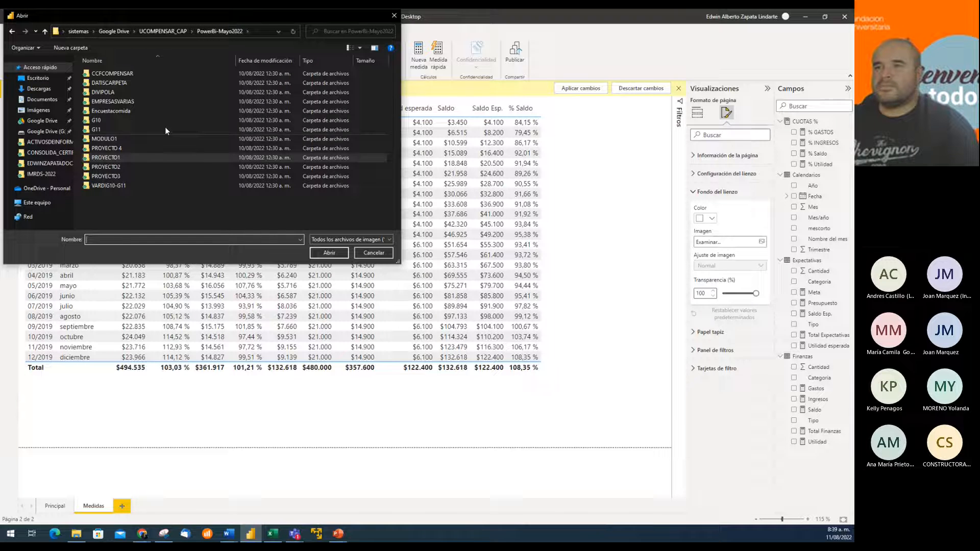
{"action": "double_click", "coordinate": [120, 149]}
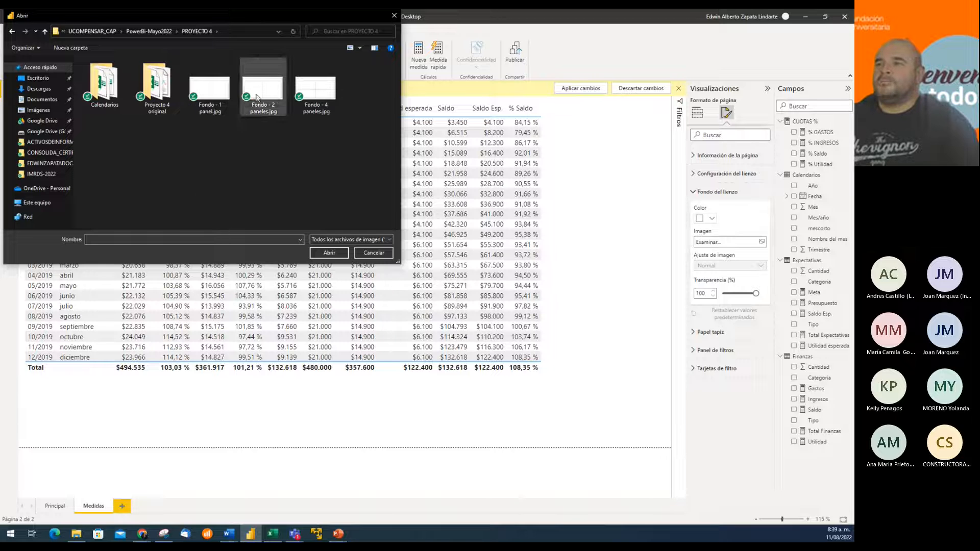
{"action": "left_click", "coordinate": [218, 92]}
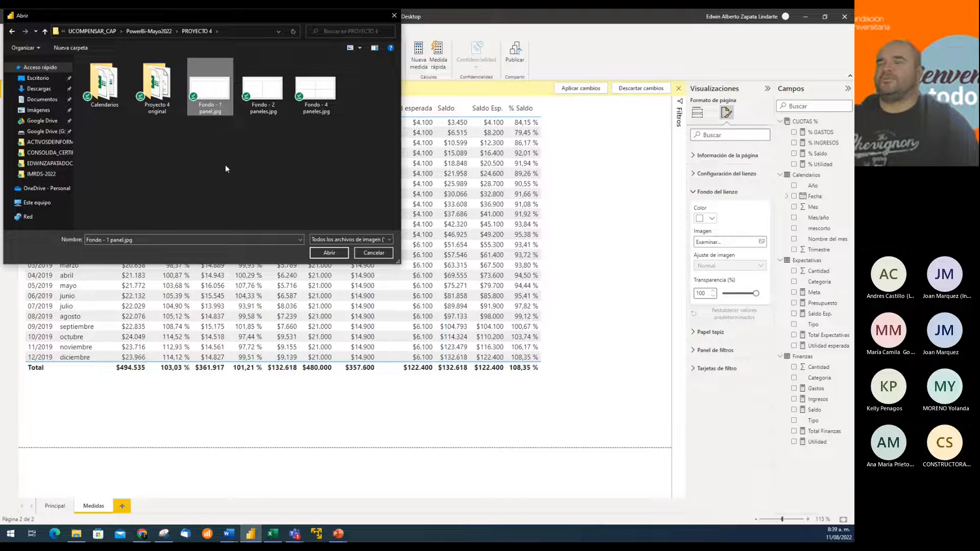
{"action": "left_click", "coordinate": [329, 254]}
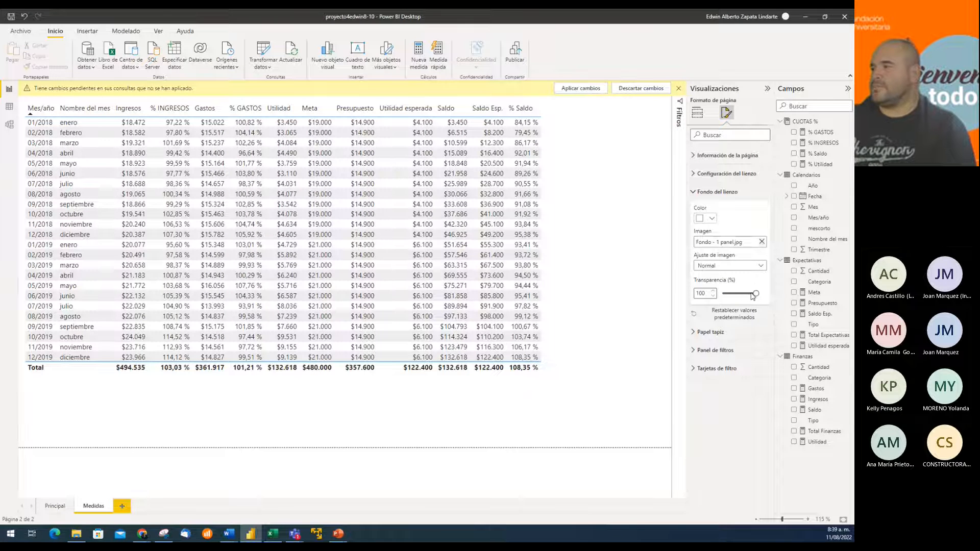
{"action": "left_click_drag", "start_coordinate": [754, 293], "coordinate": [723, 295]}
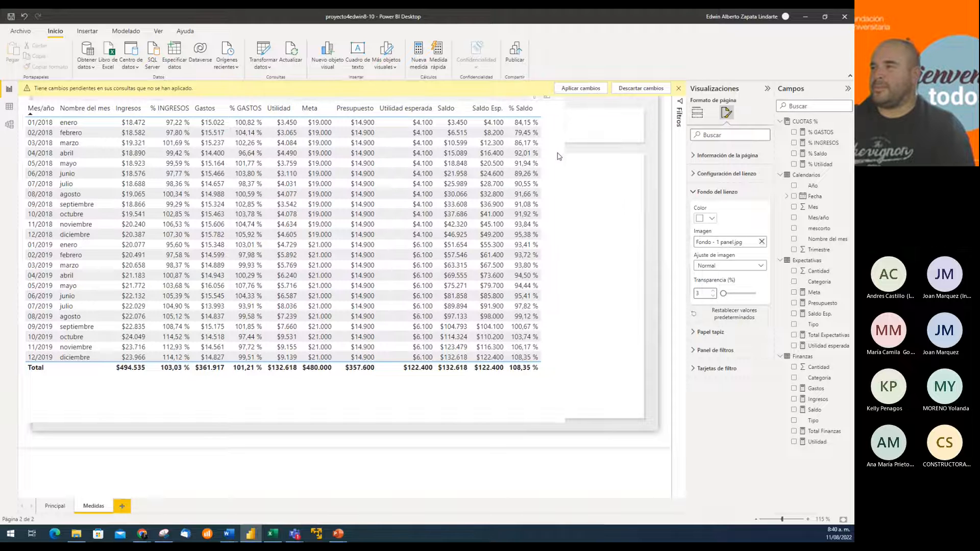
Step: Move the table visual lower on the Medidas page and turn off its background
{"action": "left_click", "coordinate": [585, 174]}
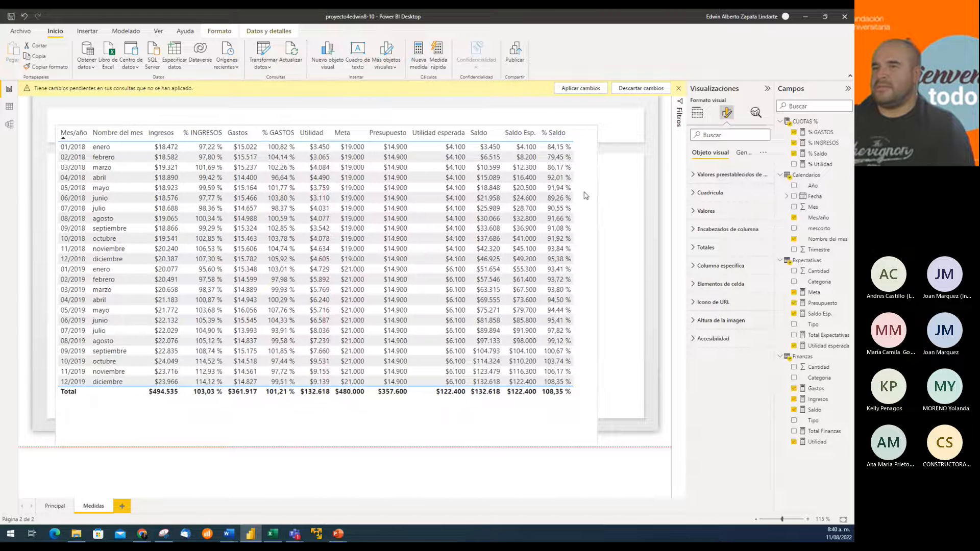
{"action": "left_click_drag", "start_coordinate": [586, 195], "coordinate": [580, 199]}
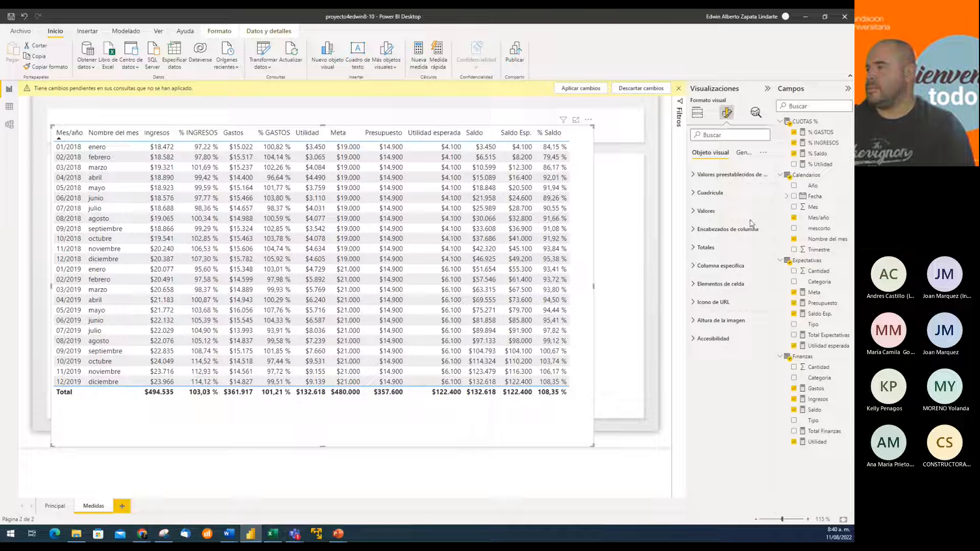
{"action": "left_click", "coordinate": [740, 176]}
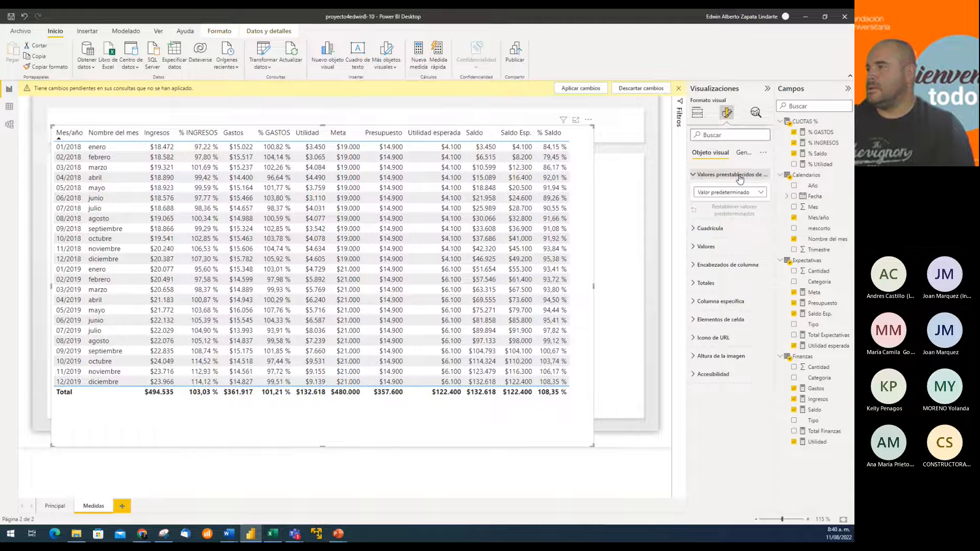
{"action": "left_click", "coordinate": [740, 175]}
{"action": "left_click", "coordinate": [744, 153]}
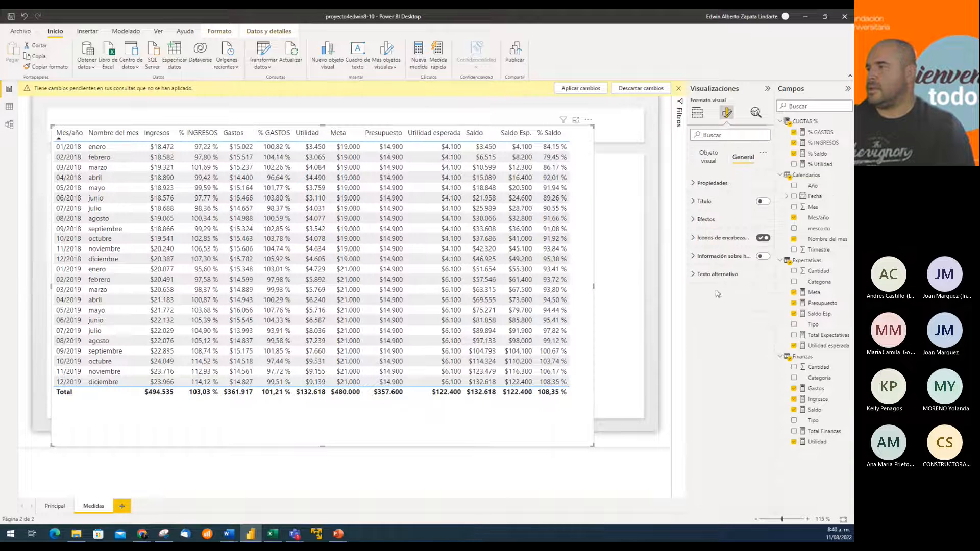
{"action": "left_click", "coordinate": [706, 219]}
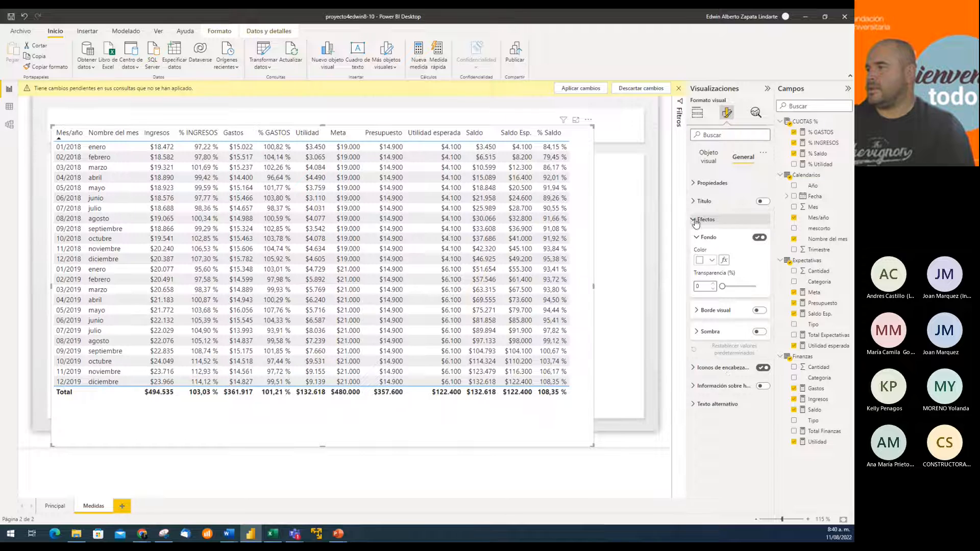
{"action": "left_click", "coordinate": [759, 237]}
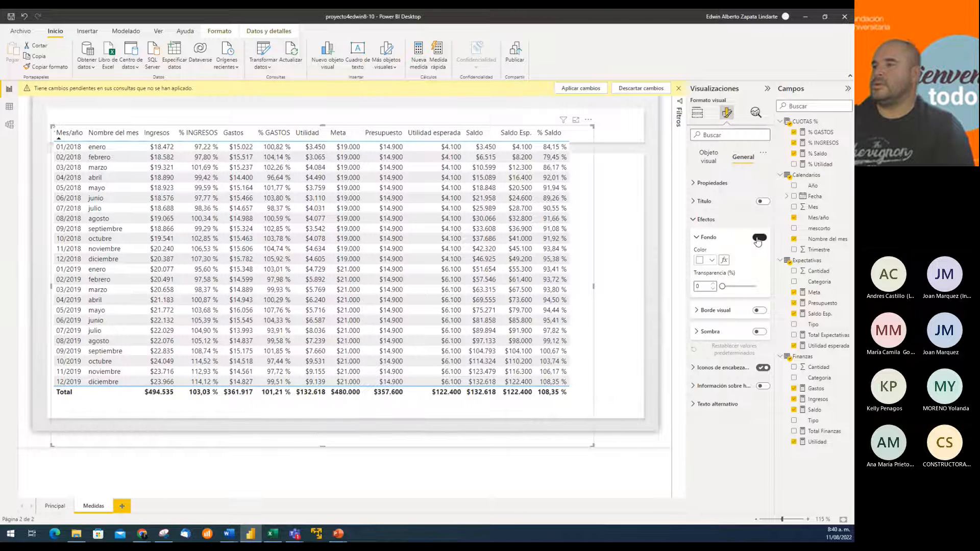
{"action": "left_click", "coordinate": [759, 238]}
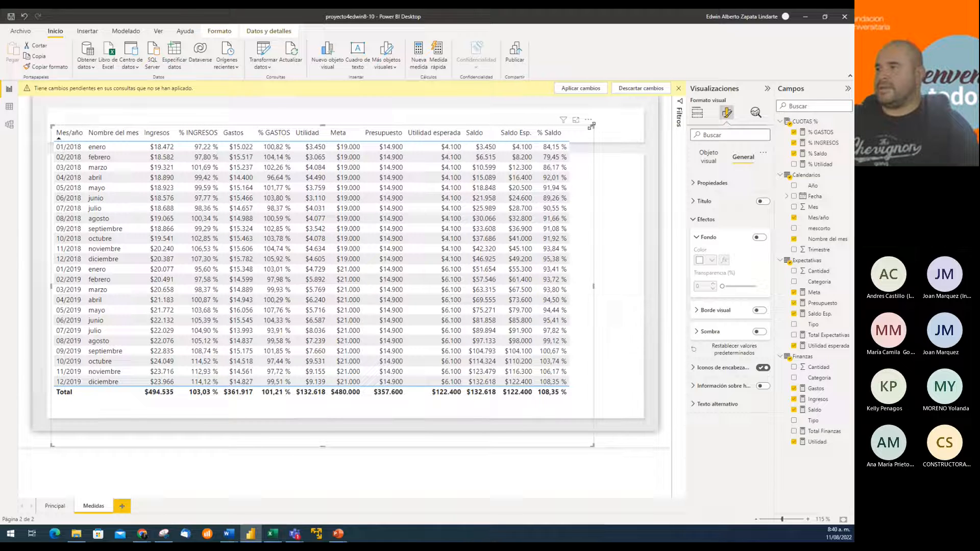
Step: Resize the table visual so that it fits inside the background's large lower panel
{"action": "left_click_drag", "start_coordinate": [591, 126], "coordinate": [589, 158]}
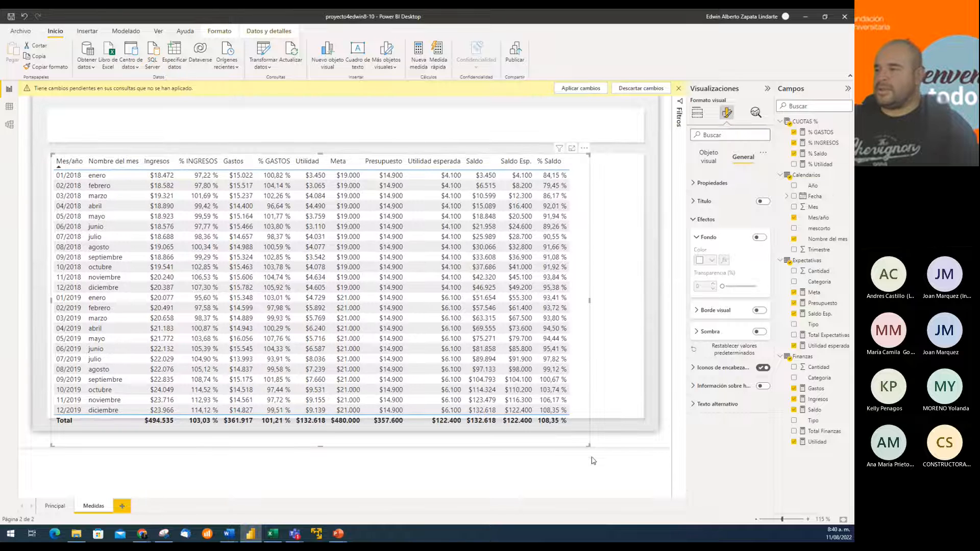
{"action": "left_click_drag", "start_coordinate": [591, 448], "coordinate": [582, 413]}
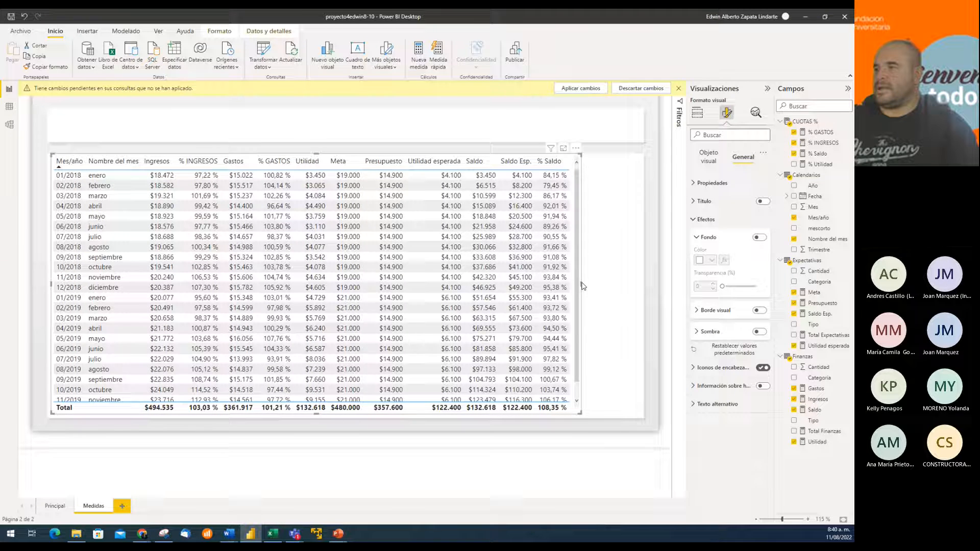
{"action": "left_click_drag", "start_coordinate": [581, 287], "coordinate": [637, 288]}
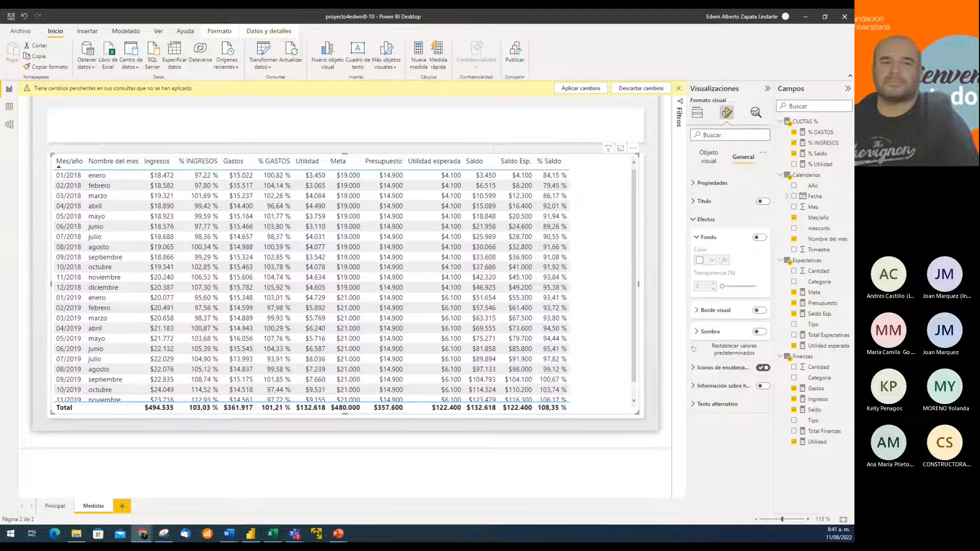
{"action": "left_click", "coordinate": [294, 124]}
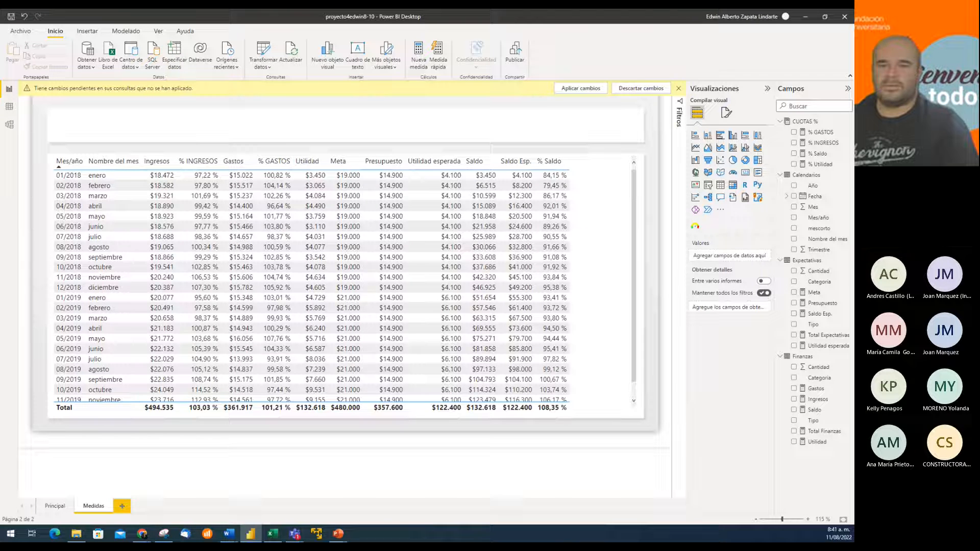
{"action": "left_click", "coordinate": [142, 534]}
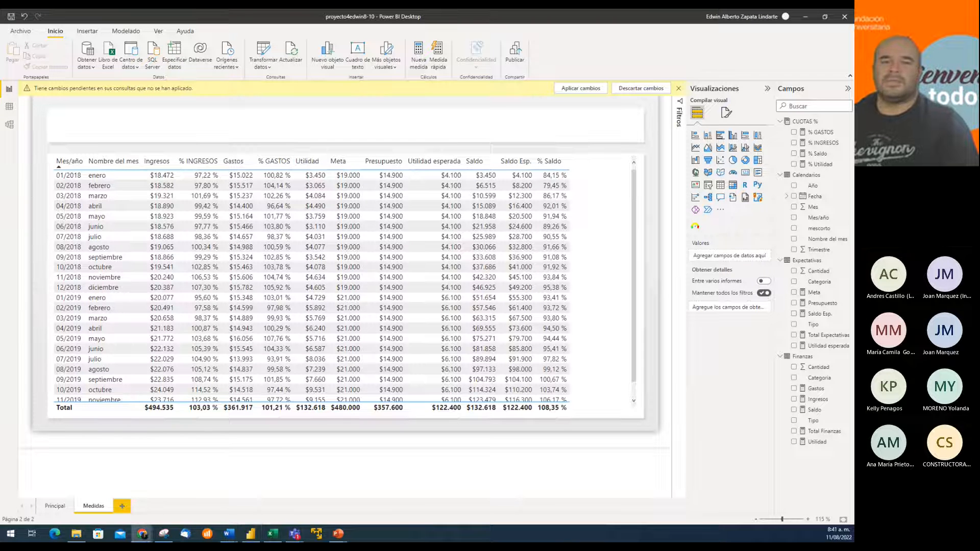
{"action": "left_click", "coordinate": [210, 101]}
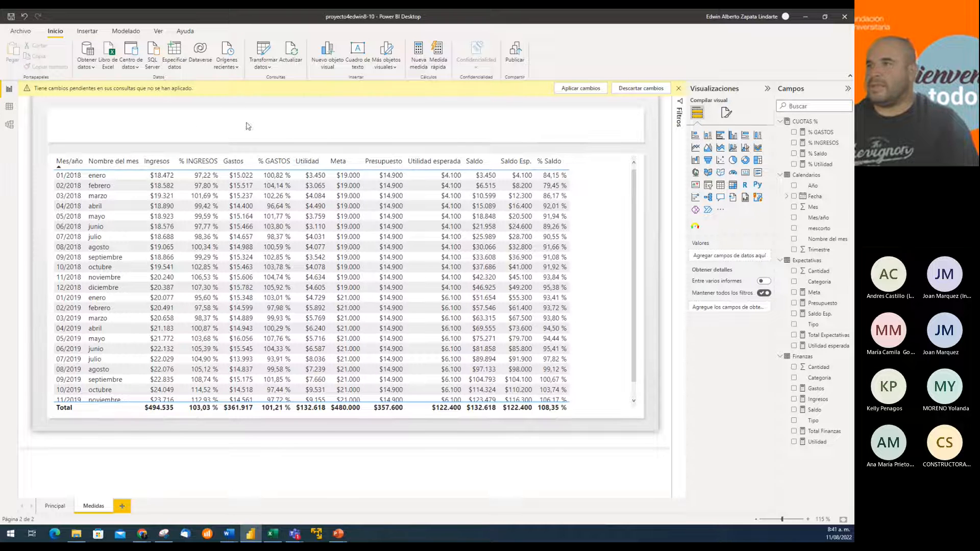
Step: Insert a text box on the Medidas page with the text COMPARATIVA DE MEDIDAS
{"action": "left_click", "coordinate": [356, 51]}
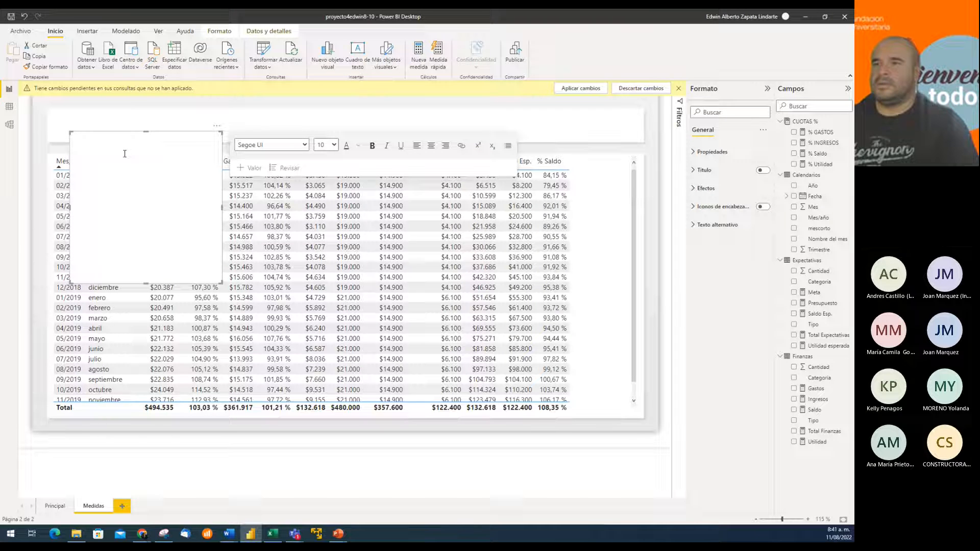
{"action": "left_click", "coordinate": [125, 154]}
{"action": "type", "text": "COMPA"}
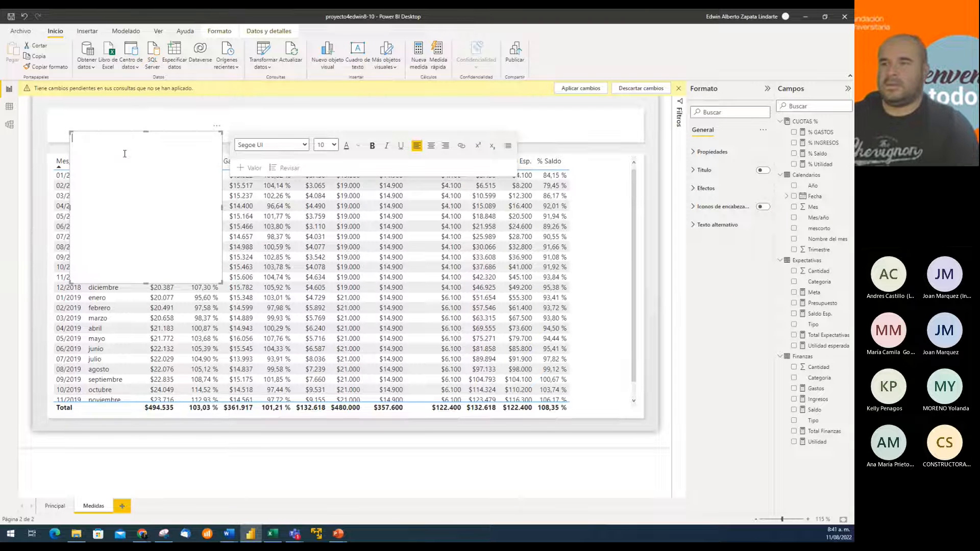
{"action": "type", "text": "RAT"}
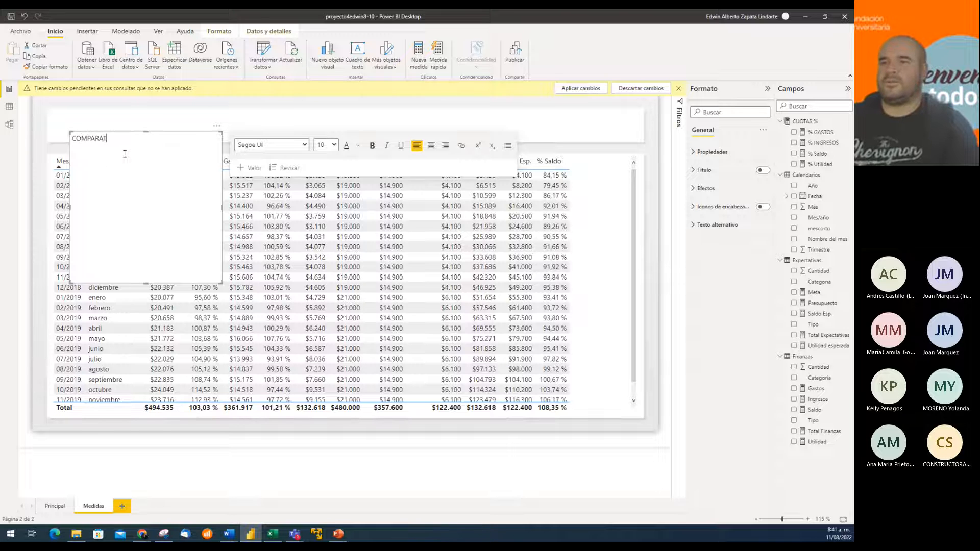
{"action": "type", "text": "IVA"}
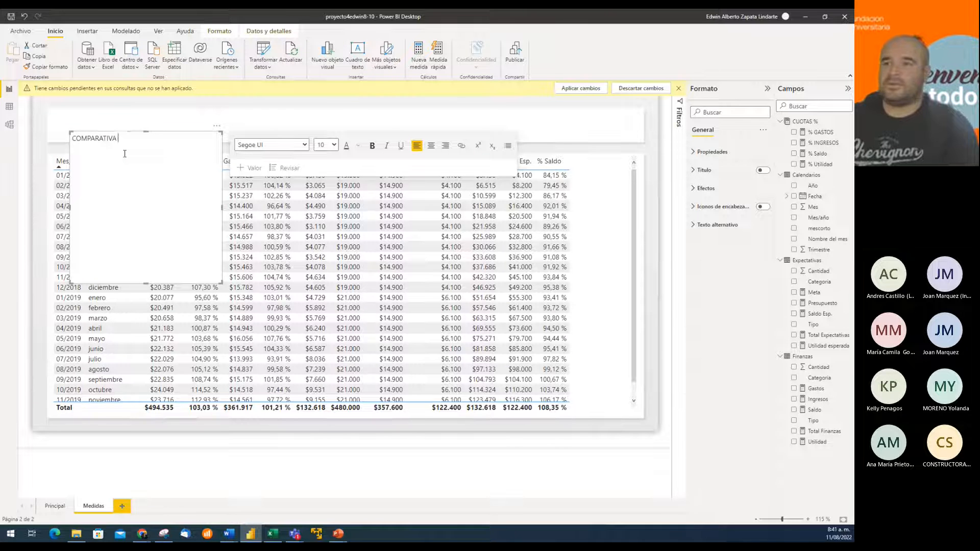
{"action": "type", "text": " DE MEDIDAS"}
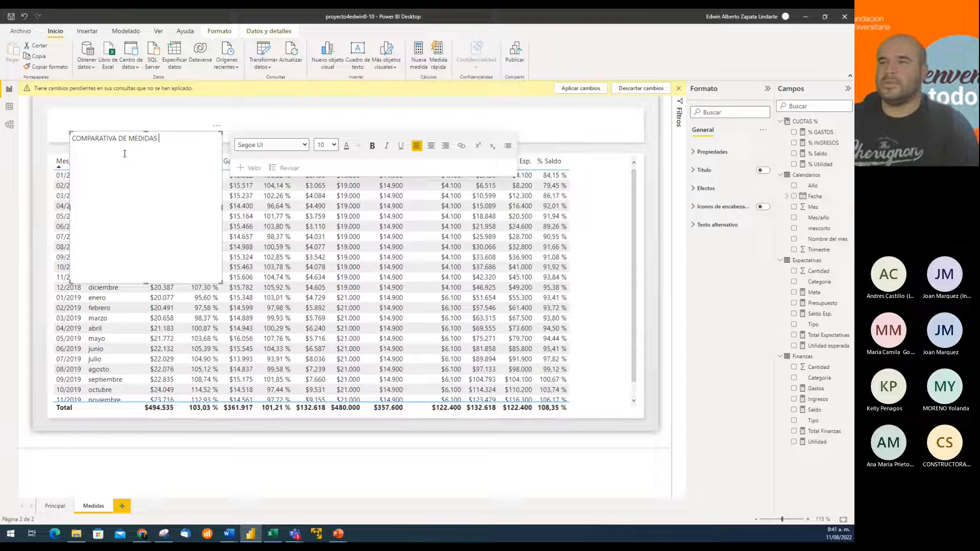
Step: Change the text box's title to COMPARATIVA DE GASTOS E INGRESOS POR MES
{"action": "key", "text": "BackSpace"}
{"action": "key", "text": "BackSpace"}
{"action": "key", "text": "BackSpace"}
{"action": "key", "text": "BackSpace"}
{"action": "key", "text": "BackSpace"}
{"action": "key", "text": "BackSpace"}
{"action": "key", "text": "BackSpace"}
{"action": "type", "text": "GA"}
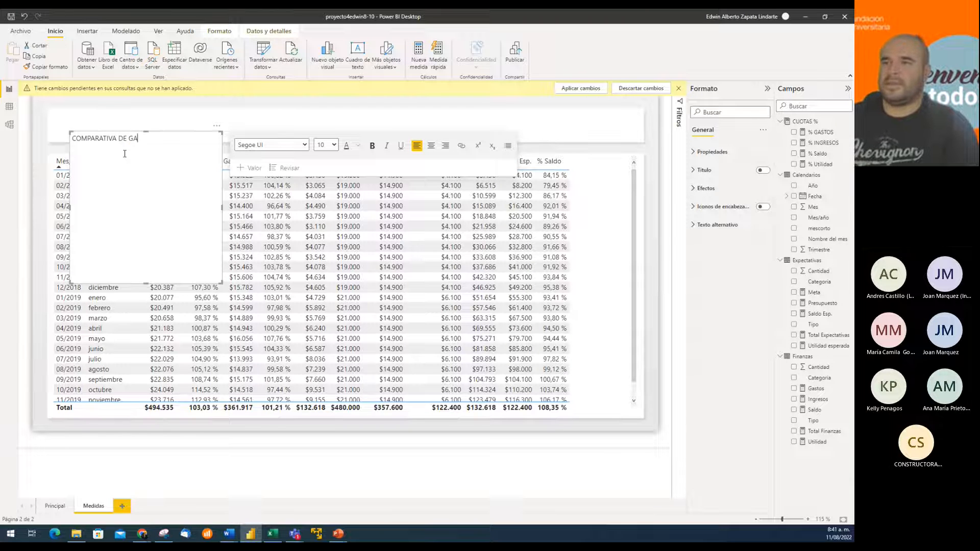
{"action": "type", "text": "STOS E INGRES"}
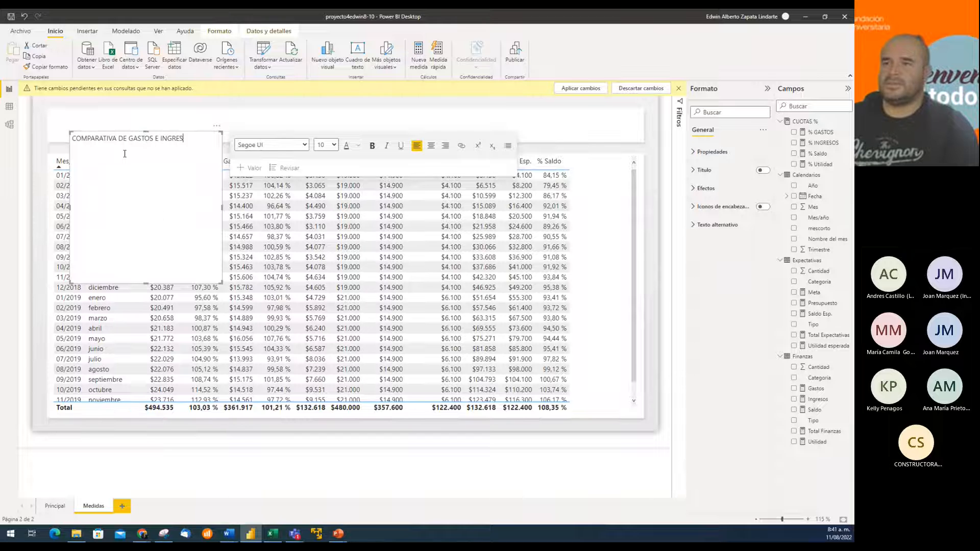
{"action": "type", "text": "OS POR MES"}
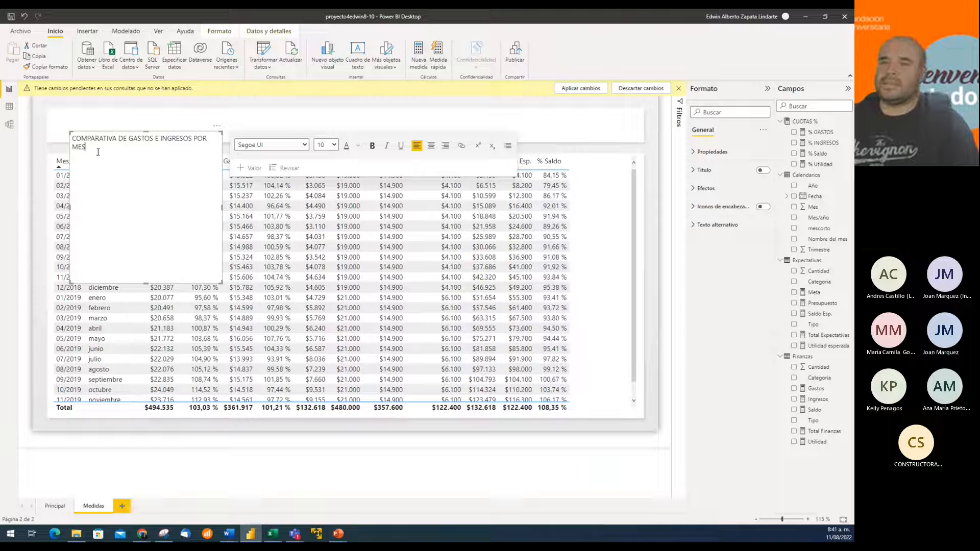
Step: Set the title's font size to 24 and fit its text box inside the background's narrow upper panel
{"action": "left_click_drag", "start_coordinate": [97, 151], "coordinate": [72, 138]}
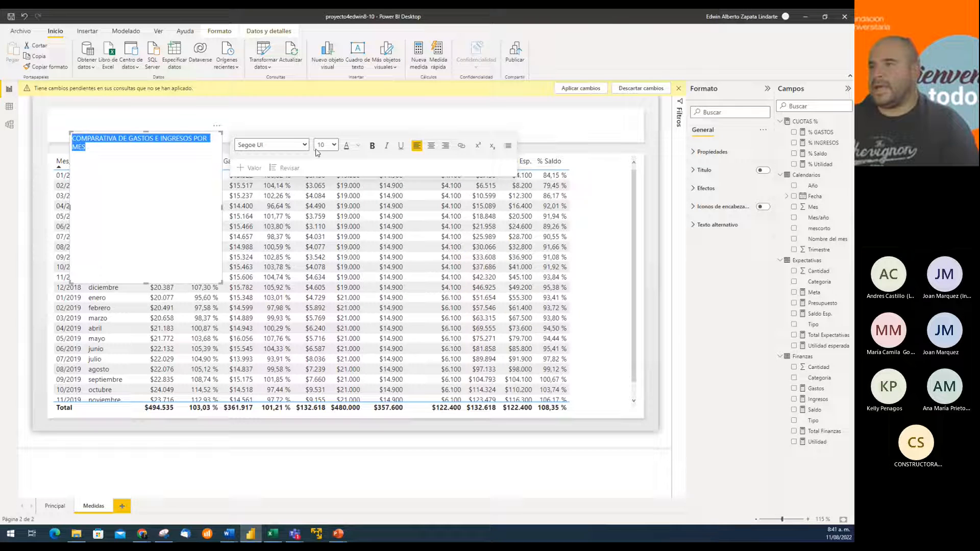
{"action": "left_click", "coordinate": [333, 146]}
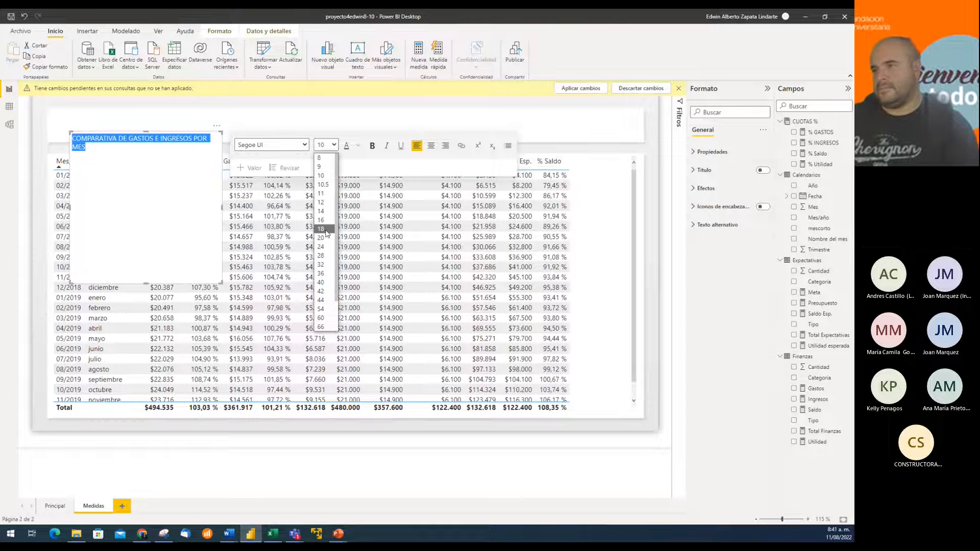
{"action": "left_click", "coordinate": [325, 247]}
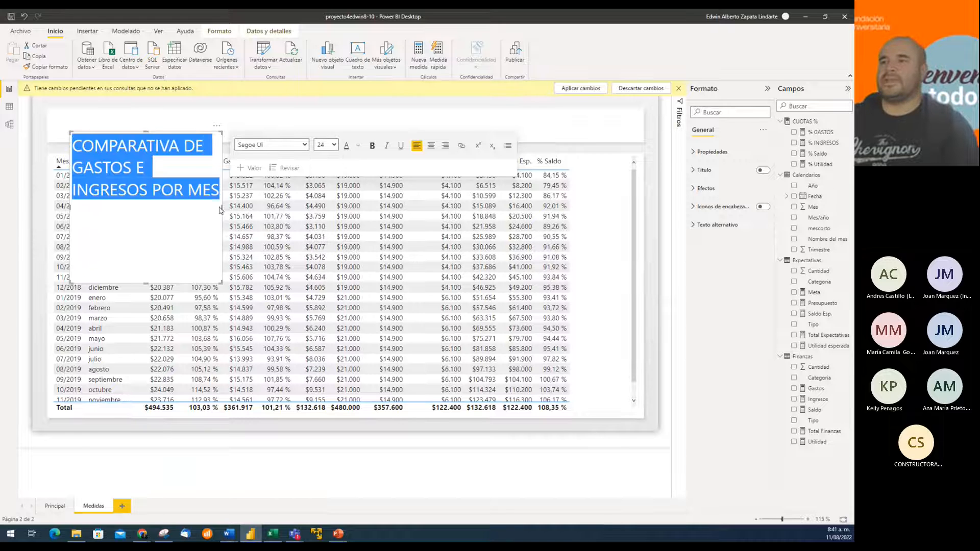
{"action": "left_click_drag", "start_coordinate": [222, 208], "coordinate": [452, 210]}
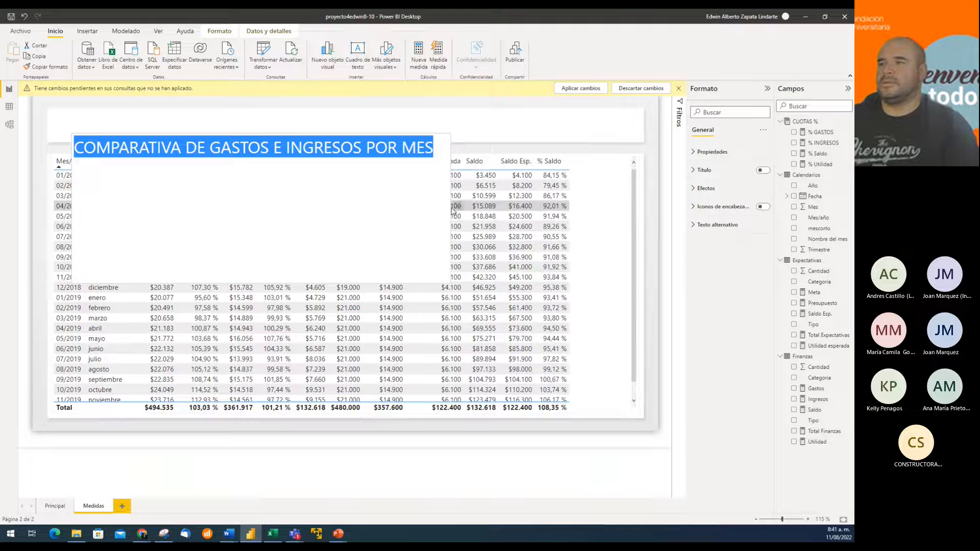
{"action": "left_click_drag", "start_coordinate": [259, 285], "coordinate": [356, 112]}
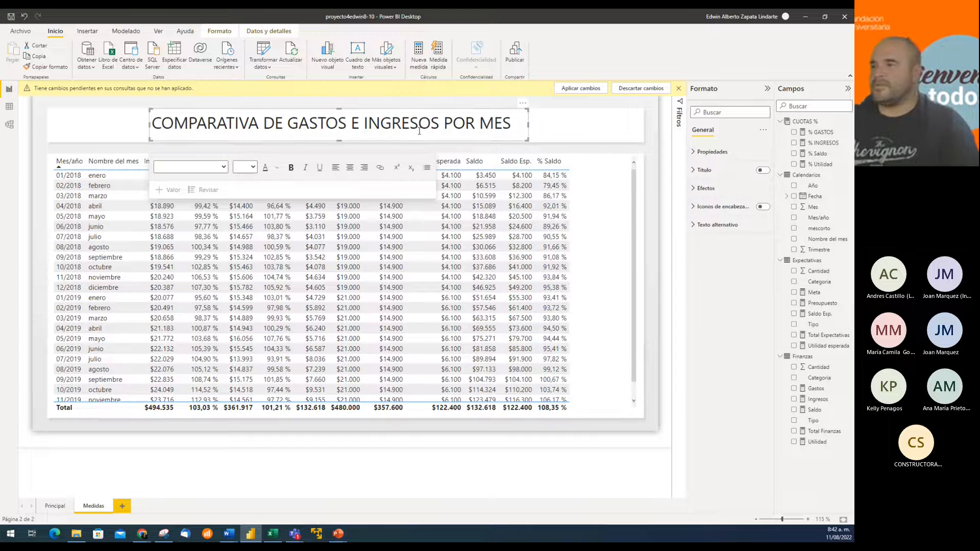
Step: Make the title bold and widen its text box so that the whole title fits on one line
{"action": "left_click", "coordinate": [292, 169]}
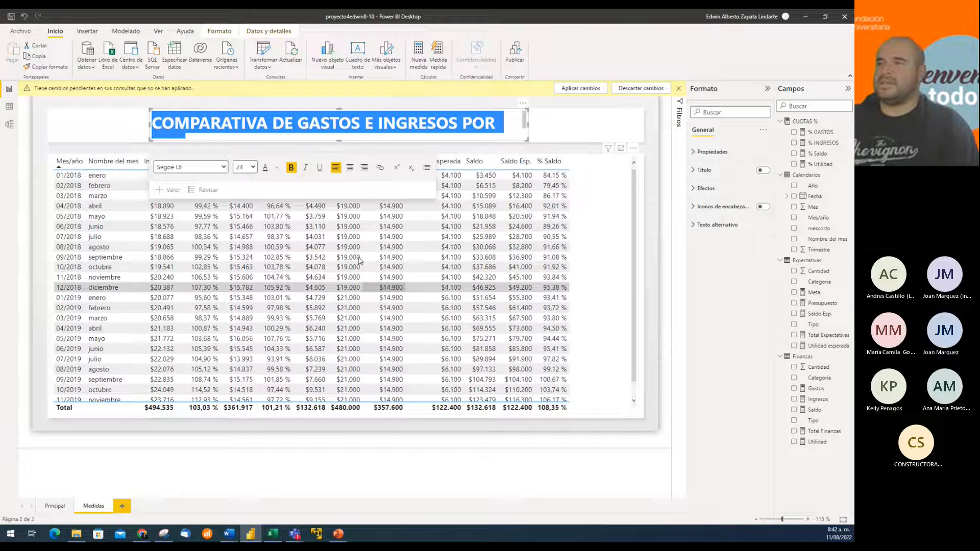
{"action": "left_click_drag", "start_coordinate": [527, 124], "coordinate": [554, 128]}
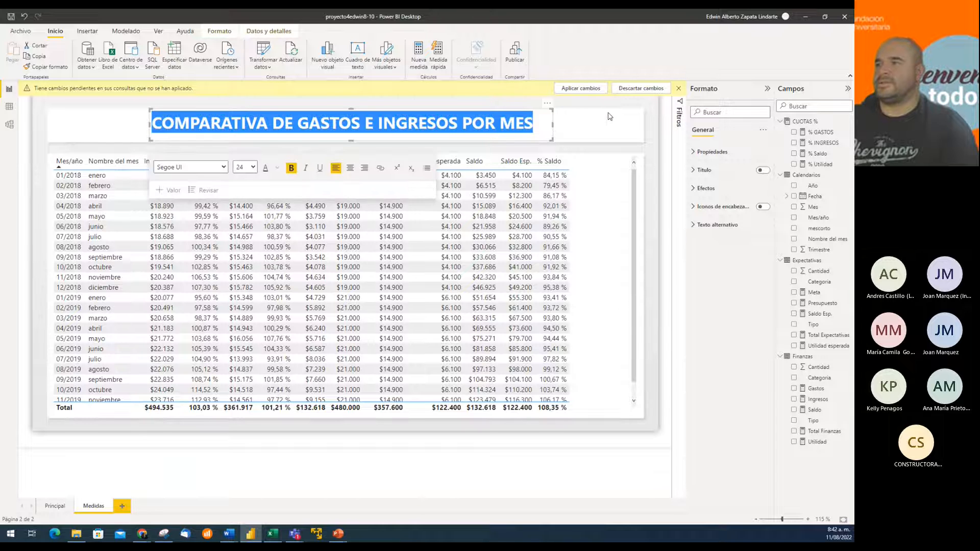
{"action": "left_click", "coordinate": [610, 121]}
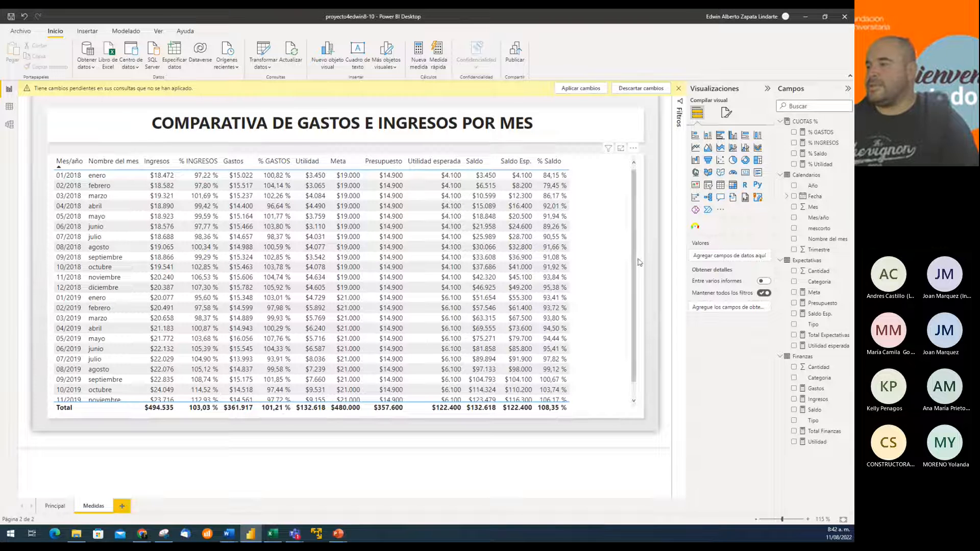
Step: Try the Mínimo style preset on the Medidas table, and apply the Encabezado en negrita preset instead
{"action": "left_click", "coordinate": [588, 162]}
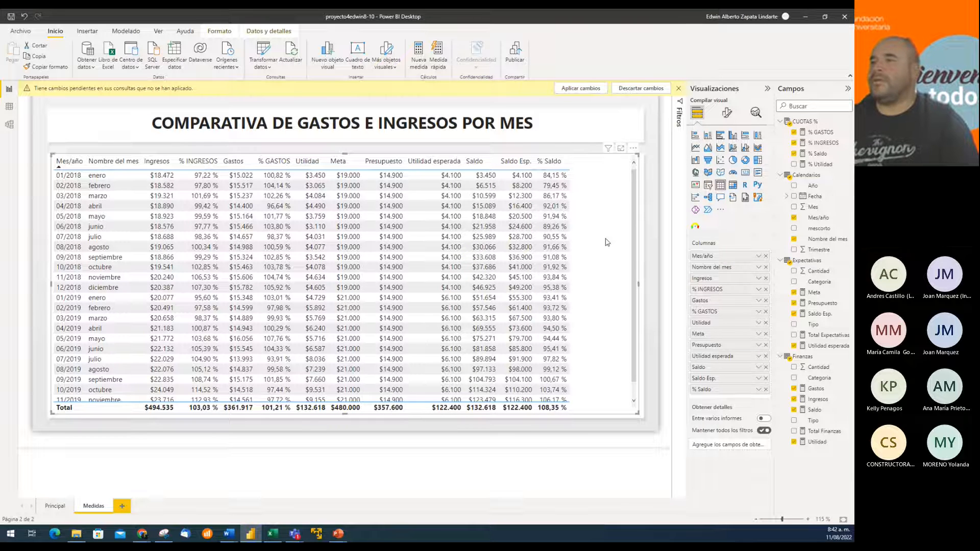
{"action": "left_click", "coordinate": [727, 114]}
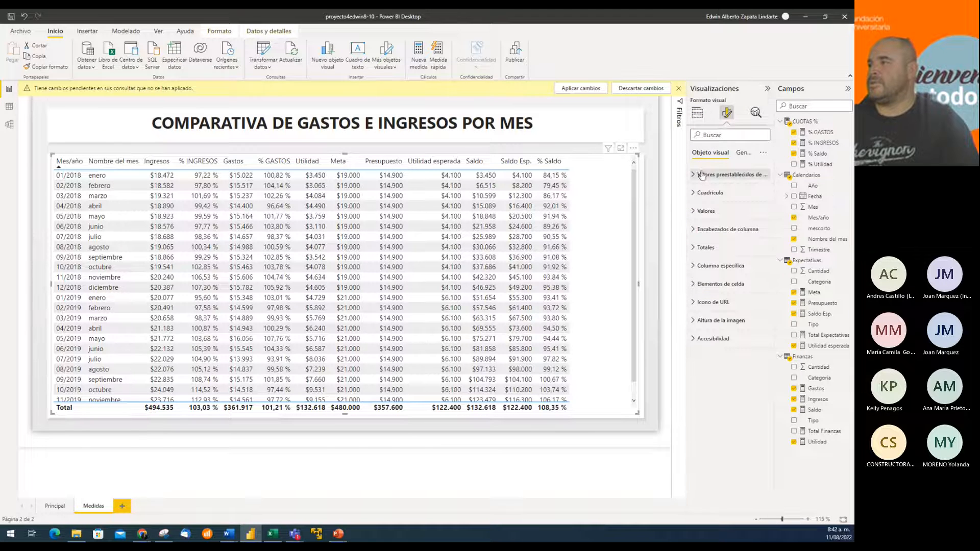
{"action": "left_click", "coordinate": [698, 176]}
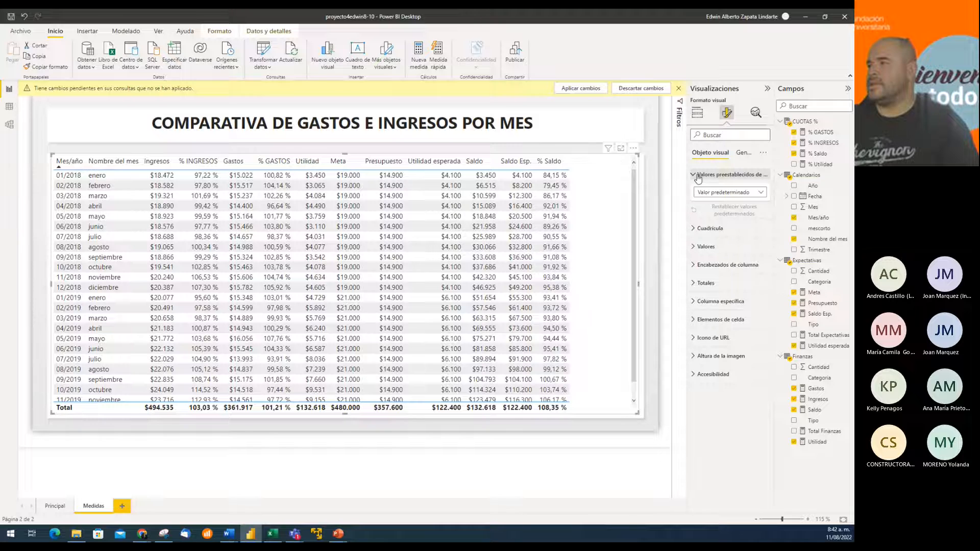
{"action": "left_click", "coordinate": [750, 193]}
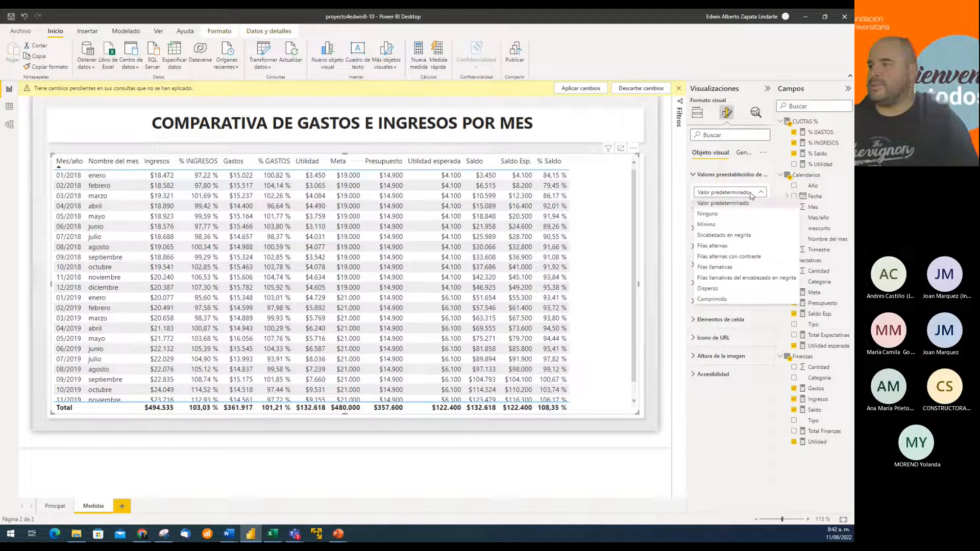
{"action": "left_click", "coordinate": [712, 227]}
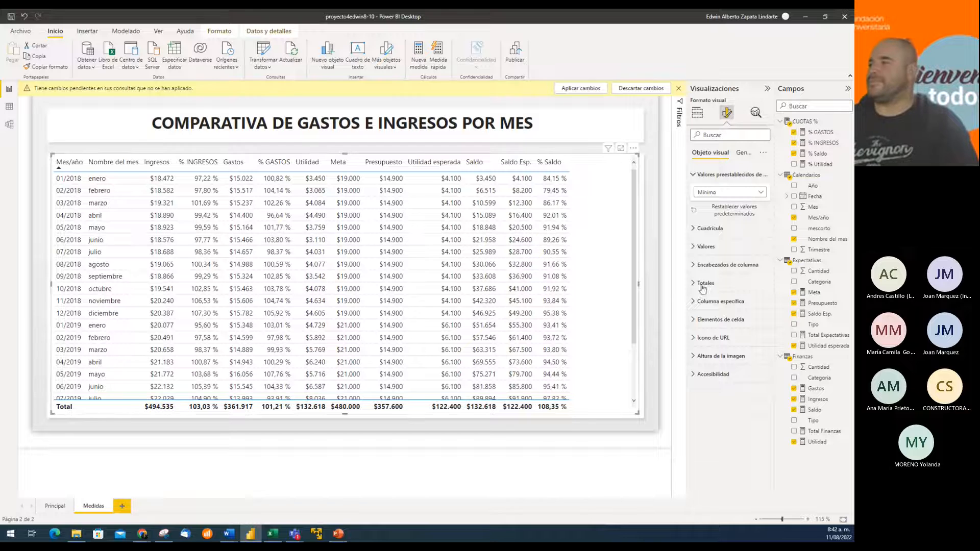
{"action": "left_click", "coordinate": [760, 193]}
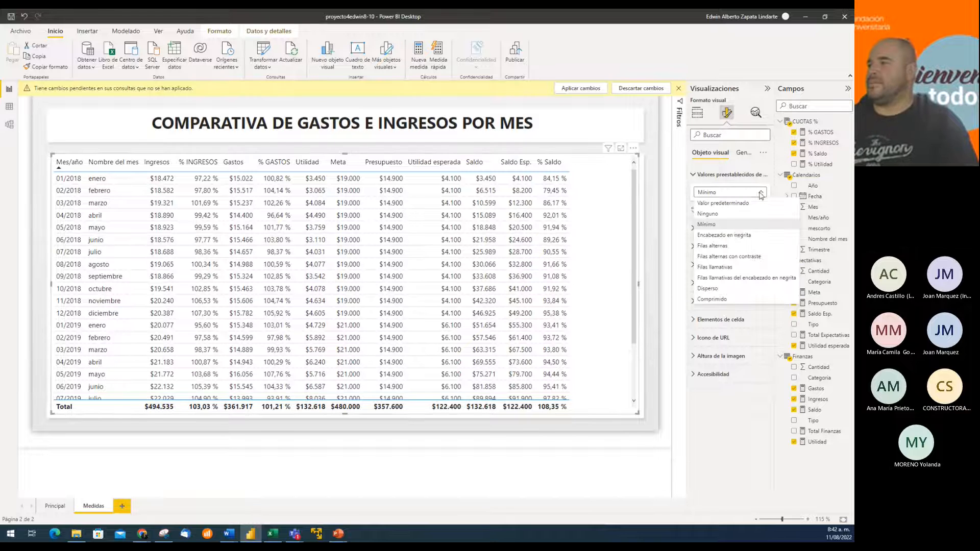
{"action": "left_click", "coordinate": [734, 240]}
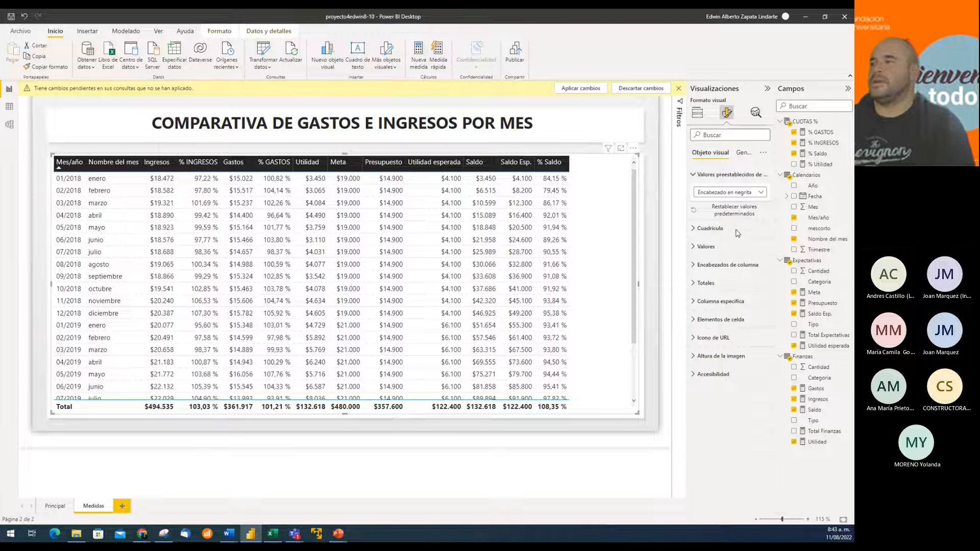
Step: Try the Filas llamativas and Filas alternas style presets on the table, and return to Encabezado en negrita
{"action": "left_click", "coordinate": [735, 193]}
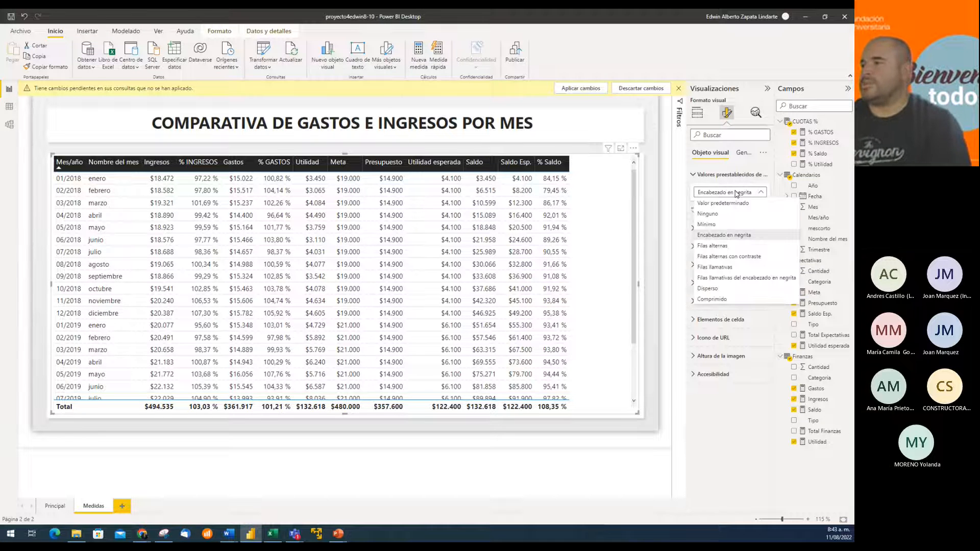
{"action": "left_click", "coordinate": [723, 268]}
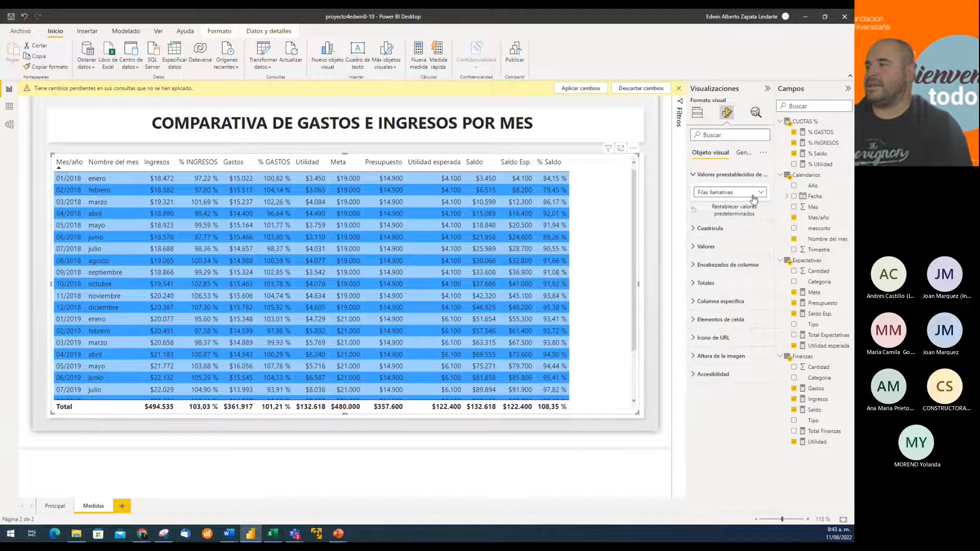
{"action": "left_click", "coordinate": [753, 193]}
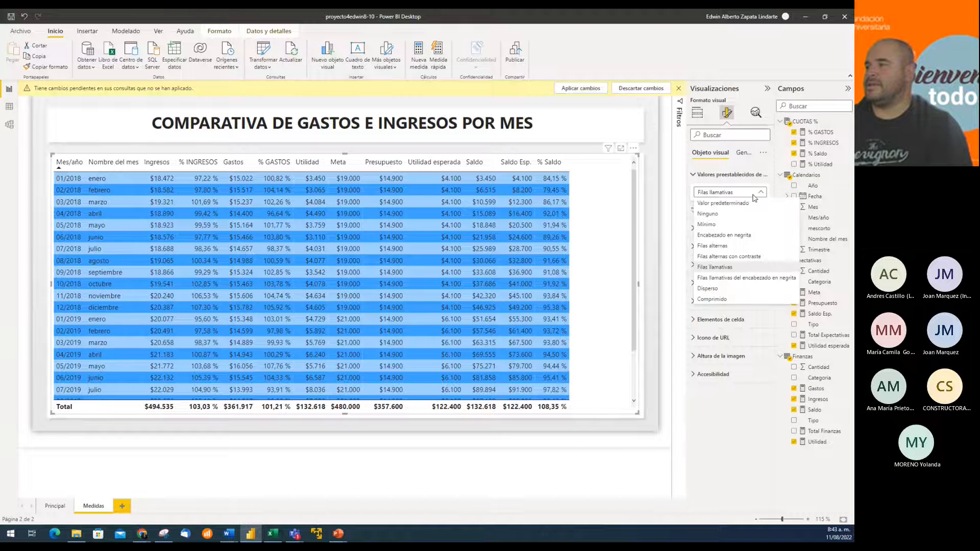
{"action": "left_click", "coordinate": [718, 247]}
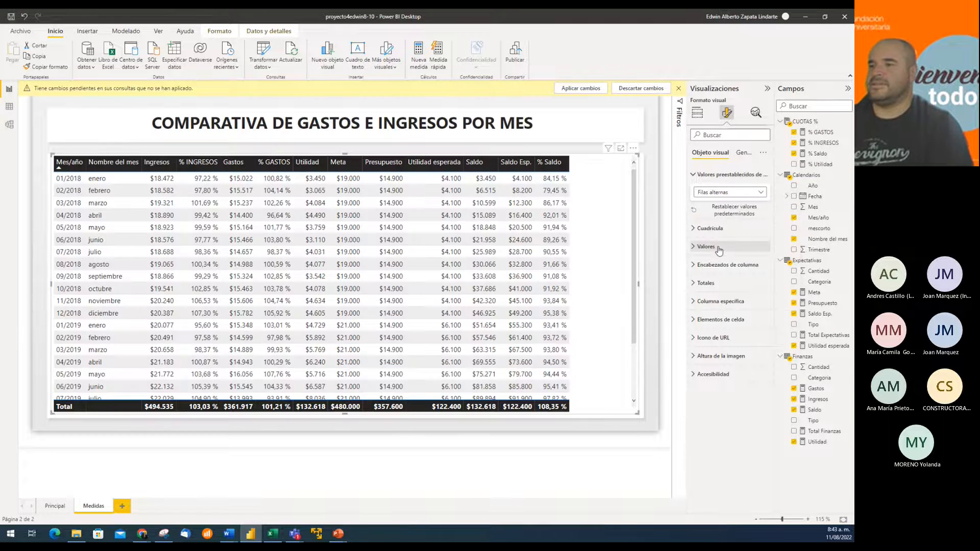
{"action": "left_click", "coordinate": [743, 192]}
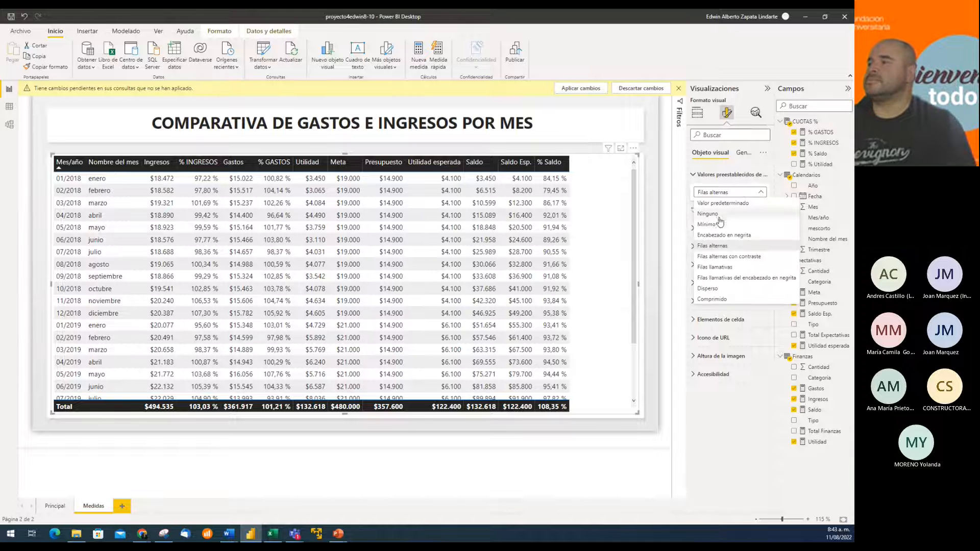
{"action": "left_click", "coordinate": [724, 236]}
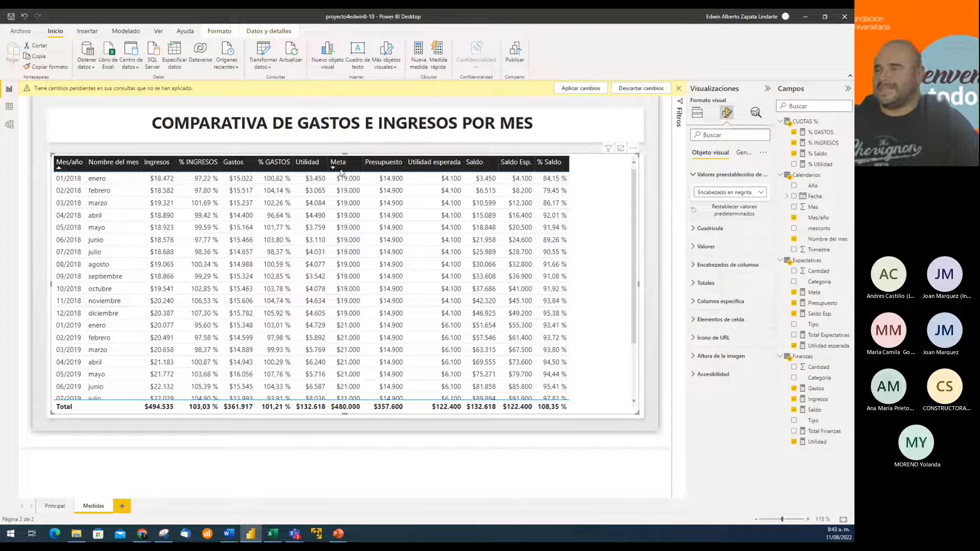
Step: Reorder the table's columns so that Meta follows Ingresos and Presupuesto follows Gastos
{"action": "left_click", "coordinate": [698, 115]}
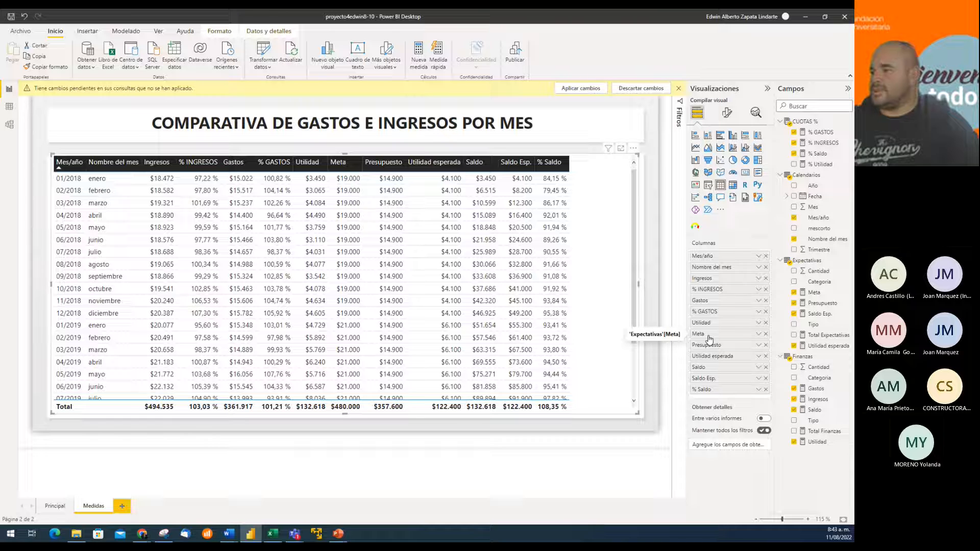
{"action": "left_click_drag", "start_coordinate": [710, 339], "coordinate": [711, 292]}
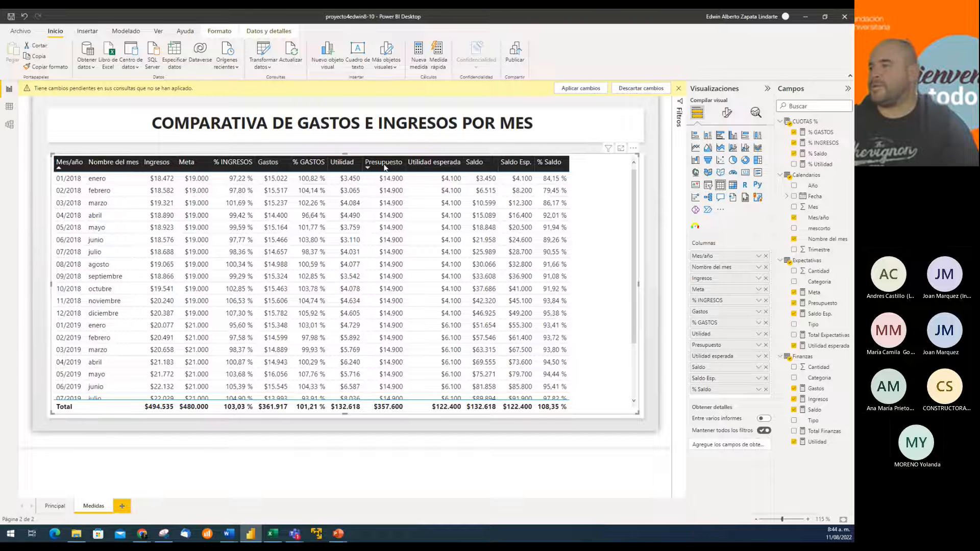
{"action": "left_click_drag", "start_coordinate": [727, 345], "coordinate": [728, 320]}
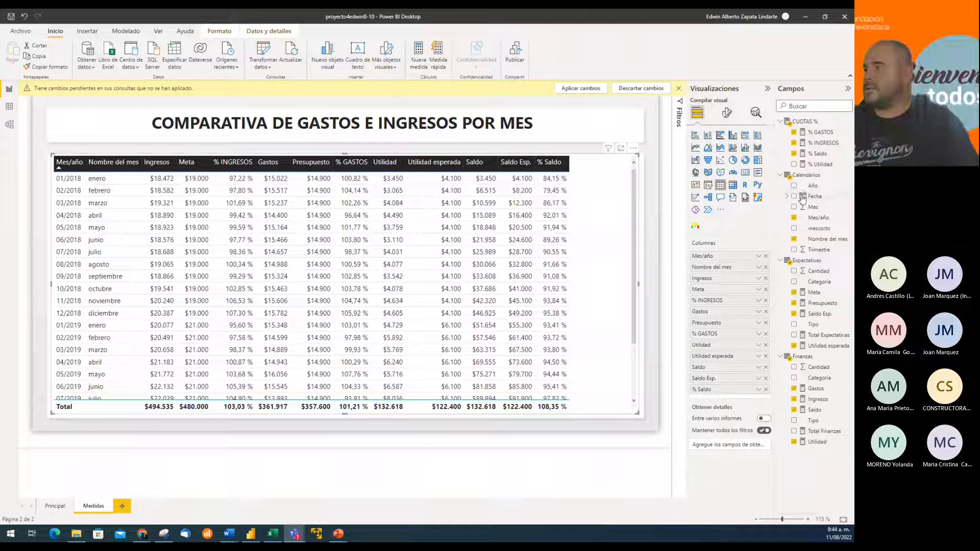
Step: Add % Utilidad to the table after Utilidad esperada, and narrow the Utilidad esperada column so that its header wraps
{"action": "left_click_drag", "start_coordinate": [782, 235], "coordinate": [739, 363]}
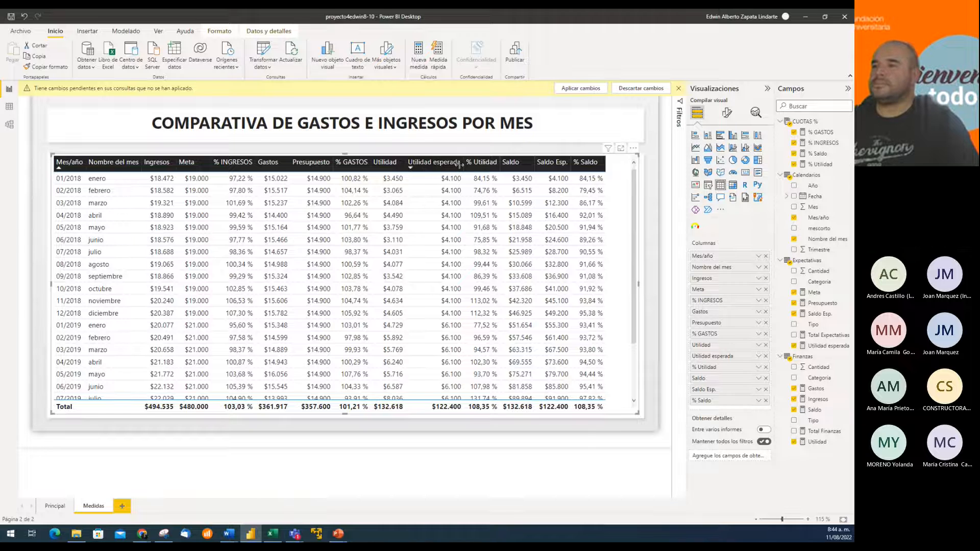
{"action": "left_click_drag", "start_coordinate": [460, 165], "coordinate": [455, 165]}
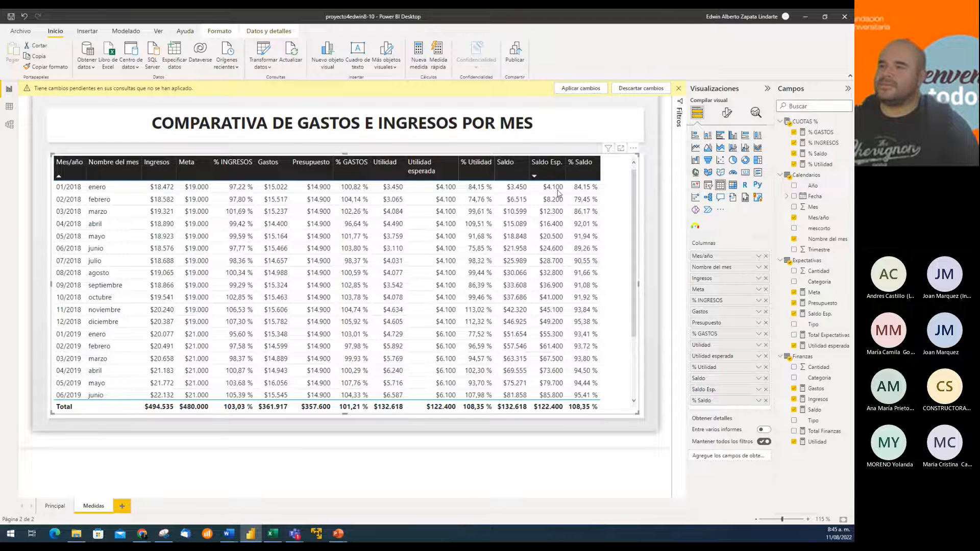
Step: Copy the % Utilidad gauge with its Utilidad card on the Principal page, and place the copies in the empty panel
{"action": "left_click", "coordinate": [55, 506]}
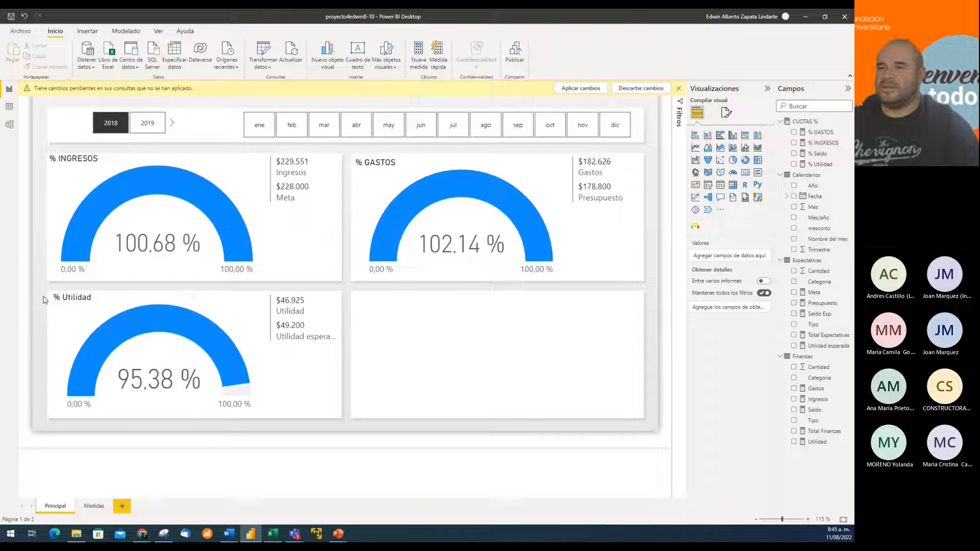
{"action": "left_click_drag", "start_coordinate": [42, 287], "coordinate": [375, 453]}
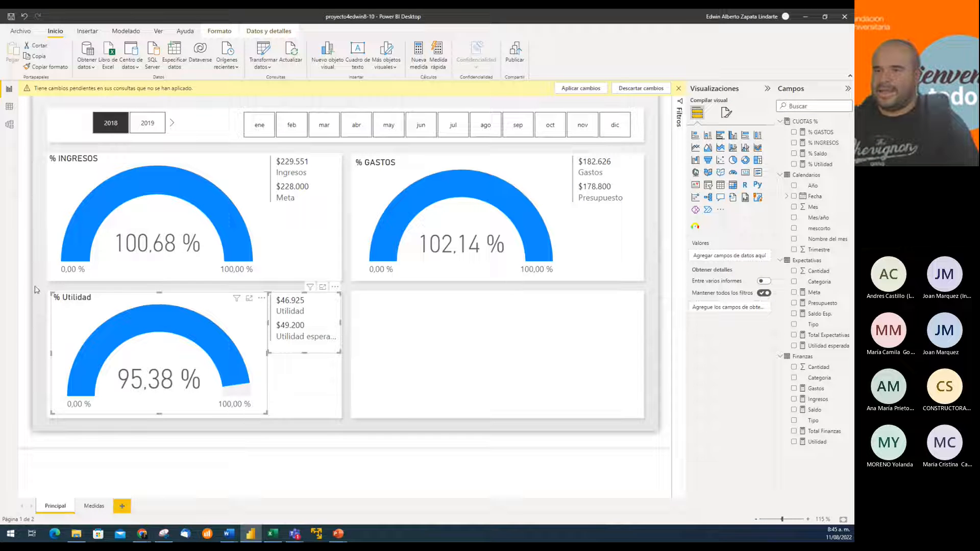
{"action": "left_click", "coordinate": [40, 311]}
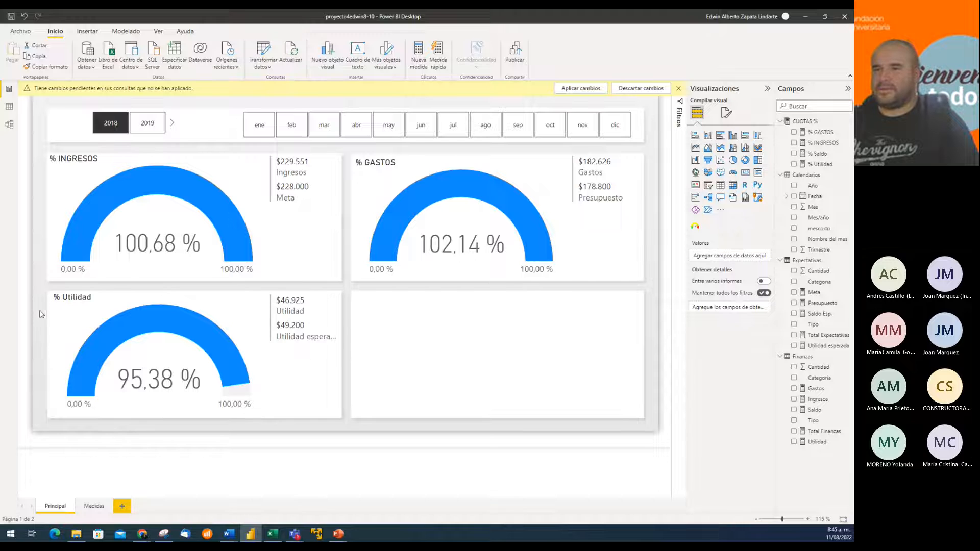
{"action": "left_click", "coordinate": [87, 313]}
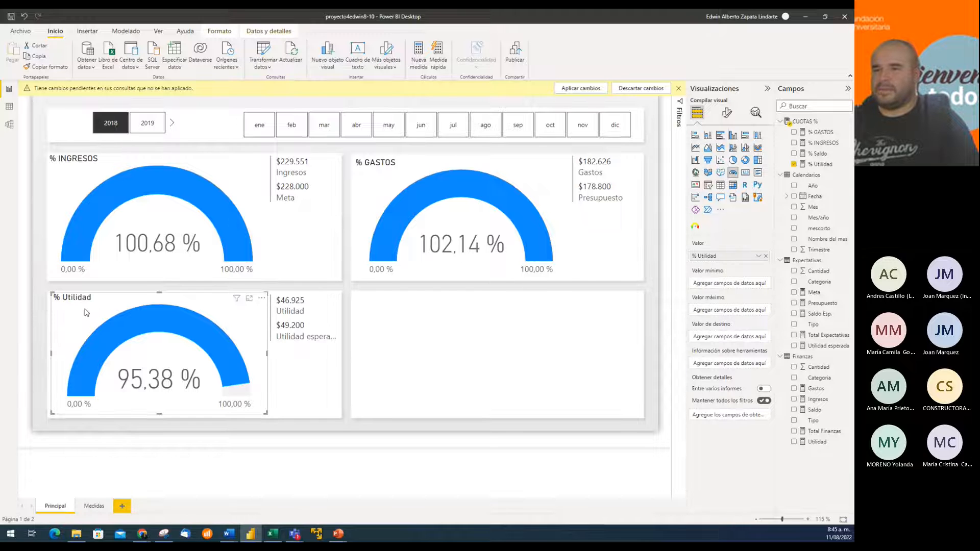
{"action": "left_click", "coordinate": [326, 310], "text": "ctrl"}
{"action": "left_click", "coordinate": [327, 398]}
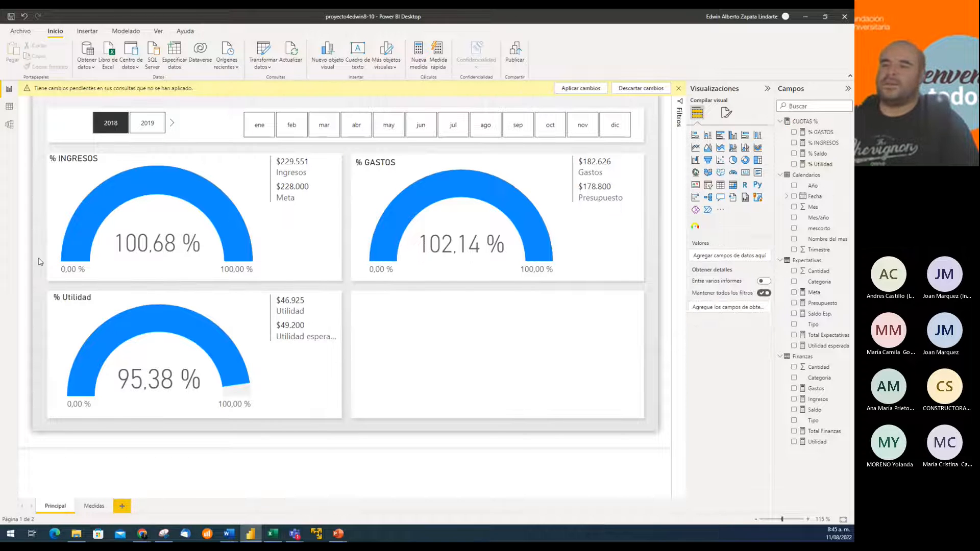
{"action": "left_click_drag", "start_coordinate": [28, 289], "coordinate": [360, 457]}
{"action": "mouse_move", "coordinate": [226, 363]}
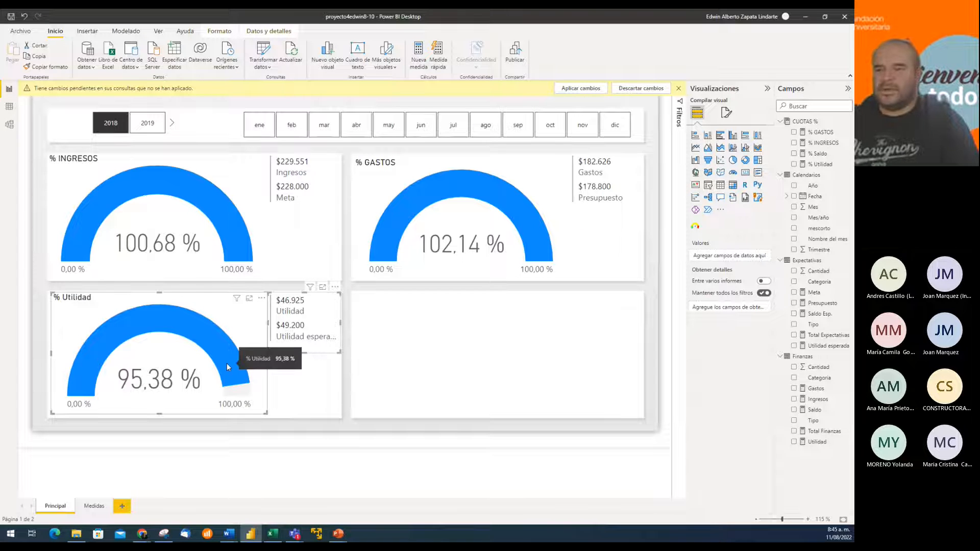
{"action": "left_click", "coordinate": [459, 370]}
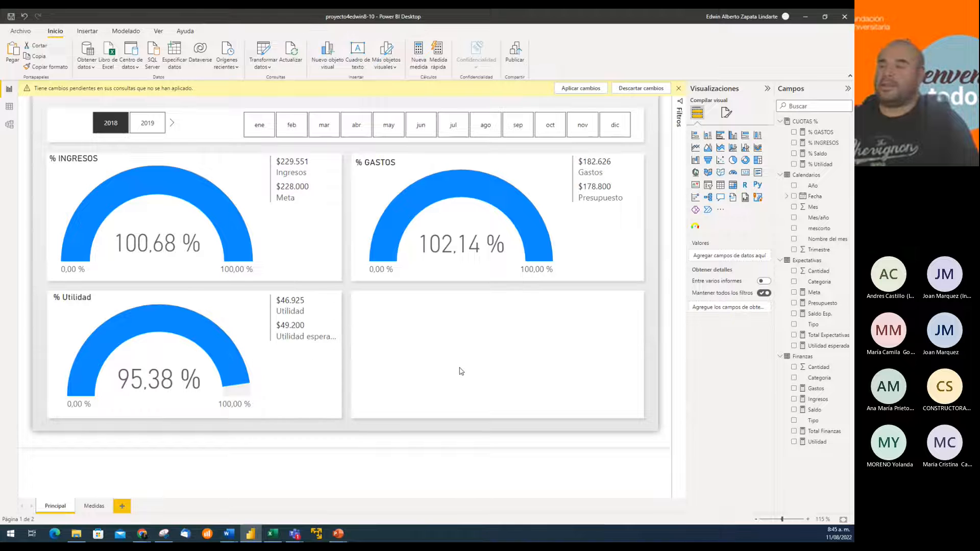
{"action": "key", "text": "ctrl+v"}
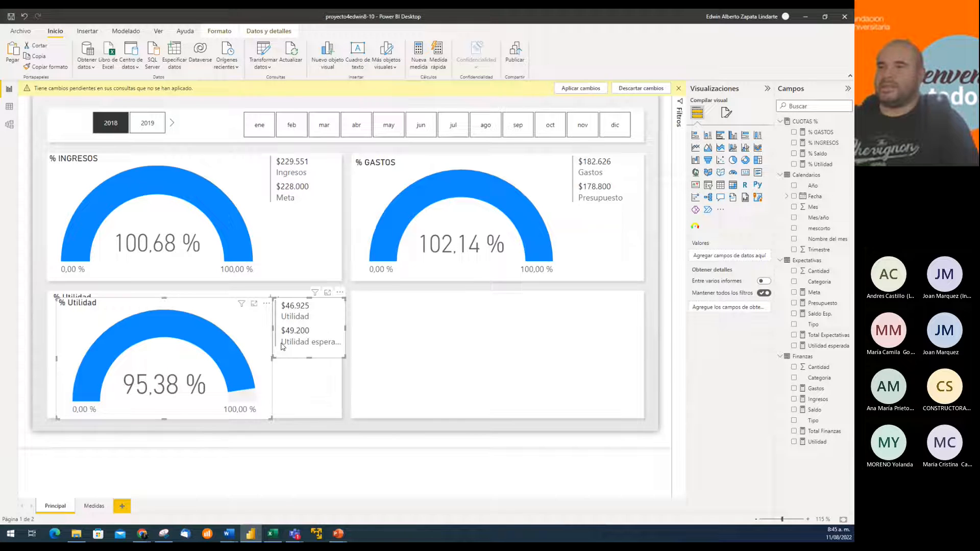
{"action": "left_click_drag", "start_coordinate": [224, 326], "coordinate": [517, 319]}
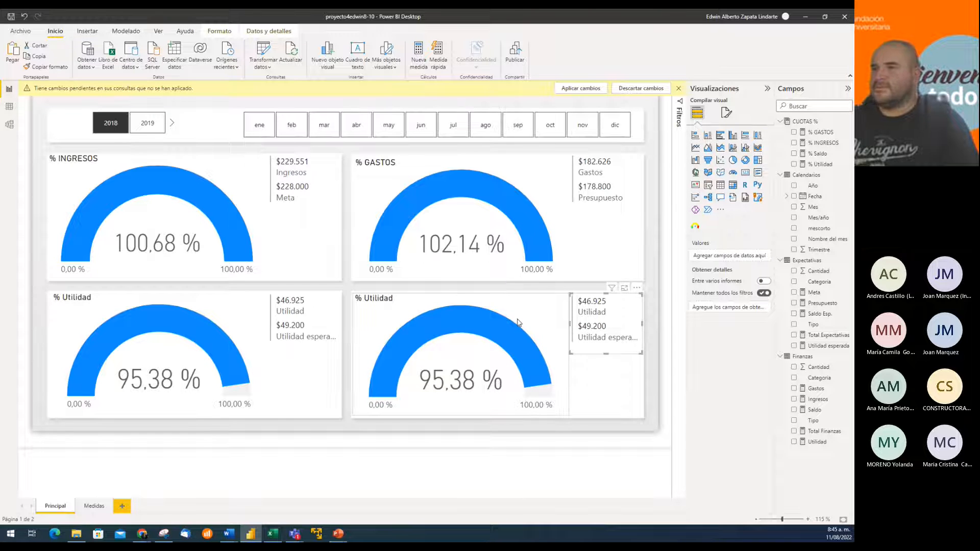
Step: Set the copied gauge's value to % Saldo, and replace the copied card's fields with Saldo and Saldo Esp
{"action": "left_click", "coordinate": [518, 321]}
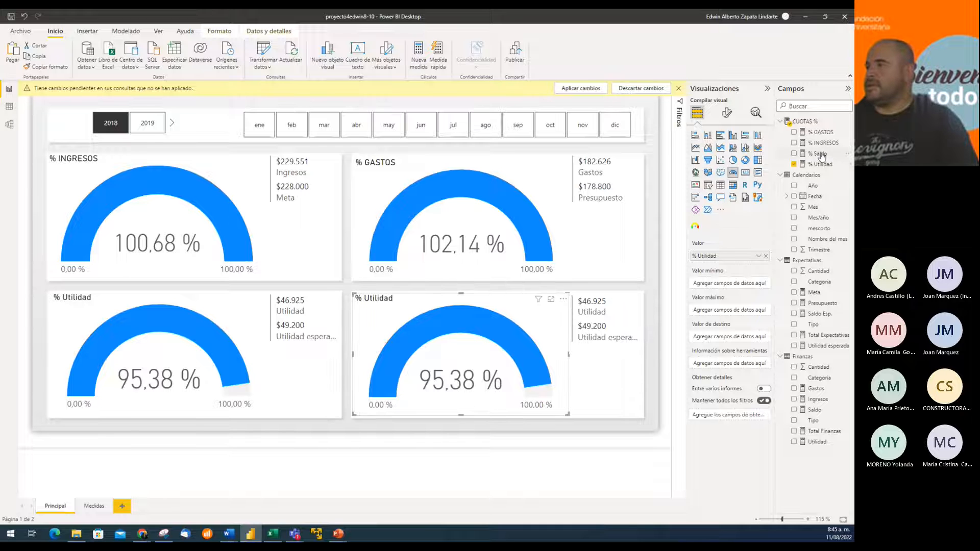
{"action": "left_click_drag", "start_coordinate": [821, 154], "coordinate": [740, 259]}
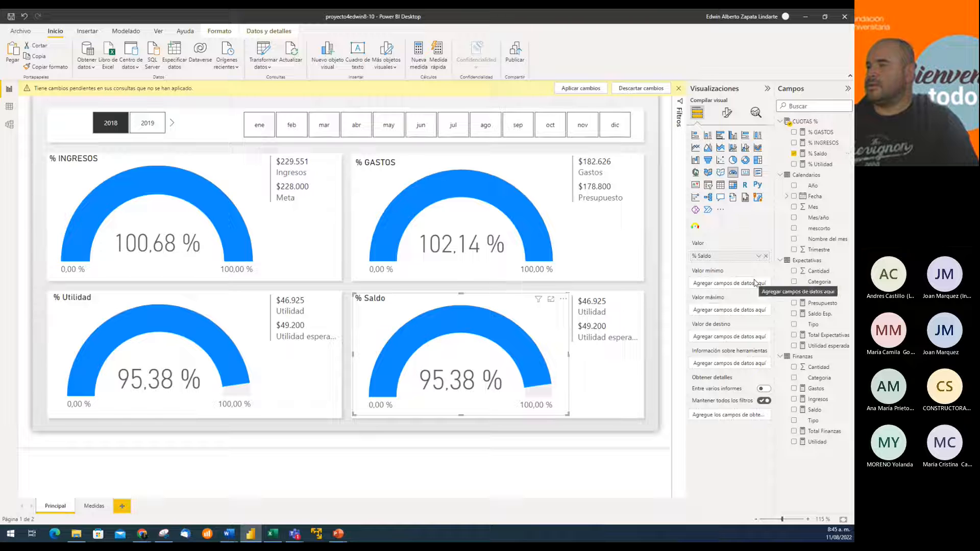
{"action": "left_click", "coordinate": [612, 313]}
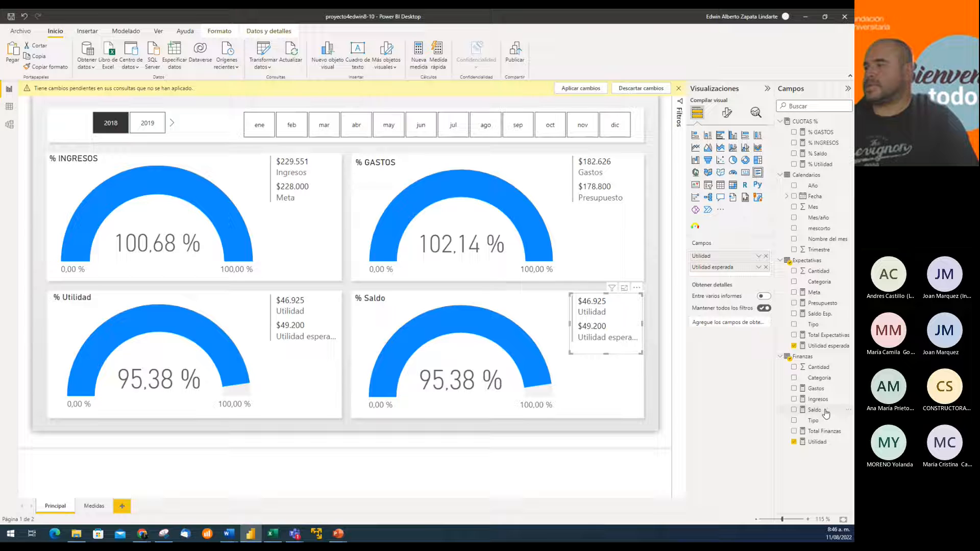
{"action": "left_click_drag", "start_coordinate": [826, 413], "coordinate": [720, 255]}
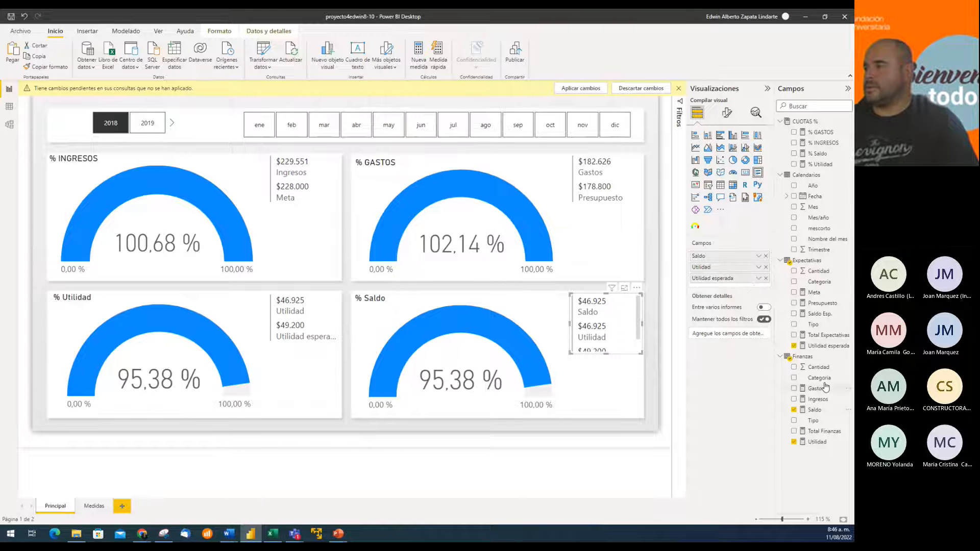
{"action": "left_click_drag", "start_coordinate": [819, 314], "coordinate": [736, 266]}
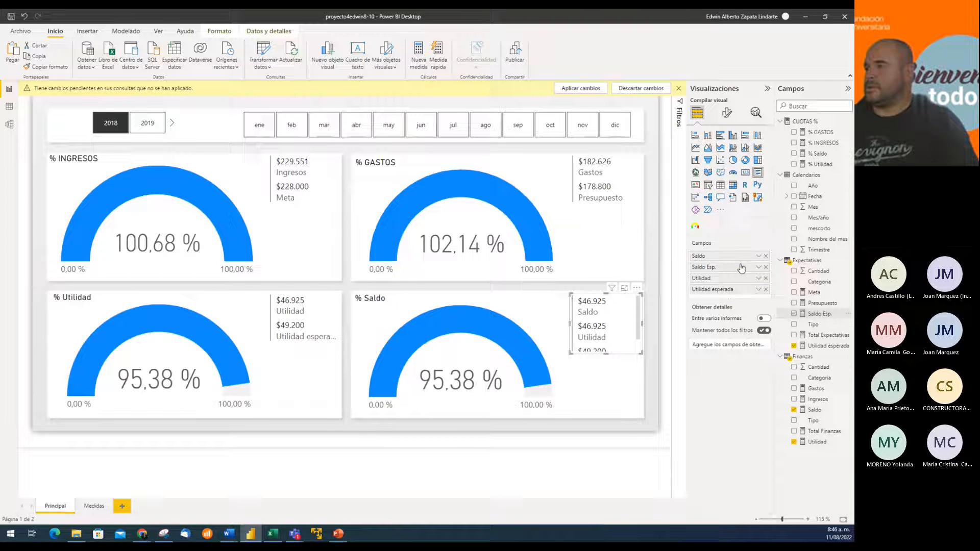
{"action": "left_click", "coordinate": [766, 278]}
{"action": "left_click", "coordinate": [766, 278]}
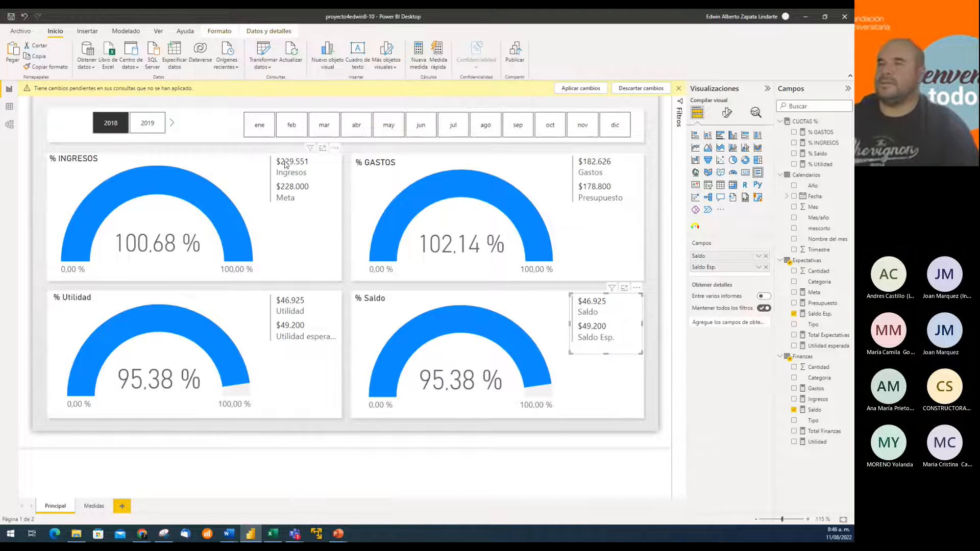
Step: Filter the page to mar, and shorten the % INGRESOS gauge to free a strip beneath it
{"action": "left_click", "coordinate": [269, 132]}
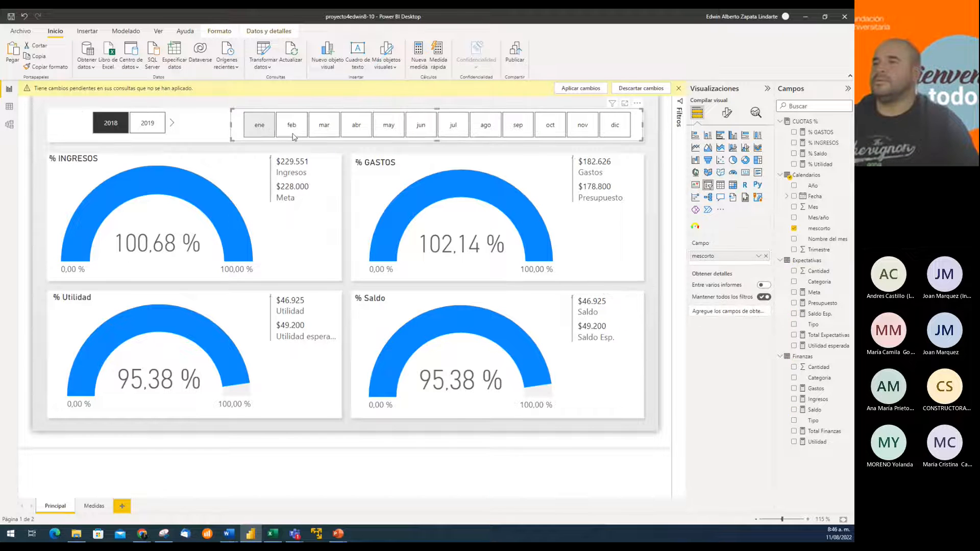
{"action": "left_click", "coordinate": [320, 128]}
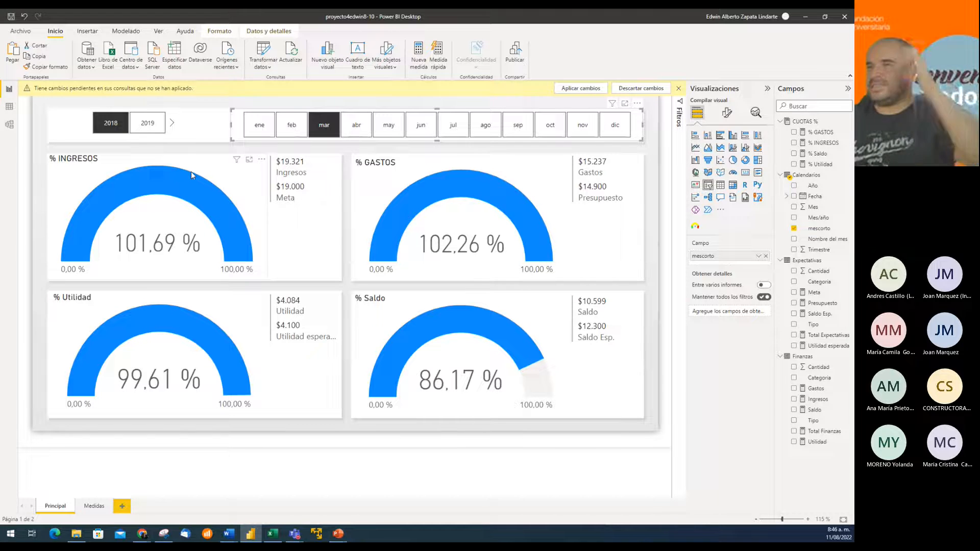
{"action": "left_click", "coordinate": [218, 164]}
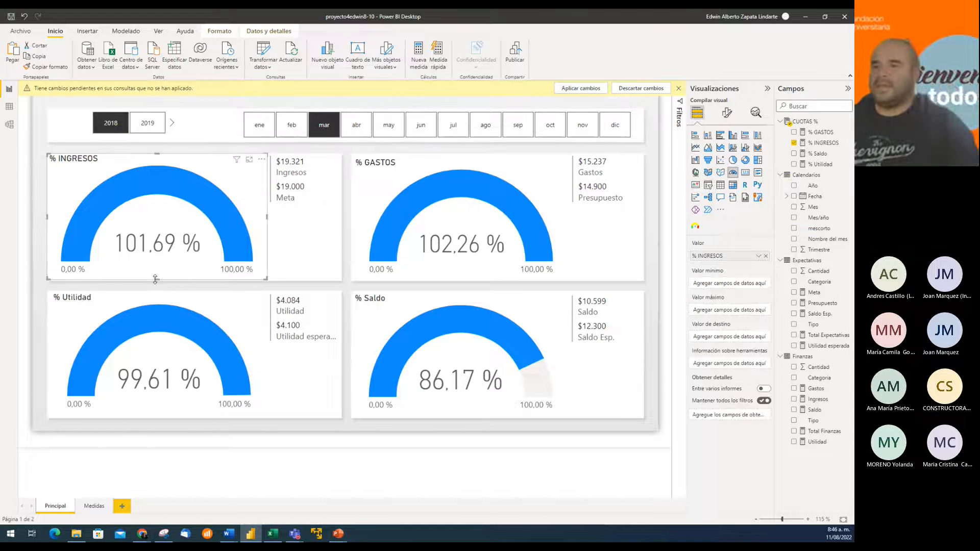
{"action": "left_click_drag", "start_coordinate": [157, 279], "coordinate": [163, 259]}
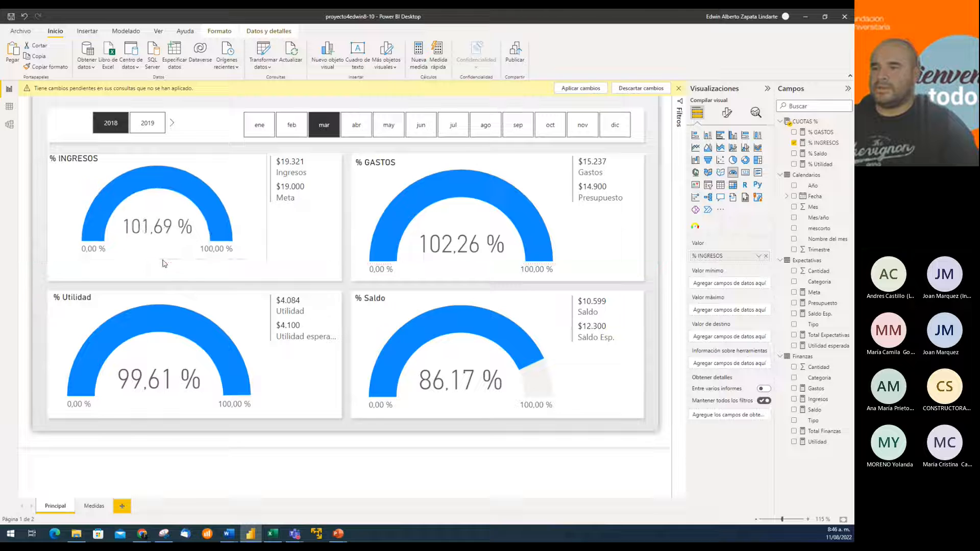
{"action": "left_click", "coordinate": [195, 276]}
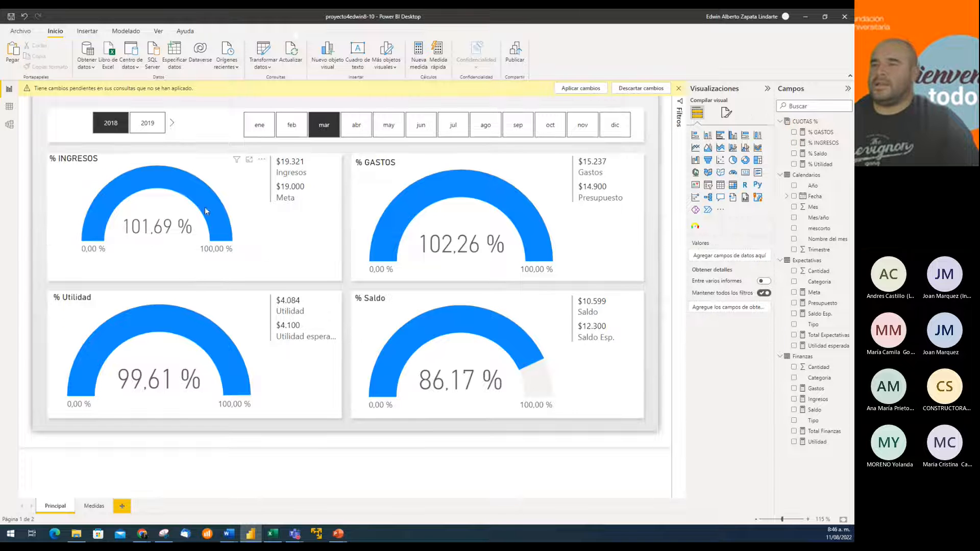
{"action": "left_click", "coordinate": [224, 228]}
{"action": "left_click", "coordinate": [202, 275]}
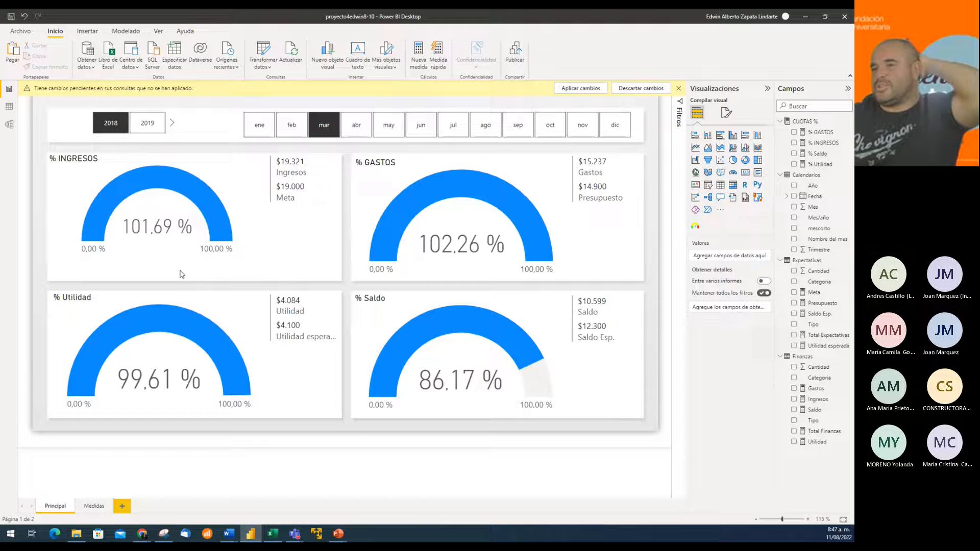
Step: Insert a blank button beneath the % INGRESOS gauge, about 432 wide and 40 high, and dismiss the pending changes notice
{"action": "left_click", "coordinate": [86, 31]}
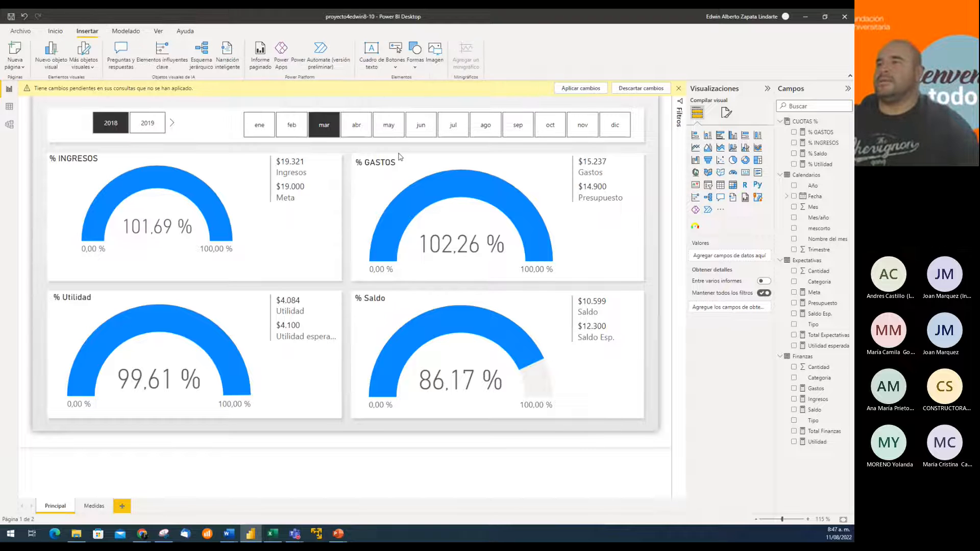
{"action": "left_click", "coordinate": [396, 61]}
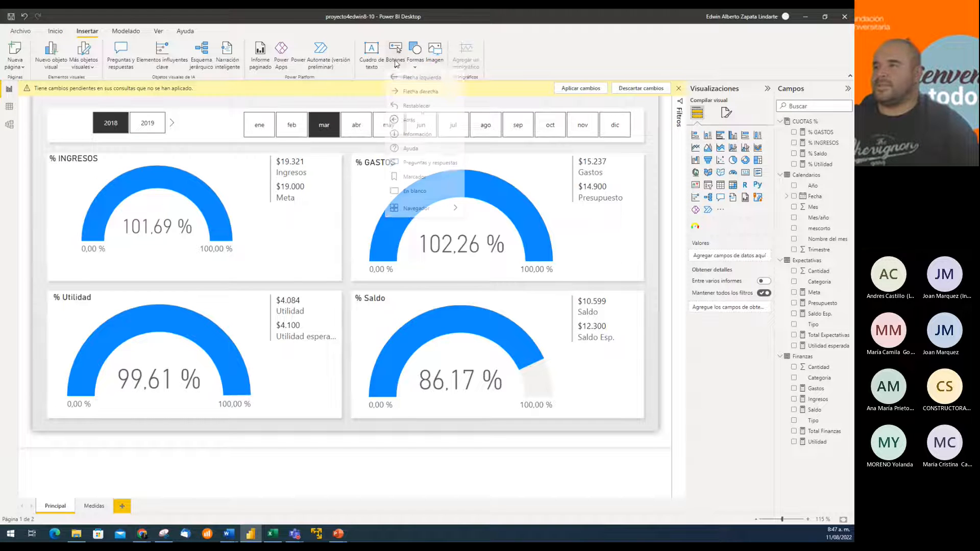
{"action": "left_click", "coordinate": [413, 196]}
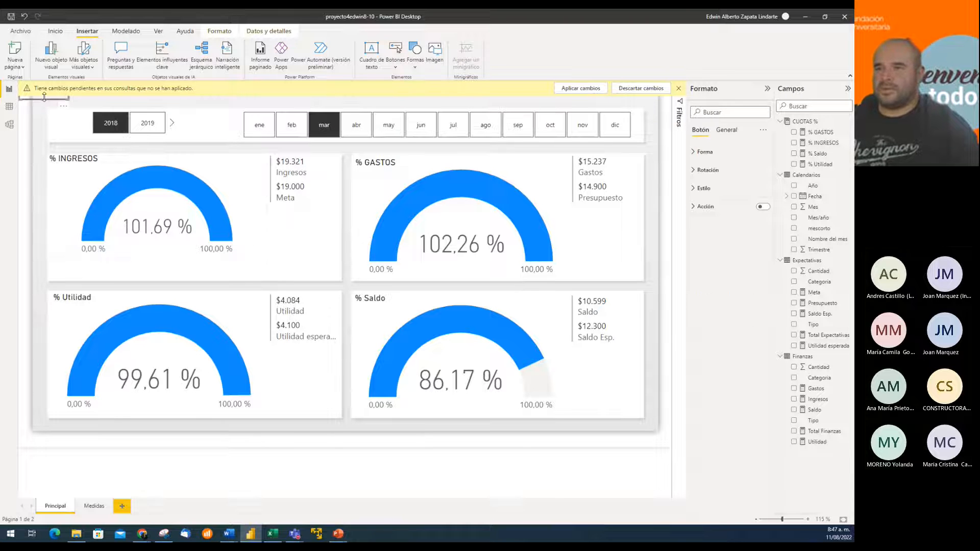
{"action": "left_click", "coordinate": [679, 89]}
{"action": "left_click_drag", "start_coordinate": [47, 93], "coordinate": [340, 277]}
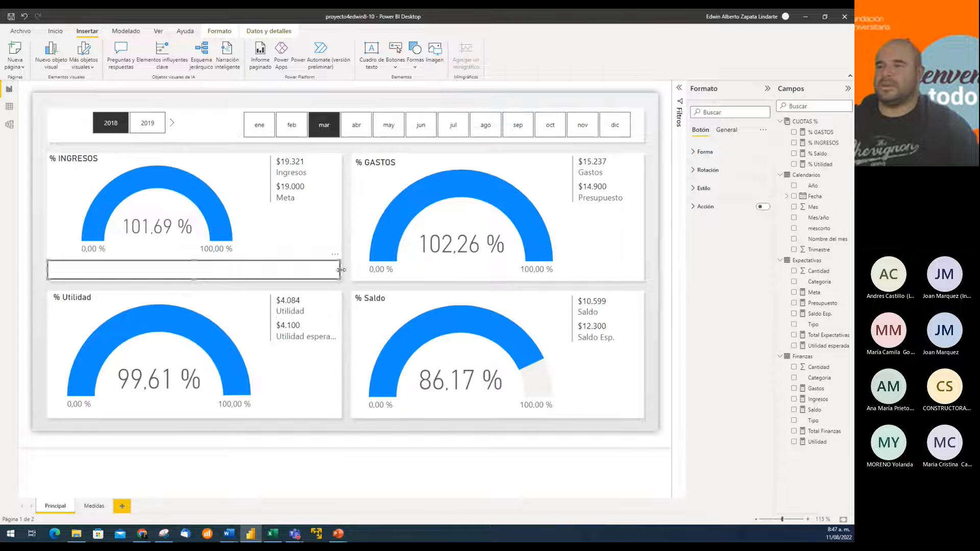
{"action": "left_click_drag", "start_coordinate": [340, 273], "coordinate": [267, 274]}
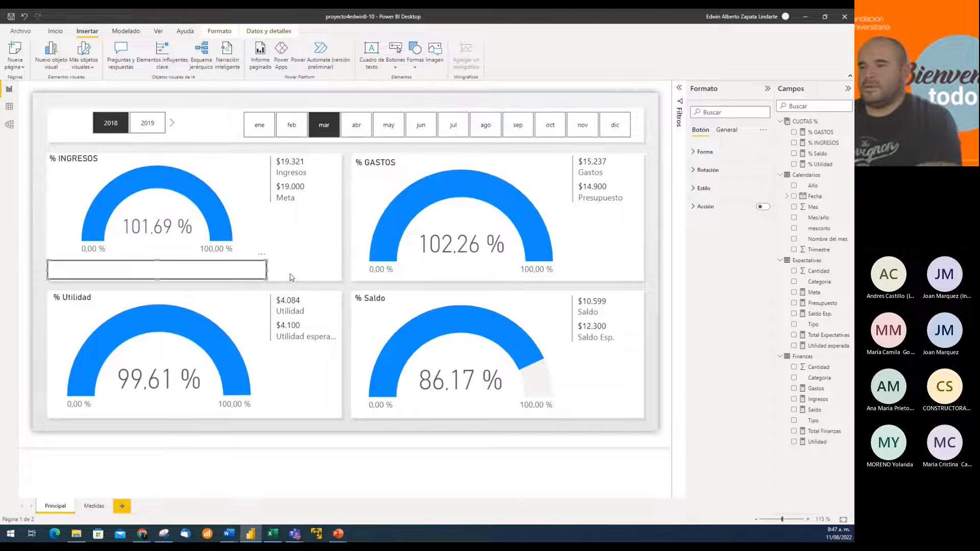
Step: Nudge the blank button horizontally so that it sits roughly centred in the % INGRESOS panel
{"action": "key", "text": "Right"}
{"action": "key", "text": "Right"}
{"action": "key", "text": "Right"}
{"action": "key", "text": "Right"}
{"action": "key", "text": "Right"}
{"action": "key", "text": "Right"}
{"action": "key", "text": "Right"}
{"action": "key", "text": "Right"}
{"action": "key", "text": "Right"}
{"action": "key", "text": "Right"}
{"action": "key", "text": "Right"}
{"action": "key", "text": "Right"}
{"action": "key", "text": "Left"}
{"action": "key", "text": "Left"}
{"action": "key", "text": "Left"}
{"action": "key", "text": "Left"}
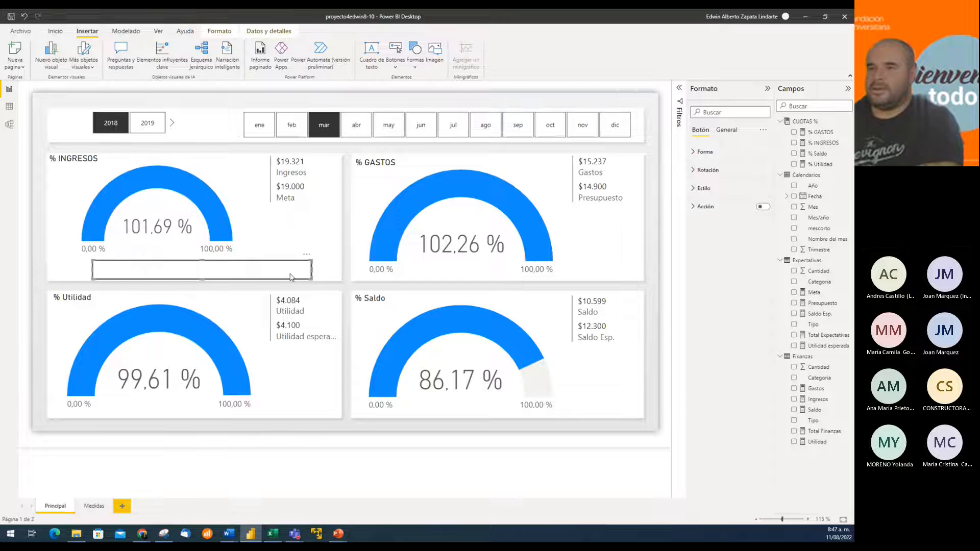
{"action": "key", "text": "Left"}
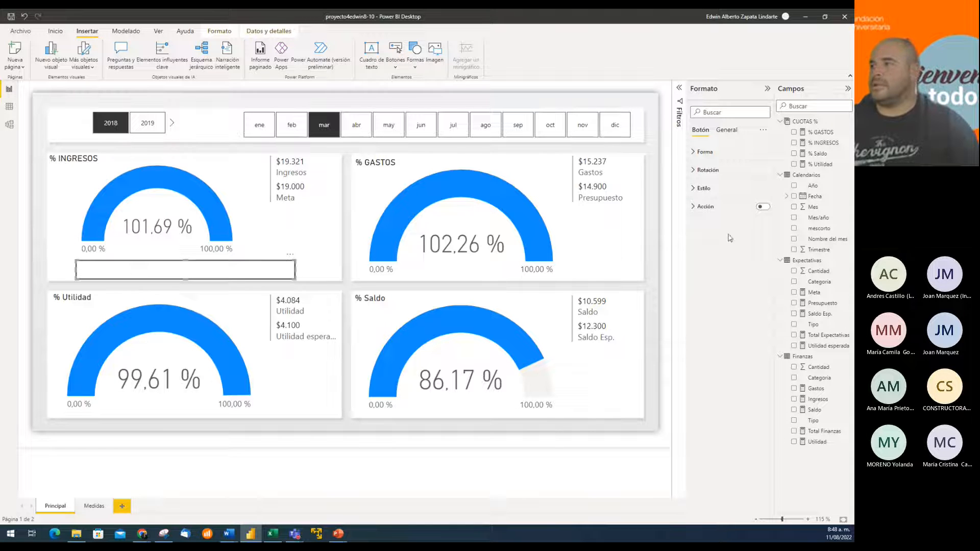
Step: Examine the blank button's available style states and its general size properties
{"action": "left_click", "coordinate": [703, 189]}
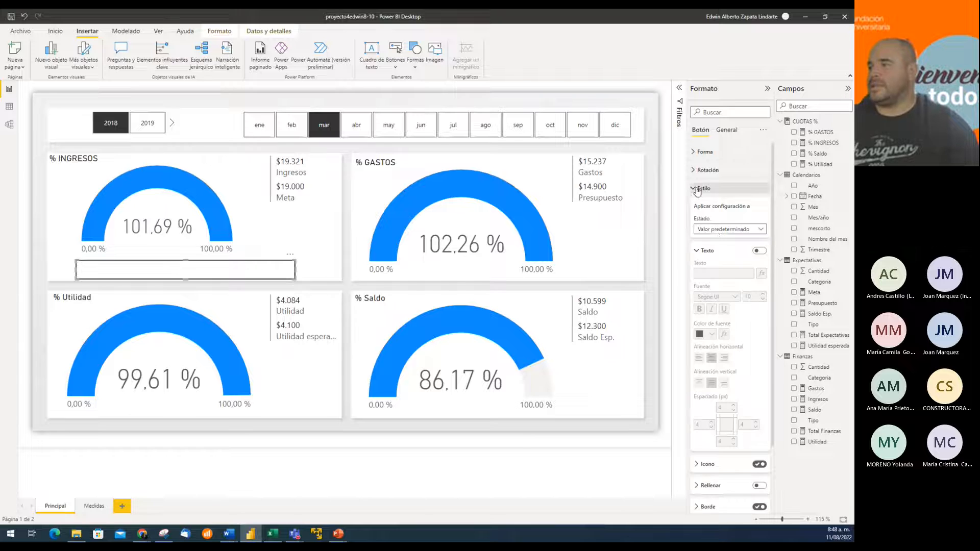
{"action": "left_click", "coordinate": [736, 231]}
{"action": "left_click", "coordinate": [737, 230]}
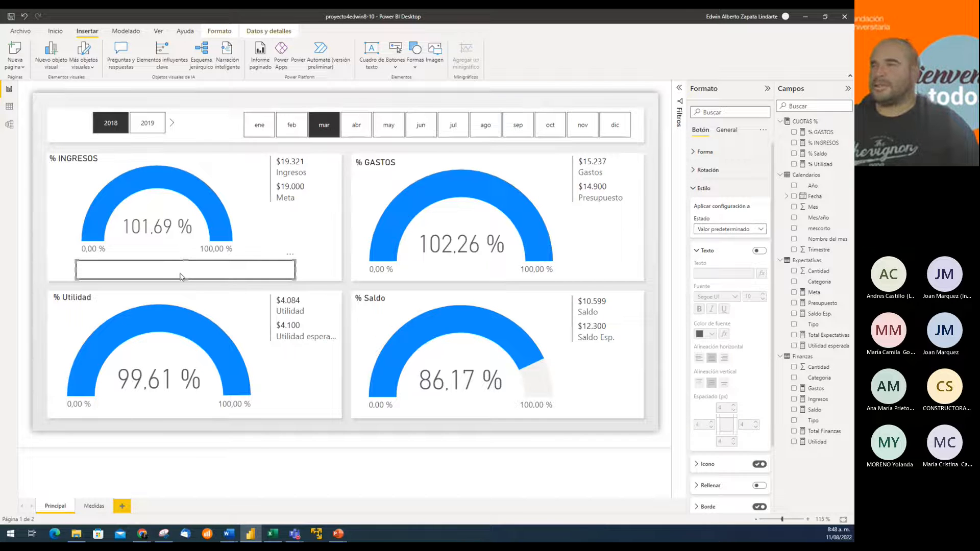
{"action": "left_click", "coordinate": [742, 231]}
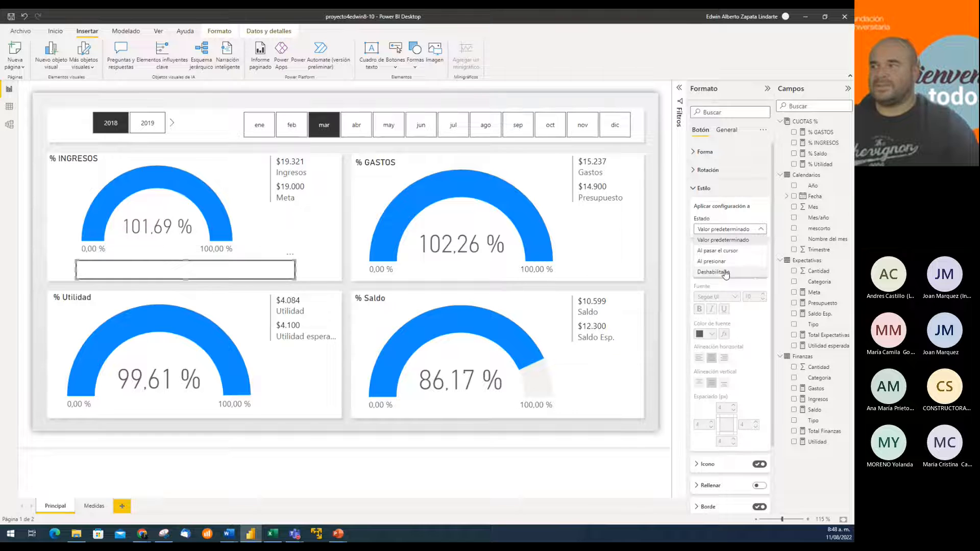
{"action": "left_click", "coordinate": [765, 193]}
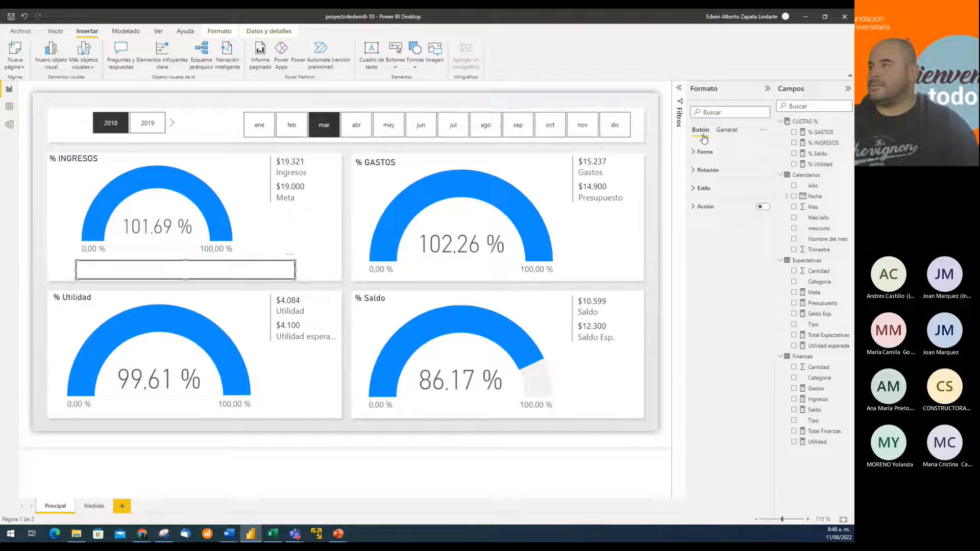
{"action": "left_click", "coordinate": [726, 131]}
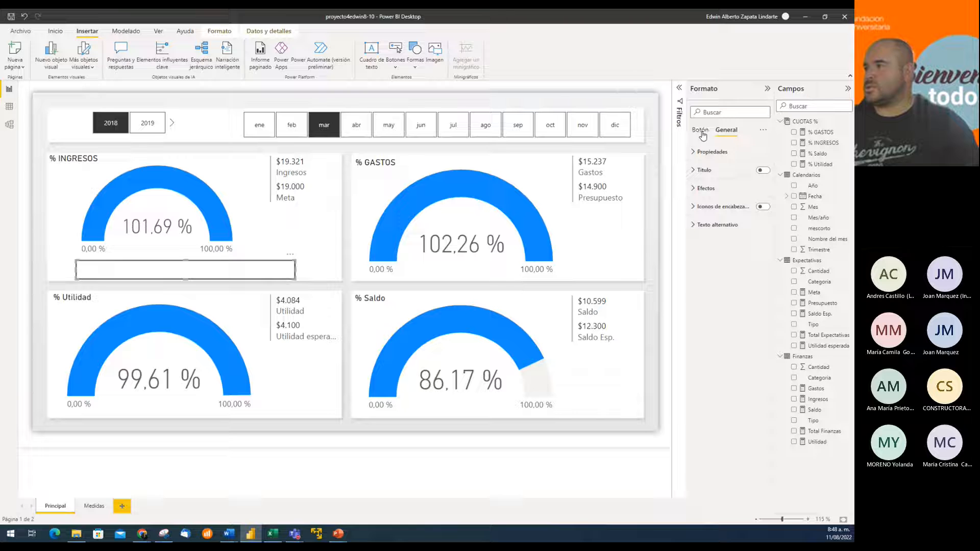
{"action": "left_click", "coordinate": [698, 157]}
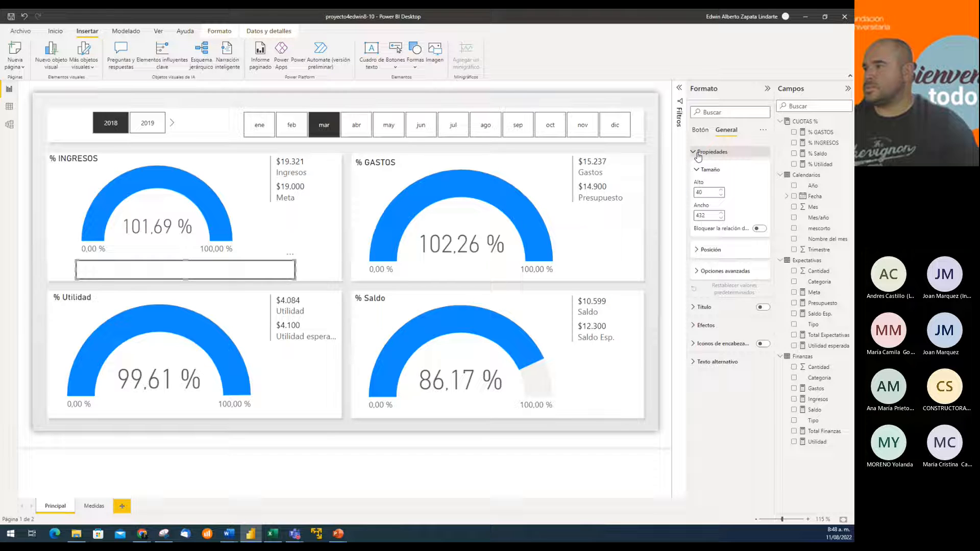
{"action": "left_click", "coordinate": [699, 153]}
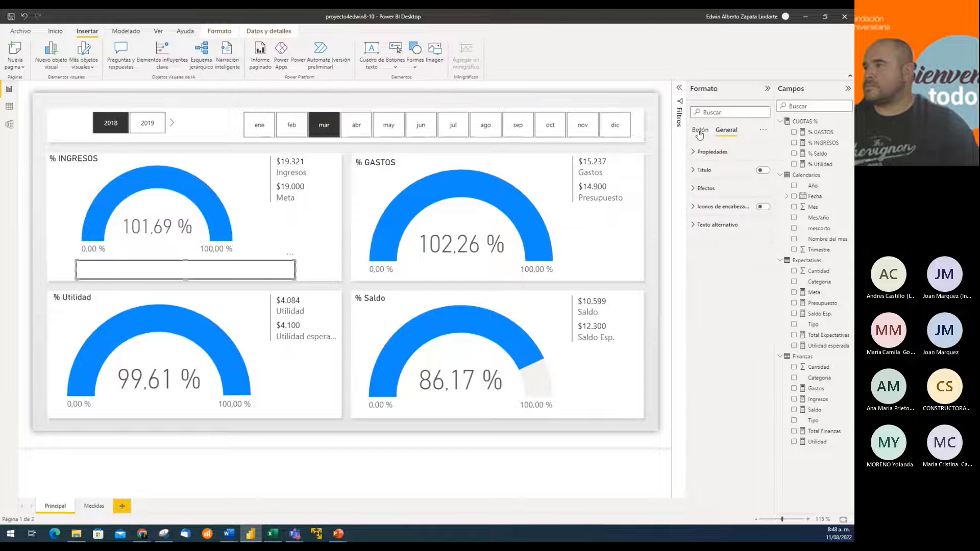
Step: Turn on the blank button's text in its default state and enter CUOTA DE INGRESOS as the label
{"action": "left_click", "coordinate": [700, 133]}
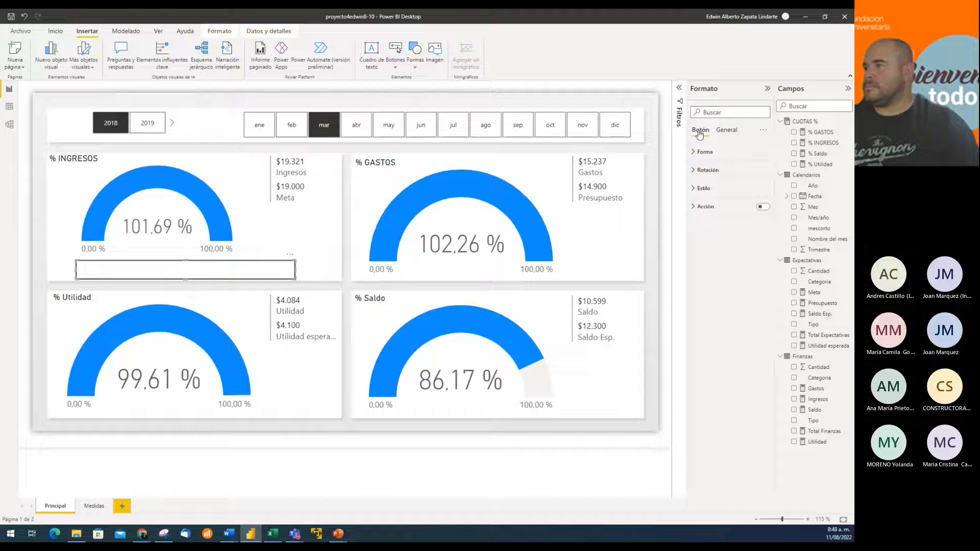
{"action": "left_click", "coordinate": [703, 188]}
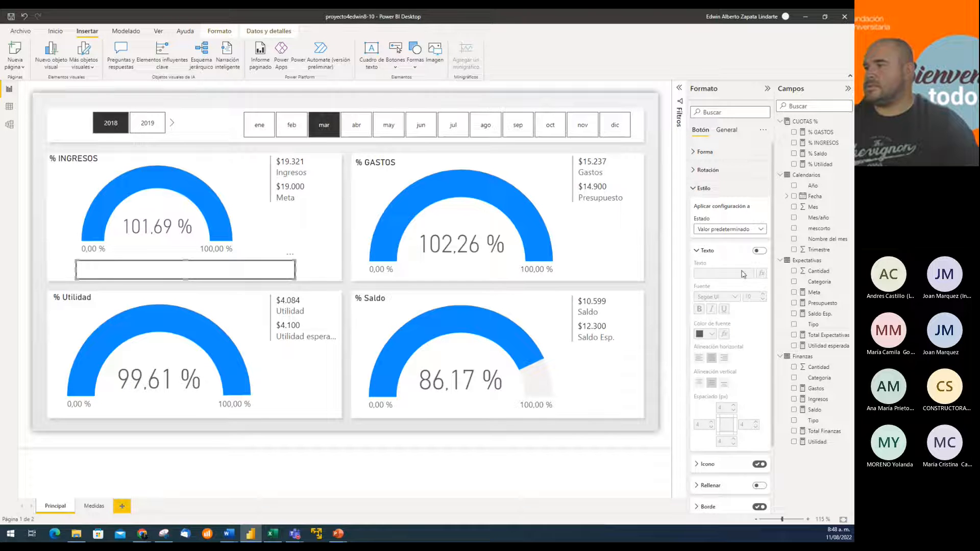
{"action": "left_click", "coordinate": [759, 250]}
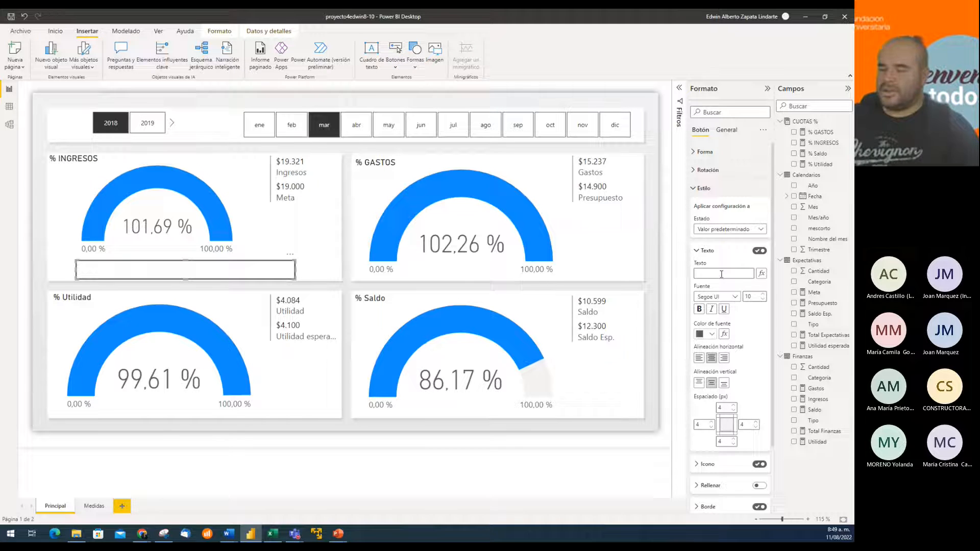
{"action": "type", "text": "CUOTA"}
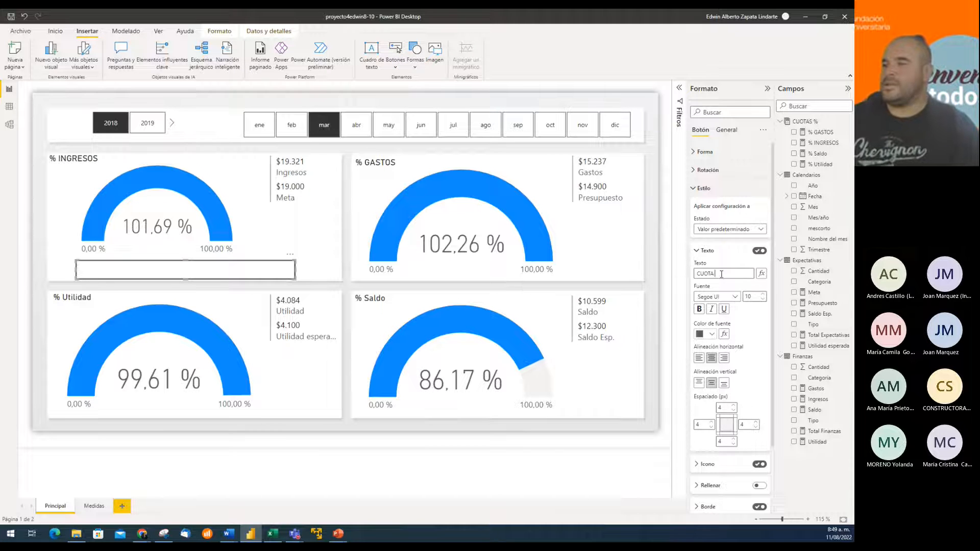
{"action": "type", "text": " DE INGRESOS"}
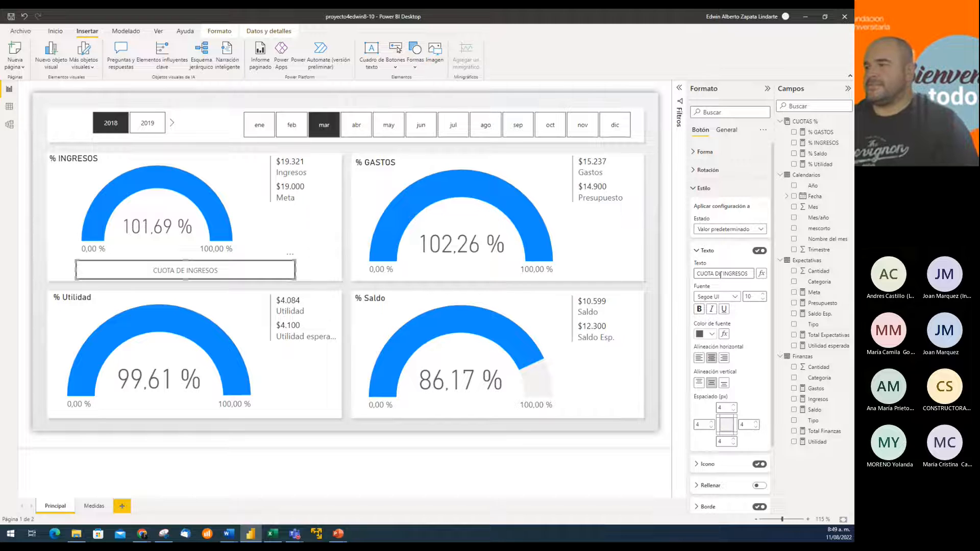
Step: Make the CUOTA DE INGRESOS button label bold and set its font size to 17
{"action": "left_click", "coordinate": [764, 294]}
{"action": "left_click", "coordinate": [764, 294]}
{"action": "left_click", "coordinate": [764, 295]}
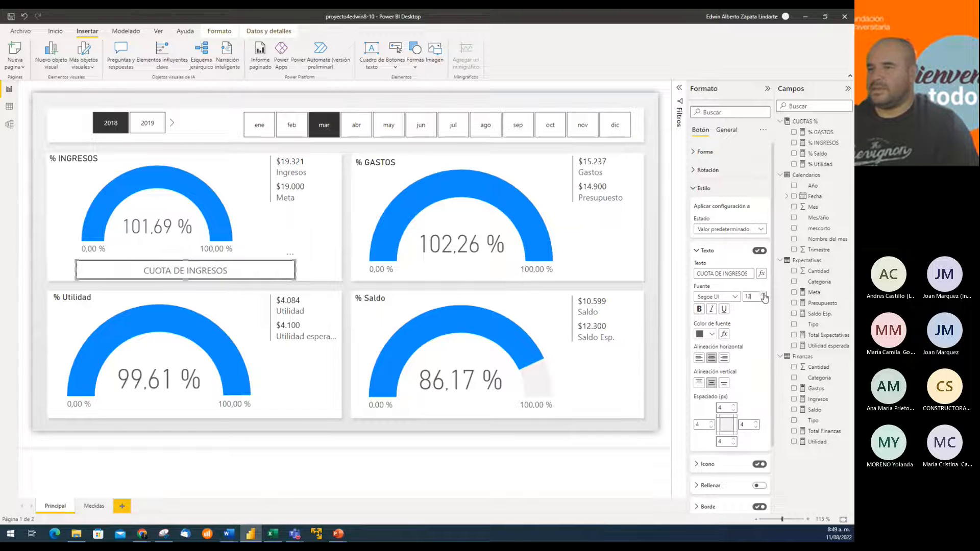
{"action": "left_click", "coordinate": [764, 295]}
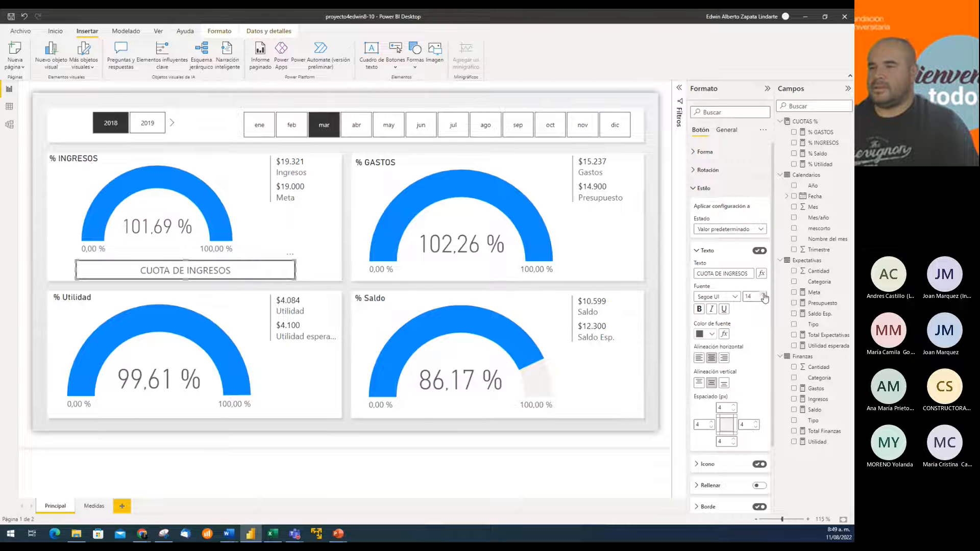
{"action": "left_click", "coordinate": [764, 295]}
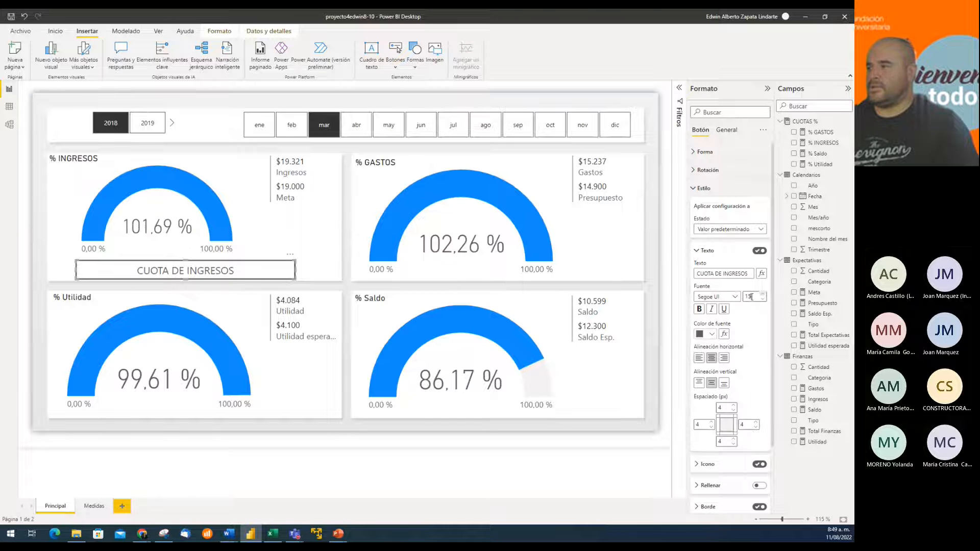
{"action": "left_click", "coordinate": [699, 308]}
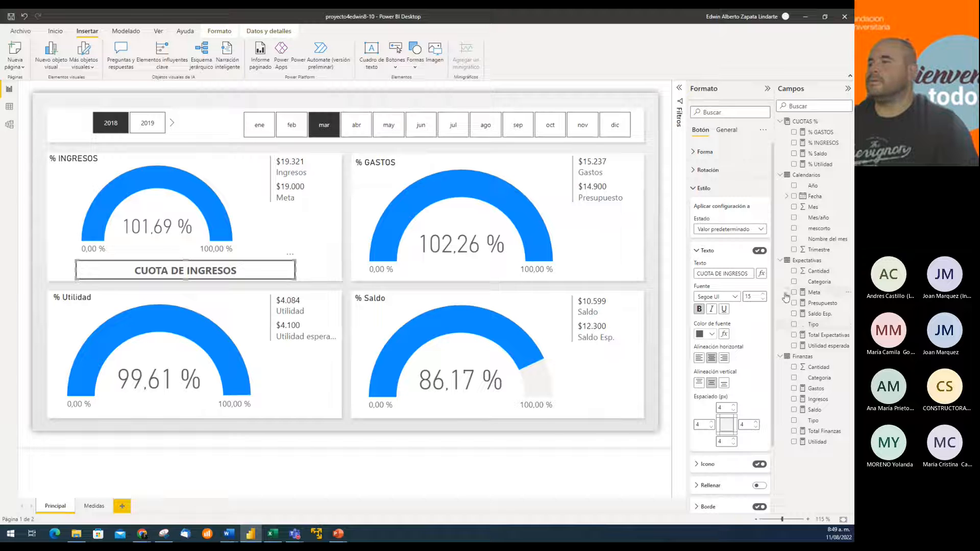
{"action": "left_click", "coordinate": [764, 295]}
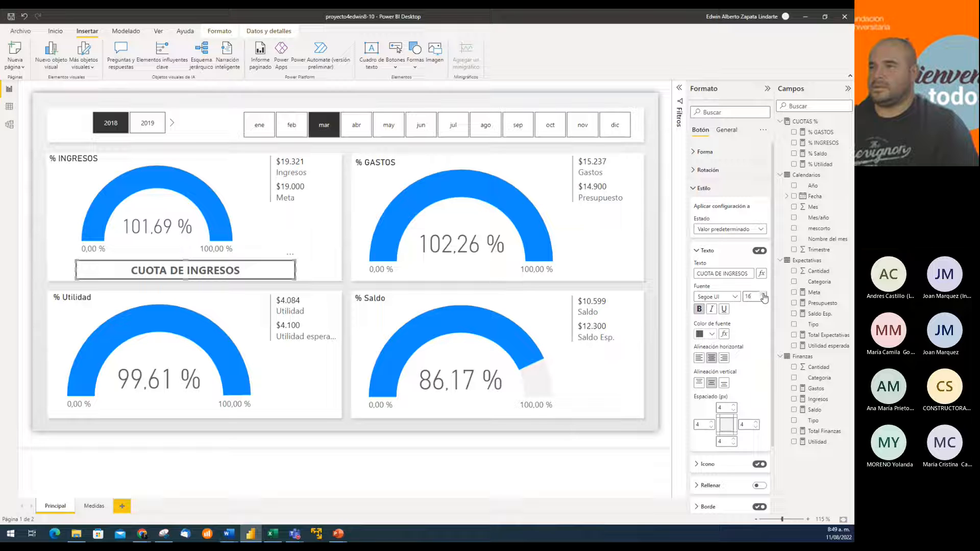
{"action": "left_click", "coordinate": [764, 295]}
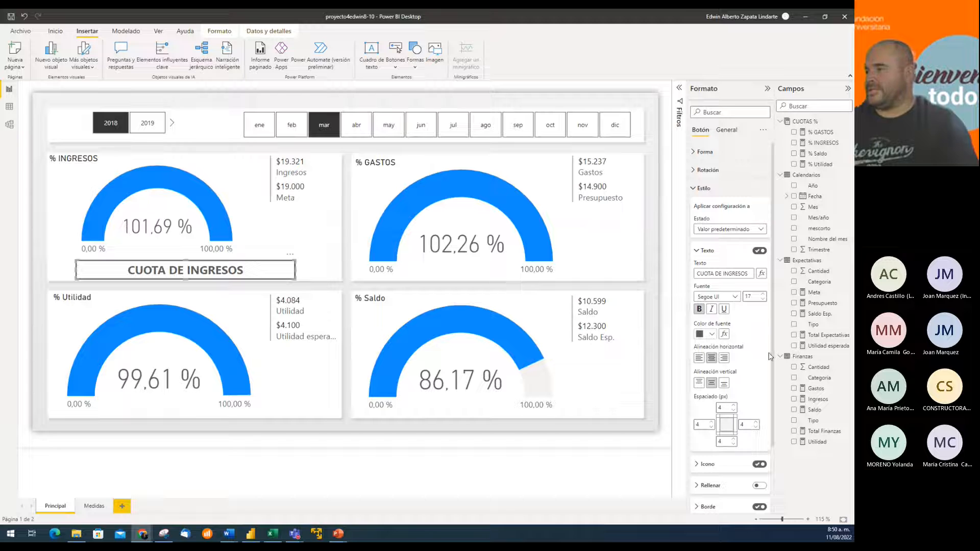
Step: Turn on the button's fill, colour it with the darkest grey shade of the theme's white, and set its transparency to 30%
{"action": "scroll", "coordinate": [757, 371], "scroll_direction": "down", "scroll_amount": 2}
{"action": "scroll", "coordinate": [757, 371], "scroll_direction": "down", "scroll_amount": 1}
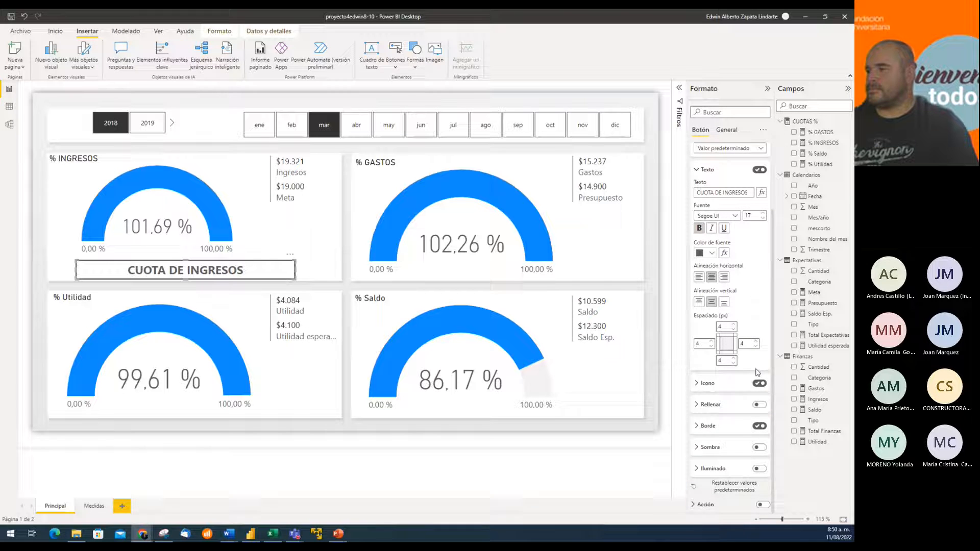
{"action": "left_click", "coordinate": [760, 405]}
{"action": "left_click", "coordinate": [697, 405]}
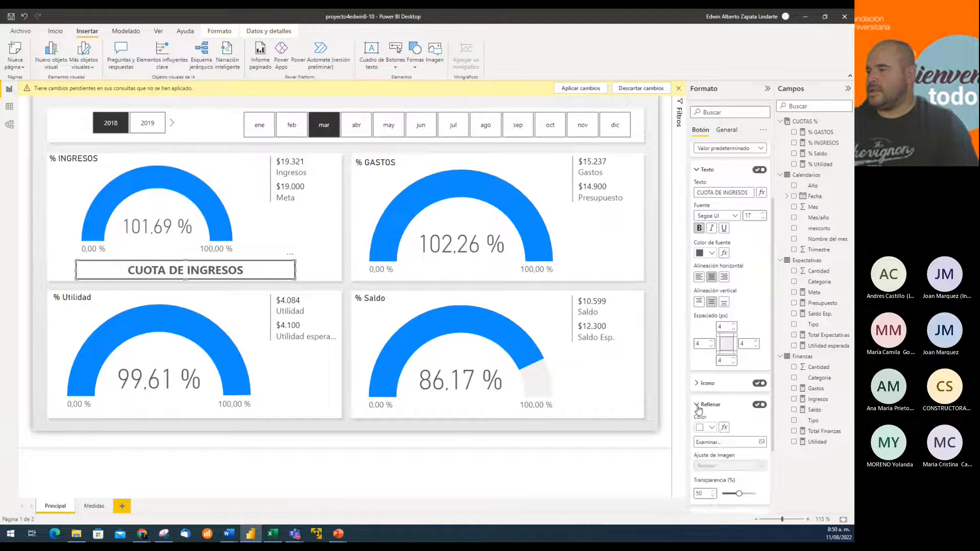
{"action": "scroll", "coordinate": [714, 367], "scroll_direction": "down", "scroll_amount": 3}
{"action": "left_click", "coordinate": [712, 337]}
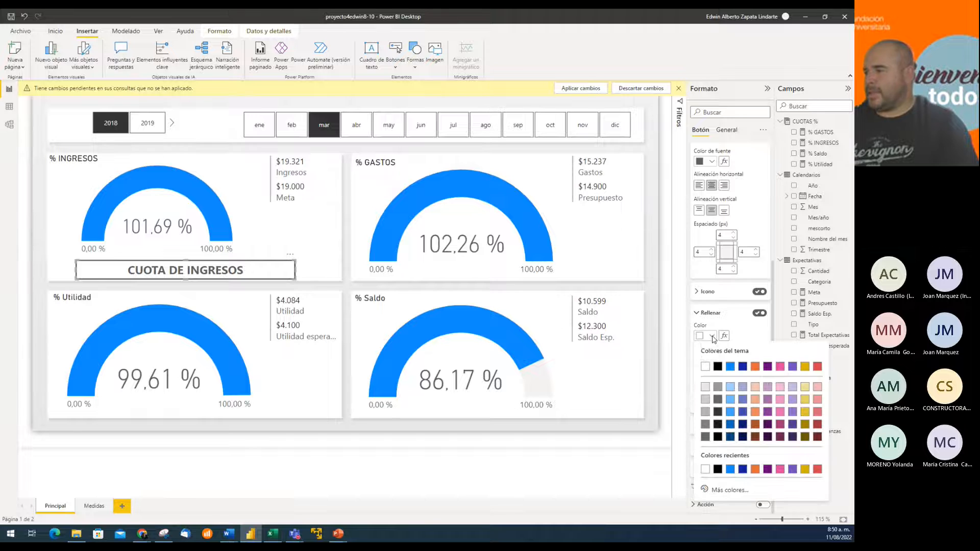
{"action": "left_click", "coordinate": [717, 388]}
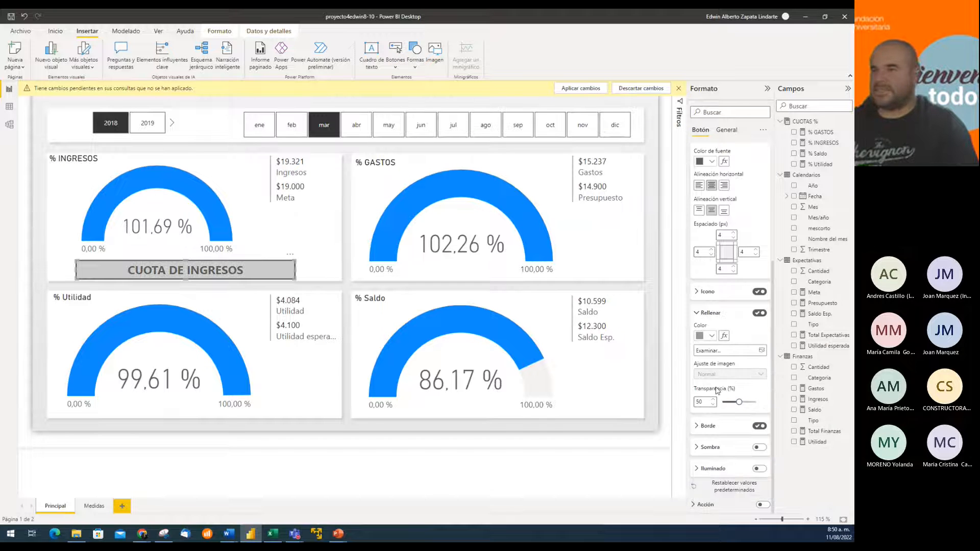
{"action": "left_click", "coordinate": [712, 337]}
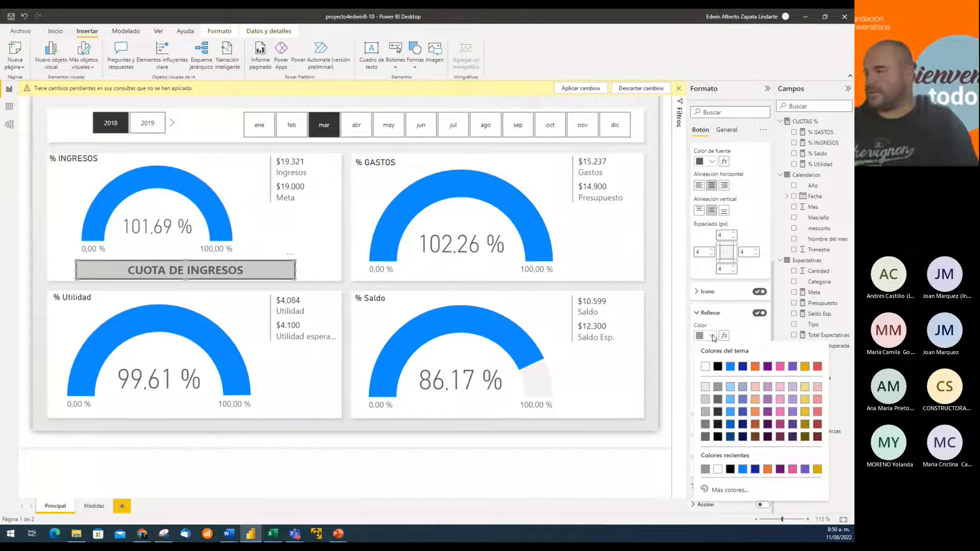
{"action": "left_click", "coordinate": [704, 437]}
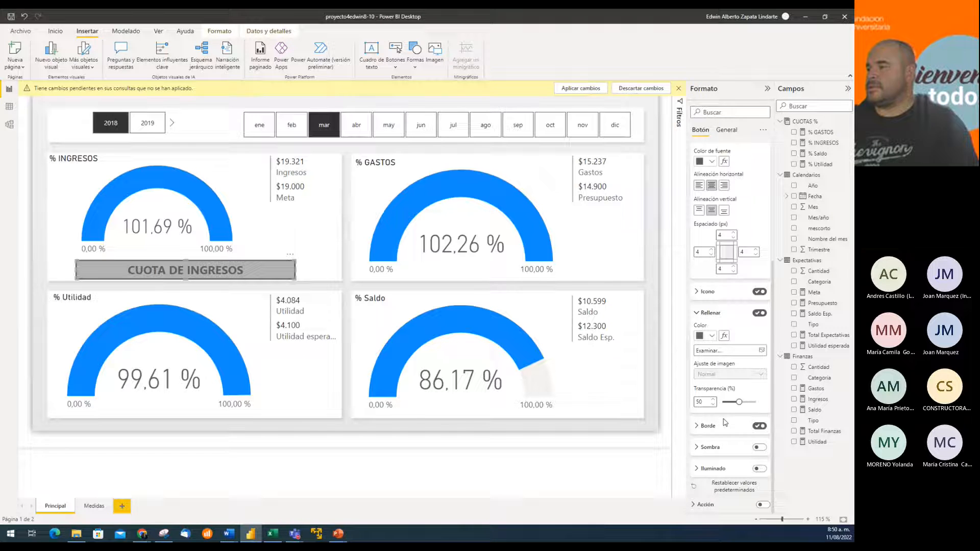
{"action": "left_click", "coordinate": [739, 402]}
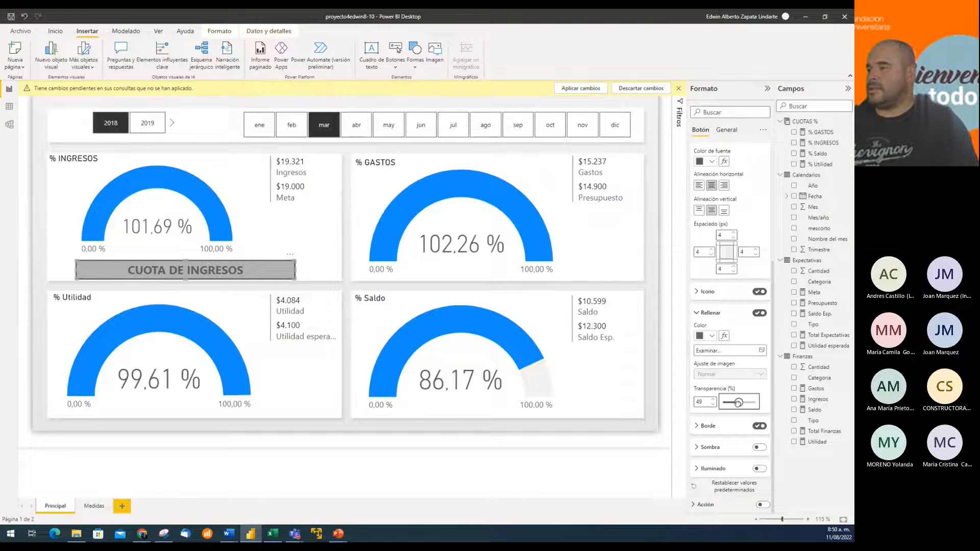
{"action": "left_click_drag", "start_coordinate": [738, 402], "coordinate": [732, 402]}
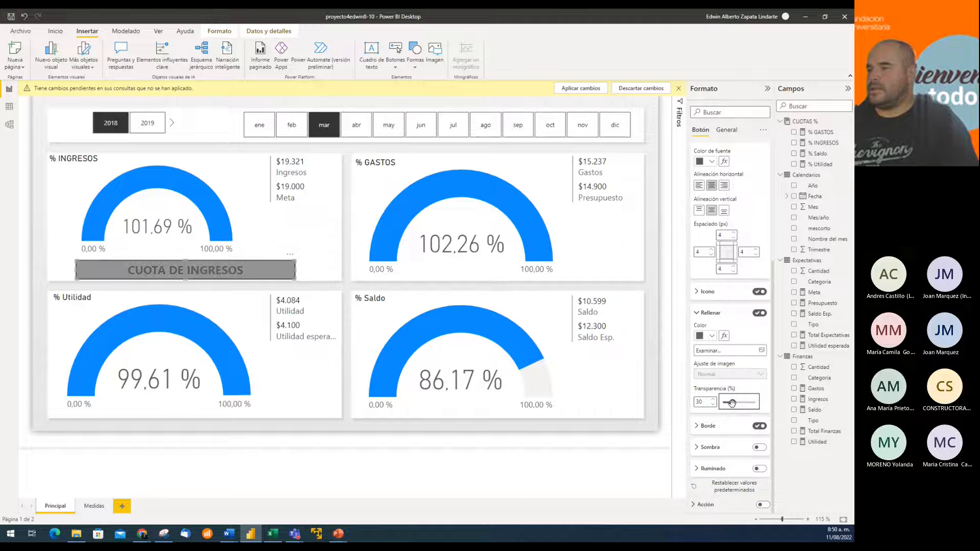
Step: Open the font colour choices for the CUOTA DE INGRESOS button label
{"action": "scroll", "coordinate": [723, 414], "scroll_direction": "up", "scroll_amount": 3}
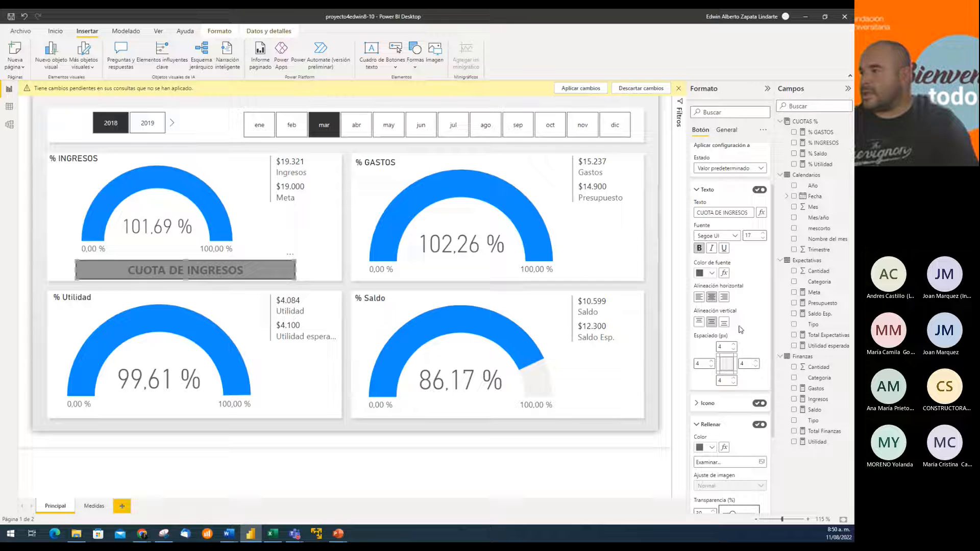
{"action": "left_click", "coordinate": [712, 275]}
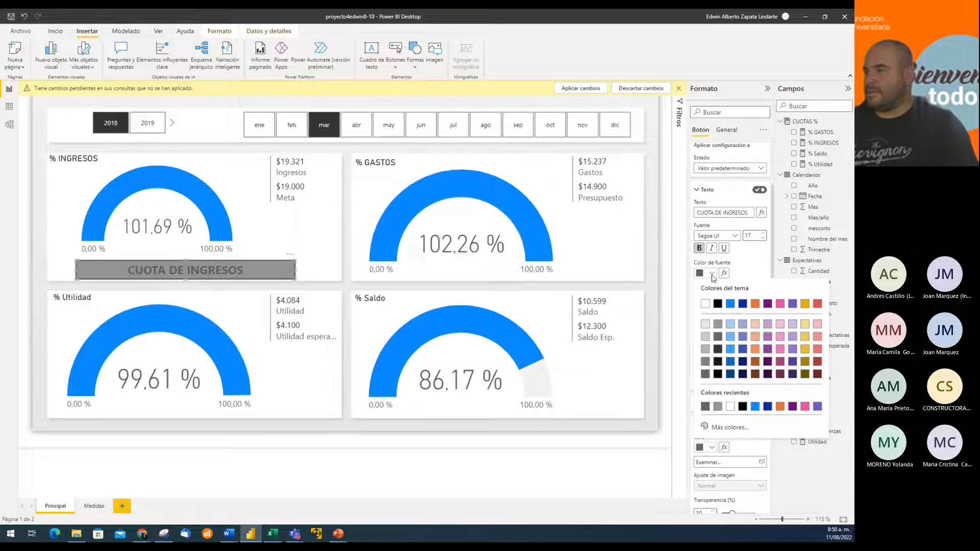
Step: Make the CUOTA DE INGRESOS button's text white and stretch the button to the full width of the % INGRESOS panel
{"action": "left_click", "coordinate": [707, 310]}
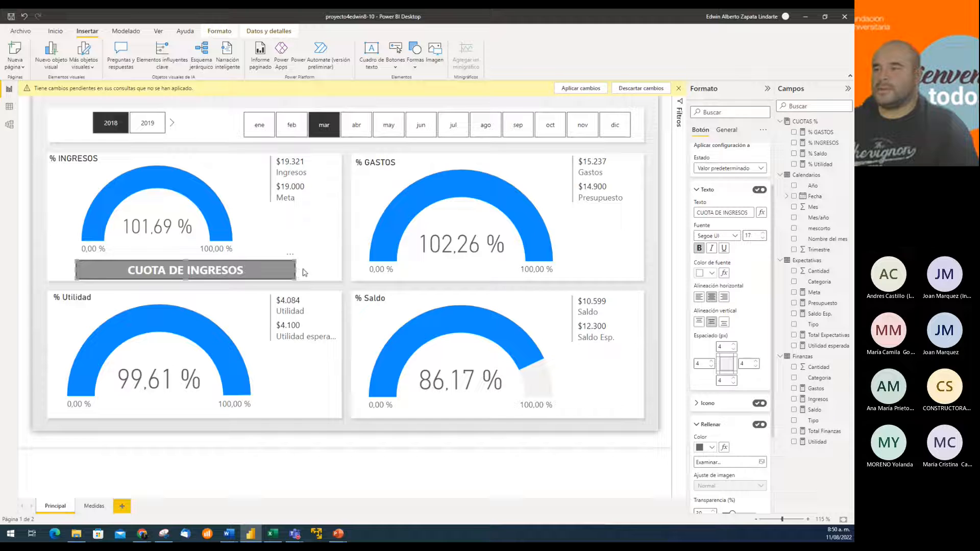
{"action": "left_click_drag", "start_coordinate": [303, 272], "coordinate": [341, 272]}
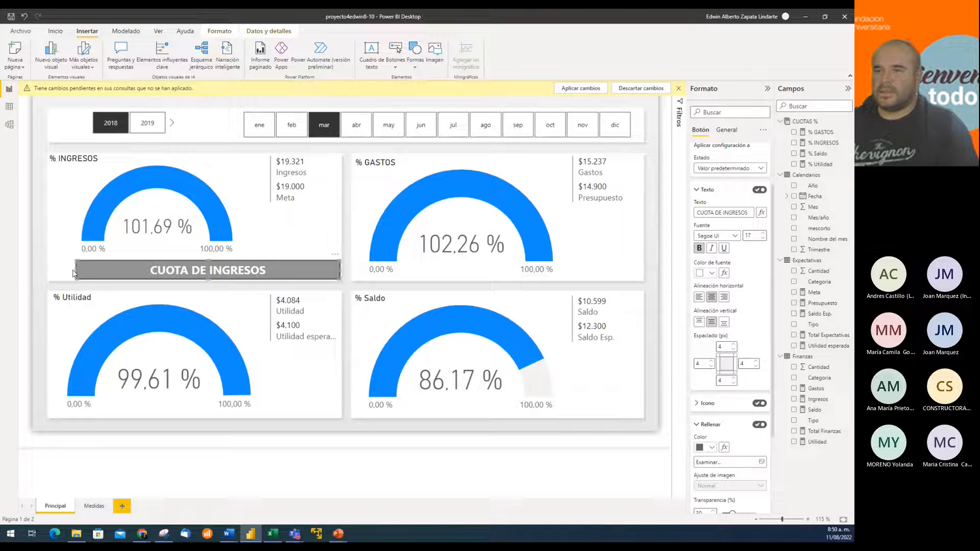
{"action": "left_click_drag", "start_coordinate": [76, 269], "coordinate": [48, 272]}
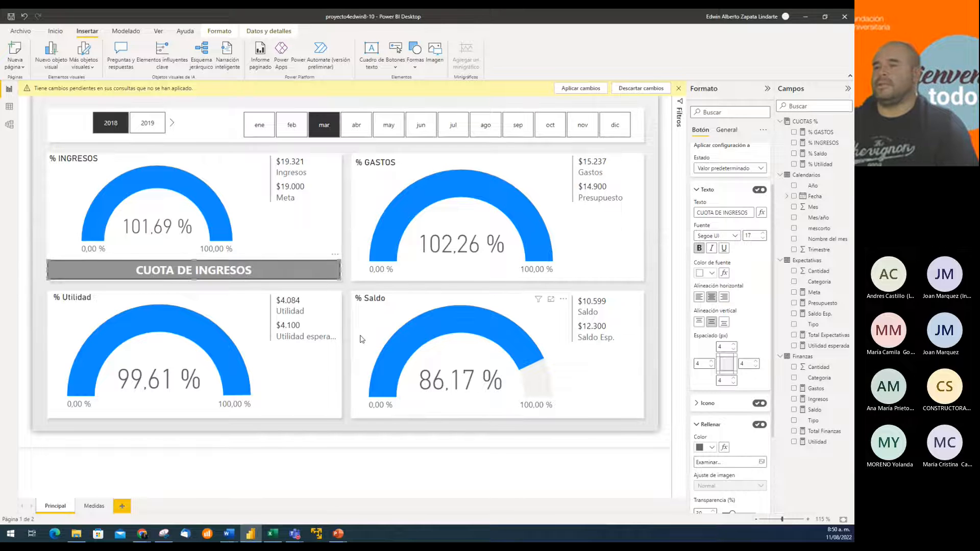
Step: Set the CUOTA DE INGRESOS button's fill to the theme's bright blue for the "Al pasar el cursor" state
{"action": "left_click", "coordinate": [747, 170]}
{"action": "left_click", "coordinate": [720, 190]}
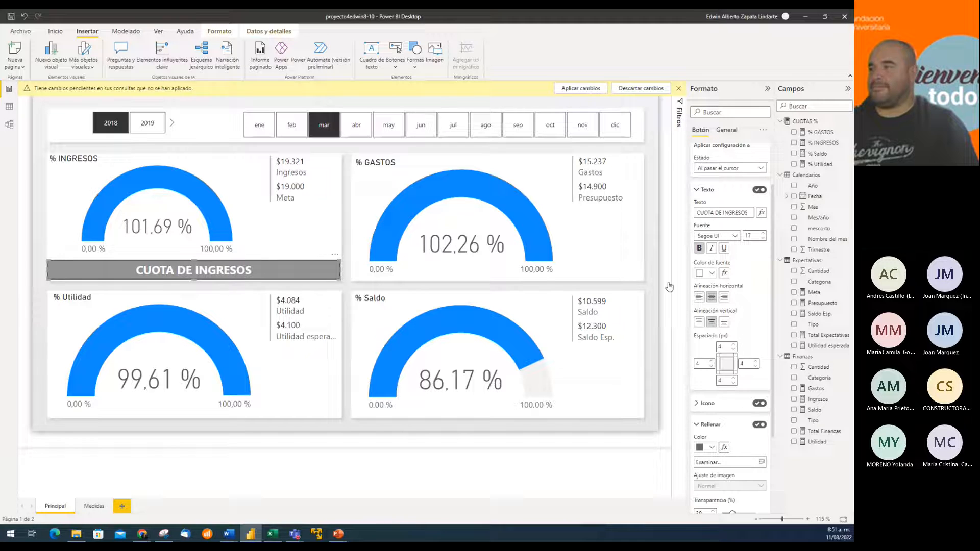
{"action": "scroll", "coordinate": [747, 326], "scroll_direction": "down", "scroll_amount": 3}
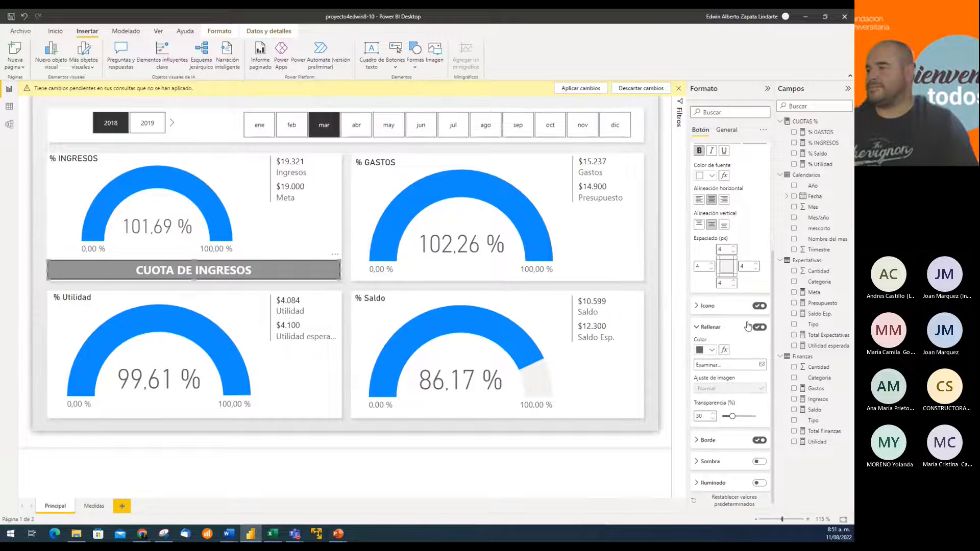
{"action": "scroll", "coordinate": [747, 325], "scroll_direction": "down", "scroll_amount": 1}
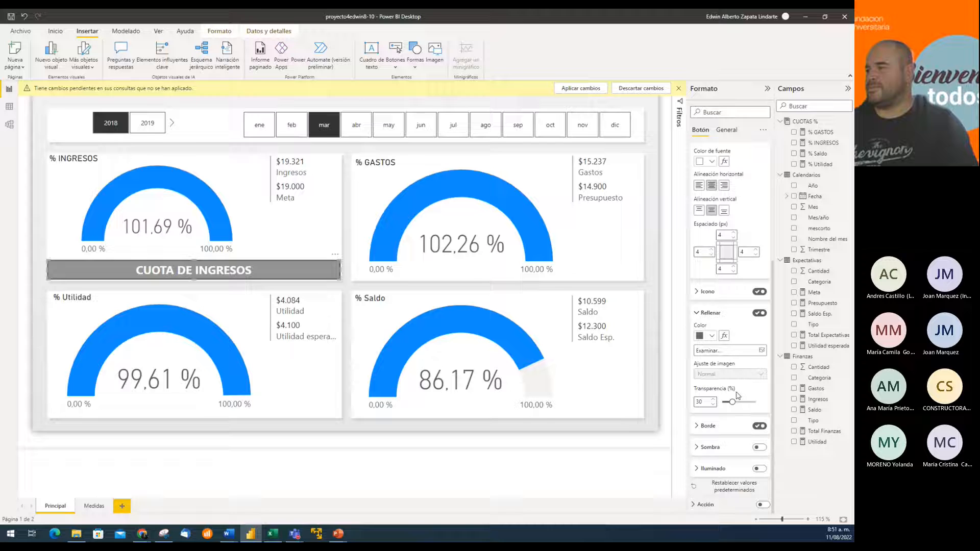
{"action": "left_click", "coordinate": [711, 336]}
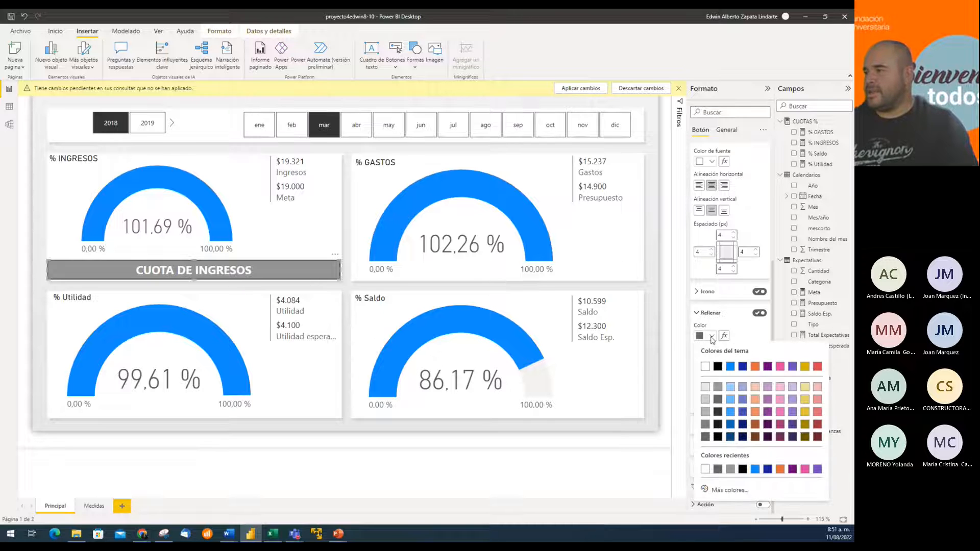
{"action": "left_click", "coordinate": [730, 367]}
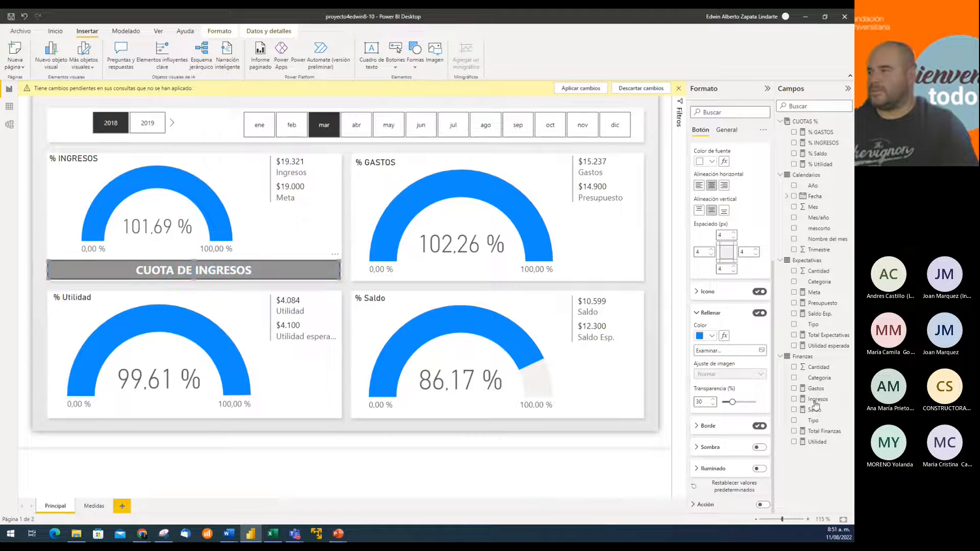
{"action": "left_click", "coordinate": [712, 336]}
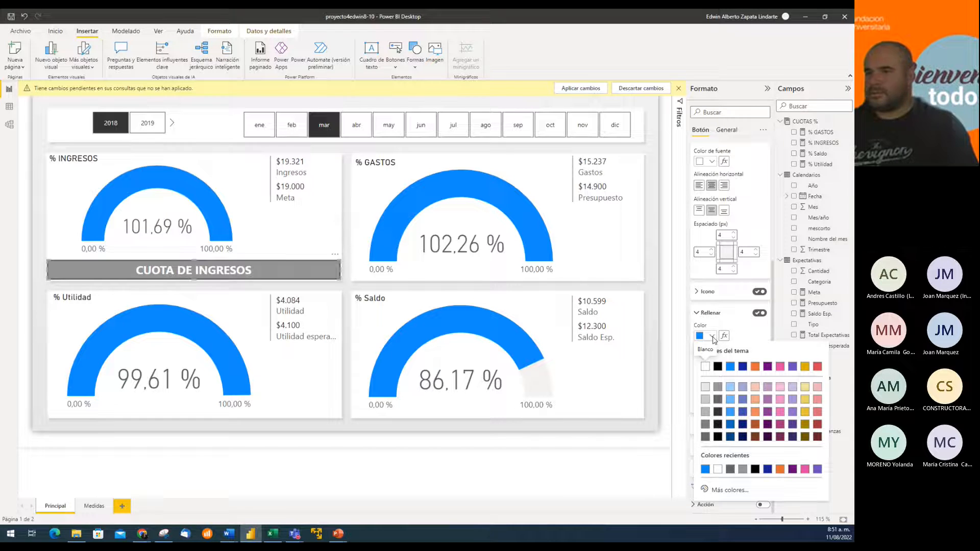
{"action": "left_click", "coordinate": [704, 469]}
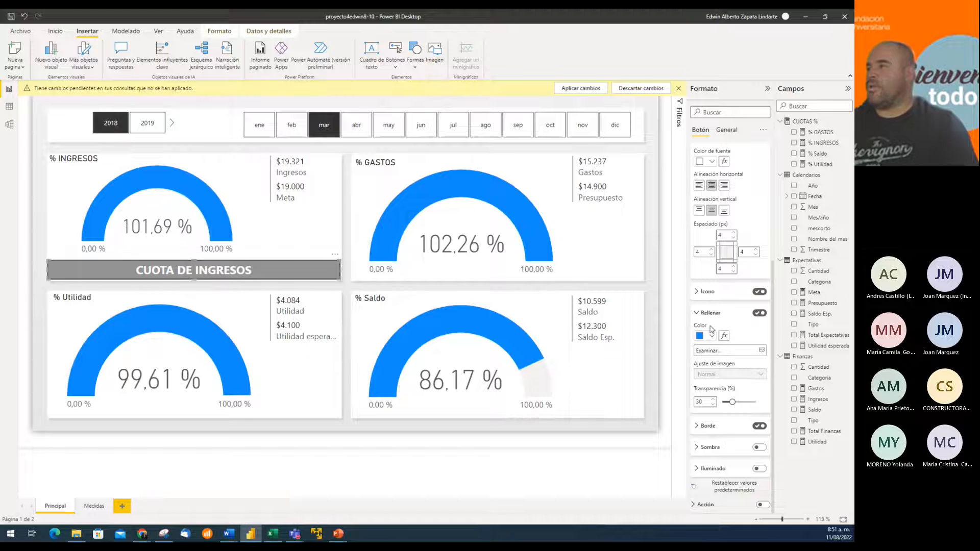
Step: Apply the same bright blue fill to the CUOTA DE INGRESOS button for the "Al presionar" state
{"action": "scroll", "coordinate": [738, 226], "scroll_direction": "up", "scroll_amount": 1}
{"action": "scroll", "coordinate": [739, 226], "scroll_direction": "up", "scroll_amount": 3}
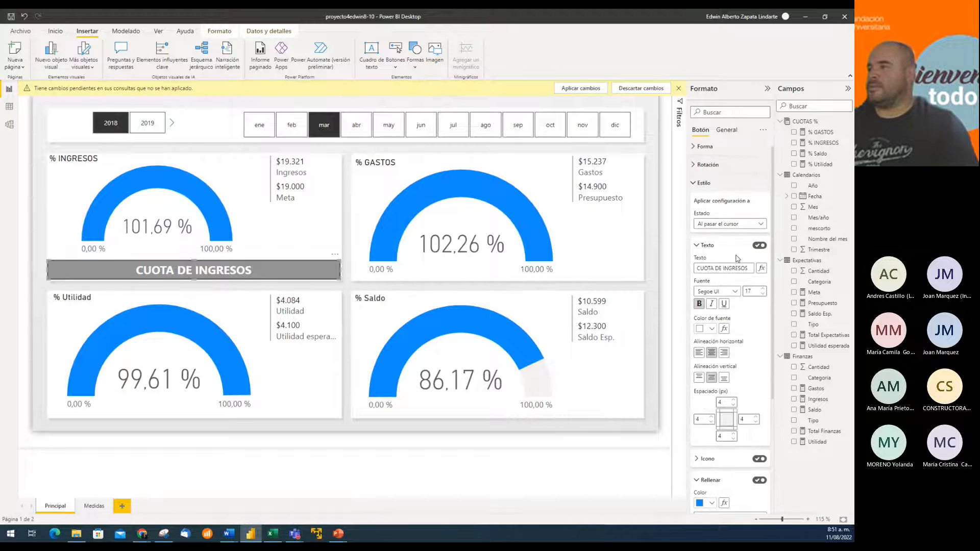
{"action": "left_click", "coordinate": [744, 227]}
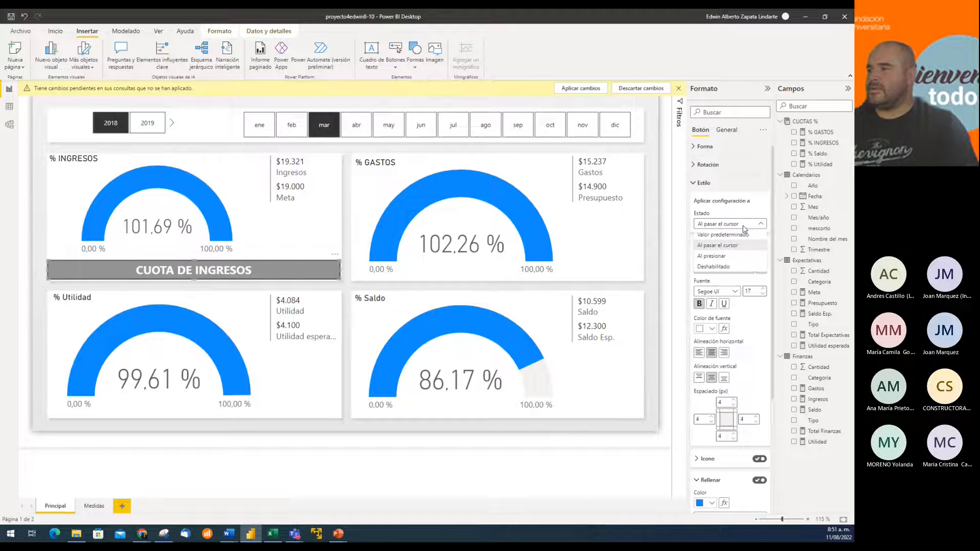
{"action": "left_click", "coordinate": [719, 257]}
{"action": "scroll", "coordinate": [742, 342], "scroll_direction": "down", "scroll_amount": 3}
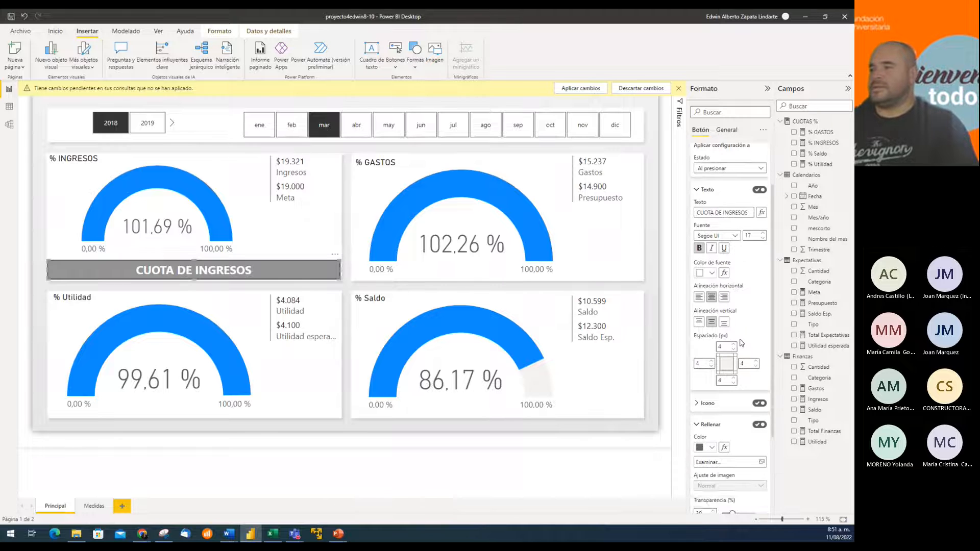
{"action": "scroll", "coordinate": [742, 343], "scroll_direction": "down", "scroll_amount": 3}
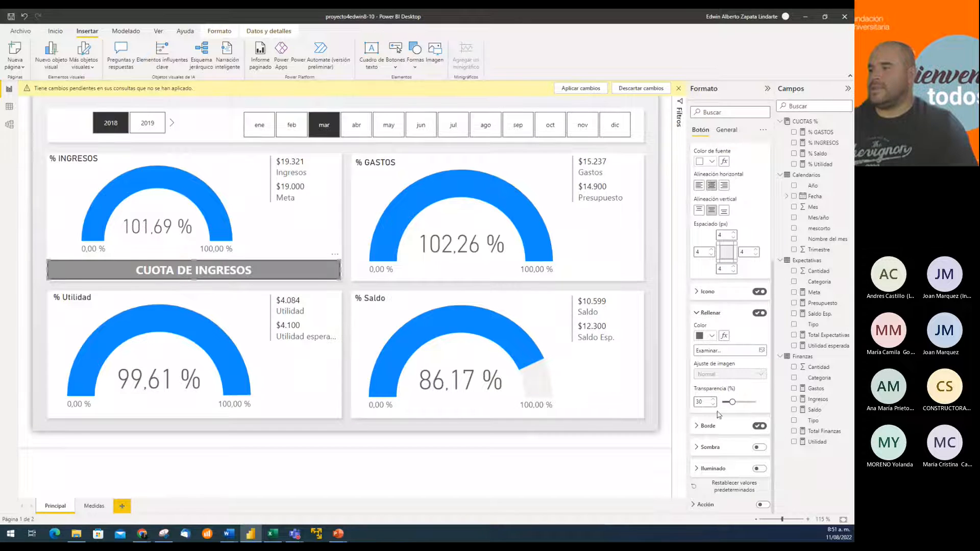
{"action": "left_click", "coordinate": [711, 335]}
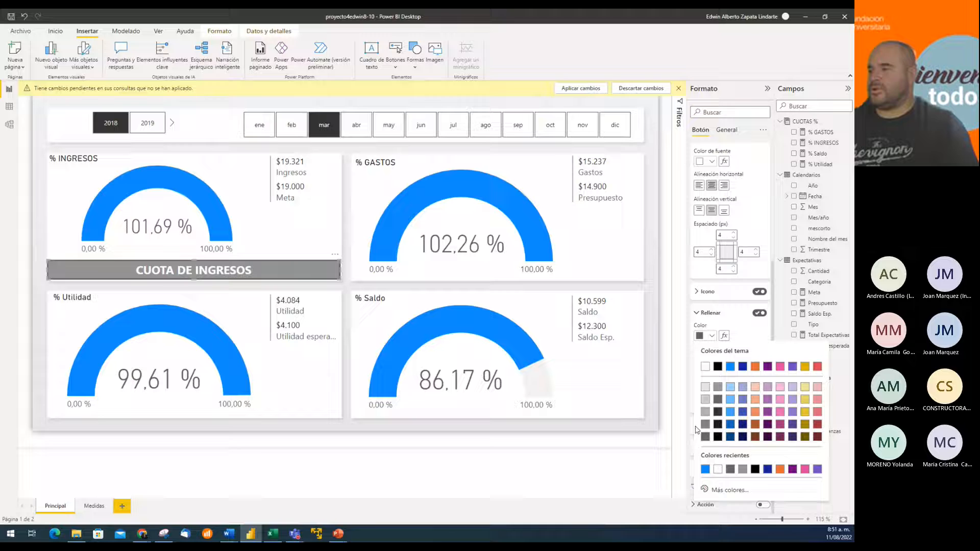
{"action": "left_click", "coordinate": [705, 469]}
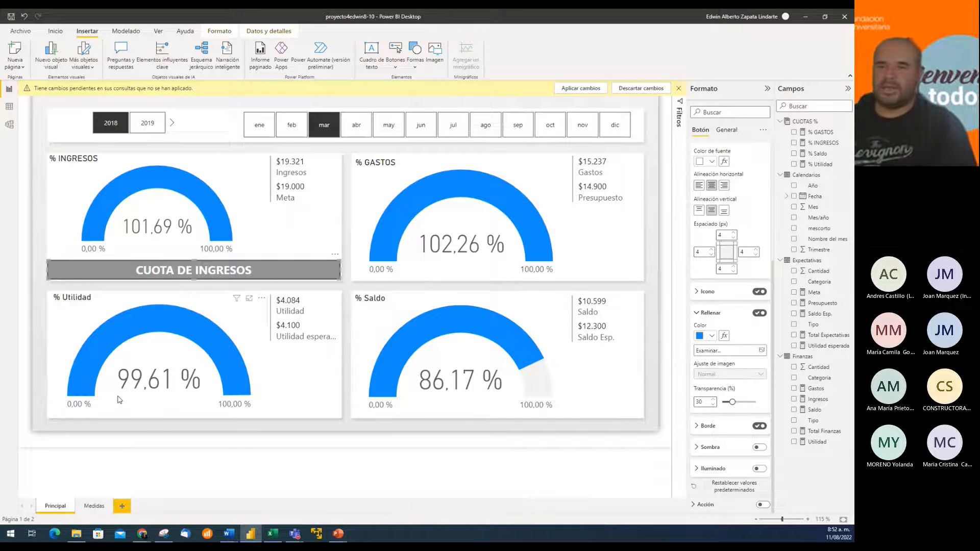
Step: Make the Ingresos/Meta card slightly taller and set its category labels' font size to 14
{"action": "left_click", "coordinate": [310, 203]}
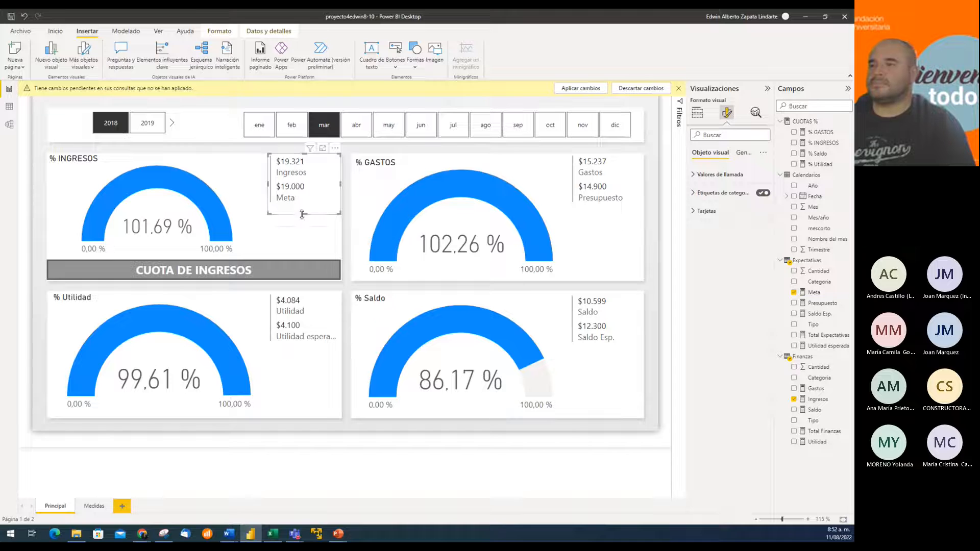
{"action": "mouse_move", "coordinate": [302, 215]}
{"action": "left_mouse_down"}
{"action": "mouse_move", "coordinate": [301, 258]}
{"action": "mouse_move", "coordinate": [305, 219]}
{"action": "left_mouse_up"}
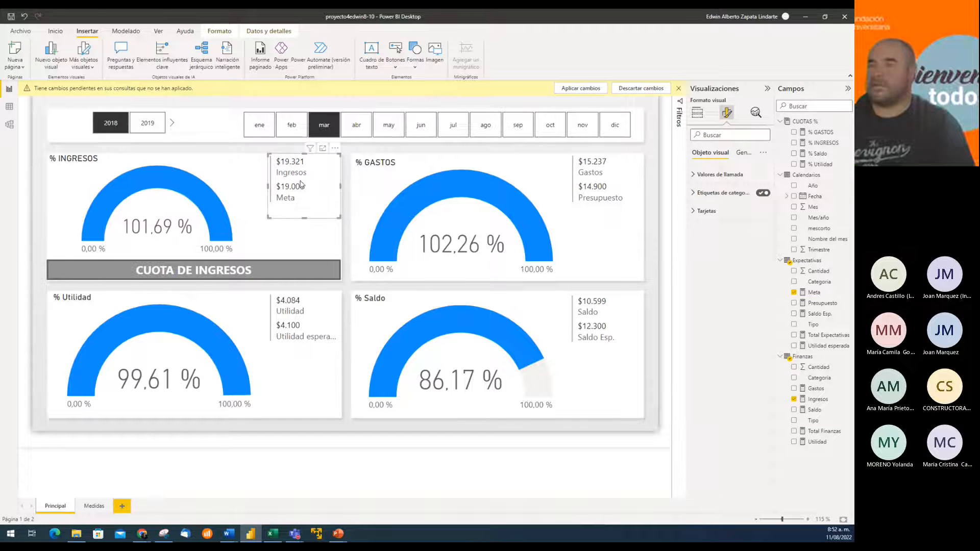
{"action": "left_click", "coordinate": [742, 155]}
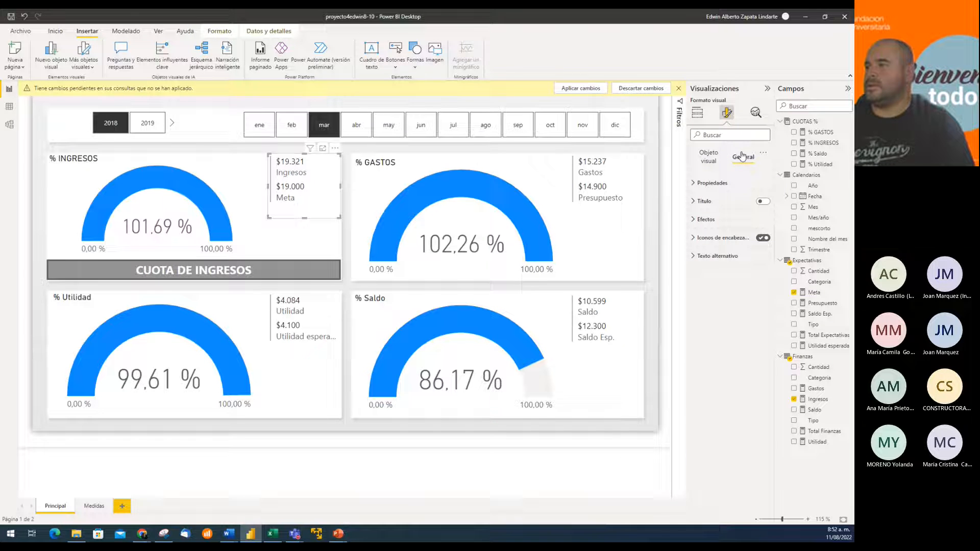
{"action": "left_click", "coordinate": [707, 162]}
{"action": "left_click", "coordinate": [724, 193]}
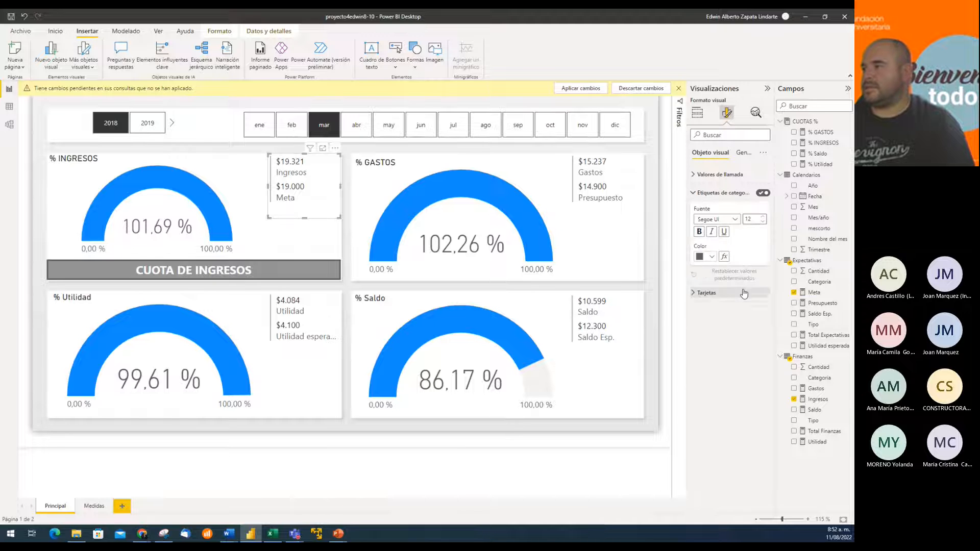
{"action": "left_click", "coordinate": [763, 219]}
{"action": "left_click", "coordinate": [763, 219]}
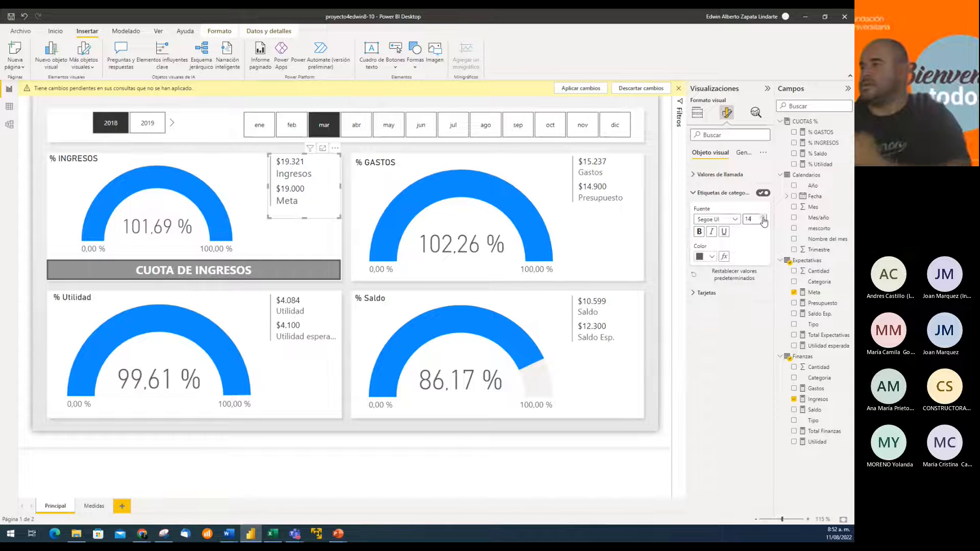
Step: Set the Ingresos/Meta card's callout values to font size 18 and enlarge the card slightly to fit them
{"action": "left_click", "coordinate": [694, 194]}
{"action": "left_click", "coordinate": [692, 212]}
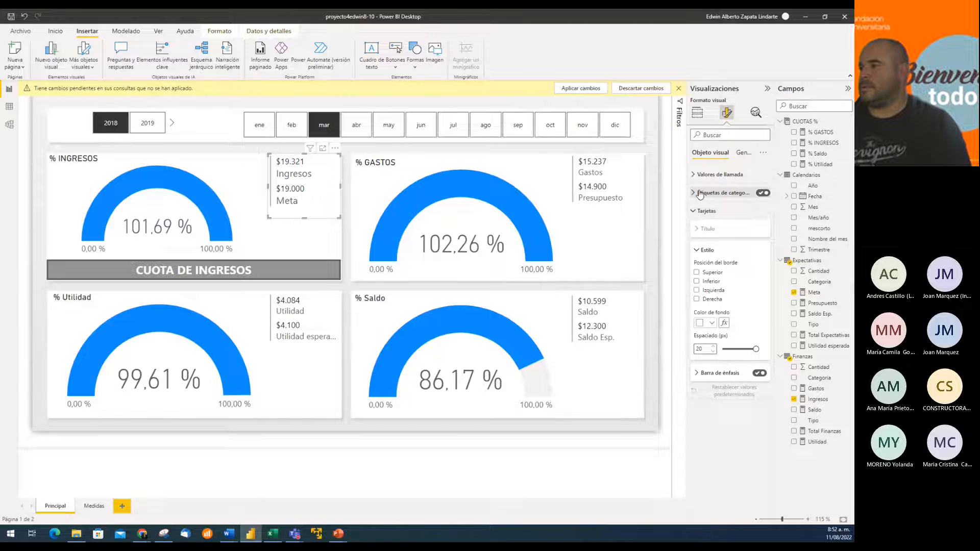
{"action": "left_click", "coordinate": [694, 175]}
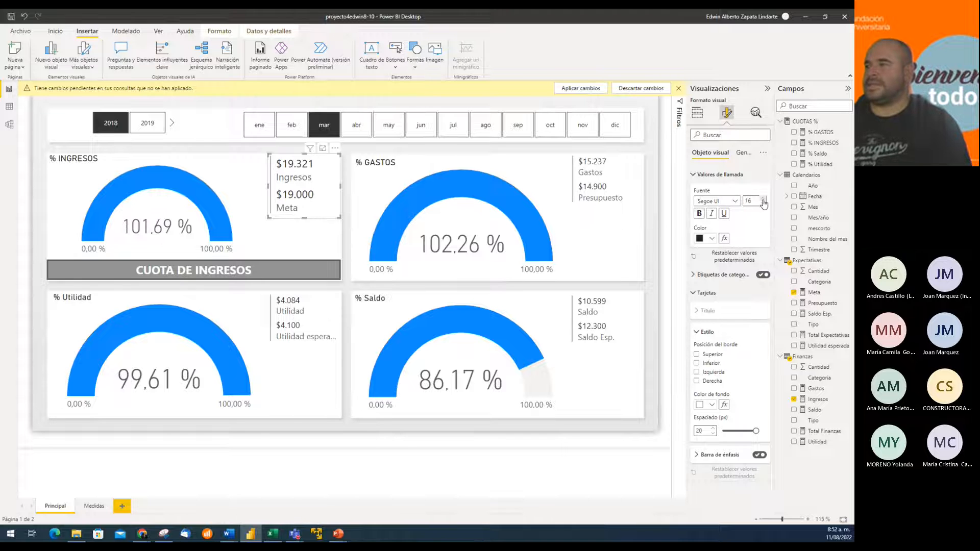
{"action": "left_click", "coordinate": [763, 204]}
{"action": "left_click", "coordinate": [764, 202]}
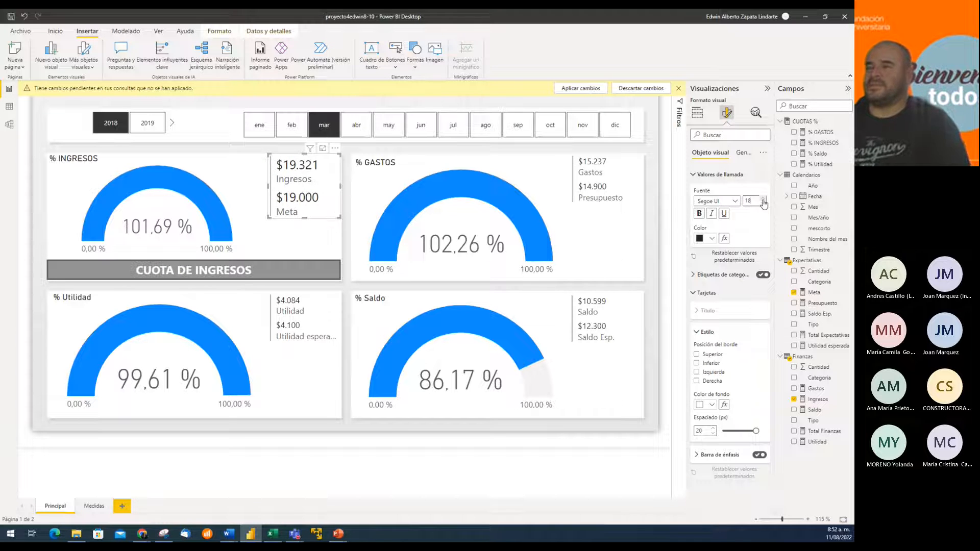
{"action": "left_click", "coordinate": [763, 202]}
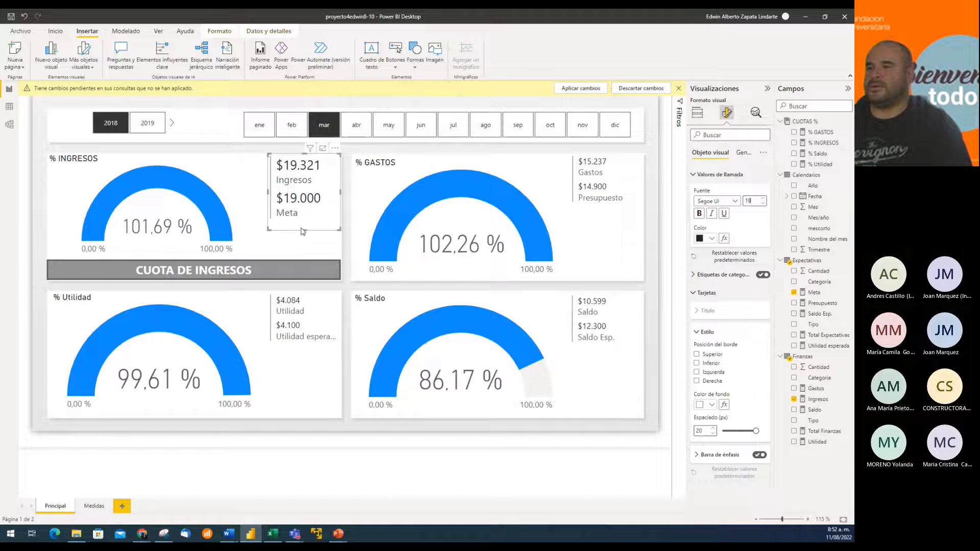
{"action": "left_click_drag", "start_coordinate": [267, 193], "coordinate": [265, 197]}
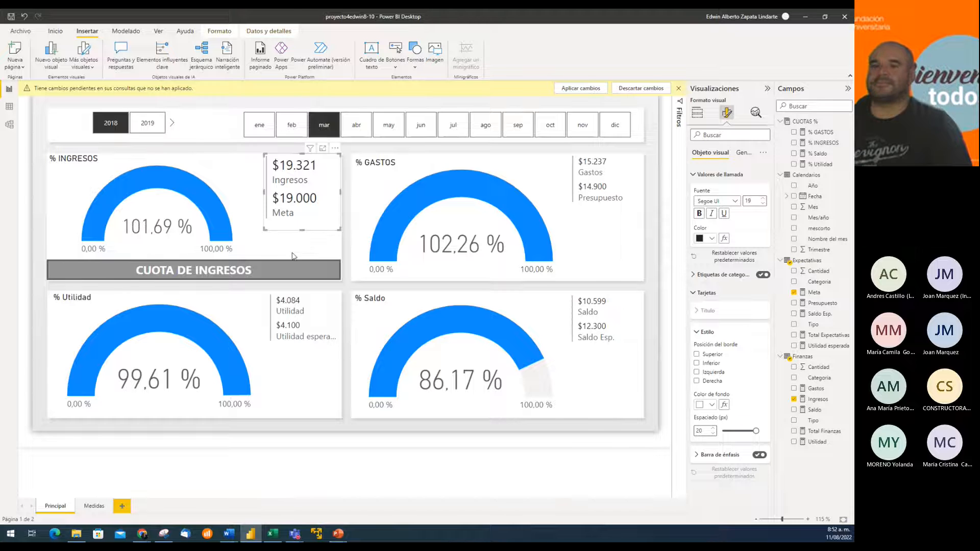
{"action": "key", "text": "Down"}
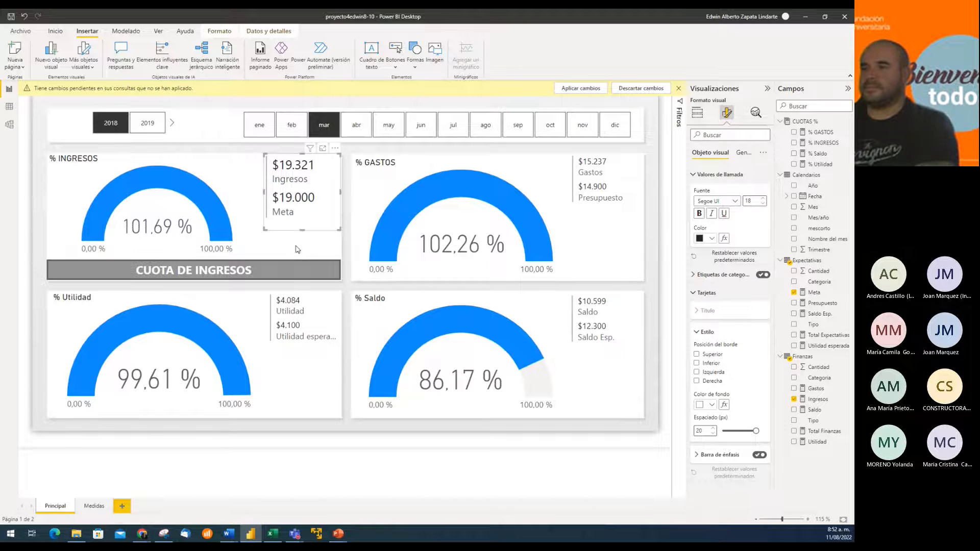
Step: Extend the Ingresos/Meta card's lower edge a little and move the card slightly down beside the % INGRESOS gauge
{"action": "left_click_drag", "start_coordinate": [302, 231], "coordinate": [304, 236]}
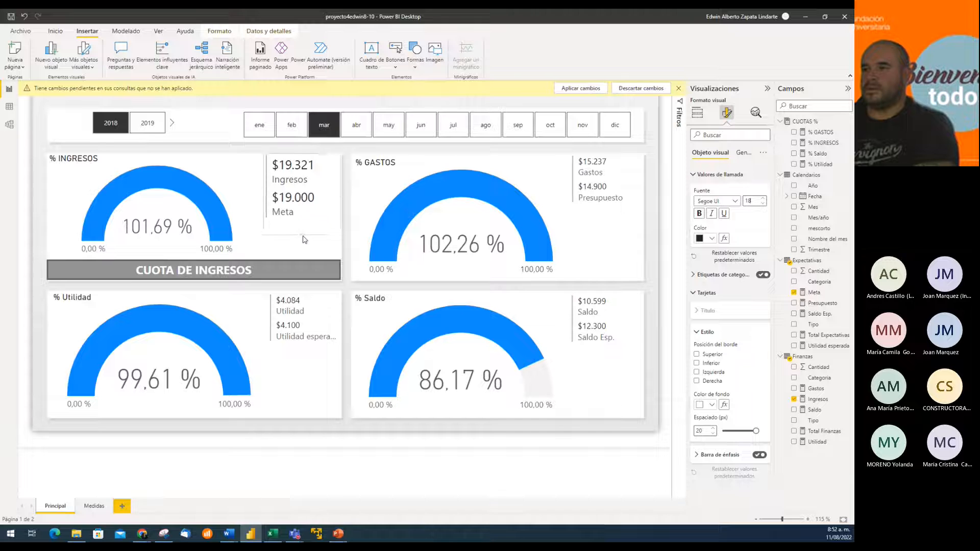
{"action": "left_click_drag", "start_coordinate": [321, 178], "coordinate": [321, 184]}
{"action": "left_click", "coordinate": [232, 180]}
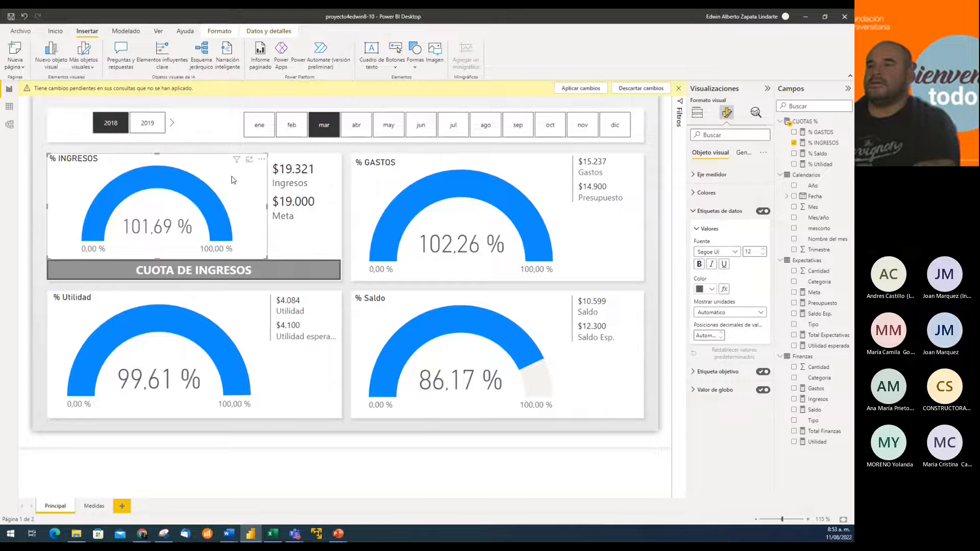
Step: Turn off the background (Fondo) effect of the Ingresos/Meta card
{"action": "left_click", "coordinate": [332, 210]}
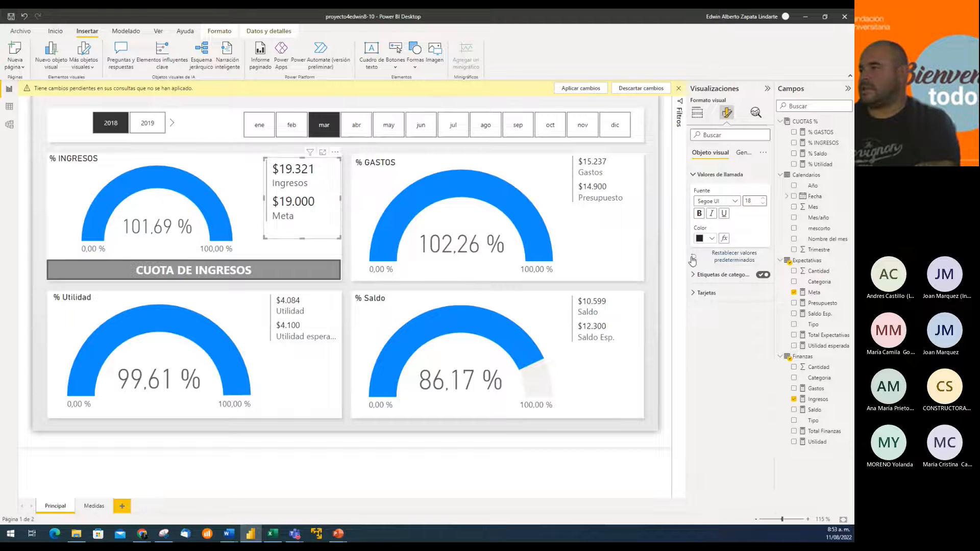
{"action": "left_click", "coordinate": [743, 153]}
{"action": "left_click", "coordinate": [700, 220]}
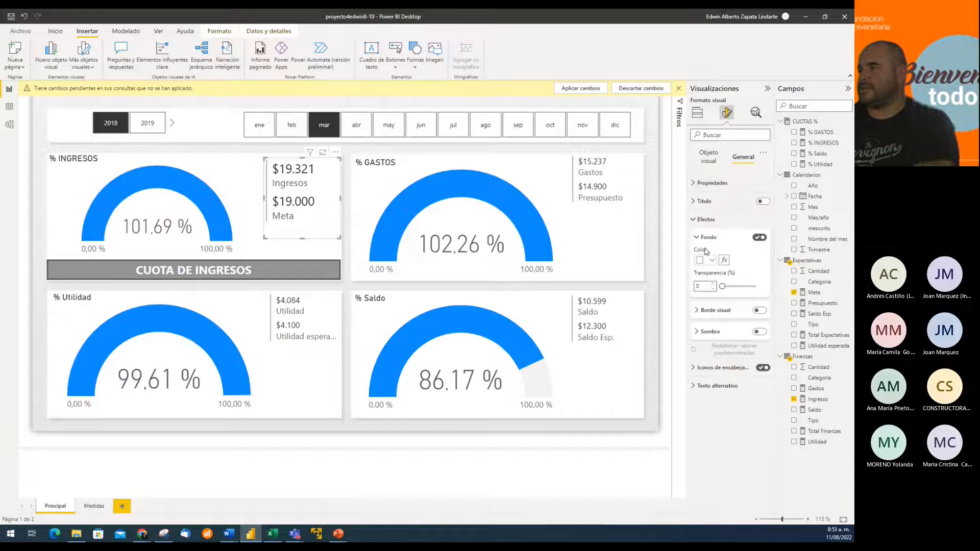
{"action": "left_click", "coordinate": [758, 237]}
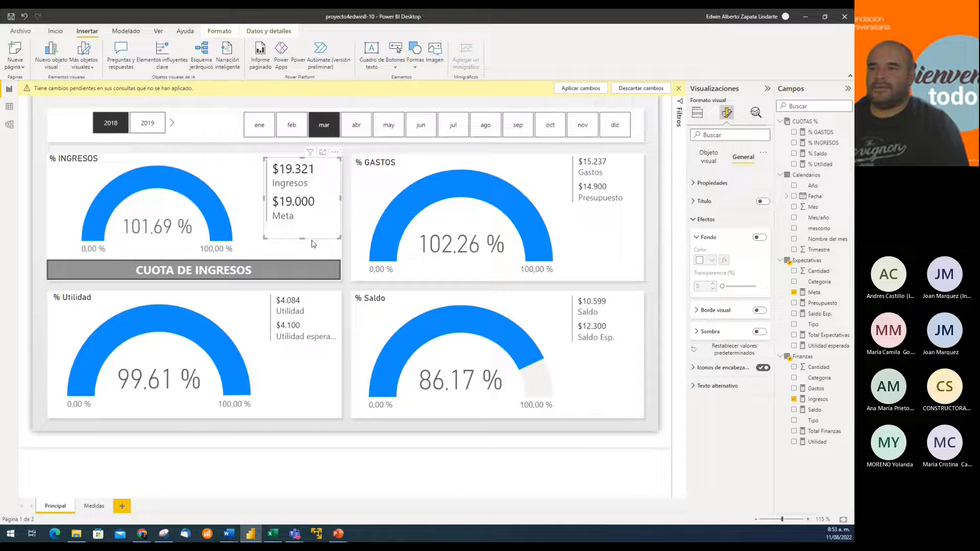
Step: Set the Ingresos/Meta card's callout values to font size 20 and its category labels to 16
{"action": "left_click", "coordinate": [708, 157]}
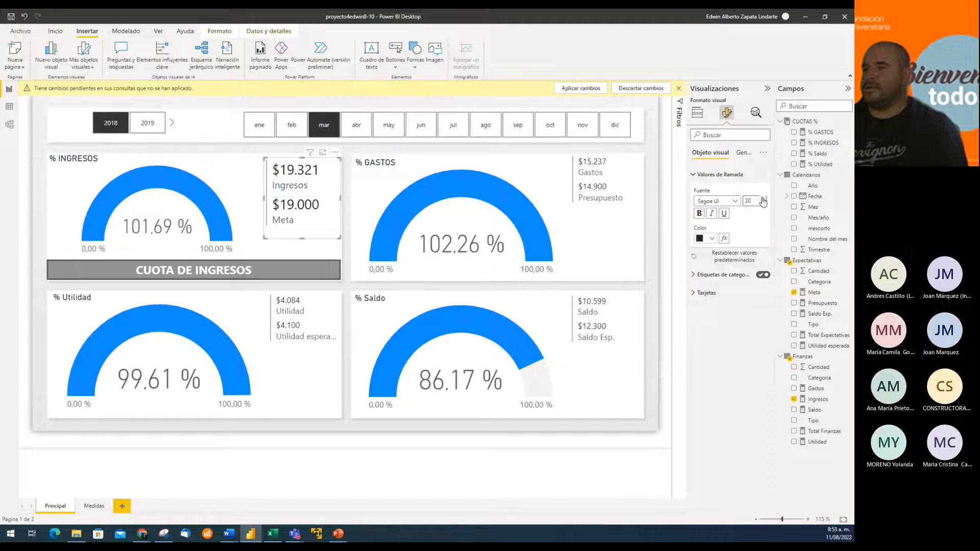
{"action": "left_click", "coordinate": [701, 280]}
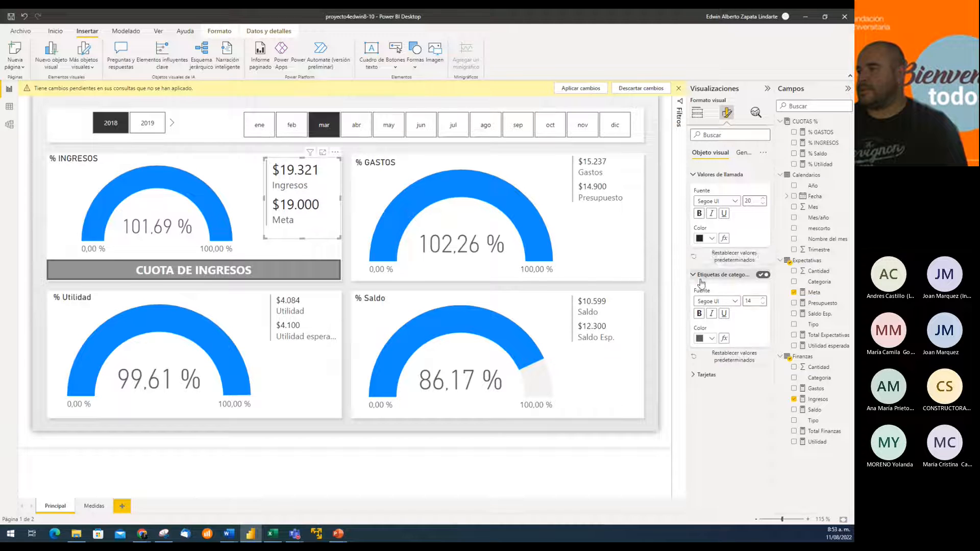
{"action": "left_click", "coordinate": [763, 299]}
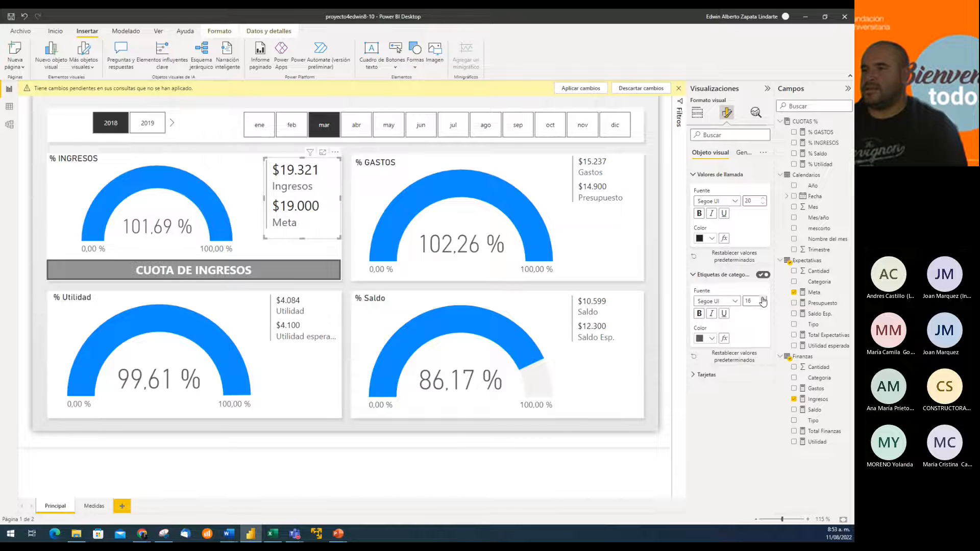
Step: Set the Ingresos/Meta card's category labels to font size 17 and extend the card's lower edge slightly
{"action": "left_click", "coordinate": [763, 299]}
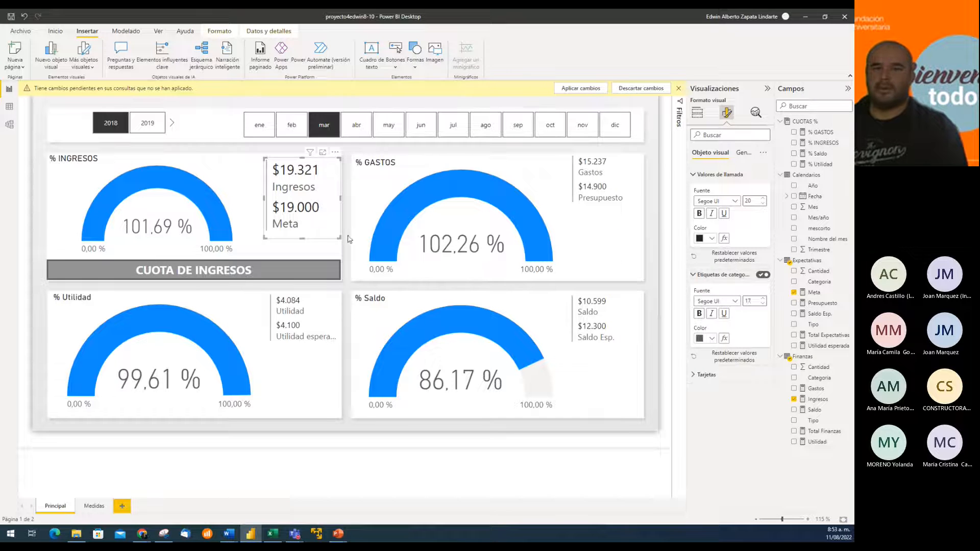
{"action": "left_click_drag", "start_coordinate": [302, 239], "coordinate": [300, 253]}
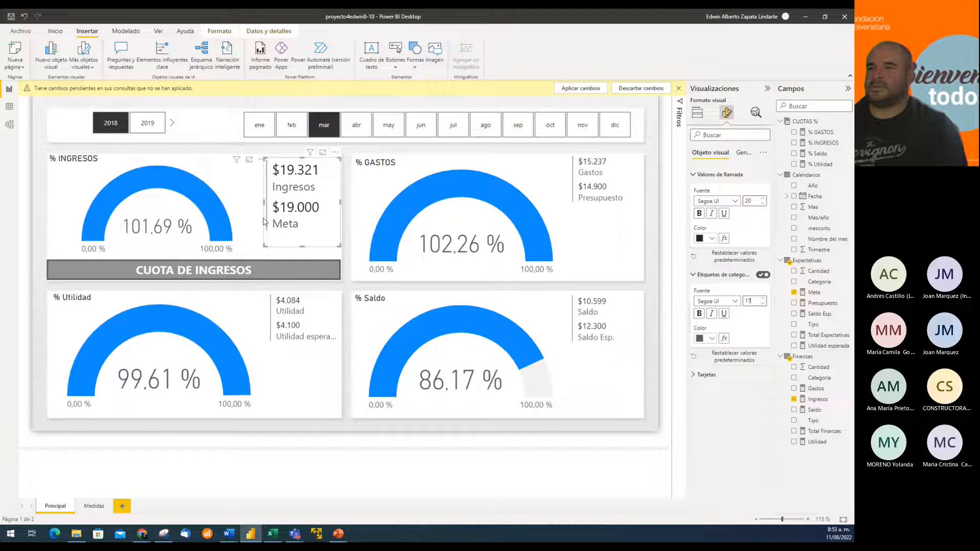
{"action": "left_click", "coordinate": [294, 256]}
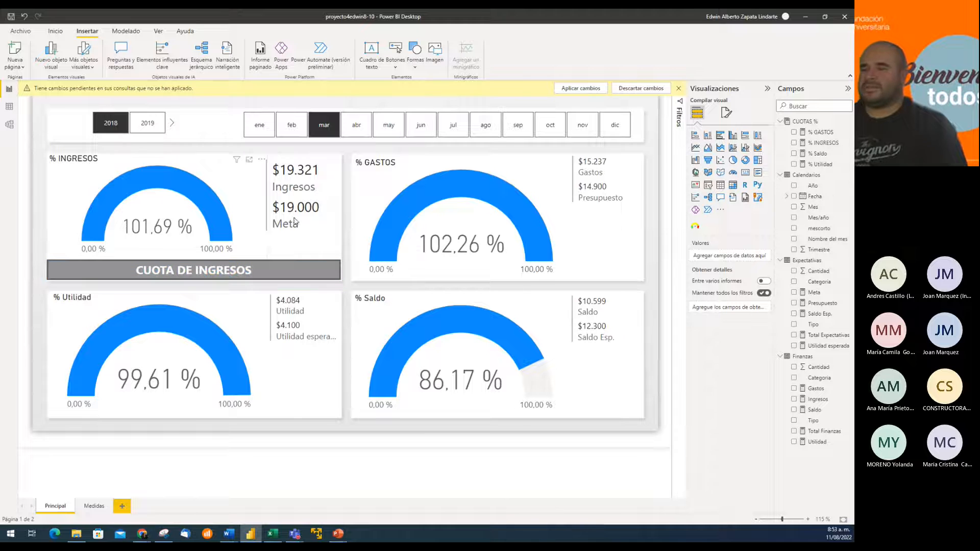
Step: Open the visual formatting options of the % INGRESOS gauge
{"action": "left_click", "coordinate": [118, 168]}
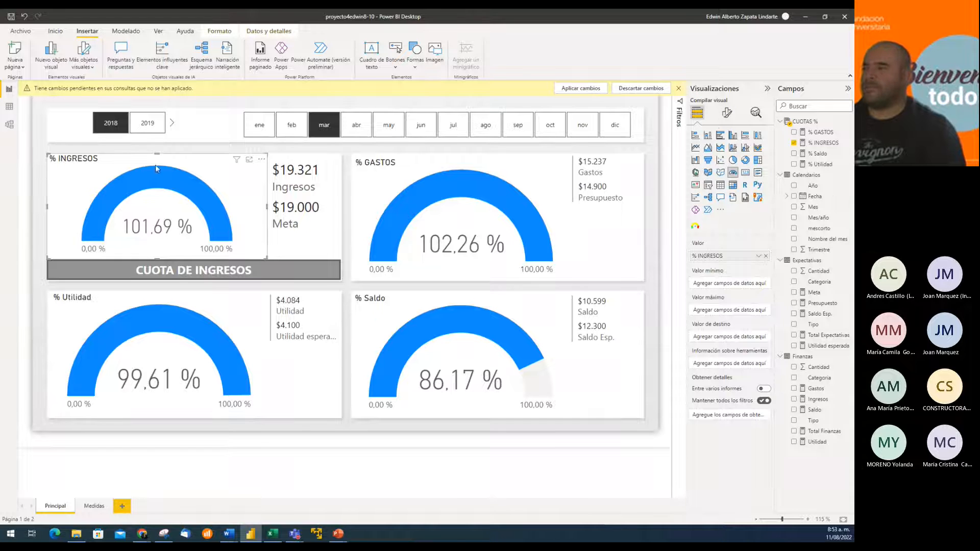
{"action": "left_click", "coordinate": [726, 115]}
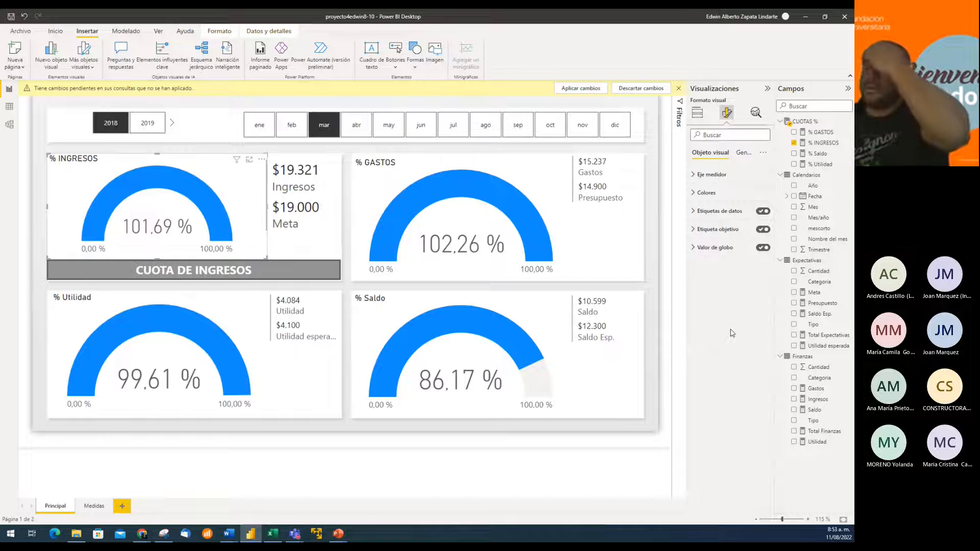
{"action": "left_click", "coordinate": [762, 213]}
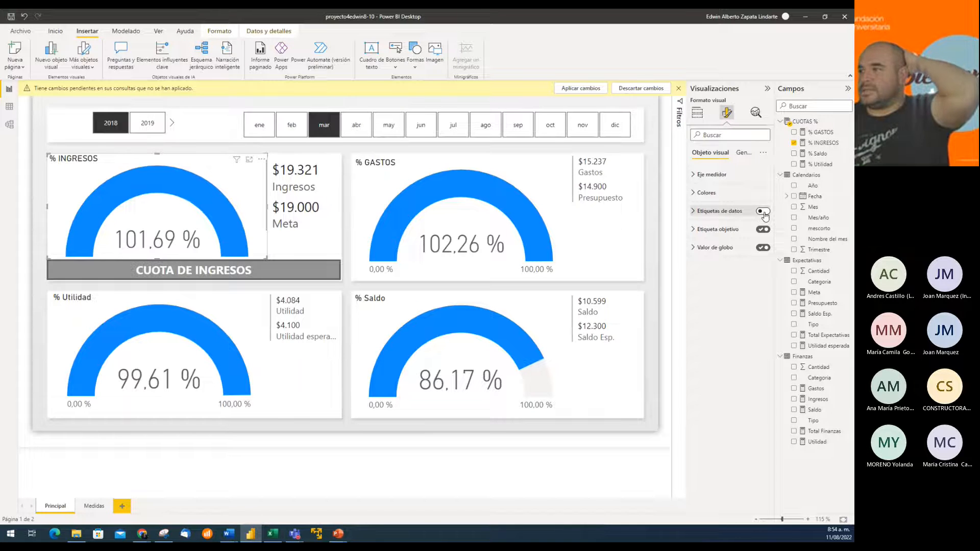
{"action": "left_click", "coordinate": [764, 213]}
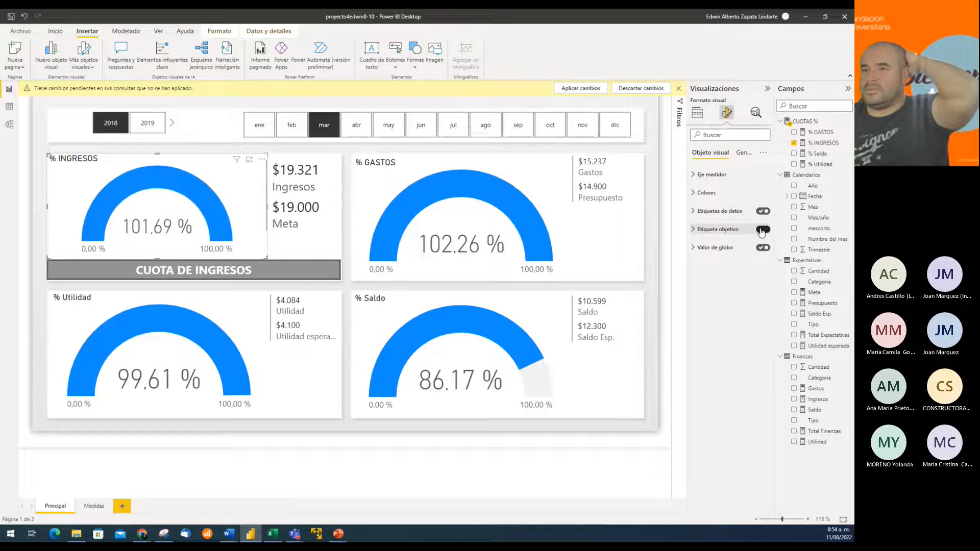
{"action": "left_click", "coordinate": [762, 231]}
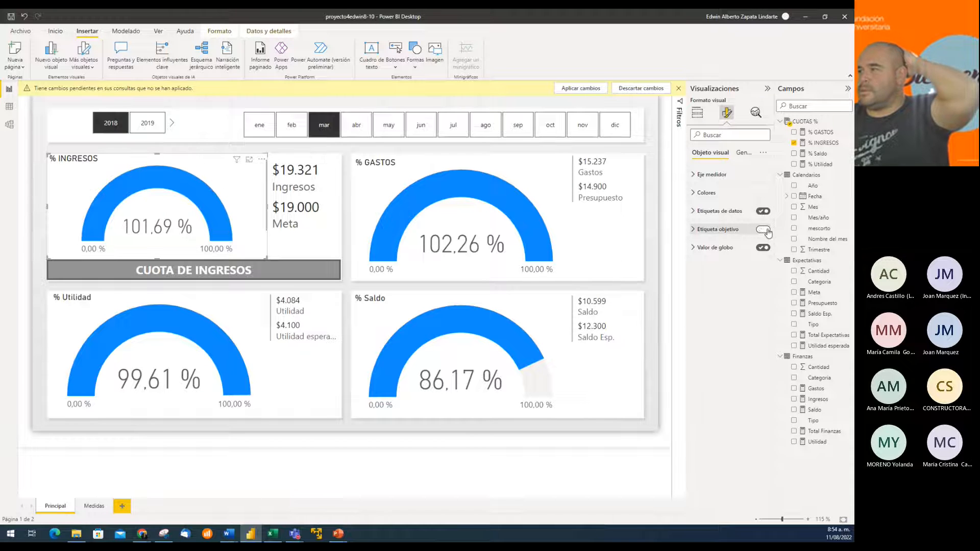
{"action": "left_click", "coordinate": [767, 231]}
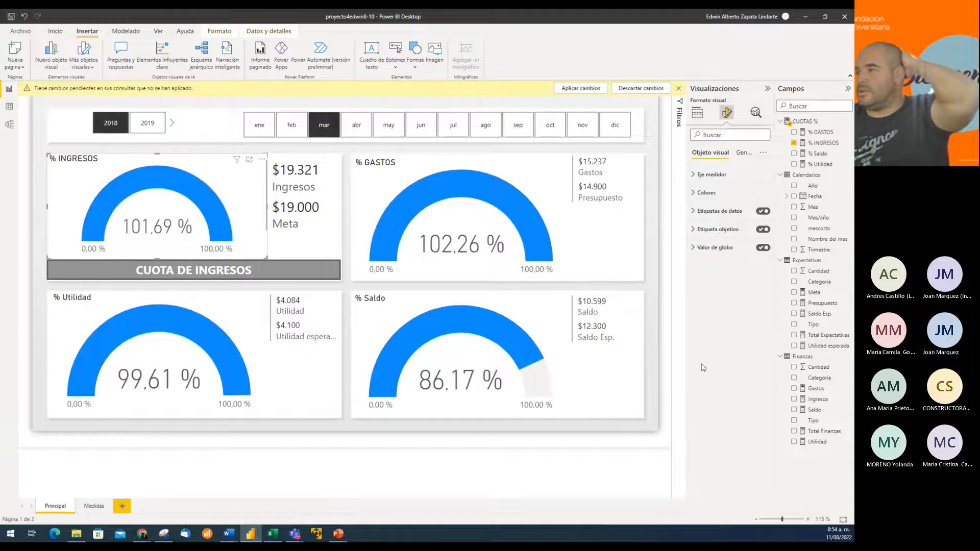
Step: Turn off the title (Título) of the % INGRESOS gauge and deselect it
{"action": "left_click", "coordinate": [743, 154]}
{"action": "left_click", "coordinate": [763, 201]}
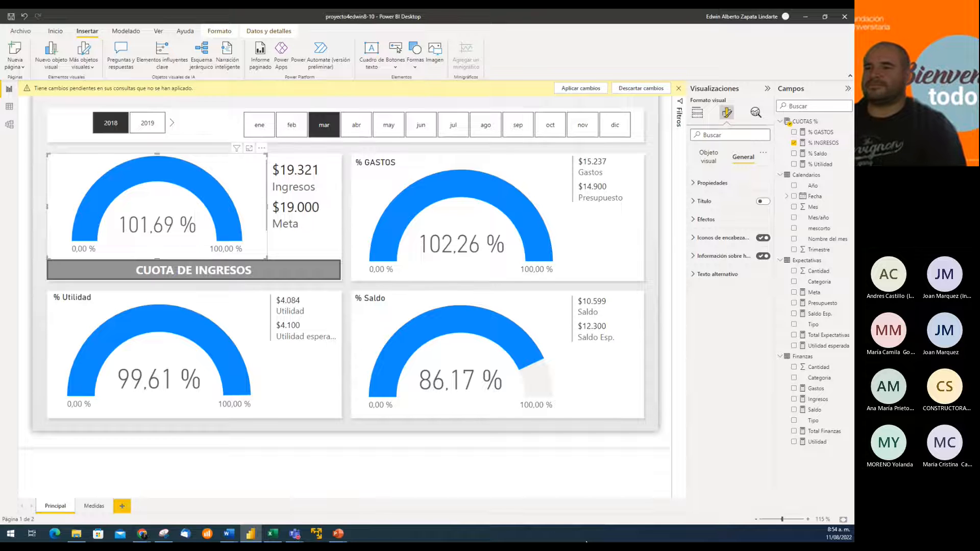
{"action": "left_click", "coordinate": [304, 434]}
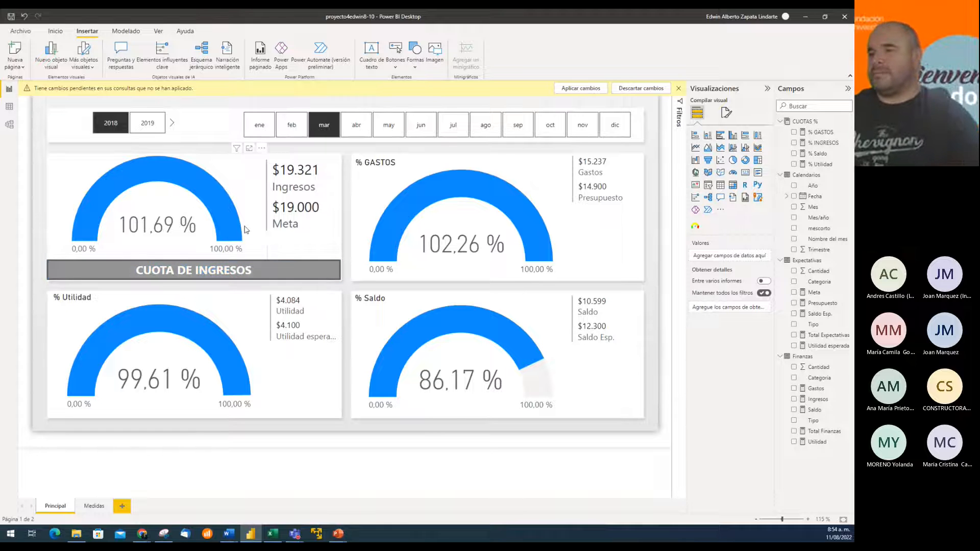
Step: Copy the formatting of the % INGRESOS gauge to the % GASTOS gauge
{"action": "left_click", "coordinate": [232, 172]}
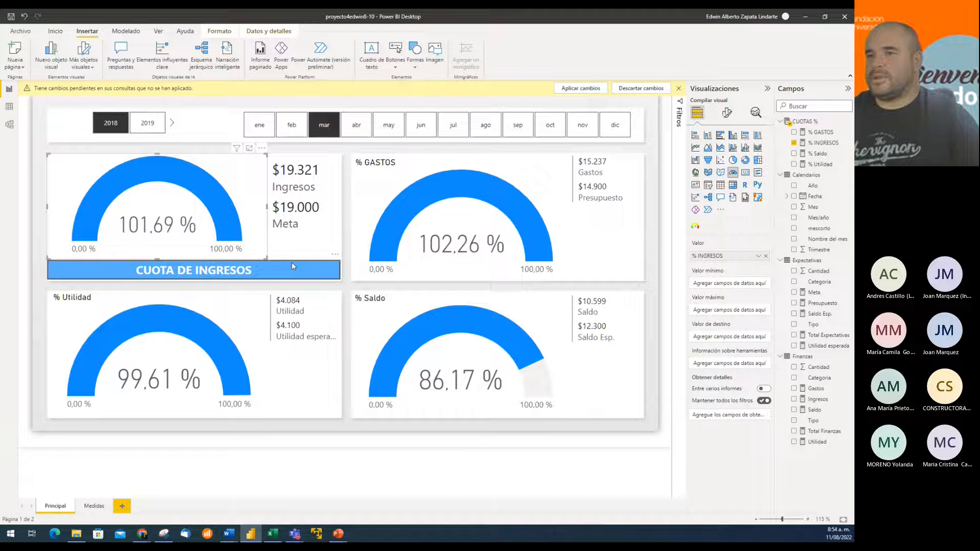
{"action": "left_click", "coordinate": [56, 32]}
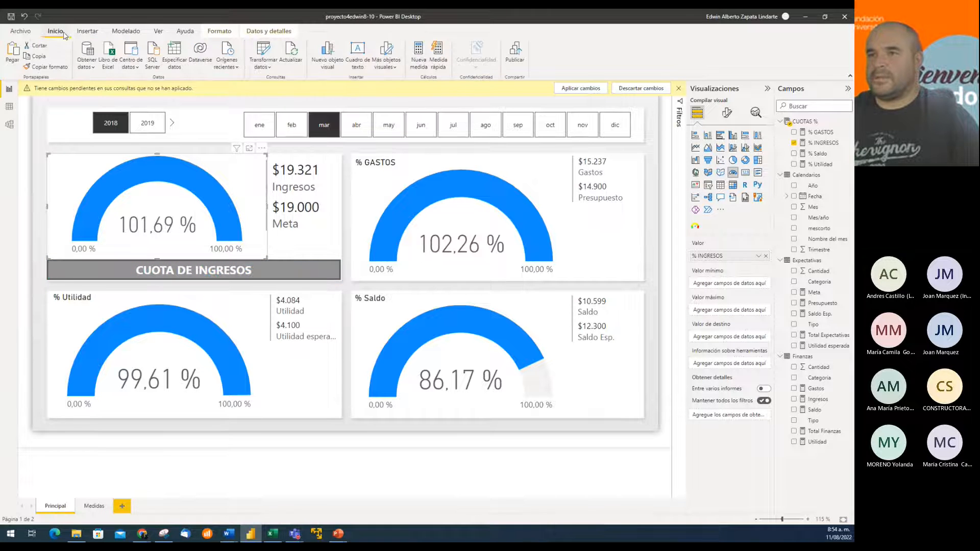
{"action": "left_click", "coordinate": [429, 186]}
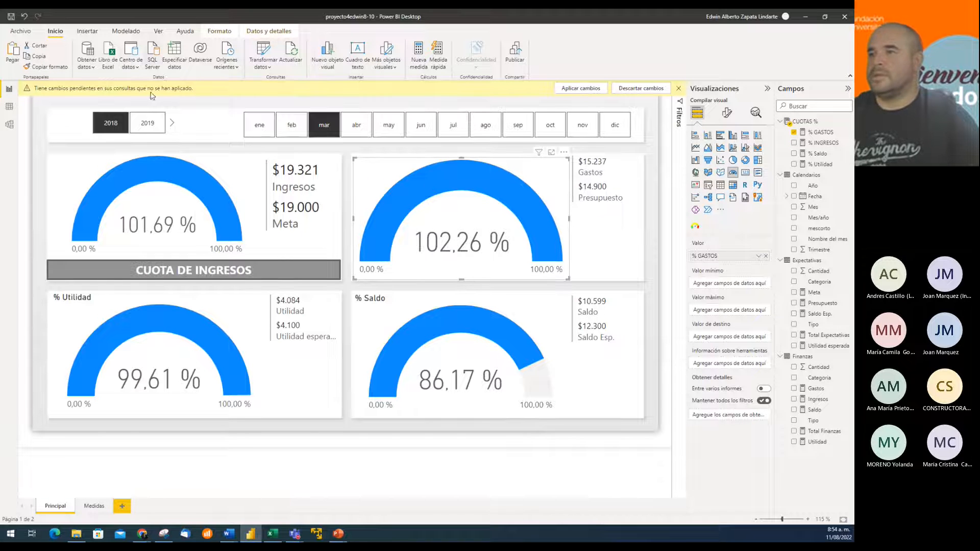
Step: Copy the Ingresos/Meta card's formatting to the Gastos/Presupuesto card, and enlarge that card so both values and labels fit
{"action": "left_click", "coordinate": [307, 202]}
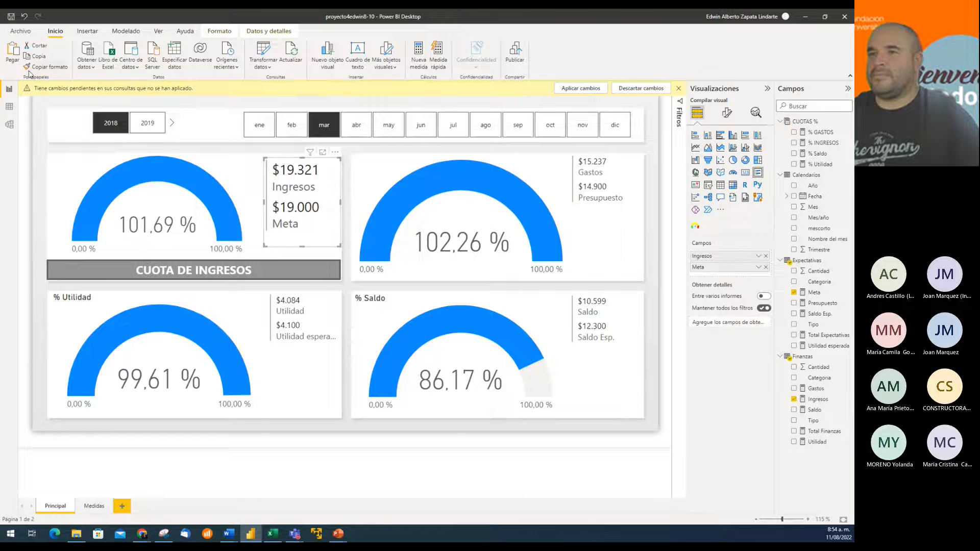
{"action": "left_click", "coordinate": [46, 67]}
{"action": "left_click", "coordinate": [595, 186]}
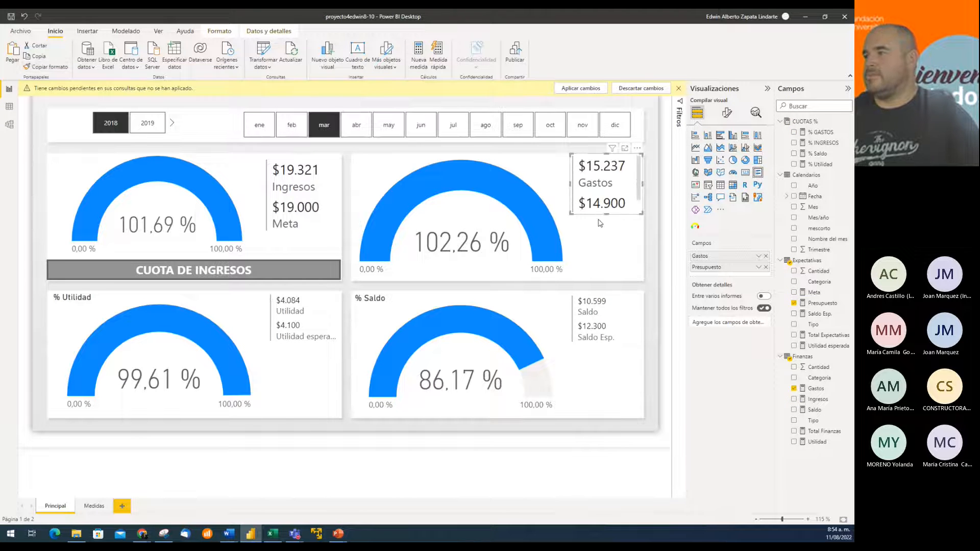
{"action": "left_click_drag", "start_coordinate": [606, 215], "coordinate": [607, 245]}
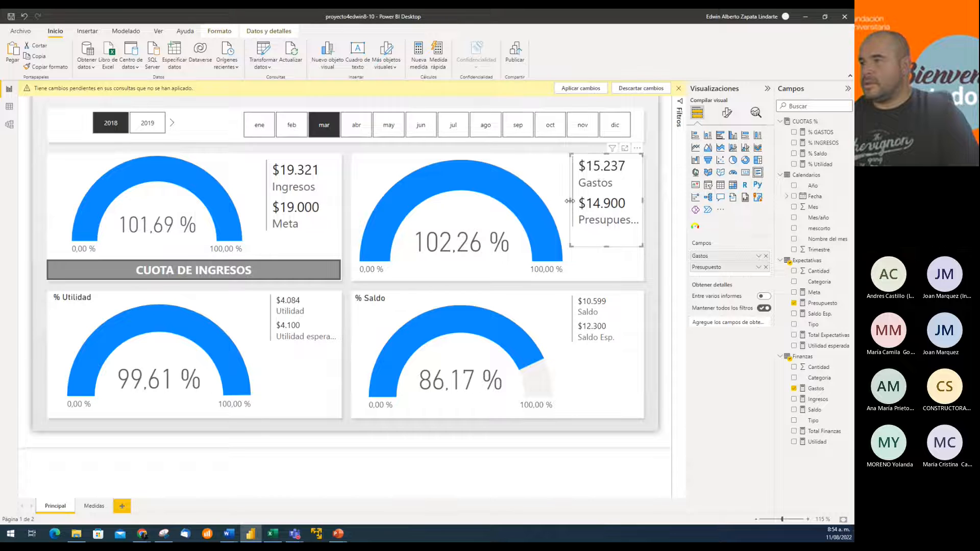
{"action": "left_click_drag", "start_coordinate": [568, 201], "coordinate": [565, 202]}
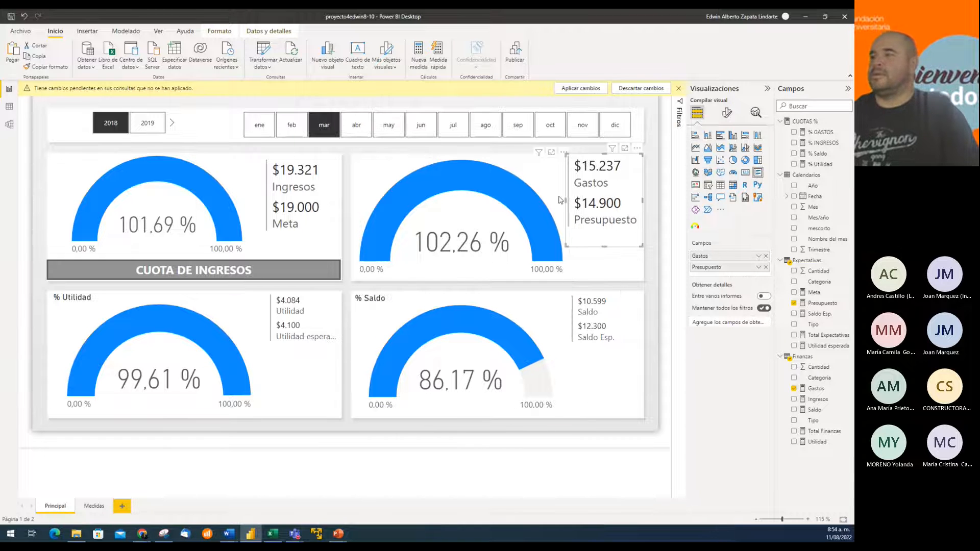
Step: Copy the Gastos/Presupuesto card's formatting to the Utilidad card, and from there to the Saldo card
{"action": "left_click", "coordinate": [36, 67]}
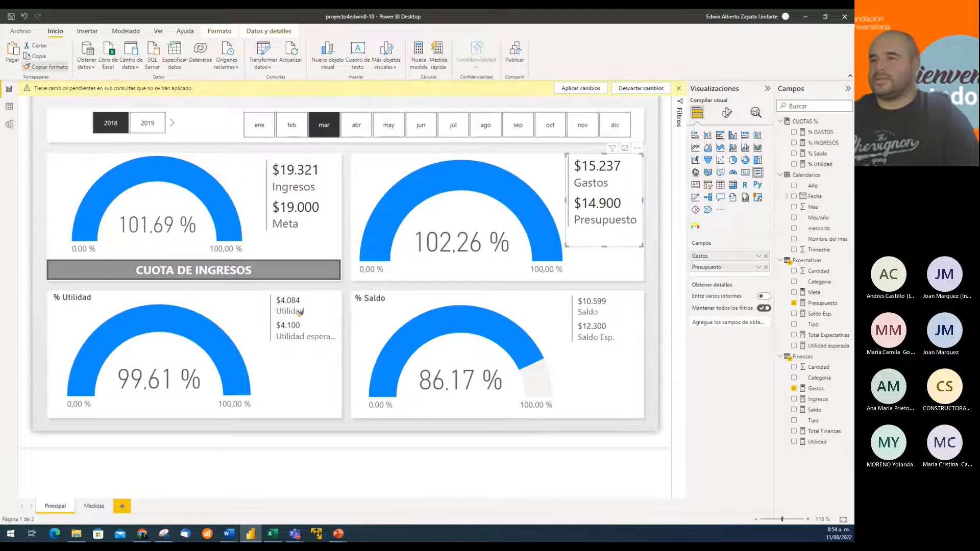
{"action": "left_click", "coordinate": [300, 313]}
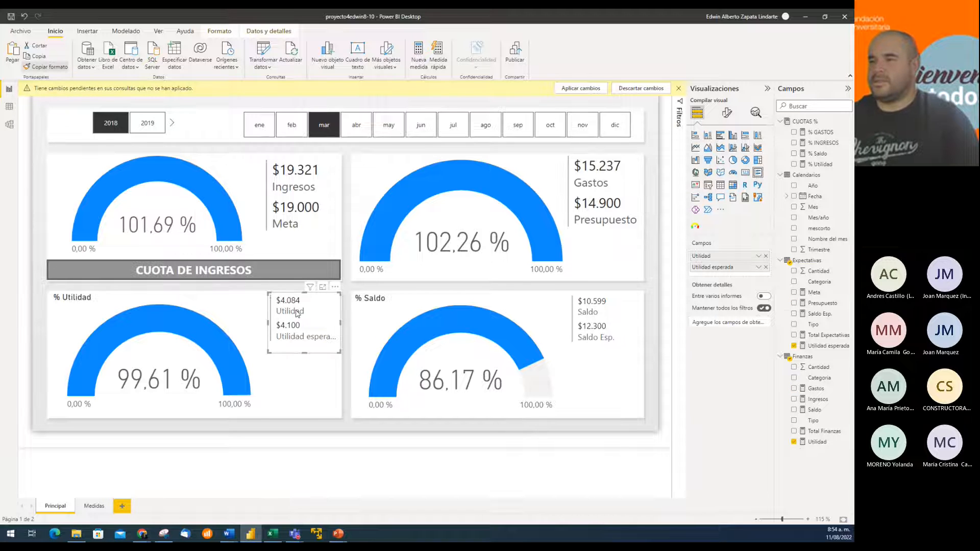
{"action": "left_click", "coordinate": [45, 67]}
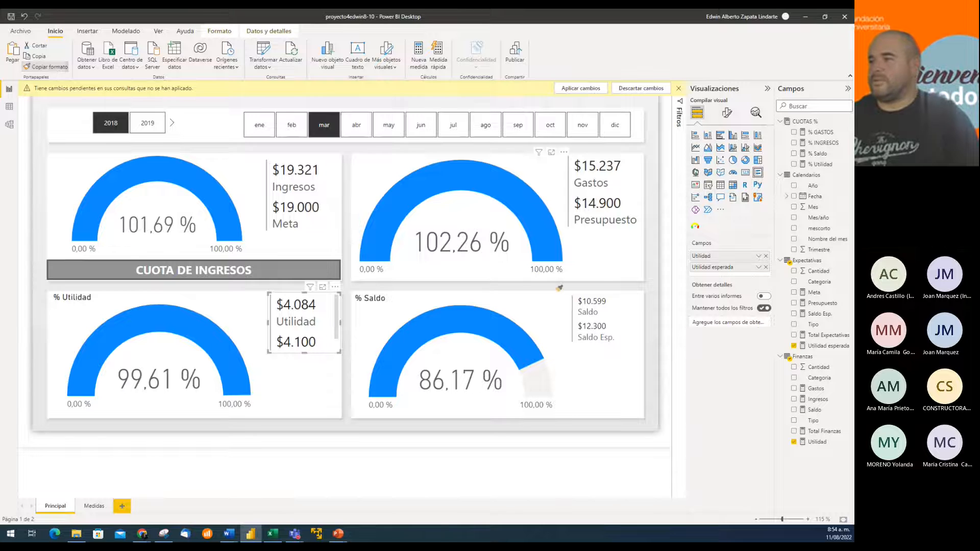
{"action": "left_click", "coordinate": [596, 312]}
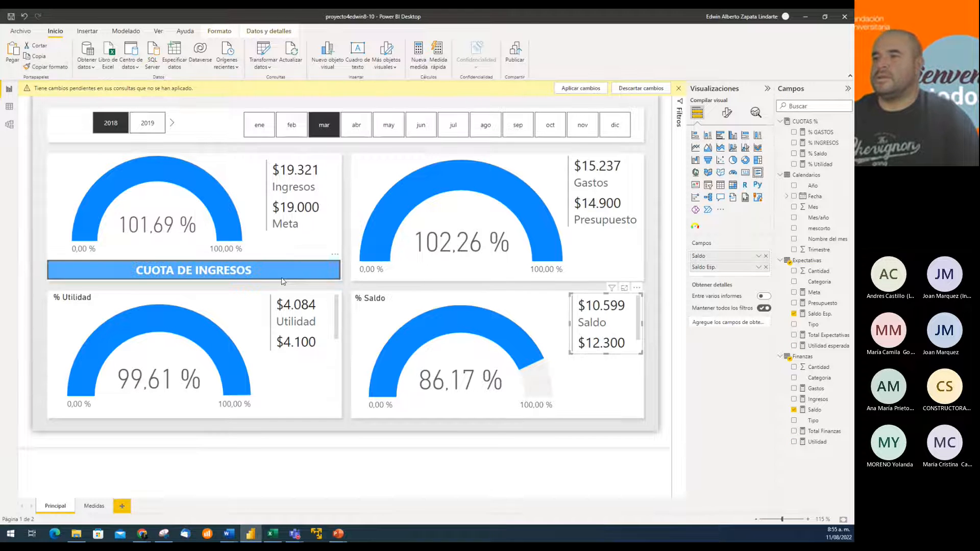
Step: Copy the % INGRESOS gauge's formatting to the % Utilidad gauge, and from there to the % Saldo gauge
{"action": "left_click", "coordinate": [184, 196]}
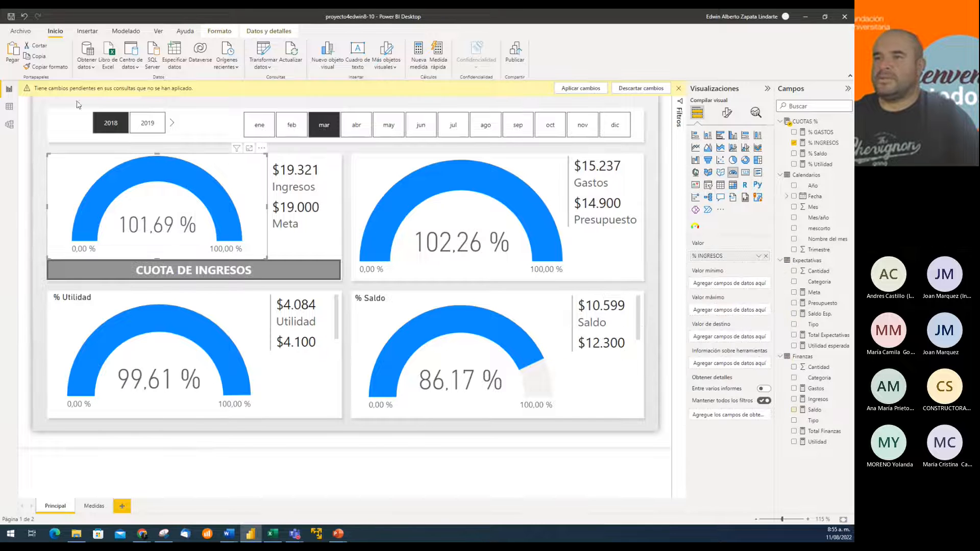
{"action": "left_click", "coordinate": [44, 67]}
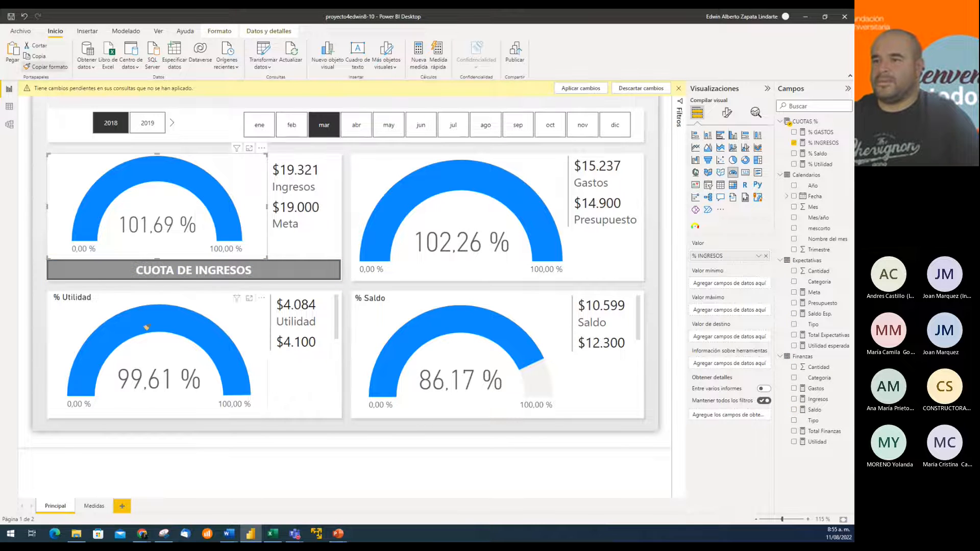
{"action": "left_click", "coordinate": [154, 353]}
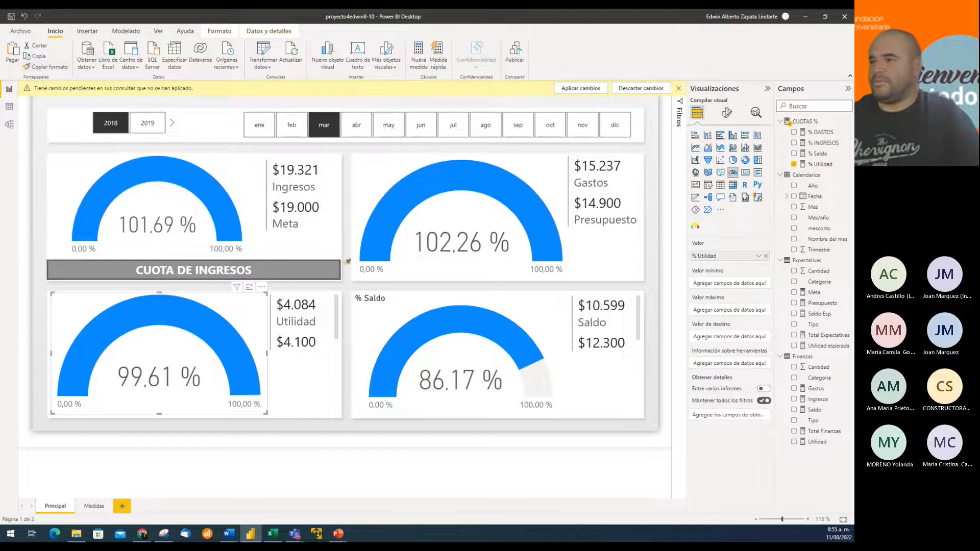
{"action": "left_click", "coordinate": [45, 67]}
{"action": "left_click", "coordinate": [442, 317]}
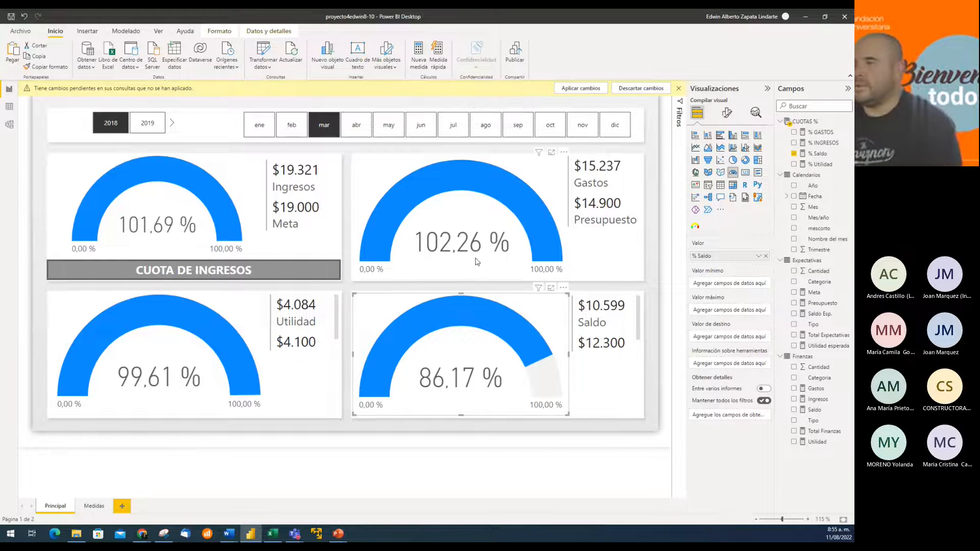
Step: Move the Gastos/Presupuesto card slightly down to line up with the Ingresos/Meta card, and shorten the % GASTOS gauge from below
{"action": "left_click", "coordinate": [606, 199]}
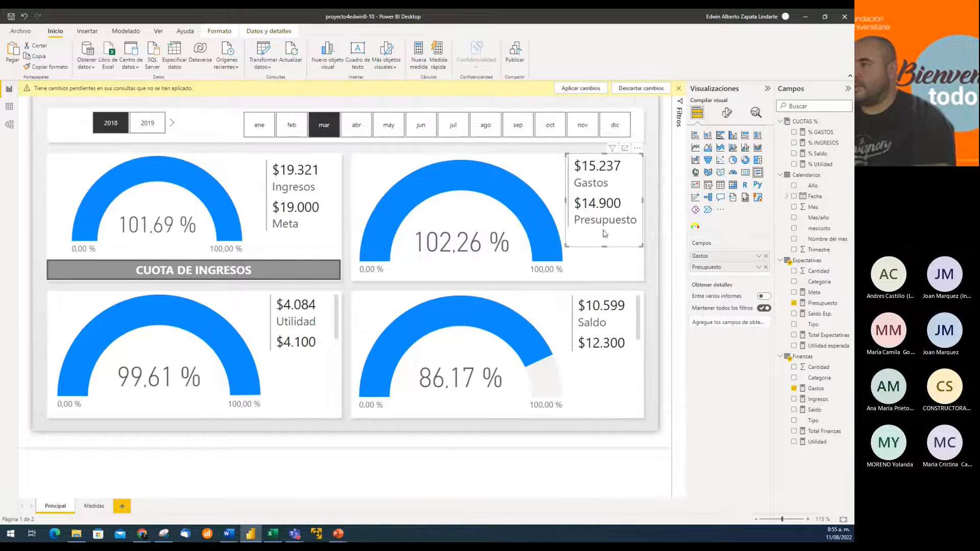
{"action": "left_click_drag", "start_coordinate": [618, 174], "coordinate": [618, 179]}
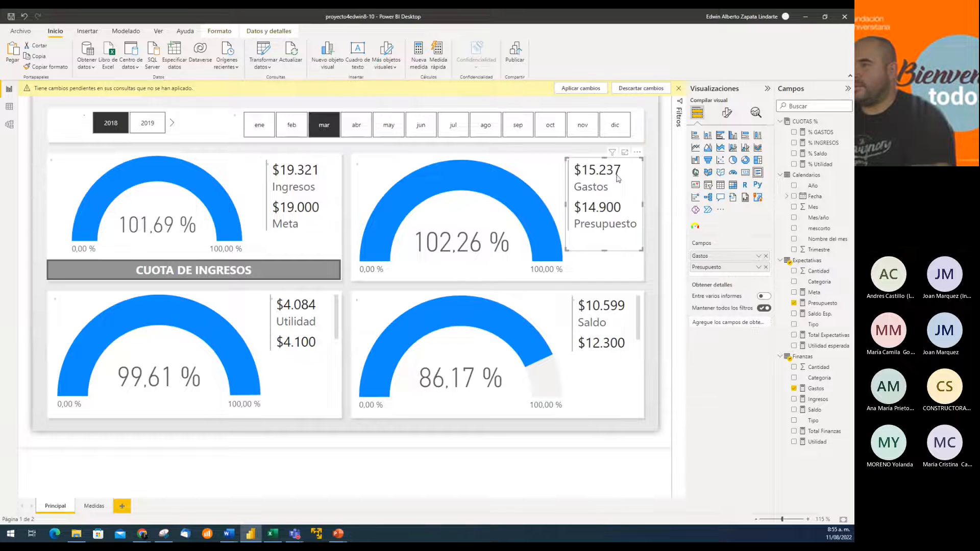
{"action": "left_click", "coordinate": [485, 236]}
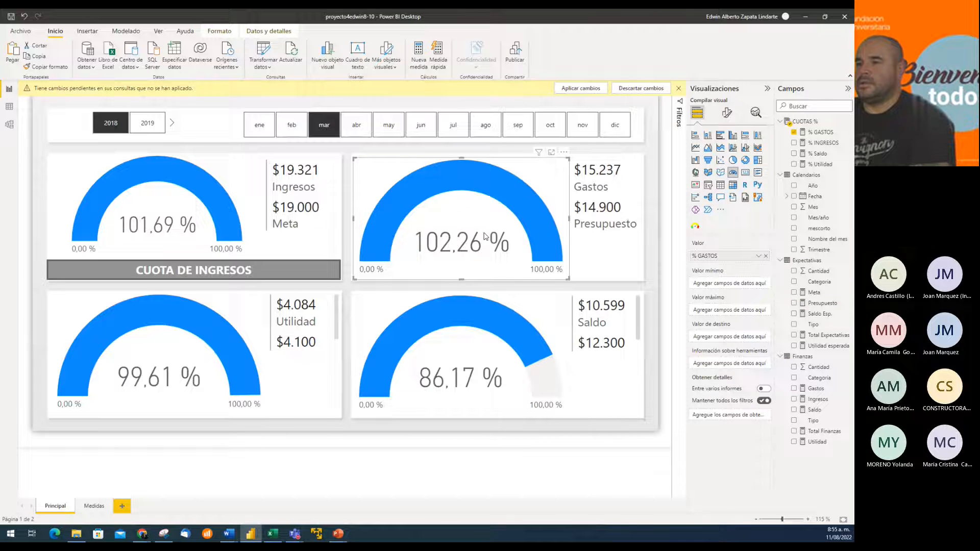
{"action": "left_click_drag", "start_coordinate": [464, 281], "coordinate": [466, 260]}
Step: Shorten the % Utilidad gauge from below, align its left edge with the gauge above, and extend the Utilidad card downward
{"action": "left_click", "coordinate": [213, 322]}
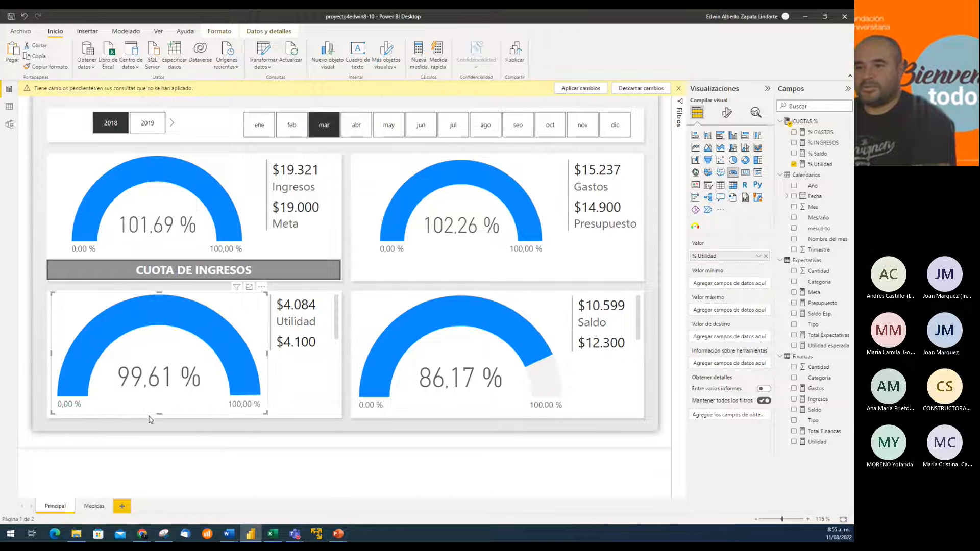
{"action": "left_click_drag", "start_coordinate": [158, 413], "coordinate": [162, 398]}
{"action": "left_click_drag", "start_coordinate": [51, 345], "coordinate": [47, 346]}
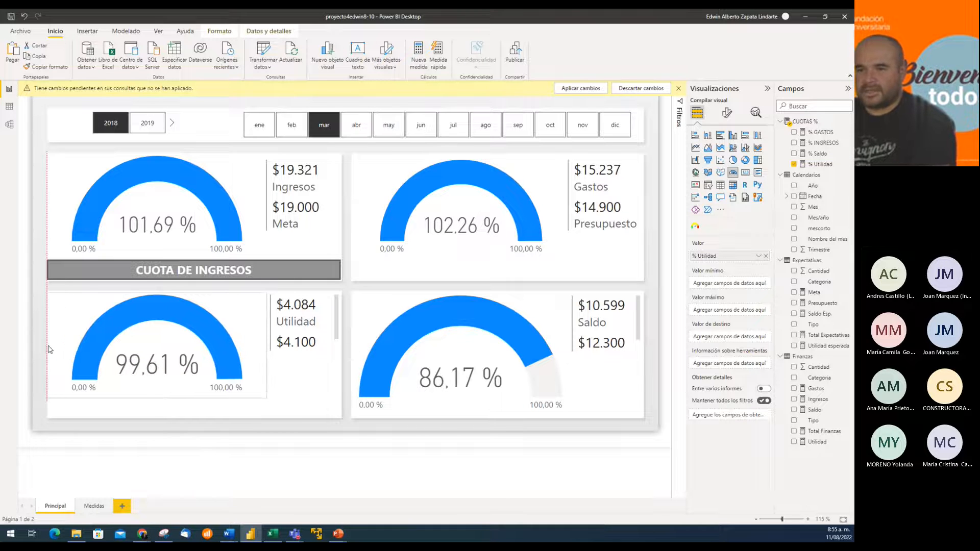
{"action": "left_click", "coordinate": [295, 337]}
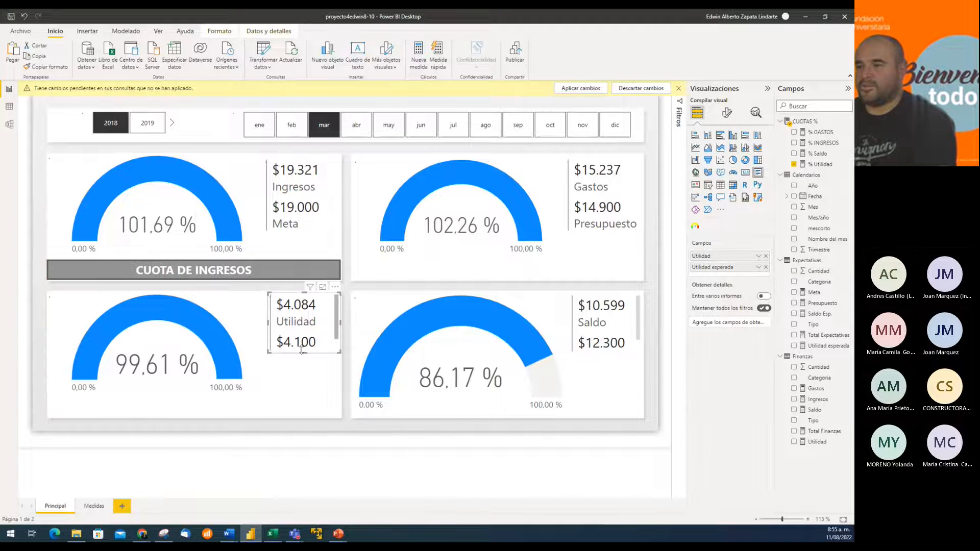
{"action": "left_click_drag", "start_coordinate": [303, 353], "coordinate": [305, 378]}
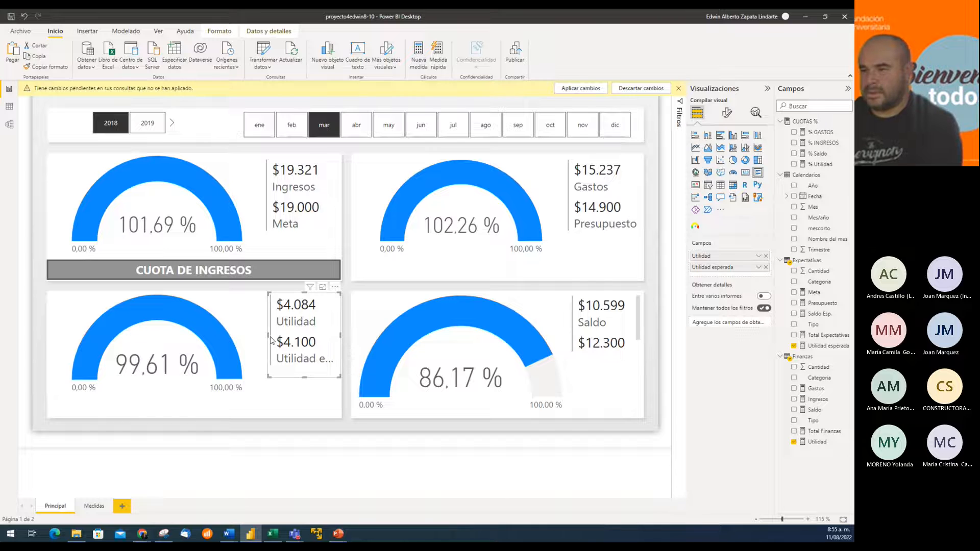
Step: Shorten the % Saldo gauge from below to leave space under it, matching the % Utilidad gauge's height
{"action": "left_click", "coordinate": [498, 398]}
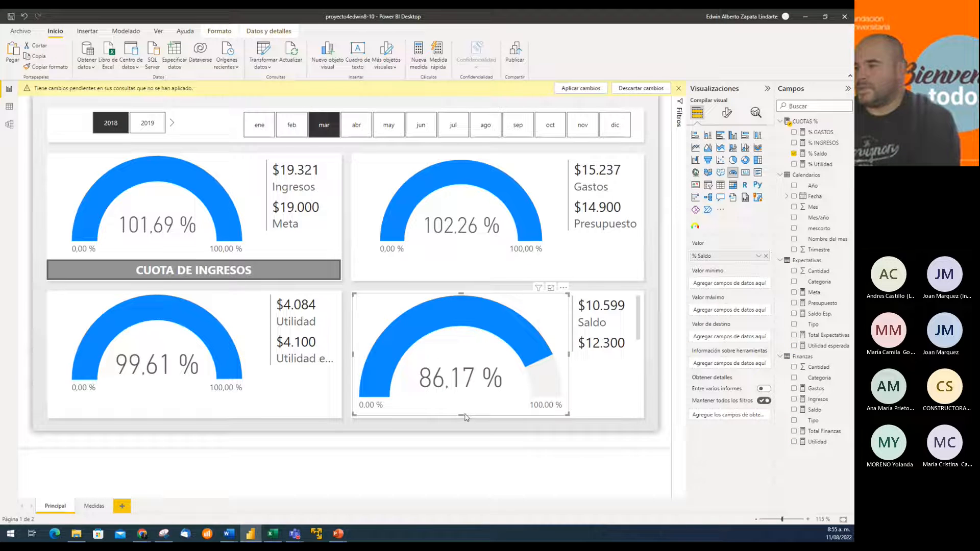
{"action": "left_click_drag", "start_coordinate": [462, 421], "coordinate": [464, 398]}
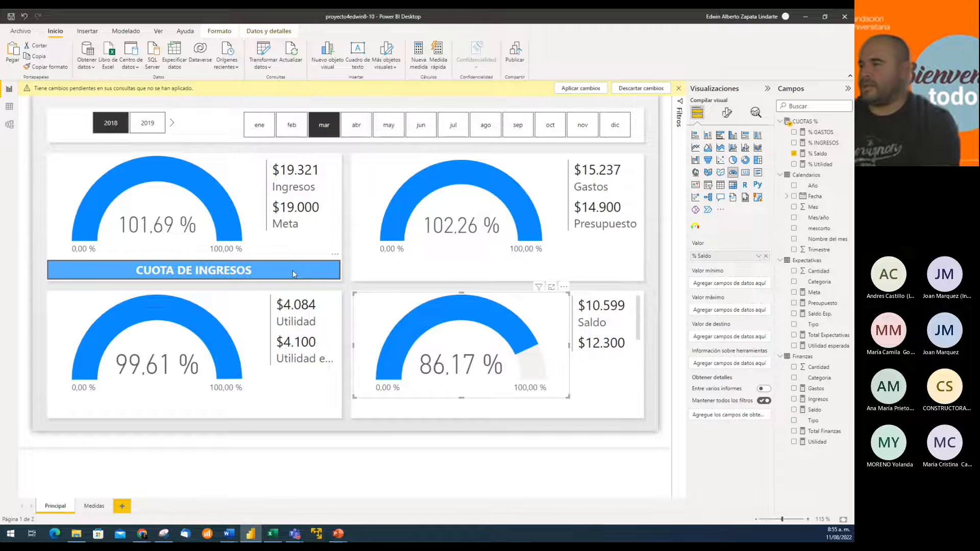
Step: Extend the Saldo card downward to fit both values and labels, and widen the Utilidad card slightly from its left edge
{"action": "left_click", "coordinate": [614, 324]}
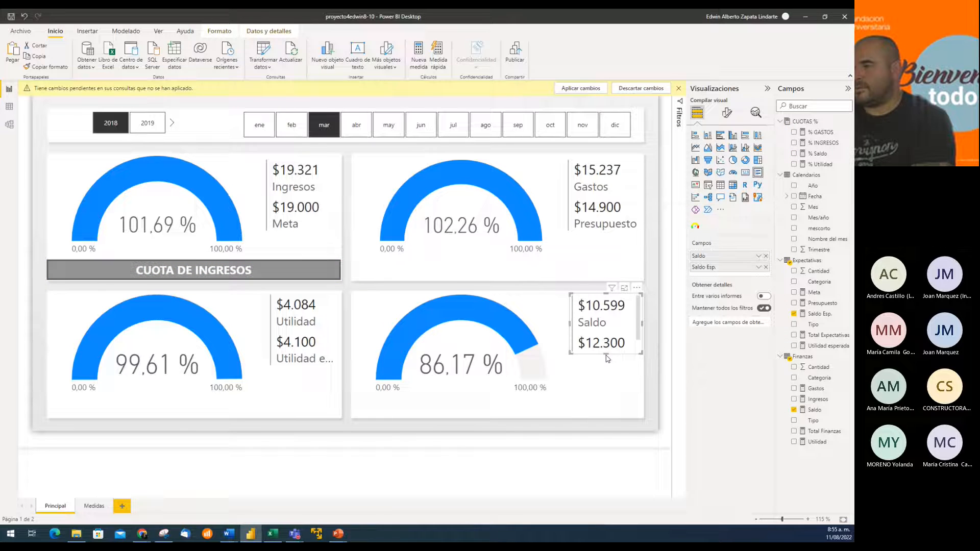
{"action": "left_click_drag", "start_coordinate": [606, 354], "coordinate": [606, 373]}
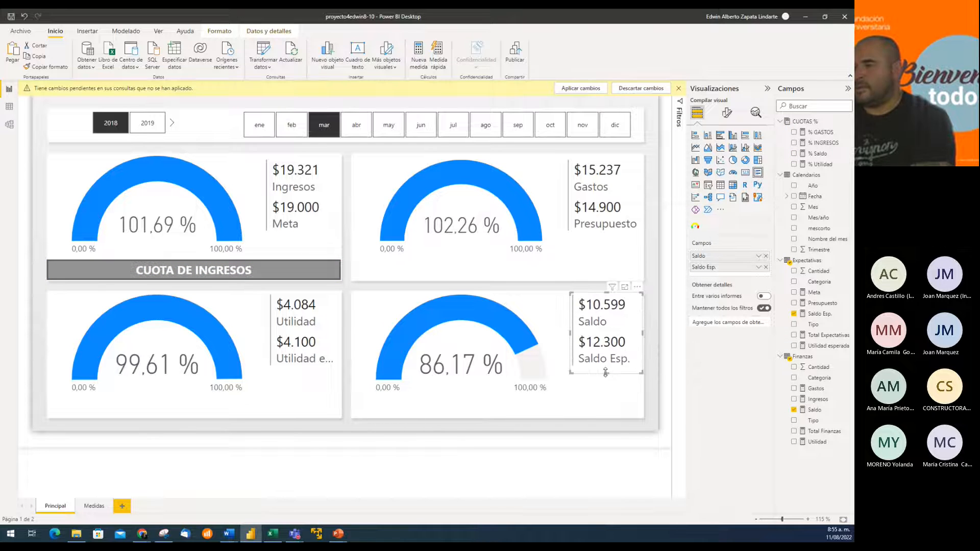
{"action": "left_click", "coordinate": [300, 313]}
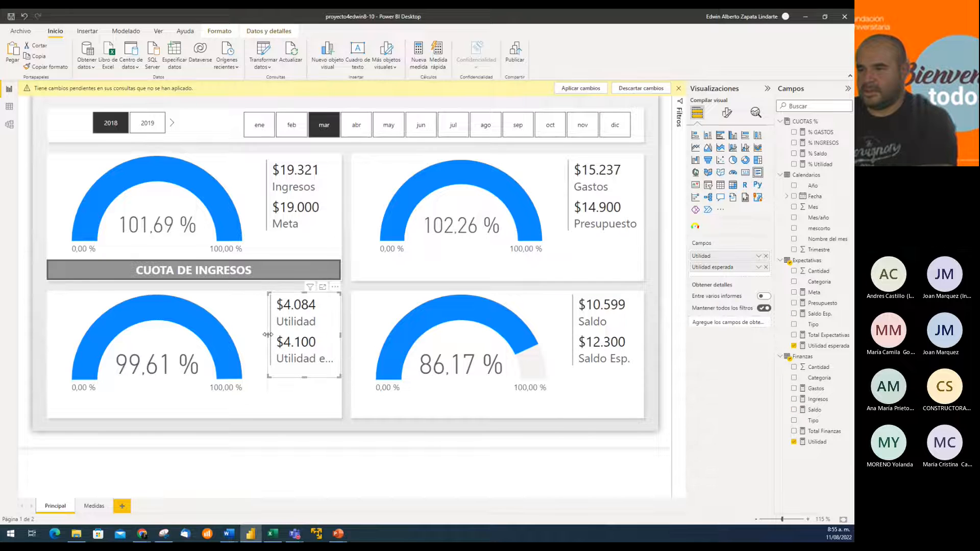
{"action": "left_click_drag", "start_coordinate": [266, 337], "coordinate": [263, 337]}
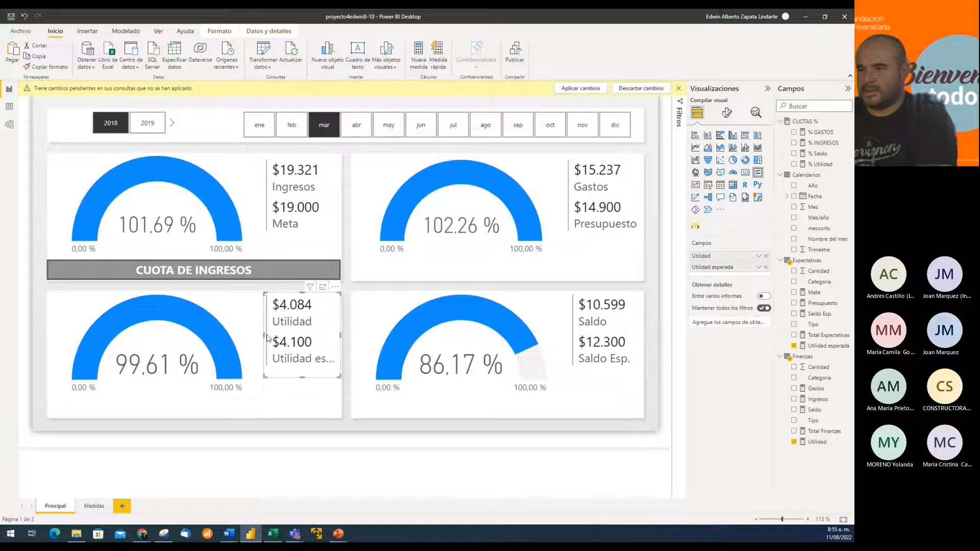
{"action": "left_click", "coordinate": [280, 402]}
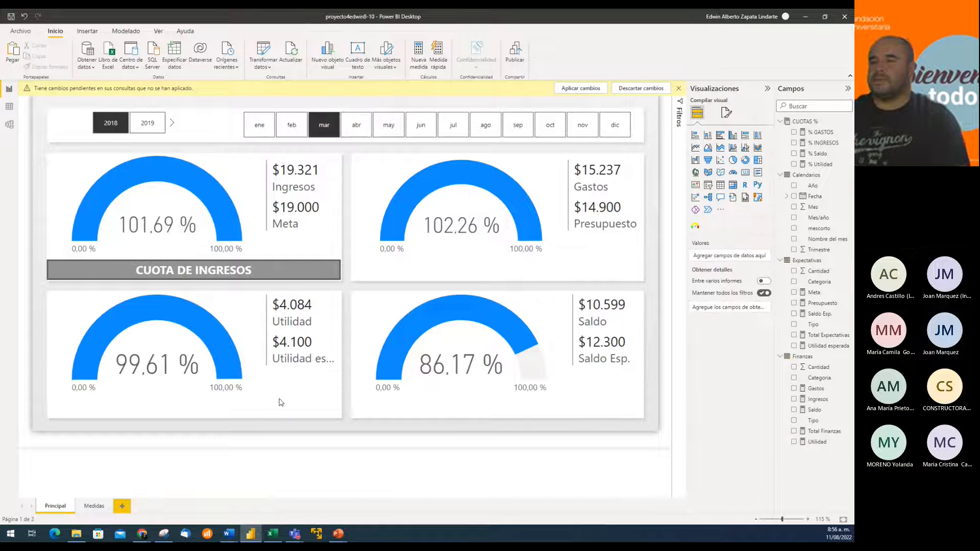
Step: Duplicate the CUOTA DE INGRESOS button three times and place one copy under each of the Gastos, Utilidad and Saldo gauges
{"action": "left_click", "coordinate": [214, 269]}
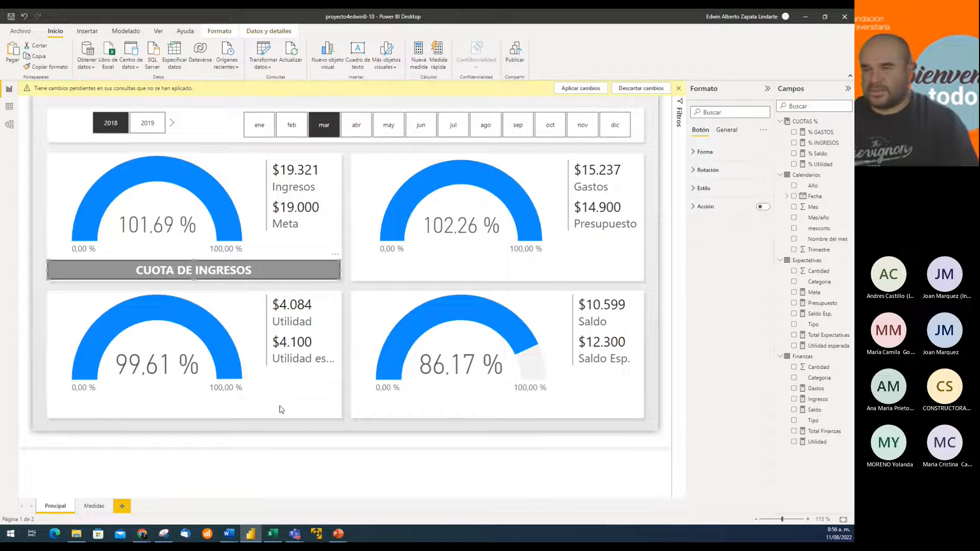
{"action": "left_click", "coordinate": [270, 271]}
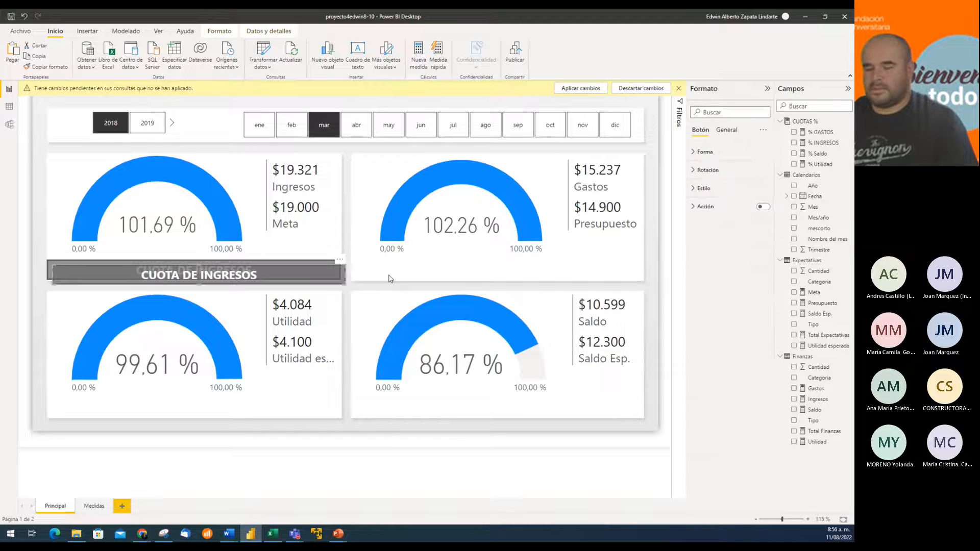
{"action": "key", "text": "ctrl+v"}
{"action": "key", "text": "ctrl+v"}
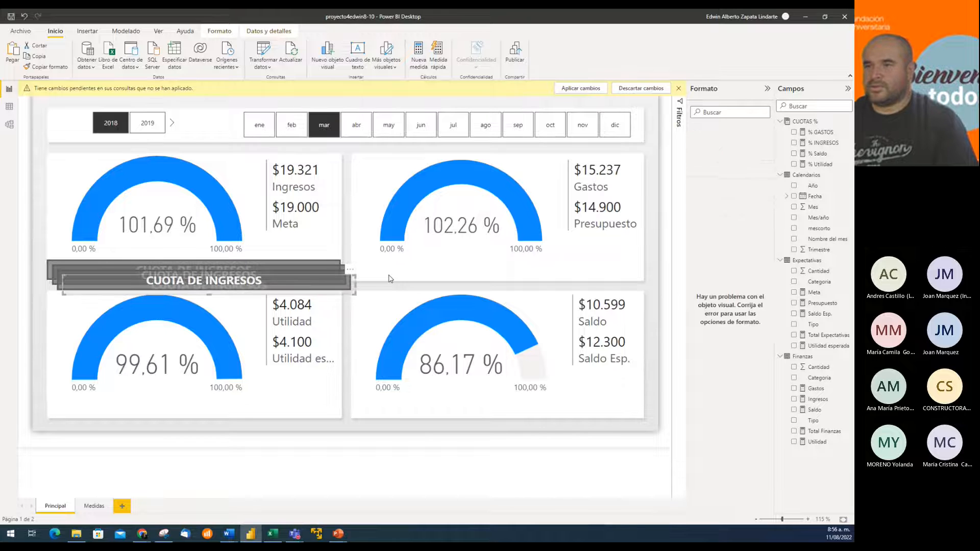
{"action": "left_click_drag", "start_coordinate": [307, 291], "coordinate": [590, 408]}
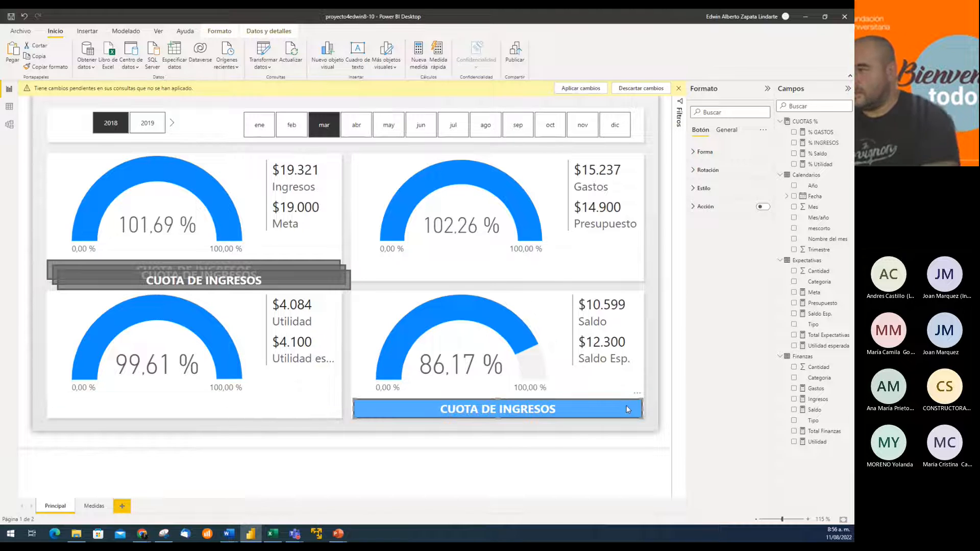
{"action": "left_click_drag", "start_coordinate": [251, 283], "coordinate": [532, 273]}
{"action": "left_click_drag", "start_coordinate": [299, 279], "coordinate": [283, 409]}
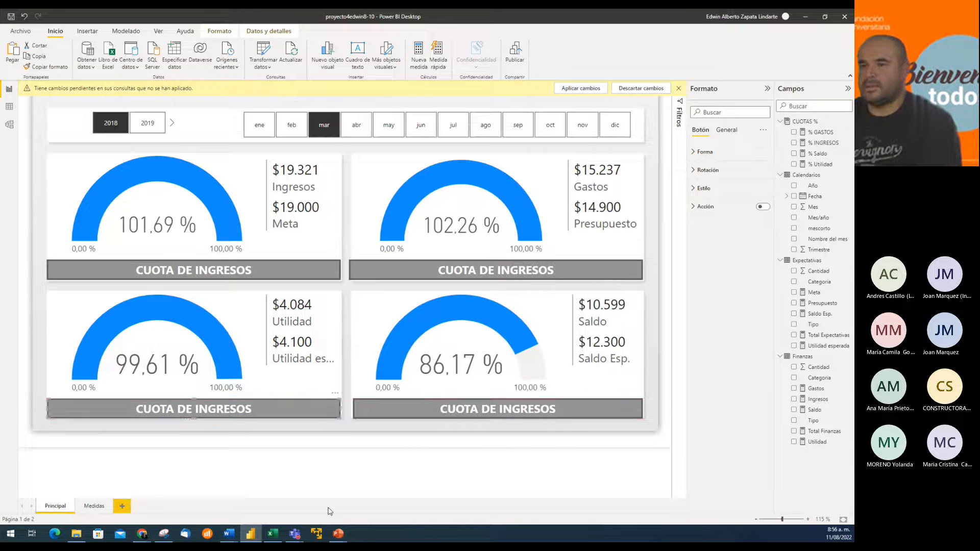
Step: Set the Al presionar state text of the button under the % GASTOS gauge to CUOTA DE GASTOS
{"action": "left_click", "coordinate": [485, 270]}
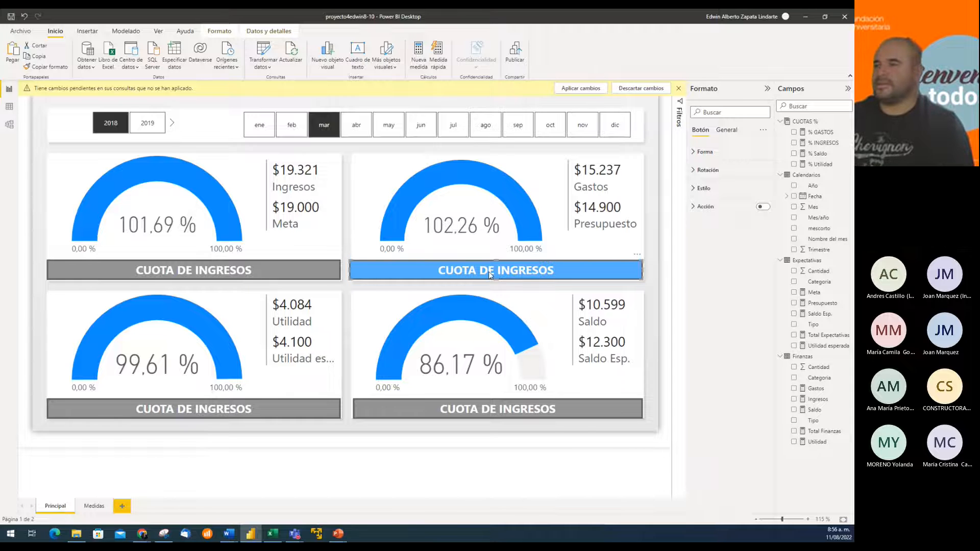
{"action": "left_click", "coordinate": [726, 130]}
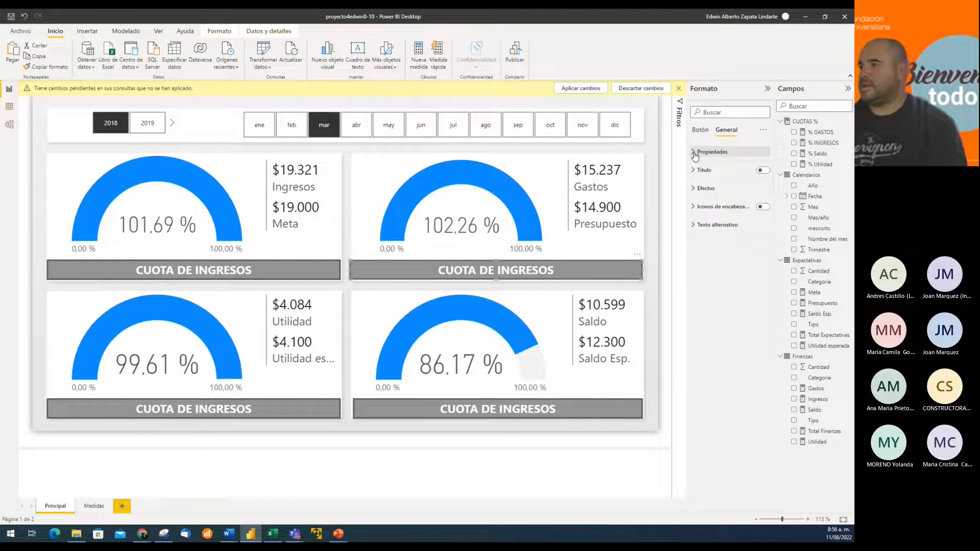
{"action": "left_click", "coordinate": [700, 131]}
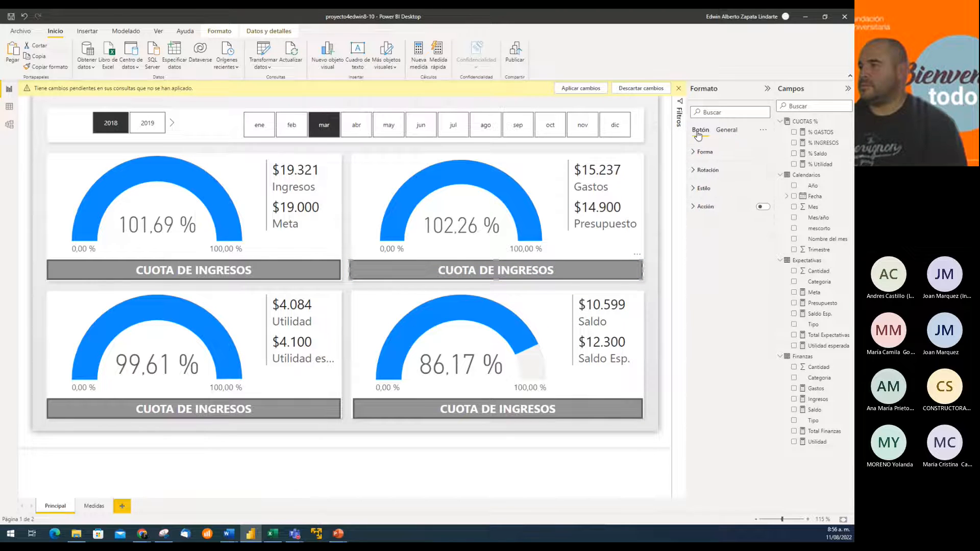
{"action": "left_click", "coordinate": [695, 192]}
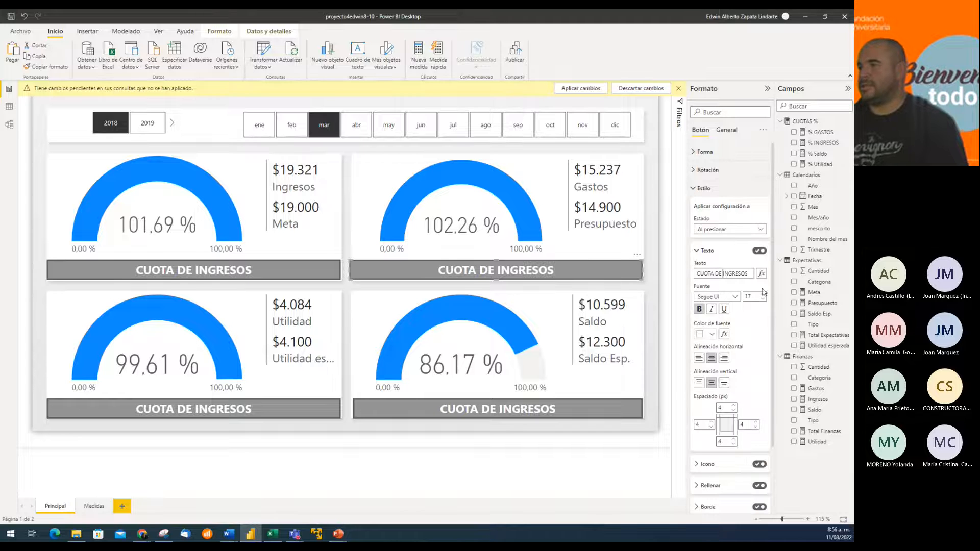
{"action": "key", "text": "Delete"}
{"action": "key", "text": "Delete"}
{"action": "key", "text": "Delete"}
{"action": "key", "text": "Delete"}
{"action": "key", "text": "Delete"}
{"action": "key", "text": "Delete"}
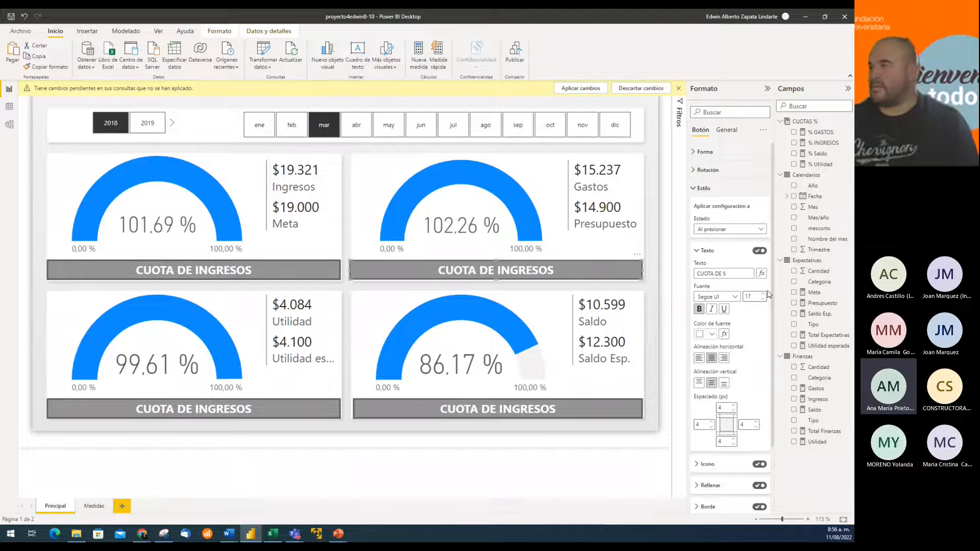
{"action": "type", "text": "GASTOS"}
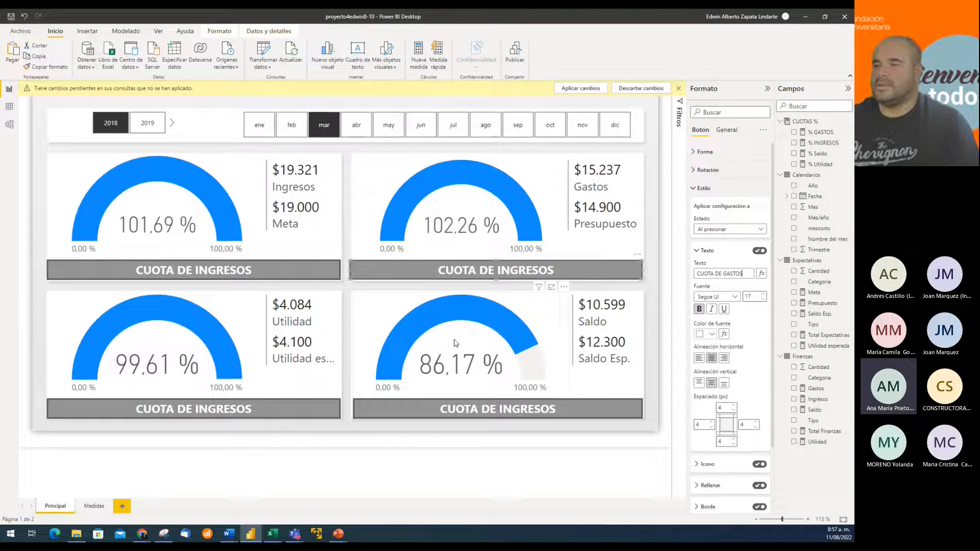
Step: Set the Al presionar state text of the button under the % Utilidad gauge to CUOTA DE UTILIDAD
{"action": "left_click", "coordinate": [270, 408]}
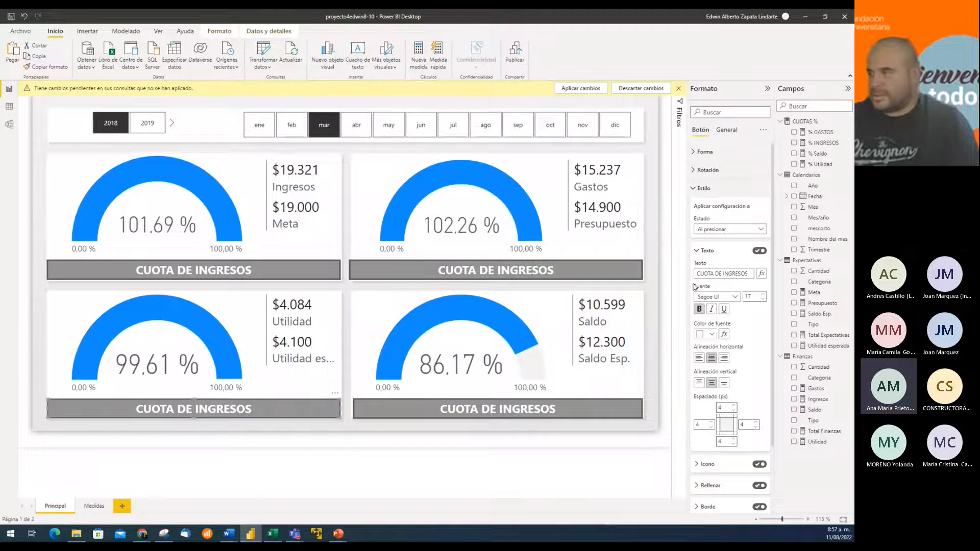
{"action": "left_click", "coordinate": [721, 274]}
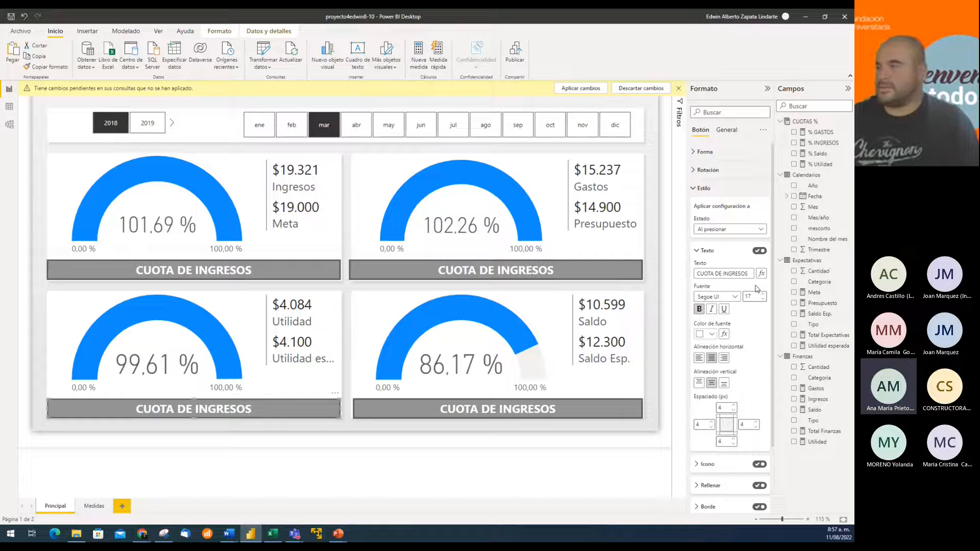
{"action": "key", "text": "Delete"}
{"action": "key", "text": "Delete"}
{"action": "key", "text": "Delete"}
{"action": "key", "text": "Delete"}
{"action": "key", "text": "Delete"}
{"action": "key", "text": "Delete"}
{"action": "key", "text": "Delete"}
{"action": "key", "text": "Delete"}
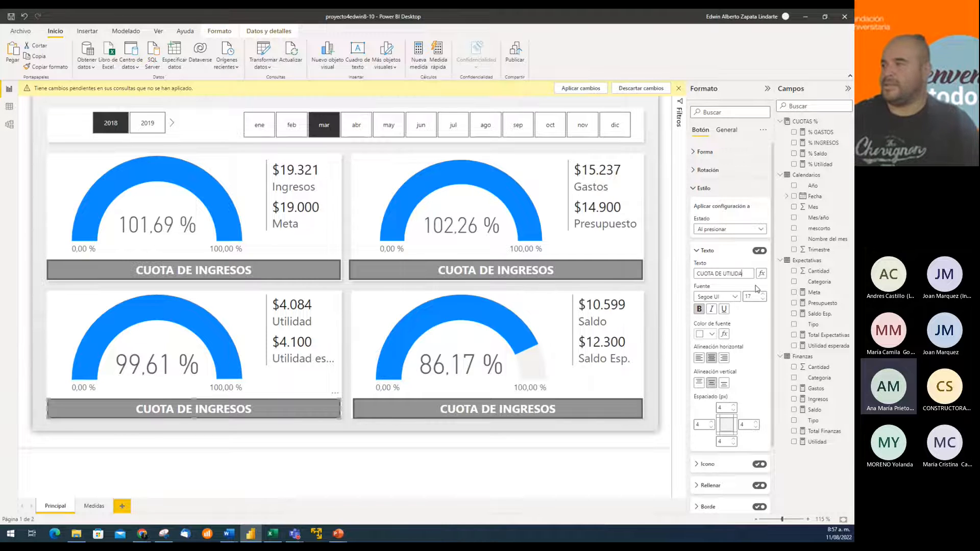
Step: Set the Al presionar state text of the button under the % Saldo gauge to CUOTA DE SALDO
{"action": "left_click", "coordinate": [550, 412]}
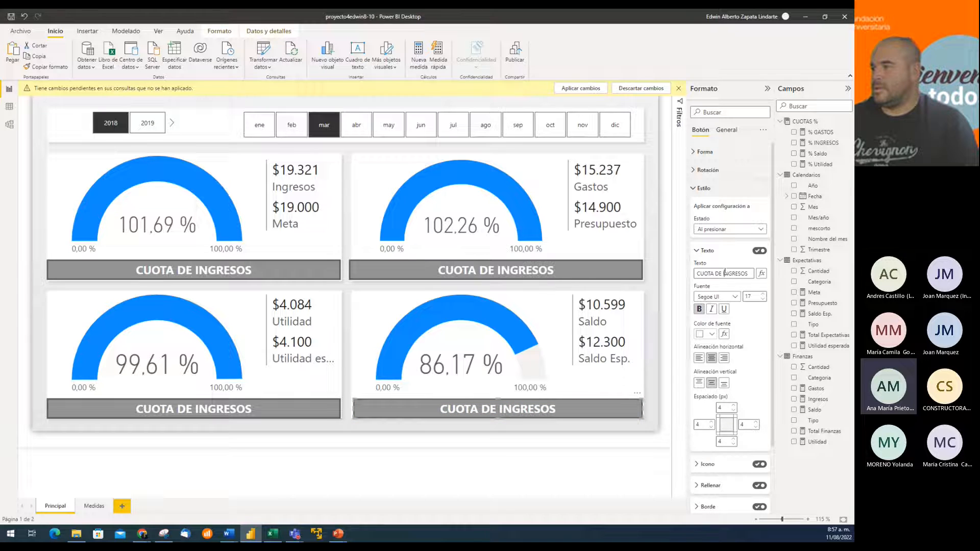
{"action": "left_click_drag", "start_coordinate": [725, 272], "coordinate": [749, 273]}
{"action": "key", "text": "BackSpace"}
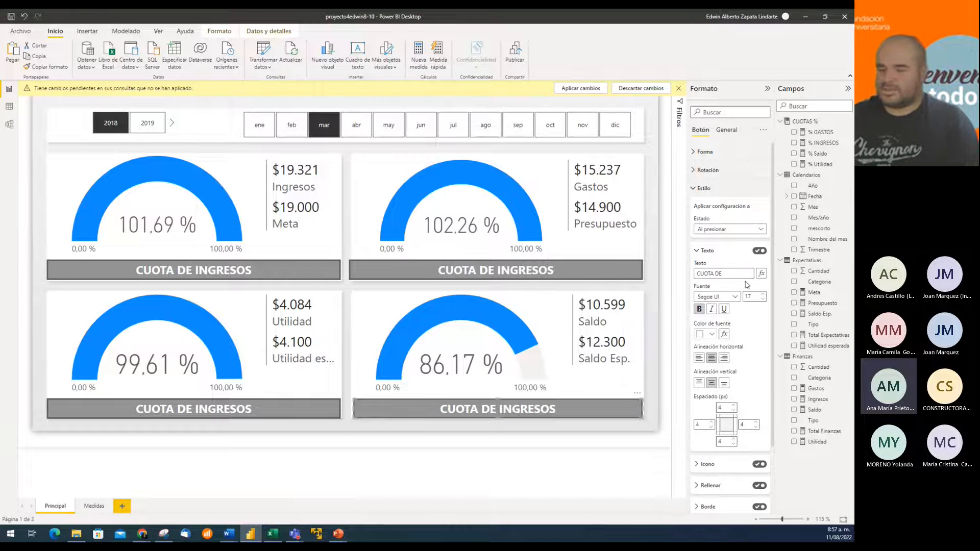
{"action": "type", "text": "SALDO"}
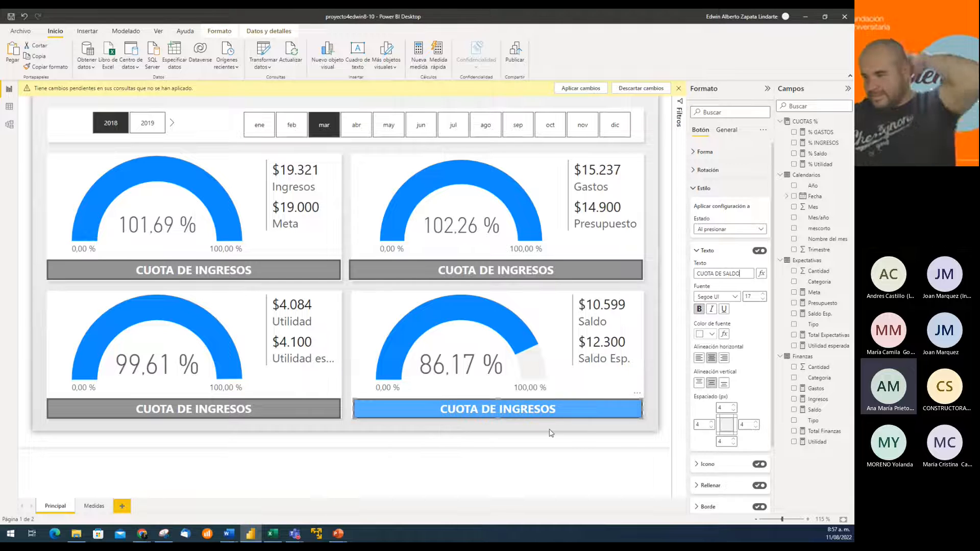
Step: Extend the % GASTOS gauge upward to match the % INGRESOS gauge's size, and set its fill colour to the theme orange
{"action": "left_click", "coordinate": [470, 177]}
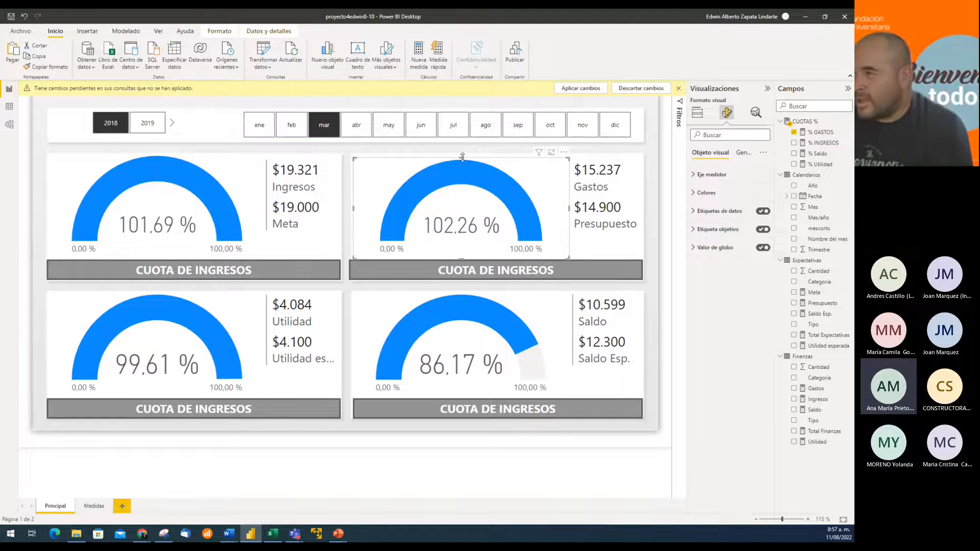
{"action": "left_click_drag", "start_coordinate": [462, 156], "coordinate": [464, 156]}
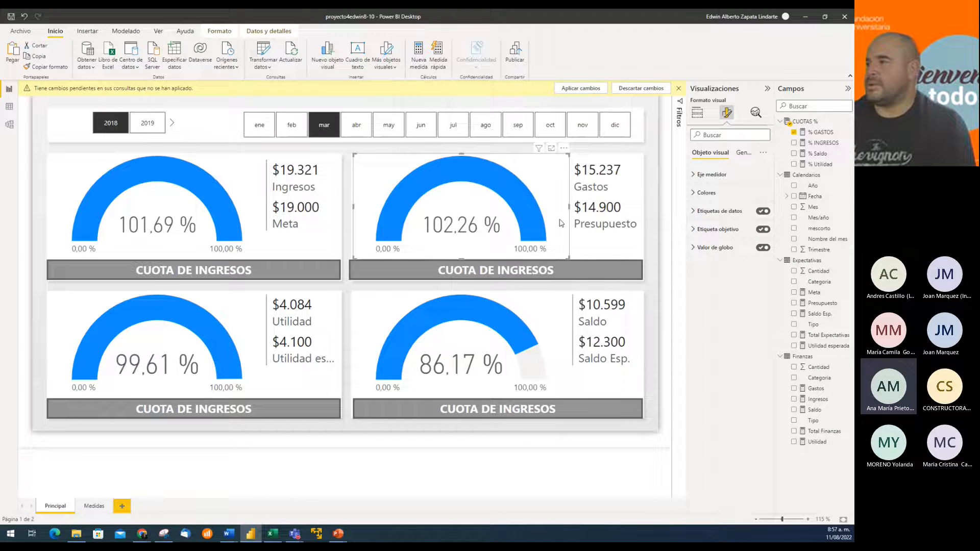
{"action": "left_click", "coordinate": [692, 194]}
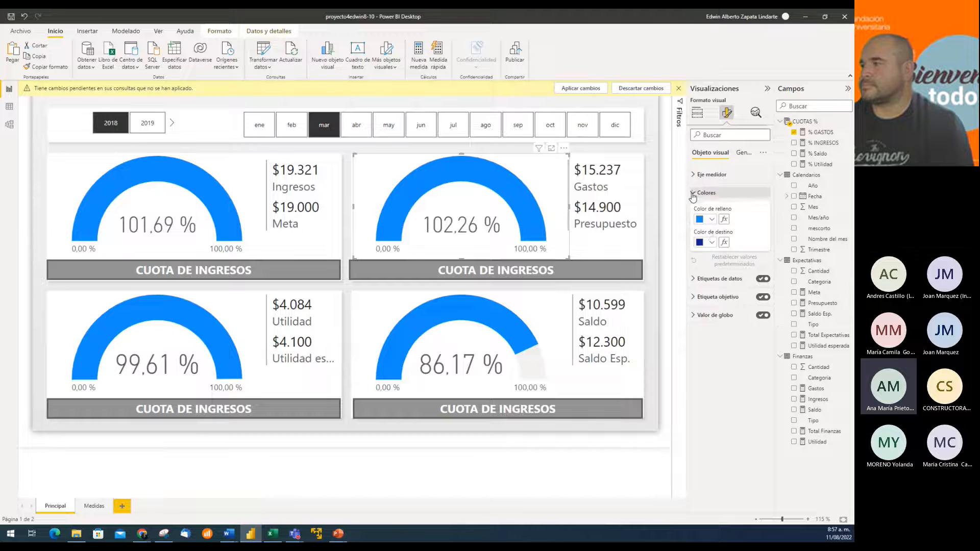
{"action": "left_click", "coordinate": [712, 220]}
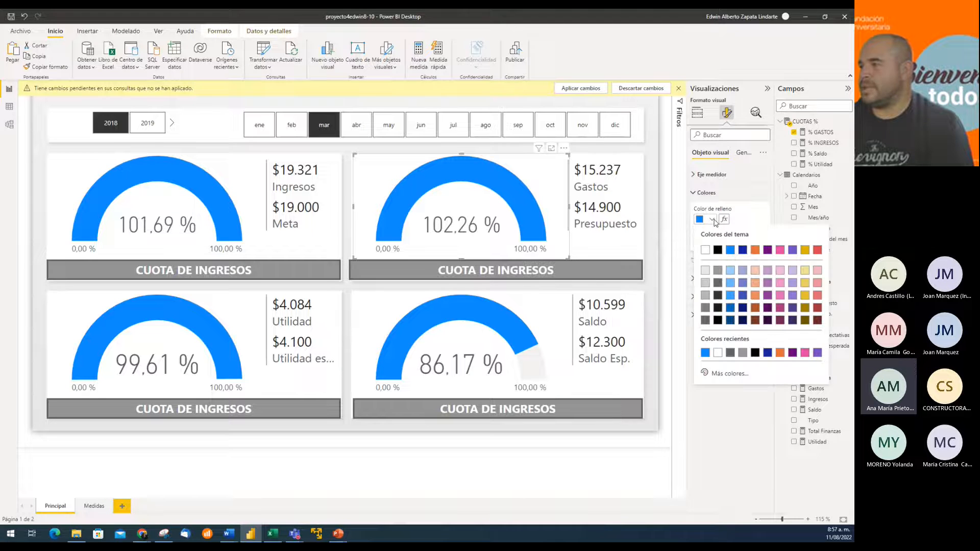
{"action": "left_click", "coordinate": [754, 250]}
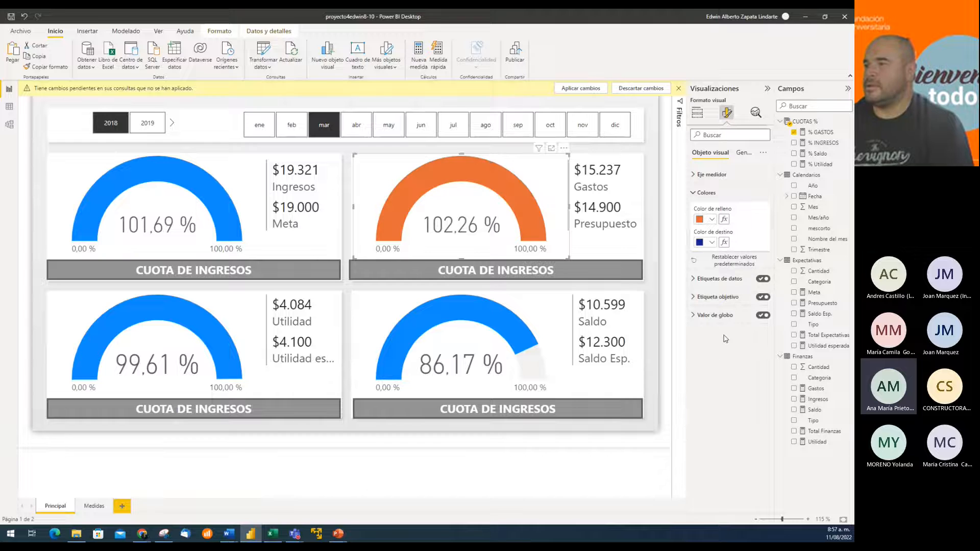
Step: Test the button under the % GASTOS gauge, and set its Valor predeterminado state text to CUOTA DE GASTOS
{"action": "left_click", "coordinate": [582, 276]}
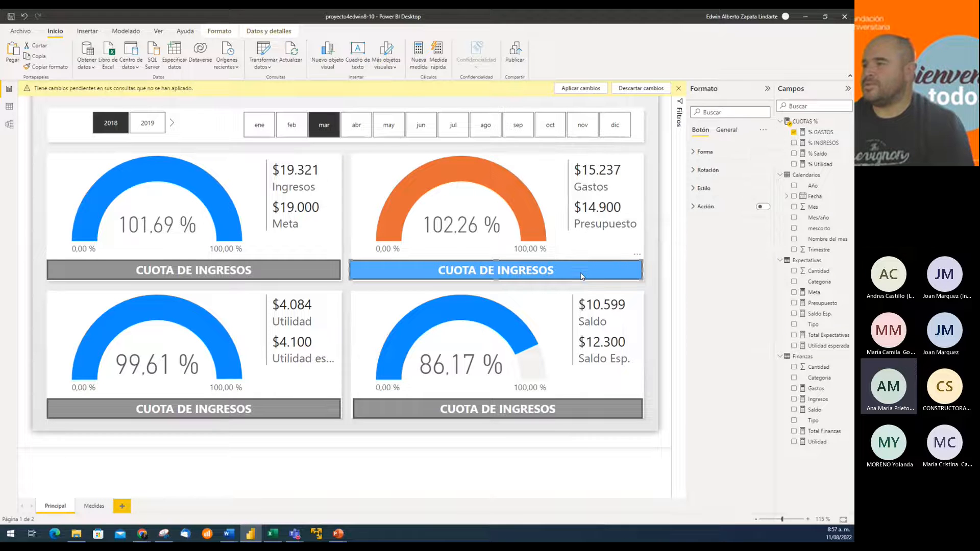
{"action": "left_click", "coordinate": [543, 270]}
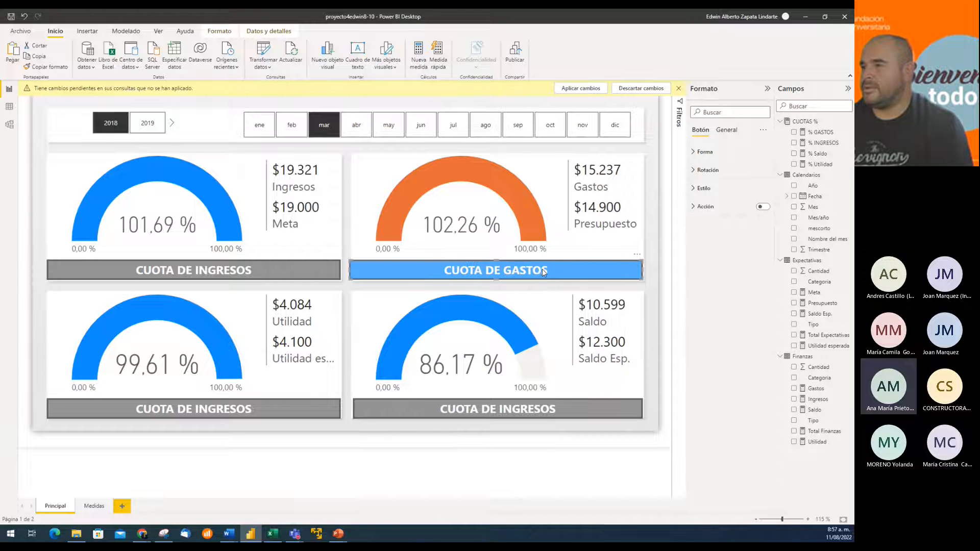
{"action": "left_click", "coordinate": [584, 275]}
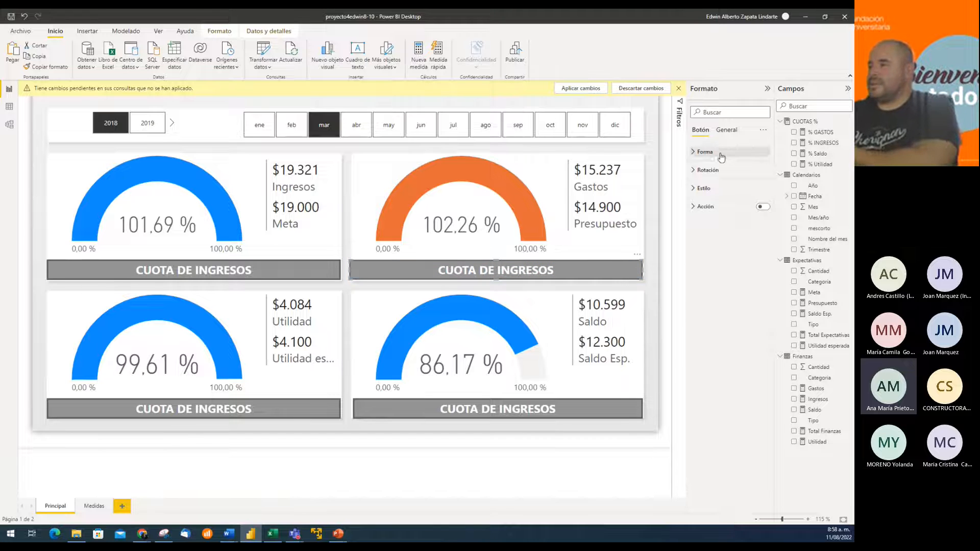
{"action": "left_click", "coordinate": [711, 188]}
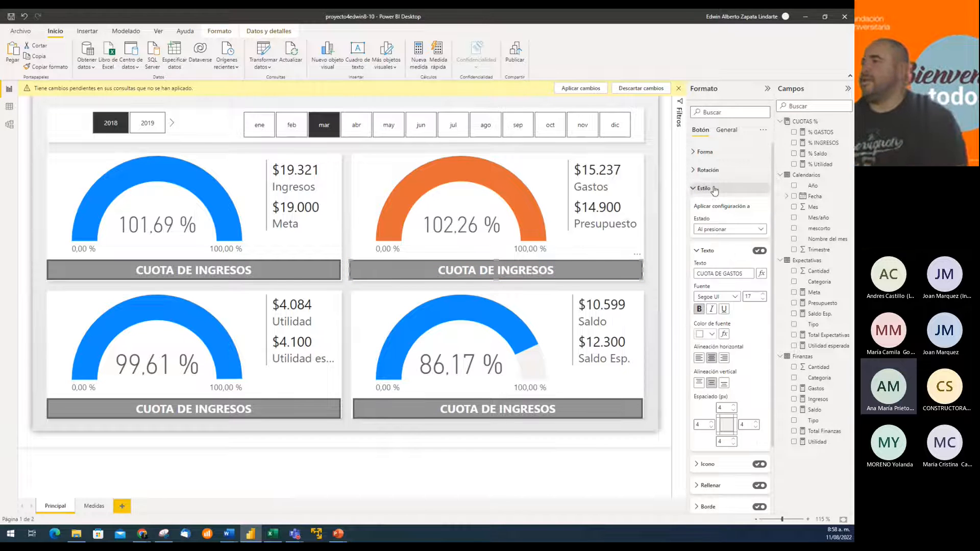
{"action": "left_click", "coordinate": [740, 230]}
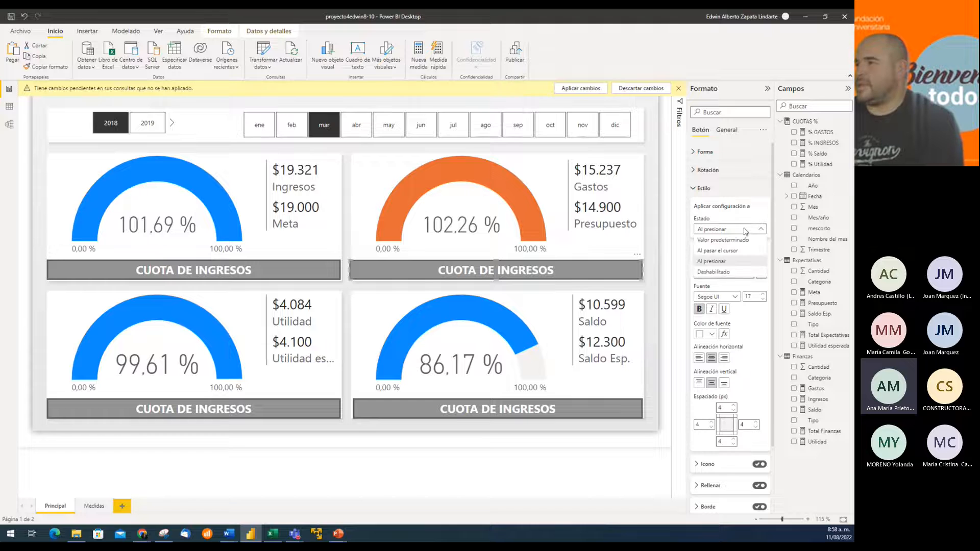
{"action": "left_click", "coordinate": [727, 241]}
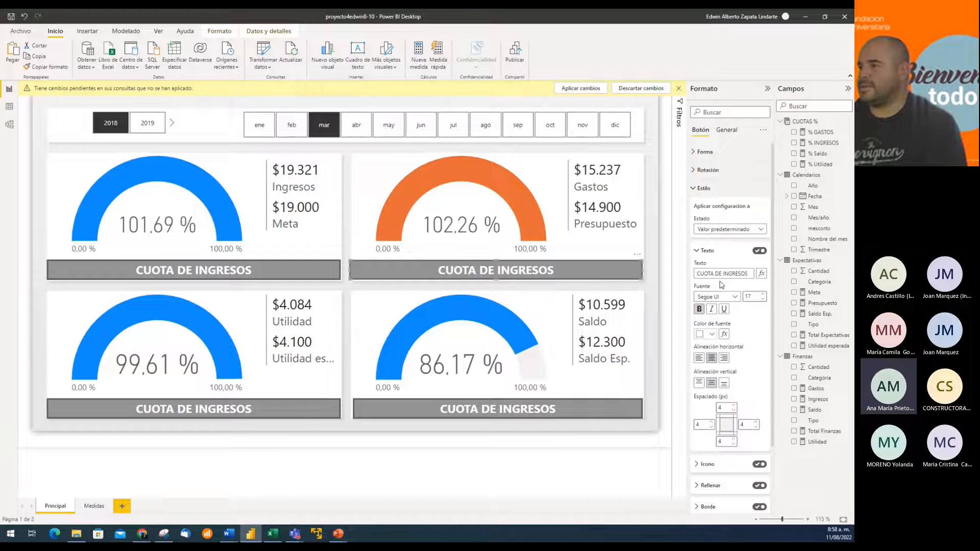
{"action": "left_click", "coordinate": [725, 275]}
{"action": "key", "text": "Delete"}
{"action": "key", "text": "Delete"}
{"action": "key", "text": "Delete"}
{"action": "key", "text": "Delete"}
{"action": "key", "text": "Delete"}
{"action": "key", "text": "Delete"}
{"action": "key", "text": "Delete"}
{"action": "key", "text": "Delete"}
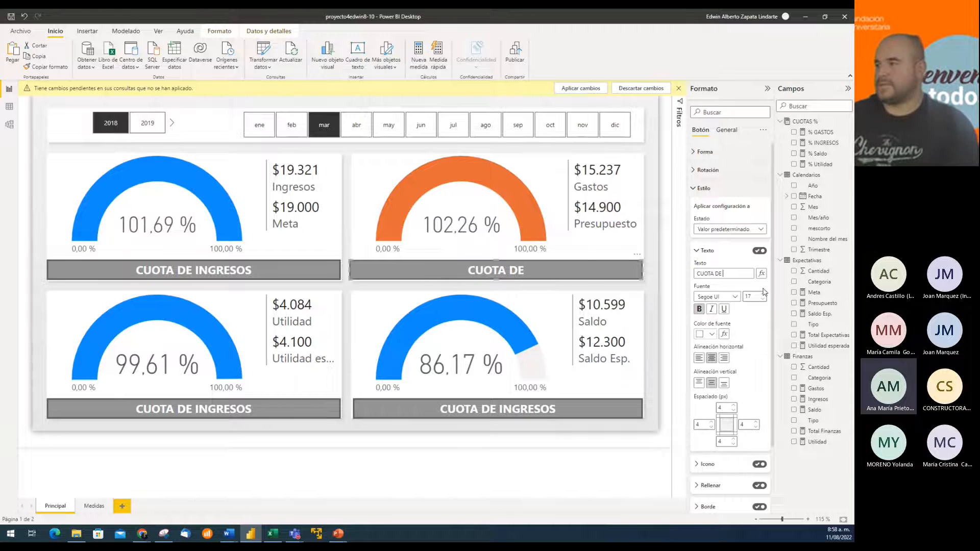
{"action": "type", "text": "GASTOS"}
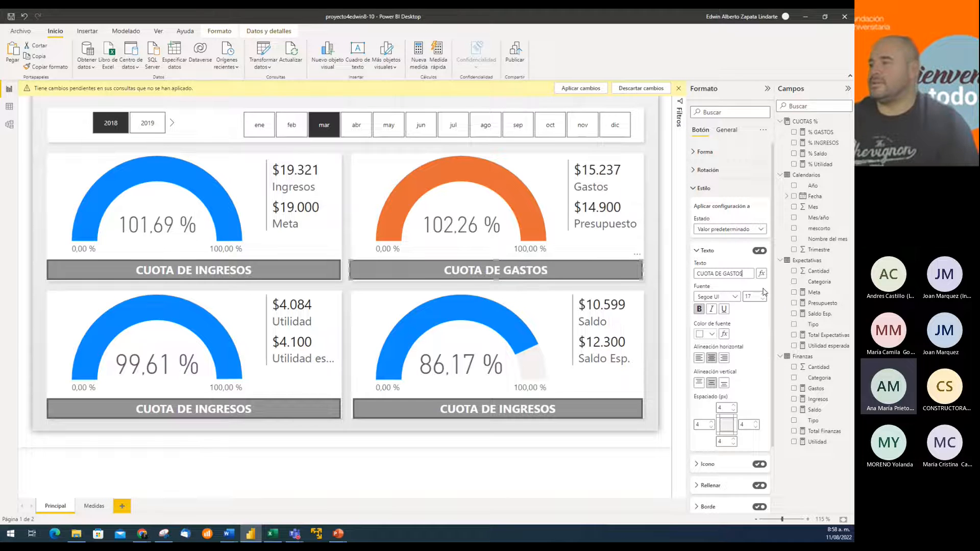
Step: Set the Al pasar el cursor state fill of the CUOTA DE GASTOS button to the theme orange, and test the button
{"action": "left_click", "coordinate": [743, 230]}
{"action": "left_click", "coordinate": [731, 253]}
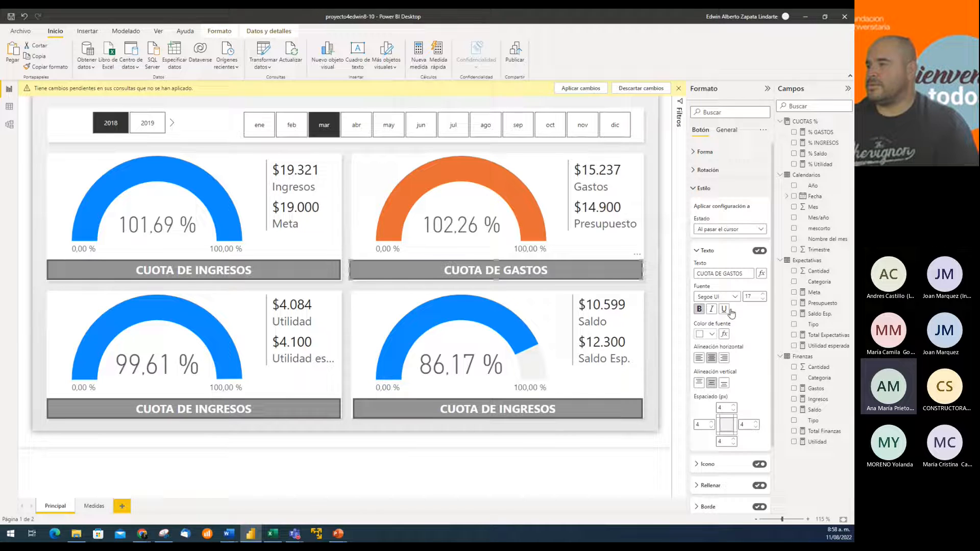
{"action": "scroll", "coordinate": [751, 396], "scroll_direction": "down", "scroll_amount": 3}
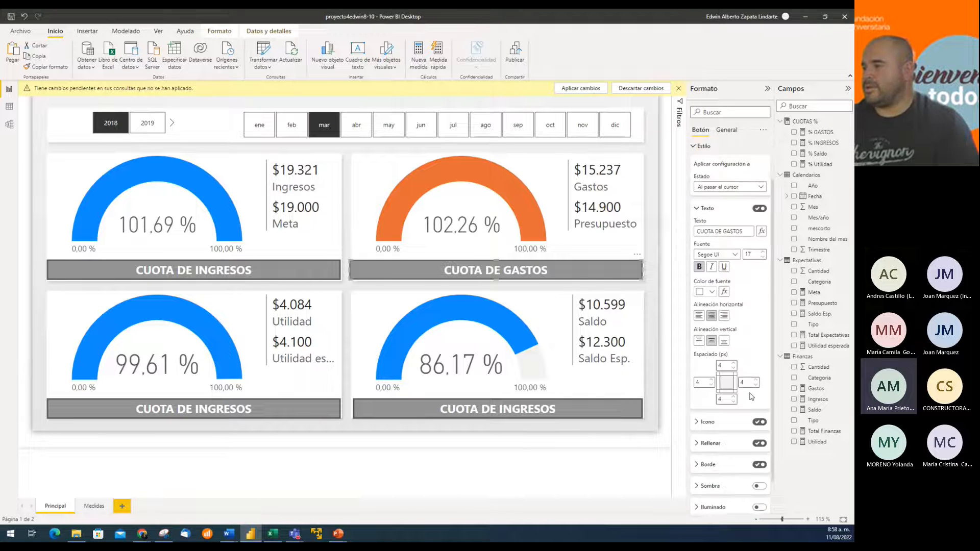
{"action": "left_click", "coordinate": [697, 404]}
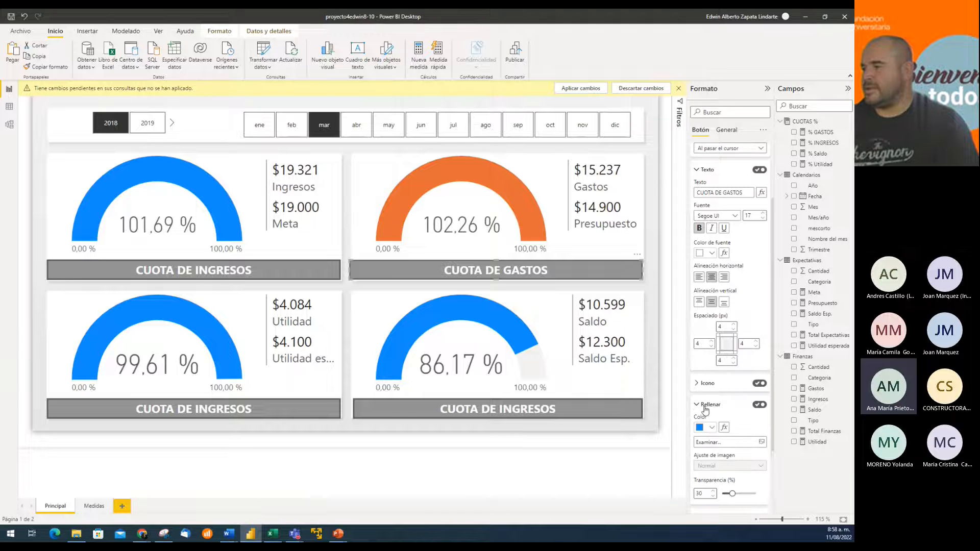
{"action": "scroll", "coordinate": [707, 373], "scroll_direction": "down", "scroll_amount": 3}
{"action": "left_click", "coordinate": [712, 336]}
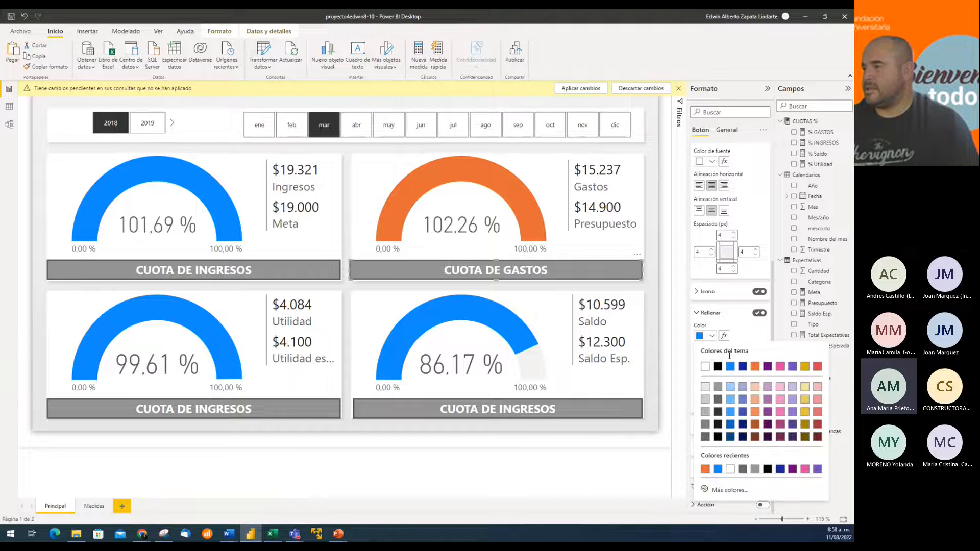
{"action": "left_click", "coordinate": [754, 368]}
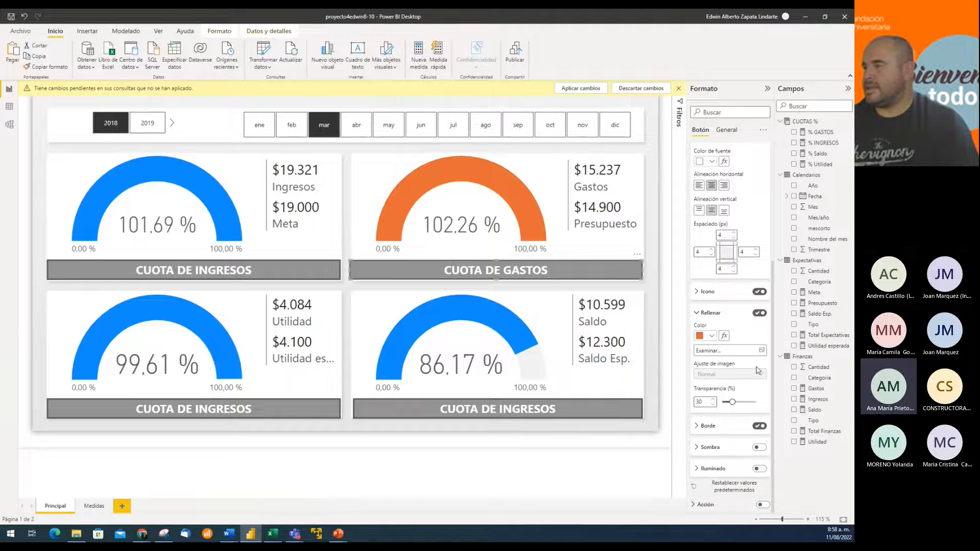
{"action": "left_click", "coordinate": [555, 267]}
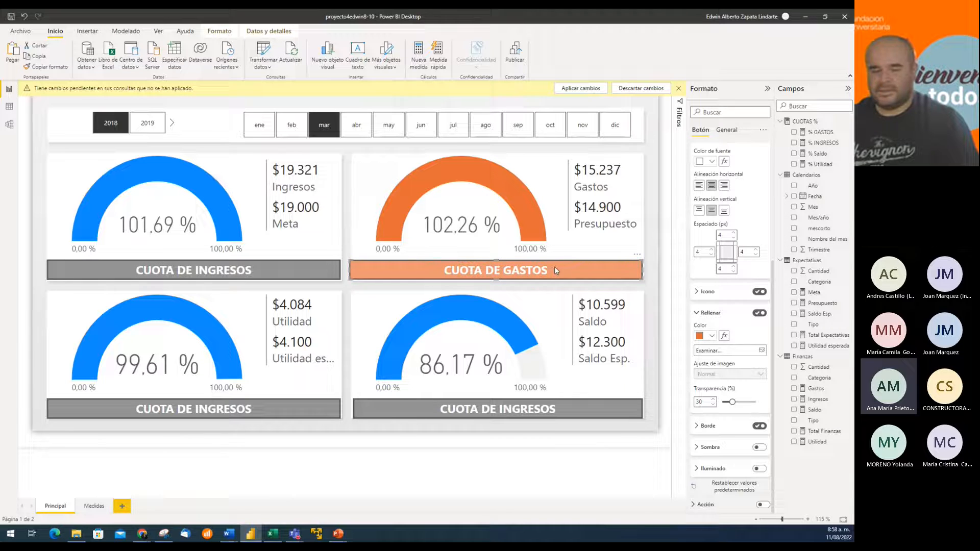
{"action": "left_click", "coordinate": [555, 268]}
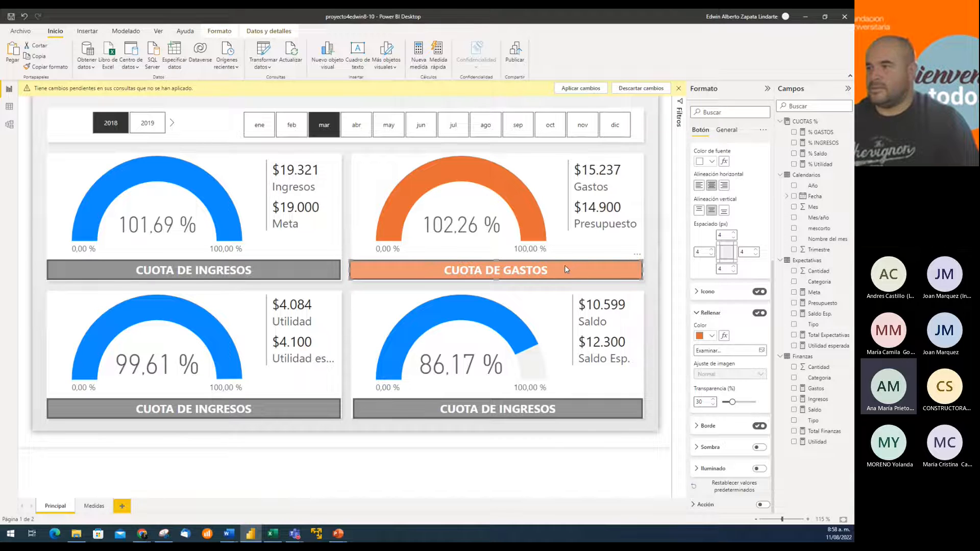
{"action": "left_click", "coordinate": [568, 275]}
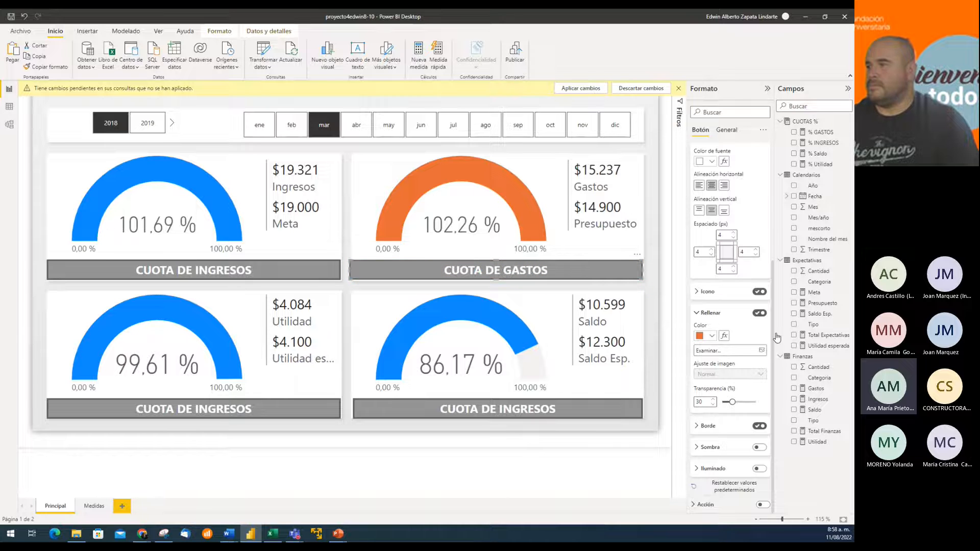
Step: Set the Al presionar state fill of the CUOTA DE GASTOS button to the same orange, and test the button
{"action": "scroll", "coordinate": [729, 329], "scroll_direction": "up", "scroll_amount": 3}
{"action": "scroll", "coordinate": [735, 261], "scroll_direction": "up", "scroll_amount": 2}
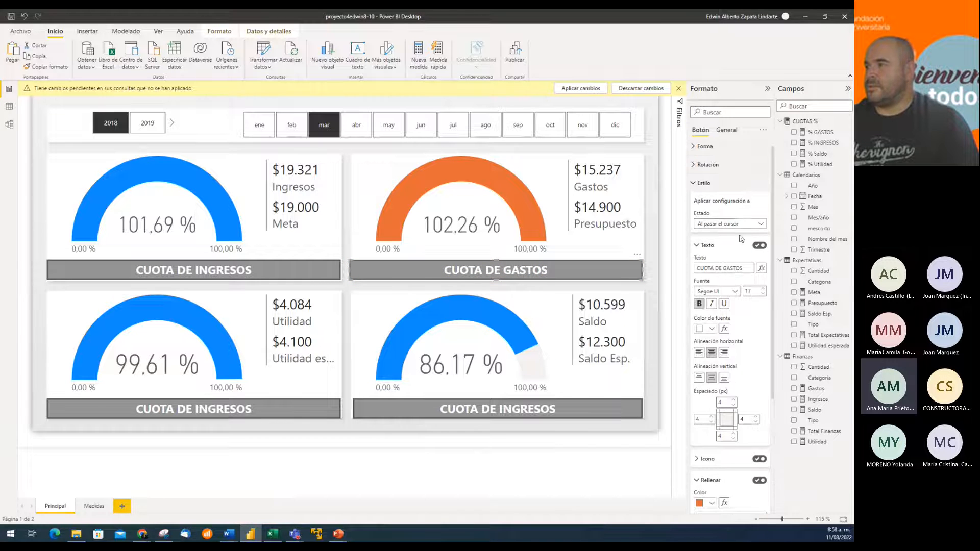
{"action": "left_click", "coordinate": [744, 227]}
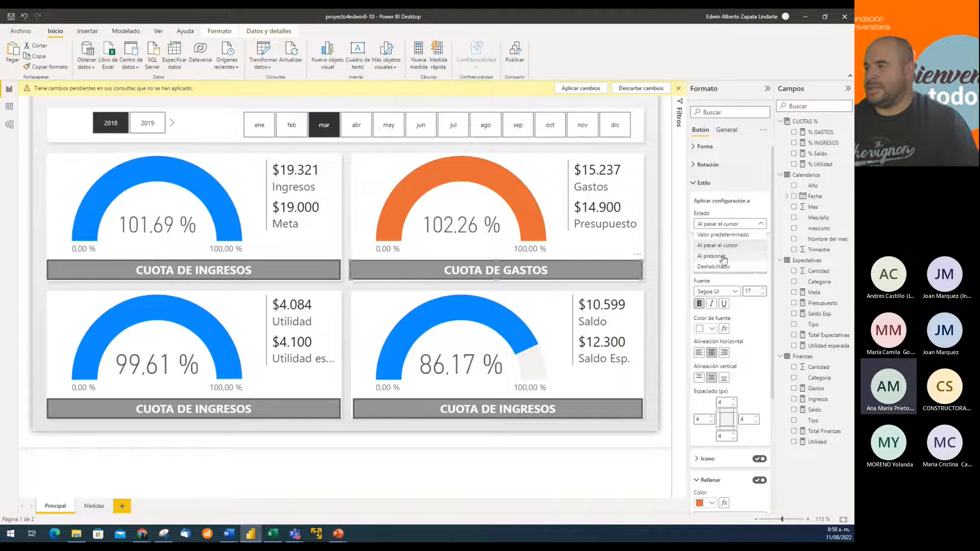
{"action": "left_click", "coordinate": [724, 258]}
{"action": "scroll", "coordinate": [717, 398], "scroll_direction": "down", "scroll_amount": 2}
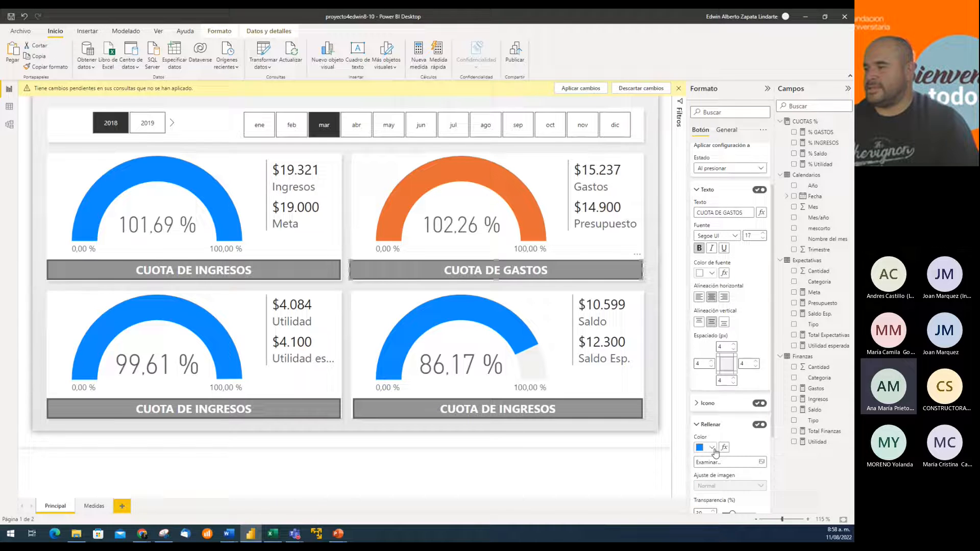
{"action": "left_click", "coordinate": [713, 448]}
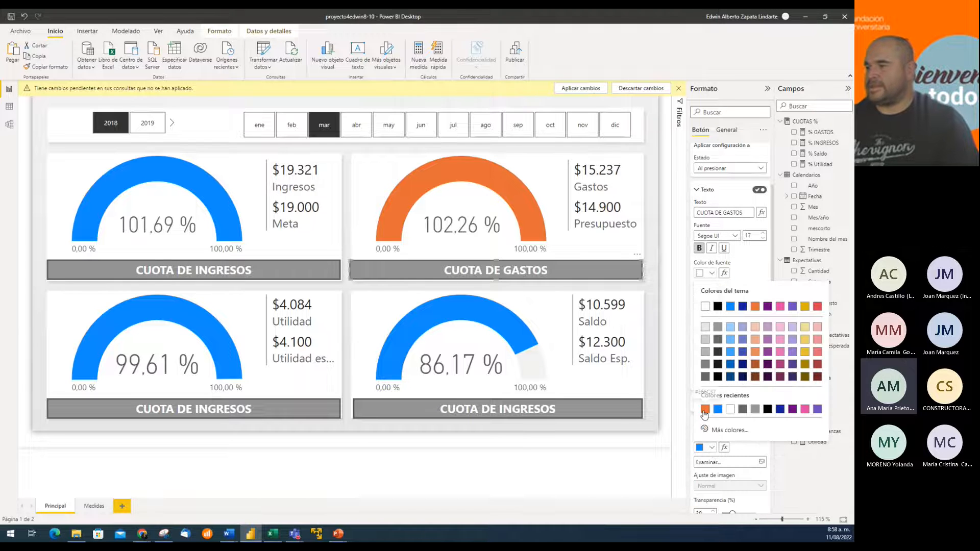
{"action": "left_click", "coordinate": [705, 413]}
{"action": "left_click", "coordinate": [517, 274]}
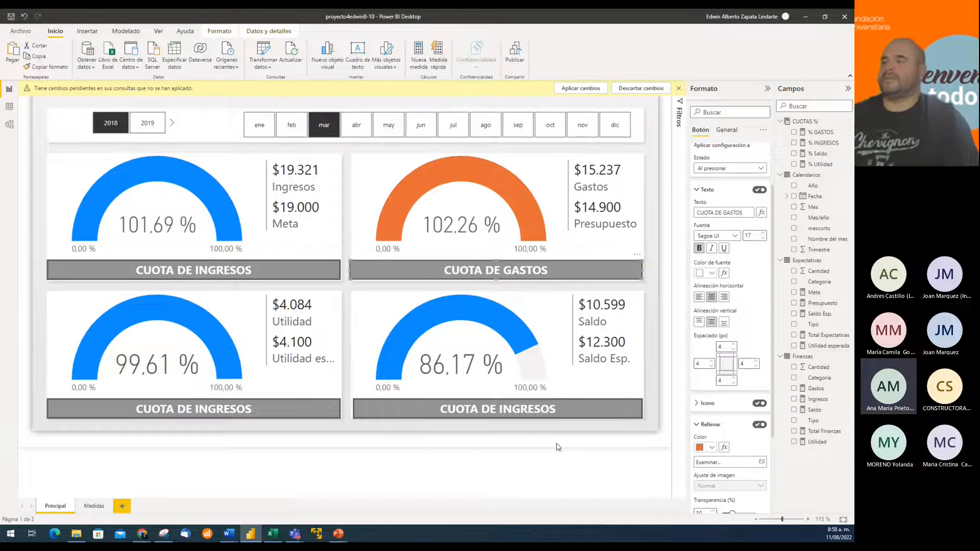
Step: Set the % Utilidad gauge's fill colour to the theme gold #D9B300
{"action": "left_click", "coordinate": [236, 320]}
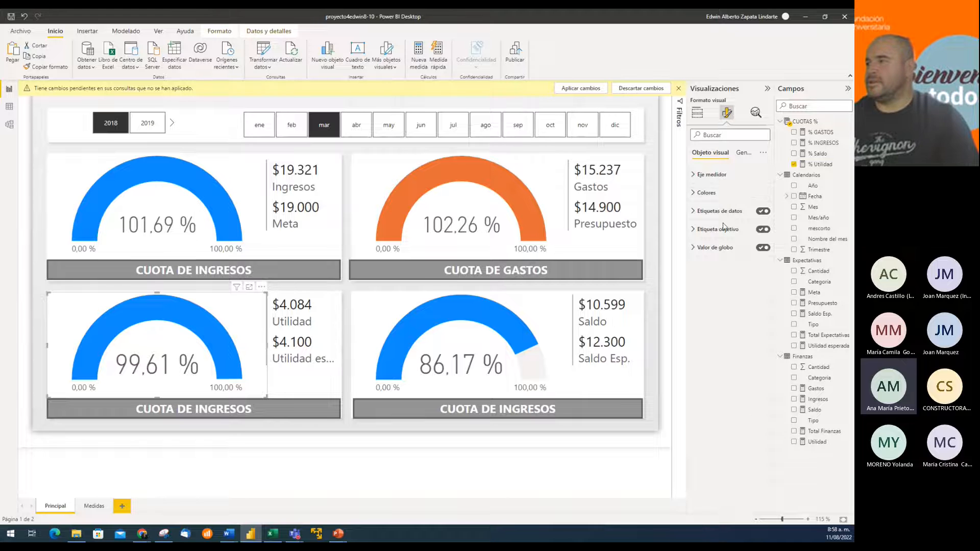
{"action": "left_click", "coordinate": [695, 194]}
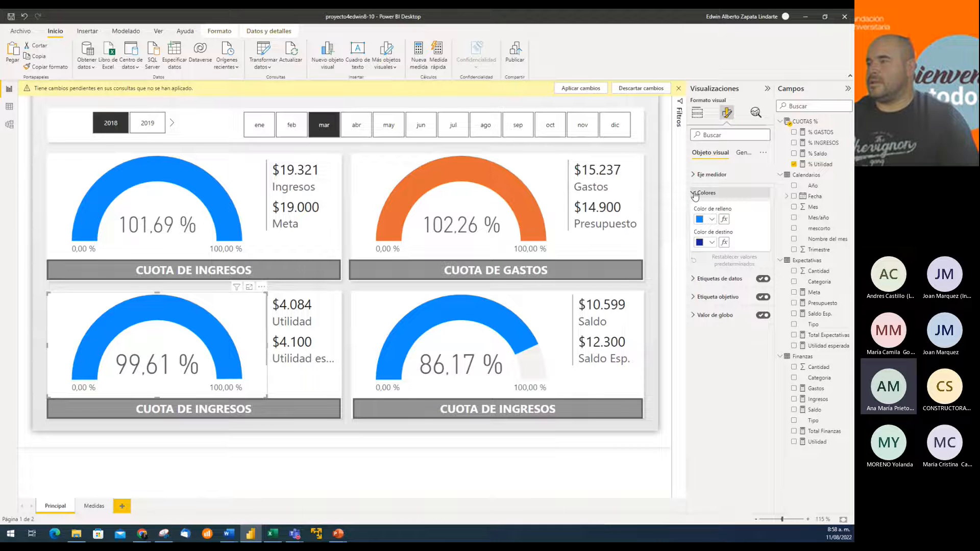
{"action": "left_click", "coordinate": [711, 220]}
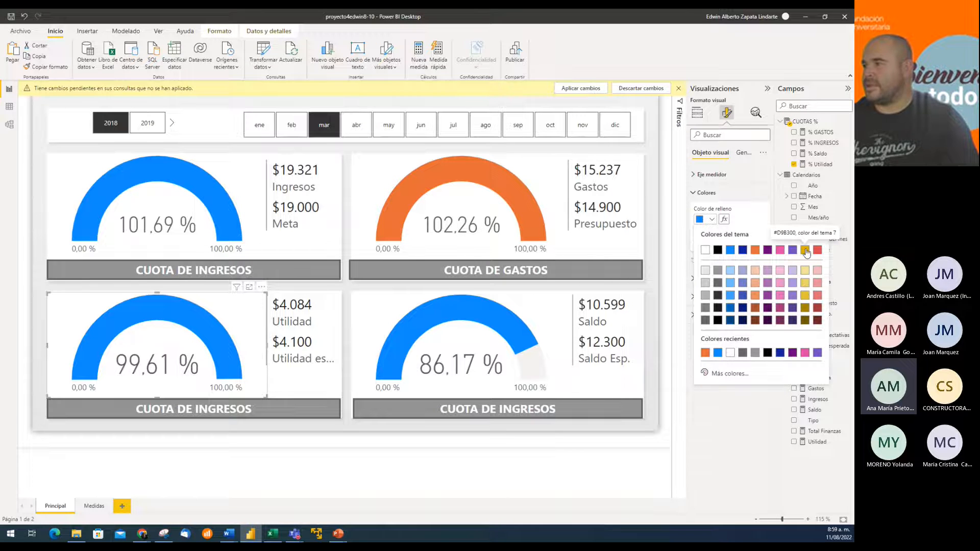
{"action": "left_click", "coordinate": [805, 250]}
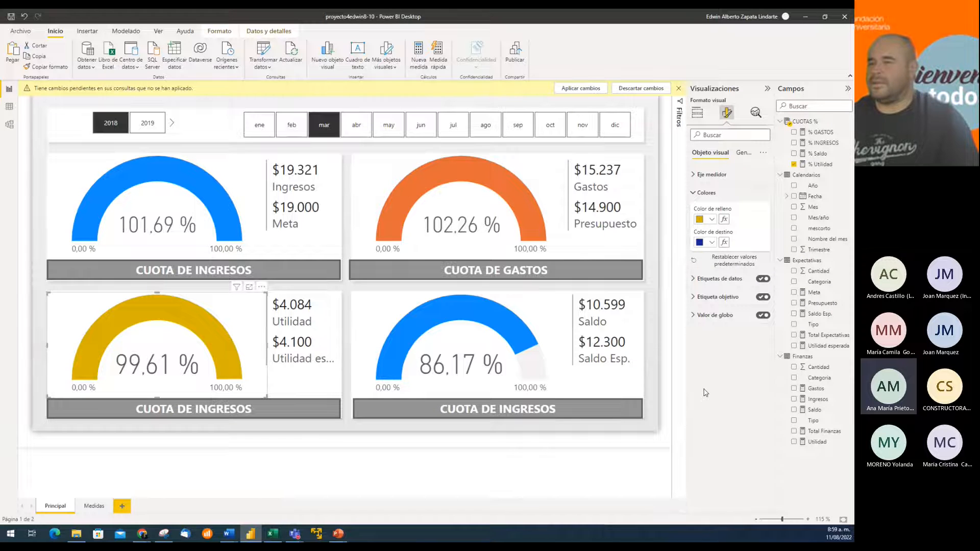
Step: Set the Valor predeterminado state text of the button under the % Utilidad gauge to CUOTA DE UTILIDAD
{"action": "left_click", "coordinate": [269, 408]}
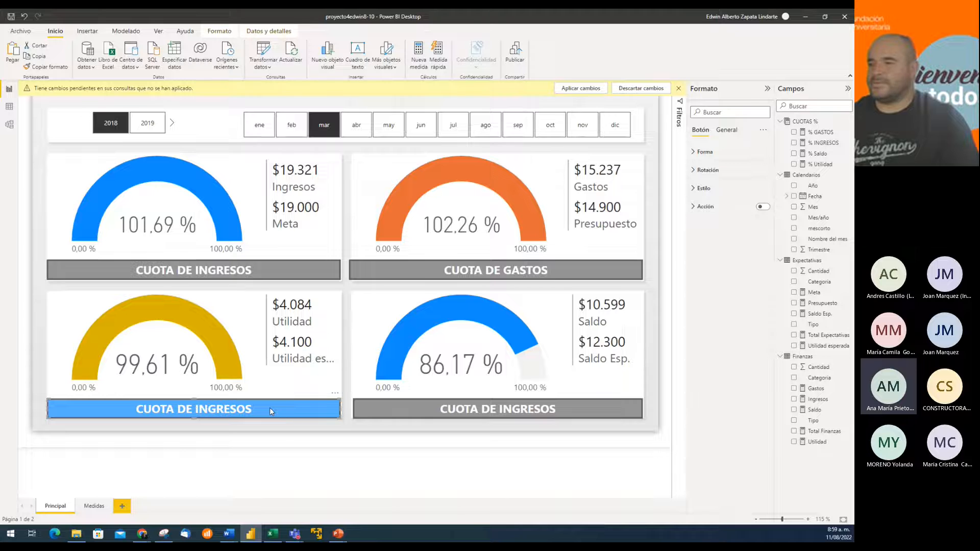
{"action": "left_click", "coordinate": [695, 189]}
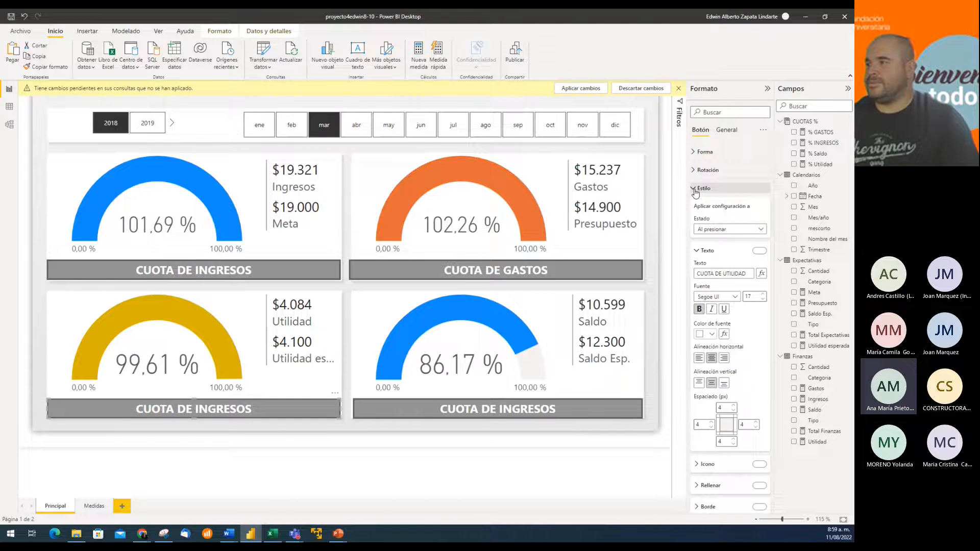
{"action": "left_click", "coordinate": [740, 229]}
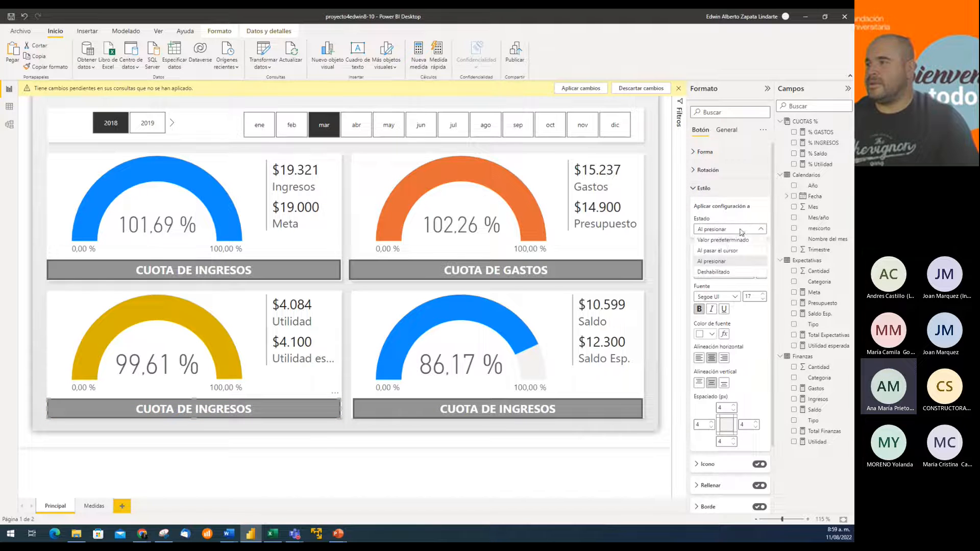
{"action": "left_click", "coordinate": [723, 240]}
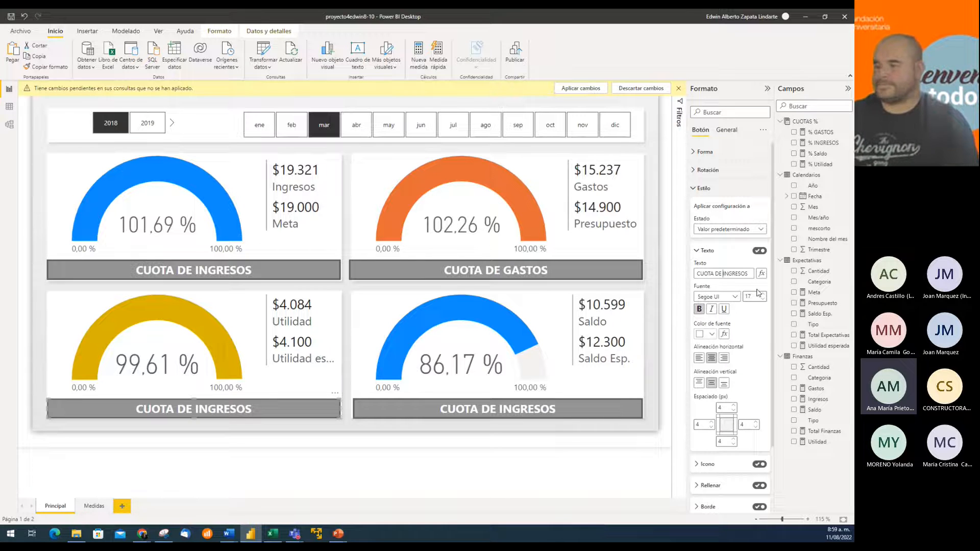
{"action": "key", "text": "BackSpace"}
{"action": "key", "text": "BackSpace"}
{"action": "key", "text": "BackSpace"}
{"action": "key", "text": "BackSpace"}
{"action": "key", "text": "BackSpace"}
{"action": "key", "text": "BackSpace"}
{"action": "key", "text": "BackSpace"}
{"action": "key", "text": "BackSpace"}
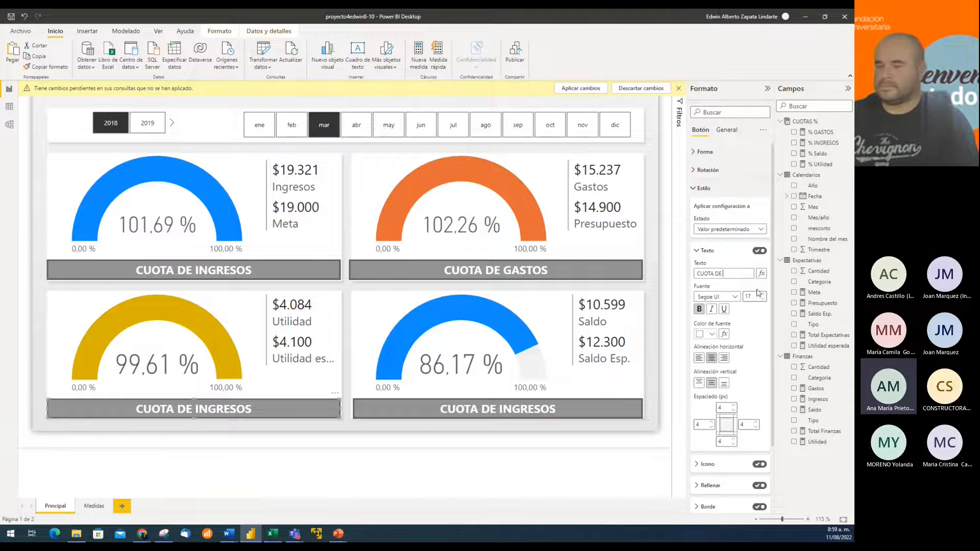
{"action": "type", "text": "UTILIDAD"}
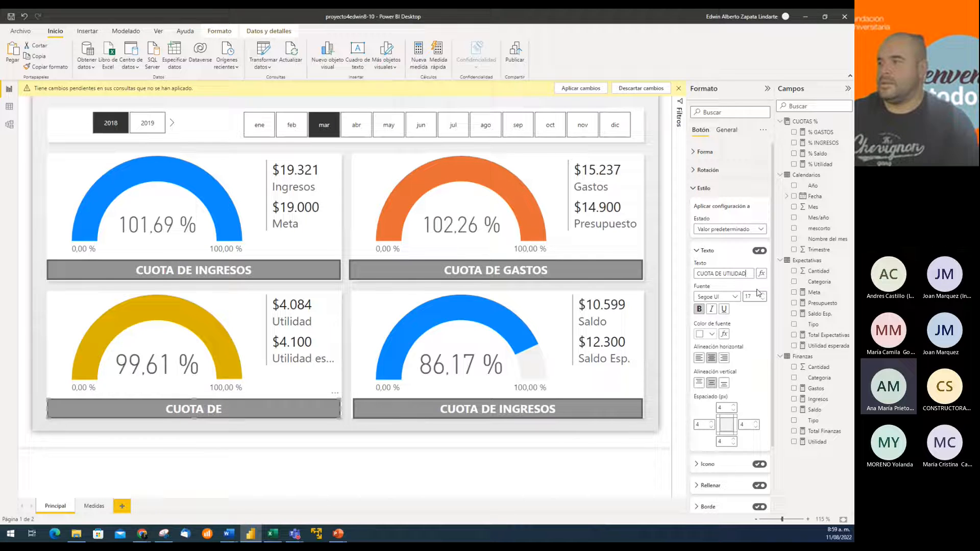
Step: Try gold as the Valor predeterminado state fill of the CUOTA DE UTILIDAD button, and return that fill to dark grey
{"action": "scroll", "coordinate": [749, 343], "scroll_direction": "down", "scroll_amount": 3}
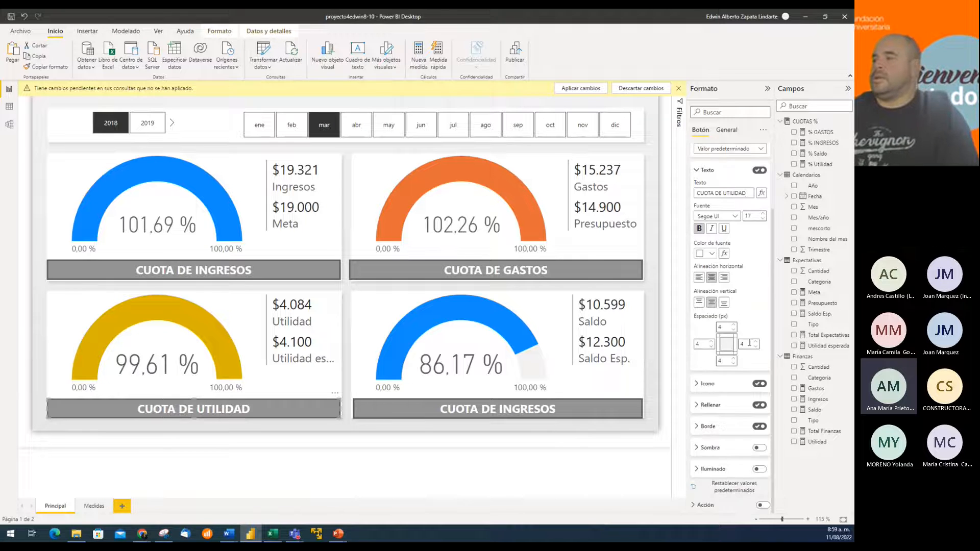
{"action": "left_click", "coordinate": [707, 405]}
{"action": "left_click", "coordinate": [712, 427]}
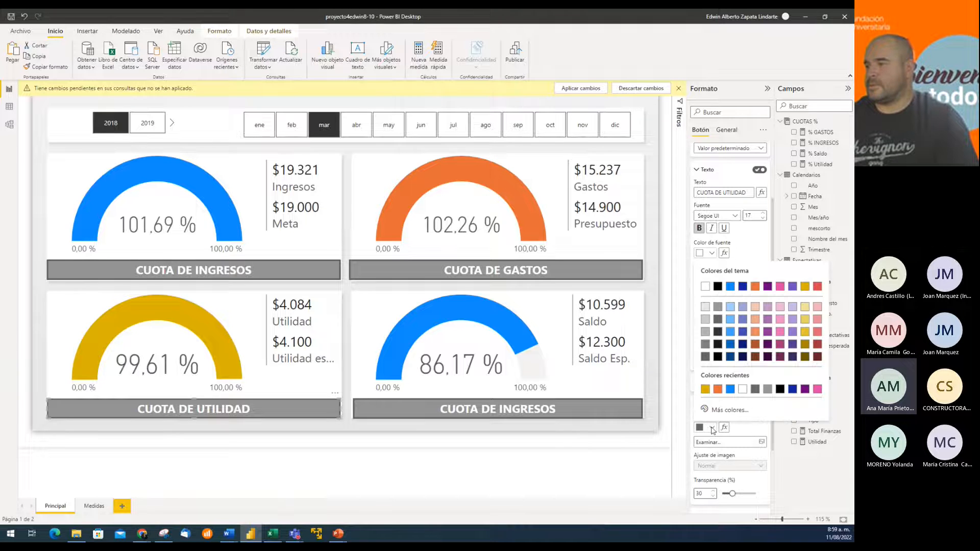
{"action": "left_click", "coordinate": [705, 389]}
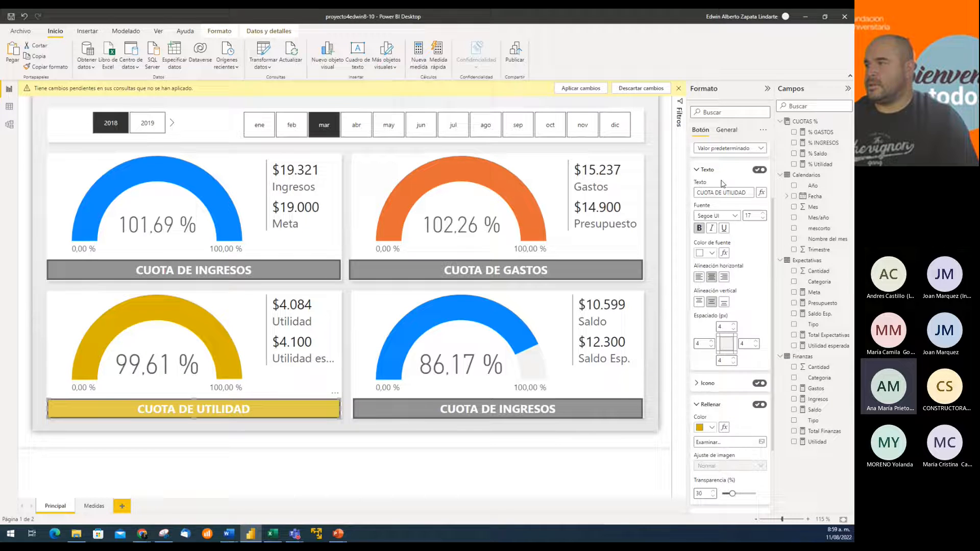
{"action": "scroll", "coordinate": [723, 211], "scroll_direction": "up", "scroll_amount": 2}
{"action": "left_click", "coordinate": [728, 204]}
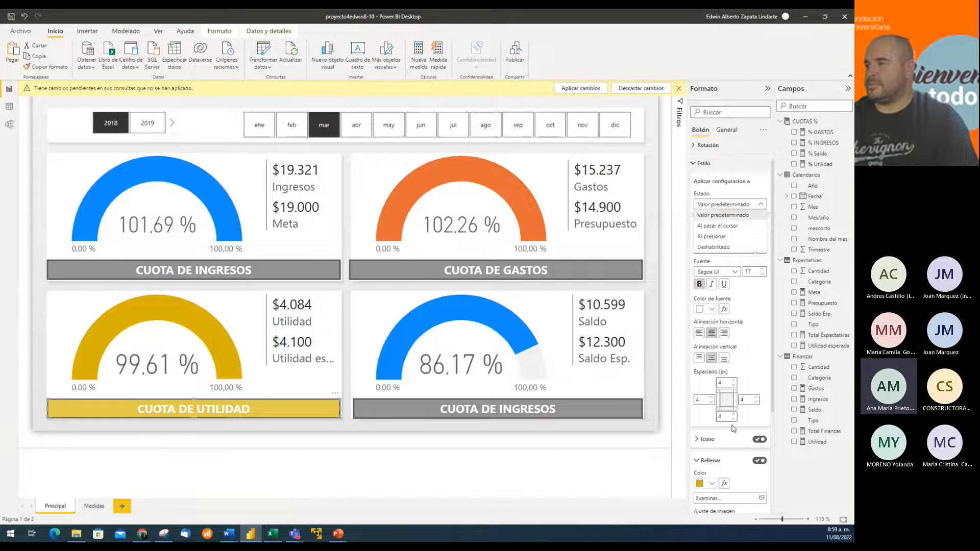
{"action": "left_click", "coordinate": [711, 488]}
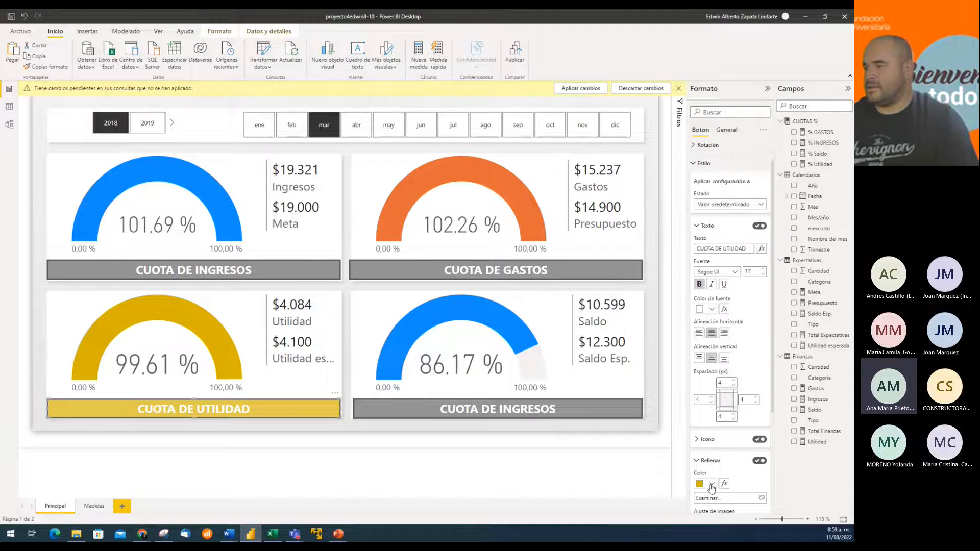
{"action": "left_click", "coordinate": [712, 489]}
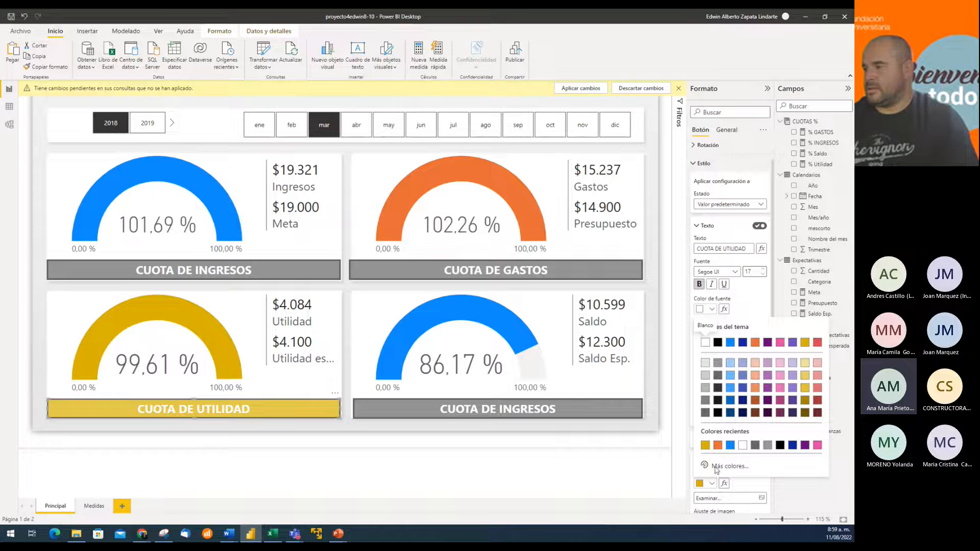
{"action": "left_click", "coordinate": [705, 412]}
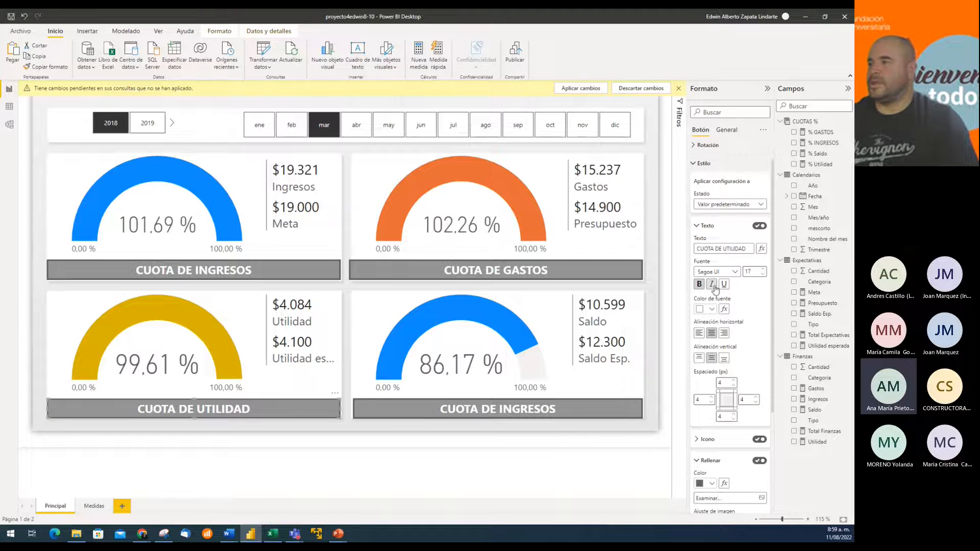
Step: Set the Al pasar el cursor state fill of the CUOTA DE UTILIDAD button to the recently used gold
{"action": "left_click", "coordinate": [740, 205]}
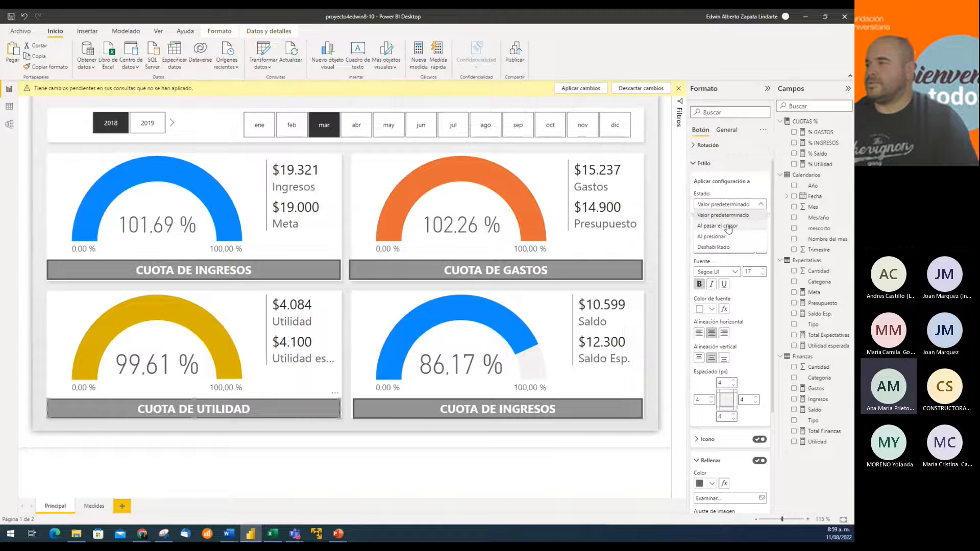
{"action": "left_click", "coordinate": [727, 225]}
{"action": "scroll", "coordinate": [726, 466], "scroll_direction": "down", "scroll_amount": 1}
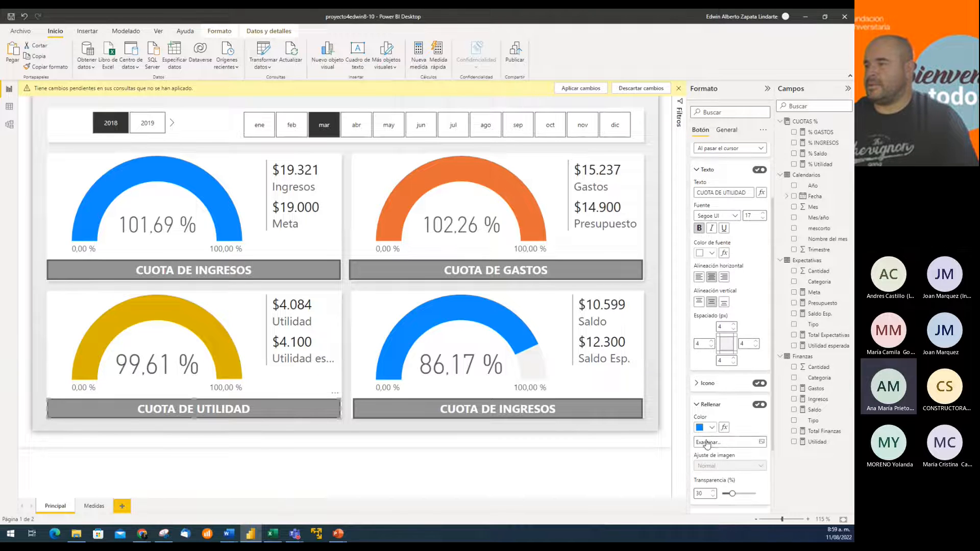
{"action": "left_click", "coordinate": [711, 427]}
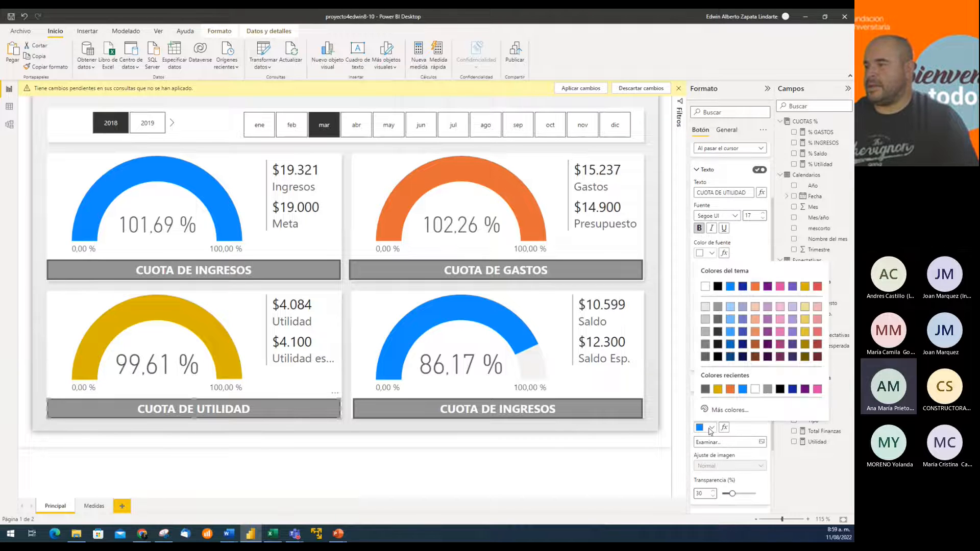
{"action": "left_click", "coordinate": [717, 389]}
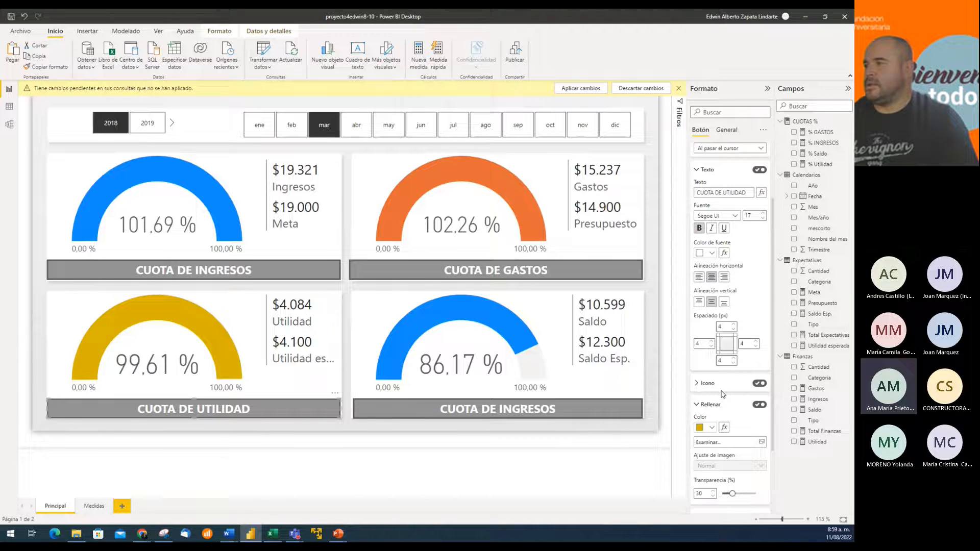
Step: Set the Al presionar state fill of the CUOTA DE UTILIDAD button to the recently used gold
{"action": "scroll", "coordinate": [714, 182], "scroll_direction": "up", "scroll_amount": 2}
{"action": "left_click", "coordinate": [730, 229]}
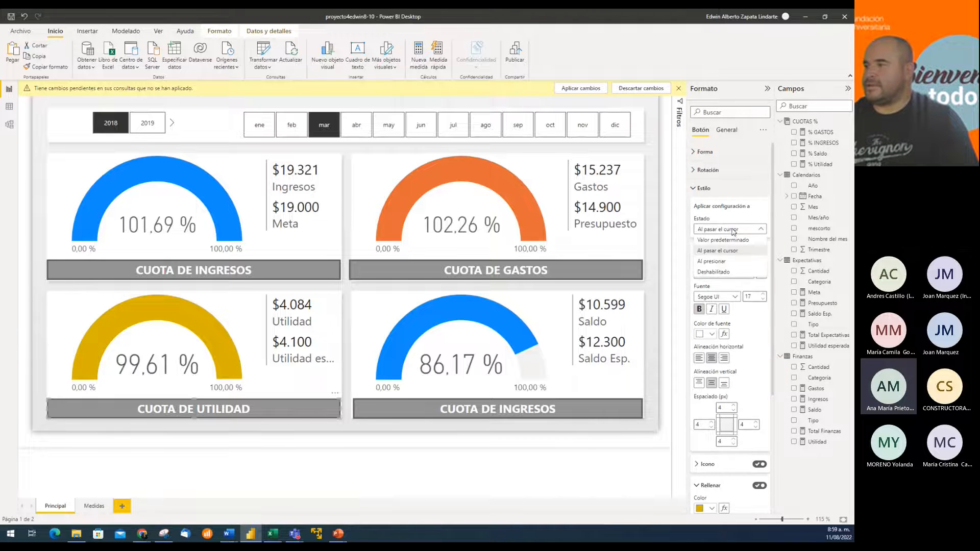
{"action": "left_click", "coordinate": [717, 261]}
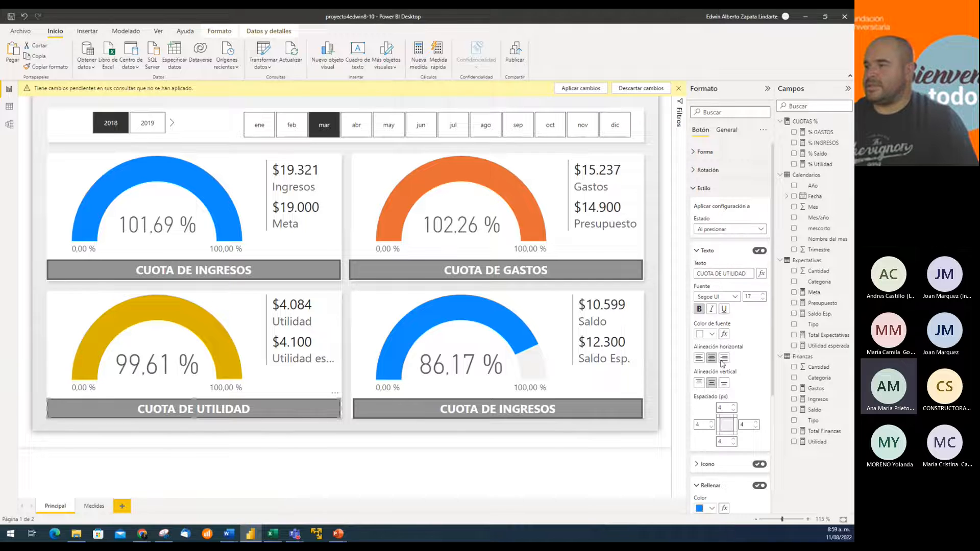
{"action": "scroll", "coordinate": [721, 391], "scroll_direction": "down", "scroll_amount": 2}
{"action": "left_click", "coordinate": [712, 398]}
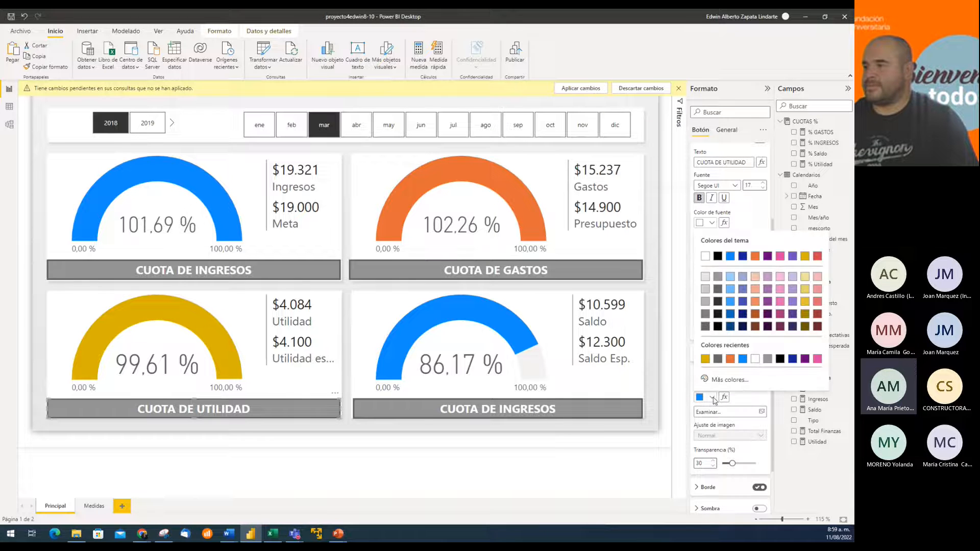
{"action": "left_click", "coordinate": [706, 359]}
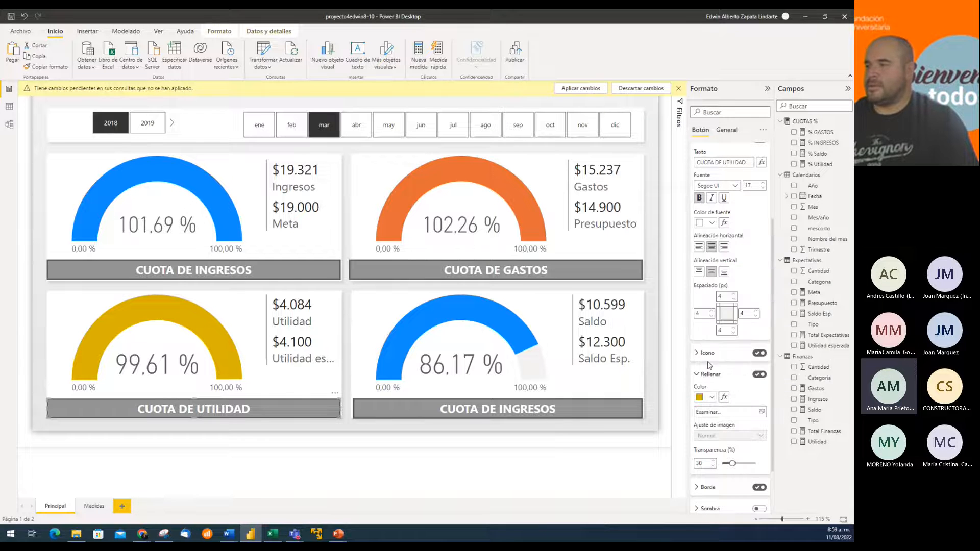
{"action": "left_click", "coordinate": [222, 409]}
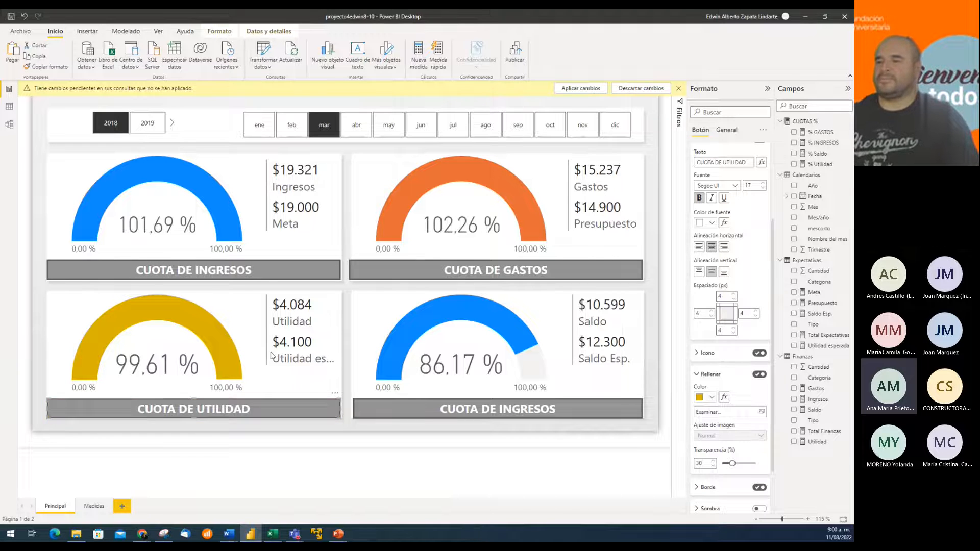
Step: Set the % Saldo gauge's fill colour to the theme red
{"action": "left_click", "coordinate": [529, 304]}
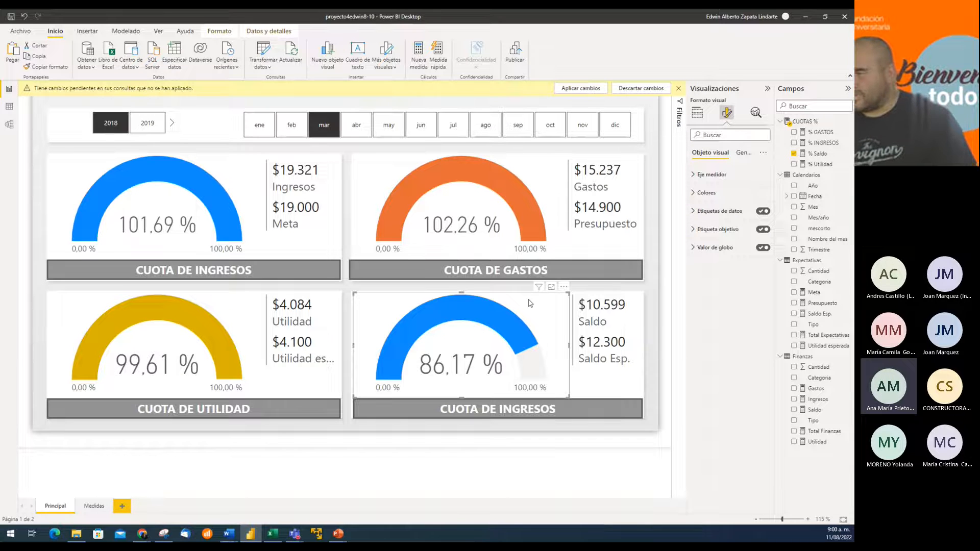
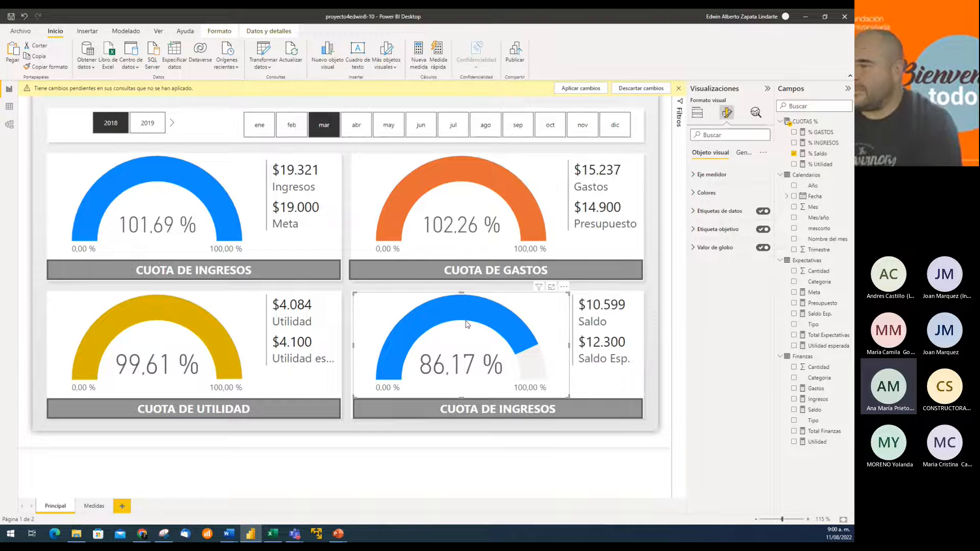
{"action": "left_click", "coordinate": [695, 194]}
{"action": "left_click", "coordinate": [712, 220]}
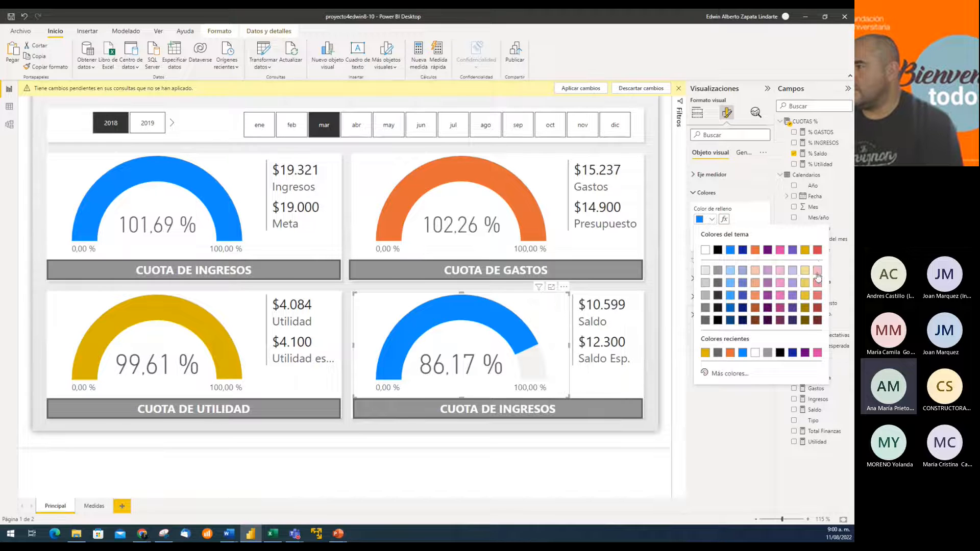
{"action": "left_click", "coordinate": [818, 251]}
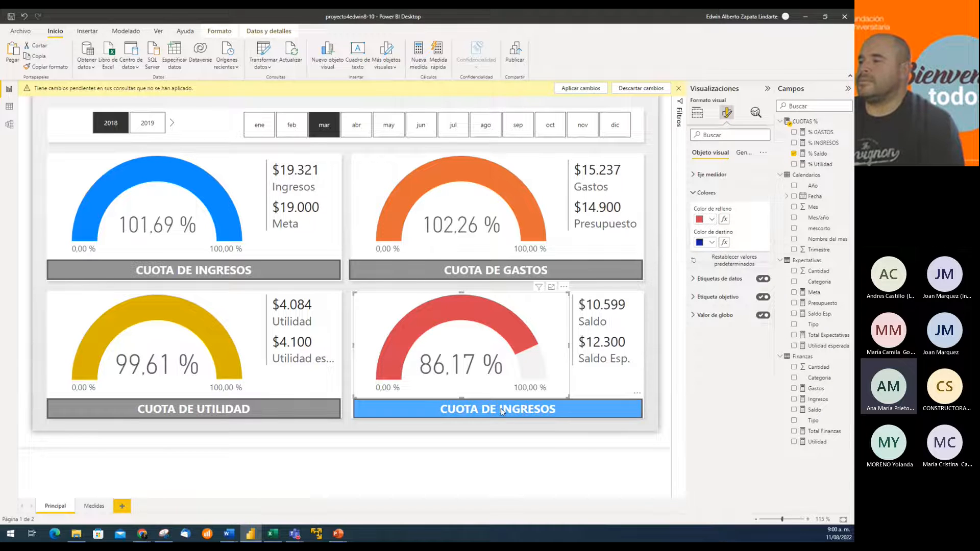
Step: Set the Valor predeterminado state text of the button under the % Saldo gauge to CUOTA DE SALDOS
{"action": "left_click", "coordinate": [520, 413]}
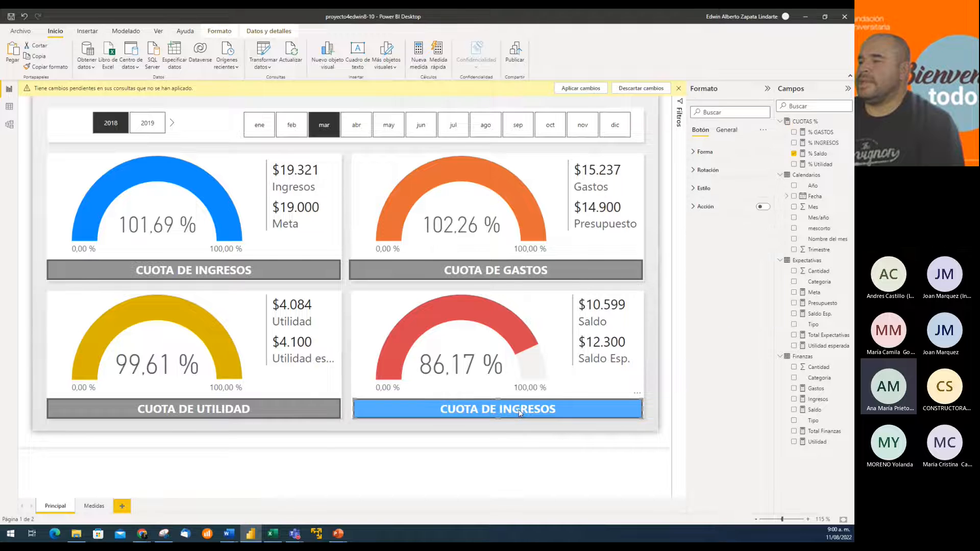
{"action": "left_click", "coordinate": [699, 190]}
{"action": "left_click", "coordinate": [747, 235]}
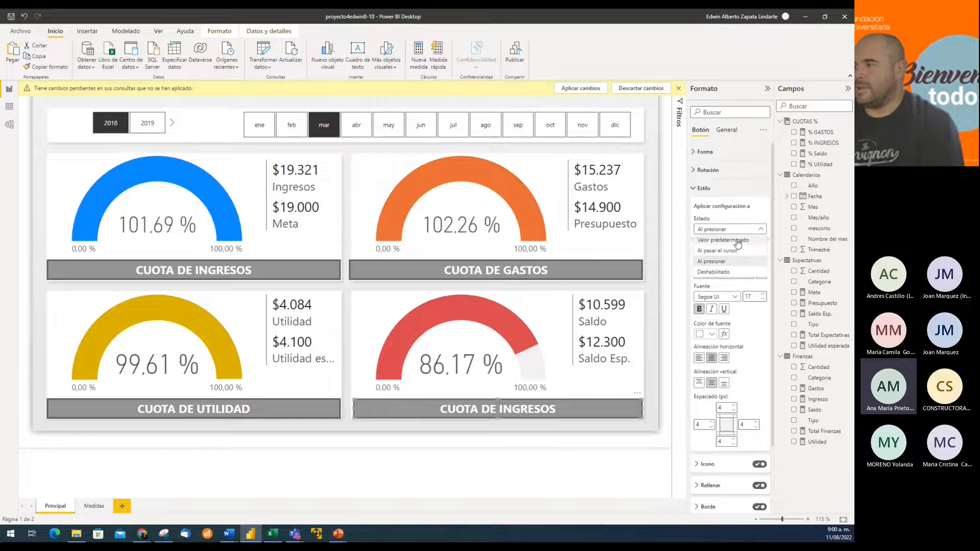
{"action": "left_click", "coordinate": [738, 243]}
{"action": "left_click", "coordinate": [718, 274]}
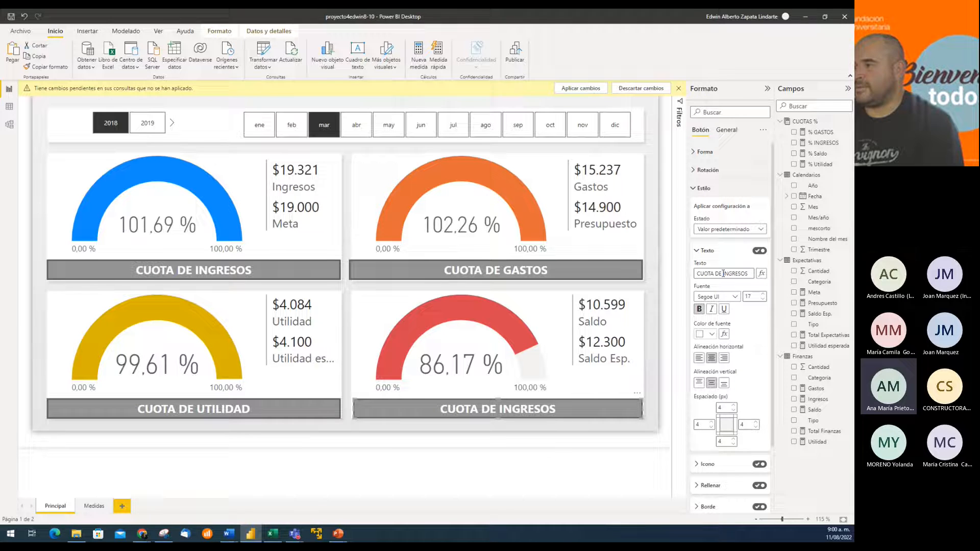
{"action": "key", "text": "Delete"}
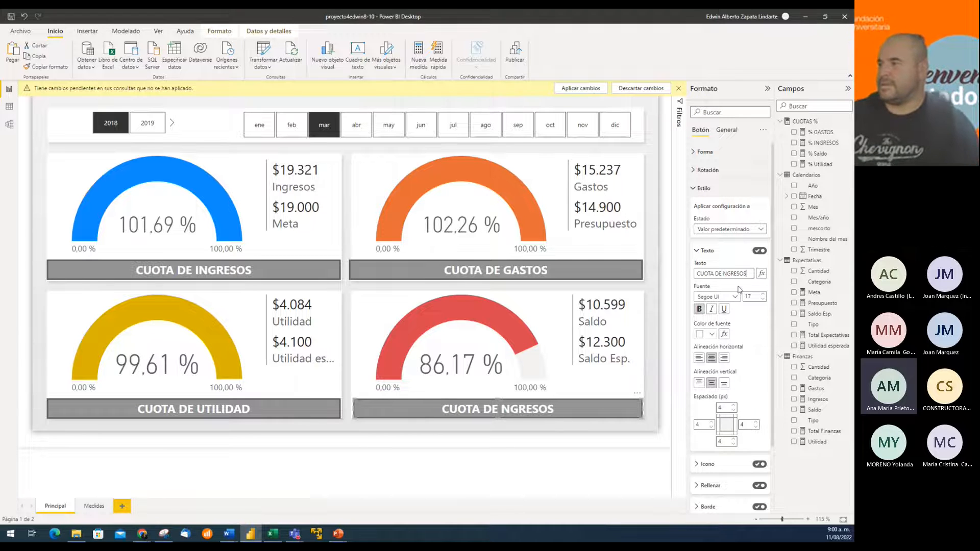
{"action": "key", "text": "Delete"}
{"action": "key", "text": "Delete"}
{"action": "key", "text": "Delete"}
{"action": "key", "text": "Delete"}
{"action": "key", "text": "Delete"}
{"action": "key", "text": "Delete"}
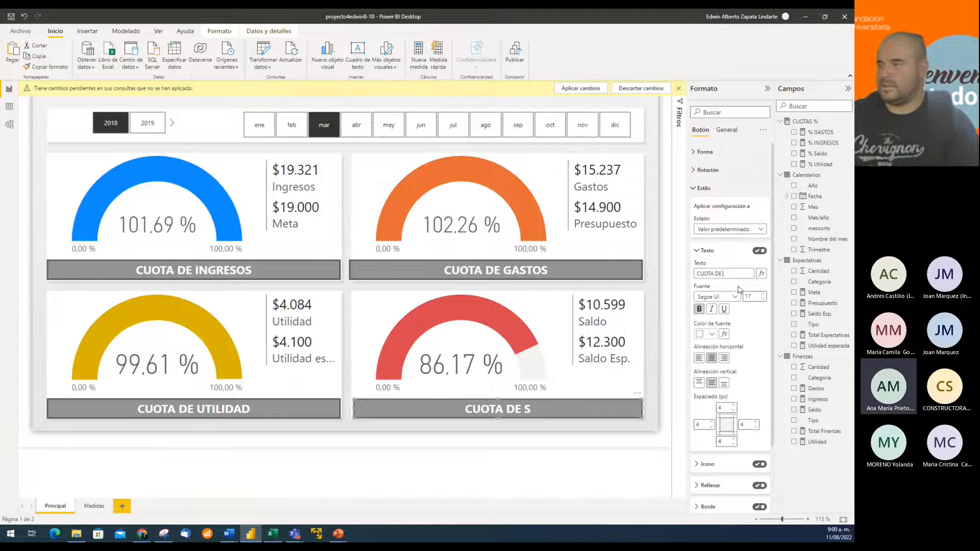
{"action": "key", "text": "Delete"}
{"action": "type", "text": "SALDOS"}
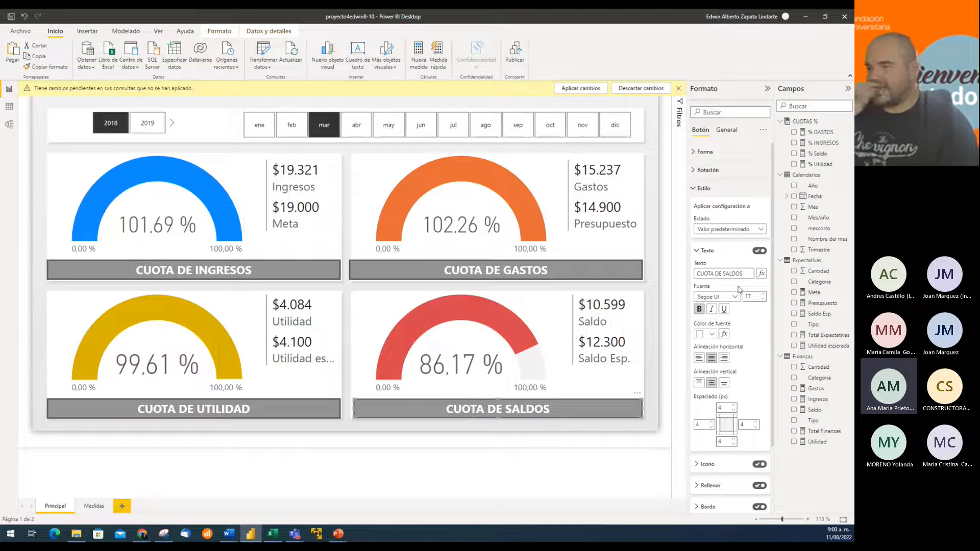
Step: Set the Al pasar el cursor state fill of the CUOTA DE SALDOS button to the theme red
{"action": "left_click", "coordinate": [722, 229]}
{"action": "left_click", "coordinate": [720, 251]}
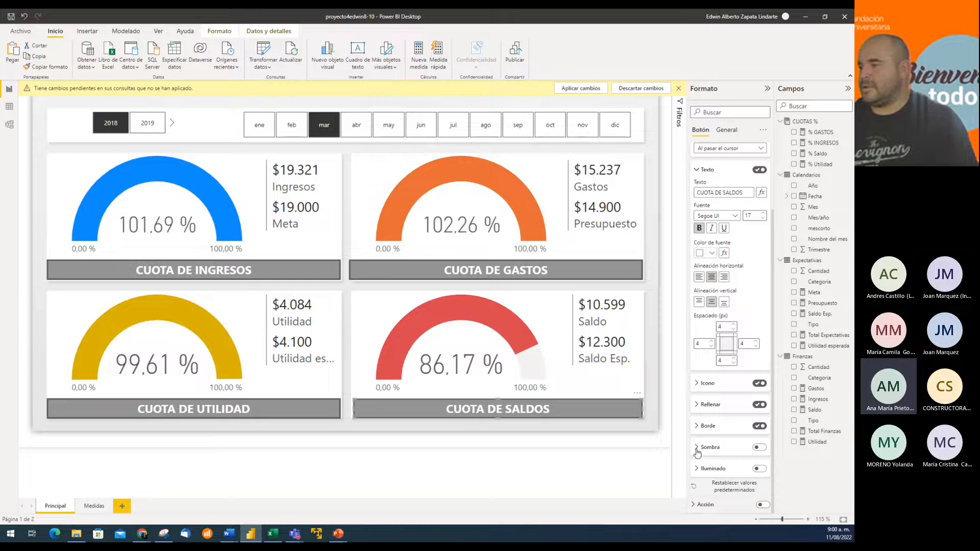
{"action": "left_click", "coordinate": [697, 406]}
{"action": "scroll", "coordinate": [699, 398], "scroll_direction": "down", "scroll_amount": 3}
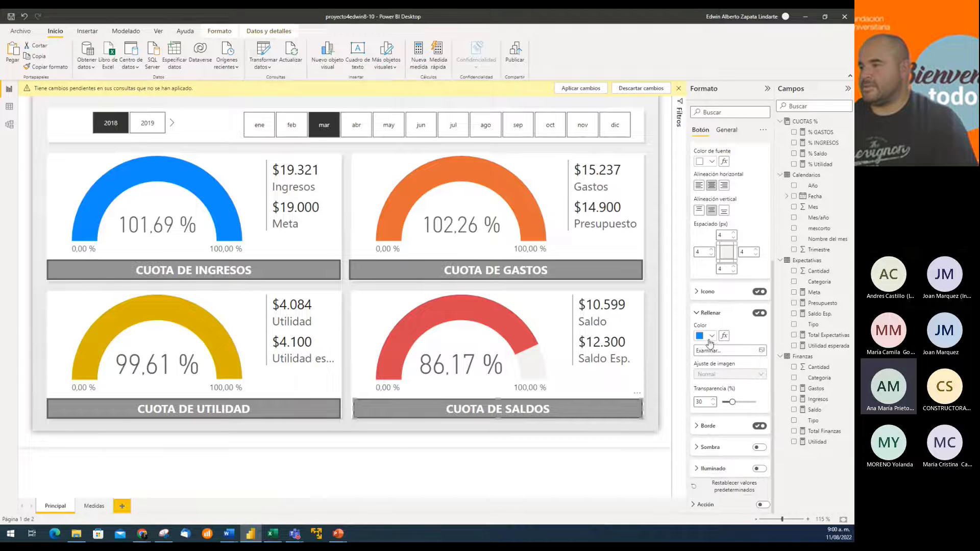
{"action": "left_click", "coordinate": [712, 336]}
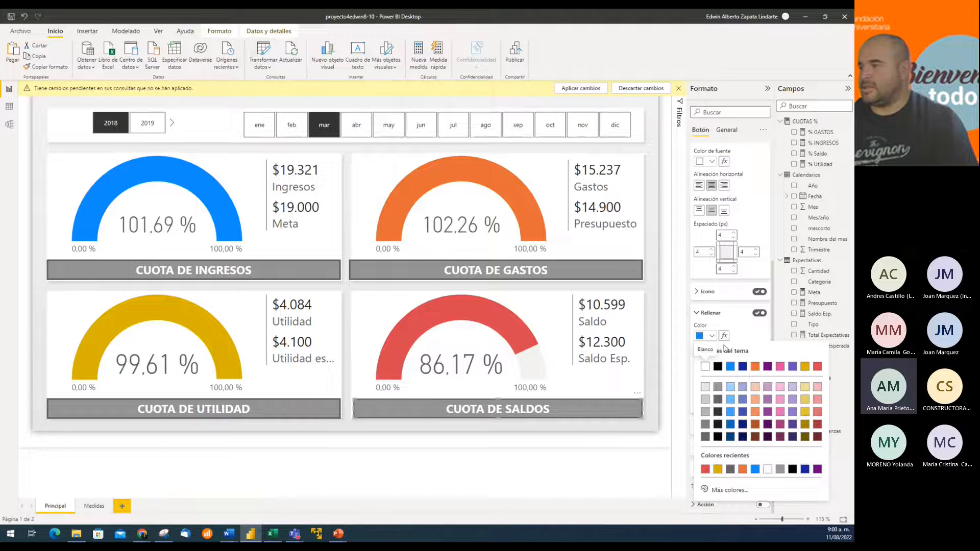
{"action": "left_click", "coordinate": [817, 366]}
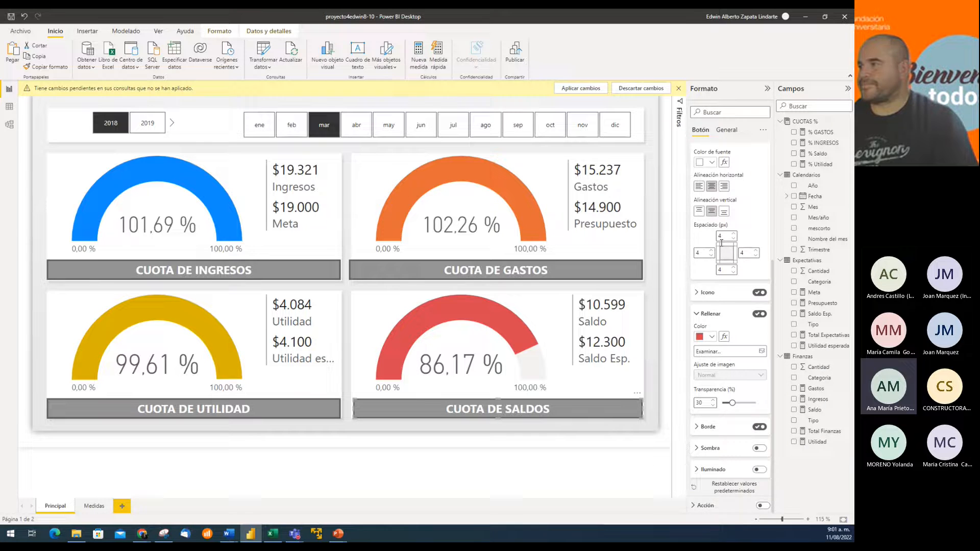
Step: Set the Al presionar state fill of the CUOTA DE SALDOS button to the theme red, and deselect the button
{"action": "scroll", "coordinate": [721, 243], "scroll_direction": "up", "scroll_amount": 2}
{"action": "scroll", "coordinate": [721, 243], "scroll_direction": "up", "scroll_amount": 4}
{"action": "left_click", "coordinate": [732, 224]}
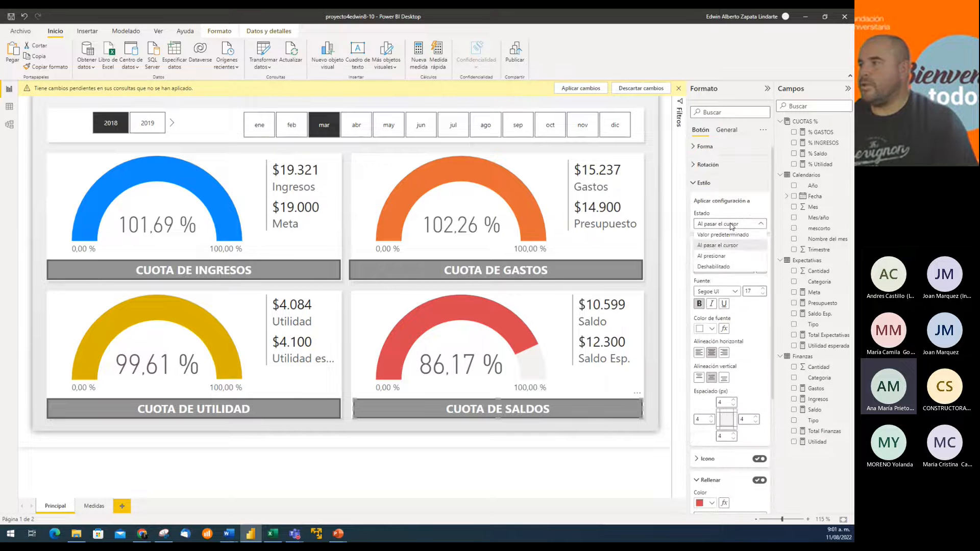
{"action": "left_click", "coordinate": [719, 256]}
{"action": "scroll", "coordinate": [735, 357], "scroll_direction": "down", "scroll_amount": 5}
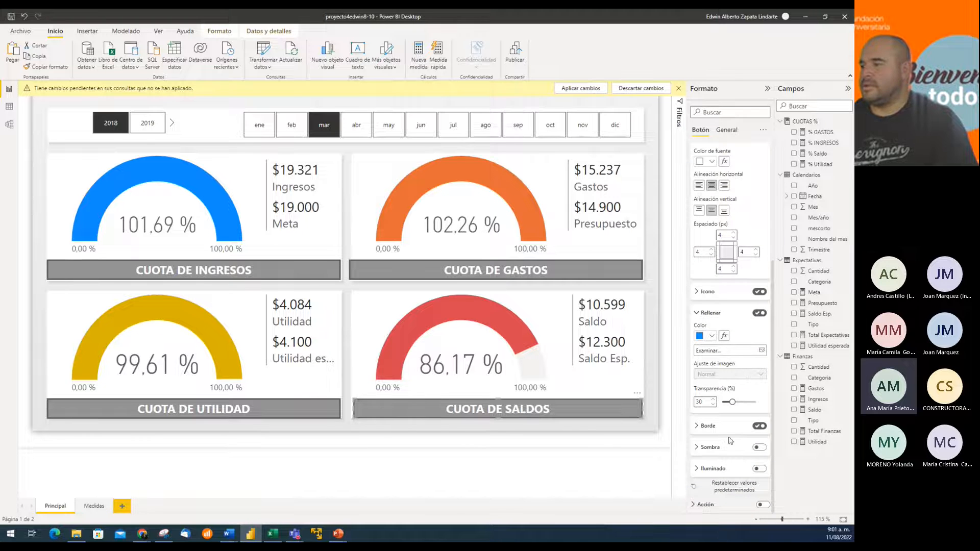
{"action": "left_click", "coordinate": [711, 335]}
{"action": "left_click", "coordinate": [818, 367]}
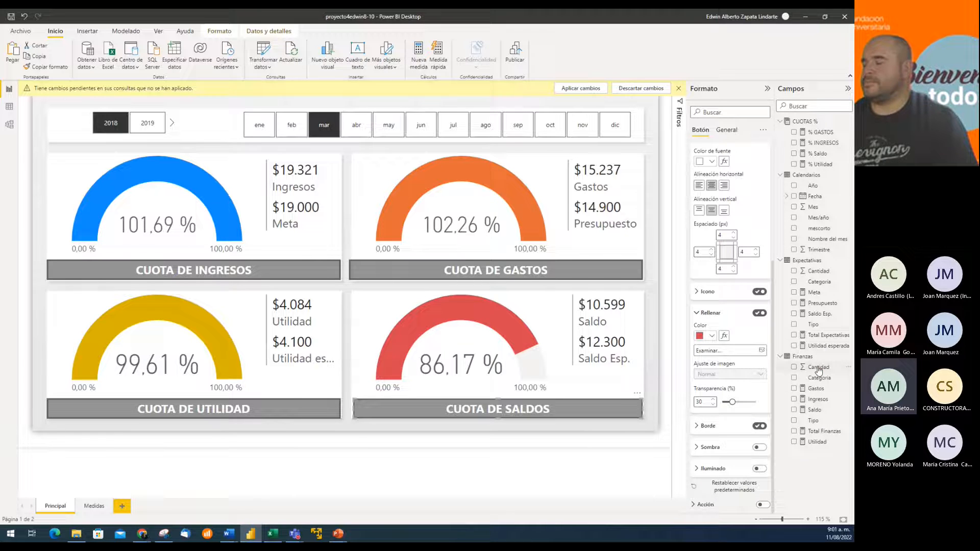
{"action": "left_click", "coordinate": [549, 446]}
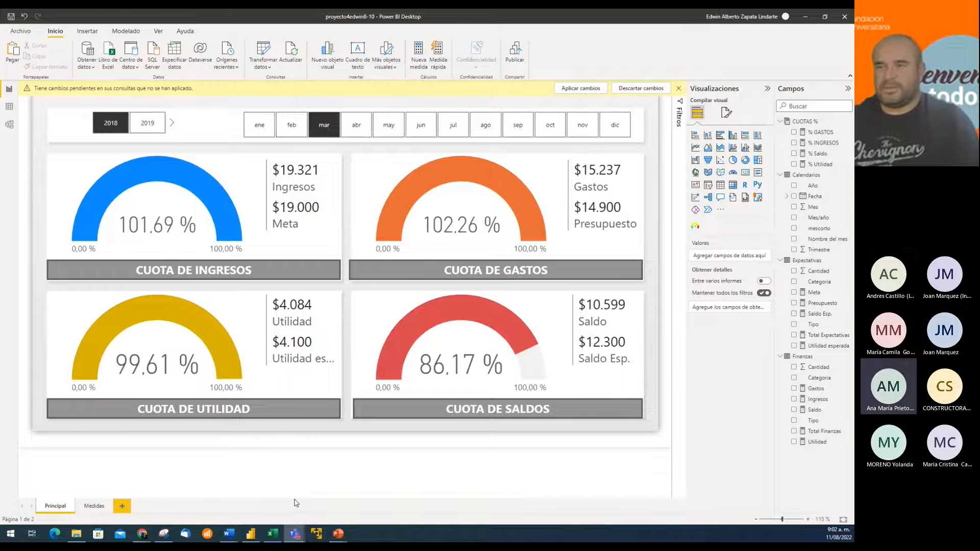
Step: Save the report and apply the pending query changes
{"action": "left_click", "coordinate": [13, 17]}
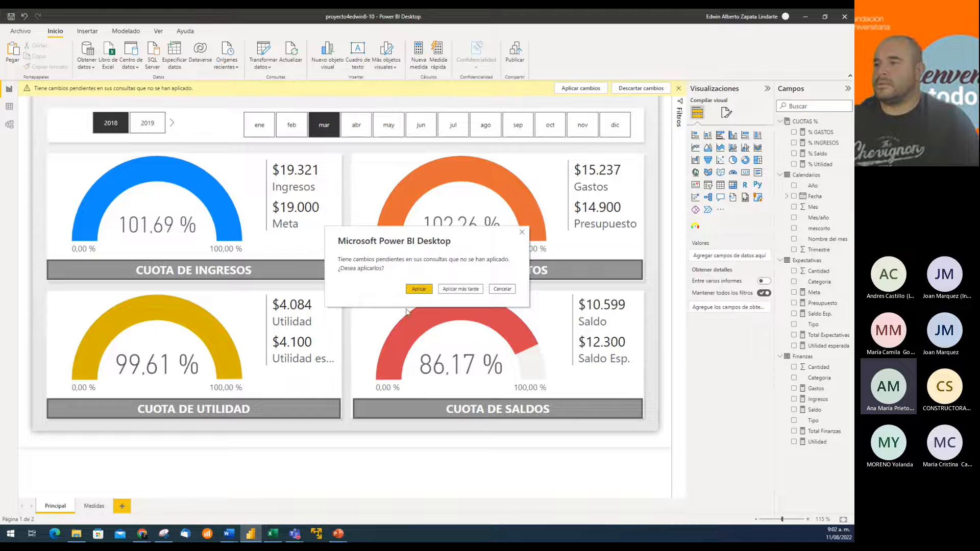
{"action": "left_click", "coordinate": [418, 290]}
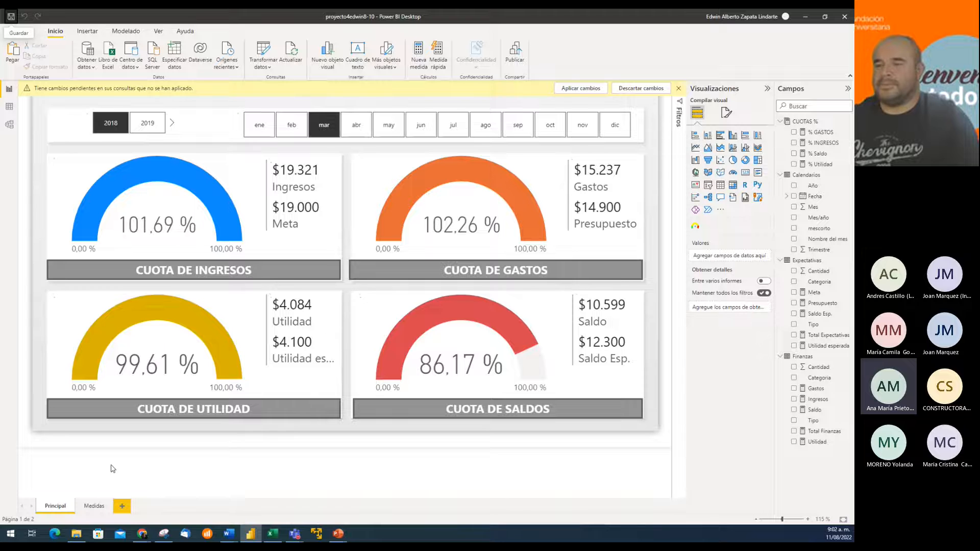
Step: On the Medidas page, set the values background of the comparison table's Mes/año column to the darkest grey shade of the theme white
{"action": "left_click", "coordinate": [95, 506]}
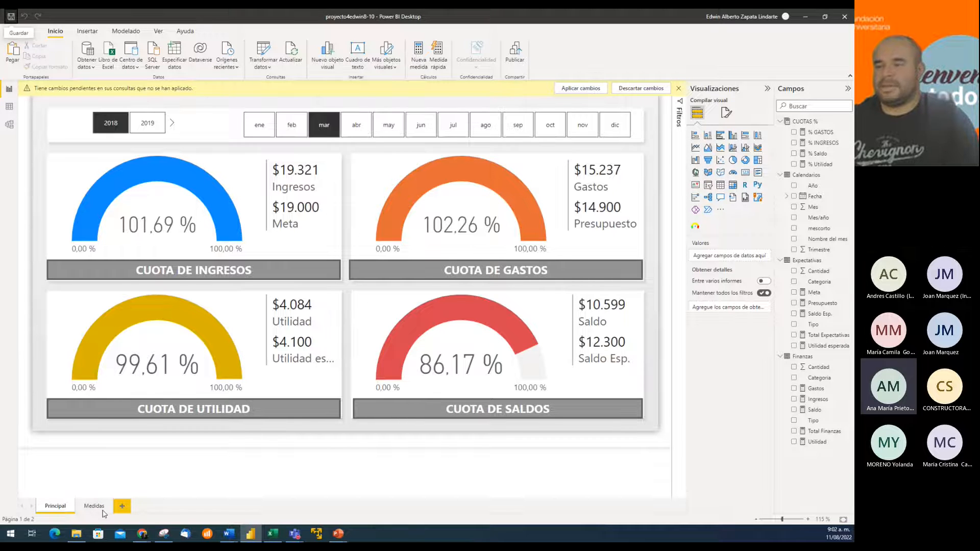
{"action": "left_click", "coordinate": [94, 507]}
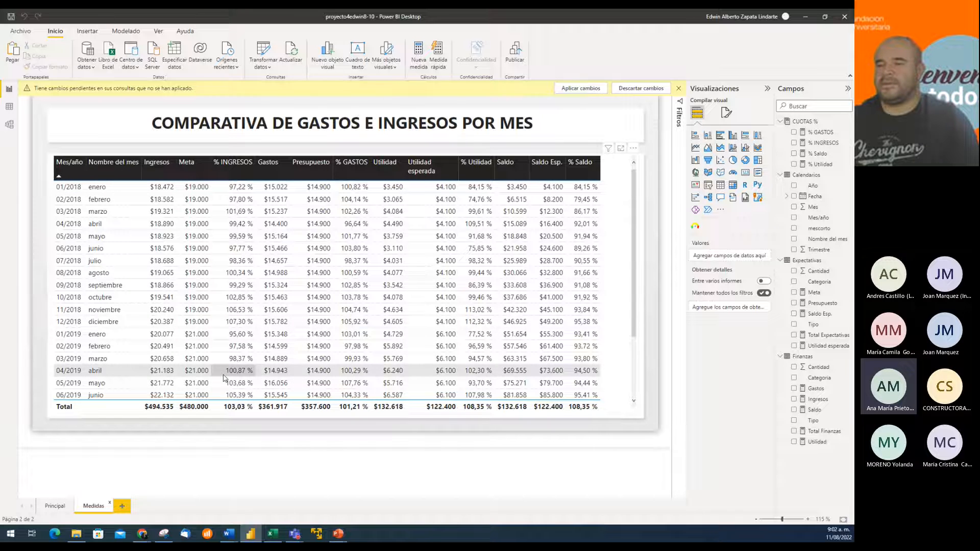
{"action": "left_click", "coordinate": [55, 507]}
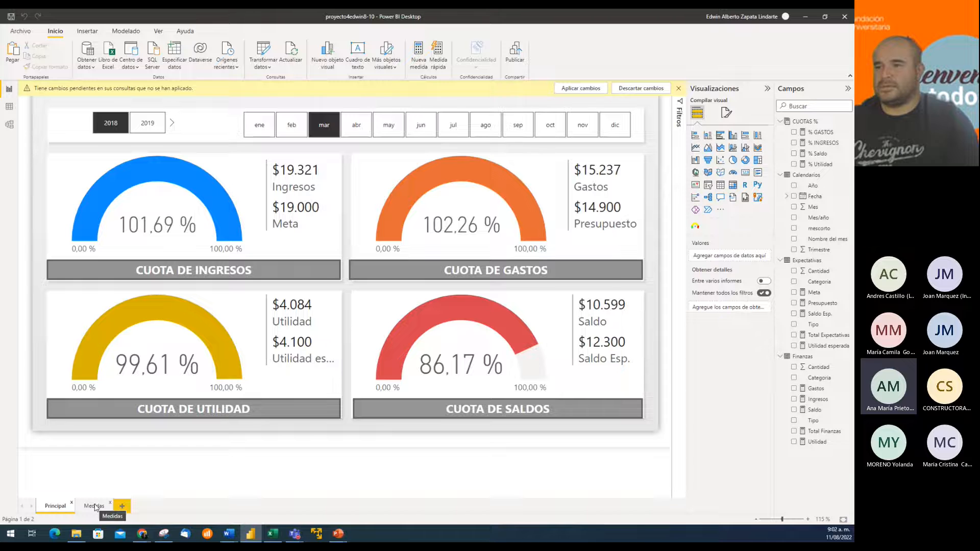
{"action": "left_click", "coordinate": [94, 506]}
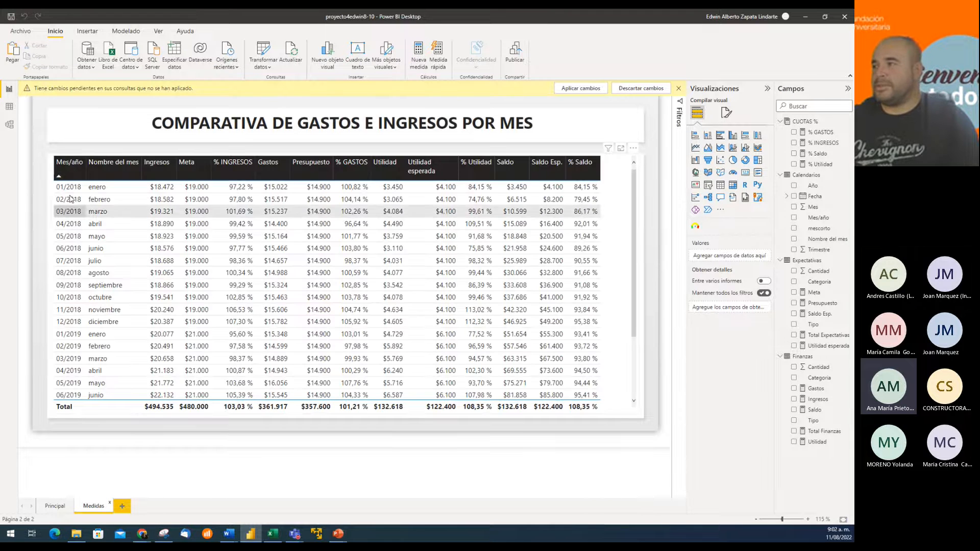
{"action": "left_click", "coordinate": [620, 169]}
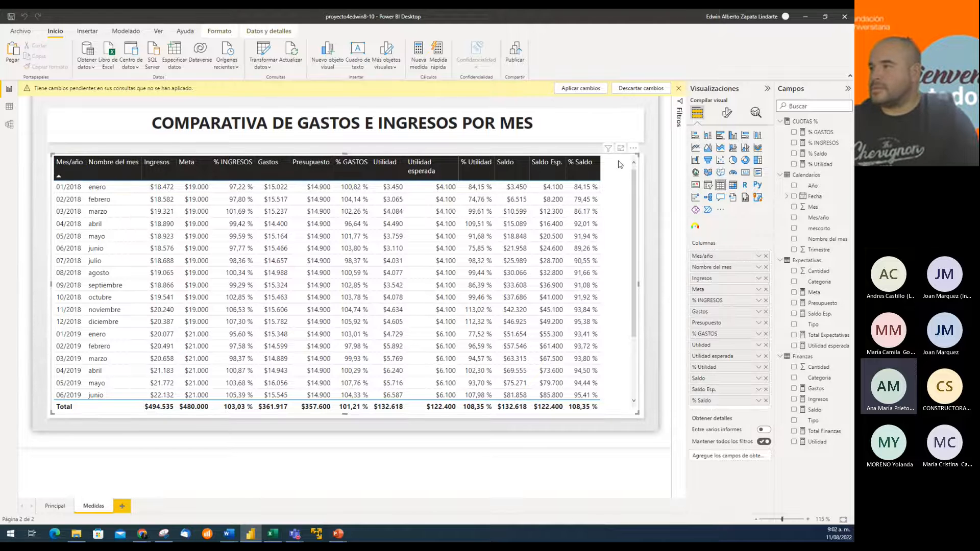
{"action": "left_click", "coordinate": [727, 113]}
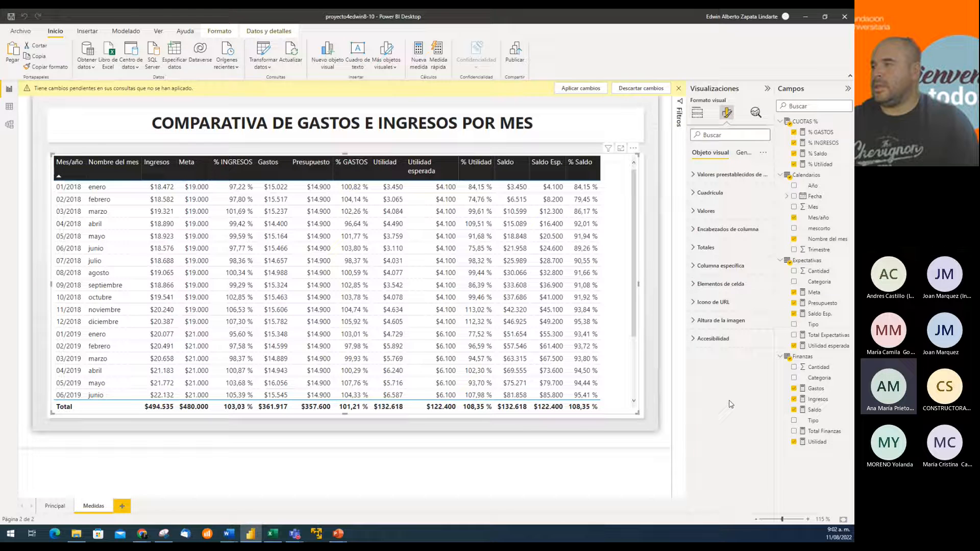
{"action": "left_click", "coordinate": [695, 267]}
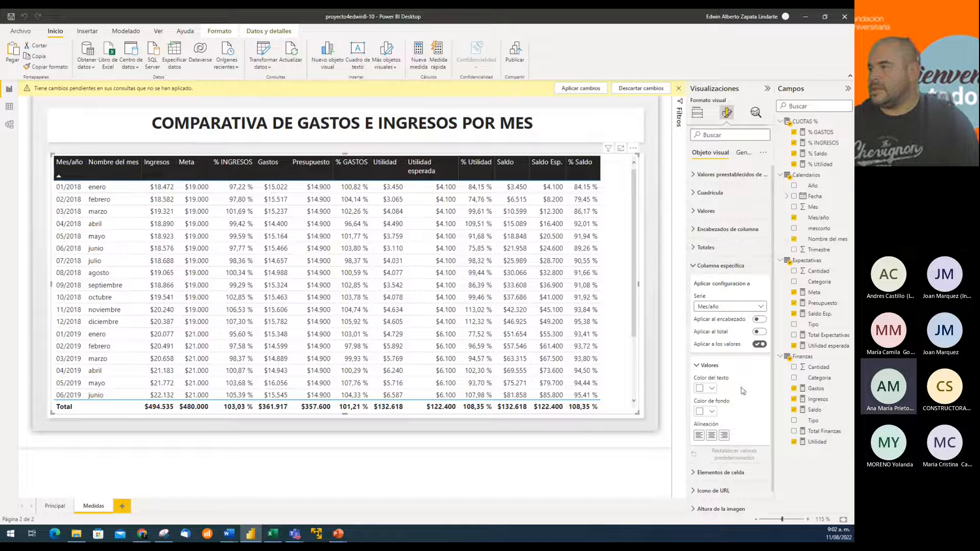
{"action": "scroll", "coordinate": [744, 397], "scroll_direction": "down", "scroll_amount": 1}
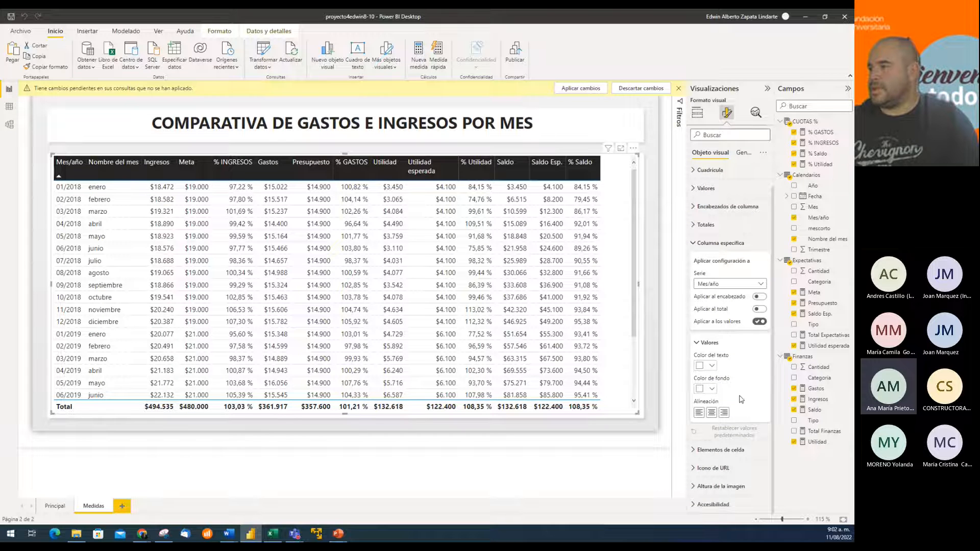
{"action": "left_click", "coordinate": [712, 390]}
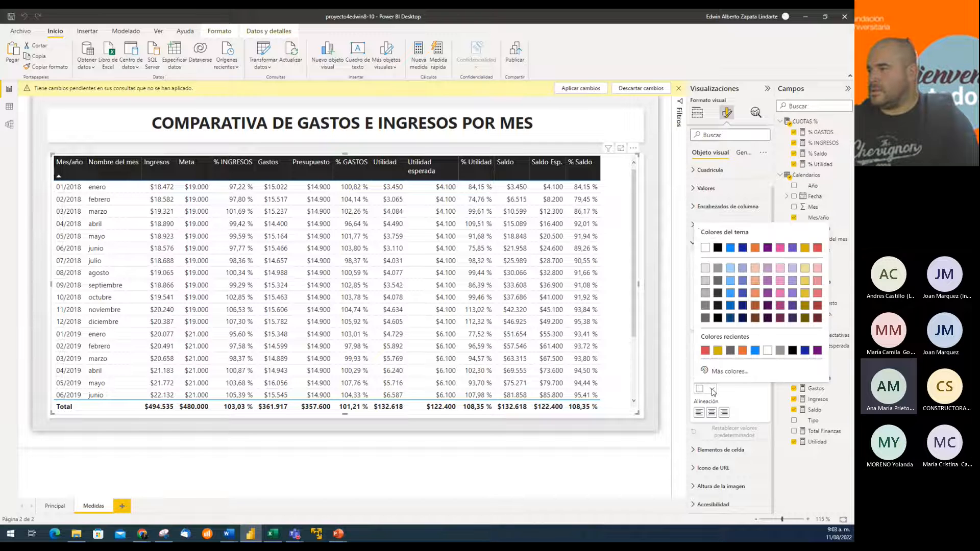
{"action": "left_click", "coordinate": [706, 319]}
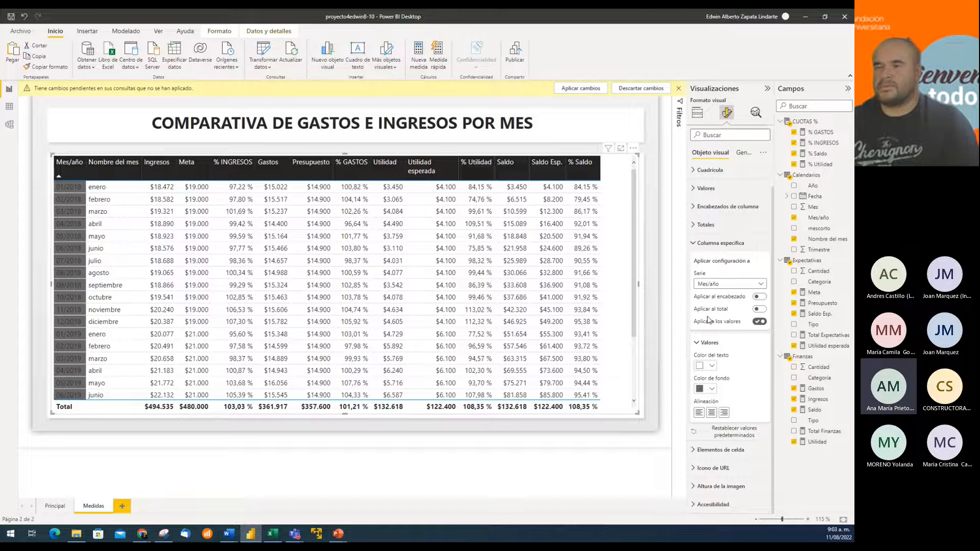
Step: Set the Mes/año column's values text to theme white and the Meta column's values background to the lightest grey shade of theme white
{"action": "left_click", "coordinate": [712, 370]}
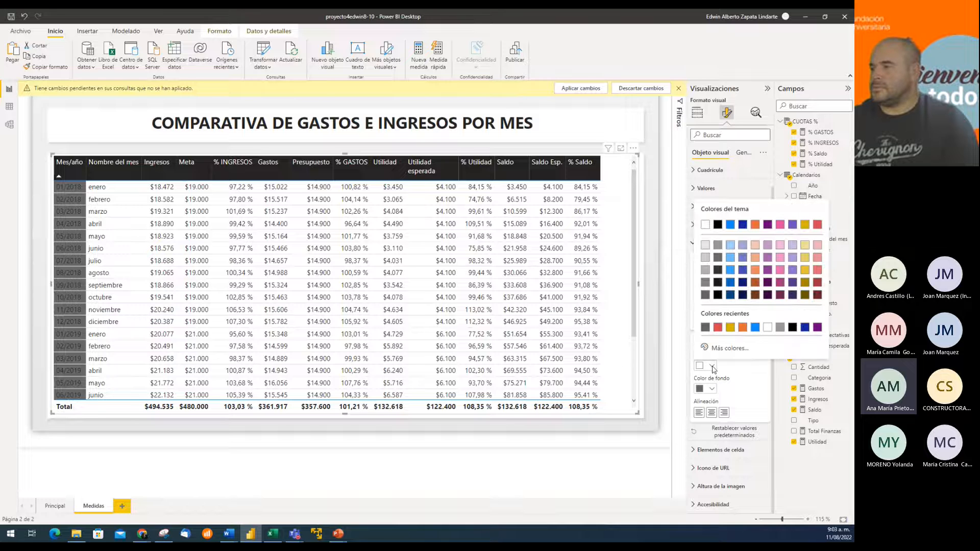
{"action": "left_click", "coordinate": [706, 228]}
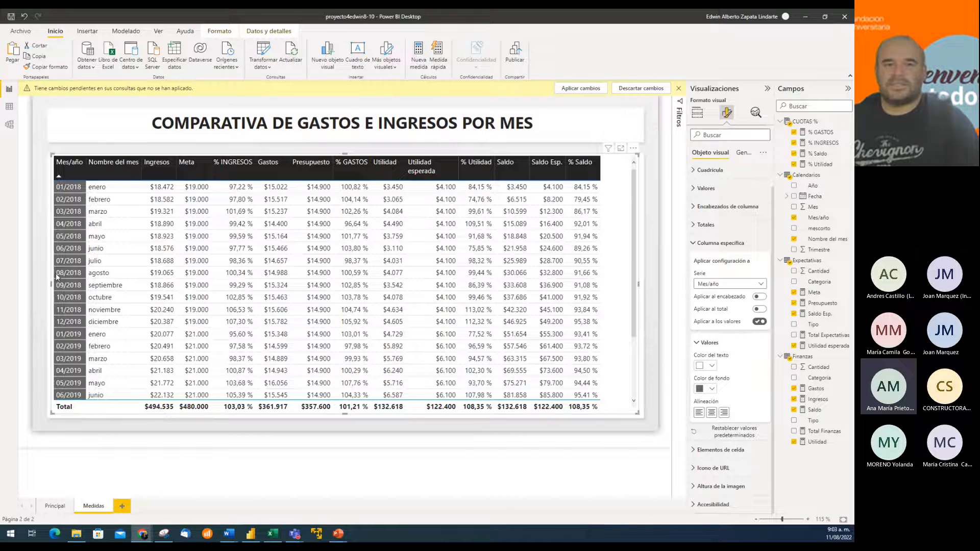
{"action": "left_click", "coordinate": [754, 285]}
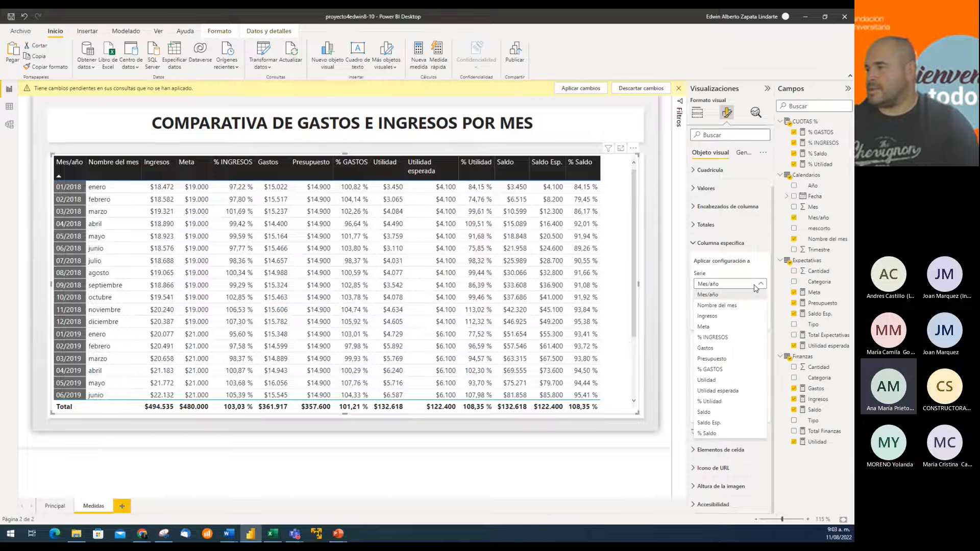
{"action": "left_click", "coordinate": [713, 327]}
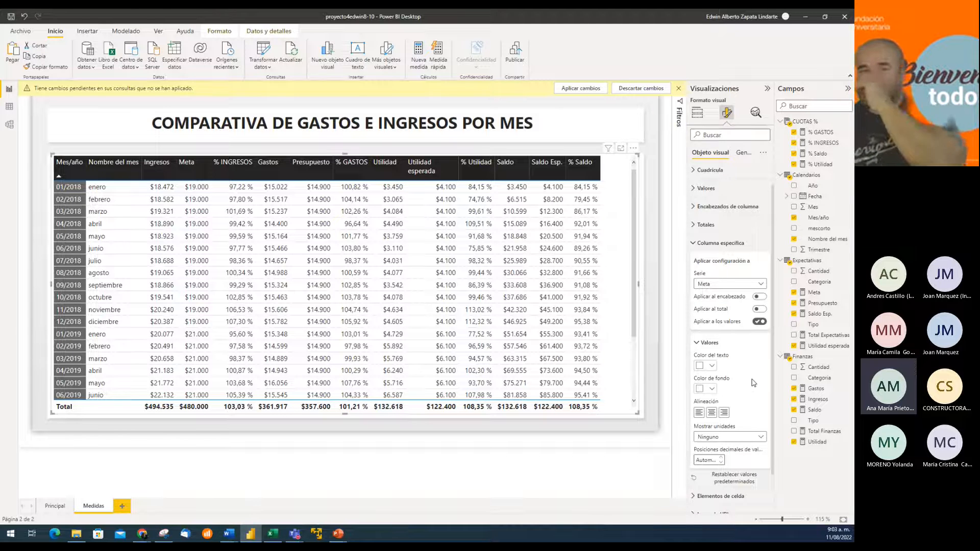
{"action": "left_click", "coordinate": [712, 390]}
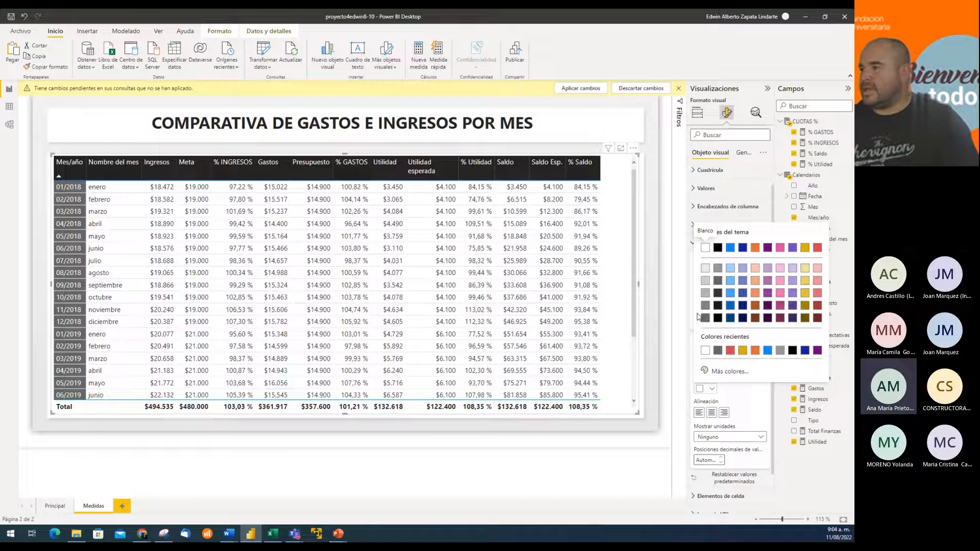
{"action": "left_click", "coordinate": [706, 269]}
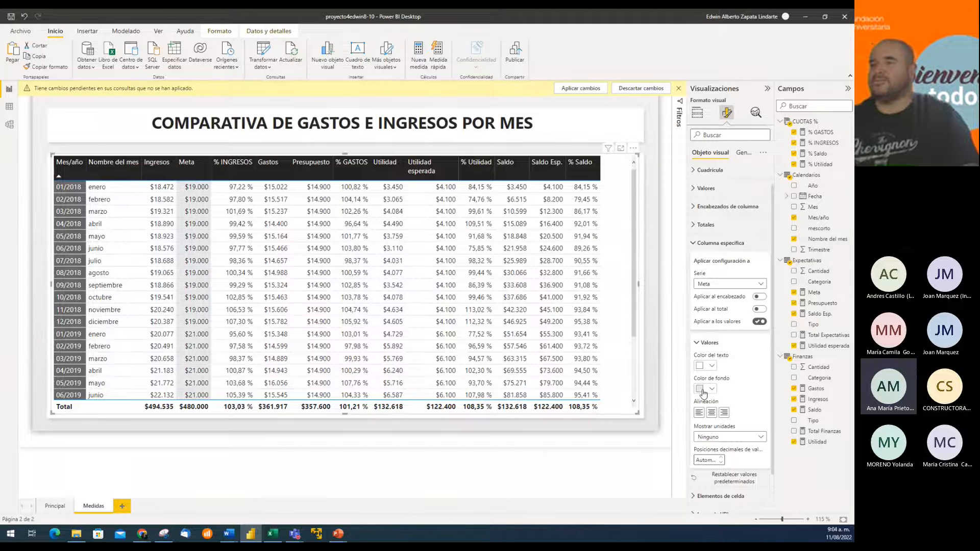
Step: Set the values background of the Presupuesto column to the recently used light grey
{"action": "left_click", "coordinate": [752, 287]}
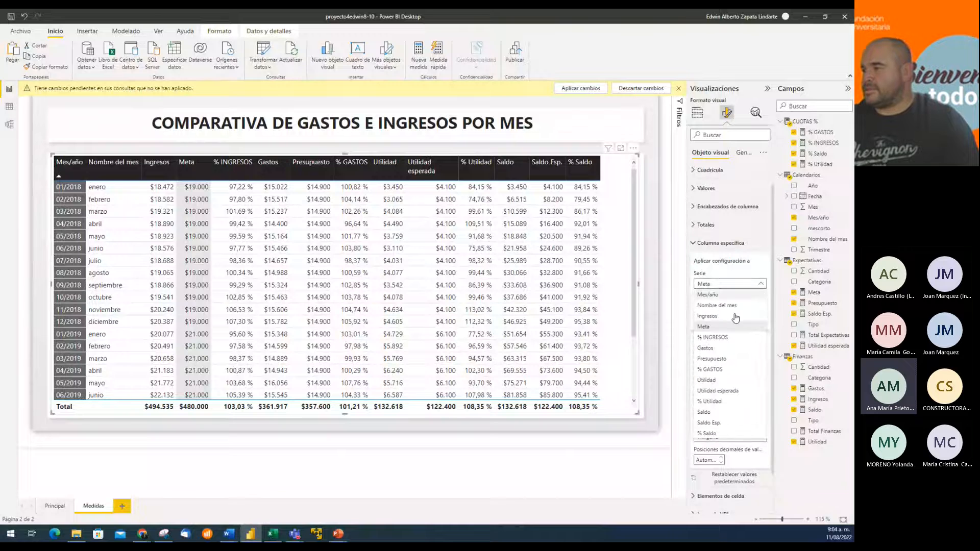
{"action": "left_click", "coordinate": [717, 359]}
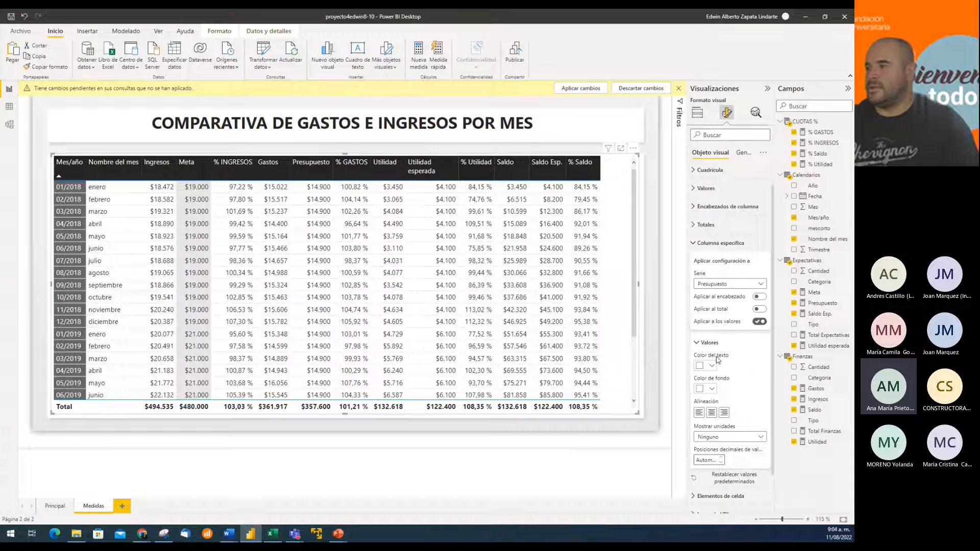
{"action": "left_click", "coordinate": [712, 390]}
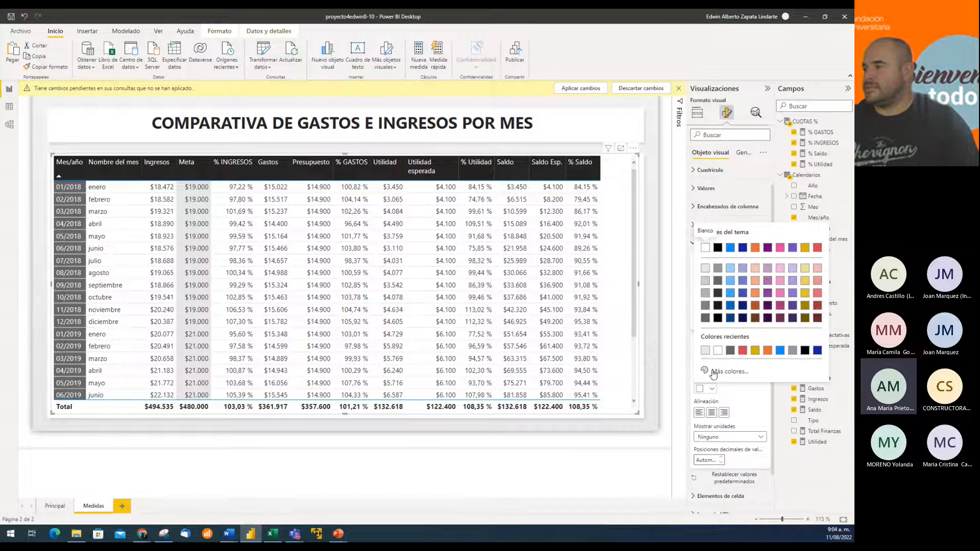
{"action": "left_click", "coordinate": [706, 351]}
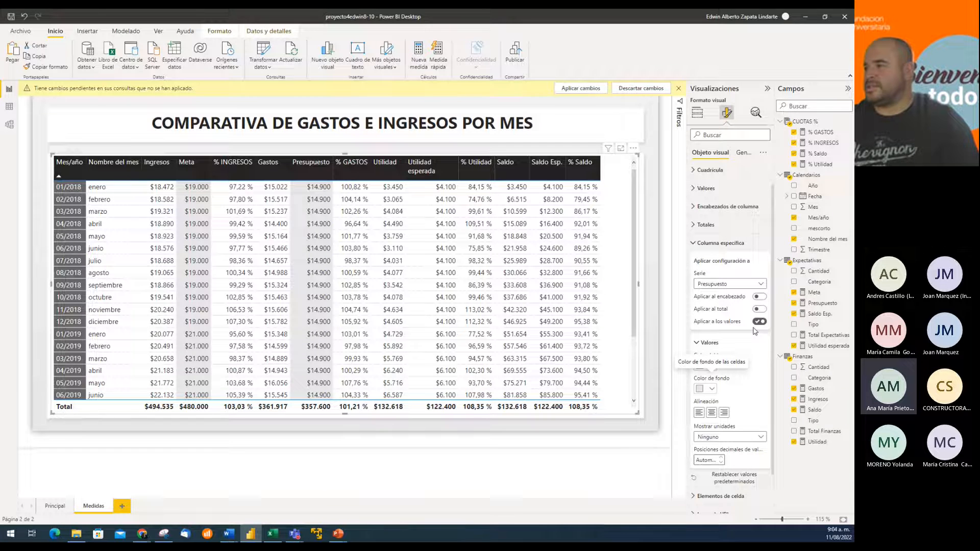
Step: Set the values background of the Utilidad esperada column to the recently used light grey
{"action": "left_click", "coordinate": [764, 284]}
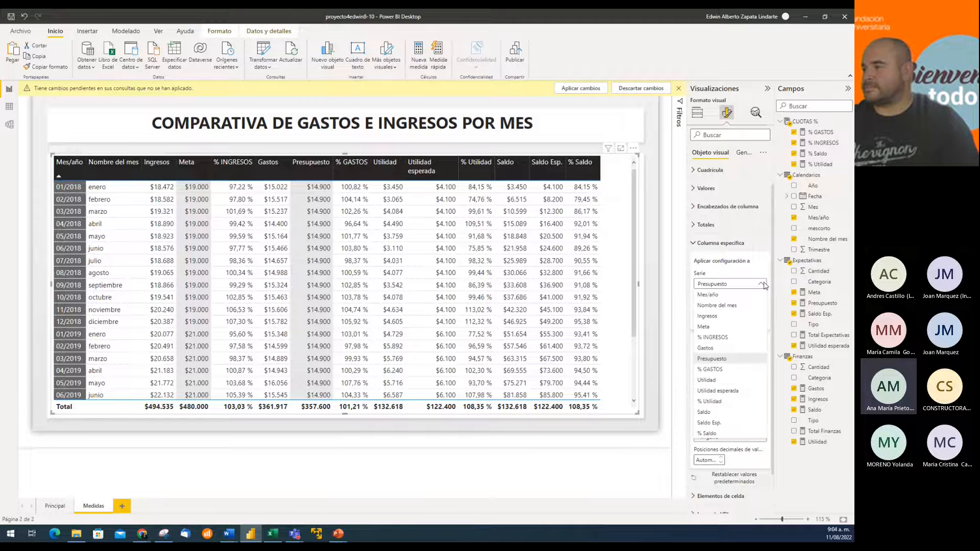
{"action": "left_click", "coordinate": [717, 391]}
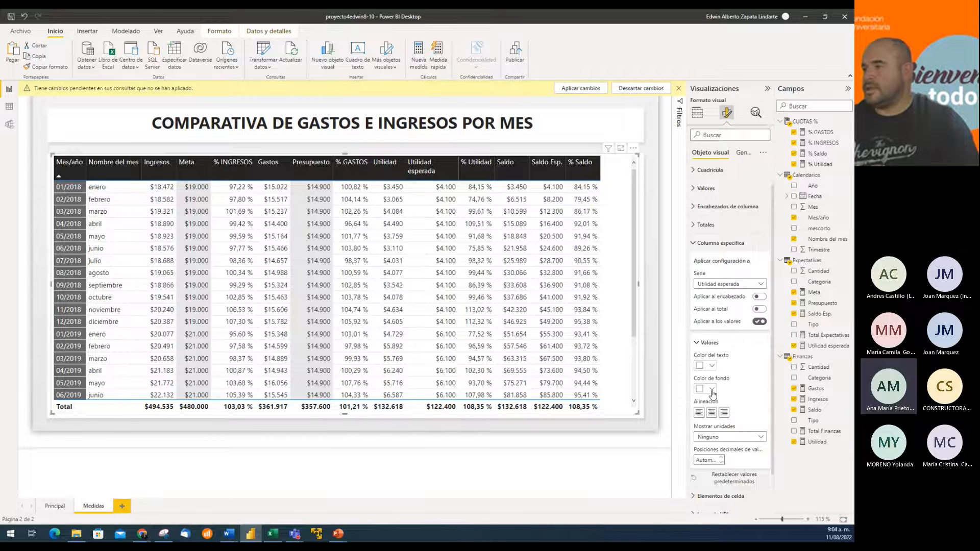
{"action": "left_click", "coordinate": [716, 394]}
{"action": "left_click", "coordinate": [707, 353]}
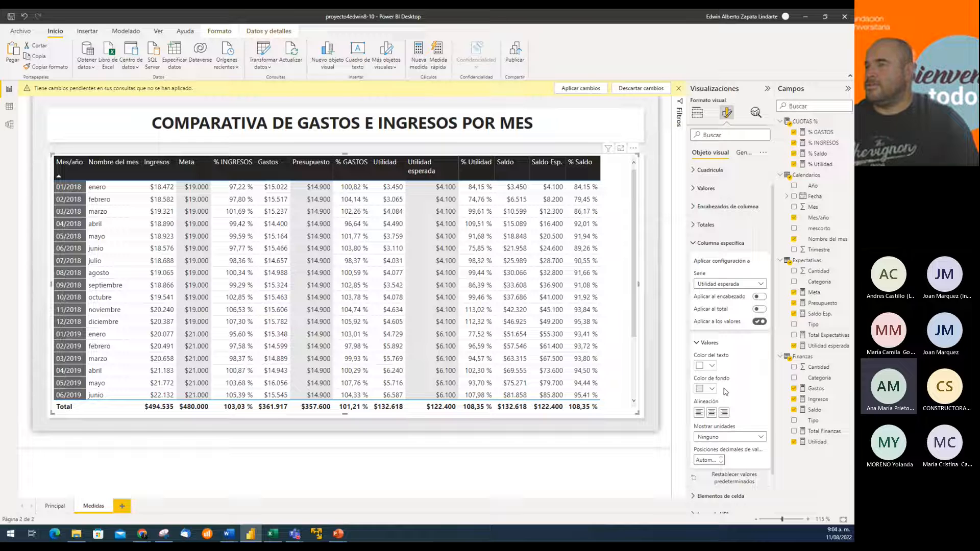
Step: Set the values background of the Saldo Esp. column to the recently used light grey
{"action": "left_click", "coordinate": [762, 287]}
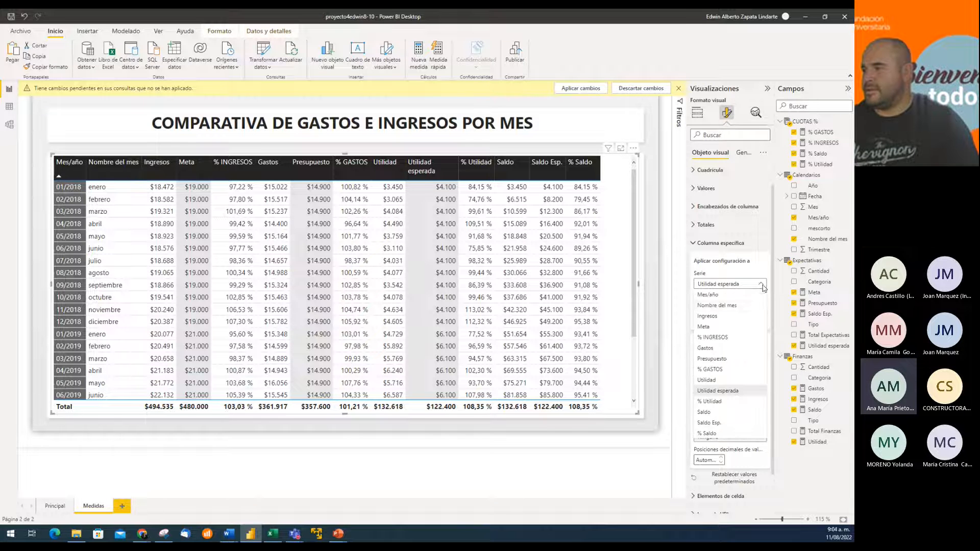
{"action": "left_click", "coordinate": [725, 429]}
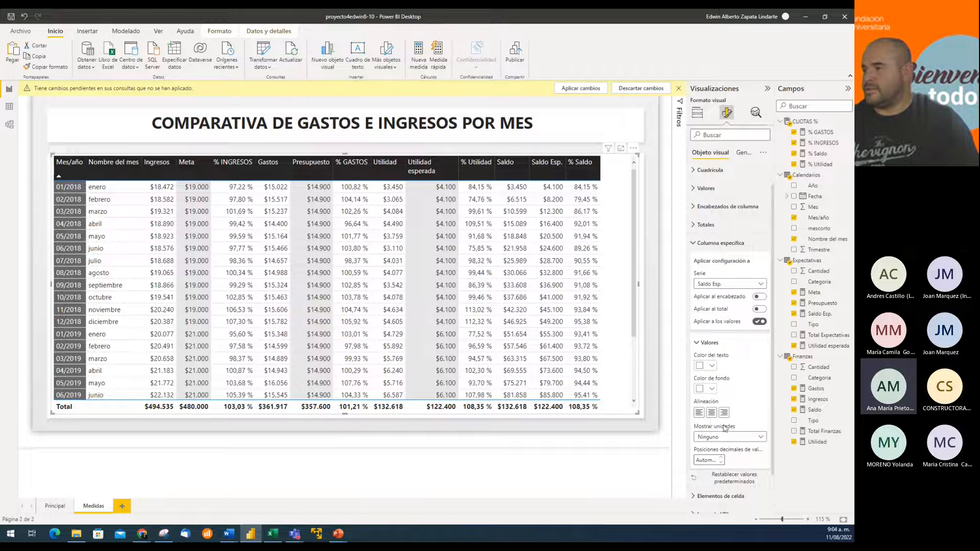
{"action": "left_click", "coordinate": [707, 390]}
{"action": "left_click", "coordinate": [705, 351]}
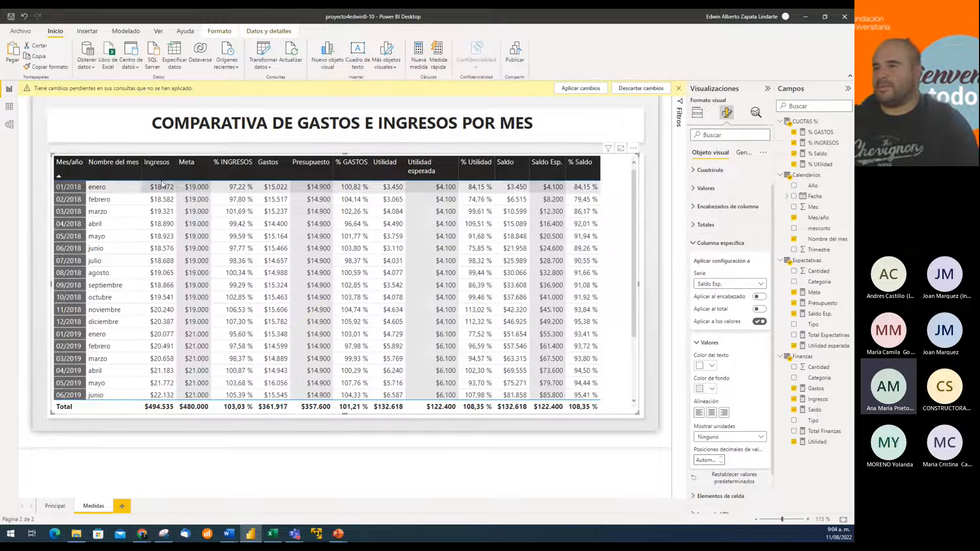
Step: Set the values background of the Ingresos column to the lightest shade of the theme blue
{"action": "left_click", "coordinate": [737, 285]}
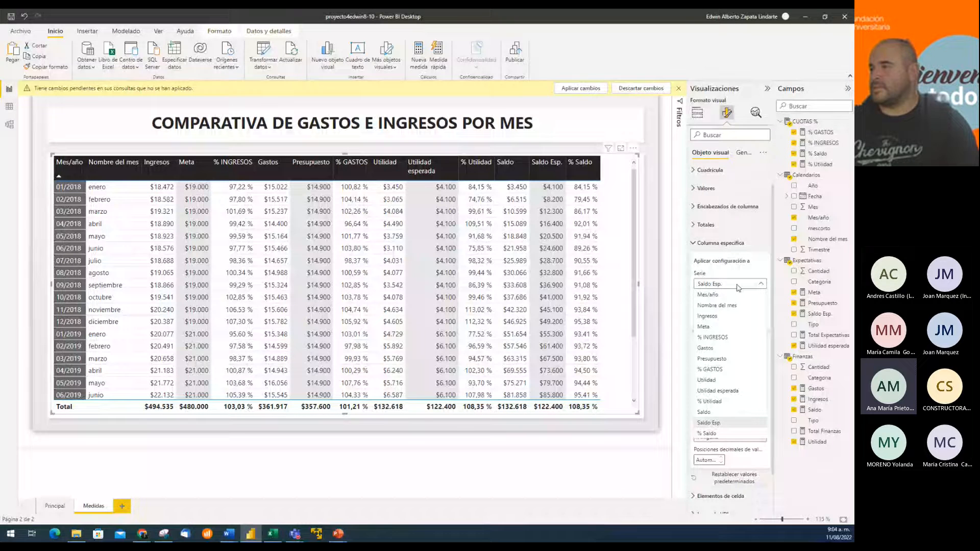
{"action": "left_click", "coordinate": [718, 316]}
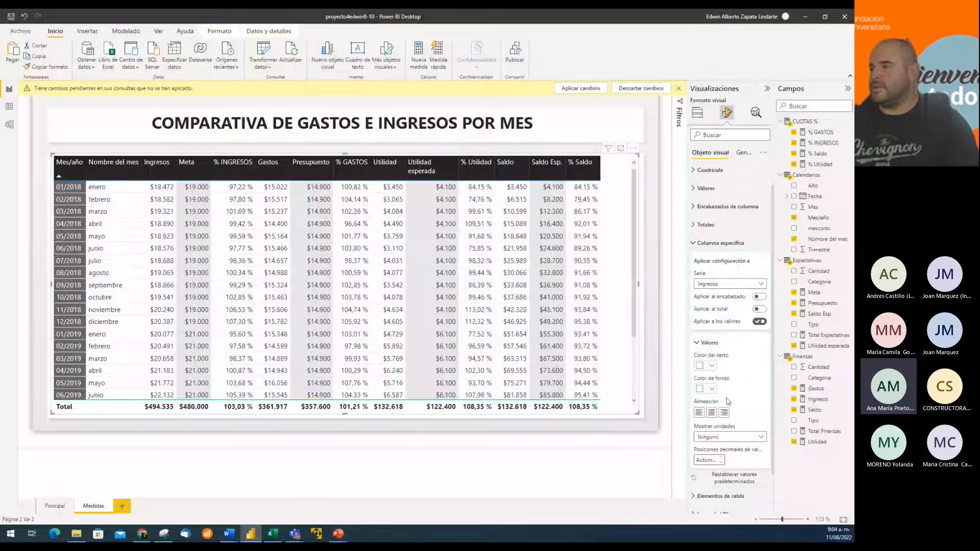
{"action": "left_click", "coordinate": [712, 389]}
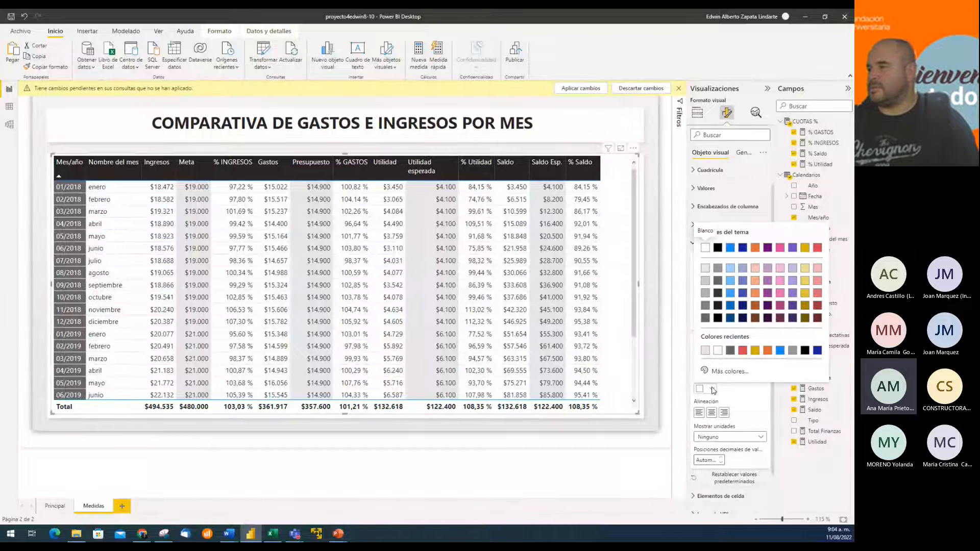
{"action": "left_click", "coordinate": [730, 269]}
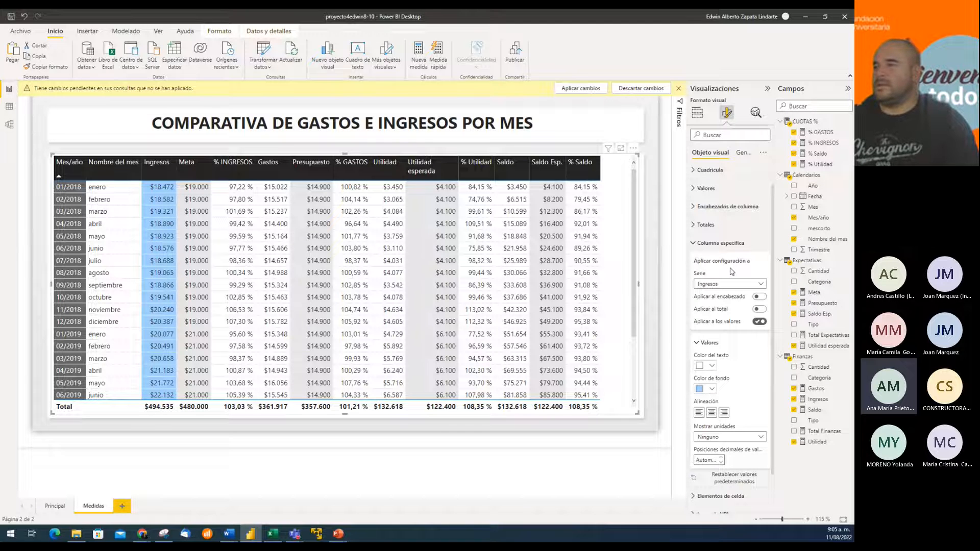
Step: Set the values background of the Gastos column to the lightest shade of the theme orange
{"action": "left_click", "coordinate": [743, 285]}
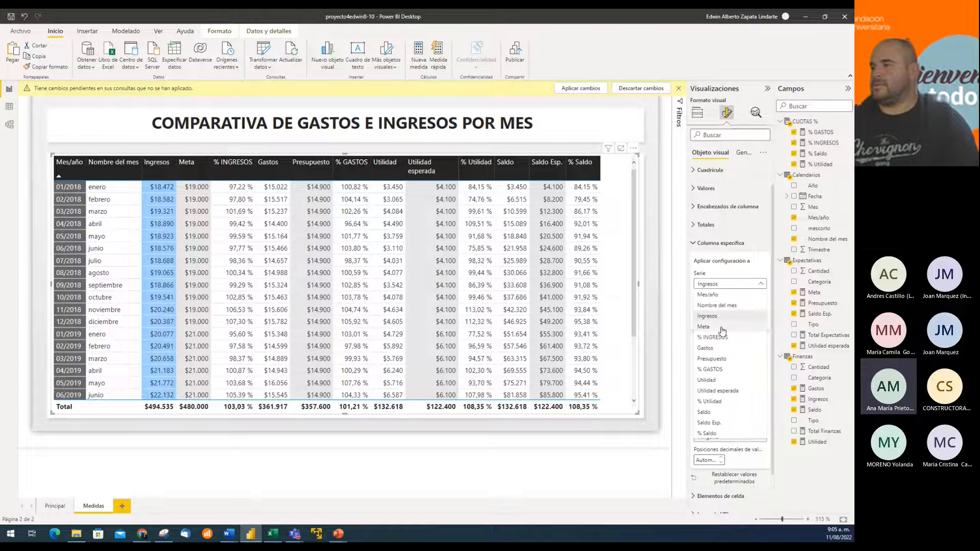
{"action": "left_click", "coordinate": [713, 348]}
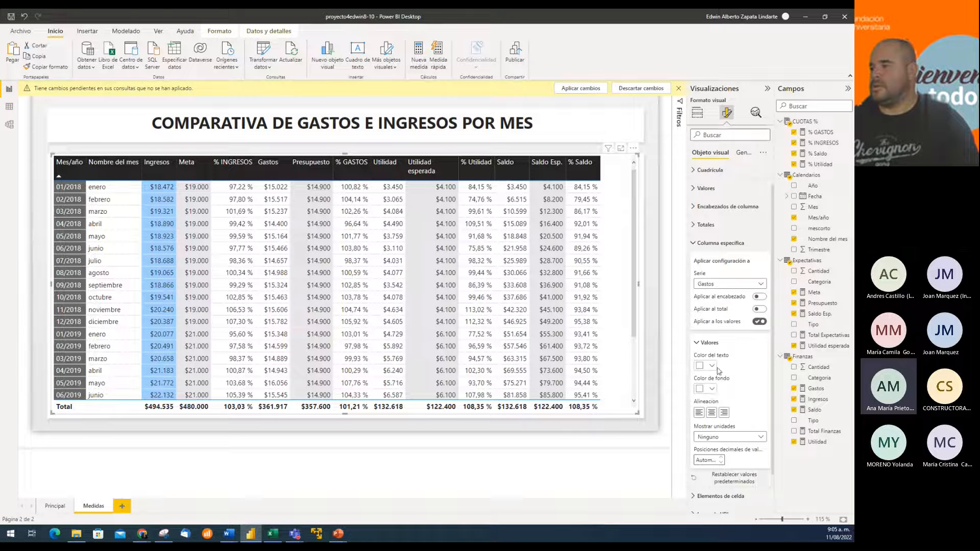
{"action": "left_click", "coordinate": [711, 390]}
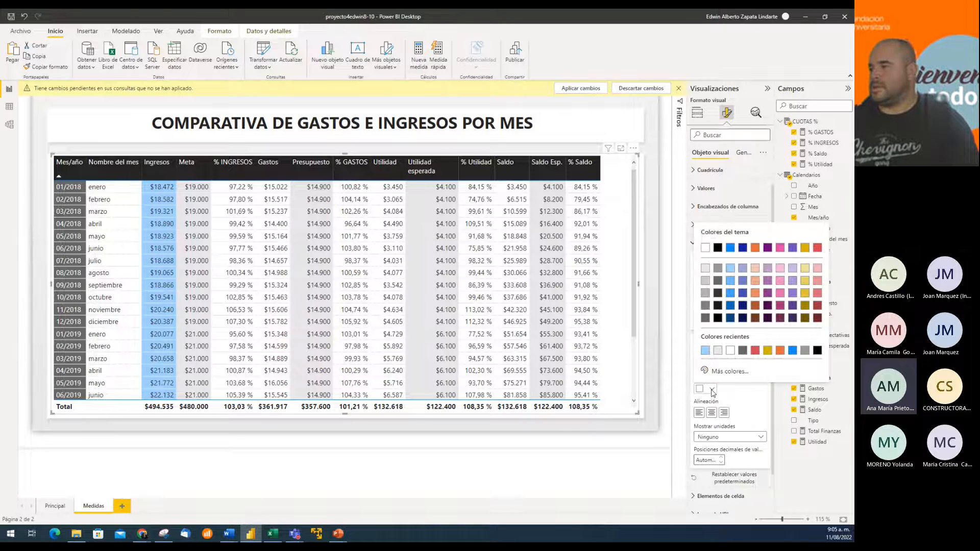
{"action": "left_click", "coordinate": [756, 268]}
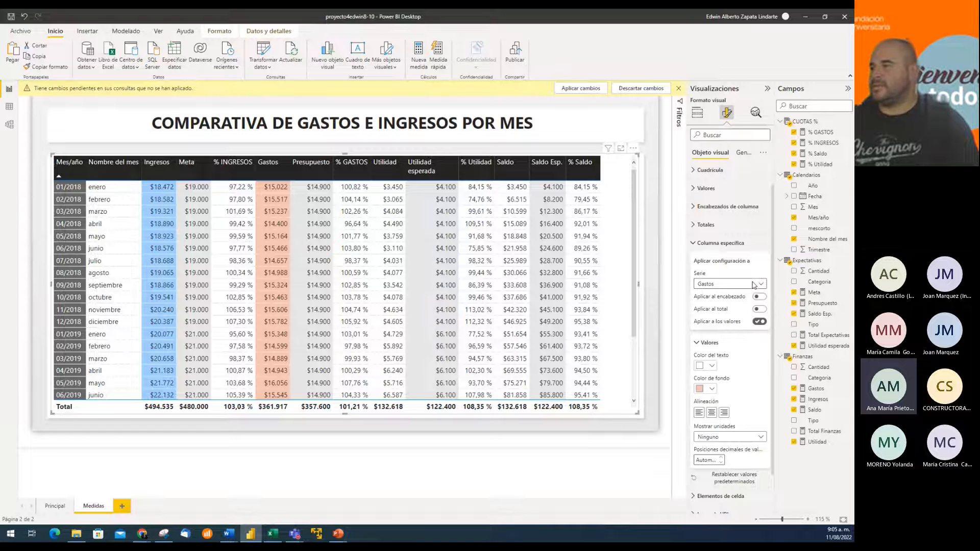
Step: Set the values background of the Utilidad column to the lightest shade of the theme yellow
{"action": "left_click", "coordinate": [753, 285]}
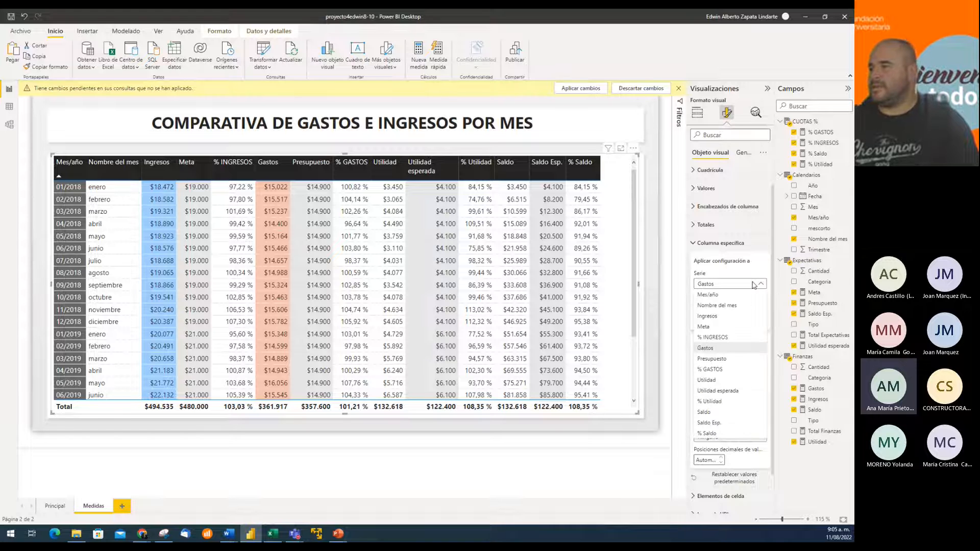
{"action": "left_click", "coordinate": [719, 381]}
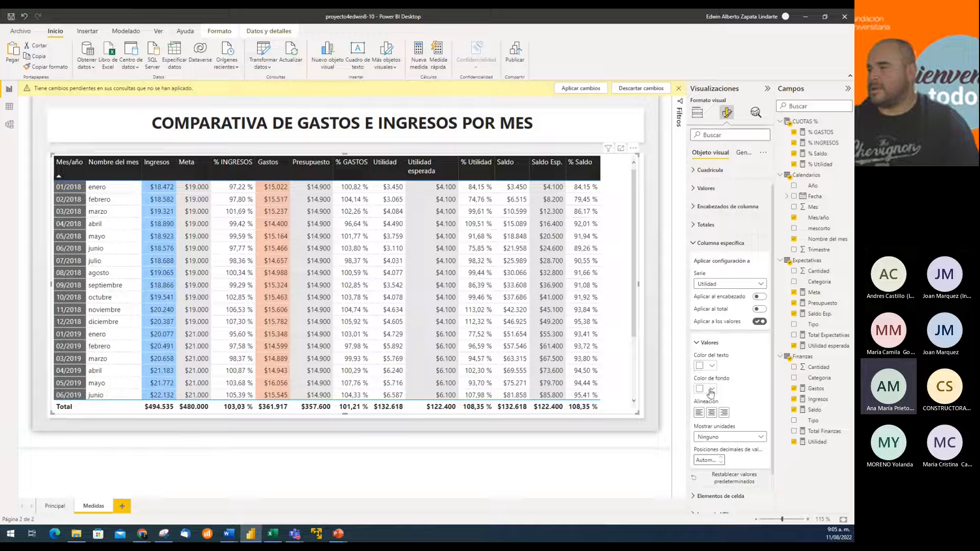
{"action": "left_click", "coordinate": [712, 389]}
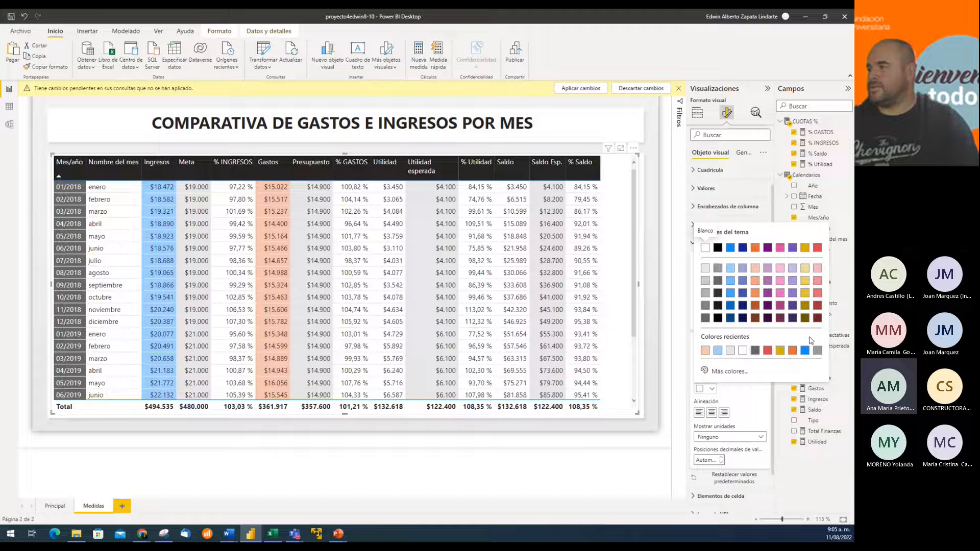
{"action": "left_click", "coordinate": [805, 268]}
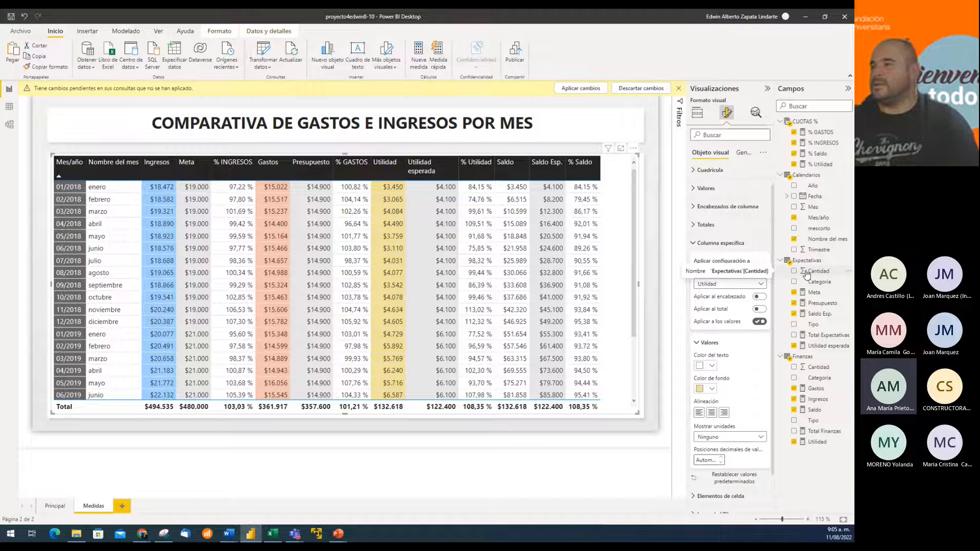
Step: Set the values background of the Saldo column to the lightest shade of the theme red
{"action": "left_click", "coordinate": [759, 285]}
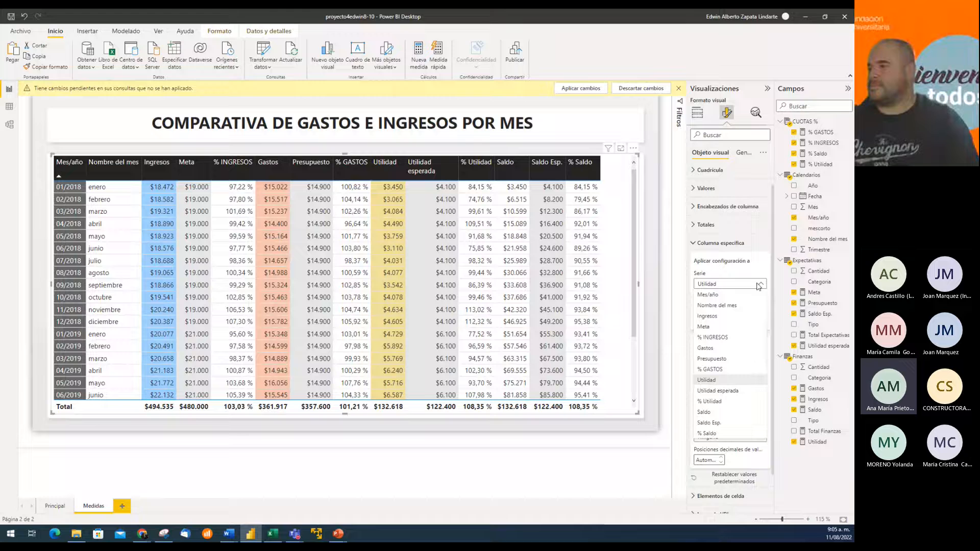
{"action": "left_click", "coordinate": [714, 412]}
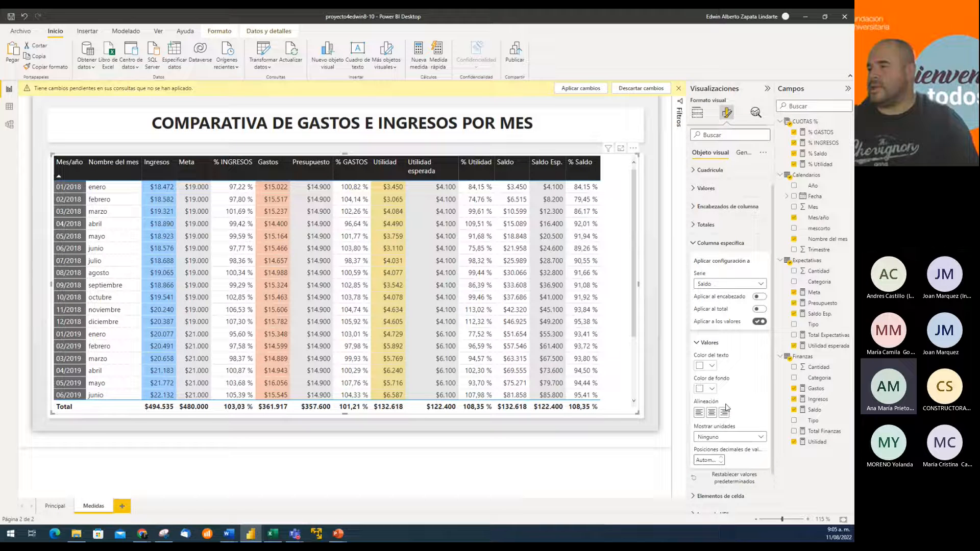
{"action": "left_click", "coordinate": [713, 390]}
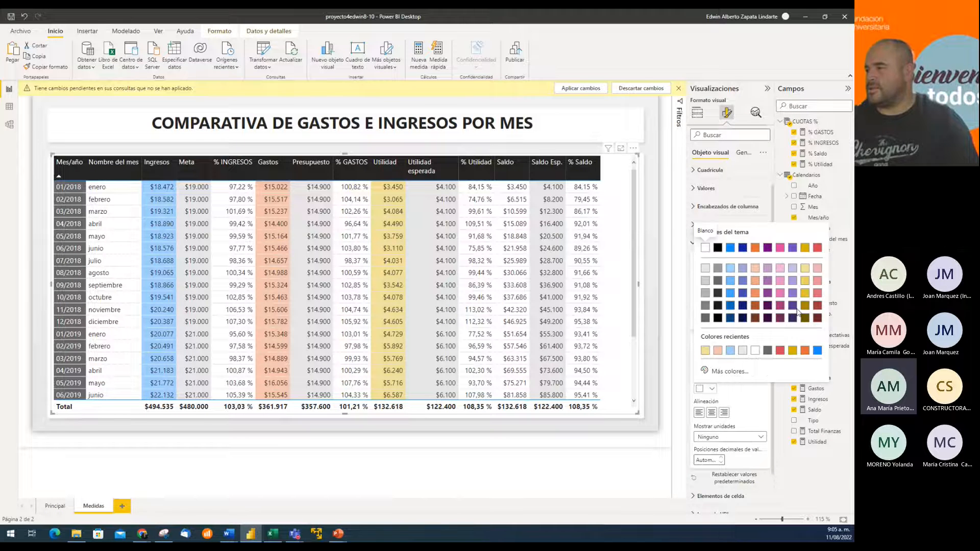
{"action": "left_click", "coordinate": [816, 268]}
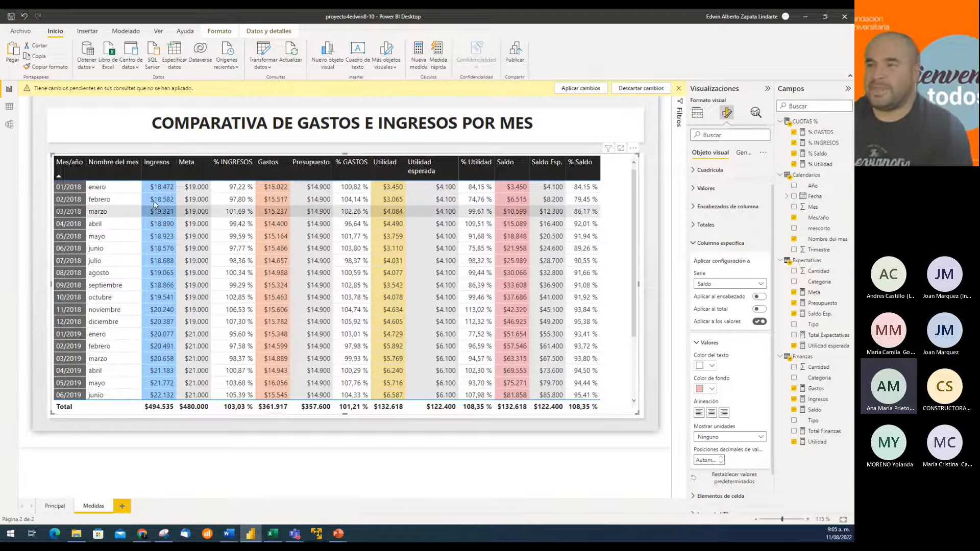
Step: Check the gauge colours on the Principal page against the table's column colours, then return to the Medidas page and select the table
{"action": "left_click", "coordinate": [55, 505]}
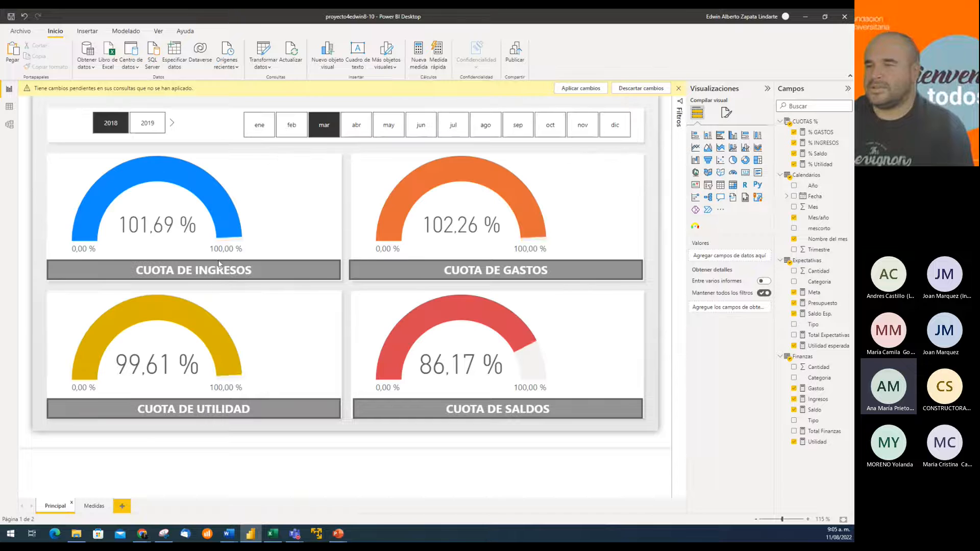
{"action": "left_click", "coordinate": [94, 507]}
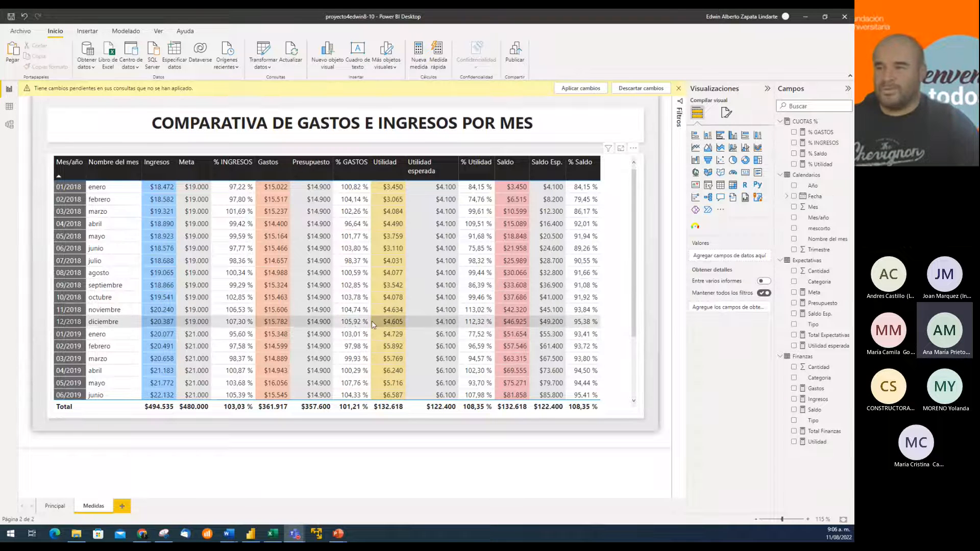
{"action": "left_click", "coordinate": [616, 162]}
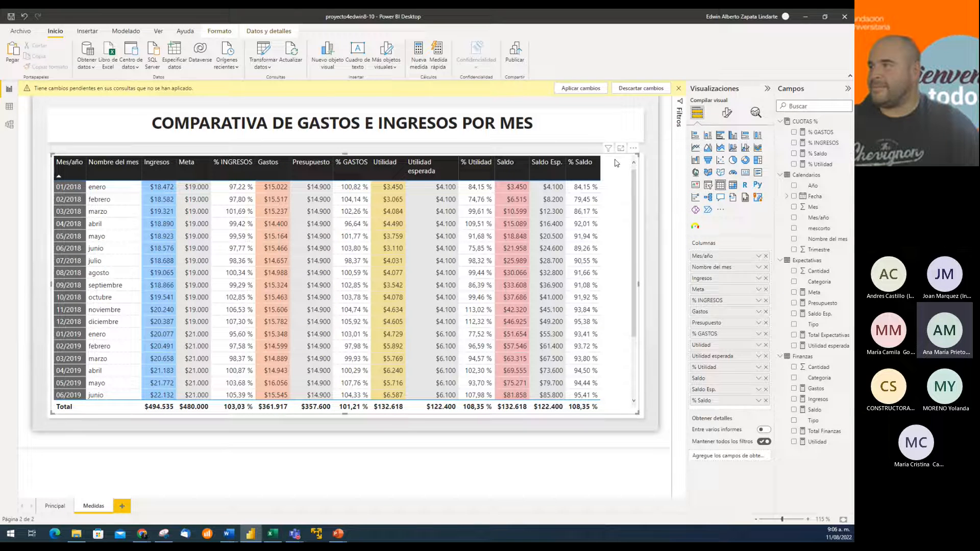
Step: Open the table's column-specific formatting settings to review the options set for the Saldo column
{"action": "left_click", "coordinate": [726, 114]}
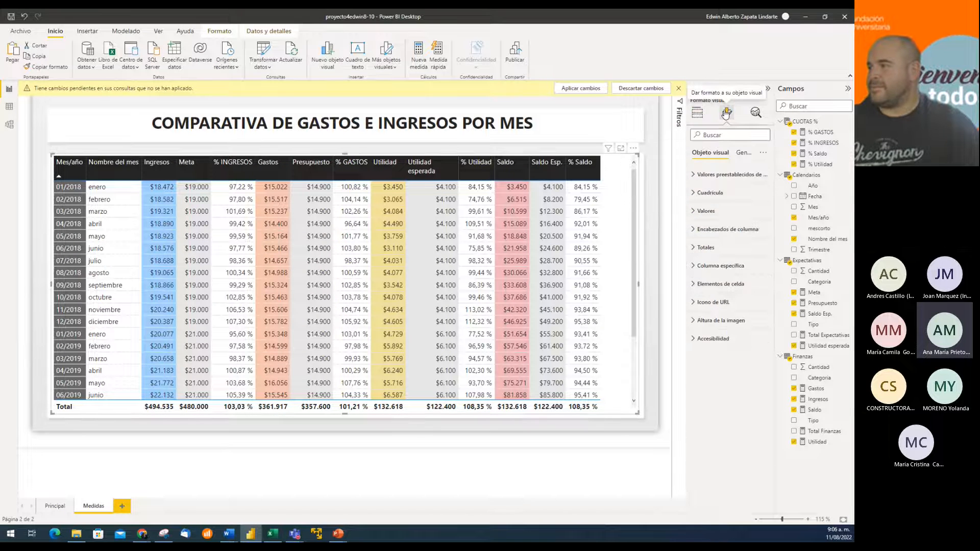
{"action": "left_click", "coordinate": [697, 266]}
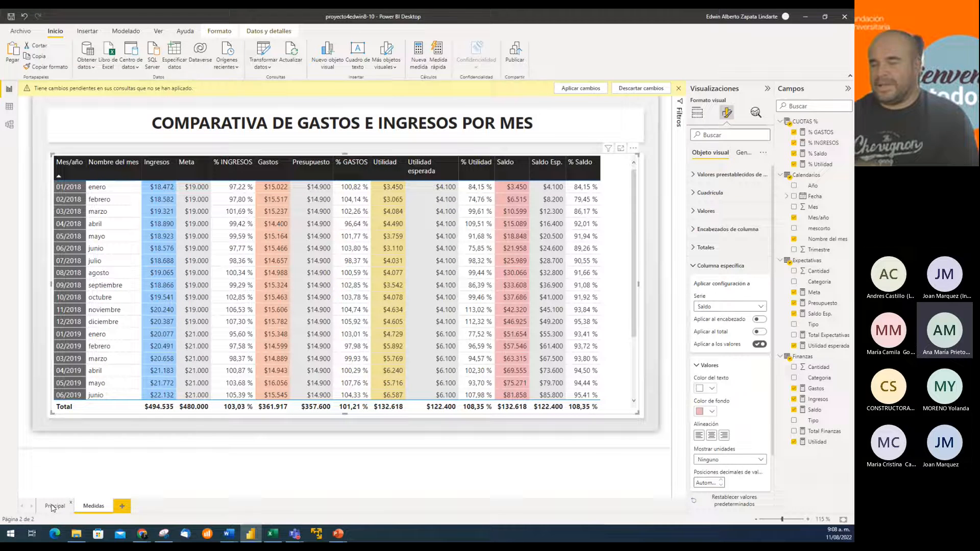
Step: Return to the Principal page and duplicate it as a new report page
{"action": "left_click", "coordinate": [75, 506]}
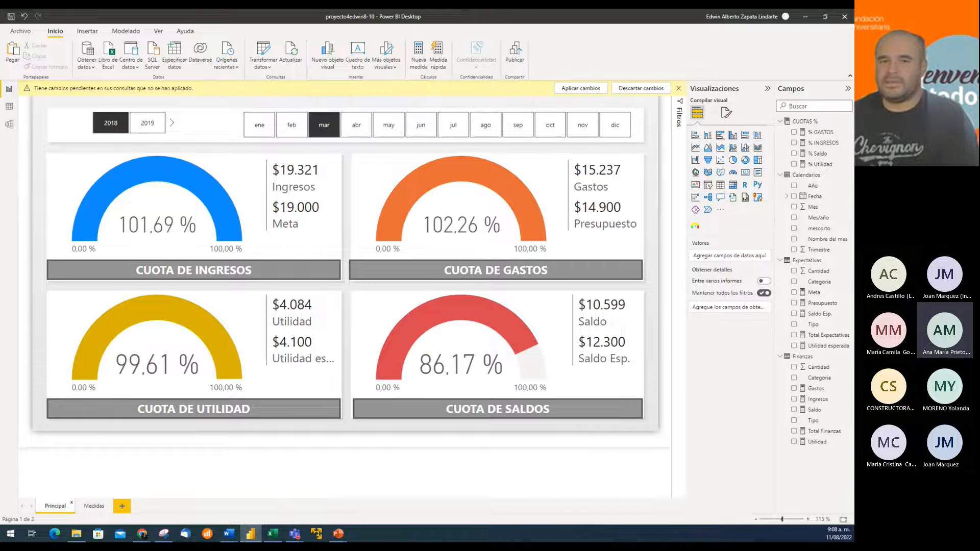
{"action": "left_click", "coordinate": [142, 533]}
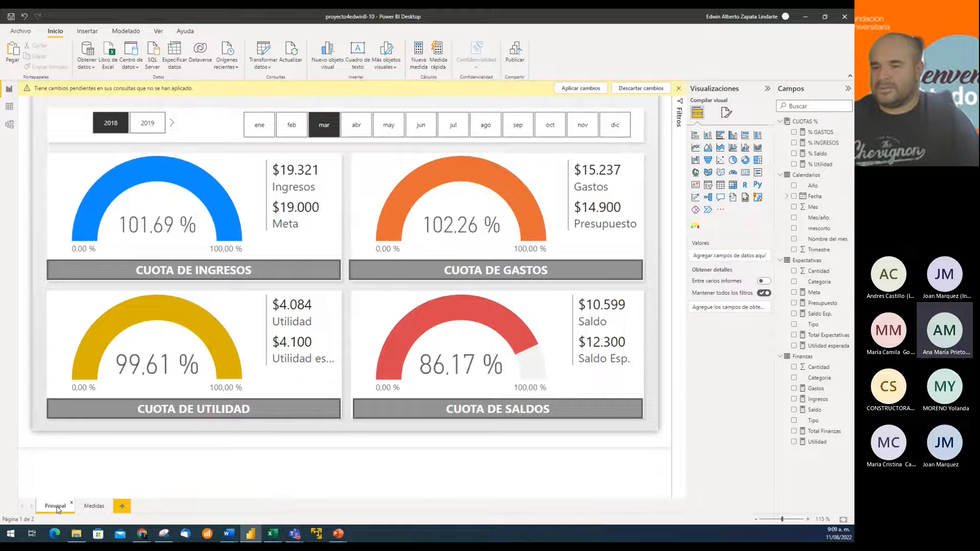
{"action": "right_click", "coordinate": [57, 507]}
{"action": "left_click", "coordinate": [101, 465]}
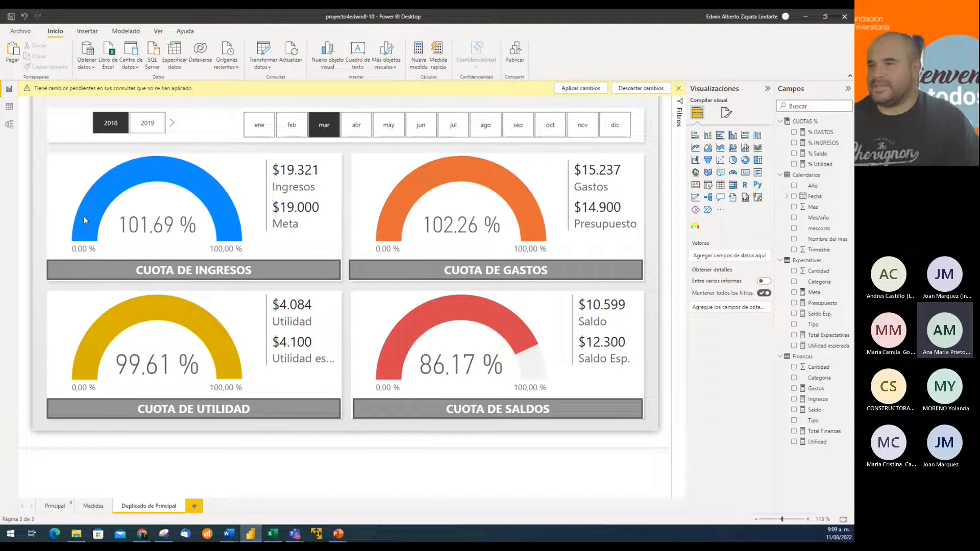
{"action": "left_click", "coordinate": [127, 132]}
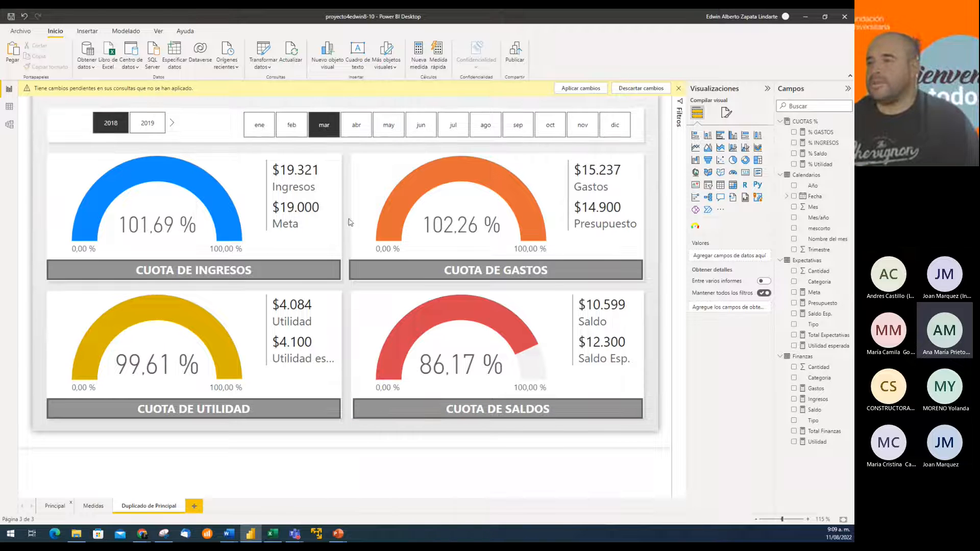
Step: Delete the gauges, cards and labels for Gastos, Saldos and Utilidad from the duplicated page, keeping the Ingresos visuals and slicers
{"action": "left_click_drag", "start_coordinate": [347, 149], "coordinate": [664, 442]}
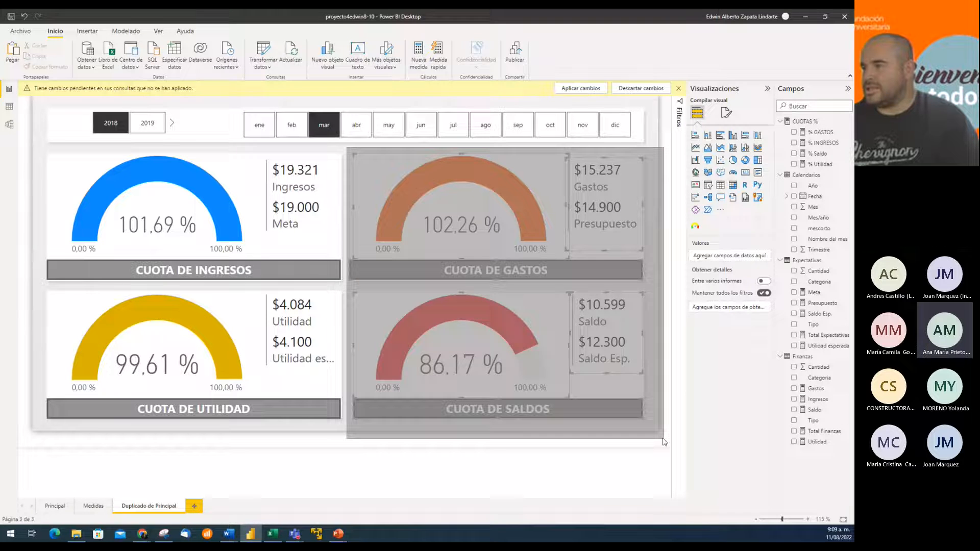
{"action": "left_click_drag", "start_coordinate": [664, 442], "coordinate": [664, 442]}
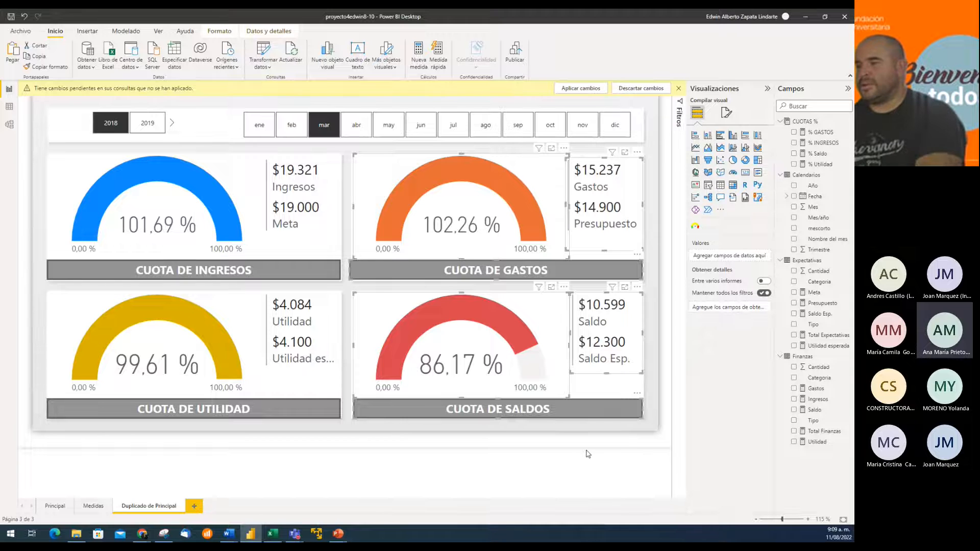
{"action": "key", "text": "Delete"}
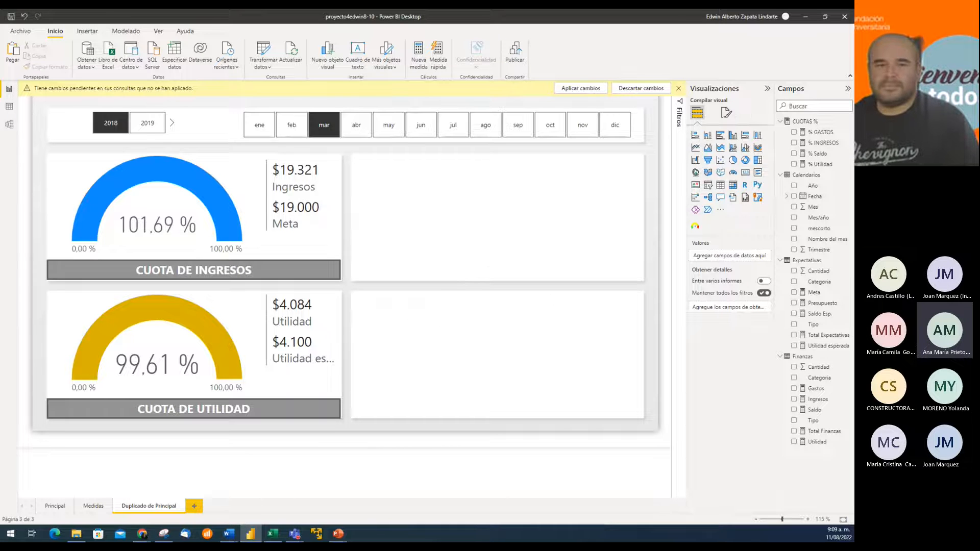
{"action": "key", "text": "alt+Tab"}
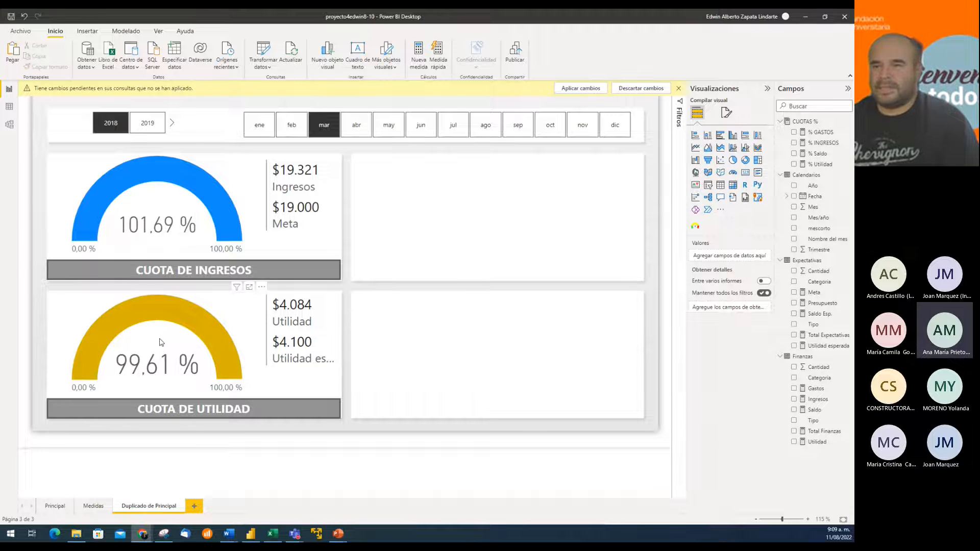
{"action": "left_click_drag", "start_coordinate": [37, 288], "coordinate": [367, 435]}
{"action": "key", "text": "Delete"}
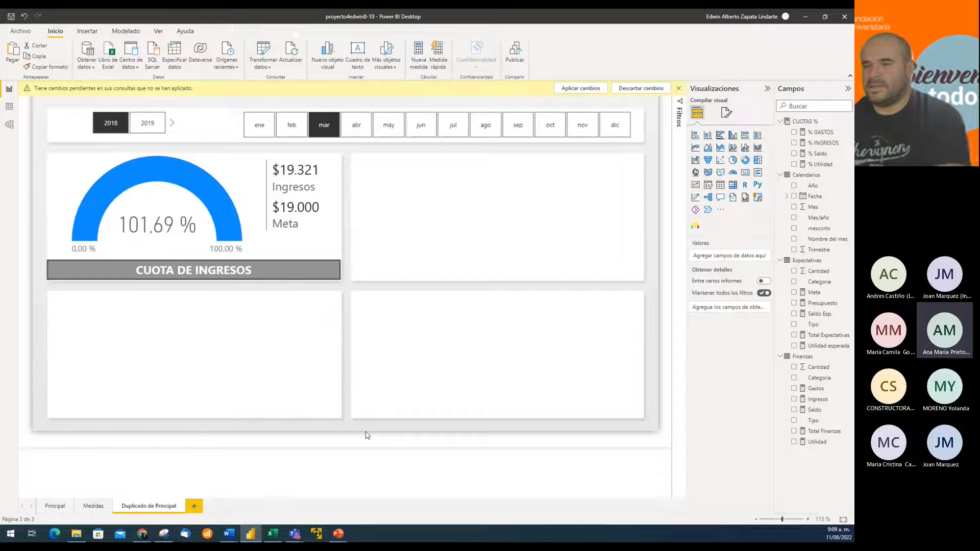
{"action": "key", "text": "alt+Tab"}
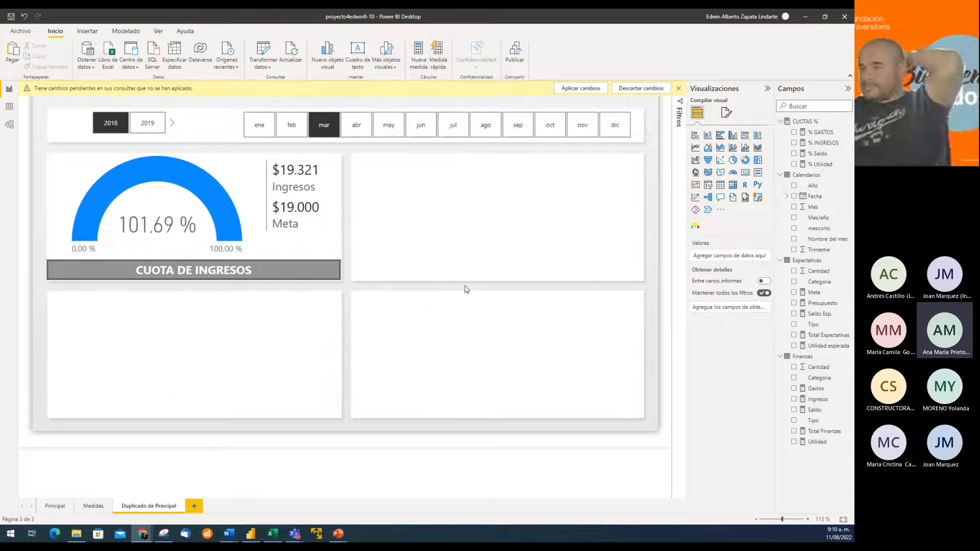
Step: Replace the duplicated page's canvas background image with Fondo - 2 paneles.jpg
{"action": "left_click", "coordinate": [629, 274]}
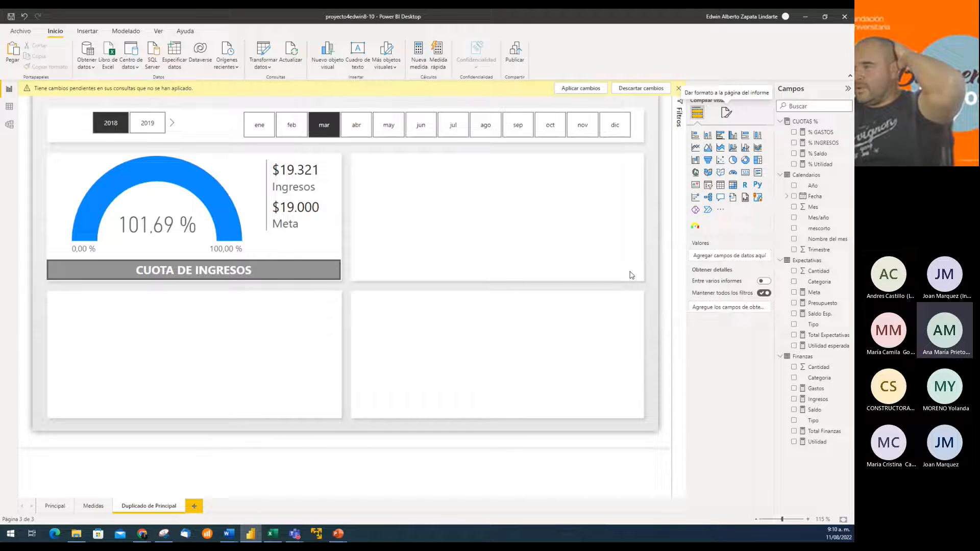
{"action": "left_click", "coordinate": [725, 112]}
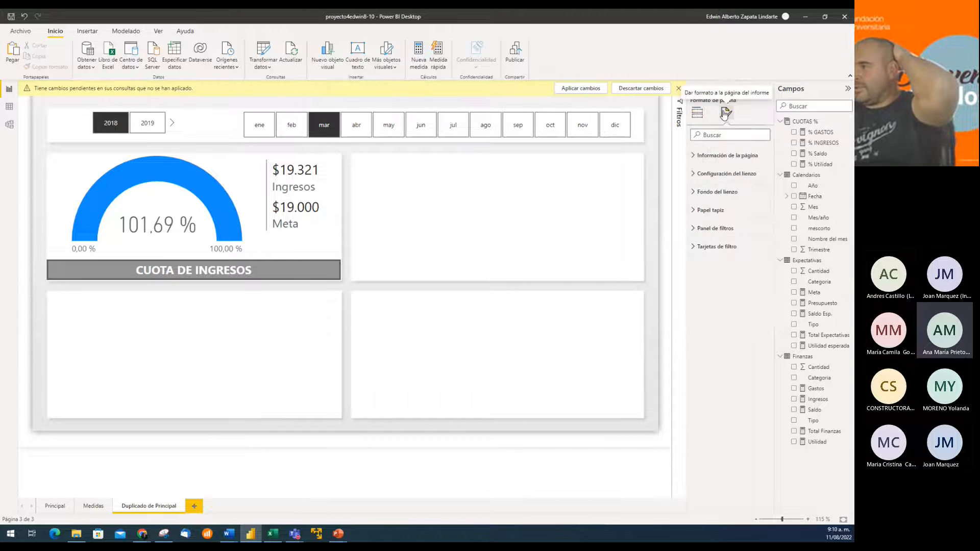
{"action": "left_click", "coordinate": [759, 192]}
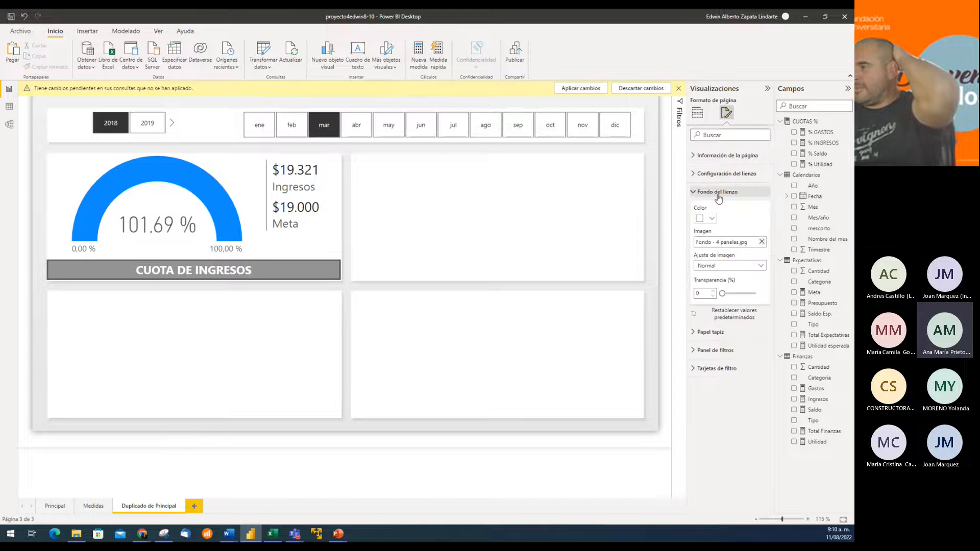
{"action": "left_click", "coordinate": [761, 241]}
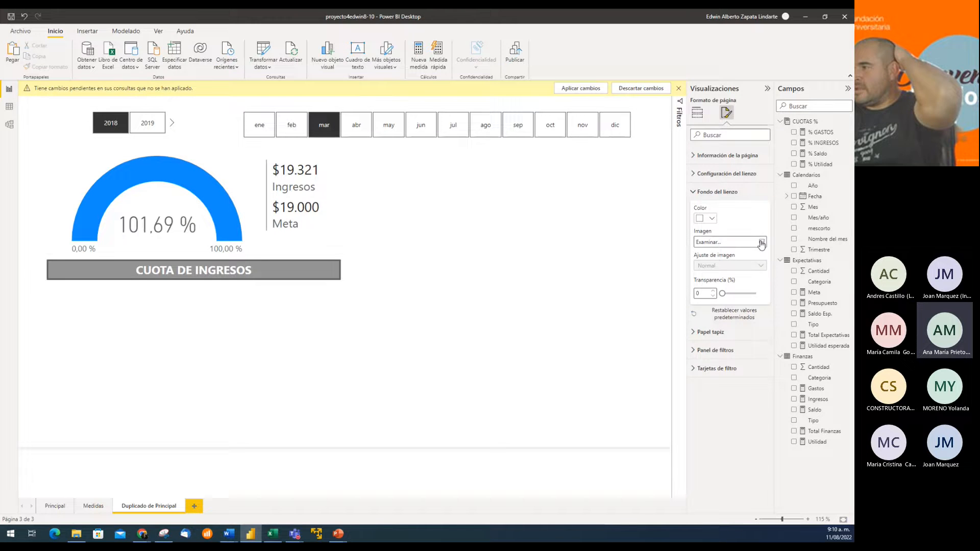
{"action": "left_click", "coordinate": [728, 243]}
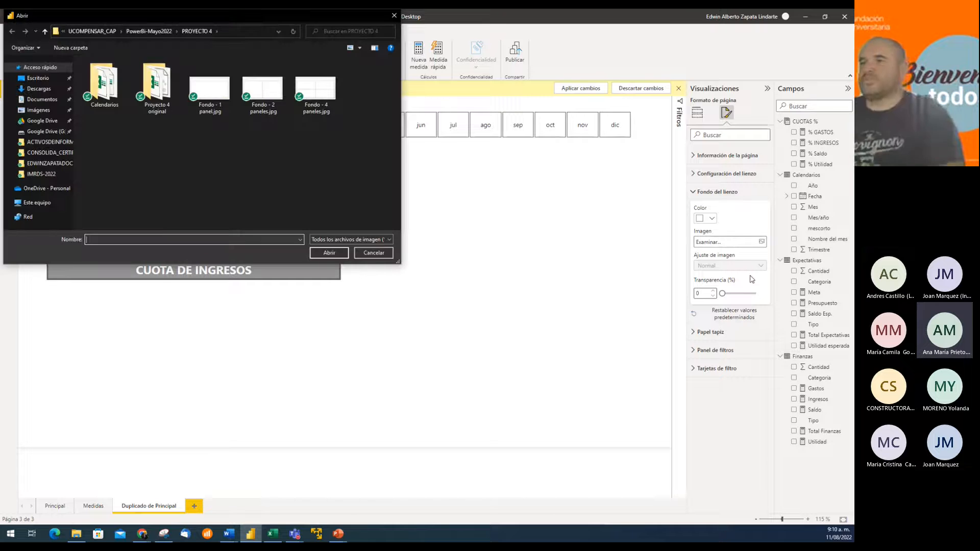
{"action": "left_click", "coordinate": [257, 88]}
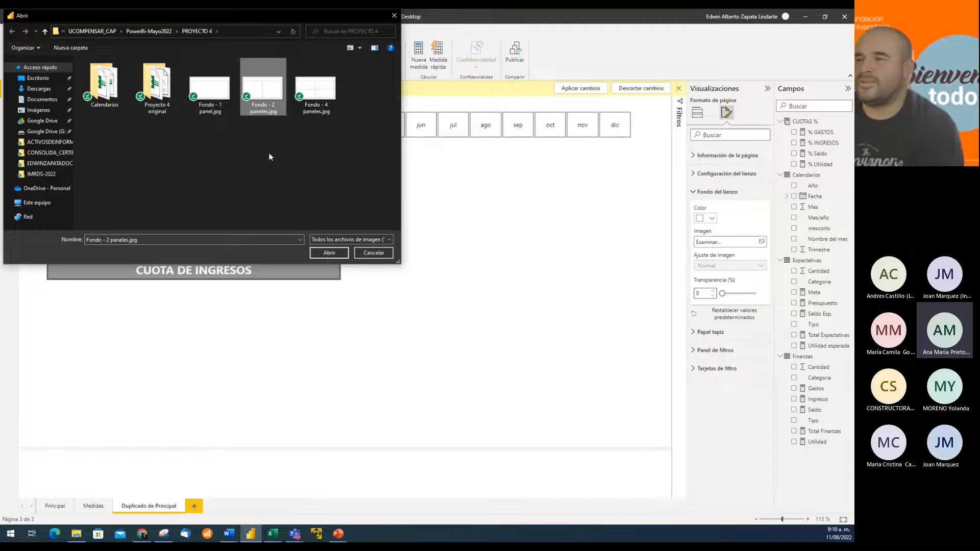
{"action": "left_click", "coordinate": [326, 252]}
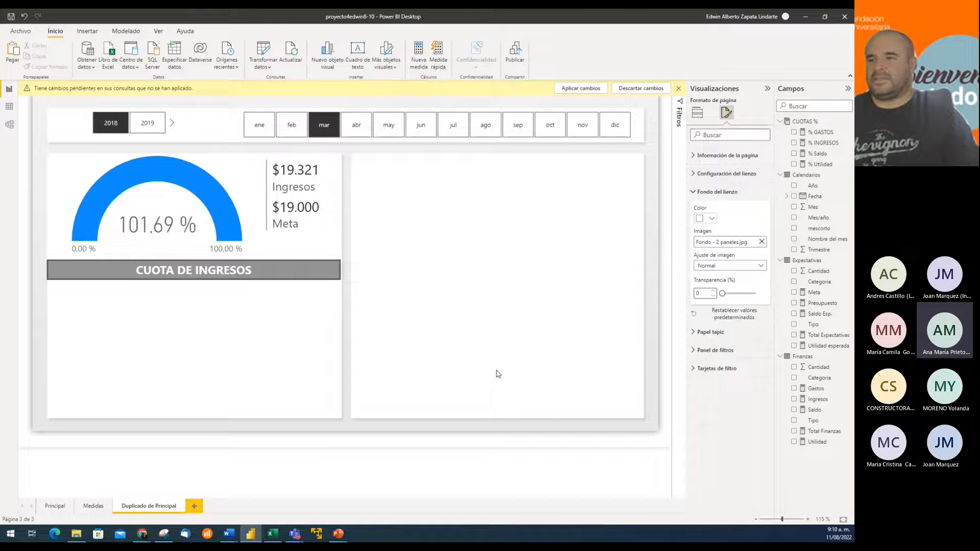
Step: Delete the CUOTA DE INGRESOS label and turn on the income gauge's own title with the text CUOTA INGRESOS
{"action": "left_click", "coordinate": [277, 270]}
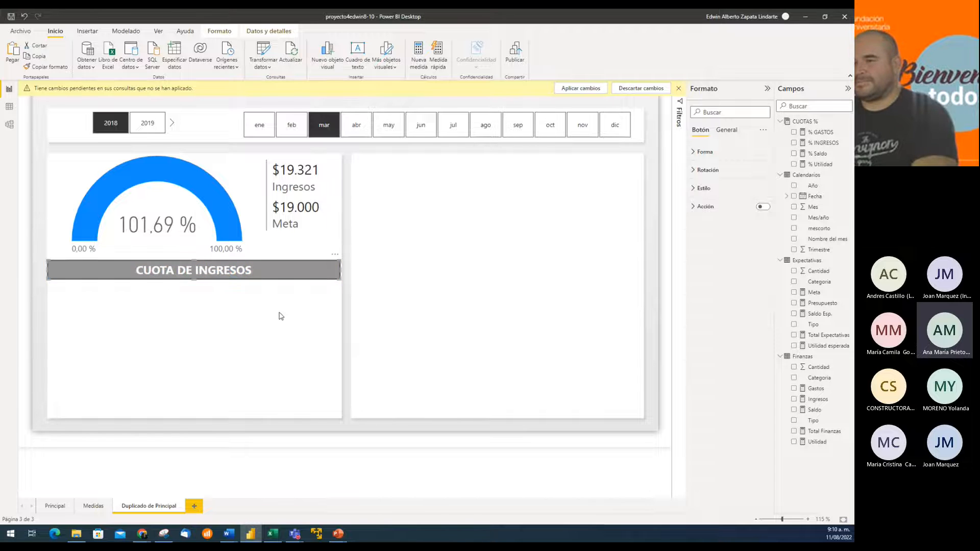
{"action": "key", "text": "Delete"}
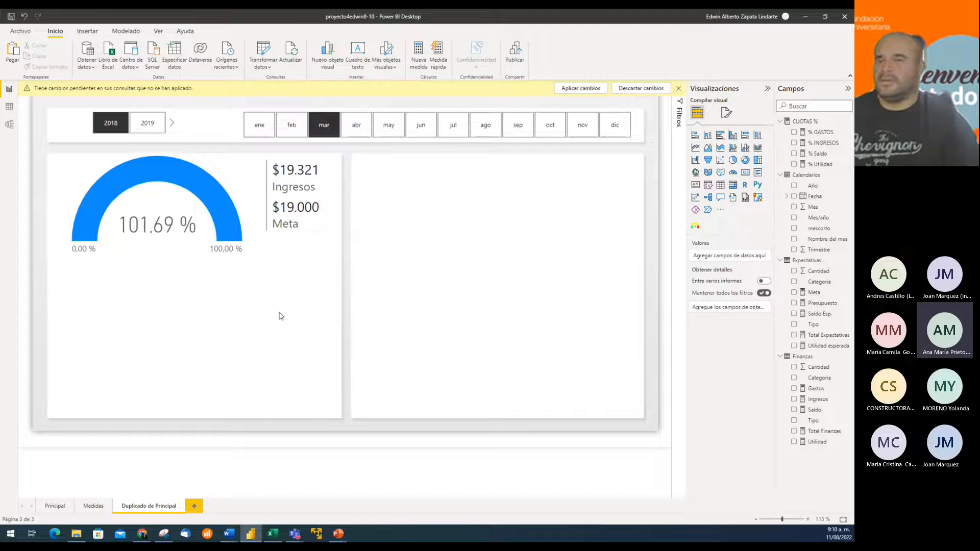
{"action": "left_click", "coordinate": [243, 181]}
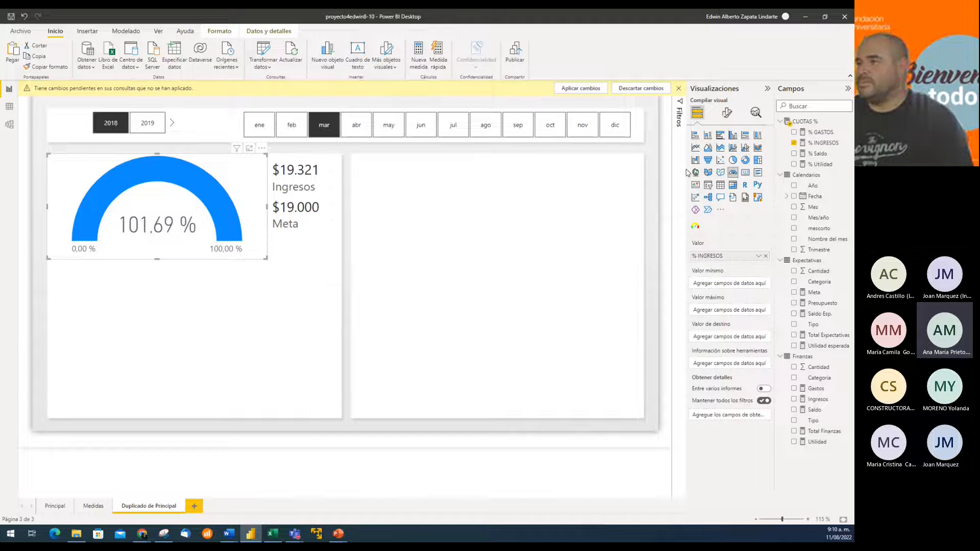
{"action": "left_click", "coordinate": [727, 114]}
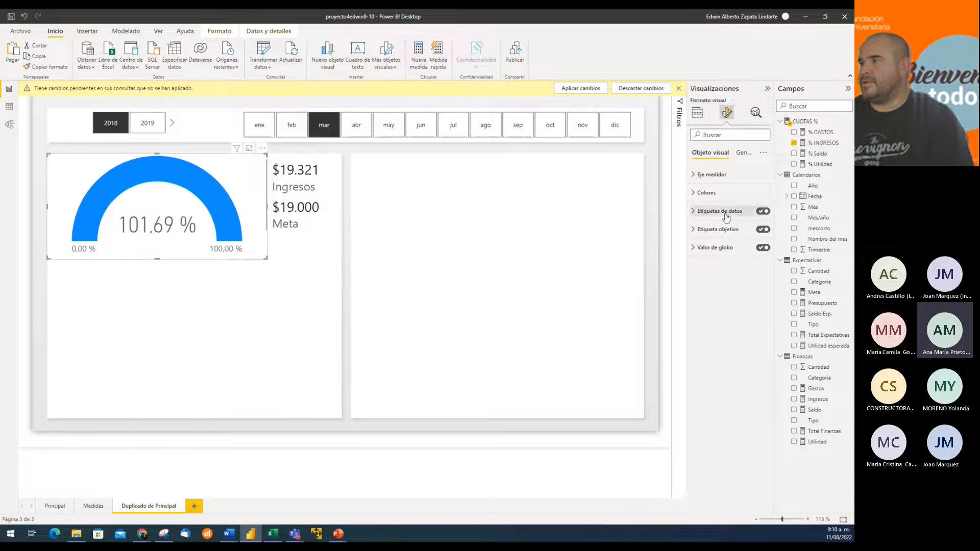
{"action": "left_click", "coordinate": [739, 156]}
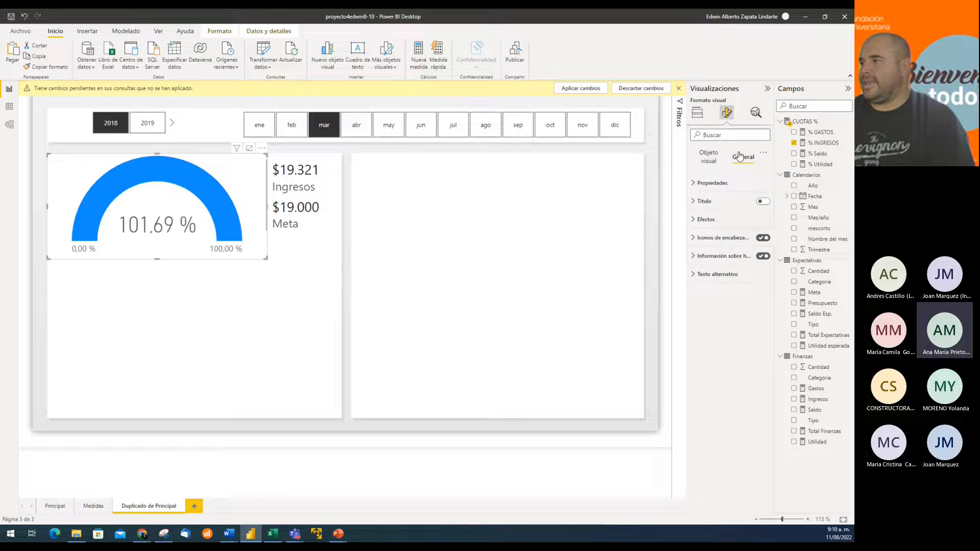
{"action": "left_click", "coordinate": [762, 201]}
{"action": "left_click", "coordinate": [695, 202]}
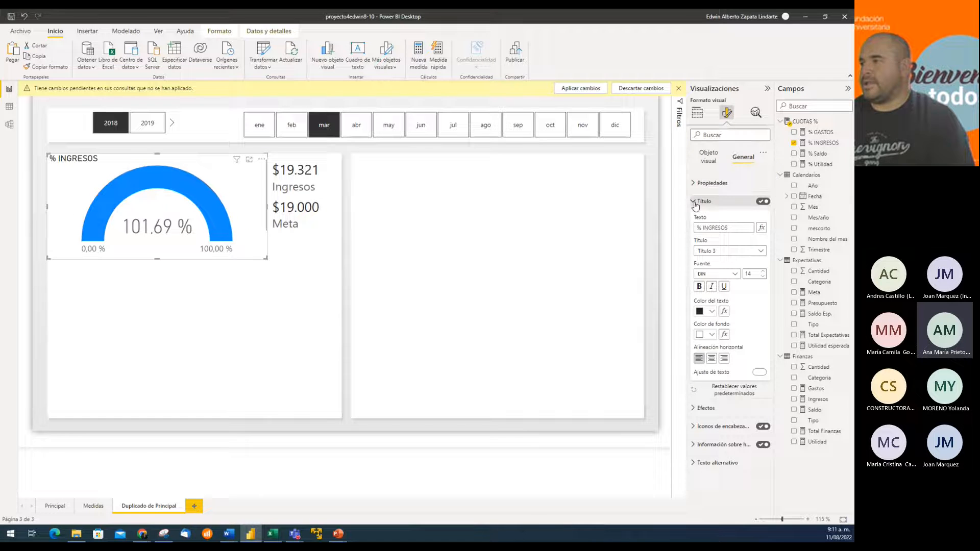
{"action": "left_click_drag", "start_coordinate": [738, 228], "coordinate": [681, 226]}
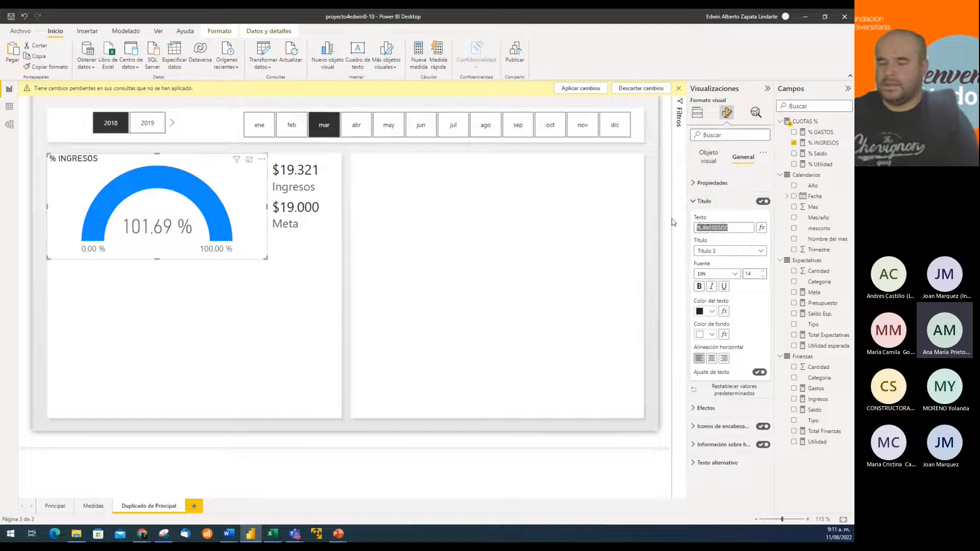
{"action": "type", "text": "CUOTA ING"}
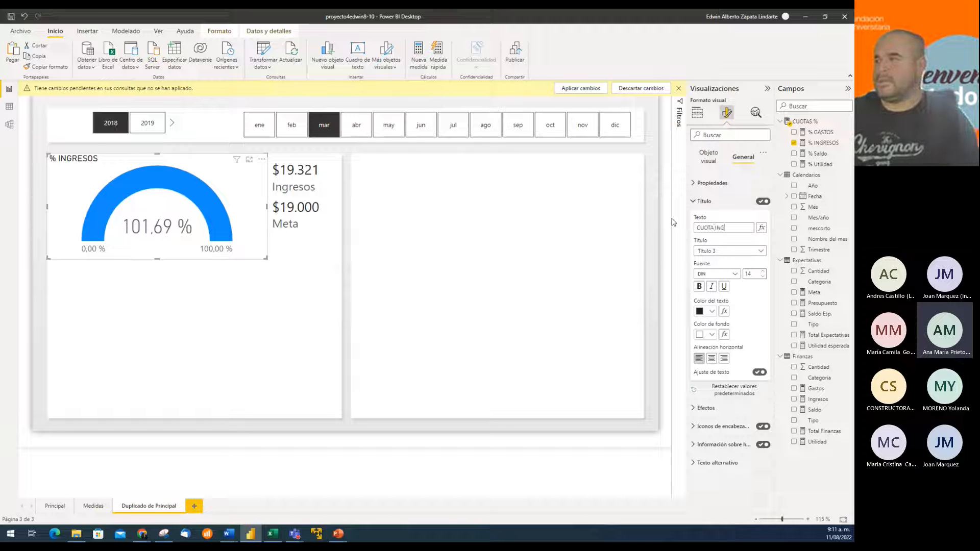
{"action": "type", "text": "RESOS"}
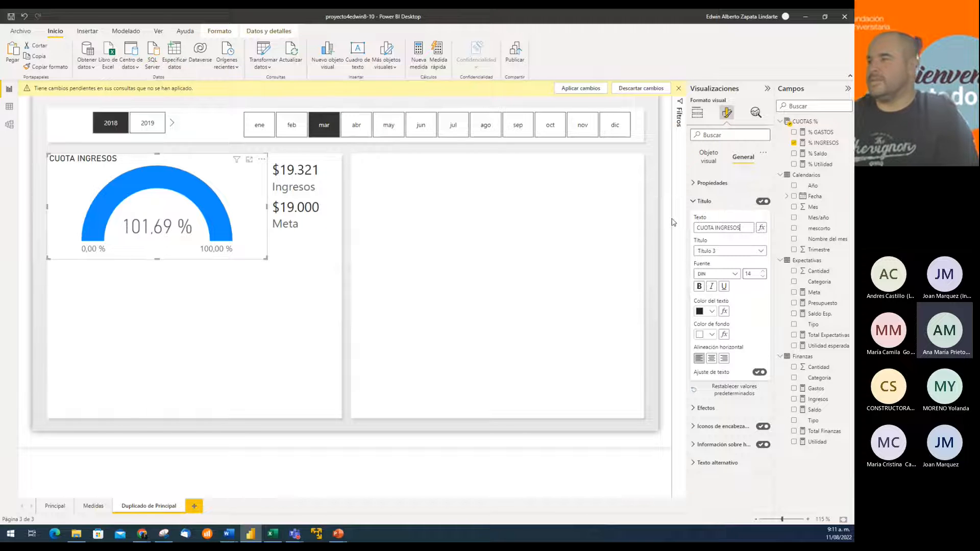
Step: Format the income gauge's title as bold, centred text in the theme blue, and deselect the gauge
{"action": "left_click", "coordinate": [699, 287]}
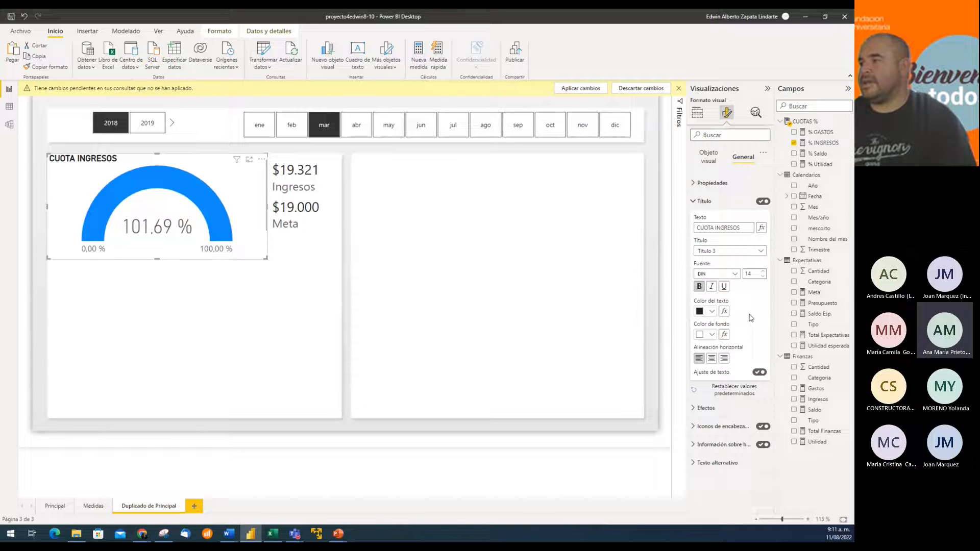
{"action": "left_click", "coordinate": [711, 359]}
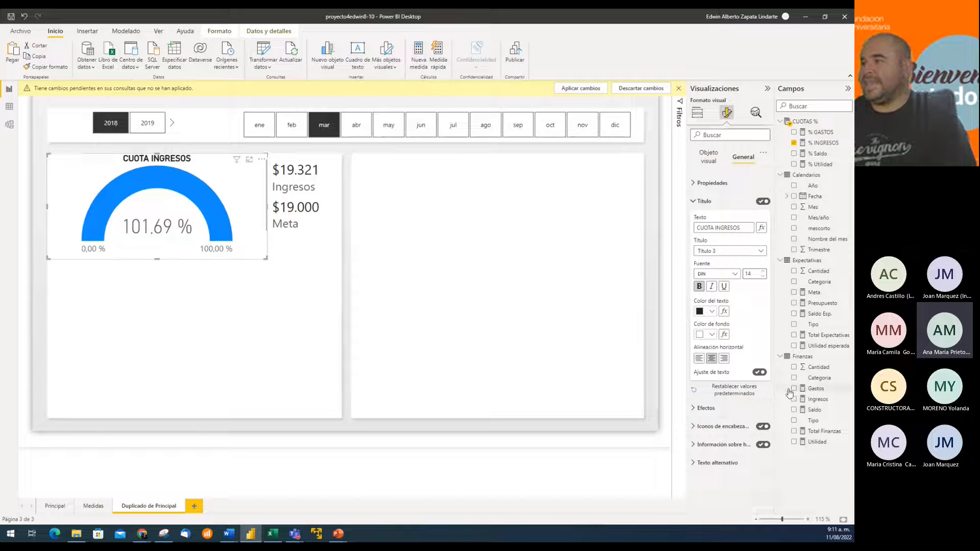
{"action": "left_click", "coordinate": [712, 311]}
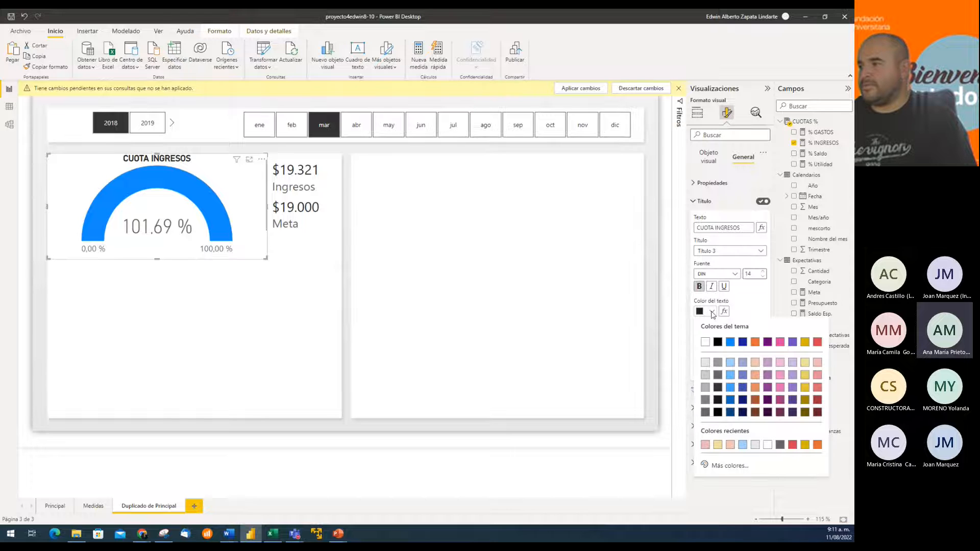
{"action": "left_click", "coordinate": [730, 342]}
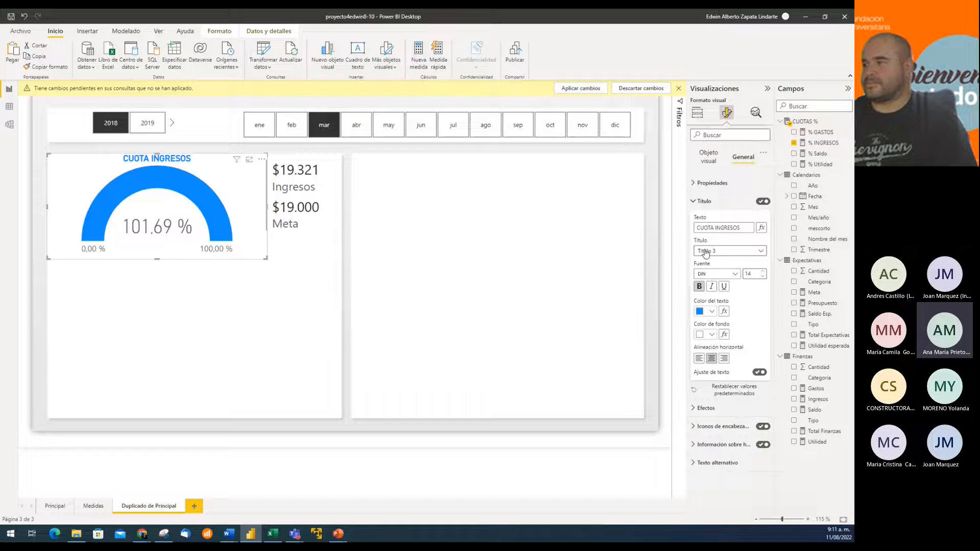
{"action": "left_click", "coordinate": [697, 287]}
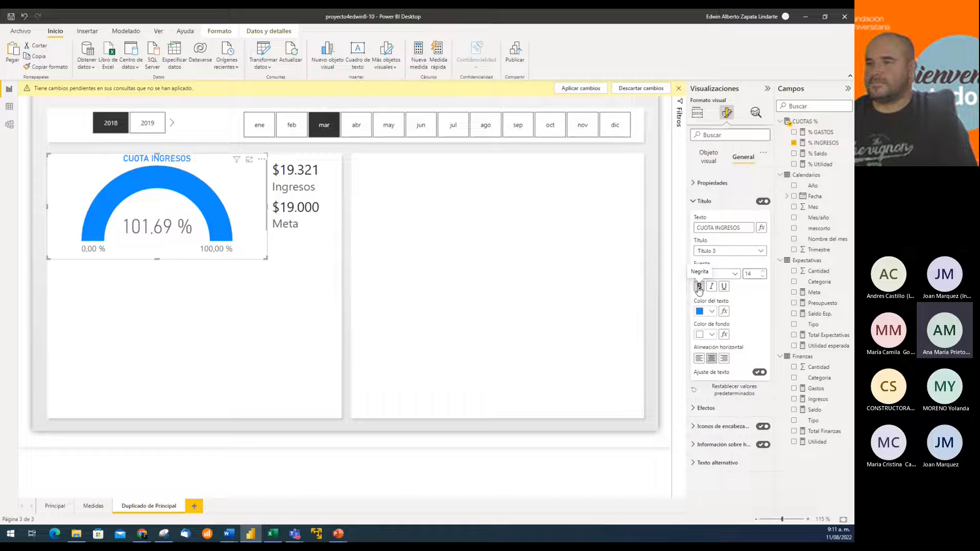
{"action": "left_click", "coordinate": [699, 288]}
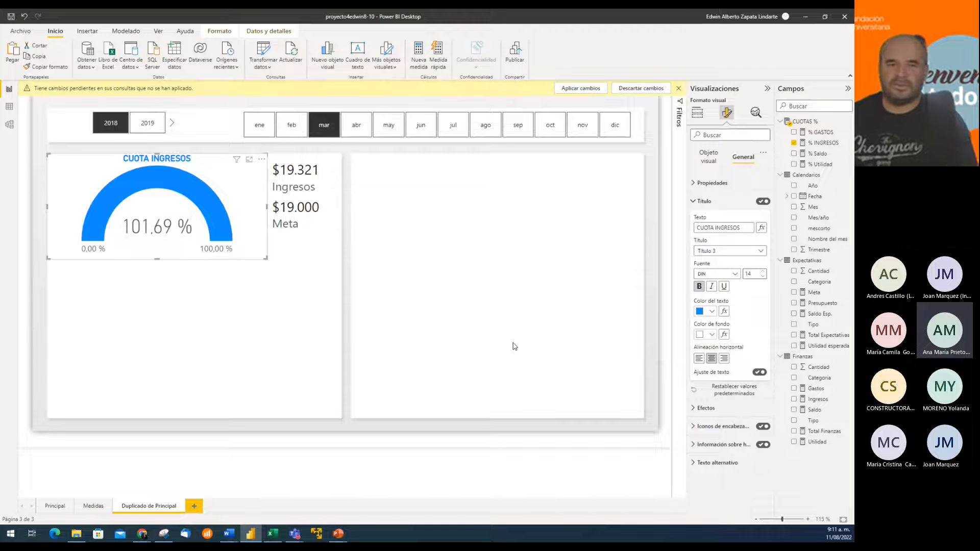
{"action": "left_click", "coordinate": [252, 325]}
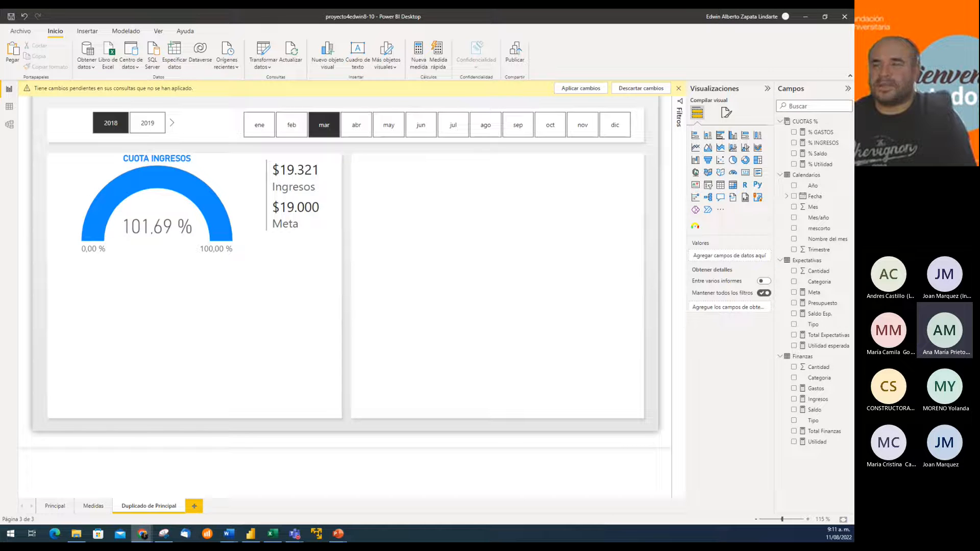
Step: Change the income gauge's title text to Cuota Ingresos, keep its font size at 14, and deselect the gauge
{"action": "left_click", "coordinate": [206, 190]}
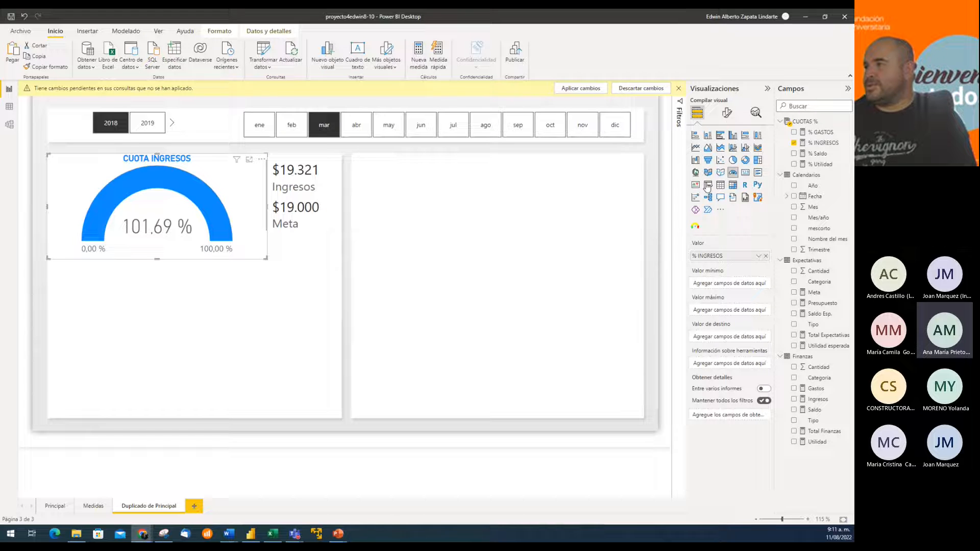
{"action": "left_click", "coordinate": [728, 114]}
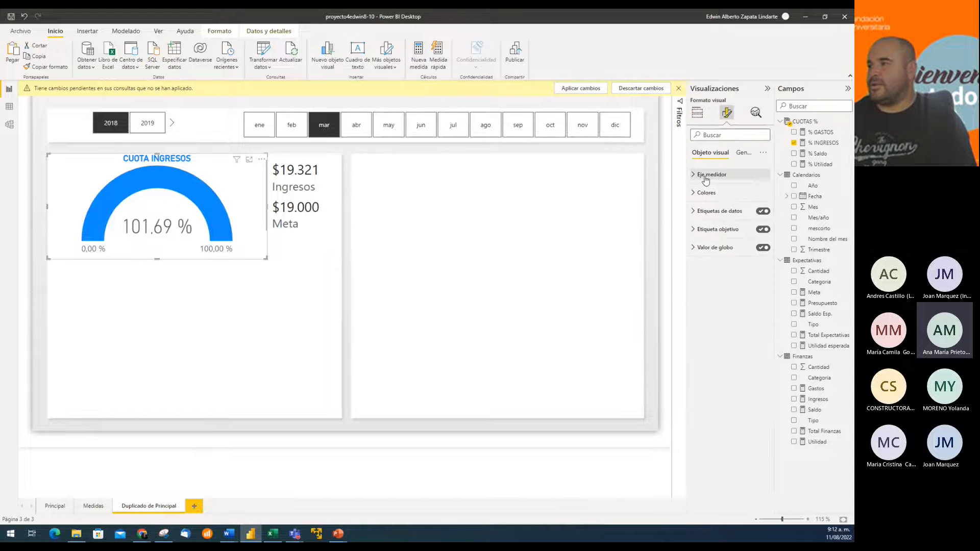
{"action": "left_click", "coordinate": [742, 153]}
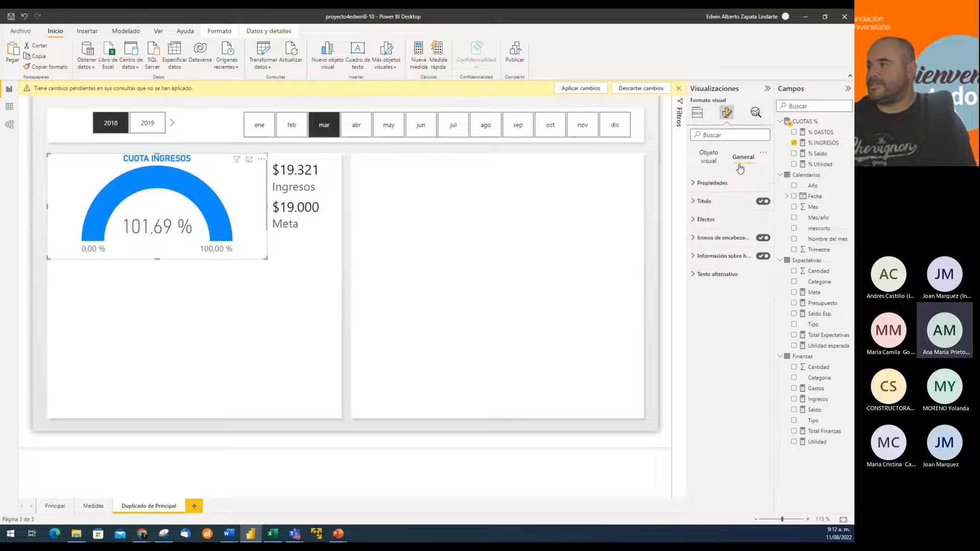
{"action": "left_click", "coordinate": [693, 202]}
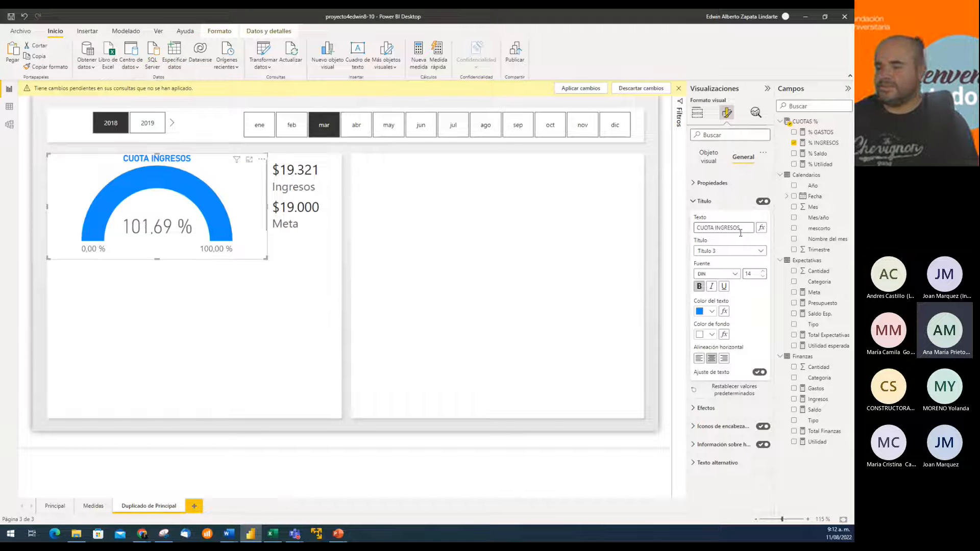
{"action": "key", "text": "BackSpace"}
{"action": "key", "text": "BackSpace"}
{"action": "key", "text": "BackSpace"}
{"action": "key", "text": "BackSpace"}
{"action": "key", "text": "BackSpace"}
{"action": "key", "text": "BackSpace"}
{"action": "key", "text": "BackSpace"}
{"action": "key", "text": "BackSpace"}
{"action": "key", "text": "BackSpace"}
{"action": "key", "text": "BackSpace"}
{"action": "key", "text": "BackSpace"}
{"action": "key", "text": "BackSpace"}
{"action": "key", "text": "BackSpace"}
{"action": "key", "text": "BackSpace"}
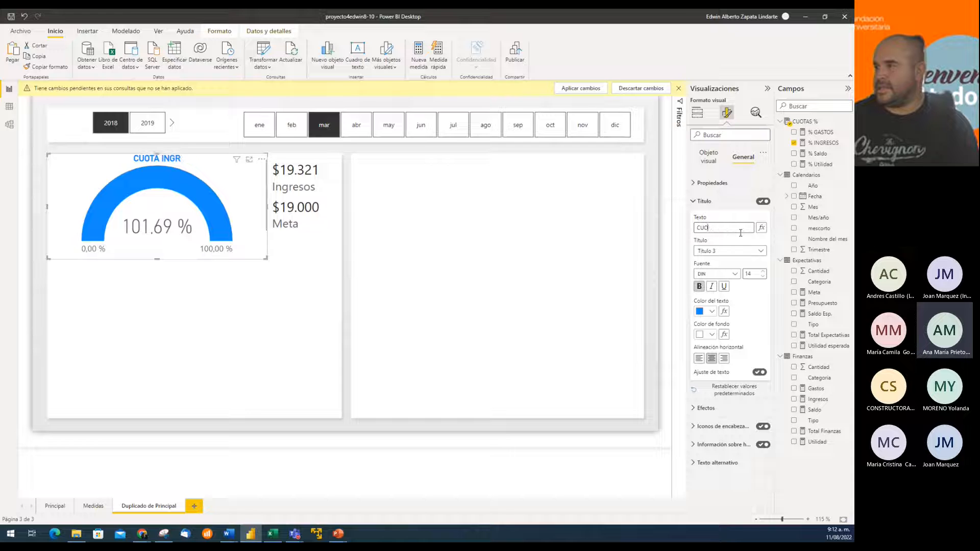
{"action": "type", "text": "Cuota de"}
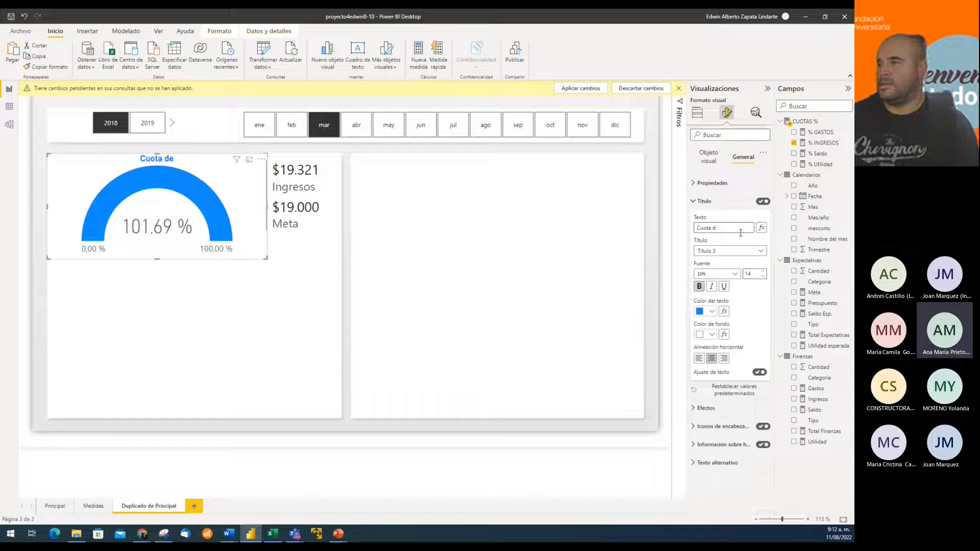
{"action": "key", "text": "BackSpace"}
{"action": "key", "text": "BackSpace"}
{"action": "type", "text": "Ingresos"}
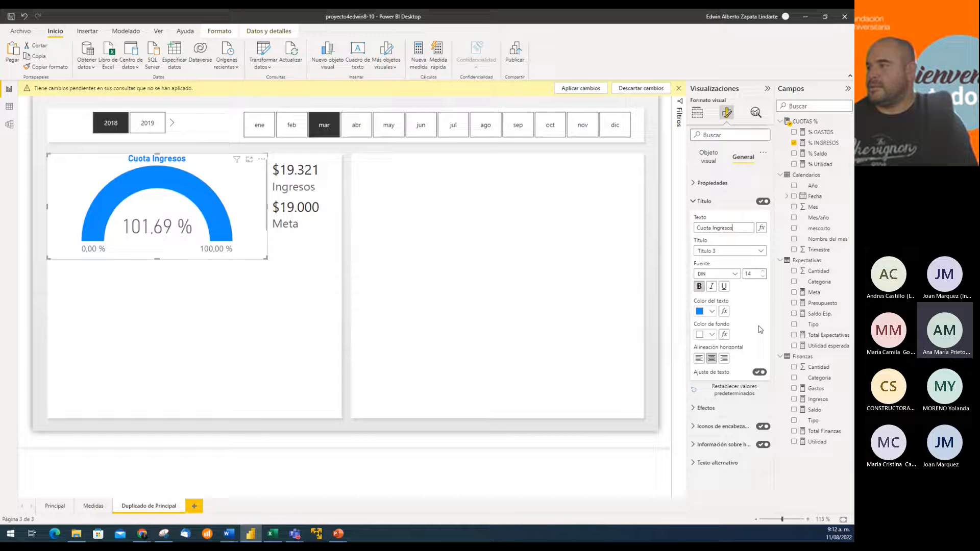
{"action": "left_click", "coordinate": [762, 276]}
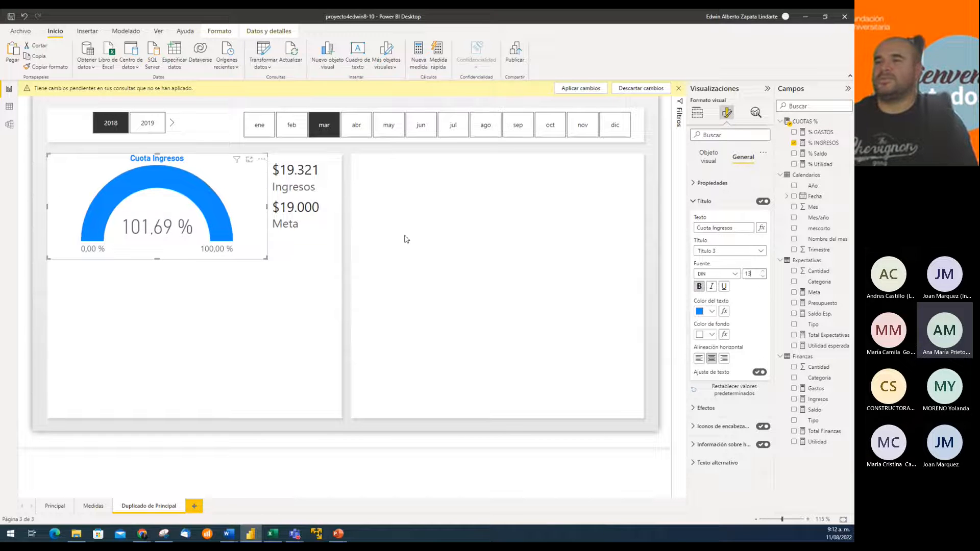
{"action": "left_click", "coordinate": [763, 271]}
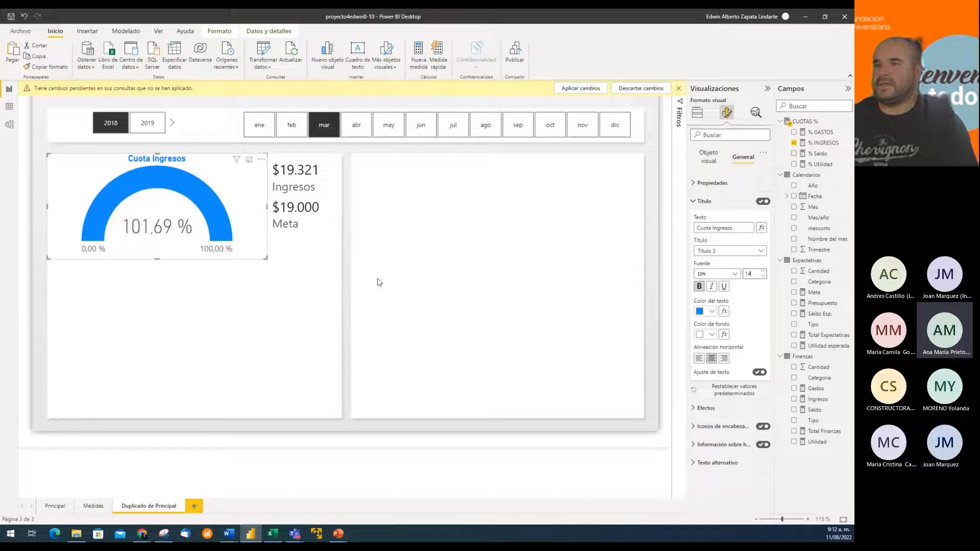
{"action": "left_click", "coordinate": [347, 318]}
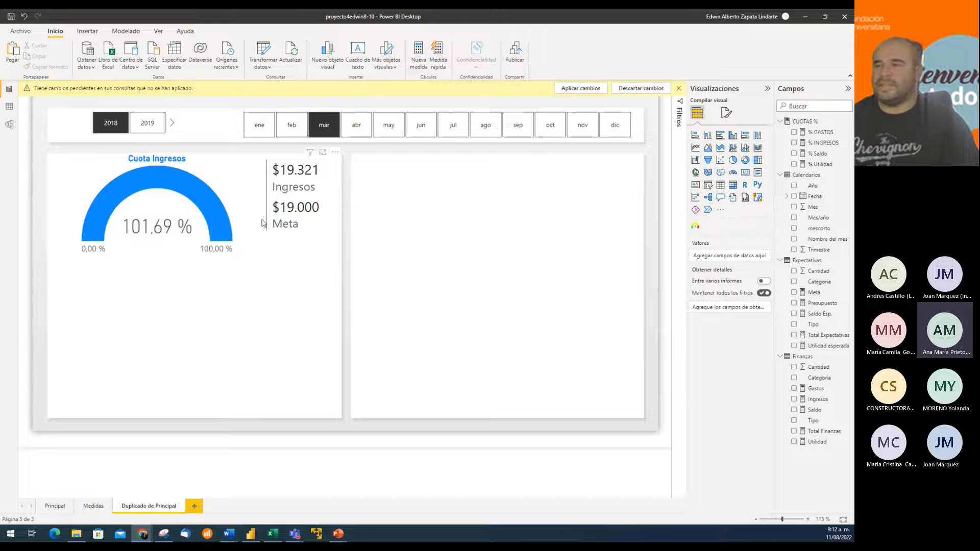
{"action": "left_click", "coordinate": [239, 205]}
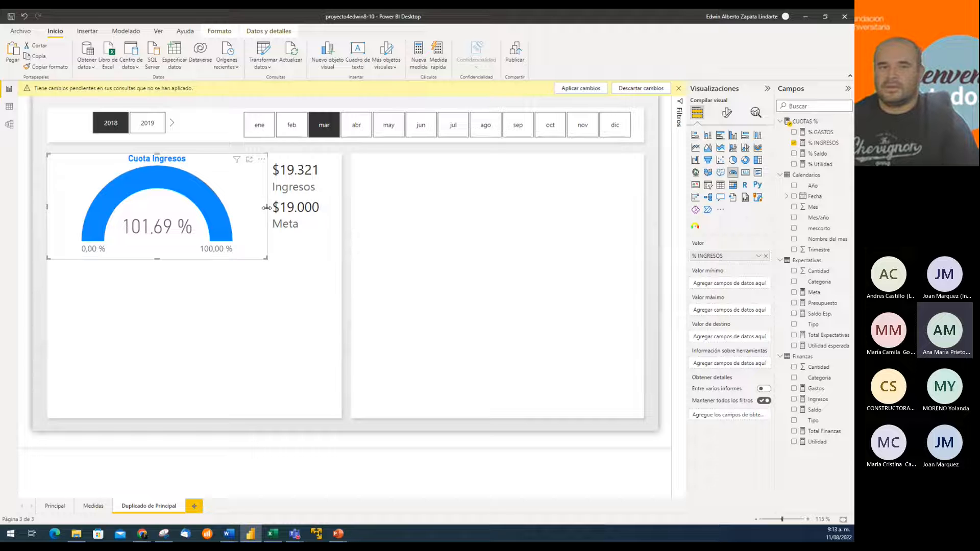
{"action": "left_click", "coordinate": [417, 251]}
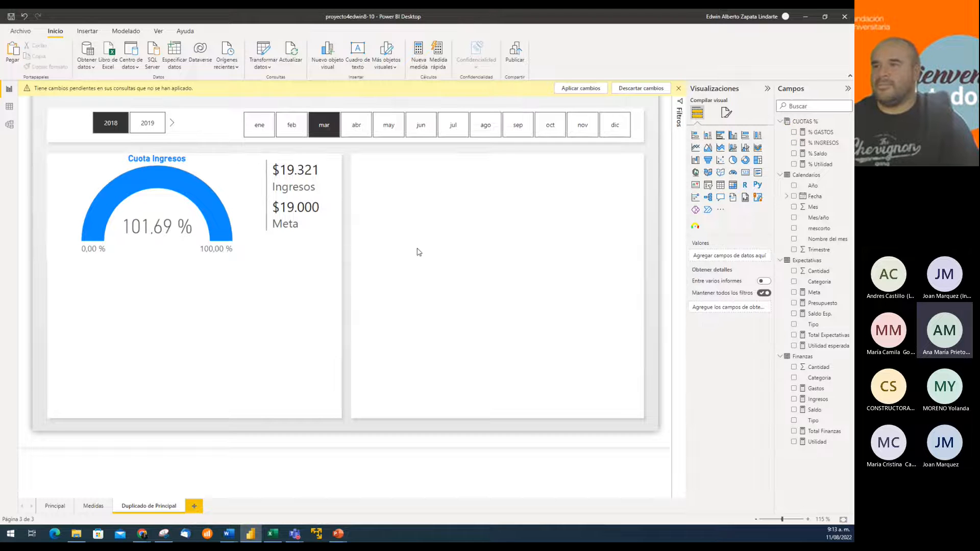
Step: Duplicate the Ingresos and Meta multi-row card, place the copy in the empty second panel and widen it across the panel
{"action": "left_click", "coordinate": [300, 189]}
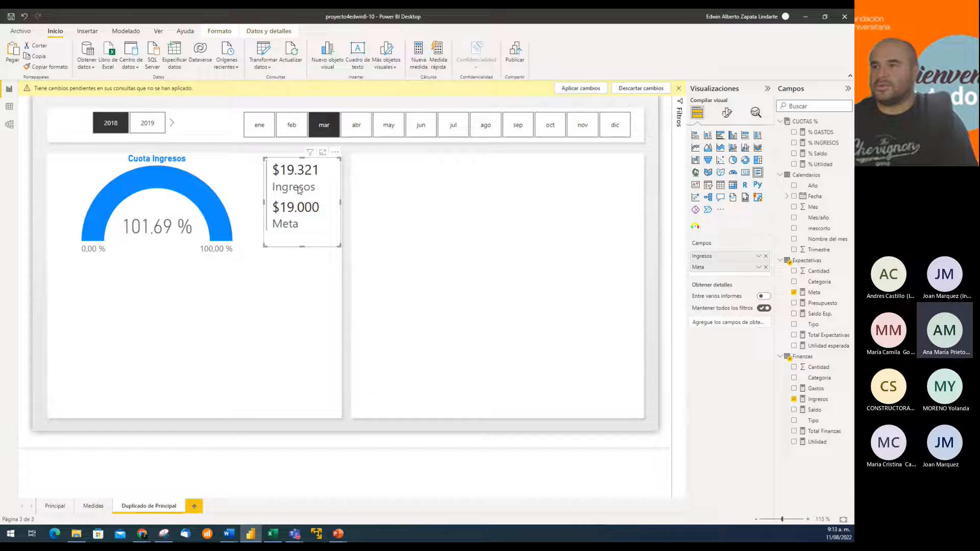
{"action": "left_click", "coordinate": [492, 228]}
{"action": "key", "text": "ctrl+v"}
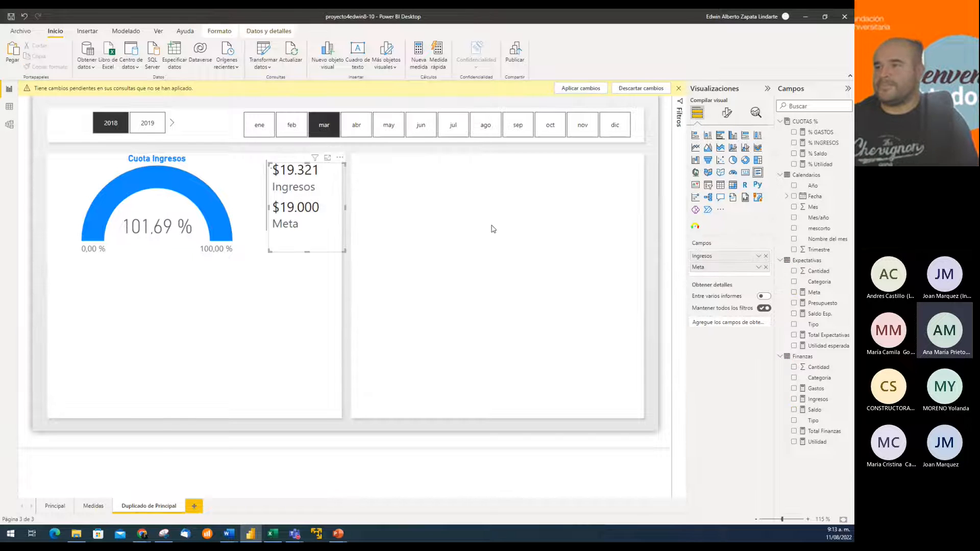
{"action": "left_click_drag", "start_coordinate": [337, 216], "coordinate": [635, 212]}
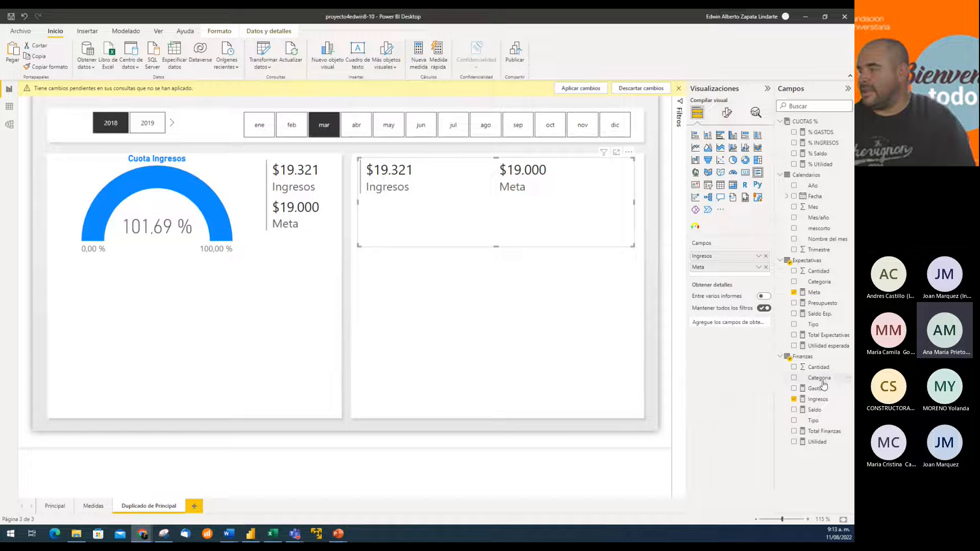
Step: Add the Categoria field from Finanzas above Ingresos in the copied card and extend the card down most of the panel
{"action": "left_click_drag", "start_coordinate": [823, 385], "coordinate": [740, 252]}
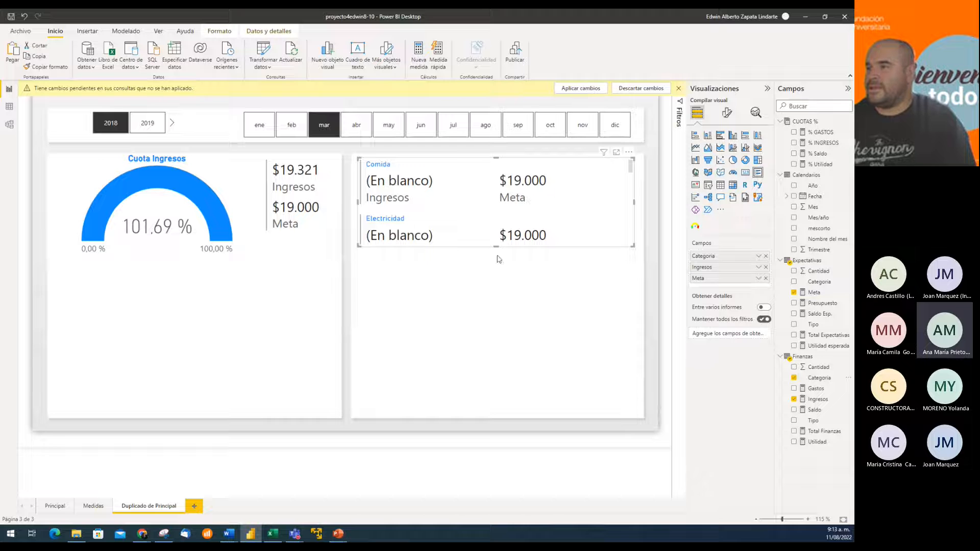
{"action": "left_click_drag", "start_coordinate": [496, 247], "coordinate": [500, 399]}
{"action": "scroll", "coordinate": [562, 303], "scroll_direction": "down", "scroll_amount": 3}
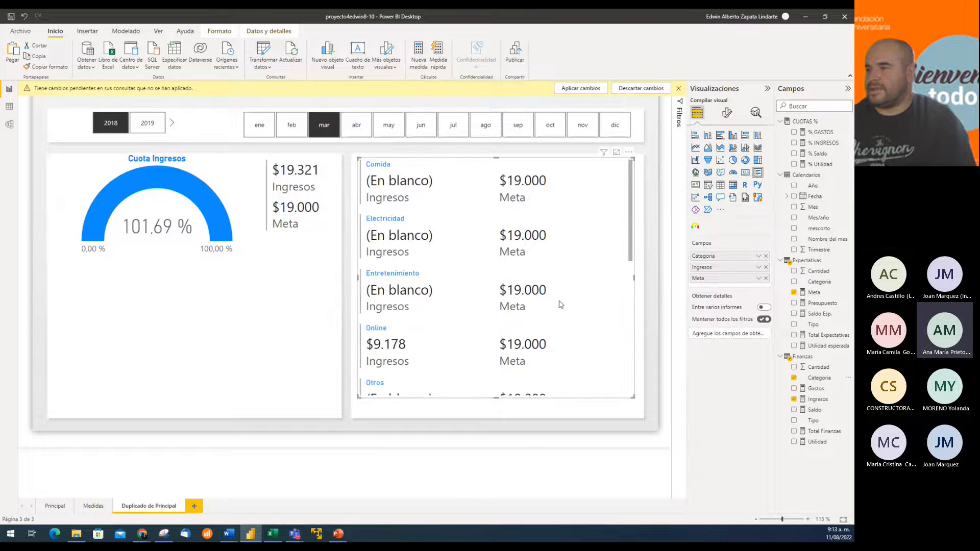
Step: Examine the Ingresos and Meta values listed for each category in the copied card
{"action": "scroll", "coordinate": [563, 304], "scroll_direction": "down", "scroll_amount": 5}
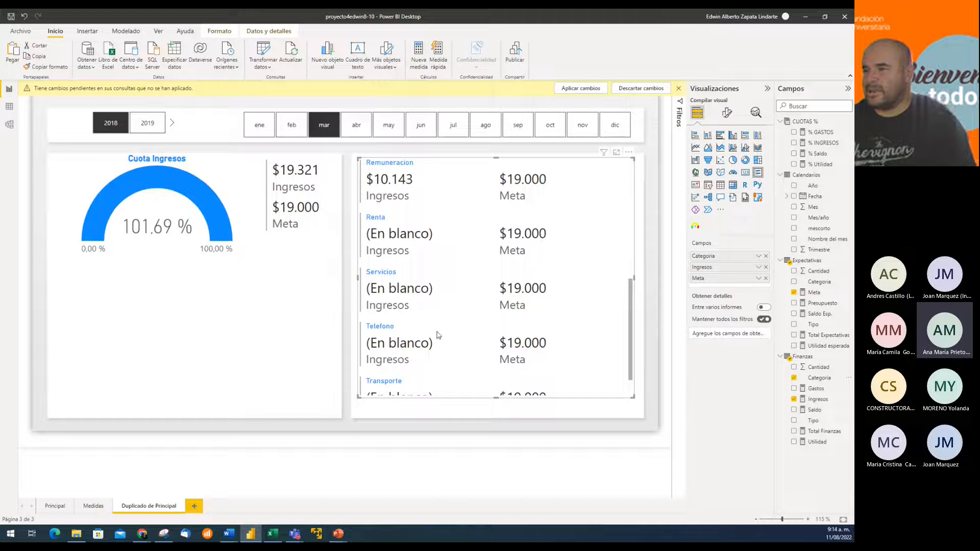
{"action": "scroll", "coordinate": [438, 335], "scroll_direction": "up", "scroll_amount": 2}
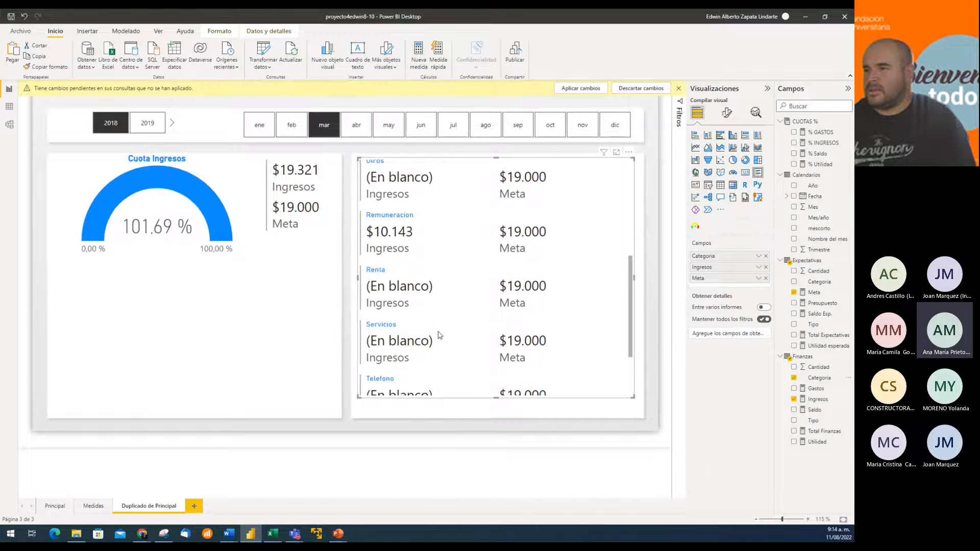
{"action": "scroll", "coordinate": [437, 336], "scroll_direction": "up", "scroll_amount": 1}
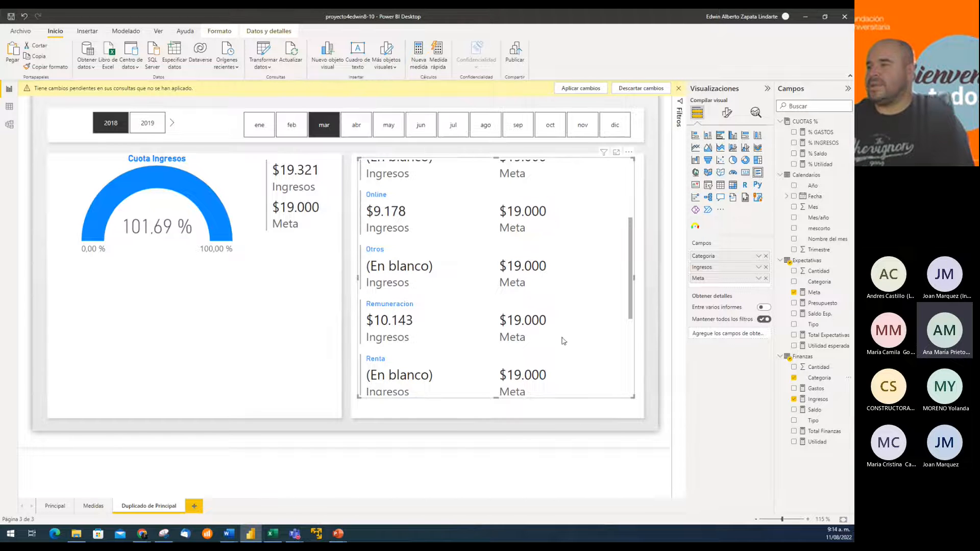
{"action": "scroll", "coordinate": [549, 345], "scroll_direction": "up", "scroll_amount": 1}
{"action": "scroll", "coordinate": [549, 345], "scroll_direction": "up", "scroll_amount": 1}
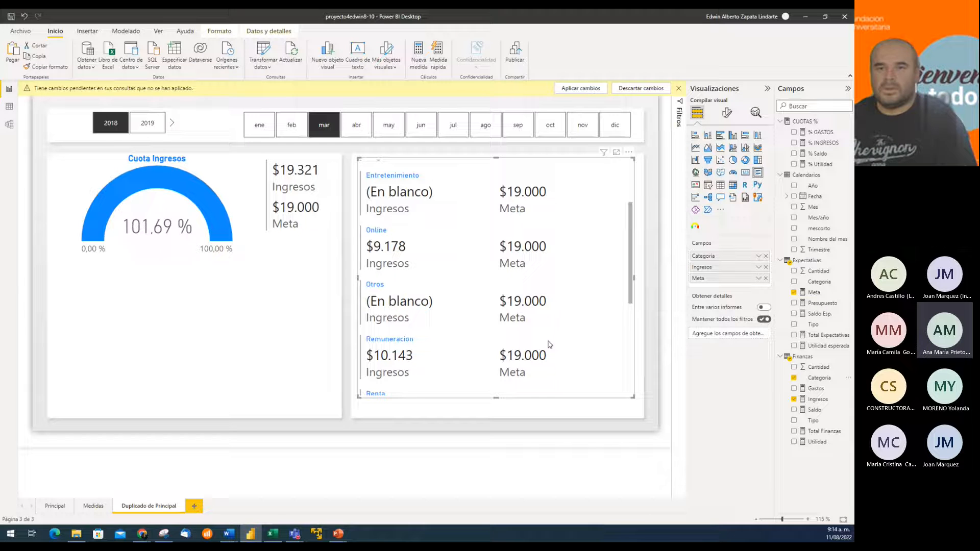
{"action": "scroll", "coordinate": [549, 345], "scroll_direction": "up", "scroll_amount": 4}
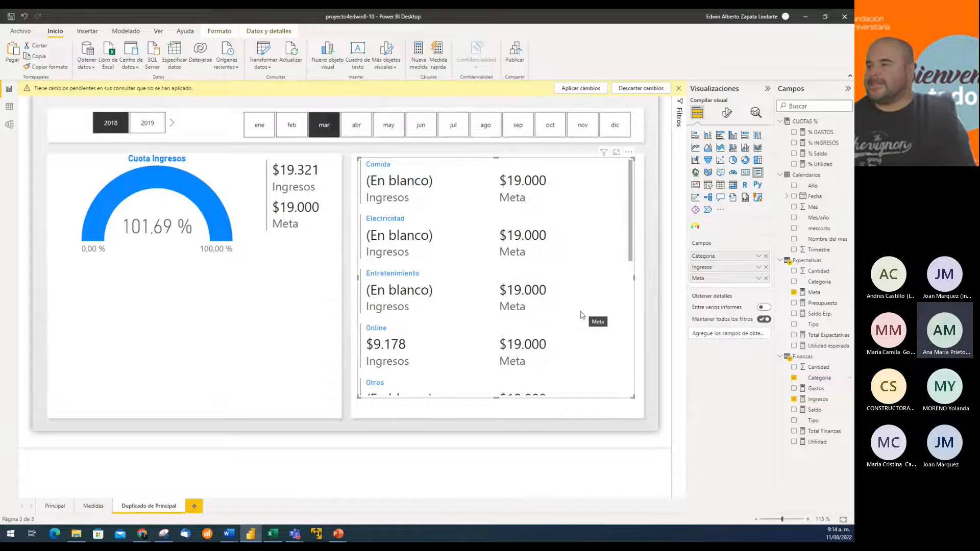
{"action": "scroll", "coordinate": [602, 311], "scroll_direction": "down", "scroll_amount": 5}
{"action": "scroll", "coordinate": [603, 314], "scroll_direction": "up", "scroll_amount": 5}
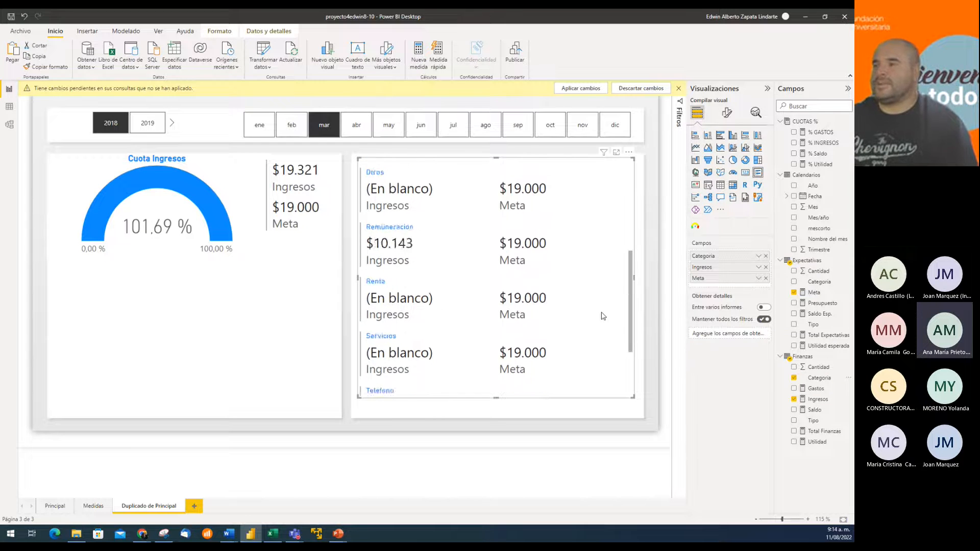
{"action": "scroll", "coordinate": [608, 327], "scroll_direction": "up", "scroll_amount": 1}
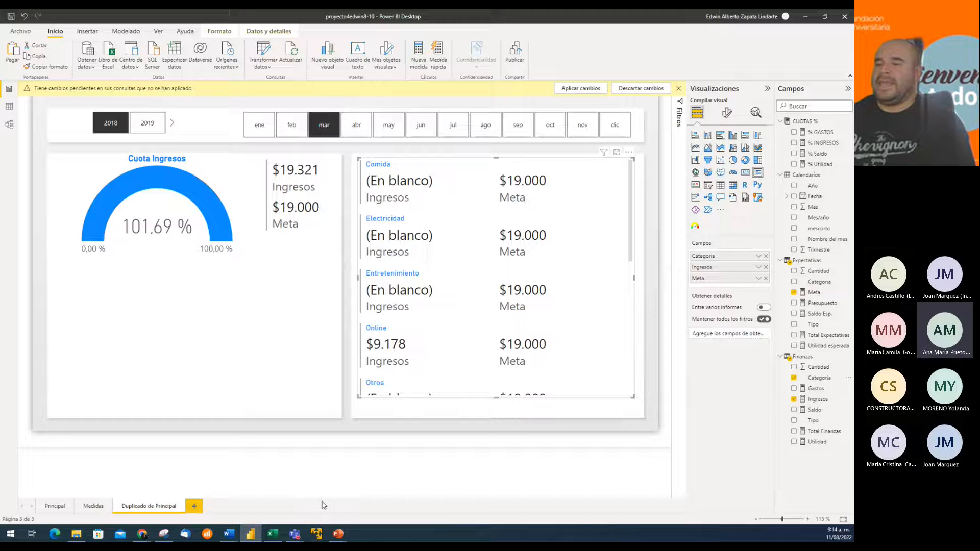
Step: Open Categorias.xlsx from the PROYECTO 4 folder in Excel and maximize the workbook window
{"action": "left_click", "coordinate": [76, 534]}
{"action": "left_click_drag", "start_coordinate": [0, 56], "coordinate": [397, 106]}
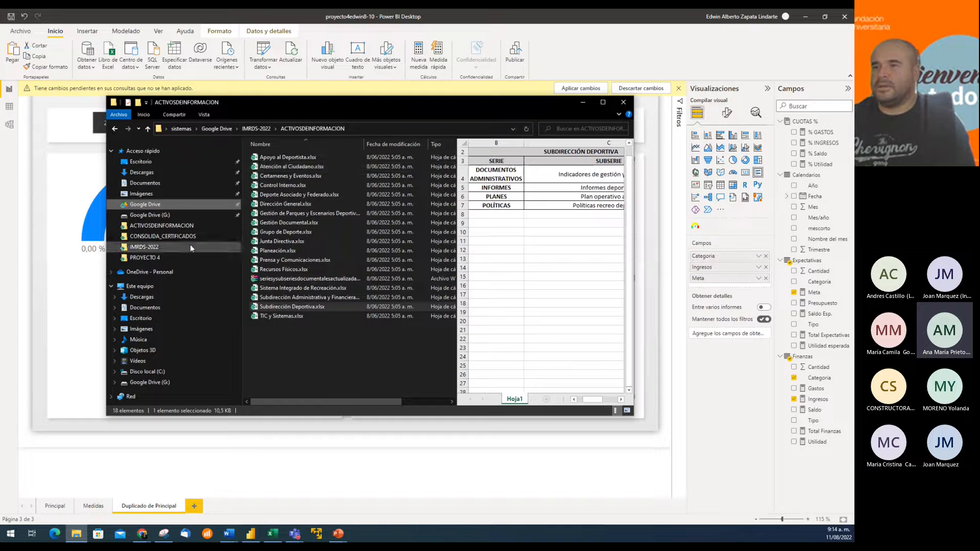
{"action": "left_click", "coordinate": [153, 257]}
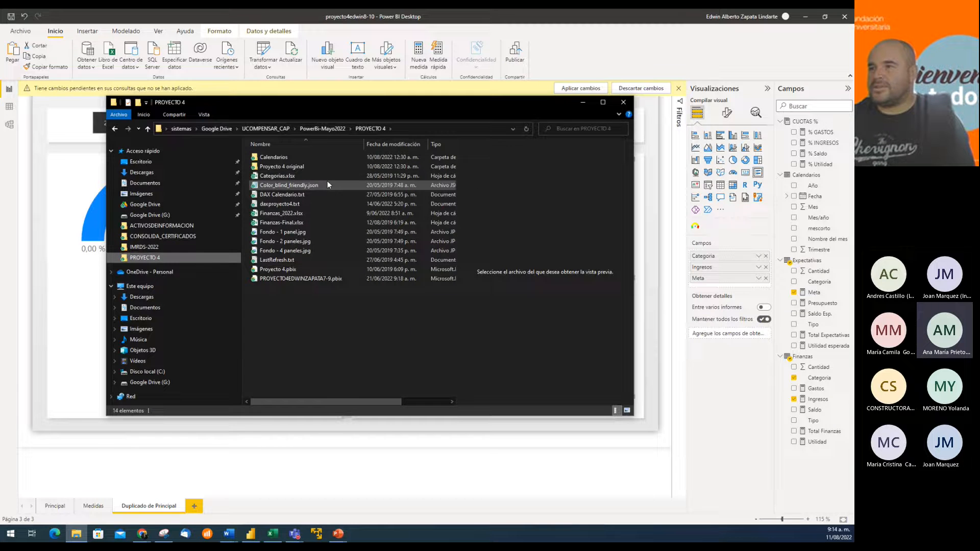
{"action": "left_click", "coordinate": [292, 179]}
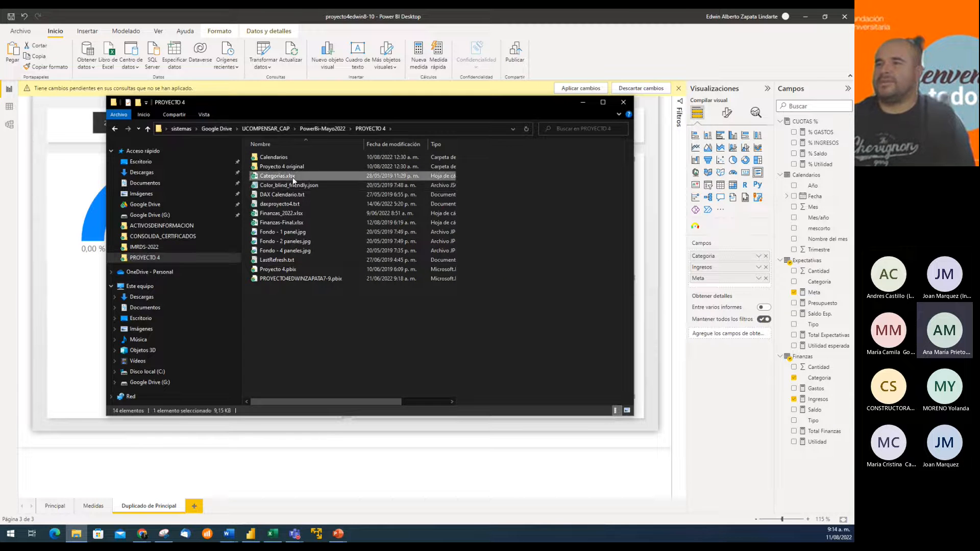
{"action": "double_click", "coordinate": [293, 178]}
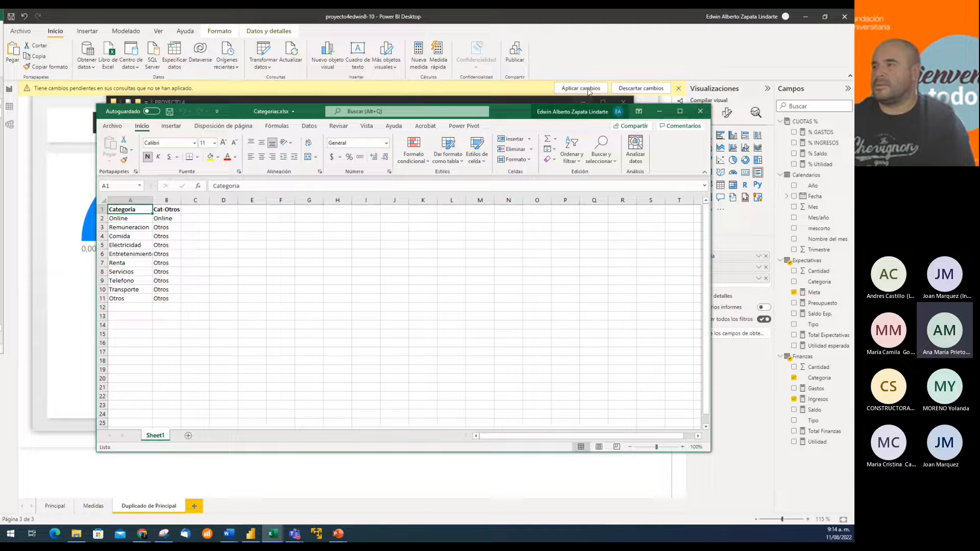
{"action": "left_click", "coordinate": [679, 111]}
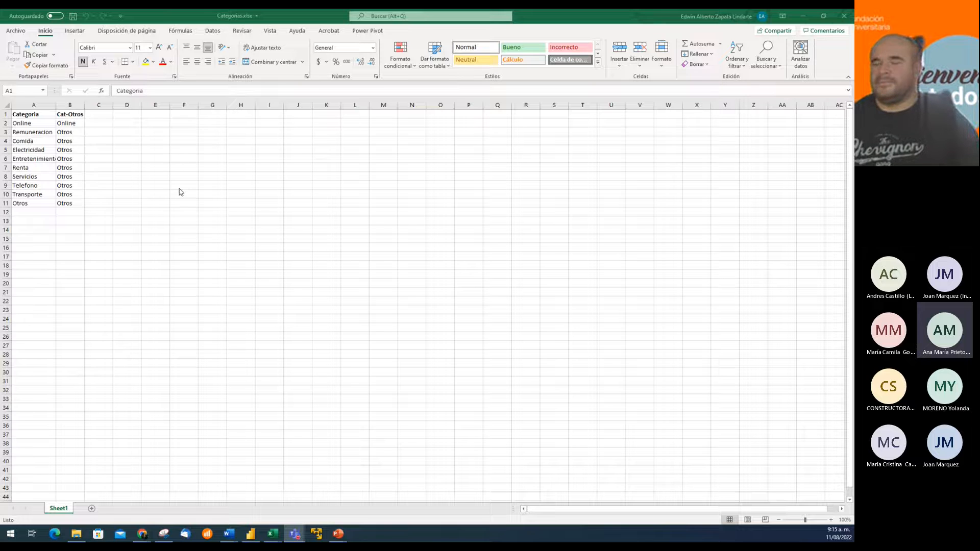
Step: Examine how the Categoria entries map to the Cat-Otros column in Sheet1
{"action": "left_click", "coordinate": [43, 119]}
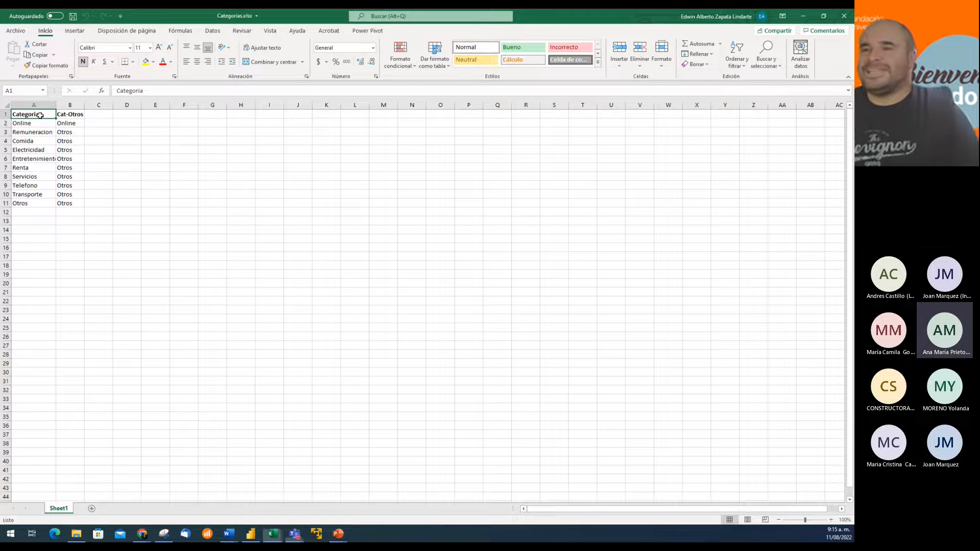
{"action": "left_click", "coordinate": [70, 114]}
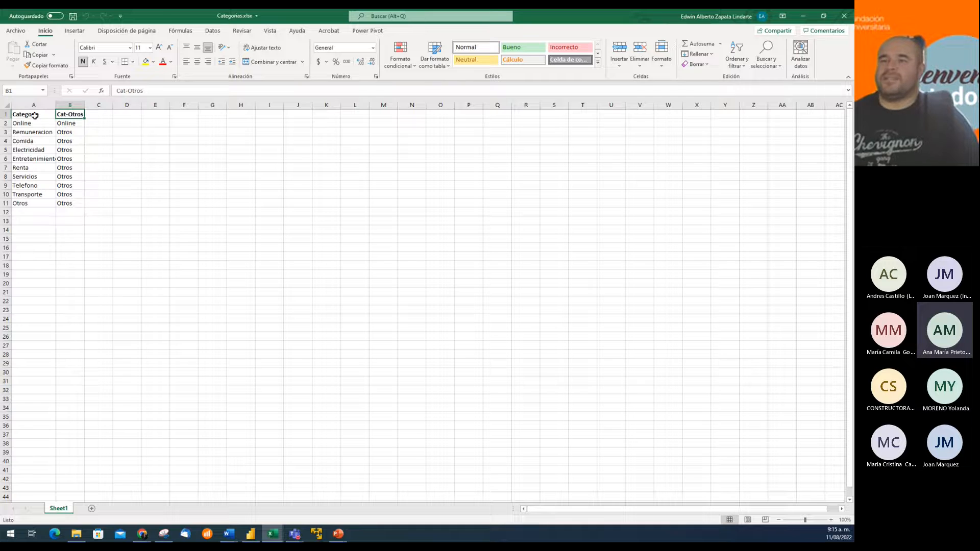
{"action": "left_click", "coordinate": [36, 115]}
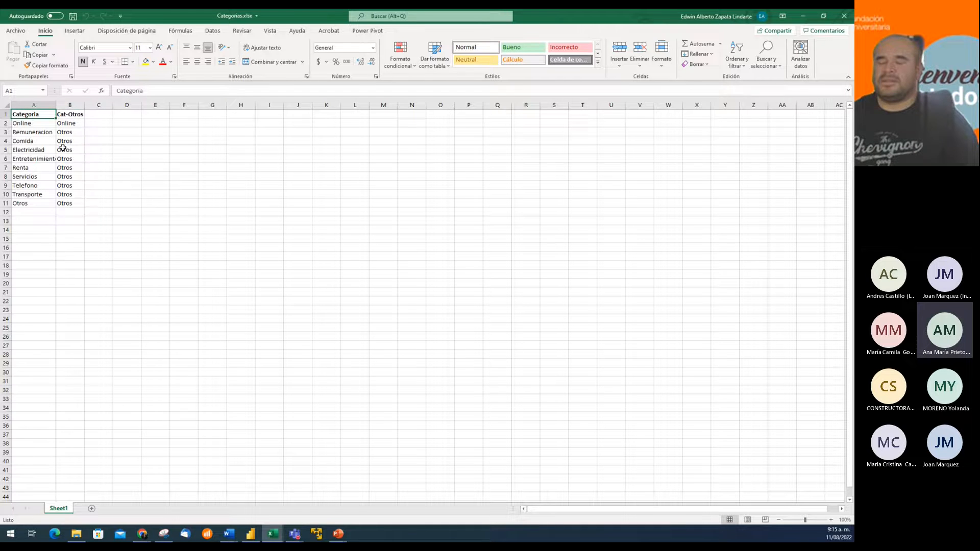
{"action": "key", "text": "Down"}
{"action": "key", "text": "Down"}
{"action": "key", "text": "Down"}
{"action": "key", "text": "Down"}
{"action": "key", "text": "Down"}
{"action": "key", "text": "Down"}
{"action": "key", "text": "Down"}
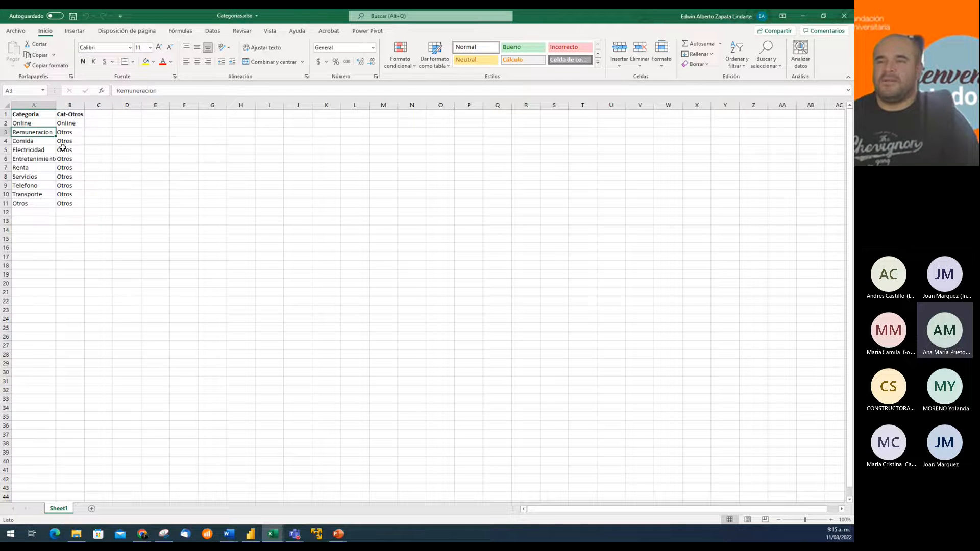
{"action": "key", "text": "Down"}
{"action": "key", "text": "Down"}
{"action": "key", "text": "Down"}
{"action": "key", "text": "Up"}
{"action": "key", "text": "Up"}
{"action": "key", "text": "Up"}
{"action": "key", "text": "Up"}
{"action": "key", "text": "Up"}
{"action": "key", "text": "Up"}
{"action": "key", "text": "Up"}
{"action": "key", "text": "Up"}
{"action": "key", "text": "Up"}
{"action": "key", "text": "Up"}
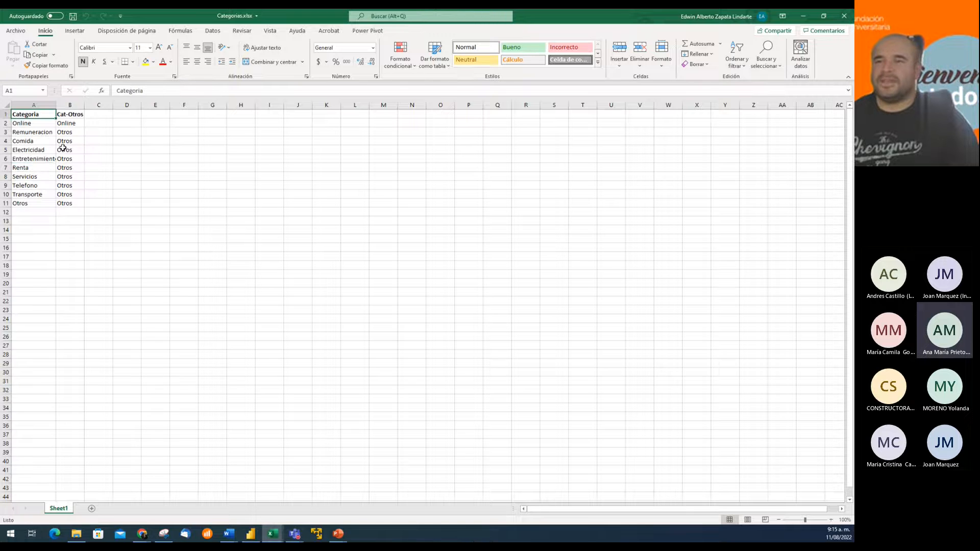
{"action": "key", "text": "Right"}
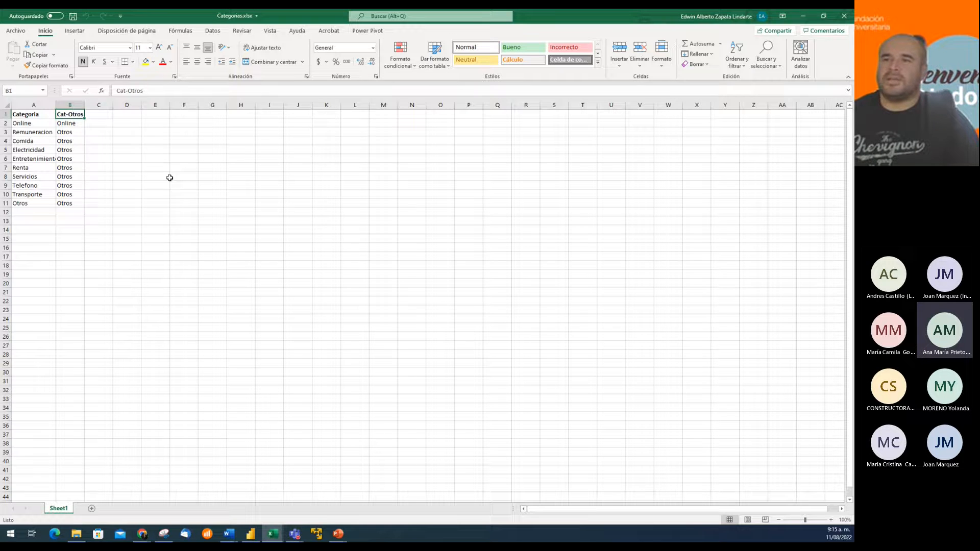
Step: Compare the Online entry's group with the Otros group assigned to the remaining categories in rows 2 to 11
{"action": "key", "text": "Down"}
{"action": "key", "text": "Left"}
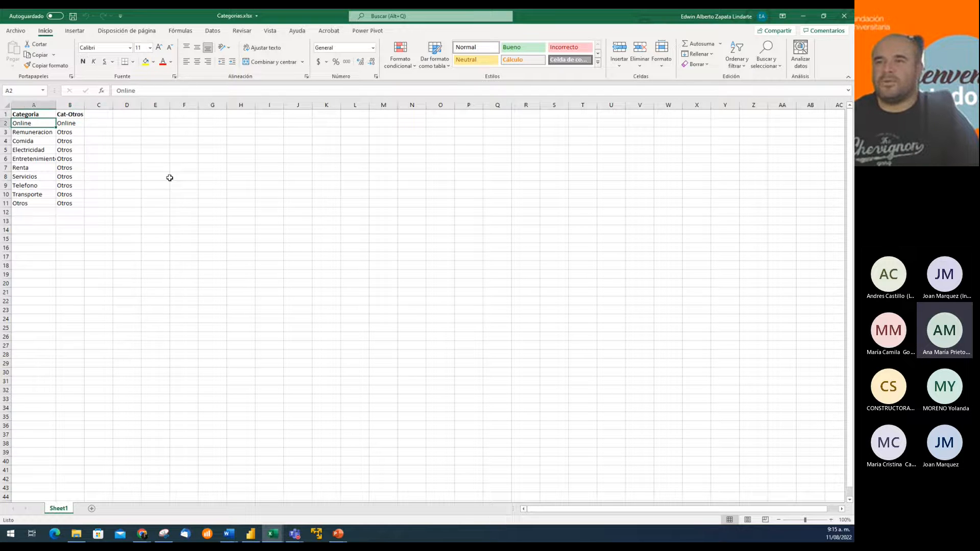
{"action": "key", "text": "Right"}
{"action": "key", "text": "Down"}
{"action": "key", "text": "Left"}
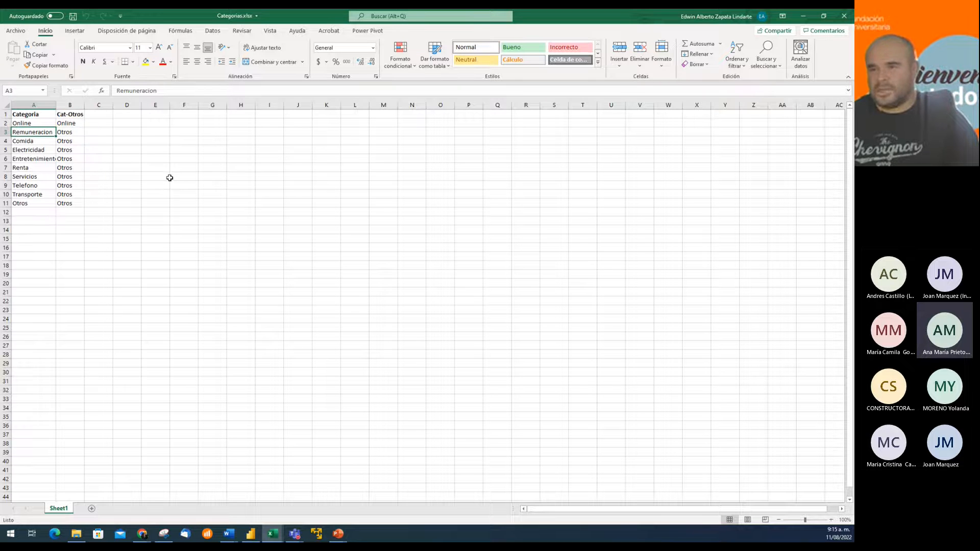
{"action": "key", "text": "Right"}
{"action": "key", "text": "Left"}
{"action": "key", "text": "Up"}
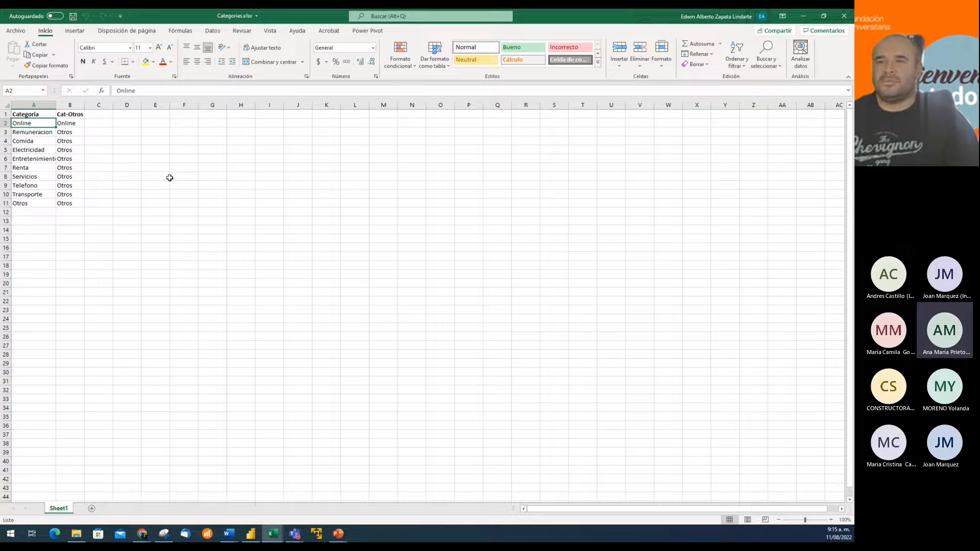
{"action": "key", "text": "Right"}
{"action": "key", "text": "Down"}
{"action": "key", "text": "Down"}
{"action": "key", "text": "Left"}
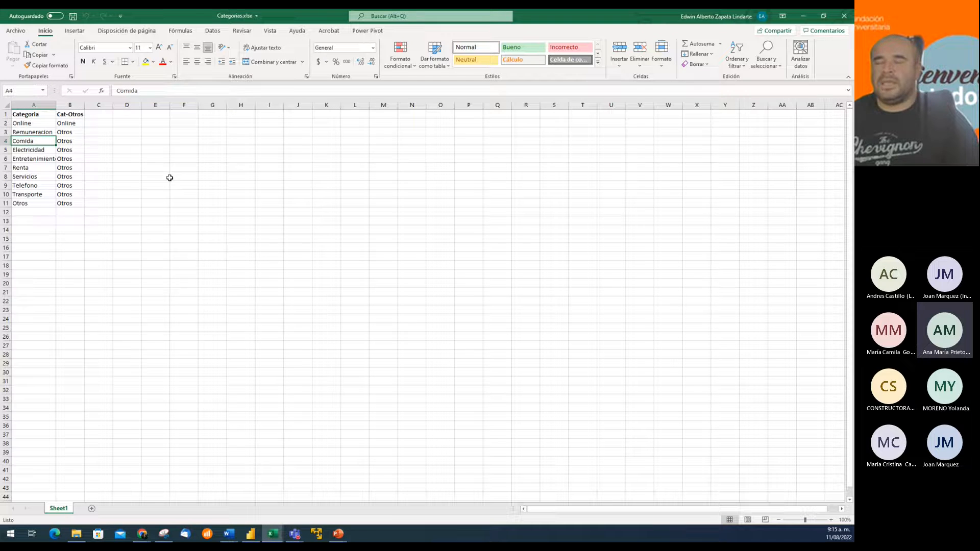
{"action": "key", "text": "Up"}
{"action": "key", "text": "Up"}
{"action": "key", "text": "Right"}
{"action": "key", "text": "Left"}
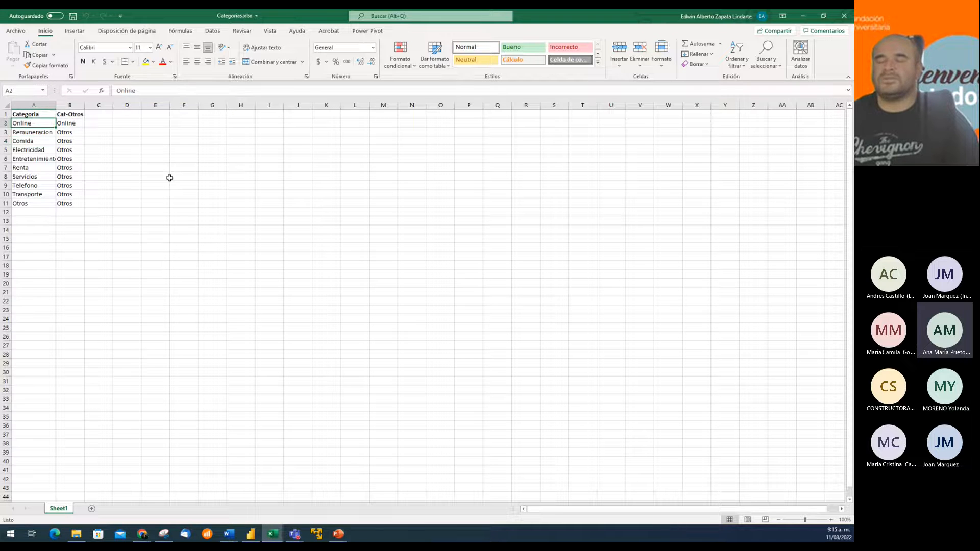
{"action": "key", "text": "Down"}
{"action": "key", "text": "Down"}
{"action": "key", "text": "Down"}
{"action": "key", "text": "Right"}
{"action": "key", "text": "Up"}
{"action": "key", "text": "Up"}
{"action": "key", "text": "Up"}
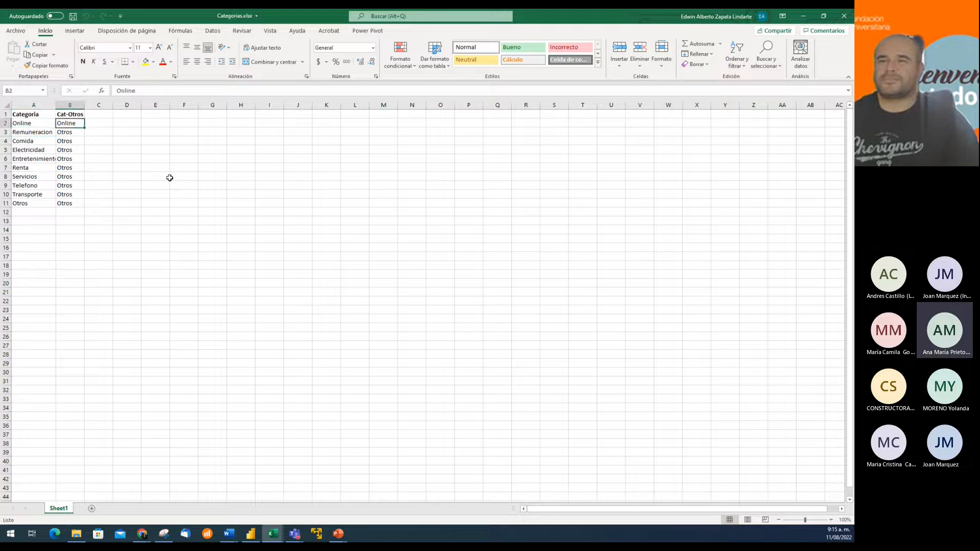
{"action": "key", "text": "Down"}
{"action": "key", "text": "Down"}
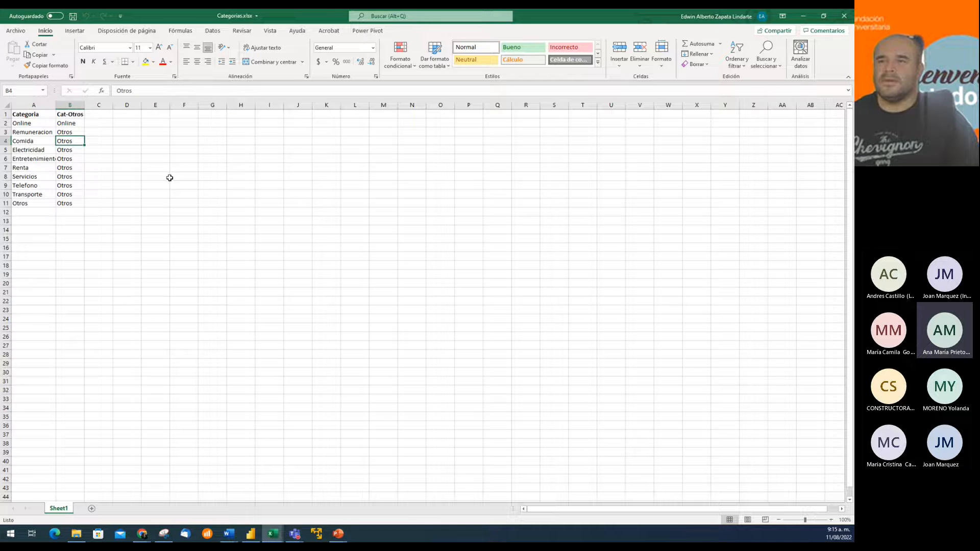
{"action": "key", "text": "Left"}
{"action": "key", "text": "Down"}
{"action": "key", "text": "Down"}
{"action": "key", "text": "Down"}
{"action": "key", "text": "Down"}
{"action": "key", "text": "Down"}
{"action": "key", "text": "Down"}
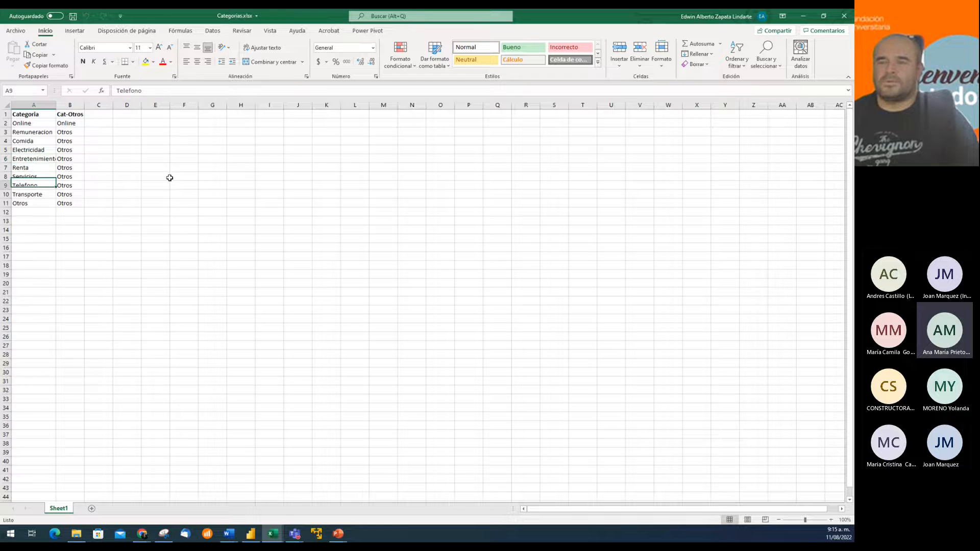
{"action": "key", "text": "Down"}
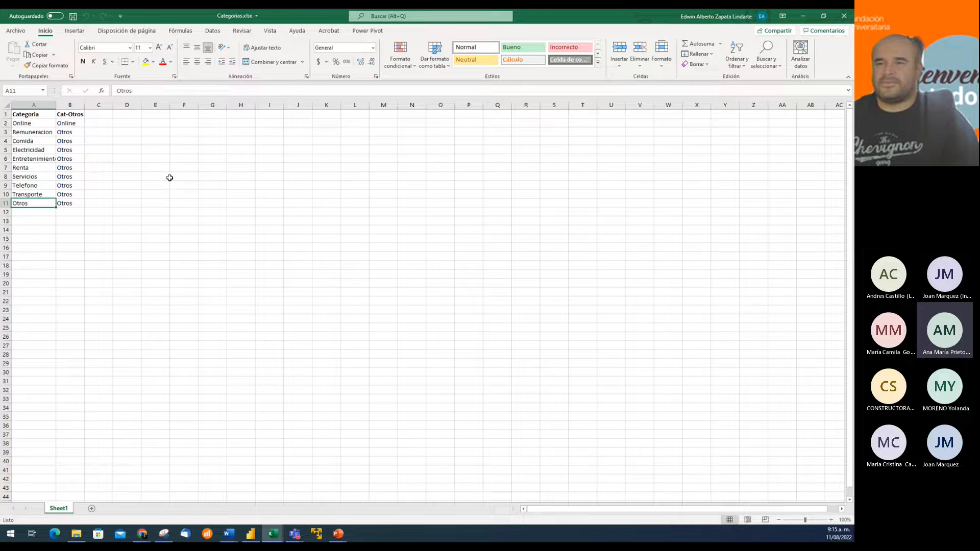
{"action": "key", "text": "Up"}
{"action": "key", "text": "Up"}
{"action": "key", "text": "Up"}
{"action": "key", "text": "Right"}
{"action": "key", "text": "Up"}
{"action": "key", "text": "Up"}
{"action": "key", "text": "Up"}
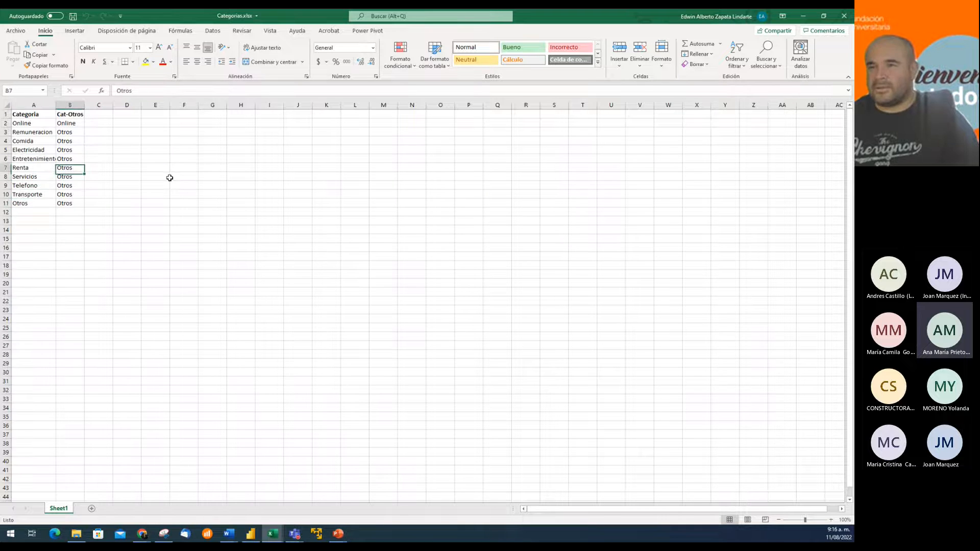
{"action": "key", "text": "Up"}
{"action": "key", "text": "Up"}
{"action": "key", "text": "Up"}
{"action": "key", "text": "Up"}
{"action": "key", "text": "Left"}
{"action": "key", "text": "Right"}
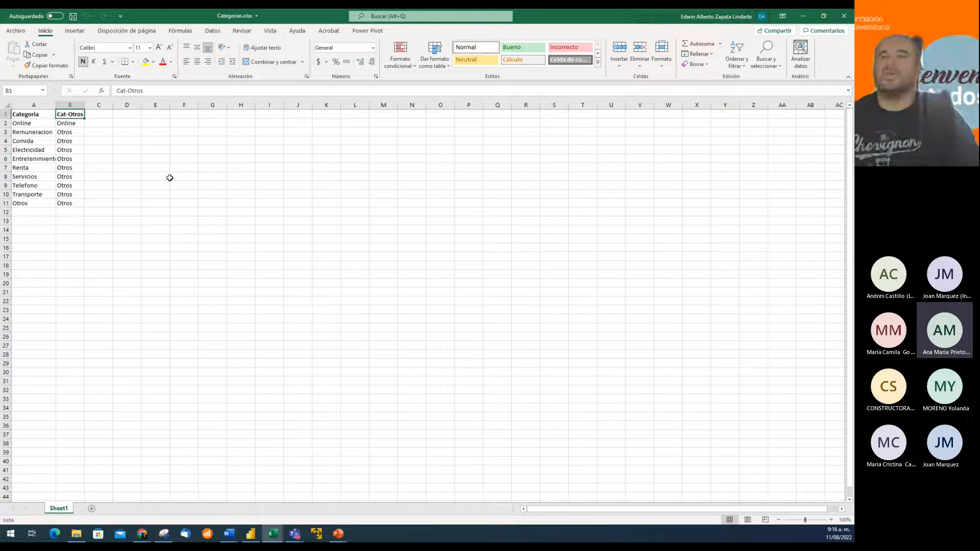
Step: Replace the Otros entries in B3:B11 of the Cat-Otros column with Físicos
{"action": "key", "text": "Down"}
{"action": "key", "text": "Down"}
{"action": "key", "text": "shift+Down"}
{"action": "key", "text": "shift+Down"}
{"action": "key", "text": "shift+Down"}
{"action": "key", "text": "shift+Down"}
{"action": "key", "text": "shift+Down"}
{"action": "key", "text": "shift+Down"}
{"action": "key", "text": "shift+Down"}
{"action": "key", "text": "shift+Down"}
{"action": "key", "text": "shift+Down"}
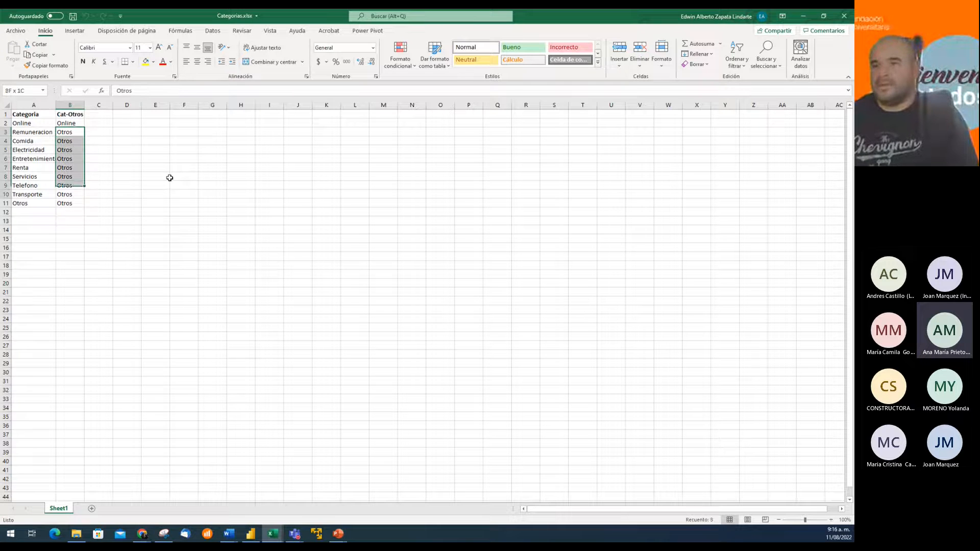
{"action": "key", "text": "shift+Up"}
{"action": "type", "text": "F"}
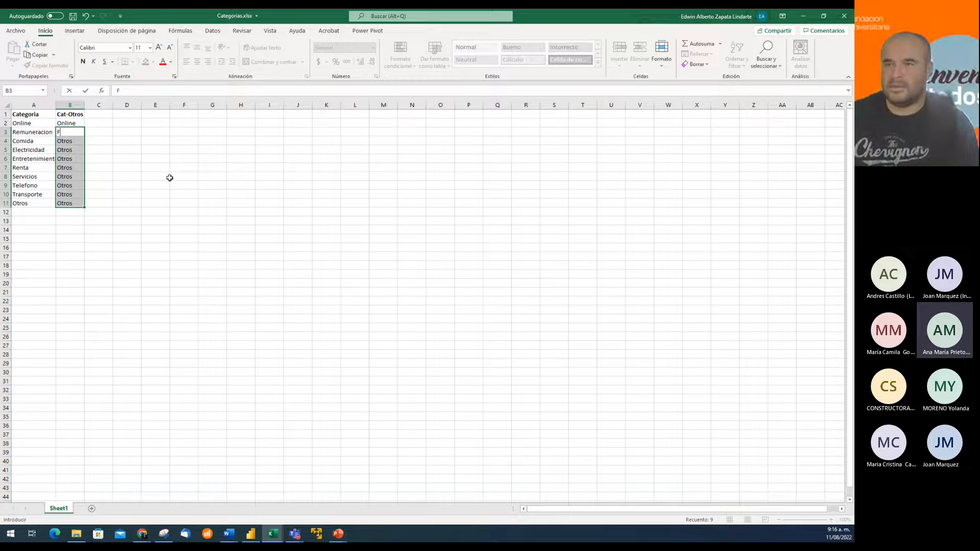
{"action": "type", "text": "iísicos"}
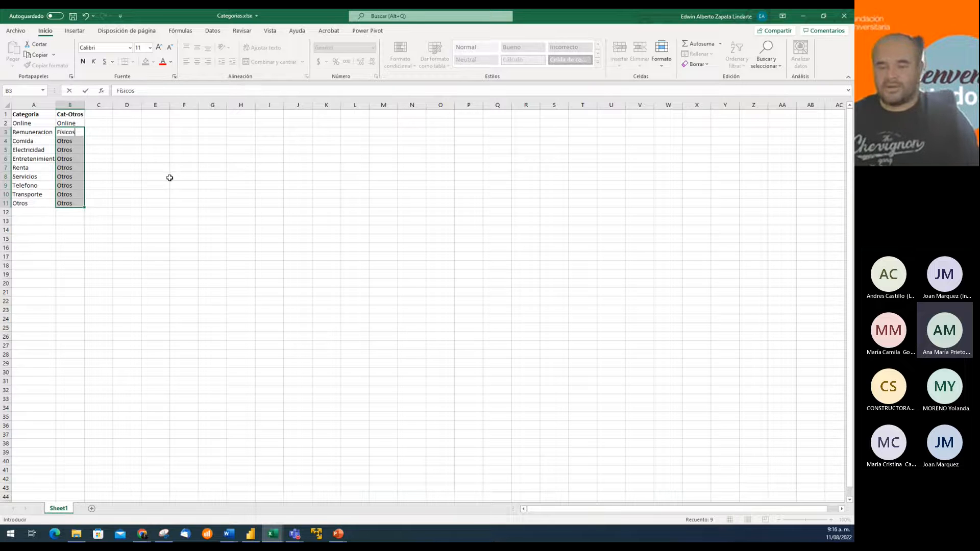
{"action": "key", "text": "ctrl+Return"}
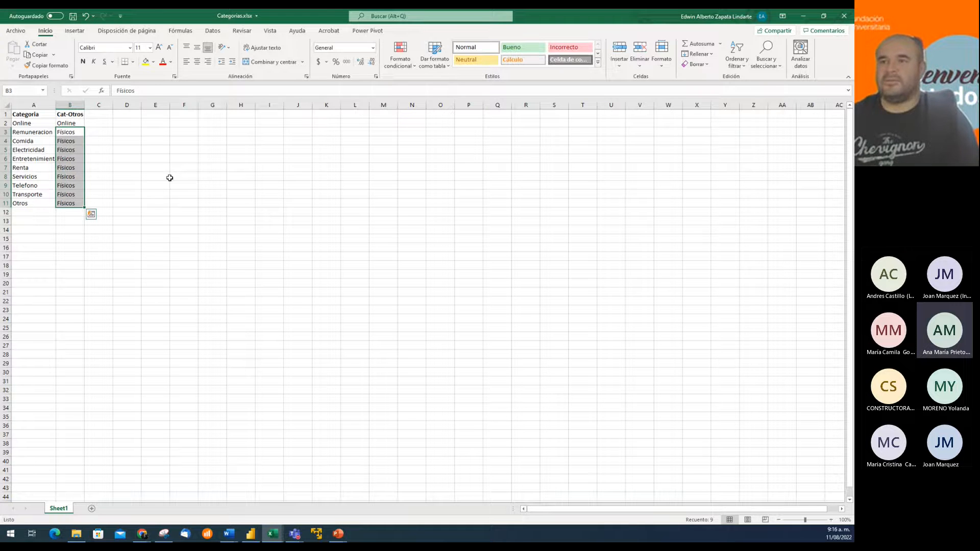
Step: Review the Online and Físicos groups against their category names in Sheet1
{"action": "key", "text": "Left"}
{"action": "key", "text": "Right"}
{"action": "key", "text": "Up"}
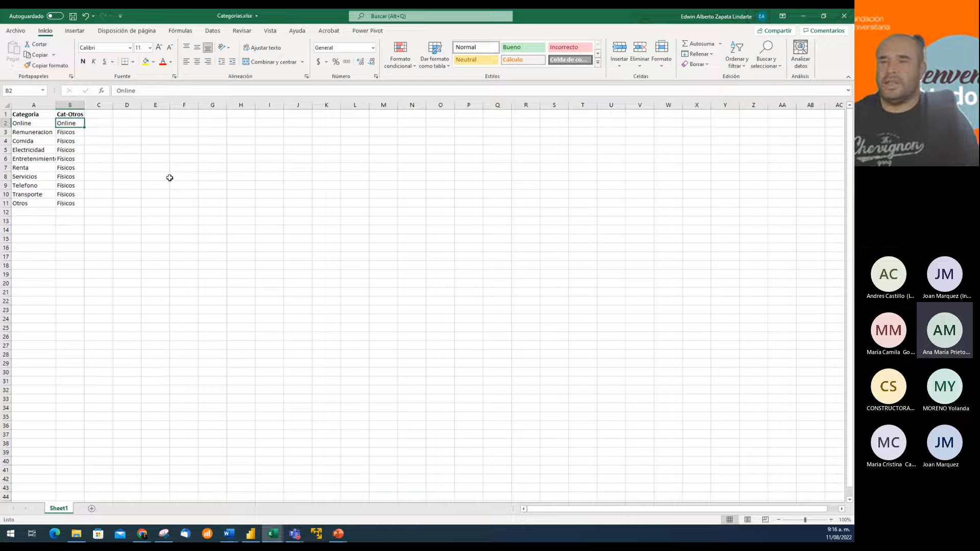
{"action": "key", "text": "Left"}
{"action": "key", "text": "Right"}
{"action": "key", "text": "Down"}
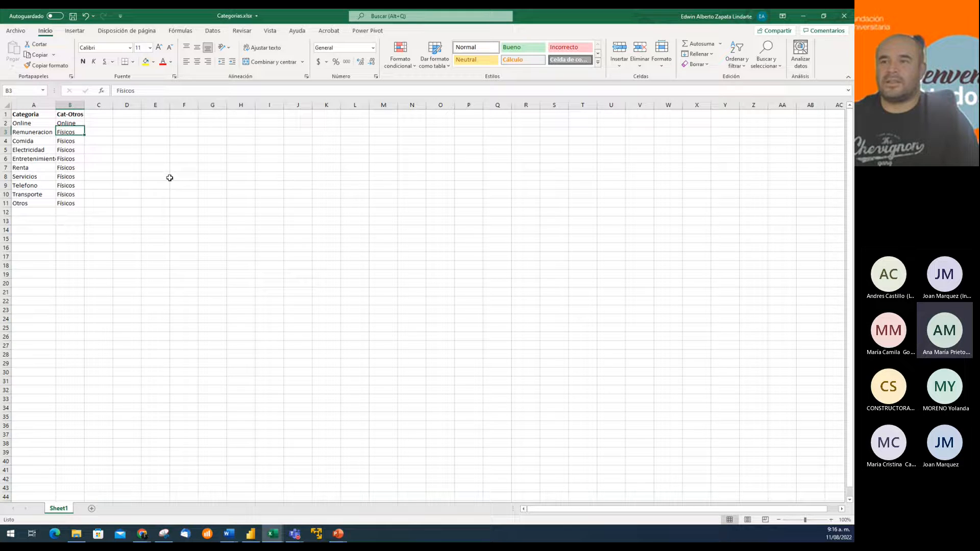
{"action": "key", "text": "Left"}
{"action": "key", "text": "Right"}
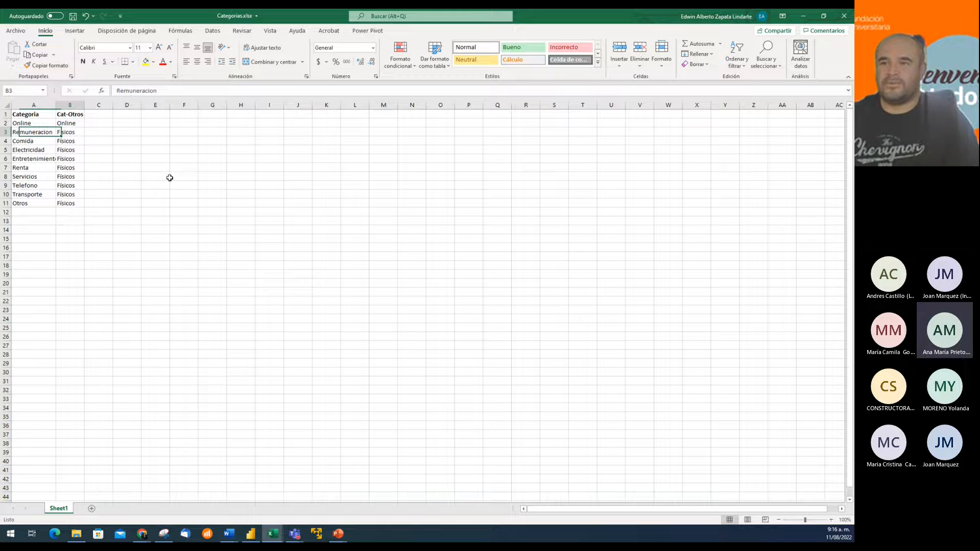
{"action": "key", "text": "Left"}
{"action": "key", "text": "Down"}
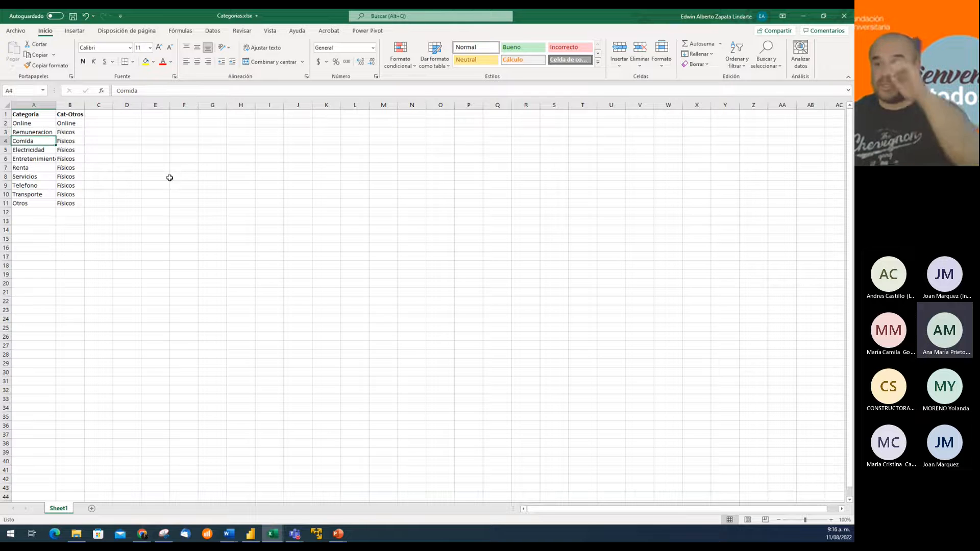
{"action": "key", "text": "Up"}
{"action": "key", "text": "Up"}
{"action": "key", "text": "Up"}
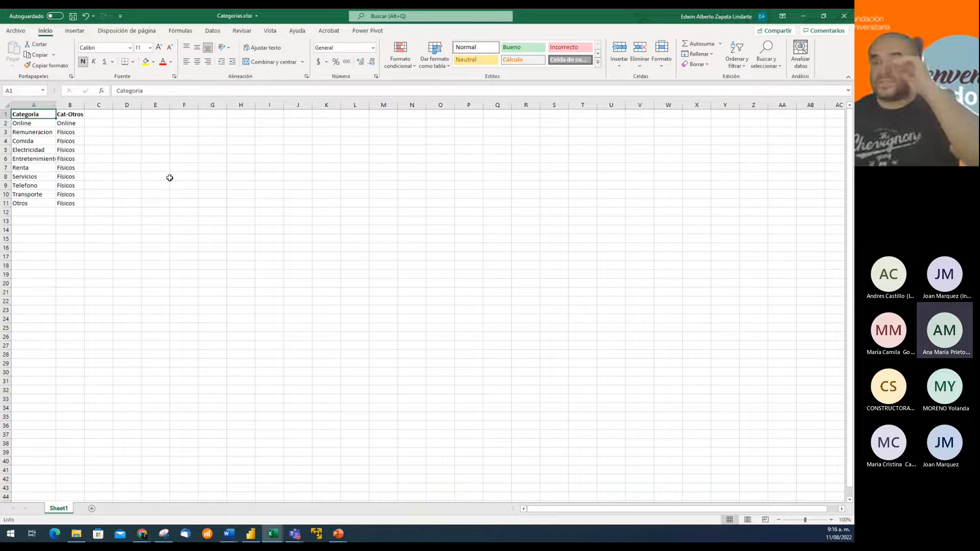
Step: Save Categorias.xlsx and copy the category table in A1:B11, including its headers
{"action": "left_click", "coordinate": [73, 16]}
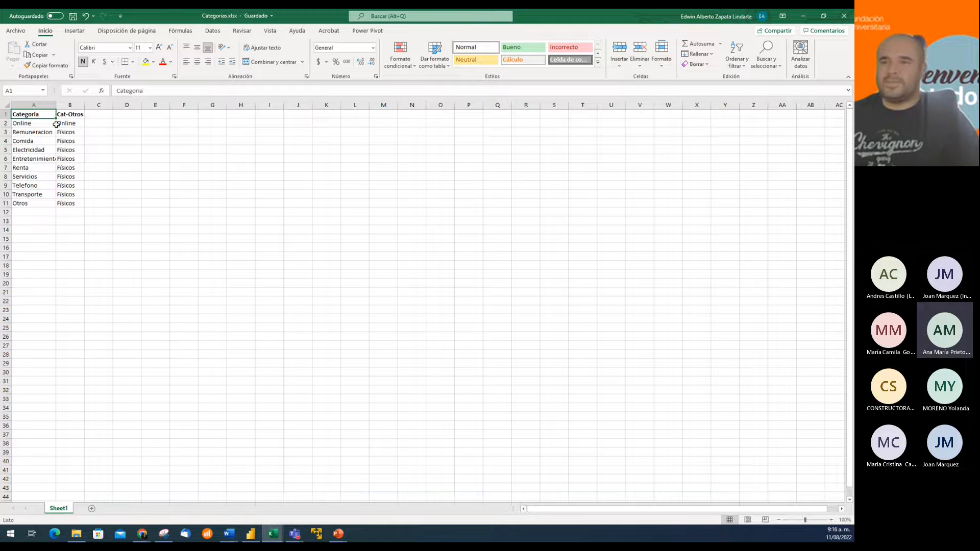
{"action": "left_click_drag", "start_coordinate": [22, 115], "coordinate": [62, 203]}
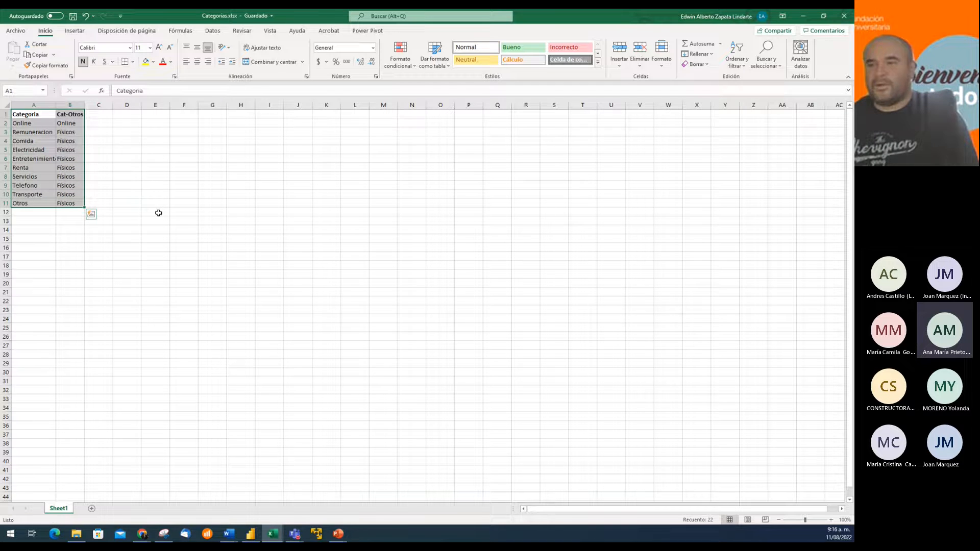
{"action": "key", "text": "ctrl+c"}
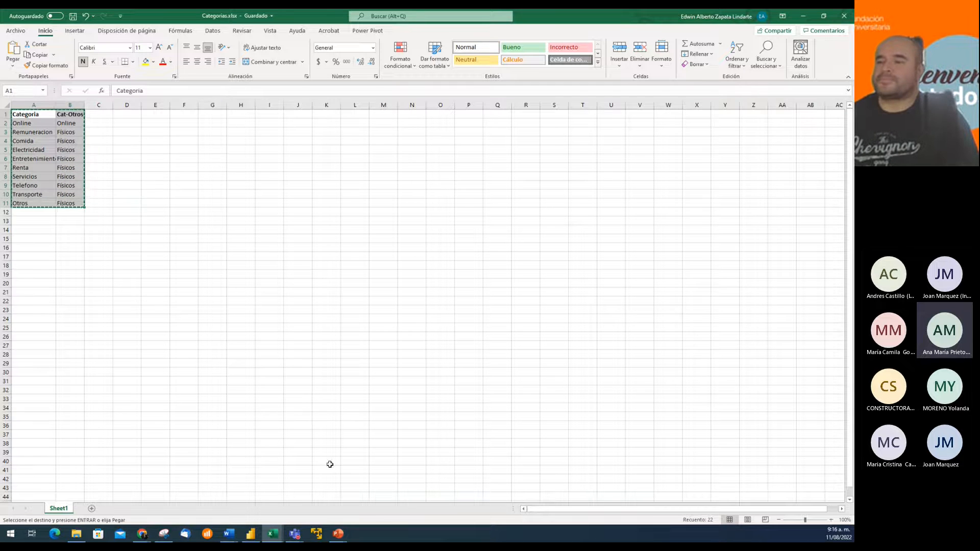
{"action": "left_click", "coordinate": [250, 533]}
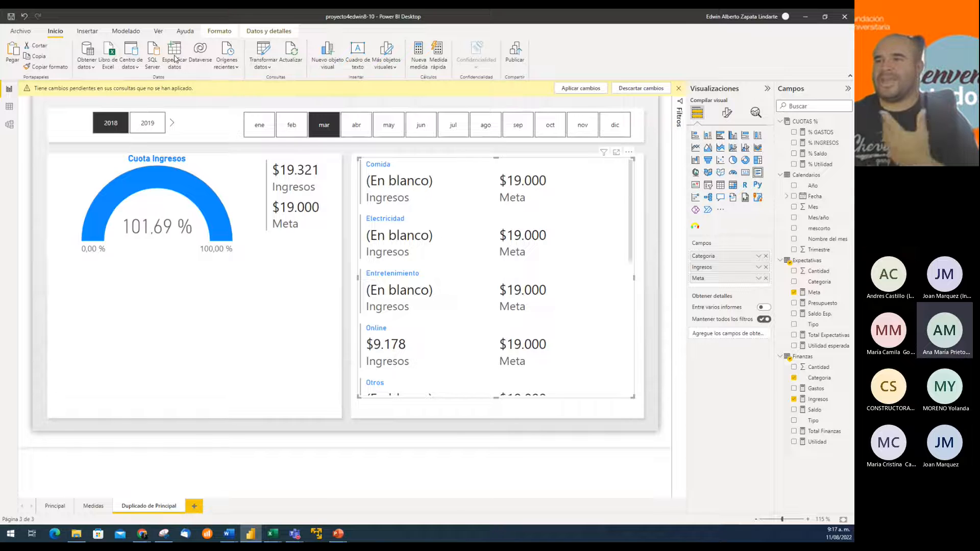
{"action": "left_click", "coordinate": [175, 58]}
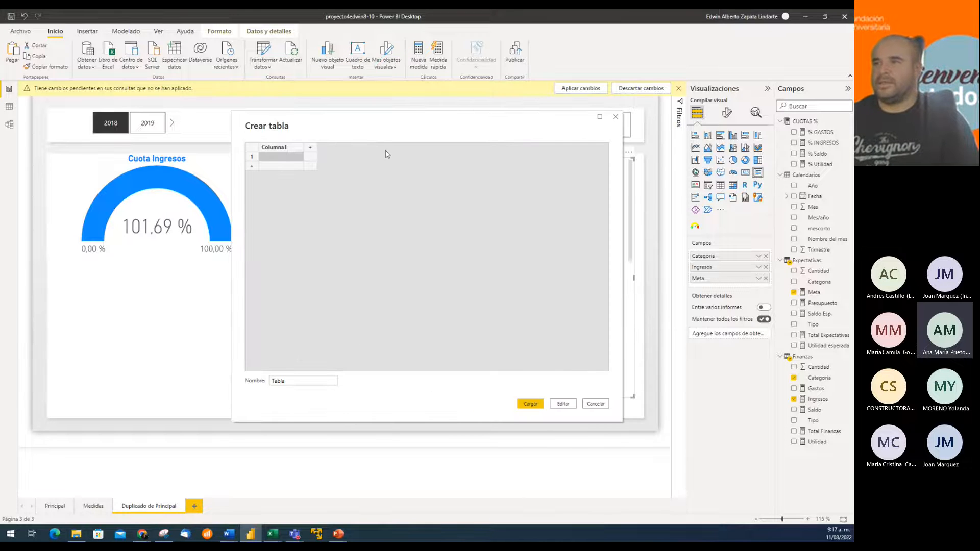
{"action": "left_click_drag", "start_coordinate": [400, 124], "coordinate": [339, 123]}
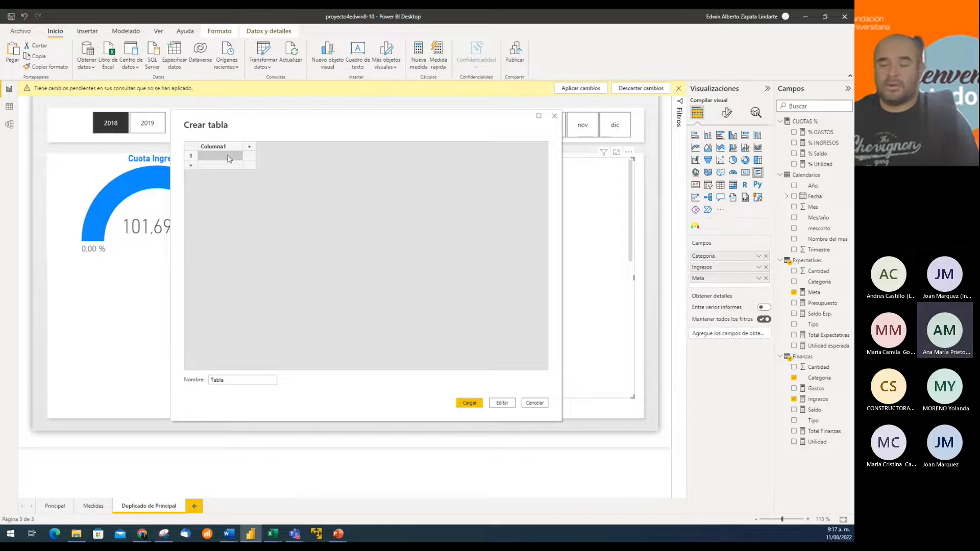
{"action": "type", "text": "dadfakfjña"}
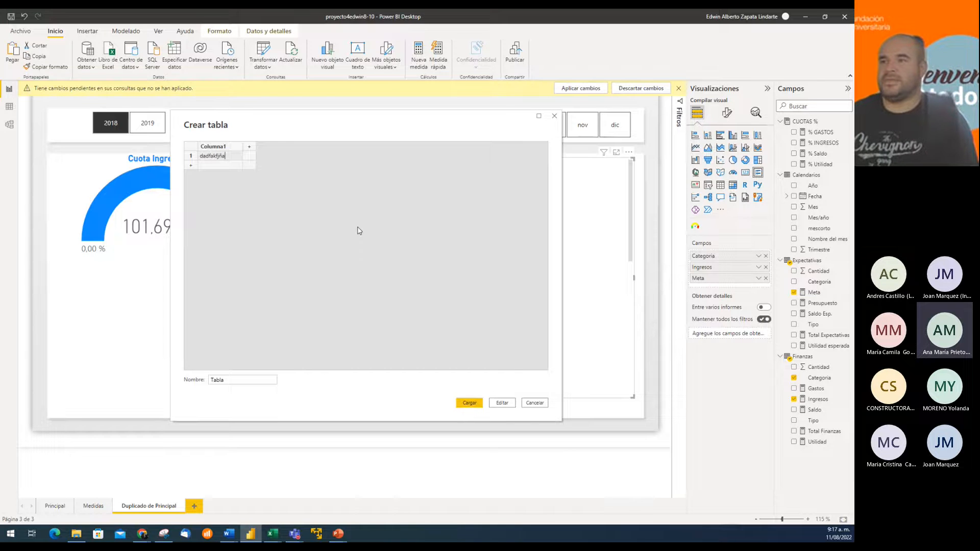
{"action": "key", "text": "Tab"}
{"action": "key", "text": "Tab"}
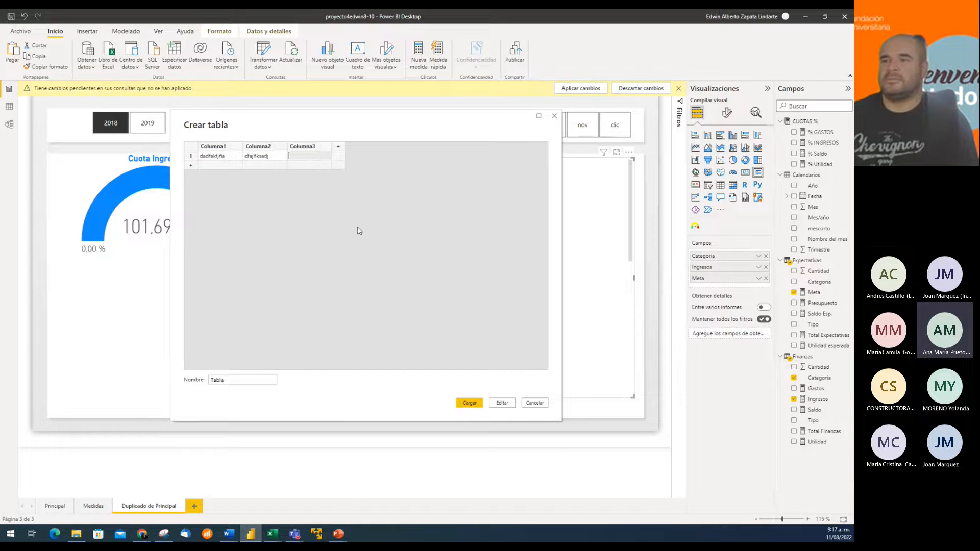
{"action": "double_click", "coordinate": [223, 145]}
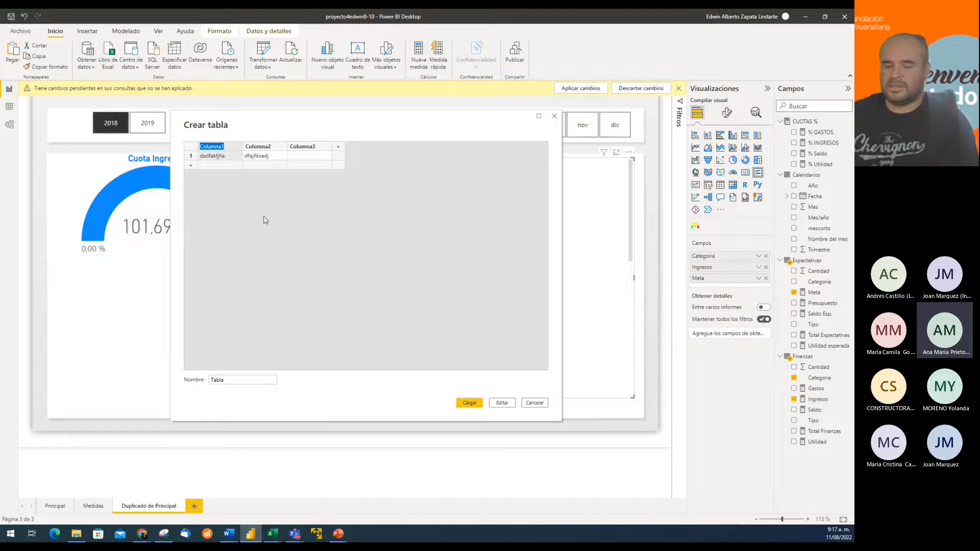
{"action": "type", "text": "PRU"}
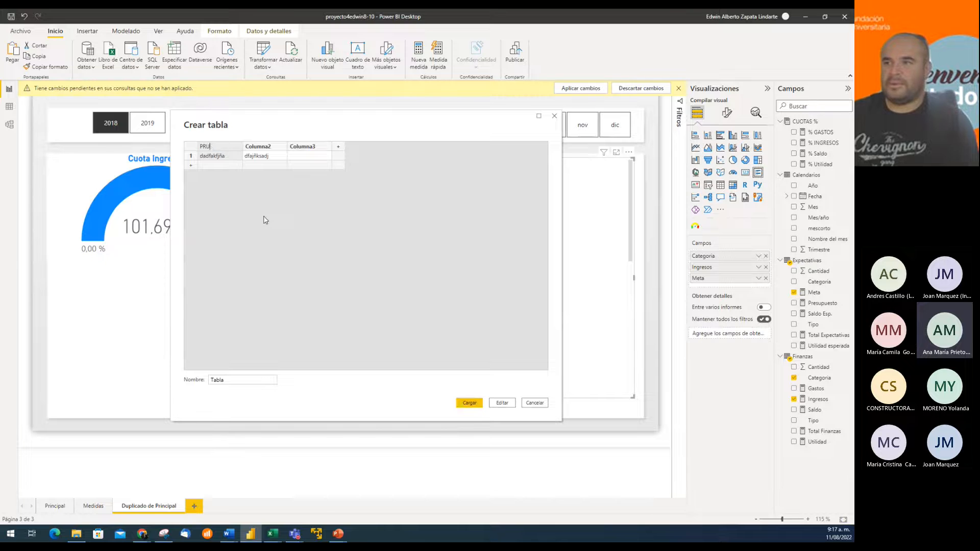
{"action": "type", "text": "EBA"}
{"action": "key", "text": "Tab"}
{"action": "type", "text": "PRUE"}
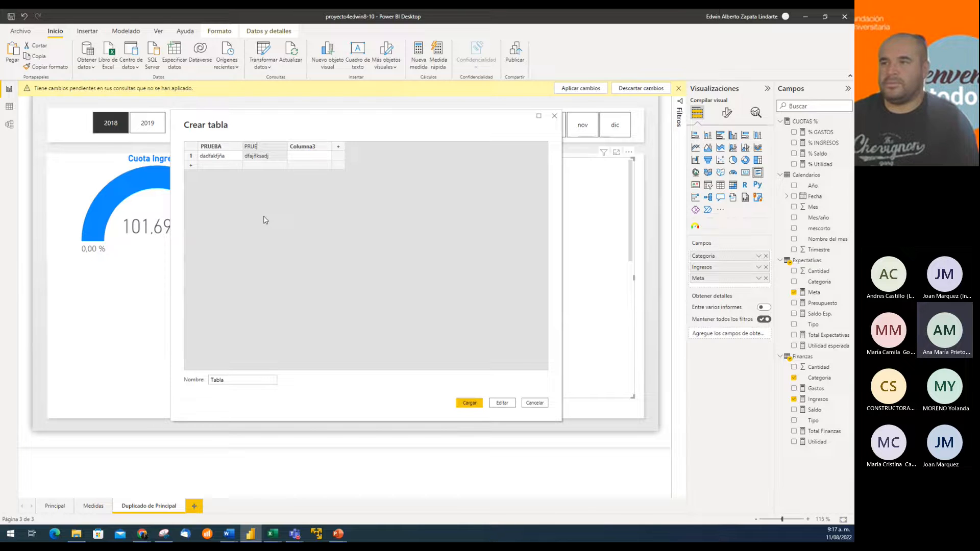
{"action": "key", "text": "Tab"}
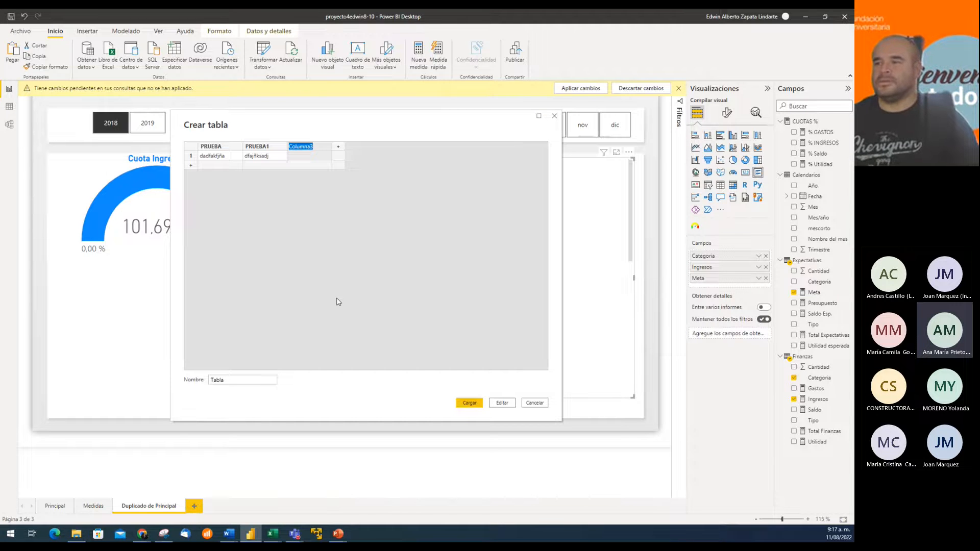
{"action": "left_click", "coordinate": [537, 403]}
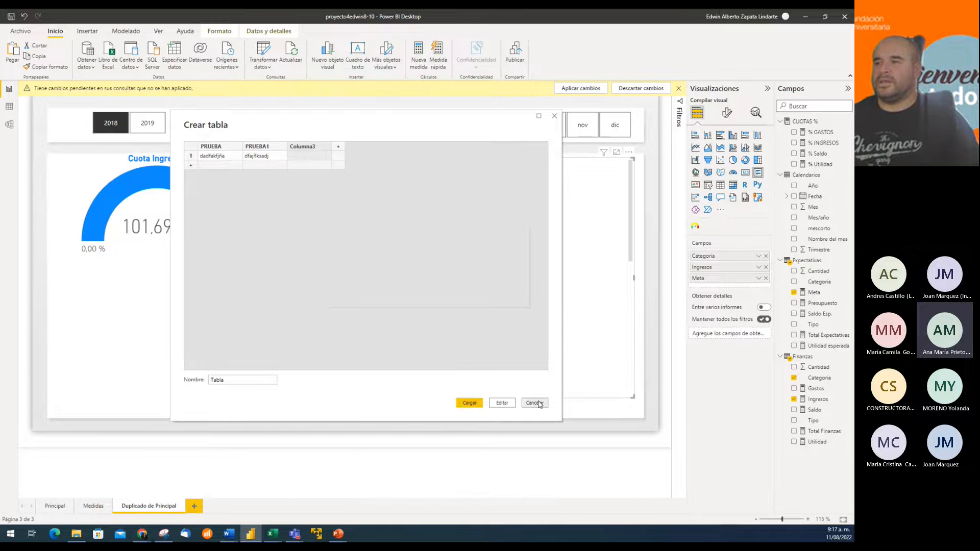
{"action": "left_click", "coordinate": [470, 288]}
Step: In Power BI Desktop, create a table from the copied category data, name it Categoria and load it into the model
{"action": "key", "text": "alt+Tab"}
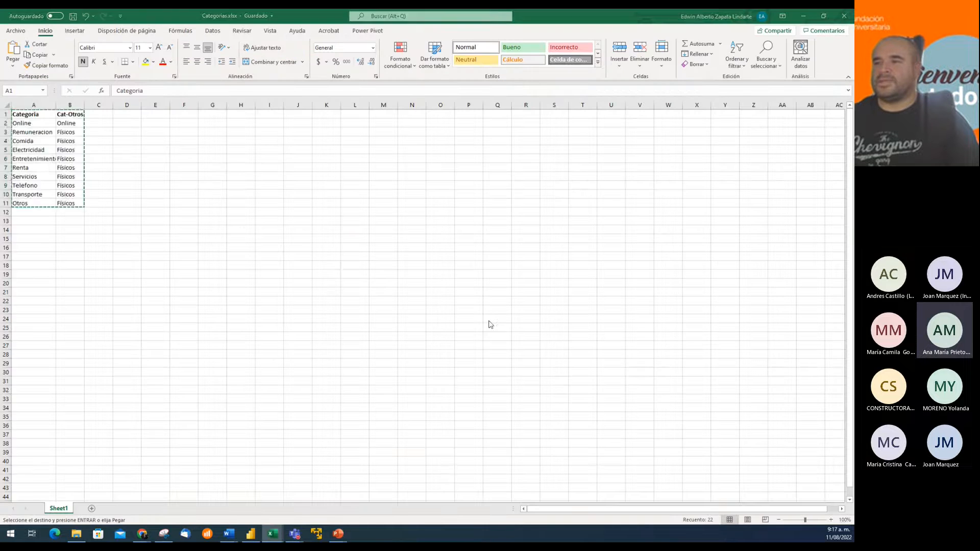
{"action": "left_click", "coordinate": [254, 536]}
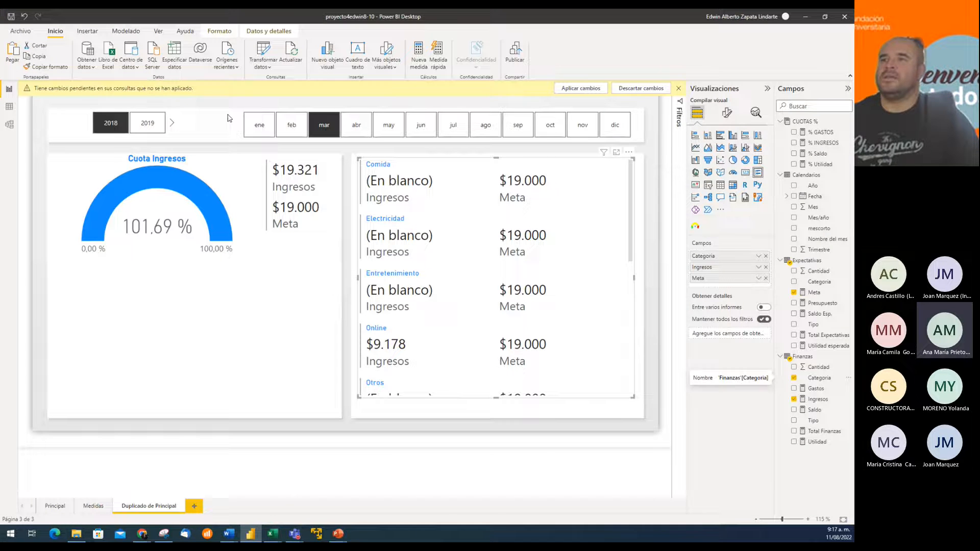
{"action": "left_click", "coordinate": [173, 55]}
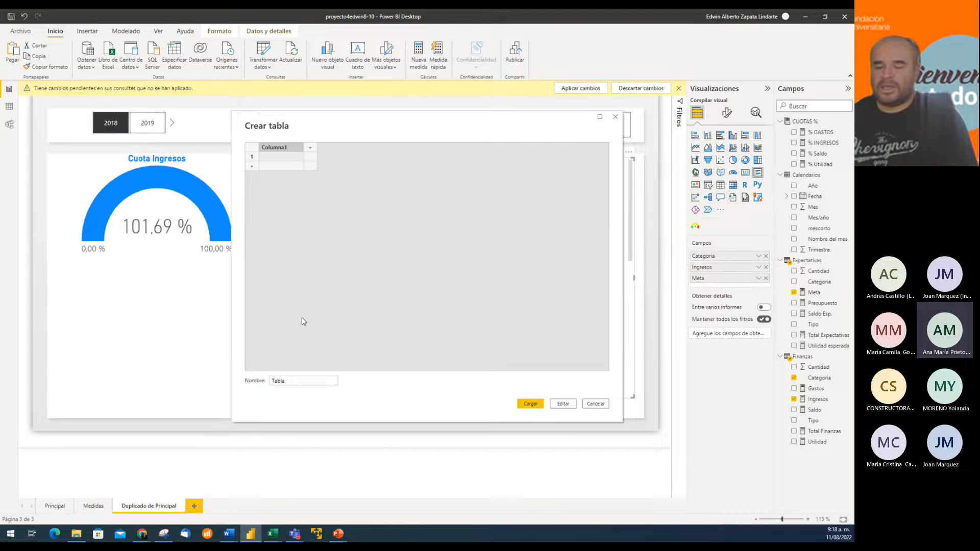
{"action": "key", "text": "ctrl+v"}
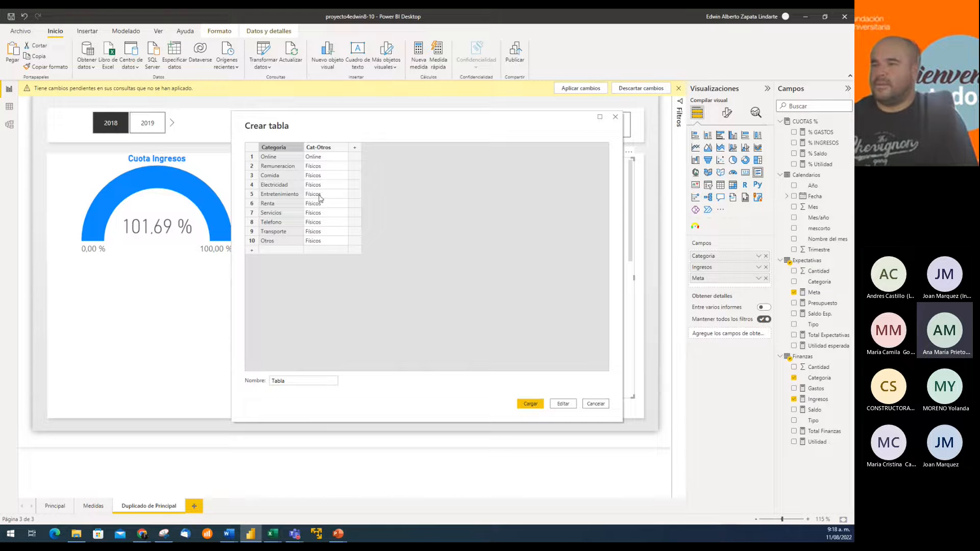
{"action": "left_click", "coordinate": [304, 380]}
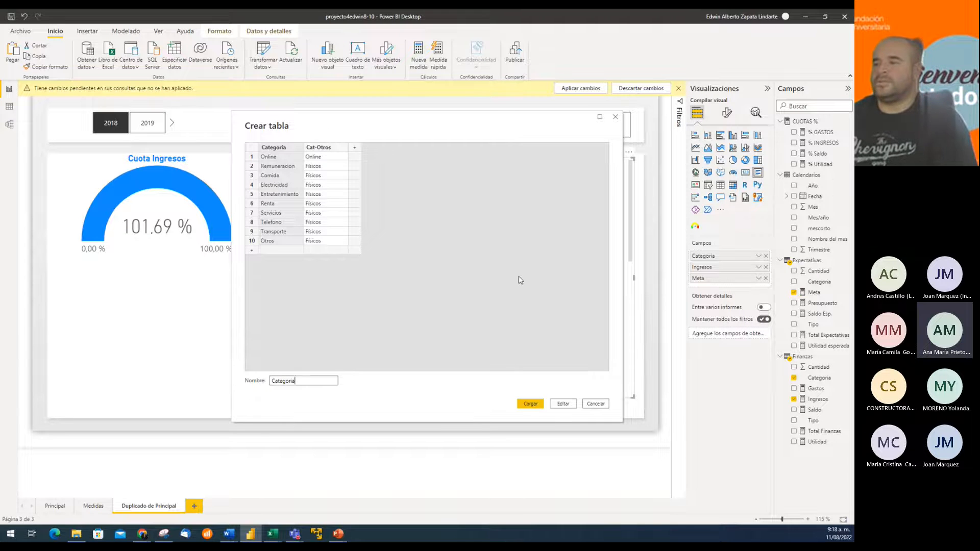
{"action": "left_click", "coordinate": [529, 403]}
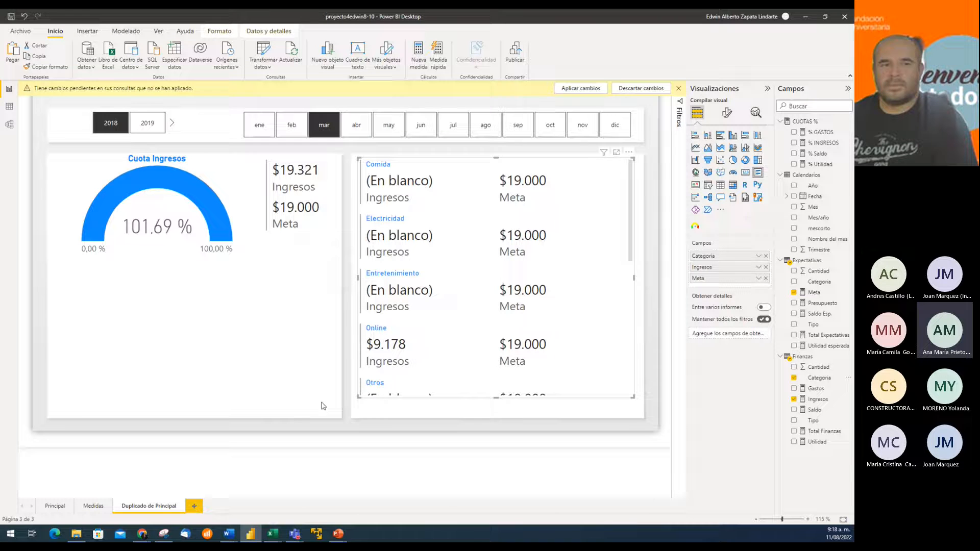
{"action": "key", "text": "alt+Tab"}
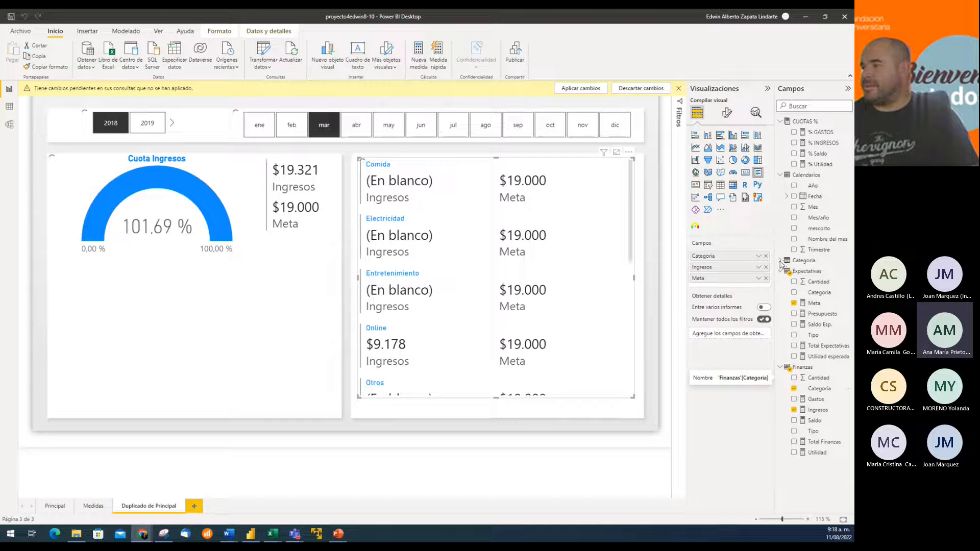
Step: In the model diagram, place the Categoria table below and between Finanzas and Expectativas, and enlarge CUOTAS % to show all its measures
{"action": "left_click", "coordinate": [781, 261]}
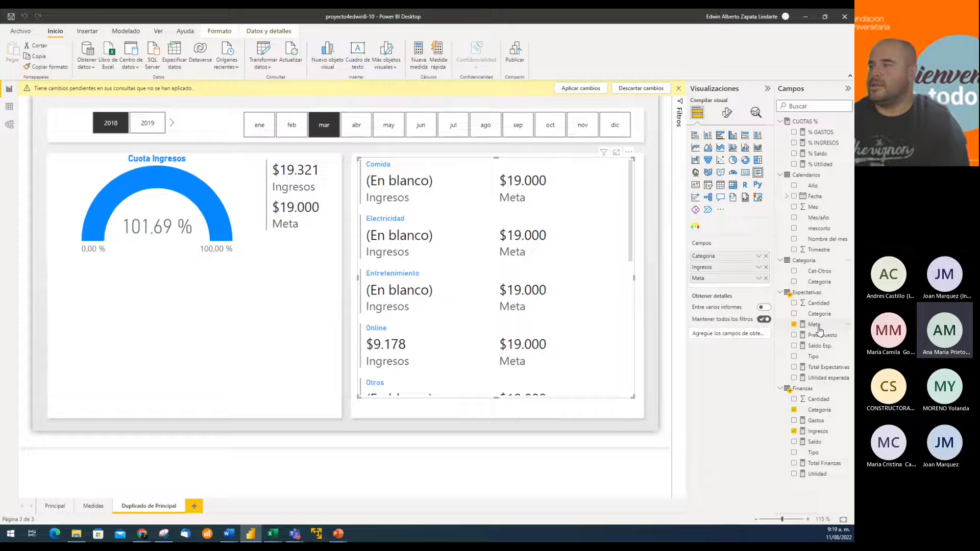
{"action": "left_click", "coordinate": [9, 124]}
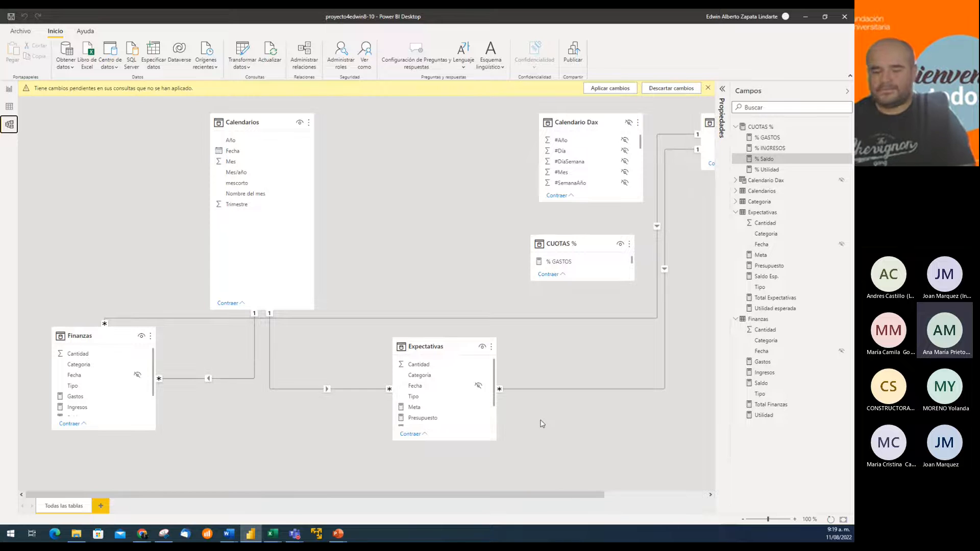
{"action": "scroll", "coordinate": [545, 415], "scroll_direction": "down", "scroll_amount": 1}
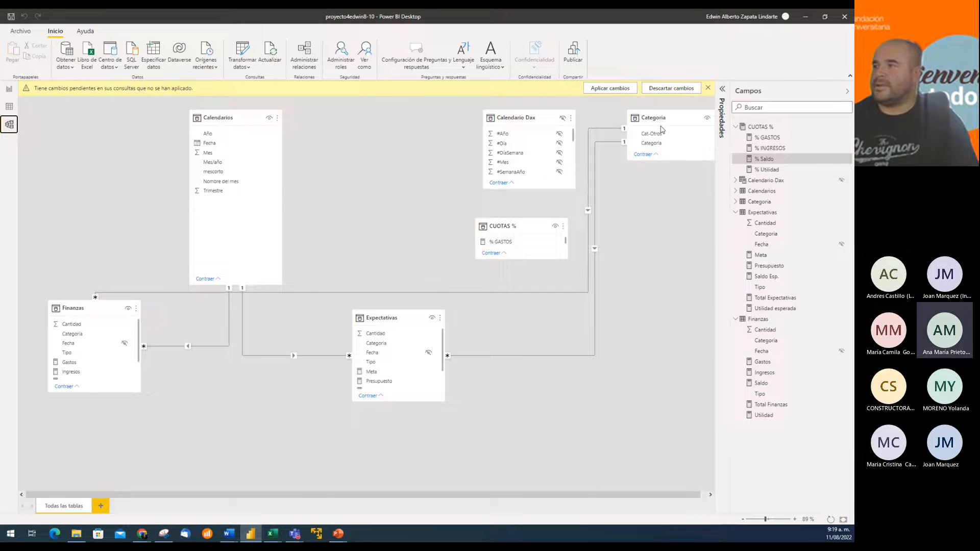
{"action": "left_click_drag", "start_coordinate": [630, 118], "coordinate": [240, 448]}
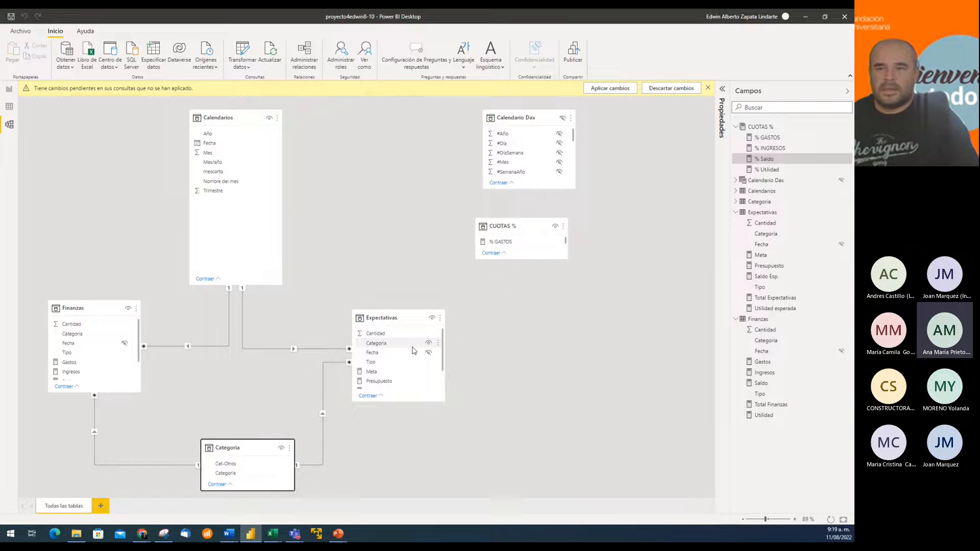
{"action": "left_click", "coordinate": [525, 258]}
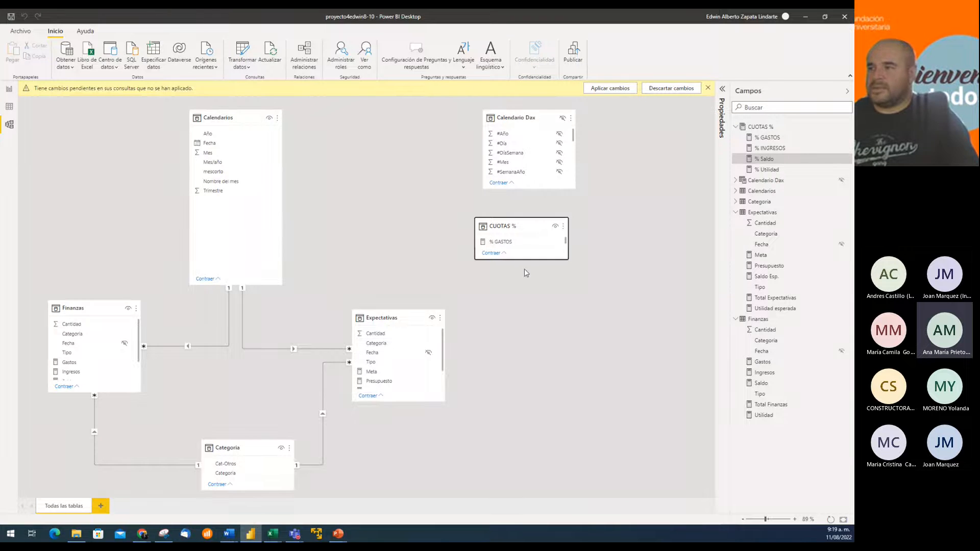
{"action": "left_click_drag", "start_coordinate": [526, 259], "coordinate": [530, 318]}
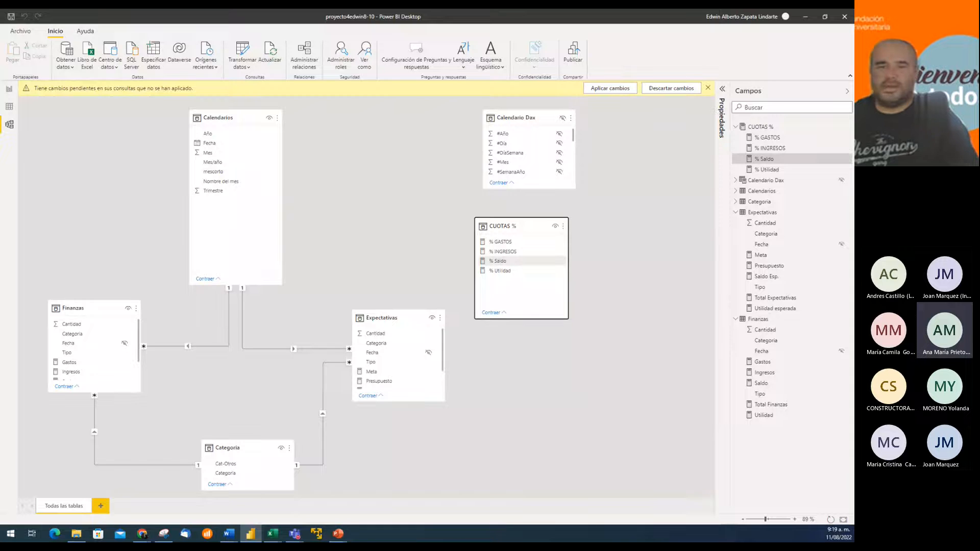
Step: Hide the Categoria, Tipo and Cantidad fields of both Finanzas and Expectativas from the report view, and check their remaining fields
{"action": "left_click", "coordinate": [431, 347]}
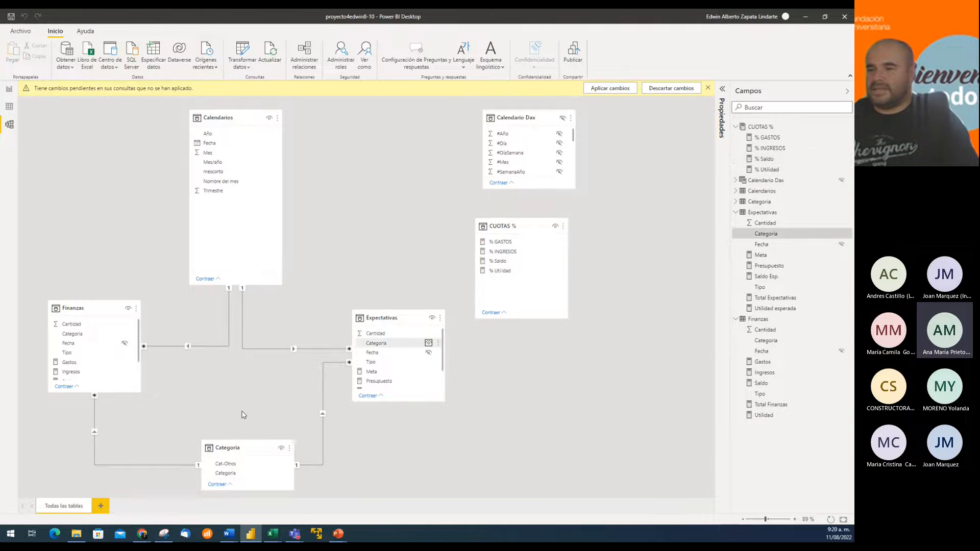
{"action": "left_click", "coordinate": [124, 336]}
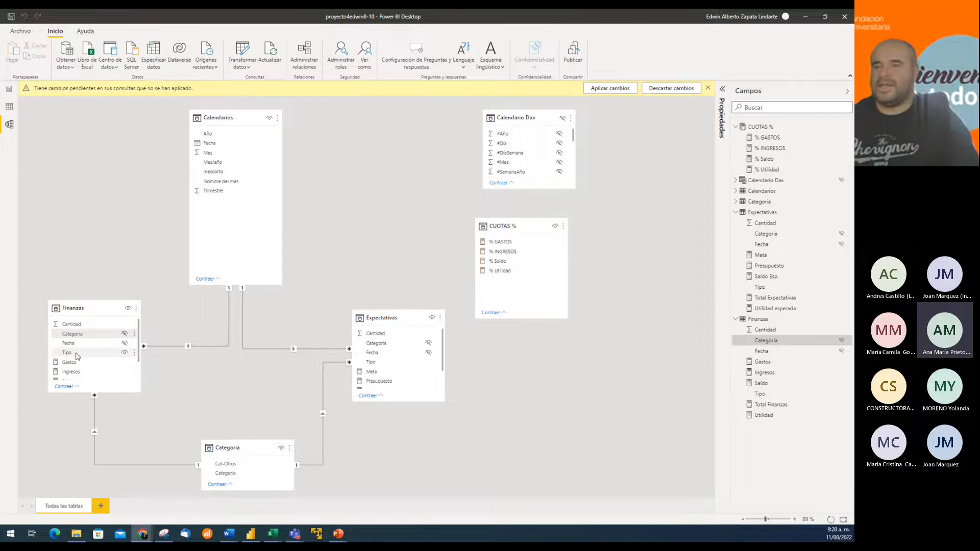
{"action": "left_click", "coordinate": [123, 356]}
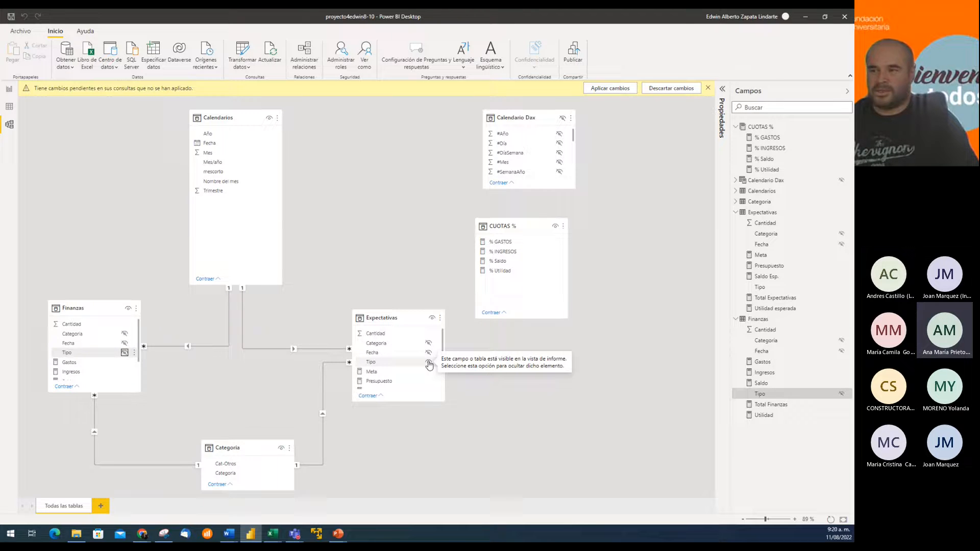
{"action": "left_click", "coordinate": [429, 363]}
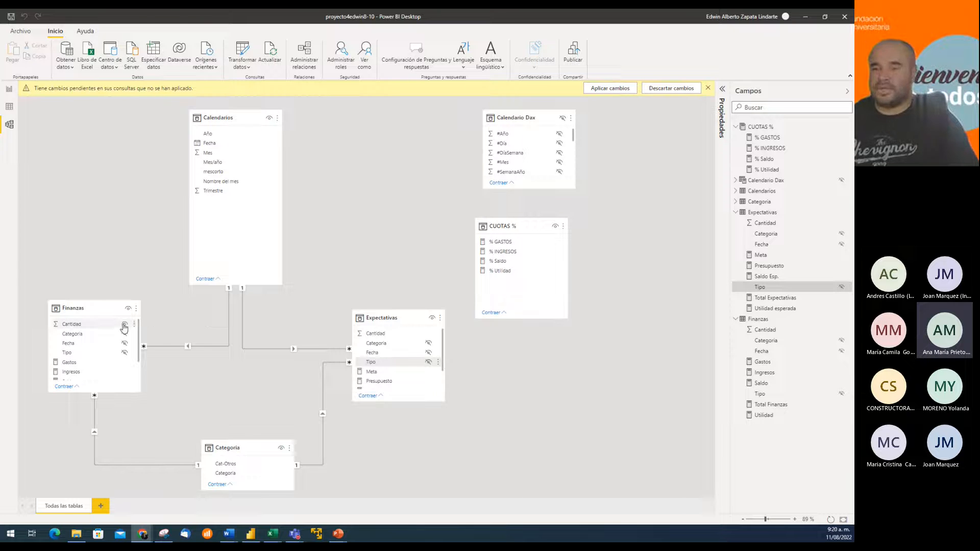
{"action": "left_click", "coordinate": [124, 328]}
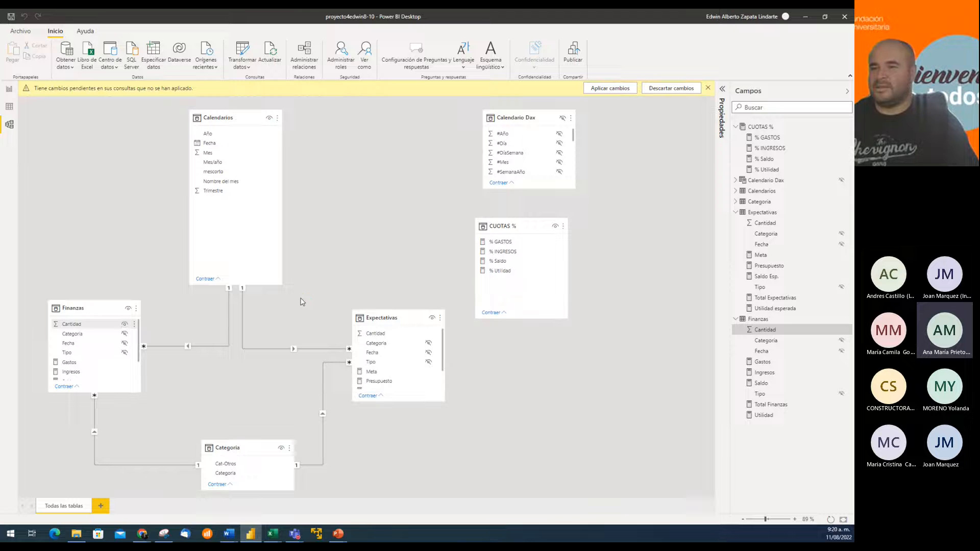
{"action": "left_click", "coordinate": [428, 338]}
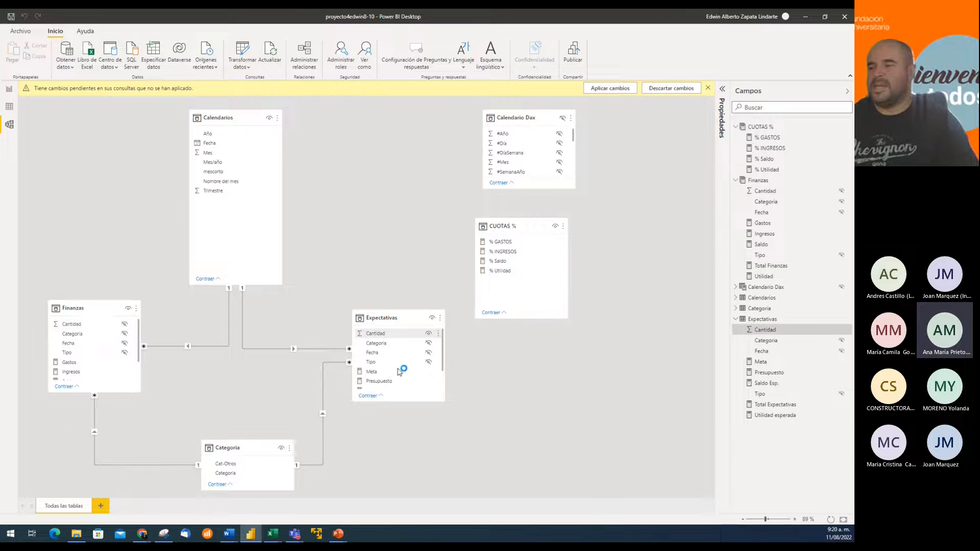
{"action": "scroll", "coordinate": [398, 365], "scroll_direction": "down", "scroll_amount": 2}
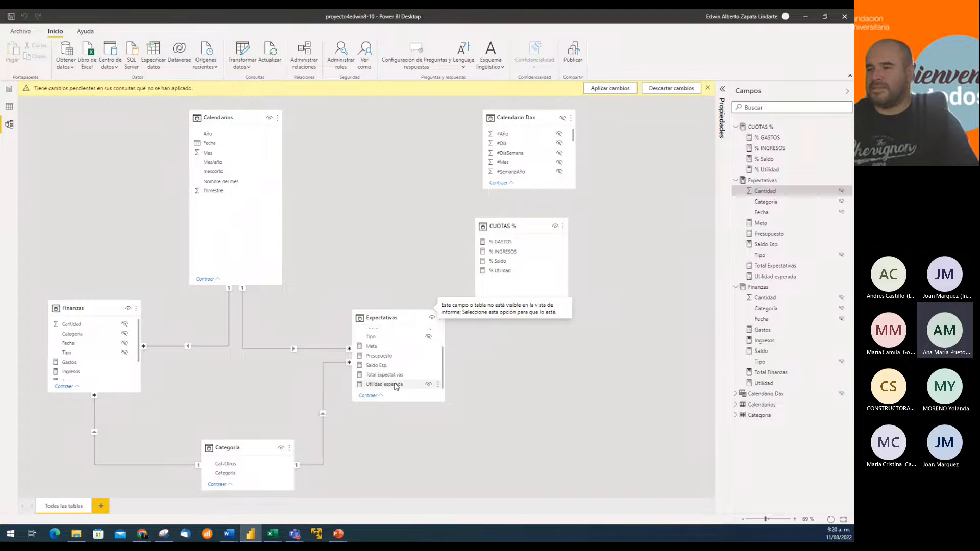
{"action": "scroll", "coordinate": [85, 350], "scroll_direction": "down", "scroll_amount": 2}
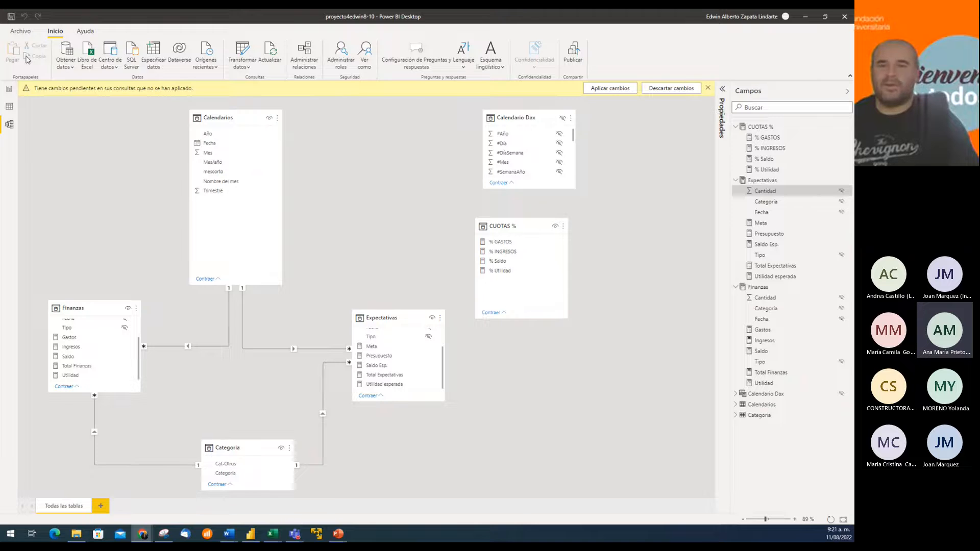
Step: Return to the report, refresh the field list and expand the CUOTAS %, Expectativas, Finanzas, Calendarios and Categoria tables
{"action": "left_click", "coordinate": [9, 92]}
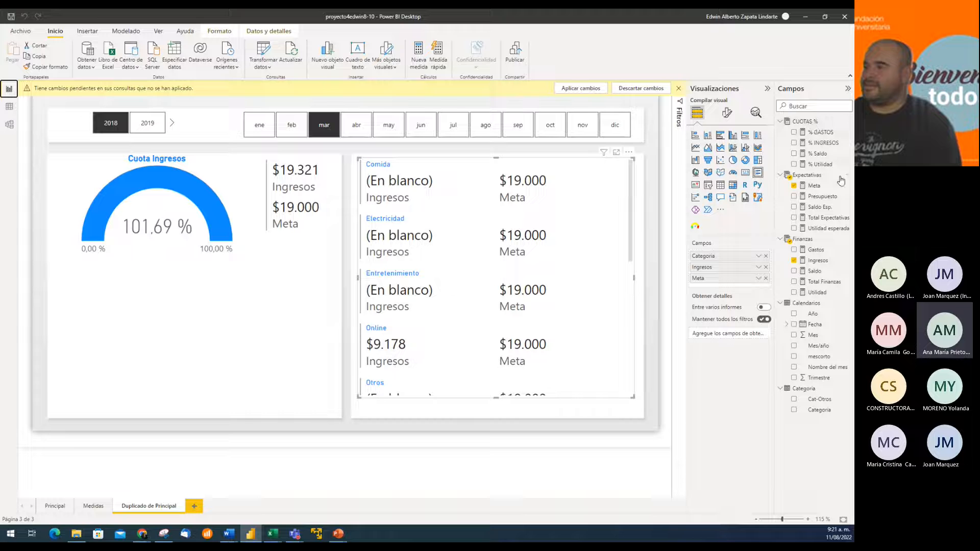
{"action": "left_click", "coordinate": [847, 90]}
{"action": "left_click", "coordinate": [848, 89]}
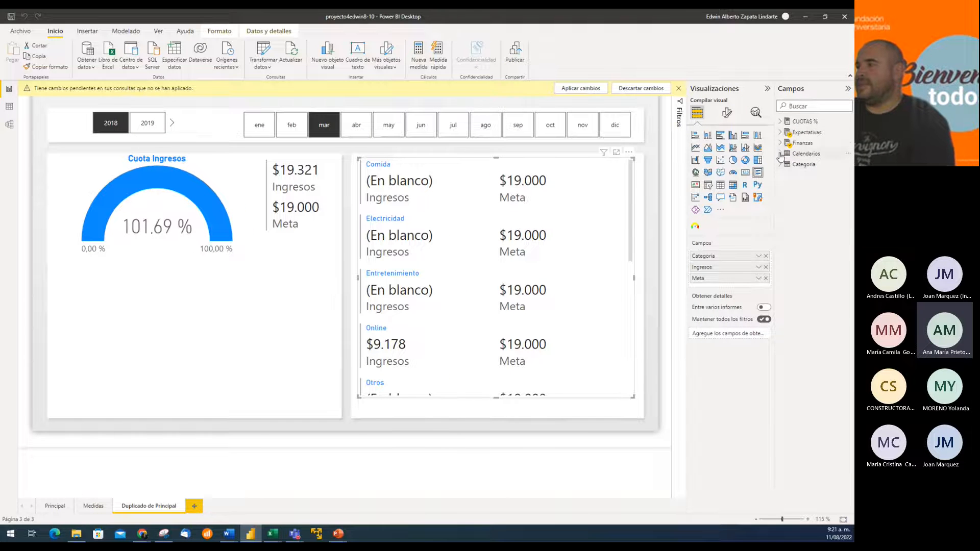
{"action": "left_click", "coordinate": [780, 122]}
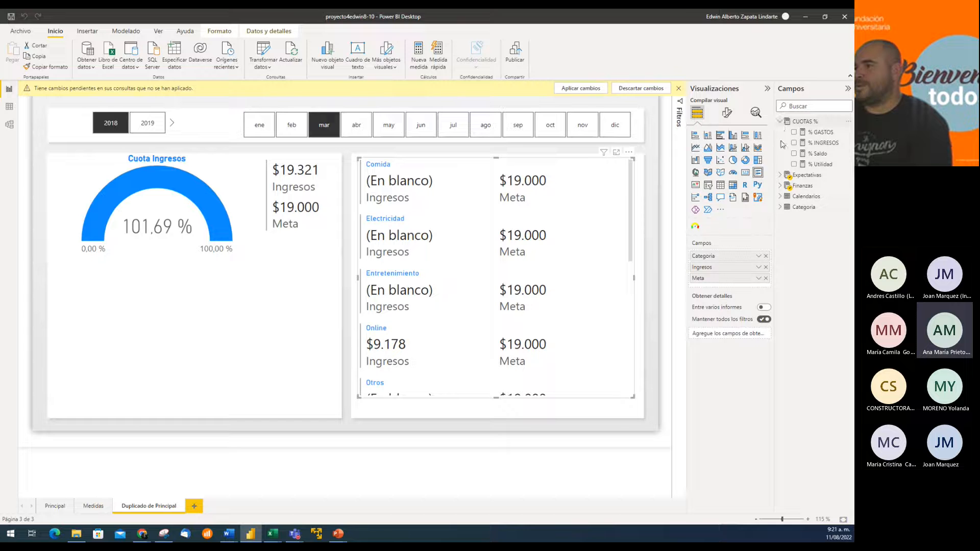
{"action": "left_click", "coordinate": [780, 175]}
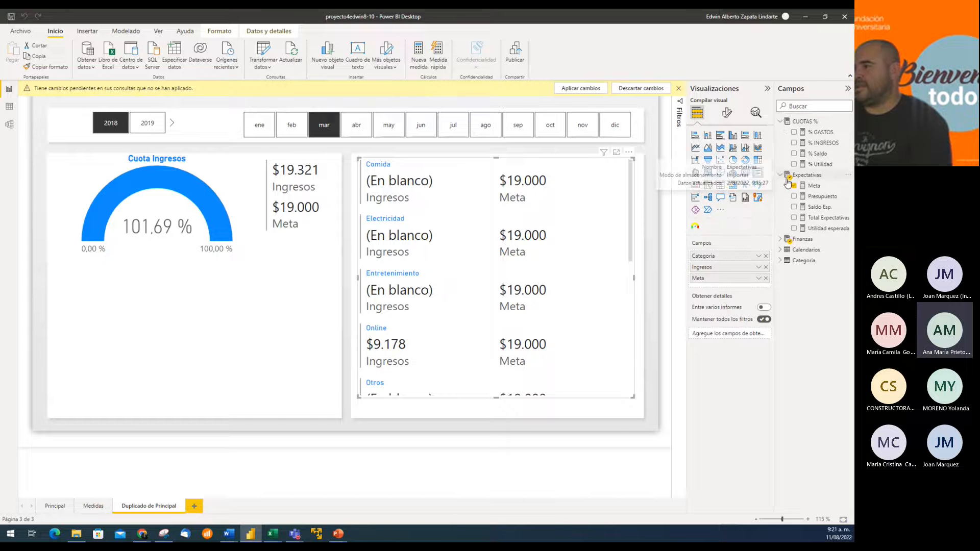
{"action": "left_click", "coordinate": [780, 239]}
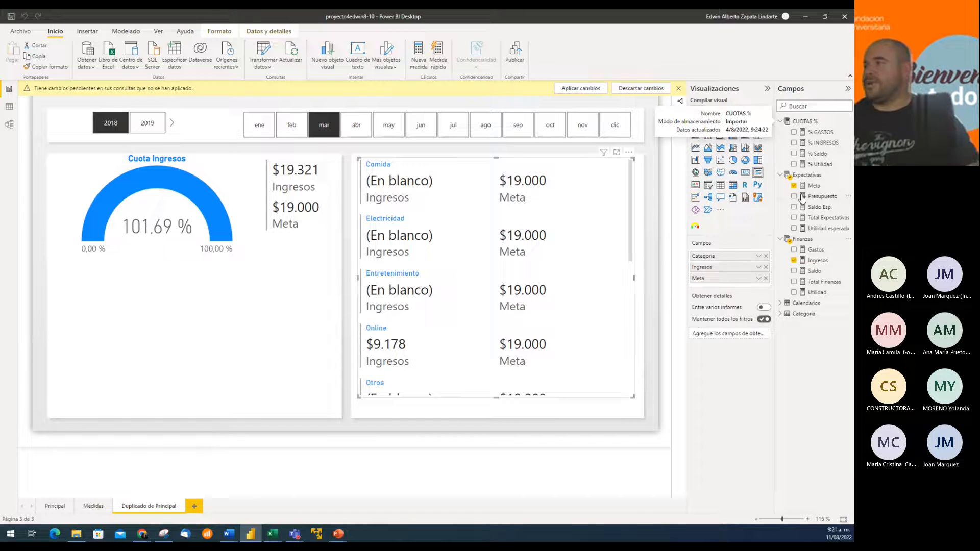
{"action": "left_click", "coordinate": [781, 303]}
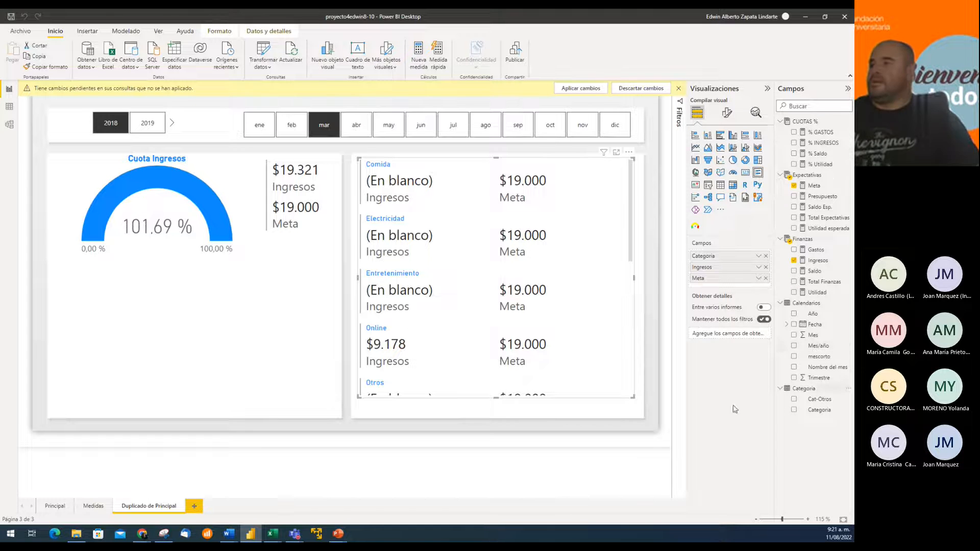
Step: Replace the Categoria field in the multi-row card with Cat-Otros from the Categoria table, keeping Ingresos and Meta
{"action": "left_click", "coordinate": [593, 181]}
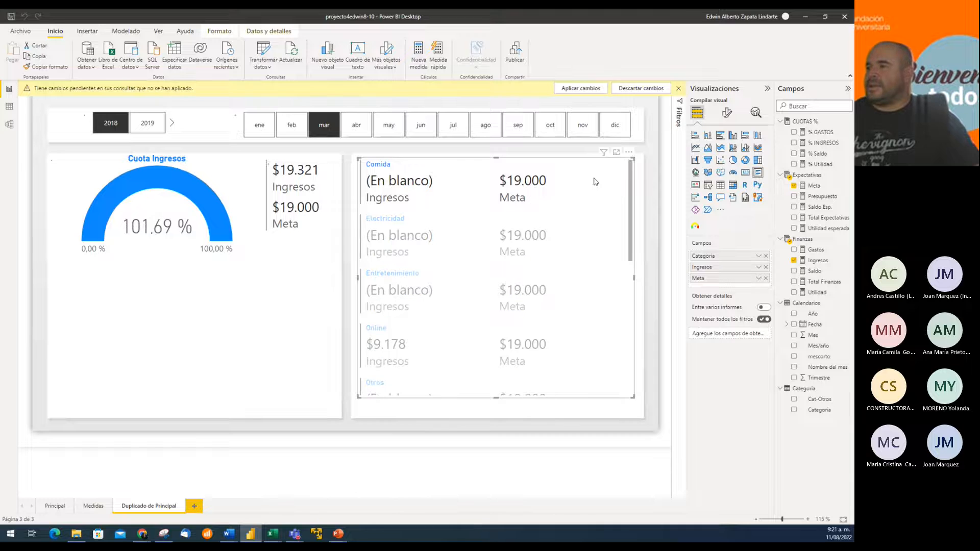
{"action": "left_click", "coordinate": [765, 256]}
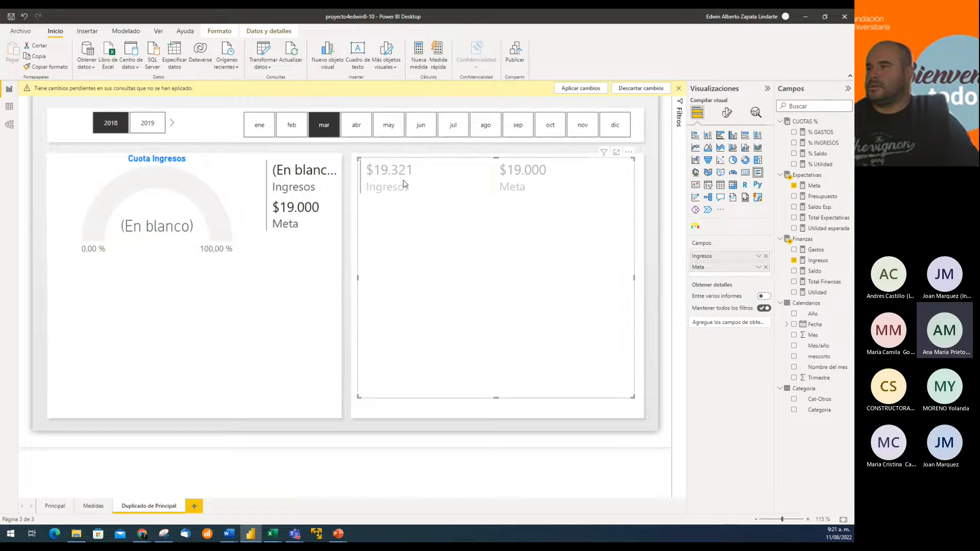
{"action": "mouse_move", "coordinate": [603, 154]}
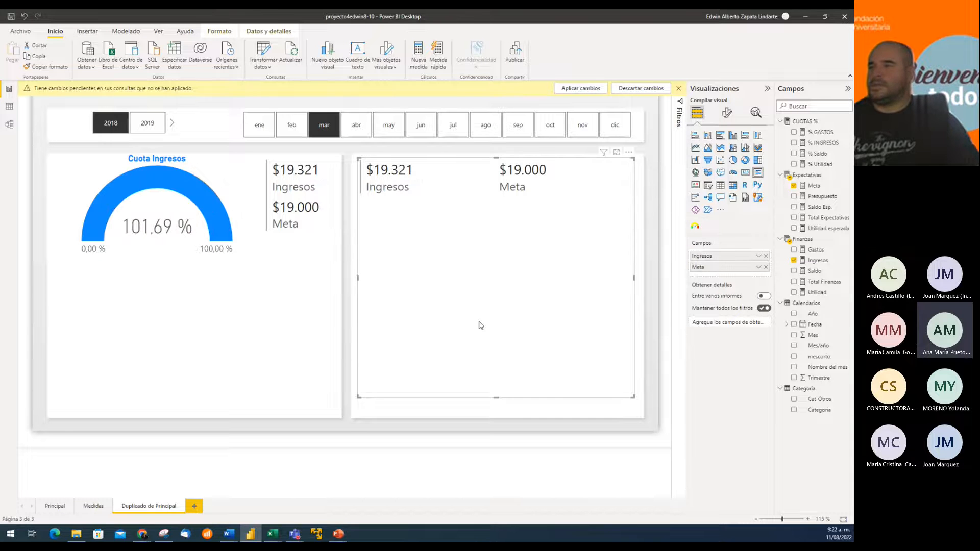
{"action": "left_click", "coordinate": [142, 534]}
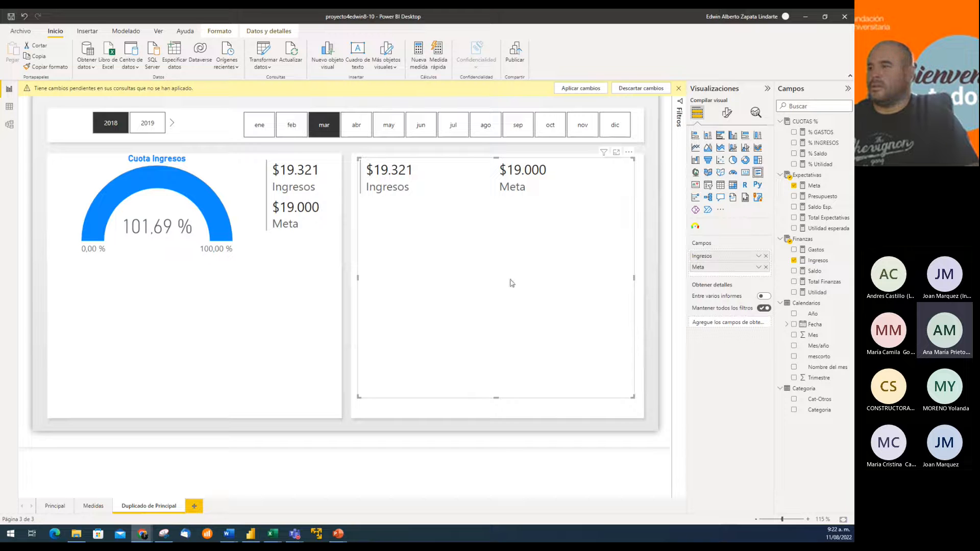
{"action": "left_click_drag", "start_coordinate": [819, 402], "coordinate": [733, 254]}
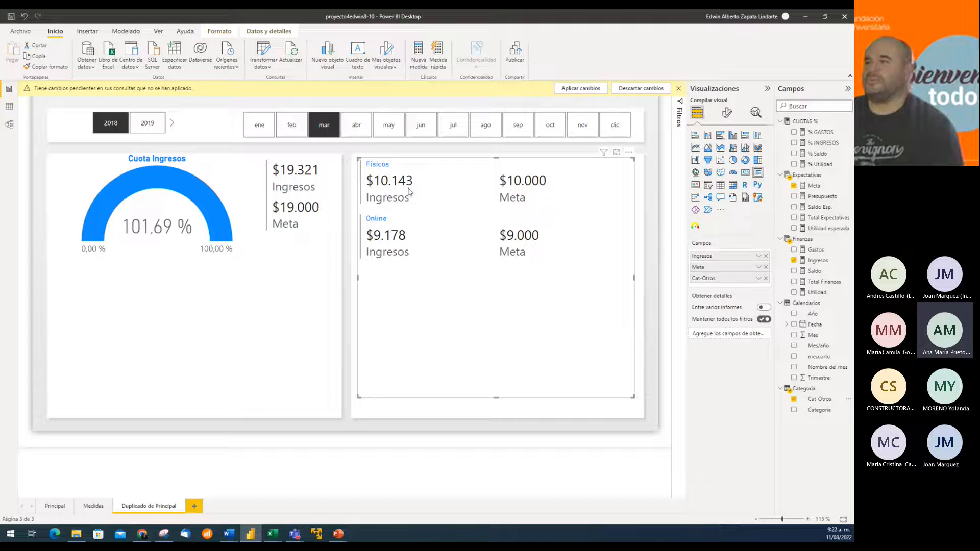
{"action": "left_click", "coordinate": [324, 124]}
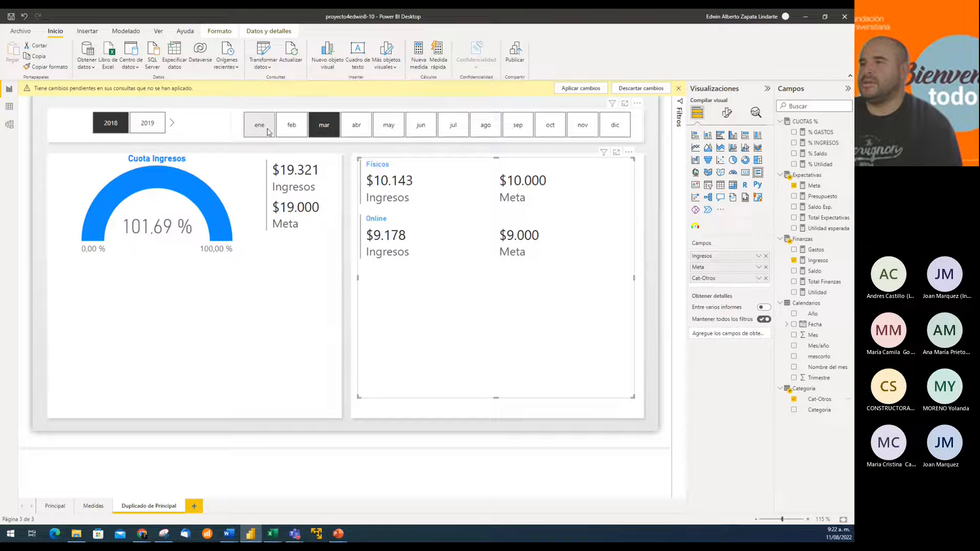
Step: Filter the report page by ene, compare it with feb, and return the month slicer to ene
{"action": "left_click", "coordinate": [273, 137]}
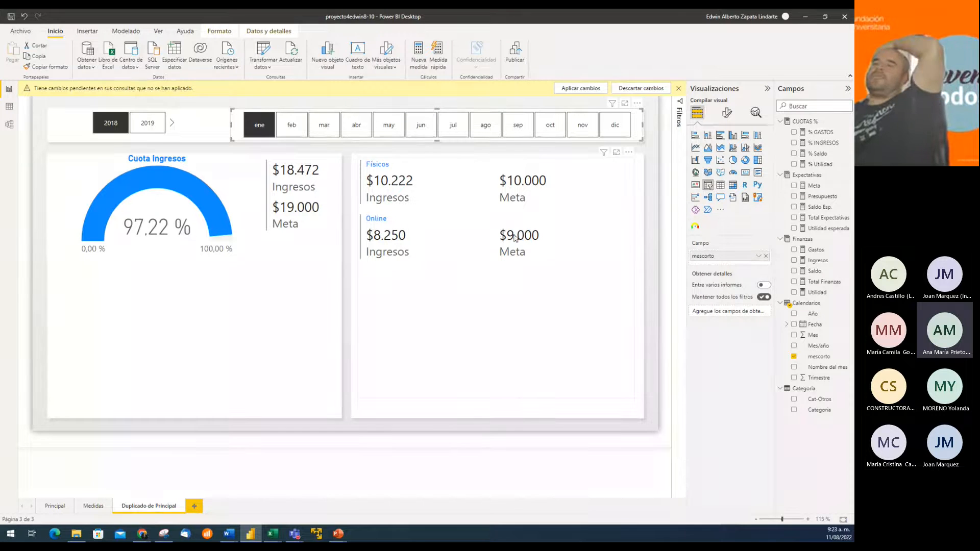
{"action": "left_click", "coordinate": [299, 129]}
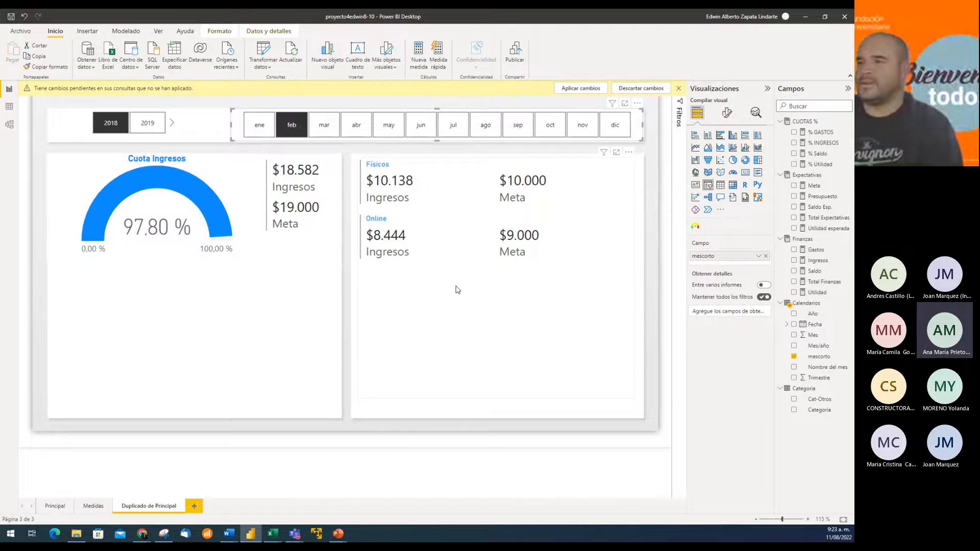
{"action": "left_click", "coordinate": [264, 130]}
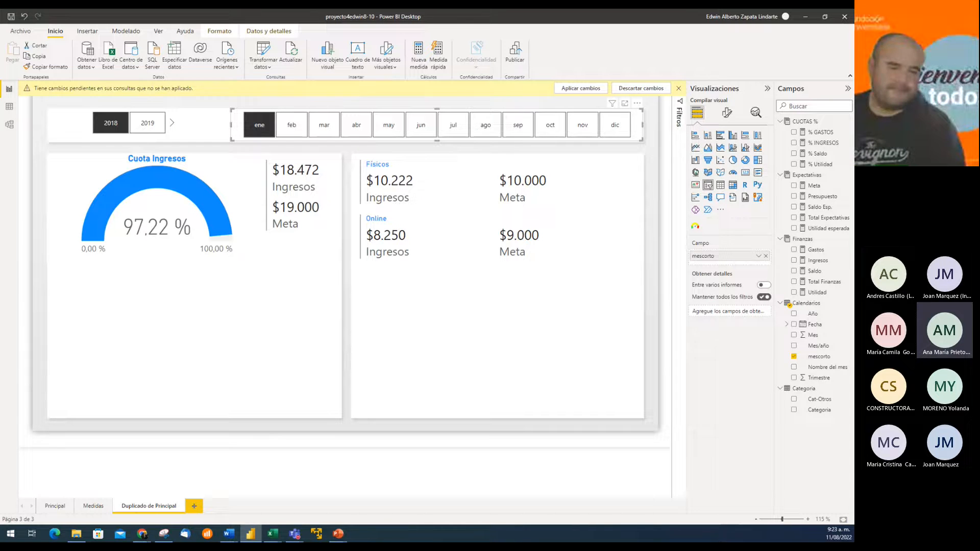
{"action": "key", "text": "alt+Tab"}
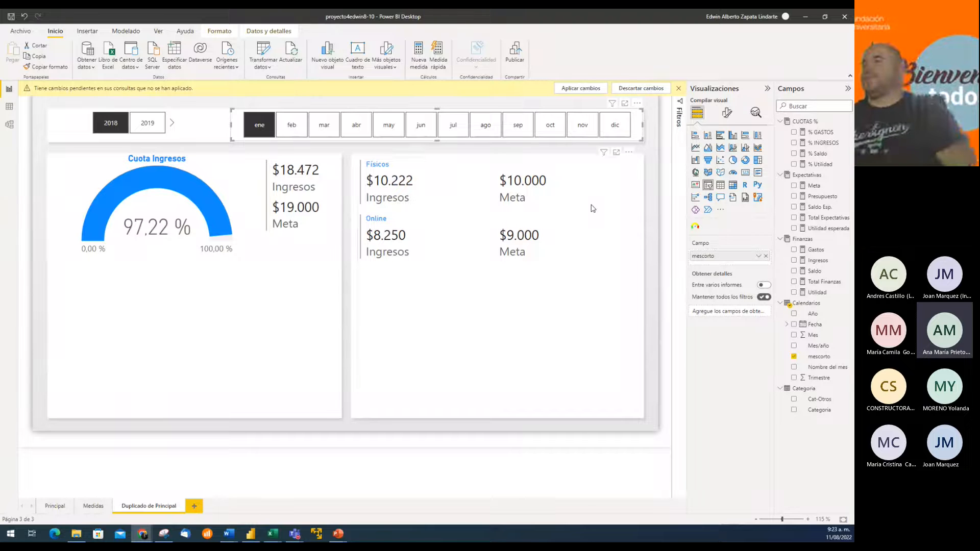
Step: Add the % INGRESOS measure as the first field of the Físicos/Online multi-row card and shorten the card to fit its rows
{"action": "left_click", "coordinate": [487, 266]}
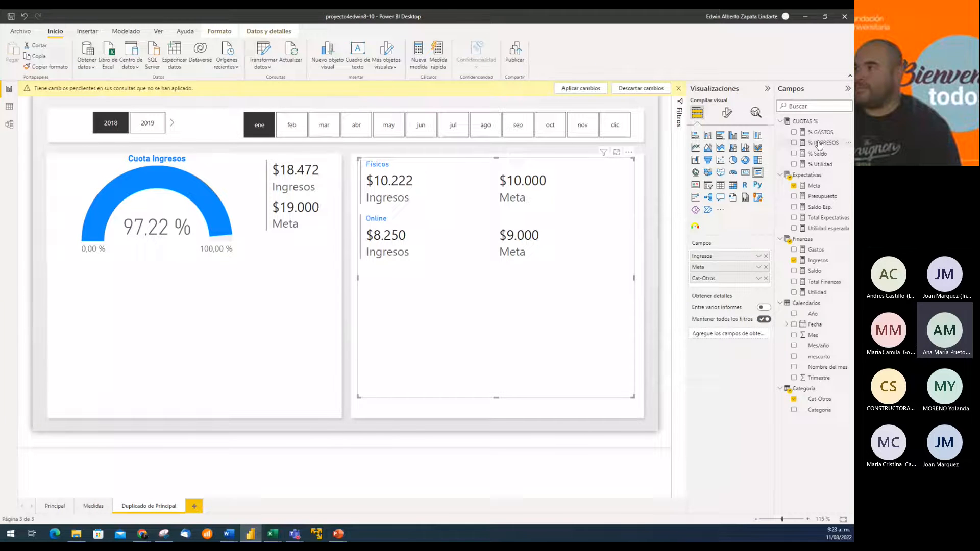
{"action": "left_click_drag", "start_coordinate": [819, 145], "coordinate": [740, 252]}
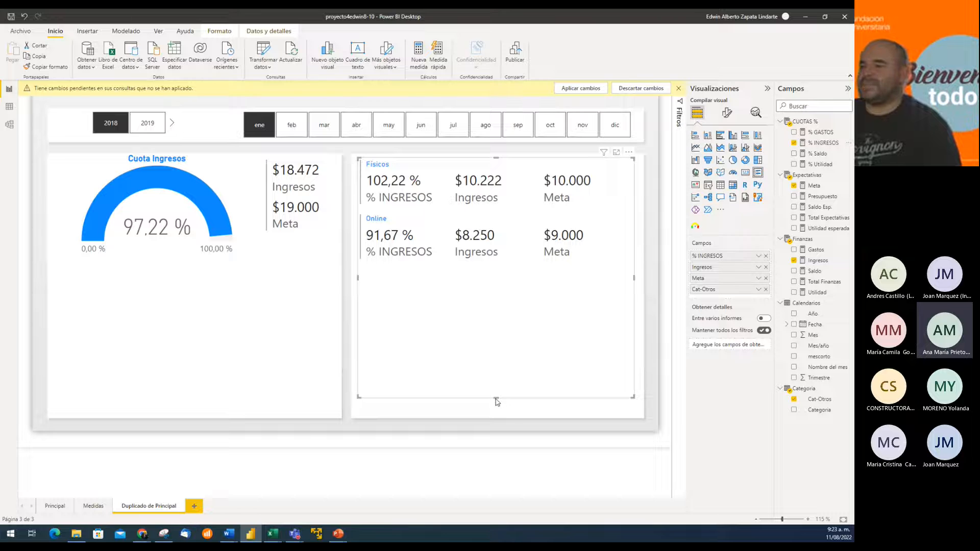
{"action": "left_click_drag", "start_coordinate": [496, 396], "coordinate": [497, 282]}
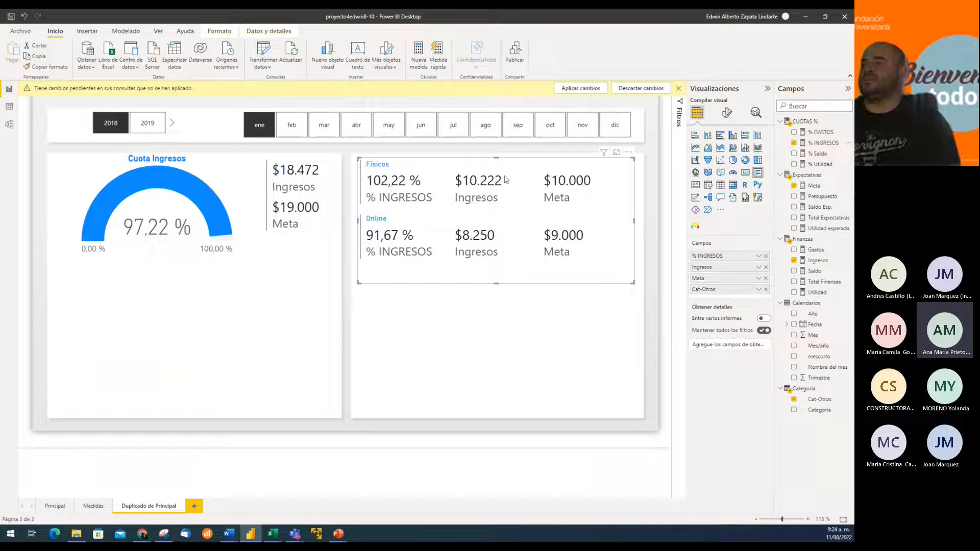
{"action": "left_click", "coordinate": [259, 124]}
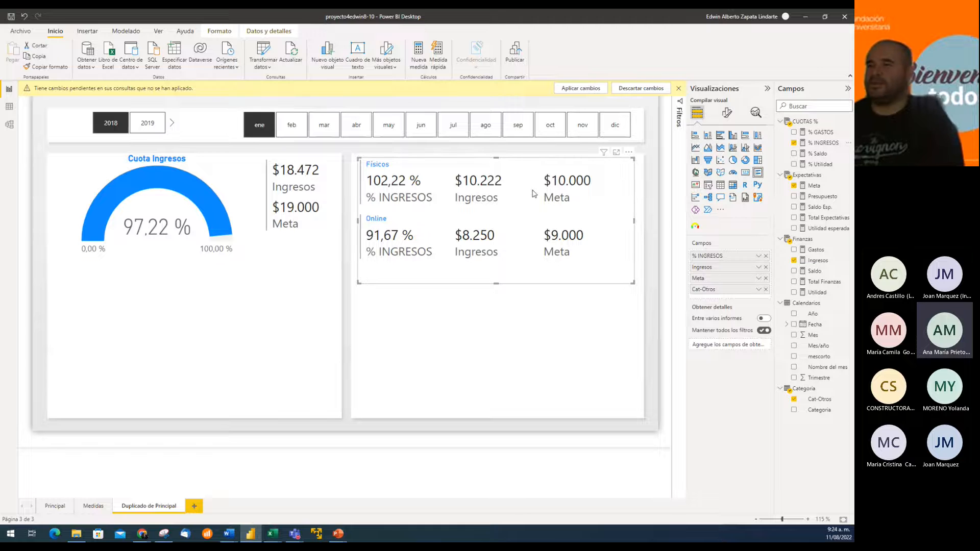
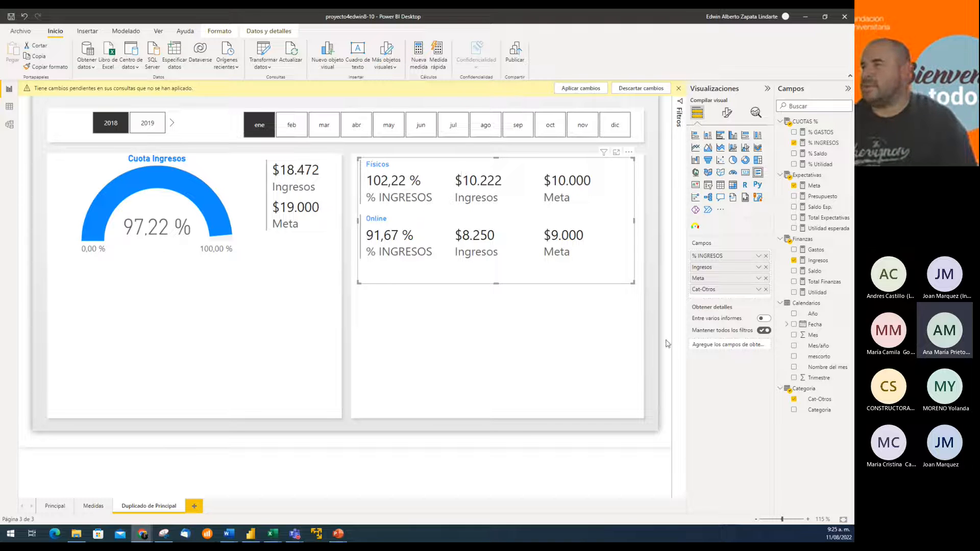
Step: Turn on the multi-row card's title and set its text to "Cuota Ingresos por Categoría"
{"action": "left_click", "coordinate": [727, 117]}
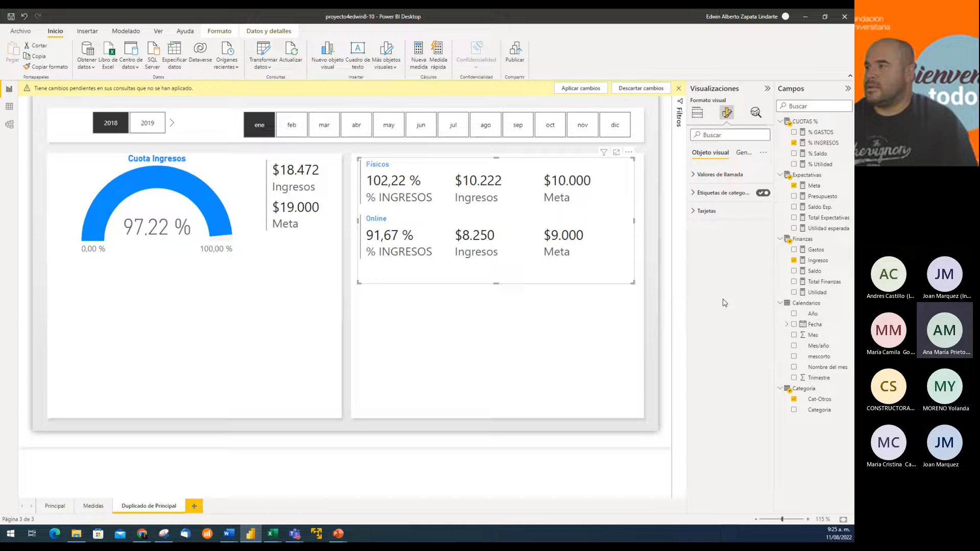
{"action": "left_click", "coordinate": [741, 152]}
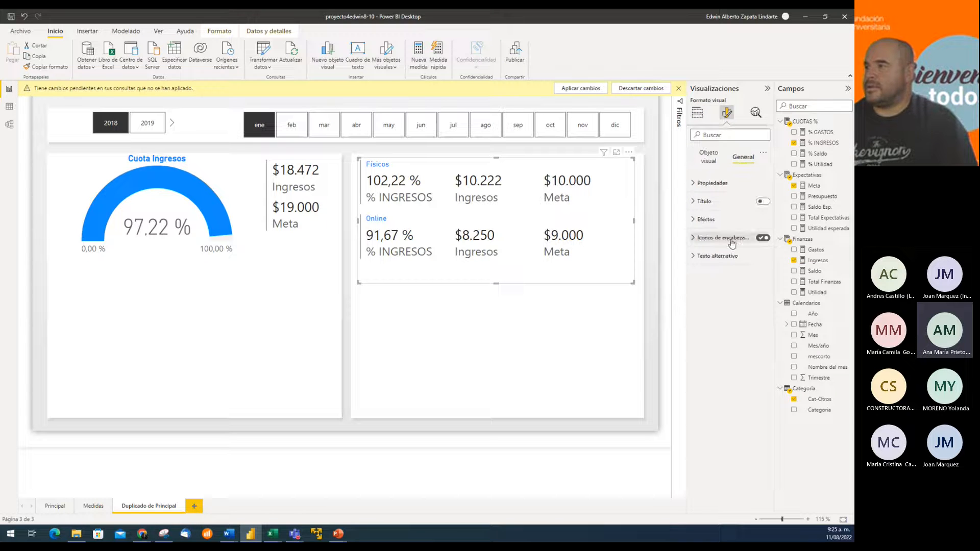
{"action": "left_click", "coordinate": [763, 201]}
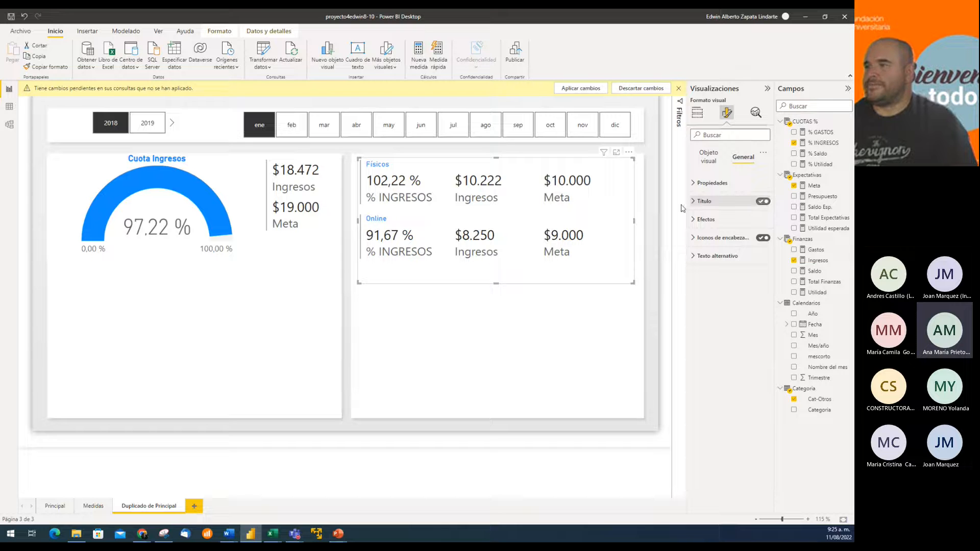
{"action": "left_click", "coordinate": [693, 202]}
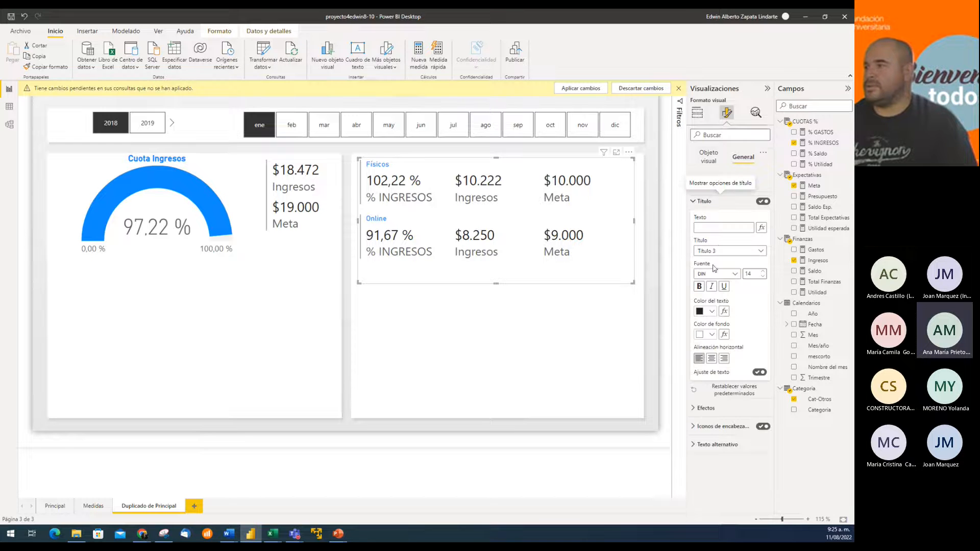
{"action": "left_click", "coordinate": [715, 226]}
{"action": "type", "text": "Cuo"}
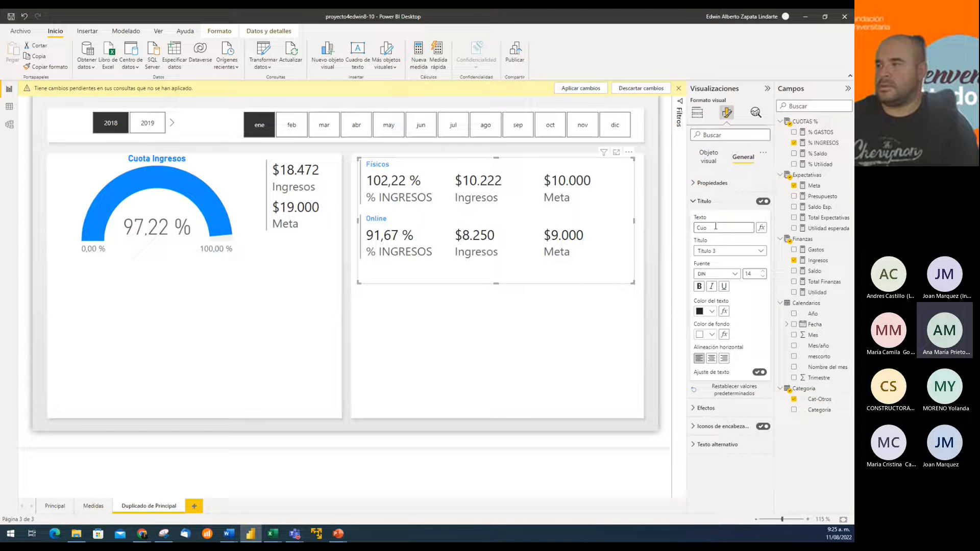
{"action": "type", "text": "ta Ingresos"}
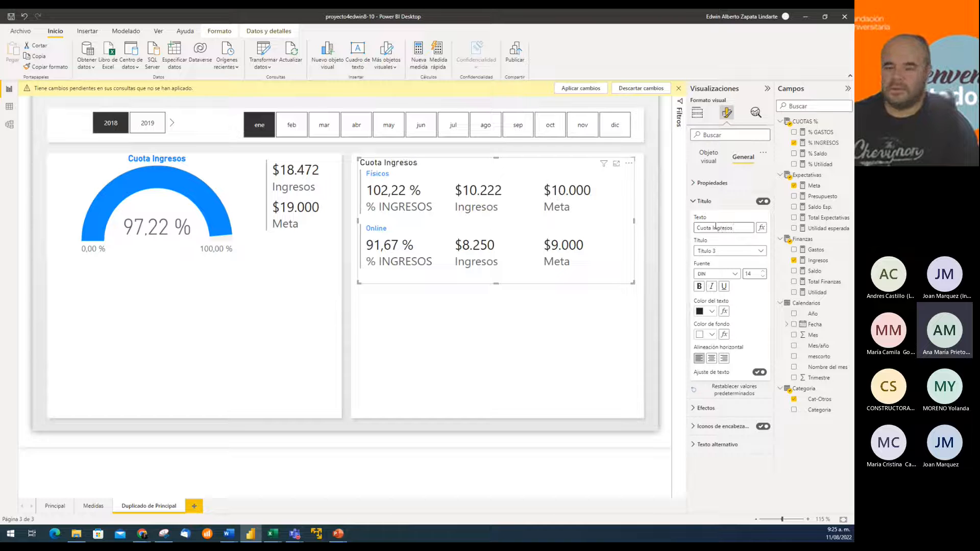
{"action": "type", "text": " por Categoría"}
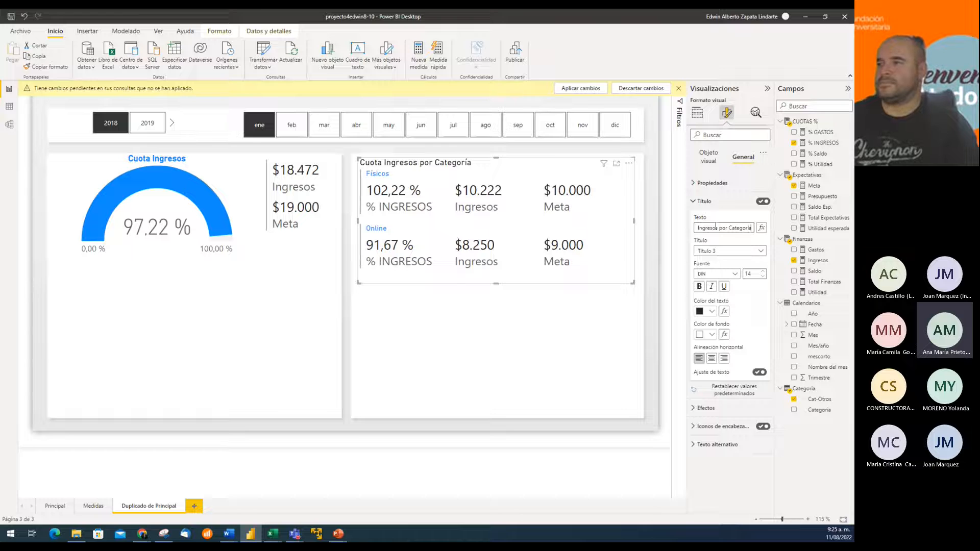
Step: Centre the multi-row card's title and make it bold
{"action": "left_click", "coordinate": [710, 360]}
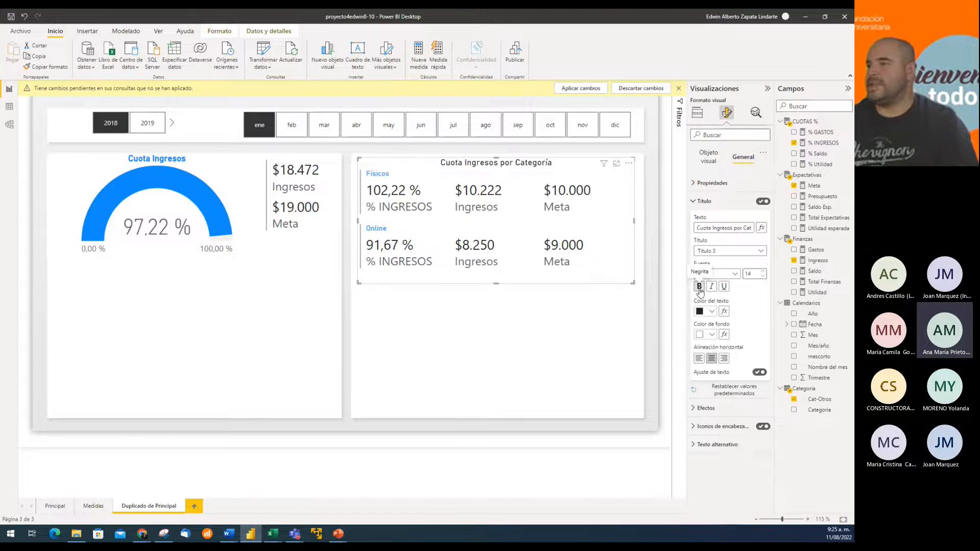
{"action": "left_click", "coordinate": [699, 287]}
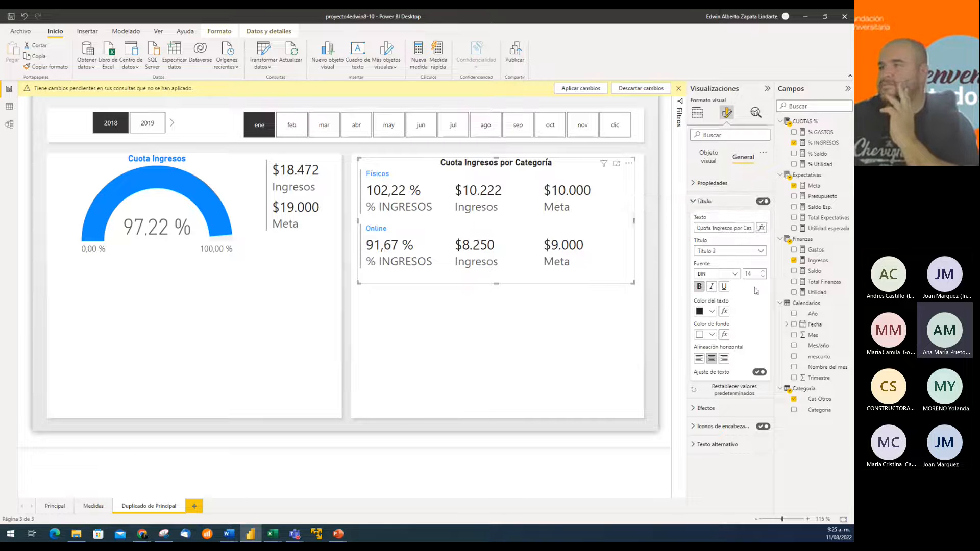
{"action": "left_click", "coordinate": [692, 203]}
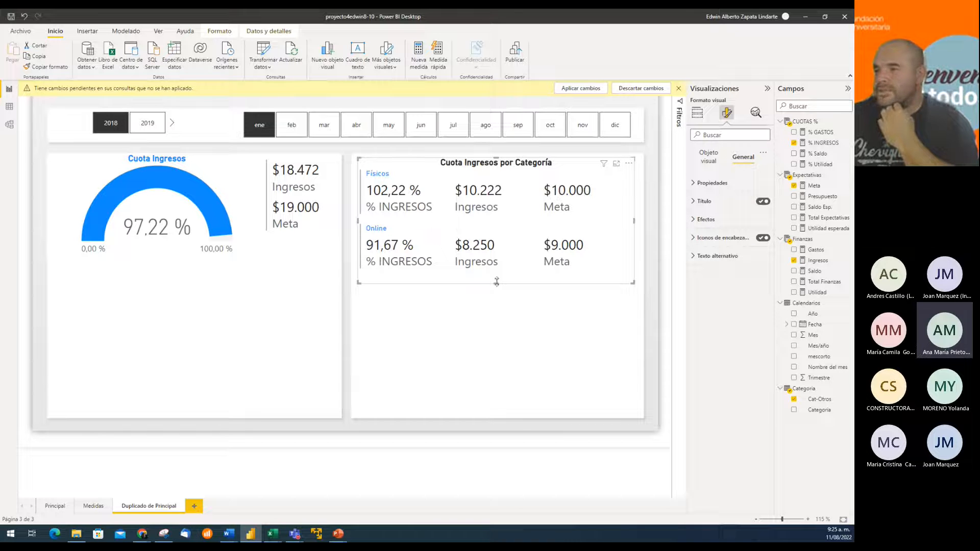
Step: Reduce the multi-row card's height slightly and check how its rows scroll
{"action": "left_click_drag", "start_coordinate": [497, 281], "coordinate": [496, 278]}
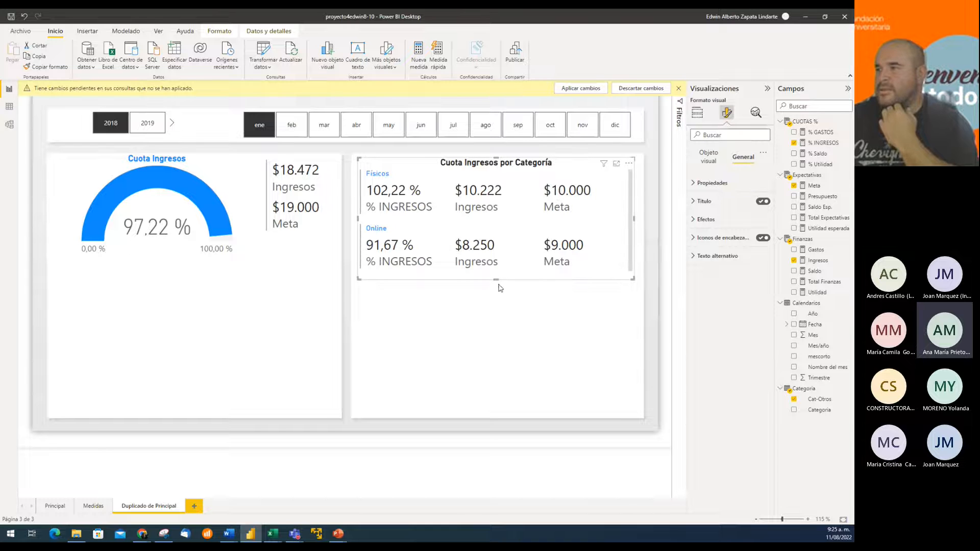
{"action": "left_click", "coordinate": [493, 311]}
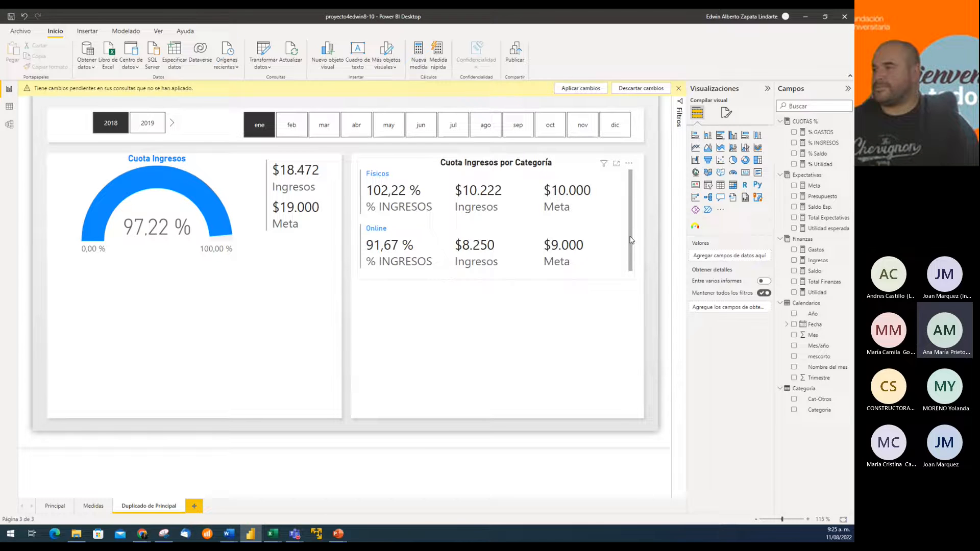
{"action": "left_click_drag", "start_coordinate": [631, 240], "coordinate": [632, 206]}
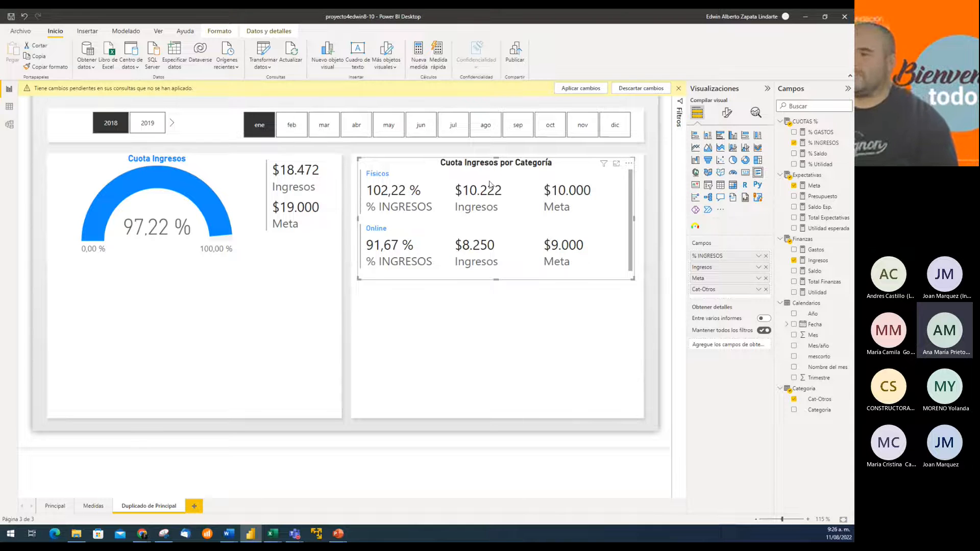
Step: Rename the page "Duplicado de Principal" as "Cuota Ingresos"
{"action": "double_click", "coordinate": [144, 506]}
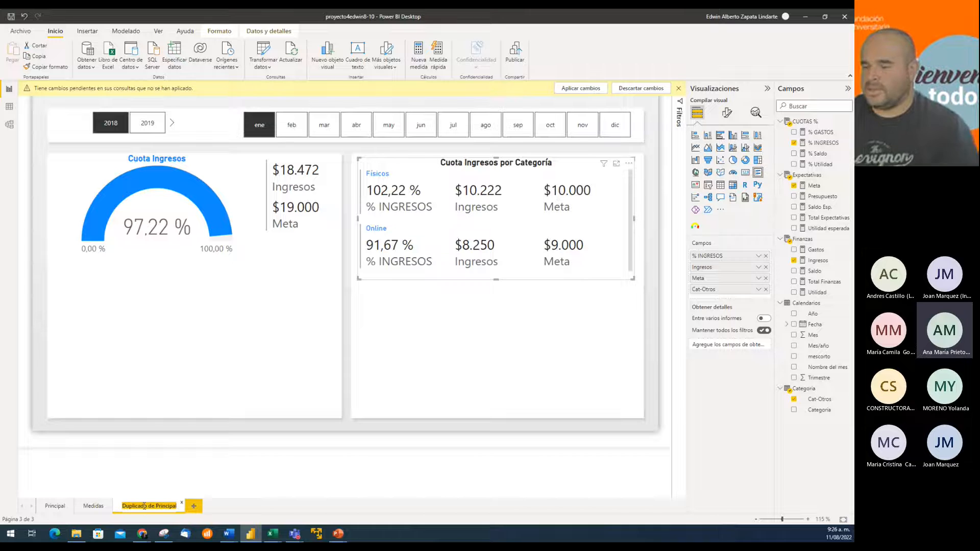
{"action": "type", "text": "Cuota"}
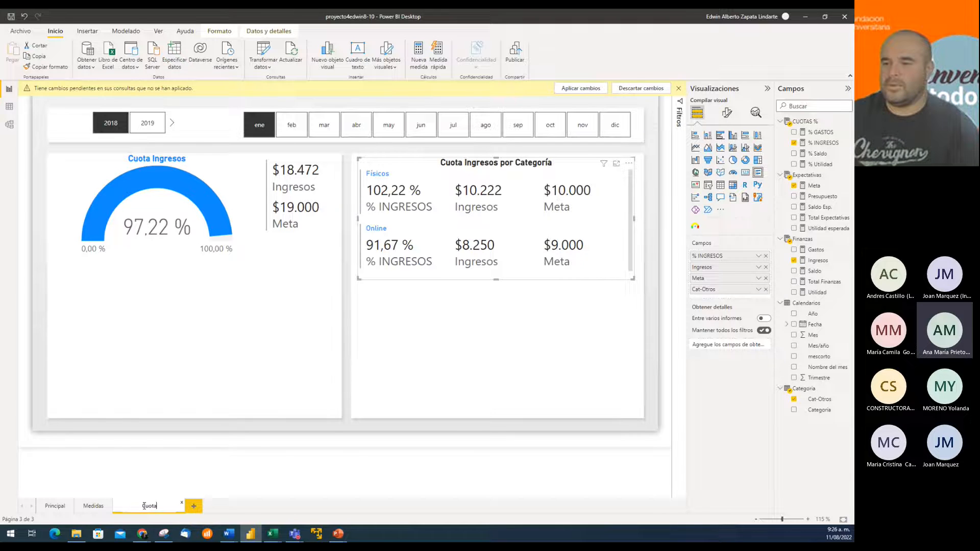
{"action": "type", "text": " Ingresos"}
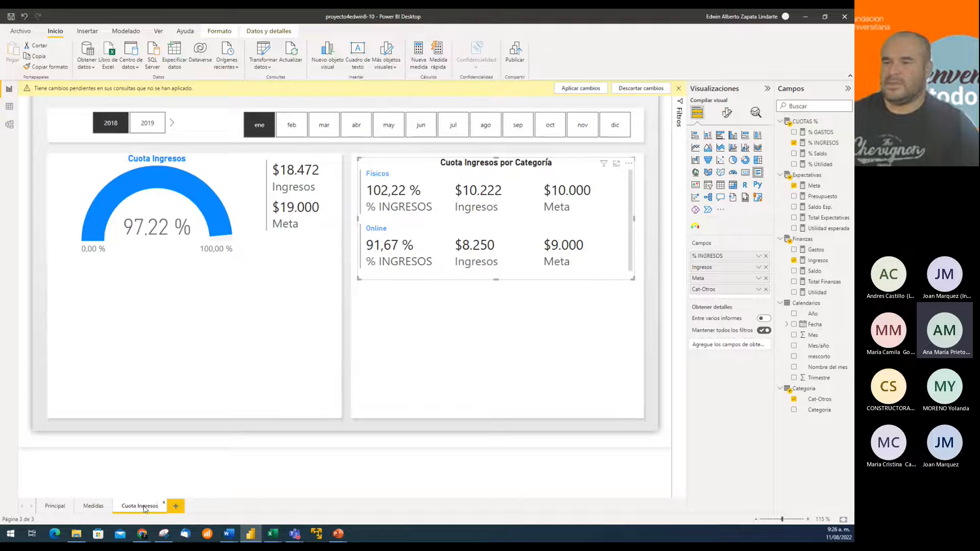
{"action": "key", "text": "Return"}
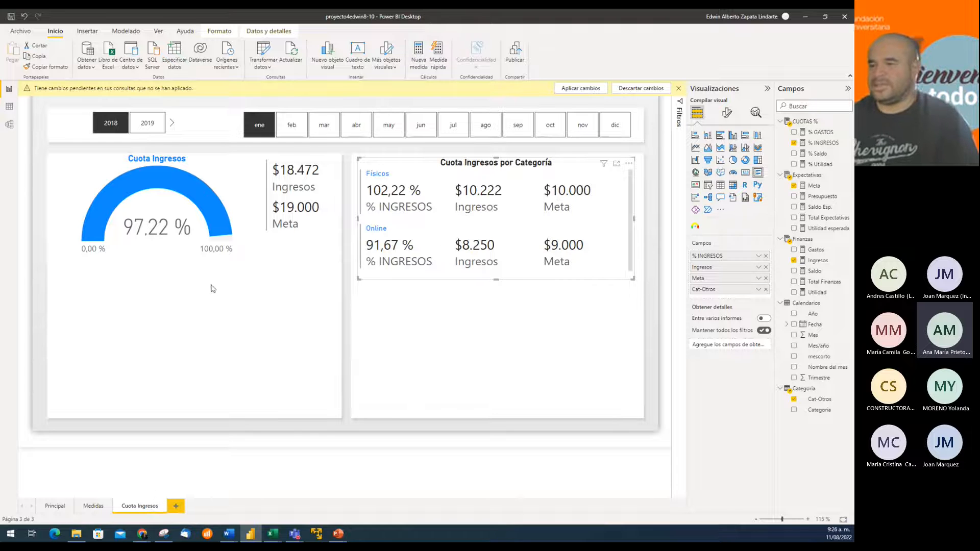
{"action": "key", "text": "alt+Tab"}
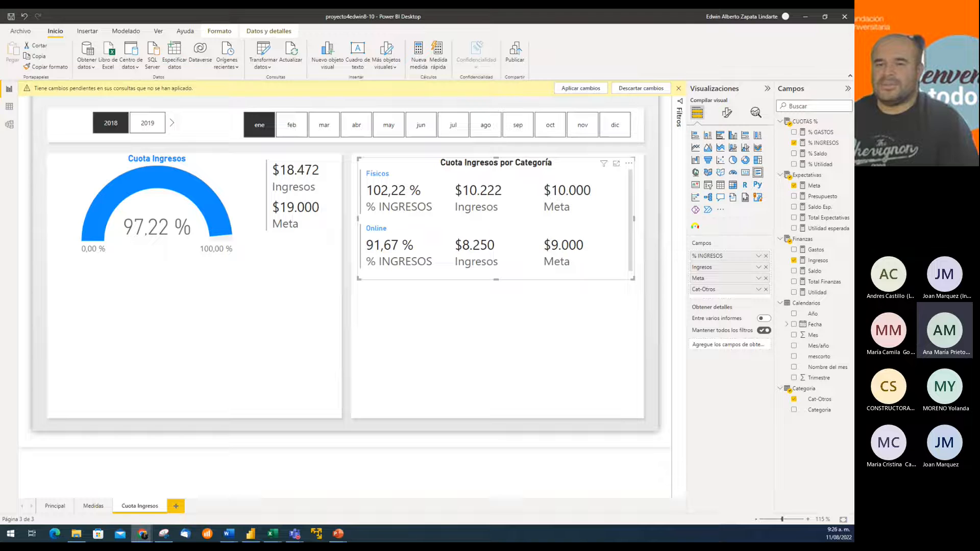
Step: Insert a line chart and size it to fill the empty area beneath the Cuota Ingresos gauge
{"action": "left_click", "coordinate": [234, 334]}
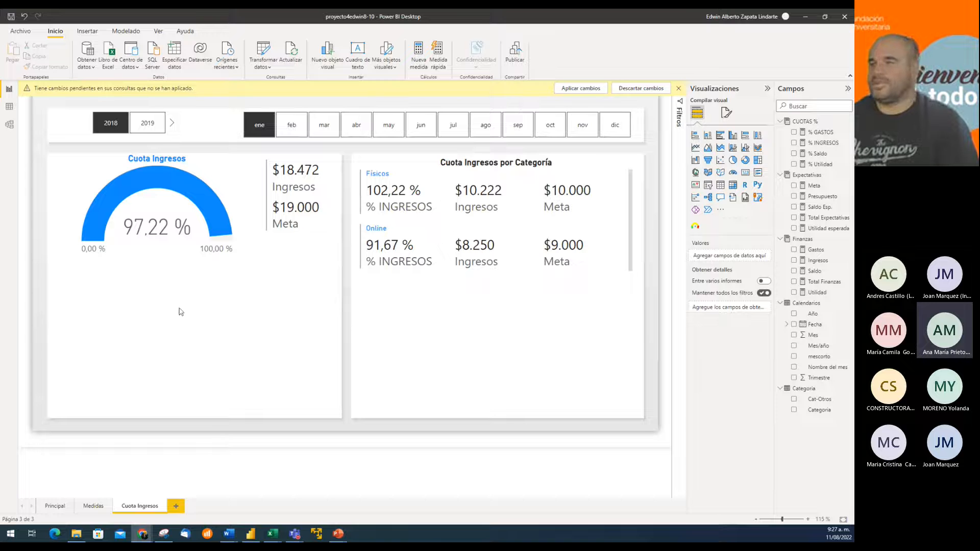
{"action": "left_click", "coordinate": [163, 312]}
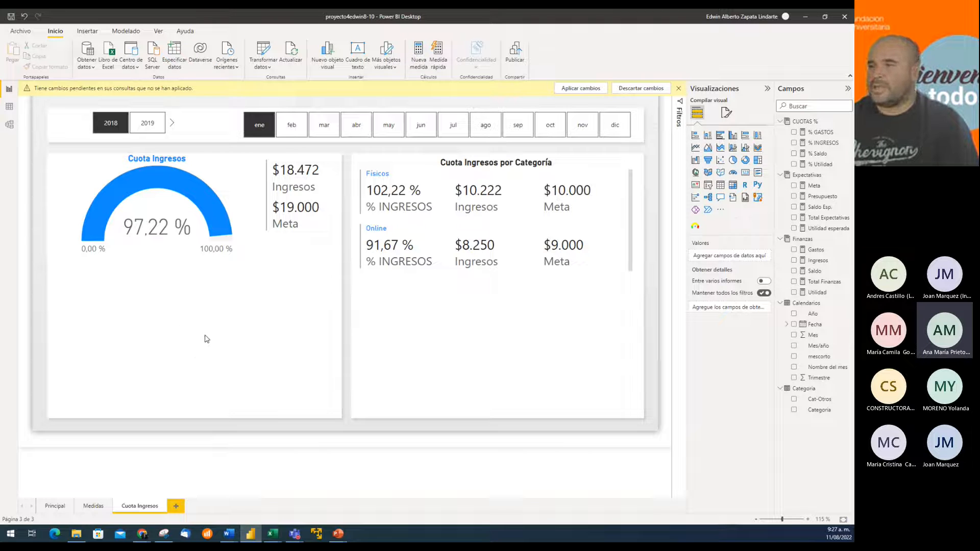
{"action": "left_click", "coordinate": [696, 149]}
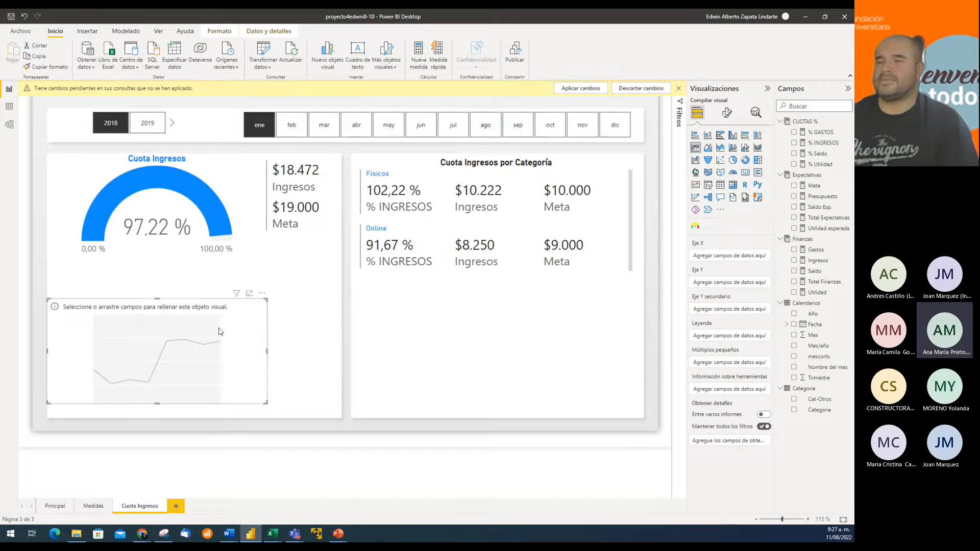
{"action": "left_click_drag", "start_coordinate": [157, 296], "coordinate": [157, 287]}
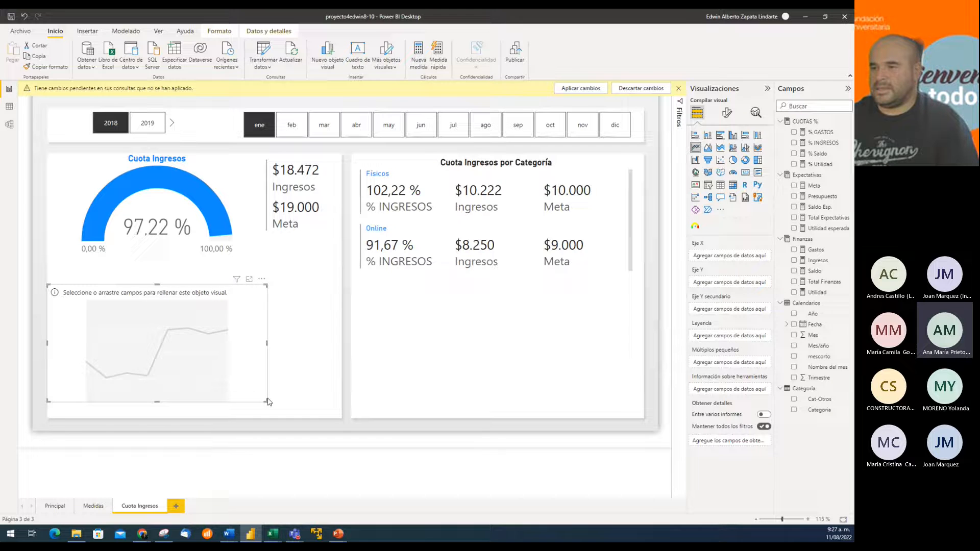
{"action": "left_click_drag", "start_coordinate": [266, 402], "coordinate": [340, 418]}
{"action": "left_click_drag", "start_coordinate": [193, 292], "coordinate": [204, 279]}
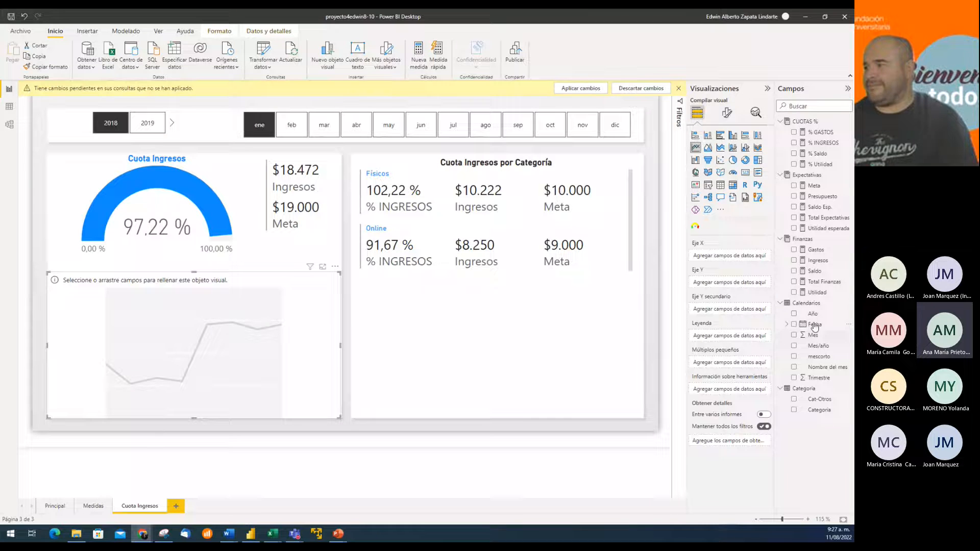
Step: Assign Fecha from Calendarios to the line chart's X axis as a plain date instead of a date hierarchy
{"action": "left_click_drag", "start_coordinate": [820, 328], "coordinate": [740, 259]}
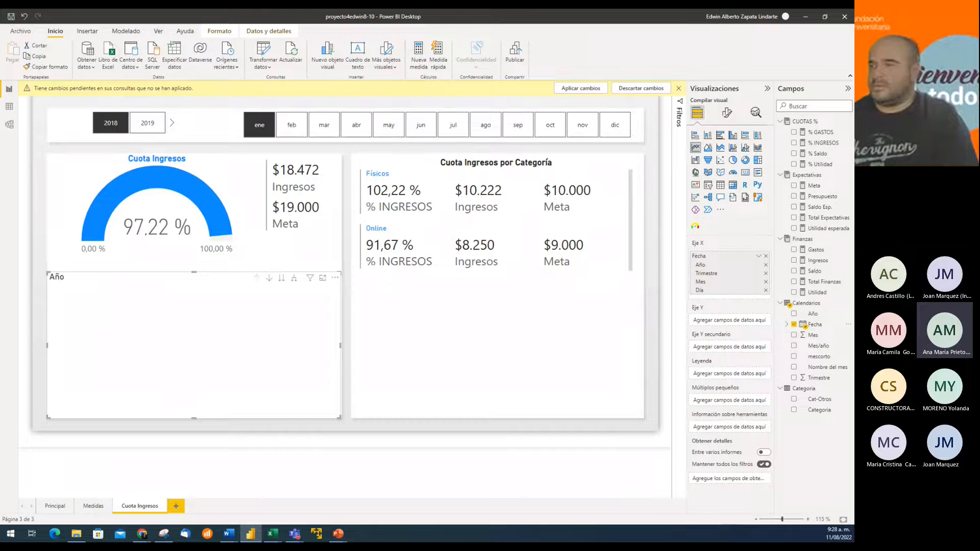
{"action": "key", "text": "alt+Tab"}
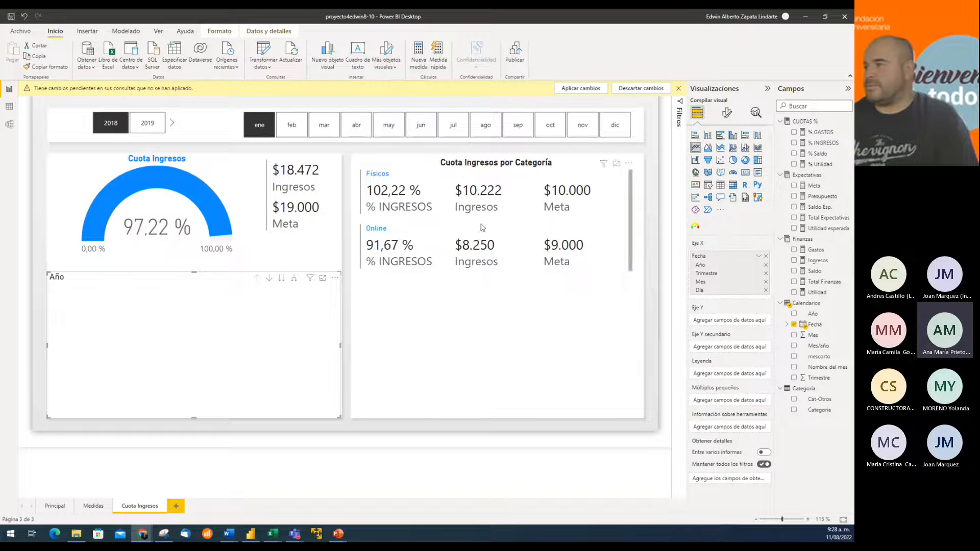
{"action": "left_click", "coordinate": [758, 255]}
{"action": "left_click", "coordinate": [778, 305]}
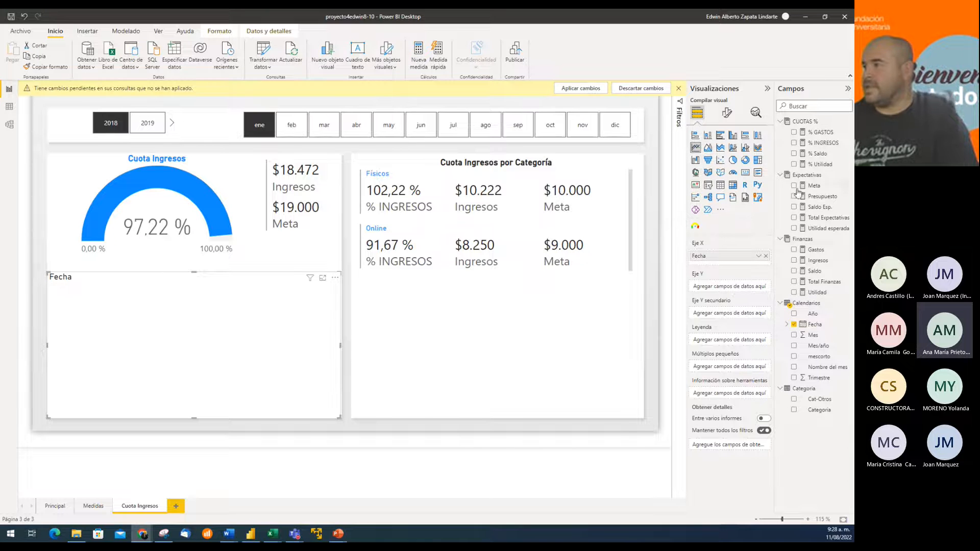
Step: Assign the % INGRESOS measure to the line chart's Y axis
{"action": "left_click_drag", "start_coordinate": [827, 147], "coordinate": [754, 289]}
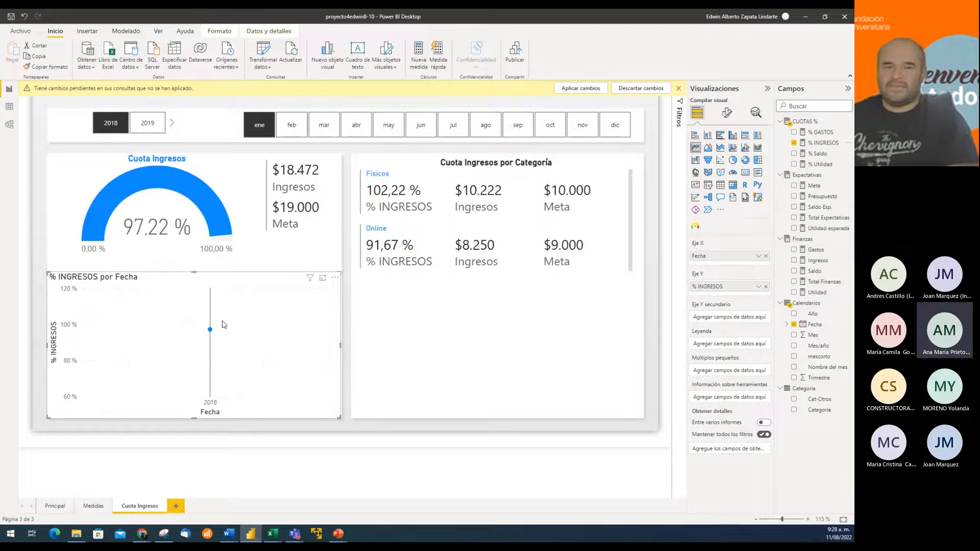
{"action": "mouse_move", "coordinate": [223, 324]}
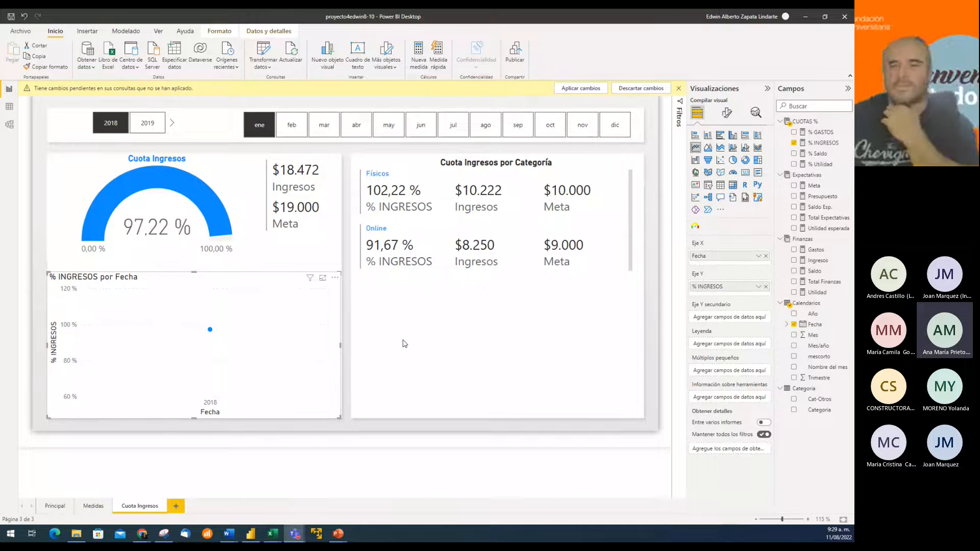
Step: Filter the page by feb, mar and abr in turn with the month slicer to check how the line chart responds
{"action": "left_click", "coordinate": [296, 128]}
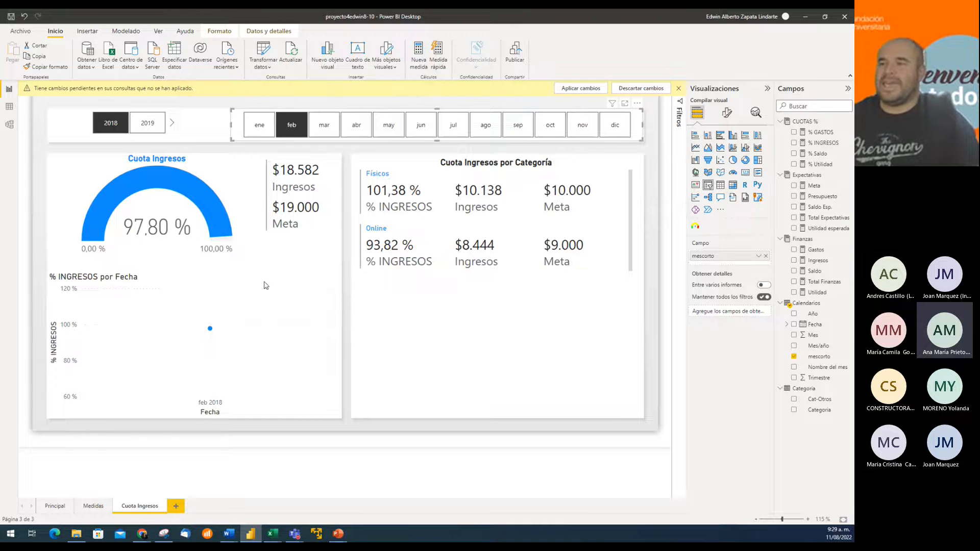
{"action": "left_click", "coordinate": [232, 280]}
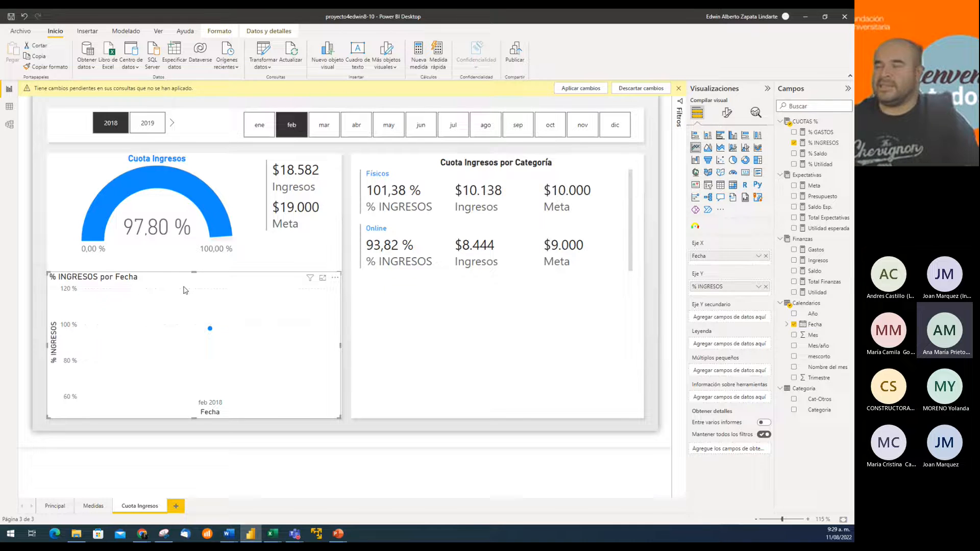
{"action": "left_click", "coordinate": [326, 131]}
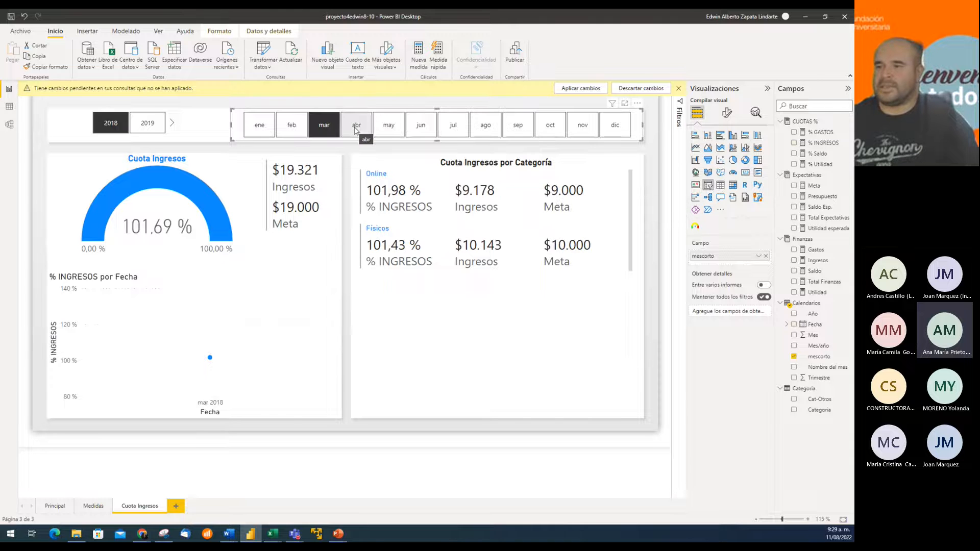
{"action": "left_click", "coordinate": [365, 131]}
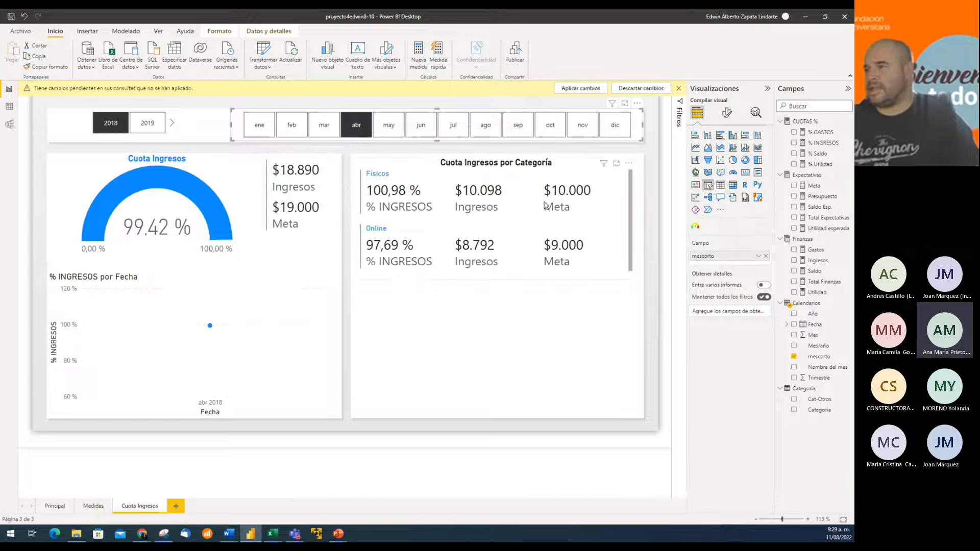
Step: Edit the visual interactions so the month slicer has no effect on the % INGRESOS por Fecha line chart
{"action": "left_click", "coordinate": [201, 282]}
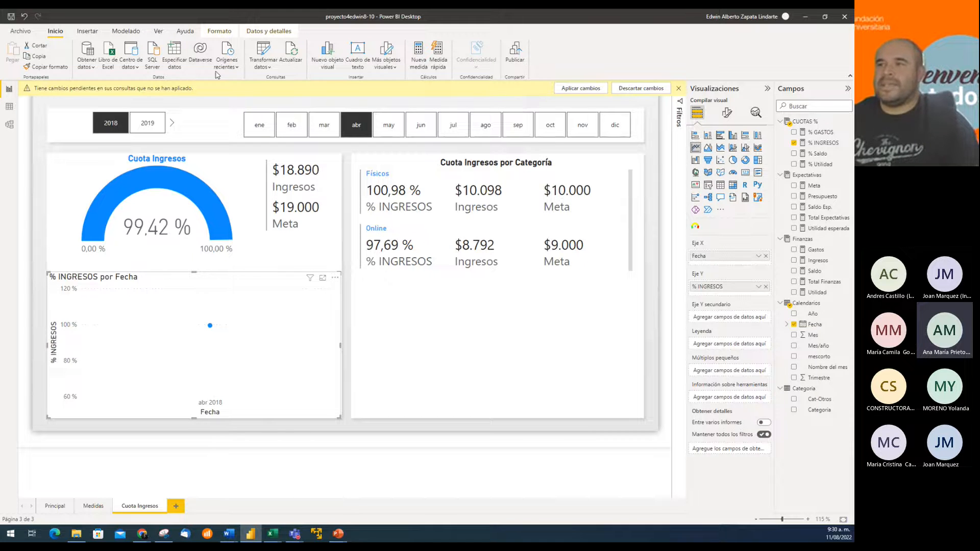
{"action": "left_click", "coordinate": [217, 32]}
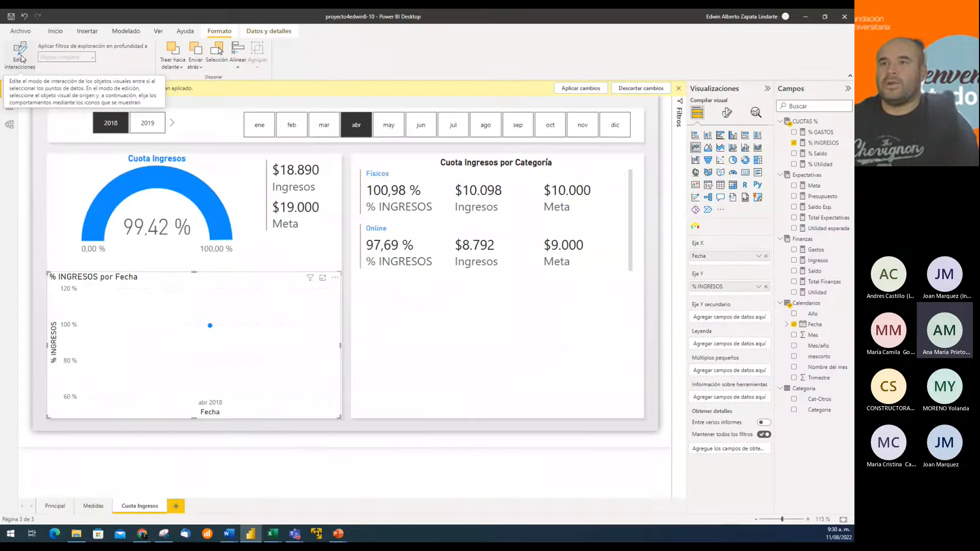
{"action": "left_click", "coordinate": [26, 55]}
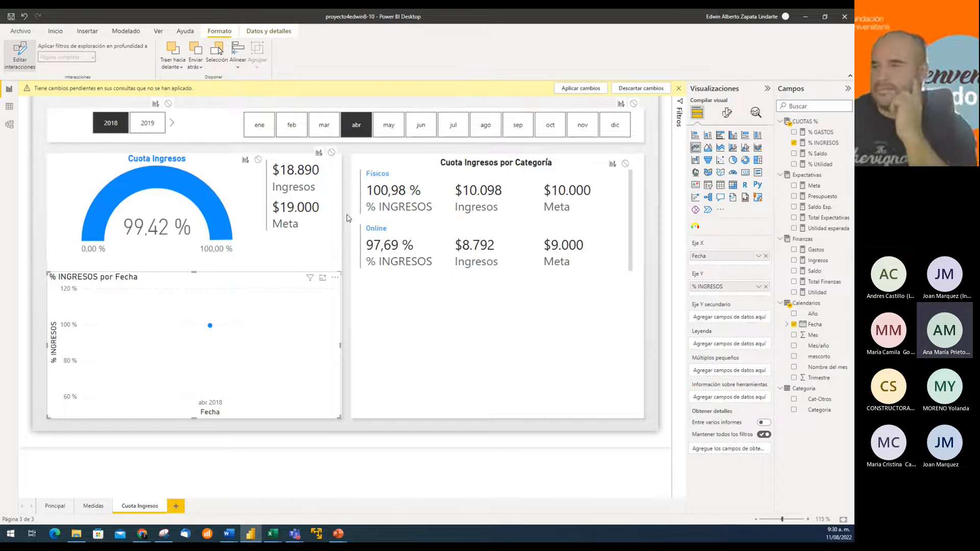
{"action": "left_click", "coordinate": [235, 119]}
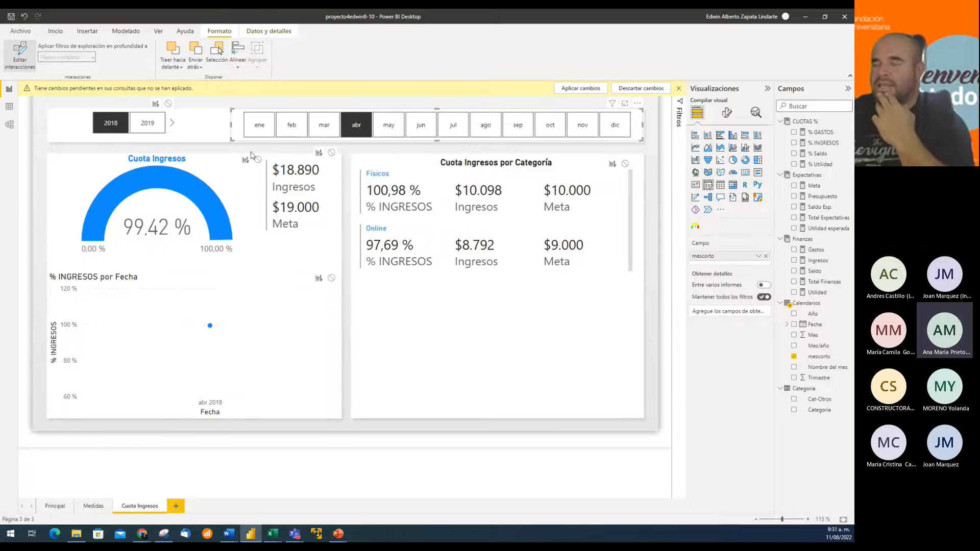
{"action": "left_click", "coordinate": [356, 125]}
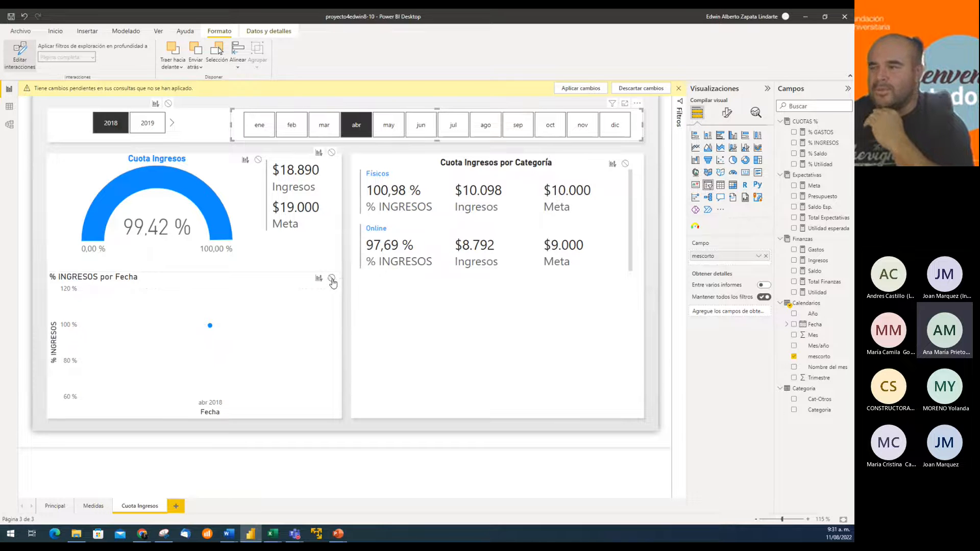
{"action": "left_click", "coordinate": [332, 279]}
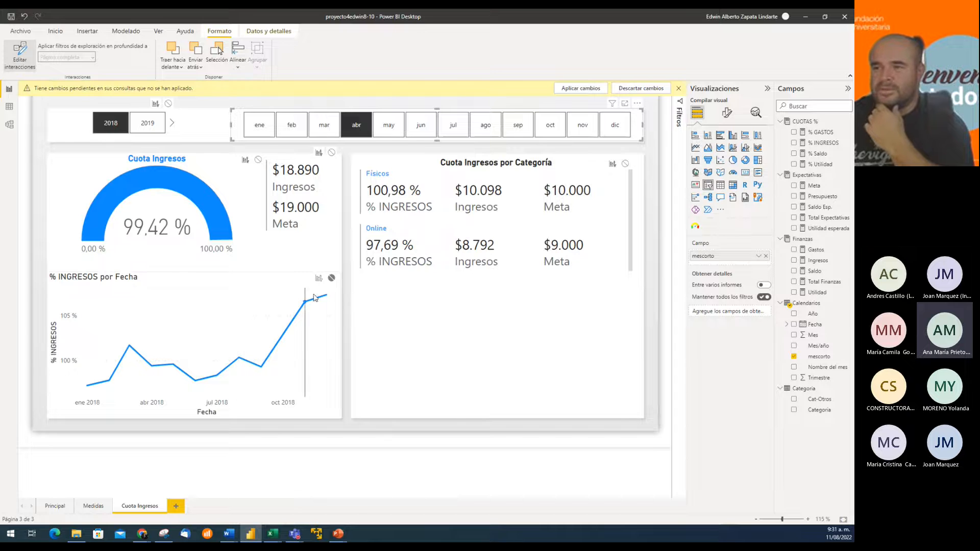
Step: Inspect the line chart's points while switching the month slicer to feb, jun and sep
{"action": "mouse_move", "coordinate": [324, 296]}
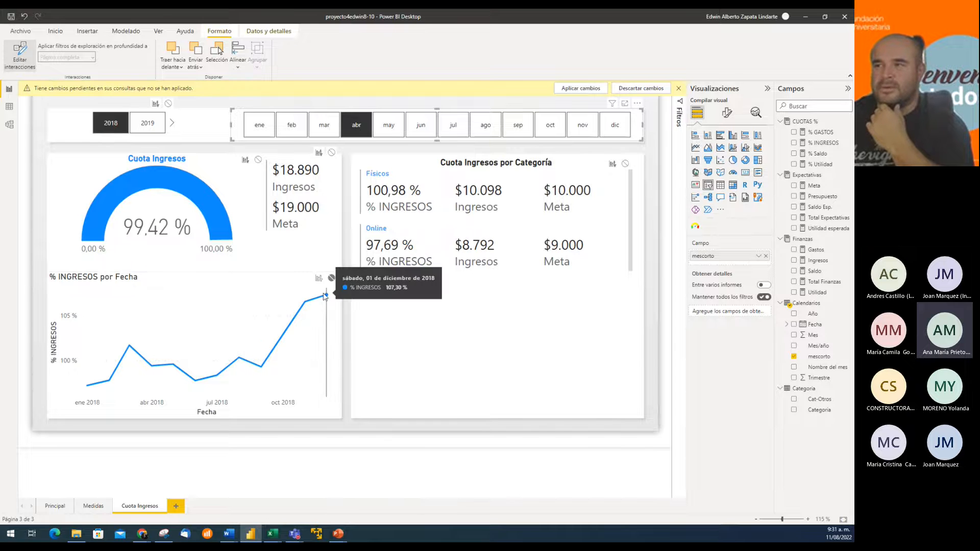
{"action": "left_click", "coordinate": [292, 131]}
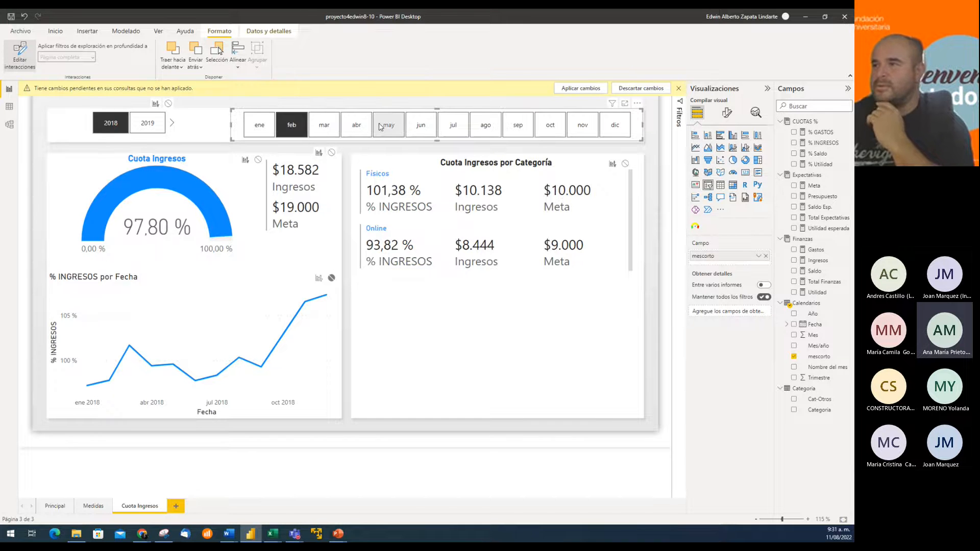
{"action": "left_click", "coordinate": [418, 128]}
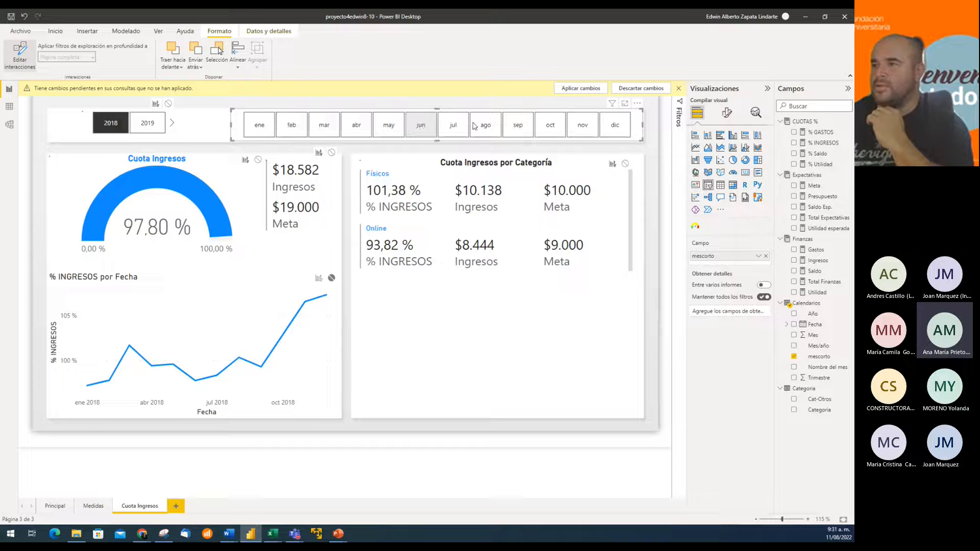
{"action": "left_click", "coordinate": [510, 124]}
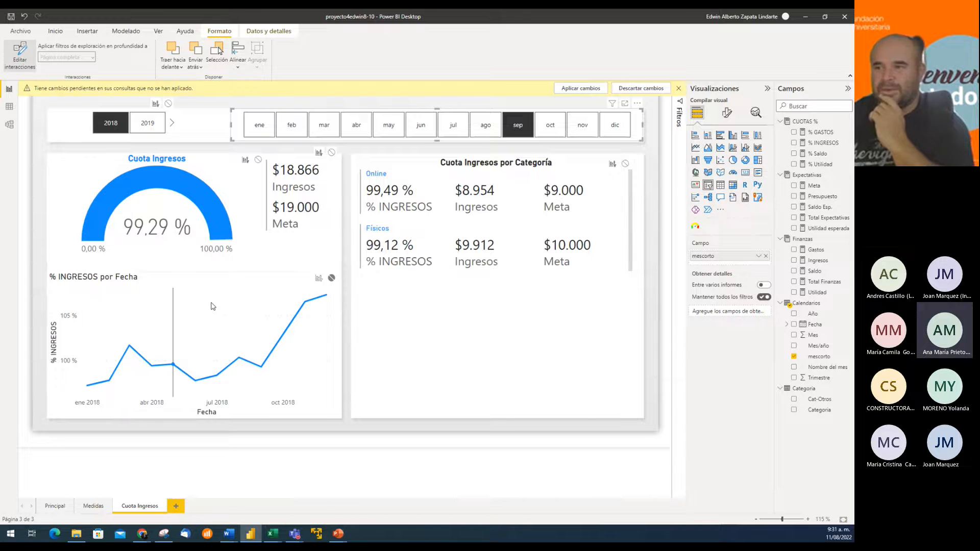
{"action": "mouse_move", "coordinate": [203, 292]}
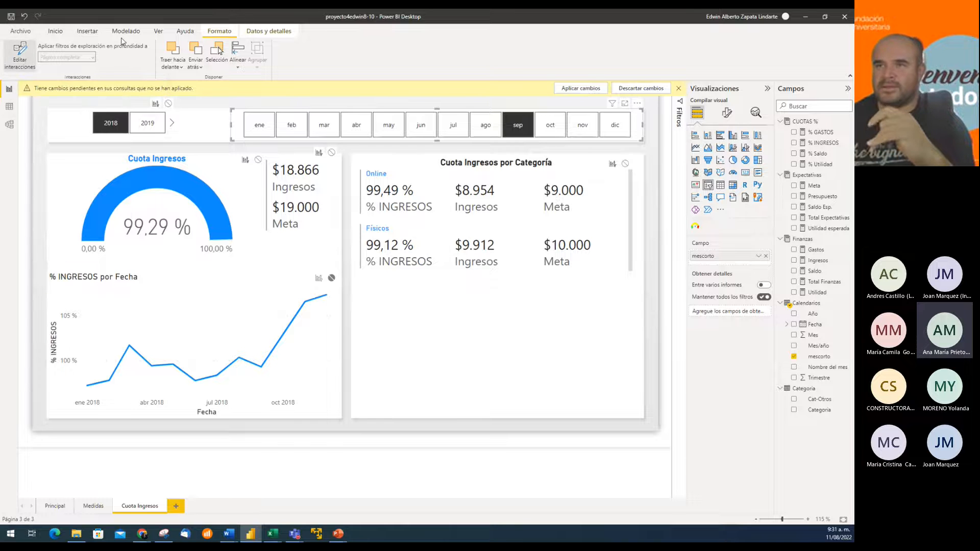
Step: Leave interaction editing and test cross-filtering by selecting and deselecting the March 2018 point on the line chart
{"action": "left_click", "coordinate": [21, 60]}
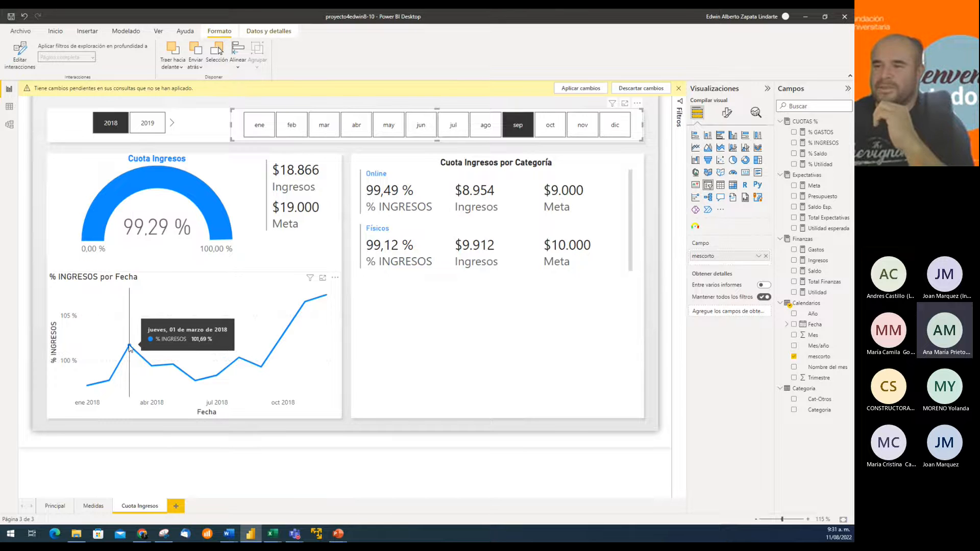
{"action": "left_click", "coordinate": [129, 347]}
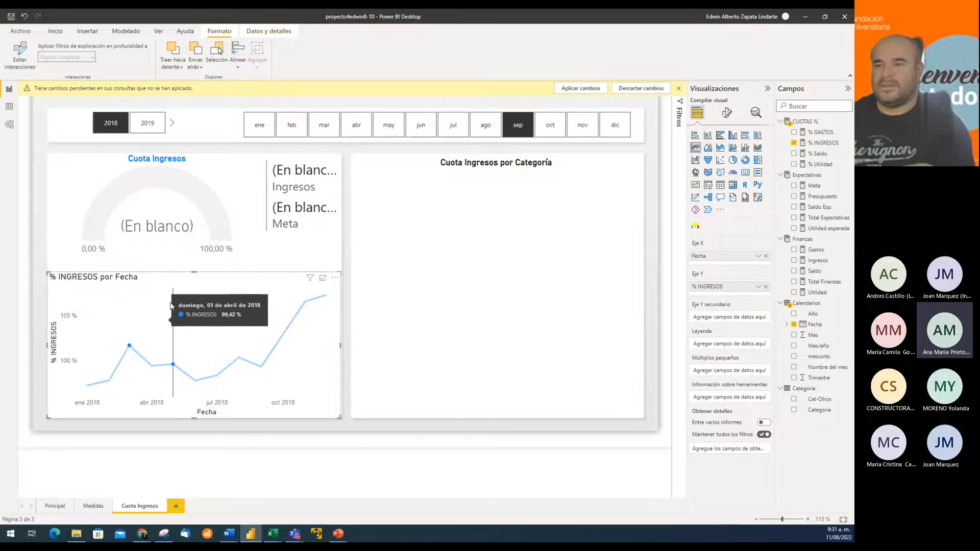
{"action": "left_click", "coordinate": [130, 347]}
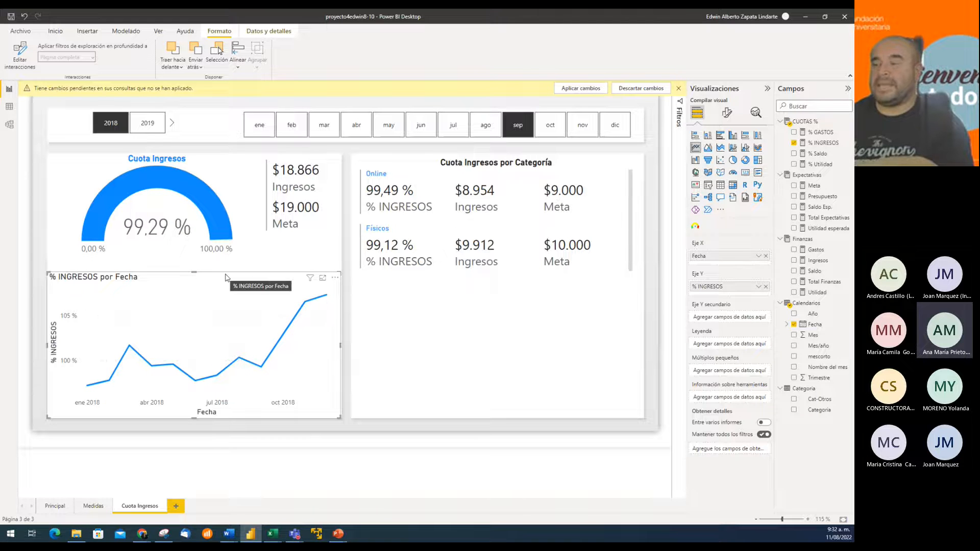
Step: Edit the line chart's interactions so it filters neither the gauge, the two cards, the month slicer nor the year slicer
{"action": "left_click", "coordinate": [18, 58]}
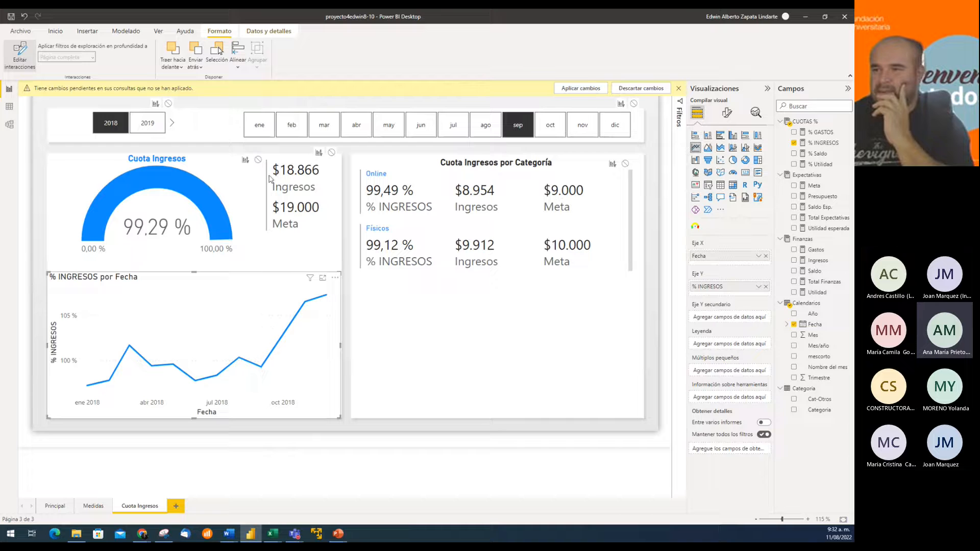
{"action": "left_click", "coordinate": [258, 162]}
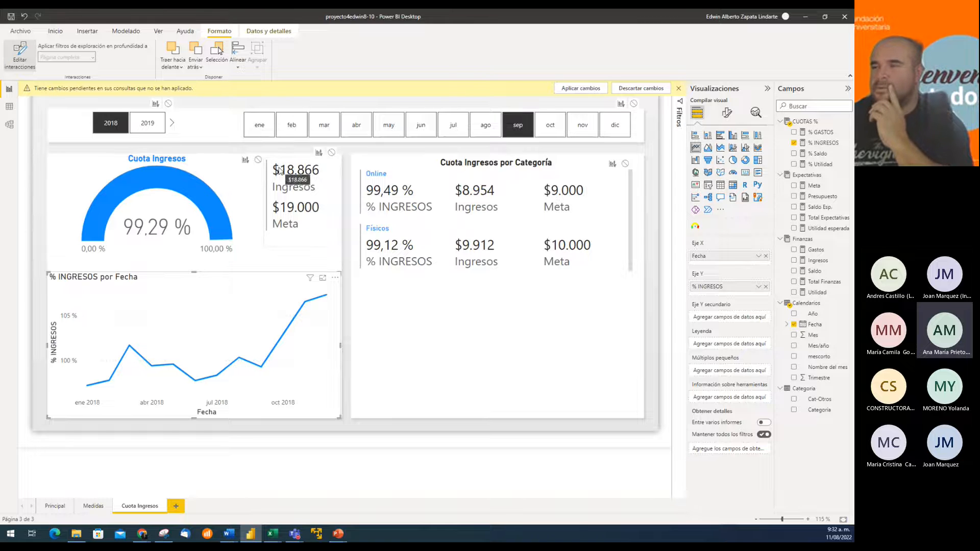
{"action": "left_click", "coordinate": [421, 164]}
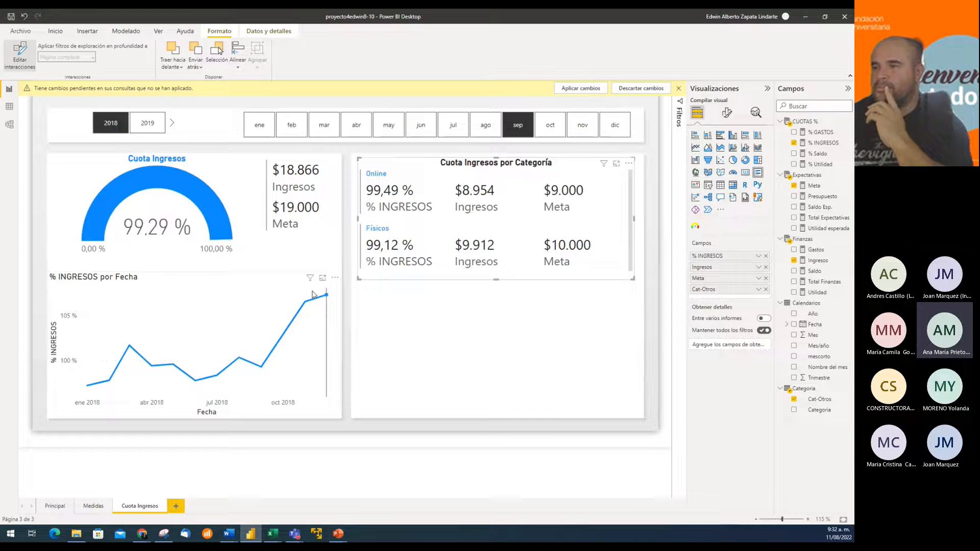
{"action": "left_click", "coordinate": [281, 282]}
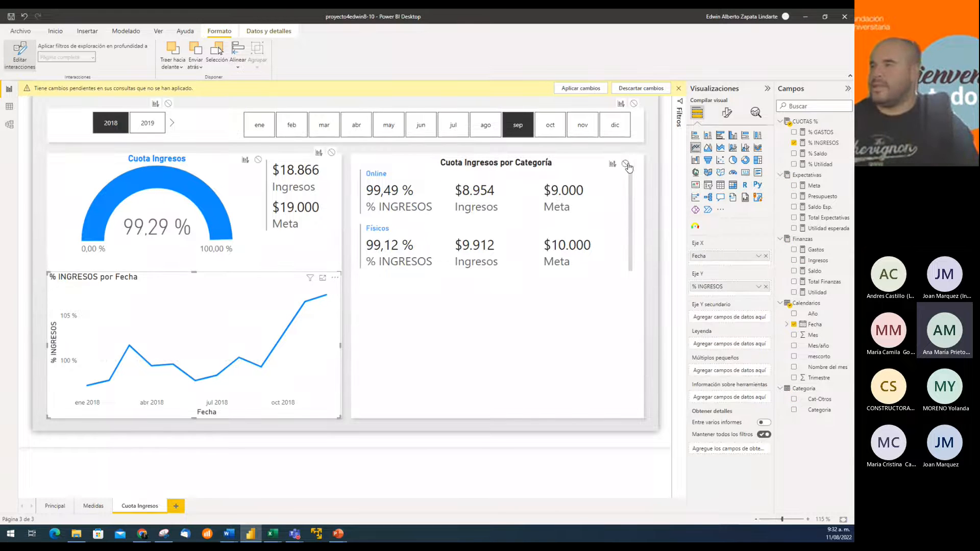
{"action": "left_click", "coordinate": [332, 153]}
{"action": "left_click", "coordinate": [258, 160]}
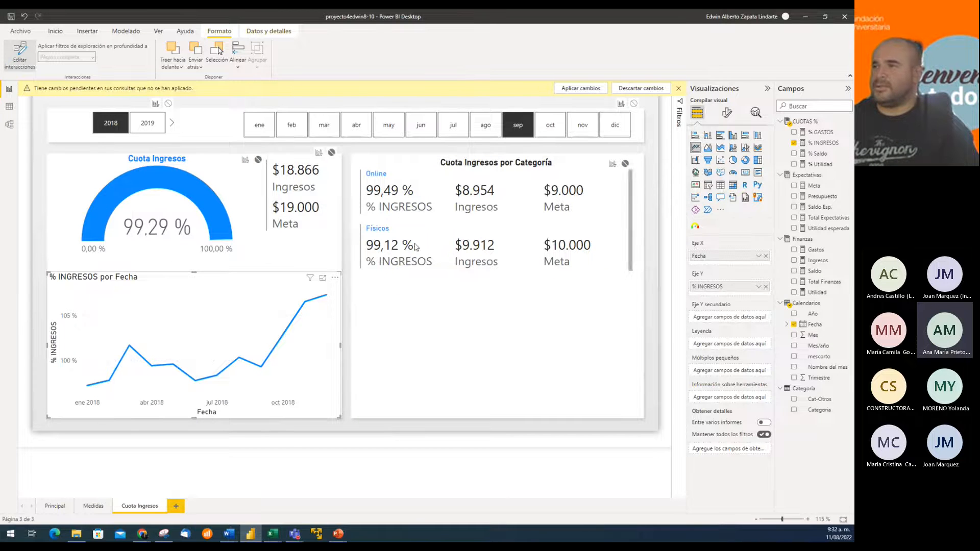
{"action": "left_click", "coordinate": [634, 104]}
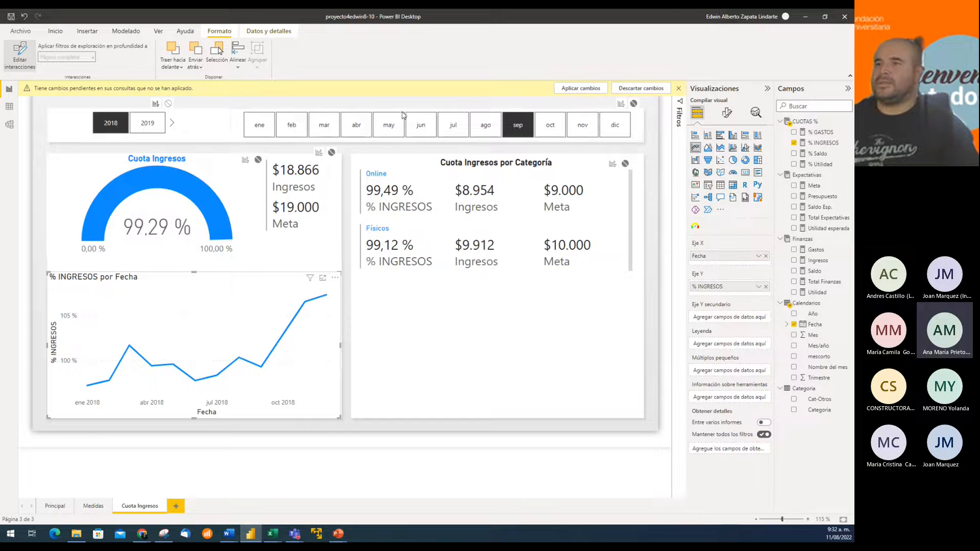
{"action": "left_click", "coordinate": [169, 104]}
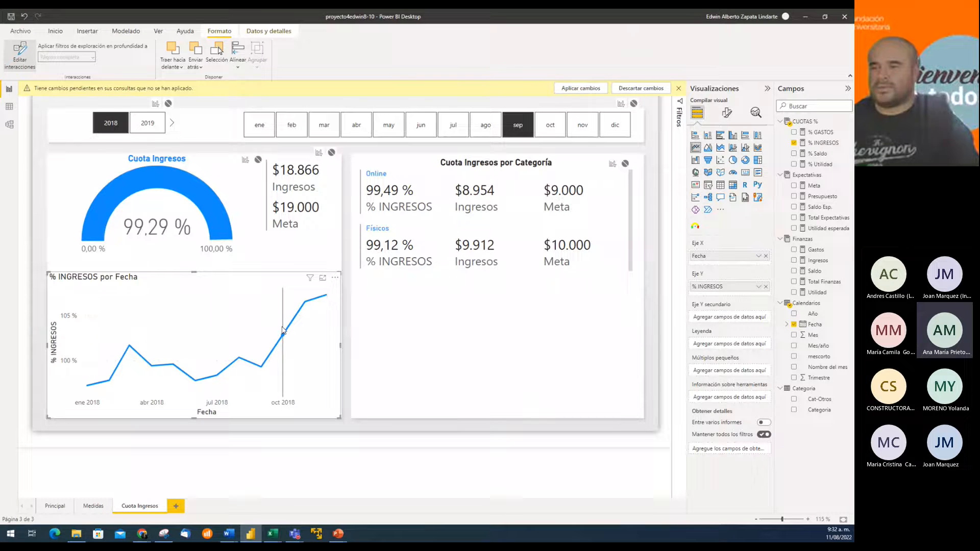
Step: Select a point on the line chart to test its effect on the other visuals, and clear the selection
{"action": "mouse_move", "coordinate": [314, 299]}
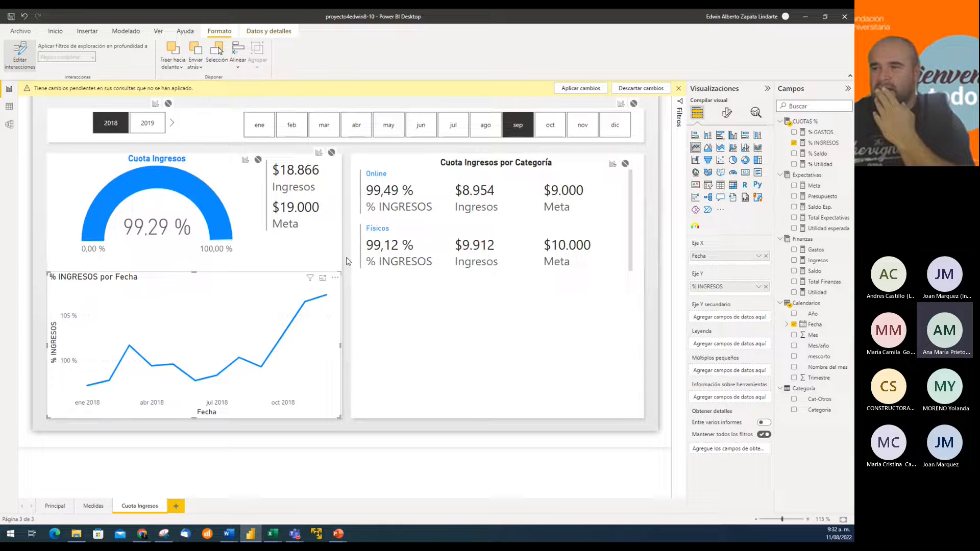
{"action": "left_click", "coordinate": [346, 258]}
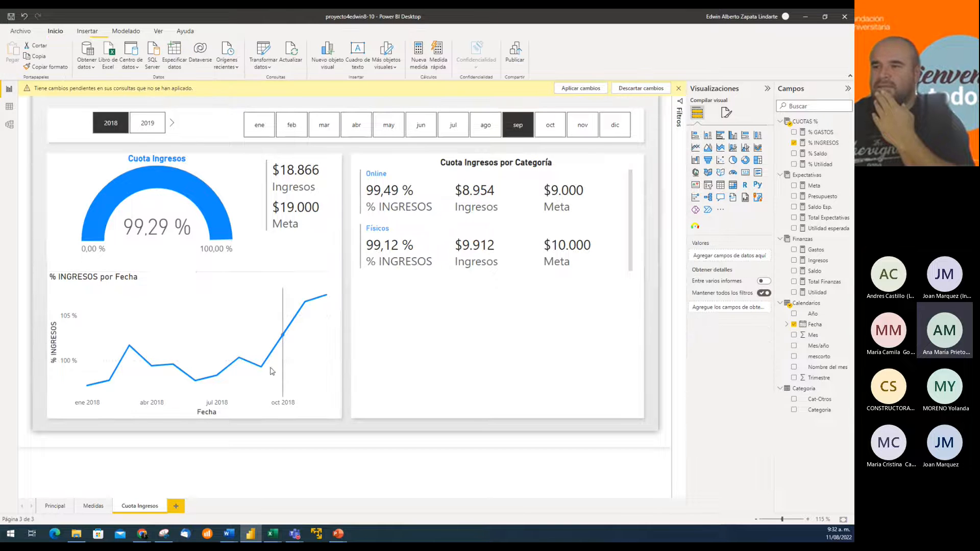
{"action": "left_click", "coordinate": [239, 360]}
{"action": "mouse_move", "coordinate": [239, 360]}
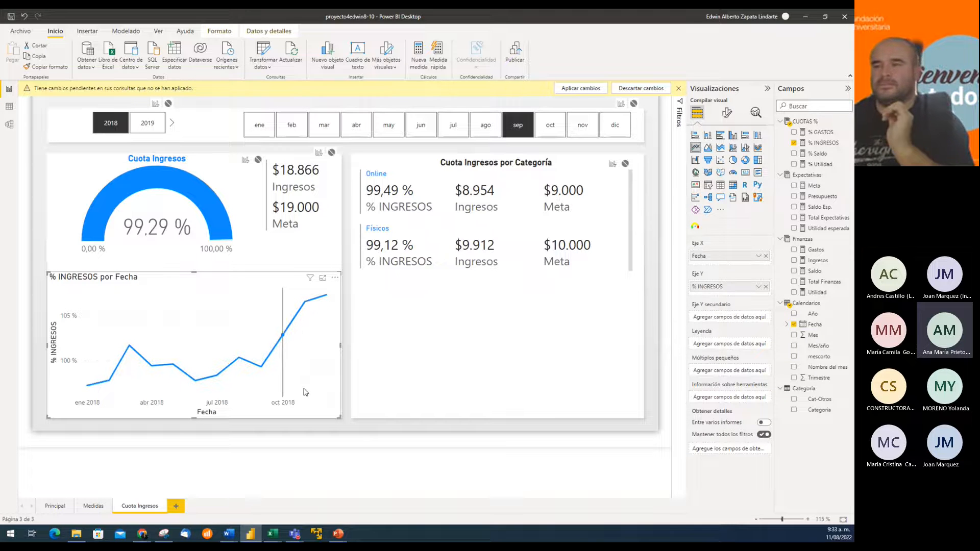
{"action": "left_click", "coordinate": [350, 321]}
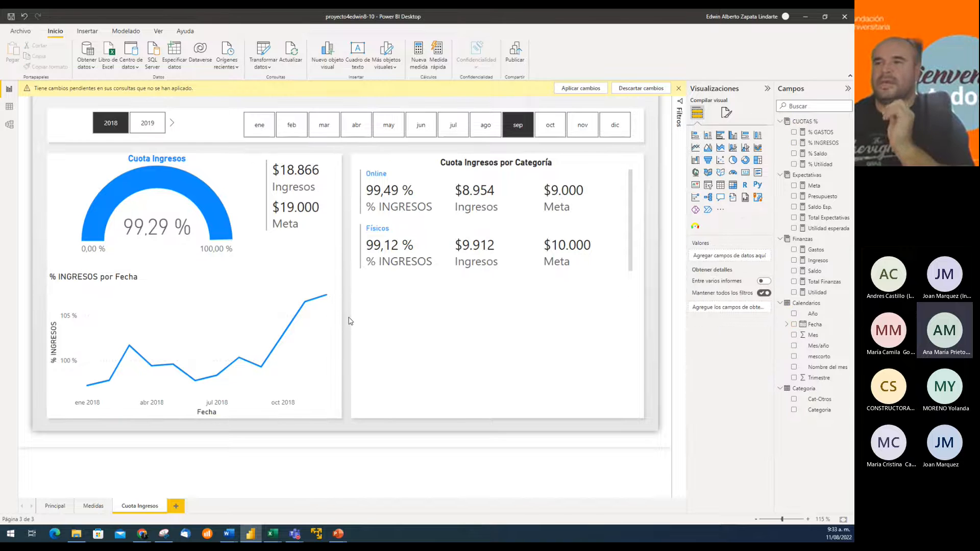
Step: Dismiss the notice about pending query changes and filter the page to oct with the month slicer
{"action": "left_click", "coordinate": [678, 89]}
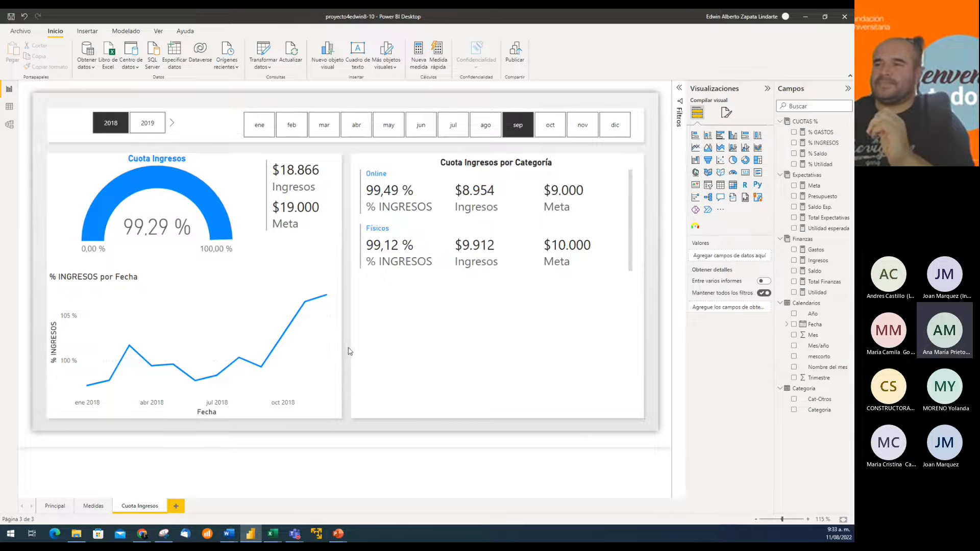
{"action": "left_click", "coordinate": [550, 130]}
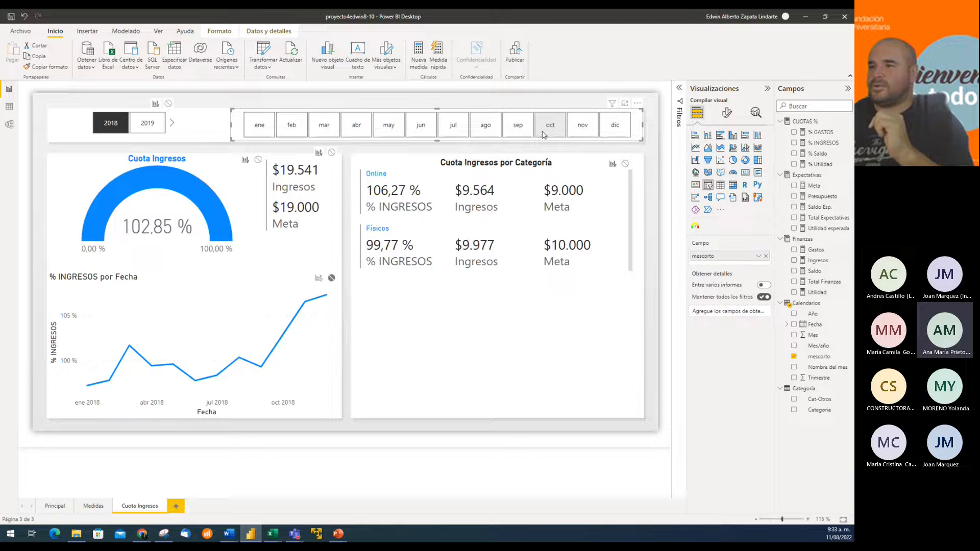
{"action": "left_click", "coordinate": [554, 135]}
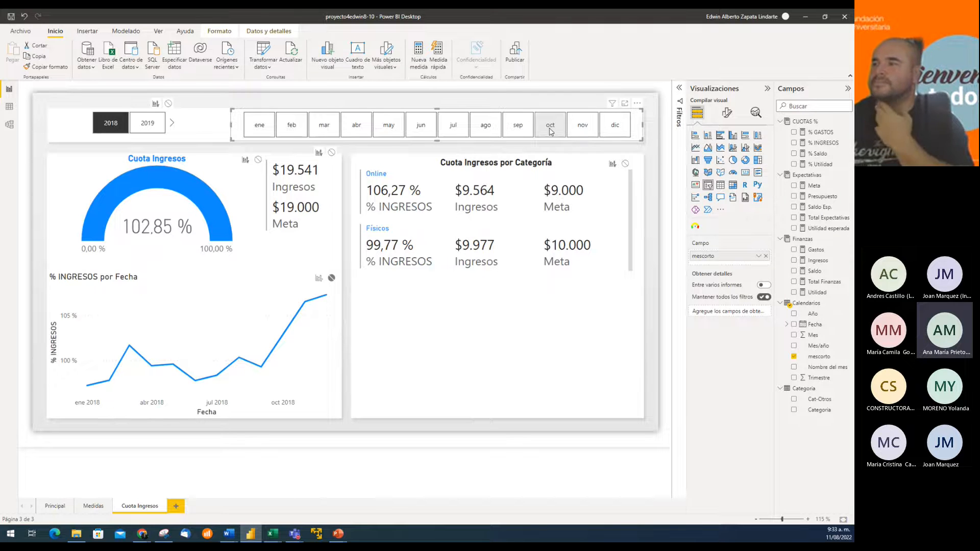
{"action": "left_click", "coordinate": [551, 131]}
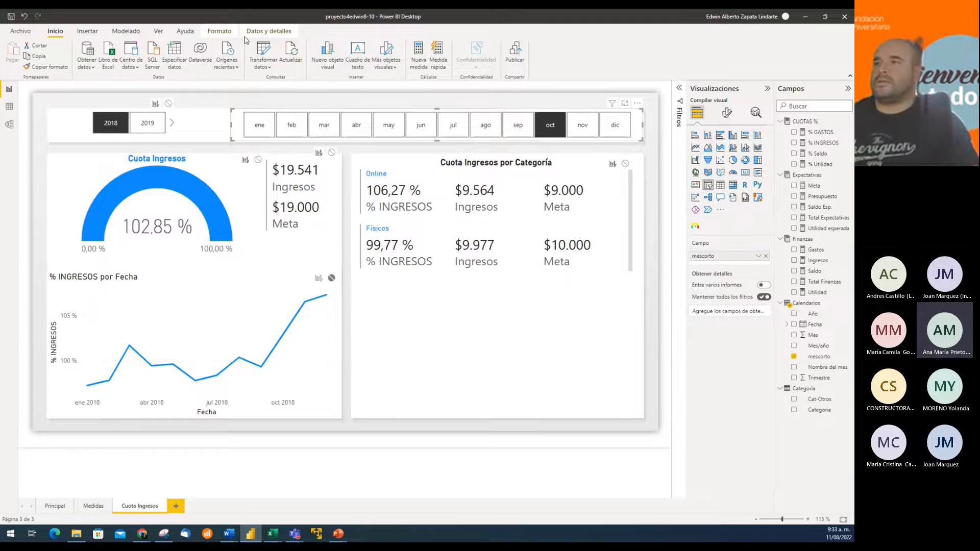
Step: Leave interaction editing, and clear and reapply the oct filter in the month slicer
{"action": "left_click", "coordinate": [219, 31]}
{"action": "left_click", "coordinate": [20, 51]}
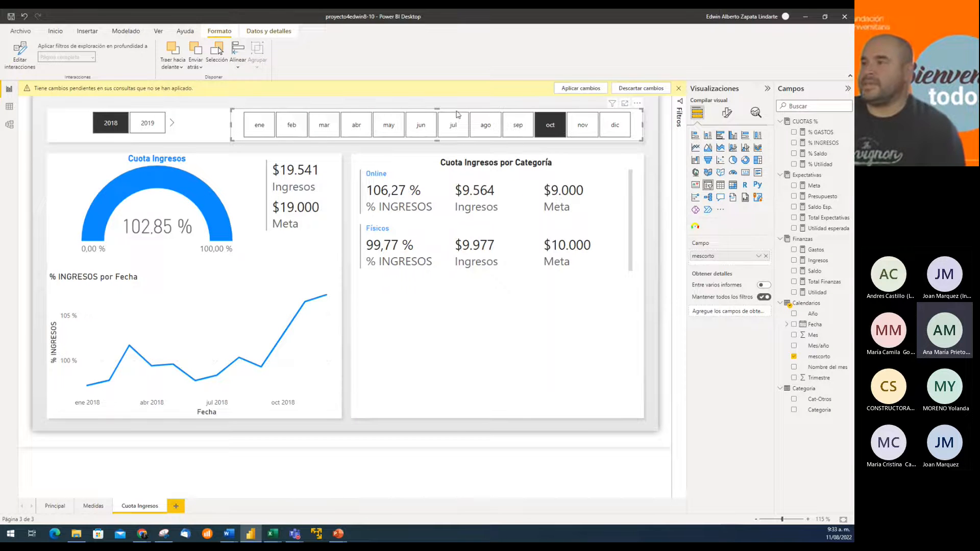
{"action": "left_click", "coordinate": [537, 130]}
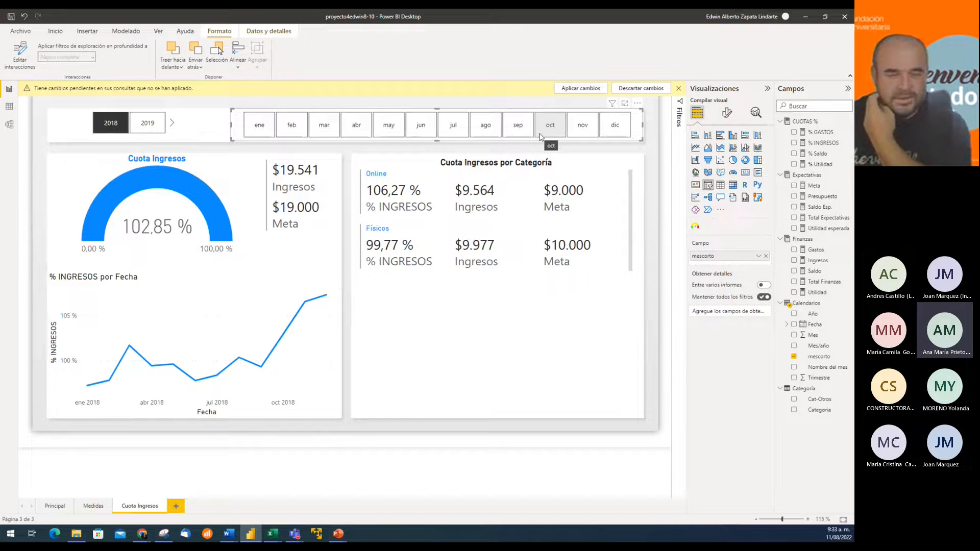
{"action": "left_click", "coordinate": [540, 134]}
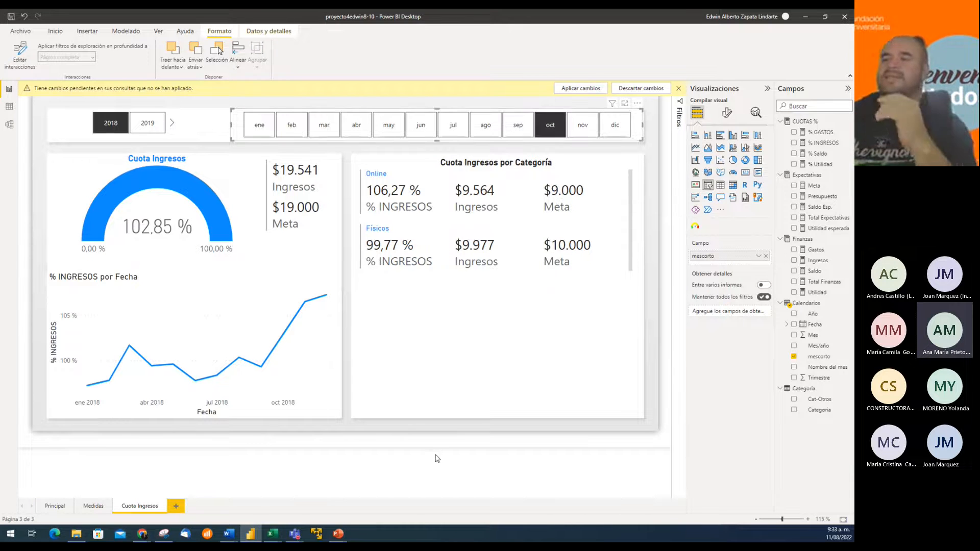
Step: Filter the Principal page to mar and the Cuota Ingresos page to oct to compare their month slicers, and return to Principal
{"action": "left_click", "coordinate": [55, 506]}
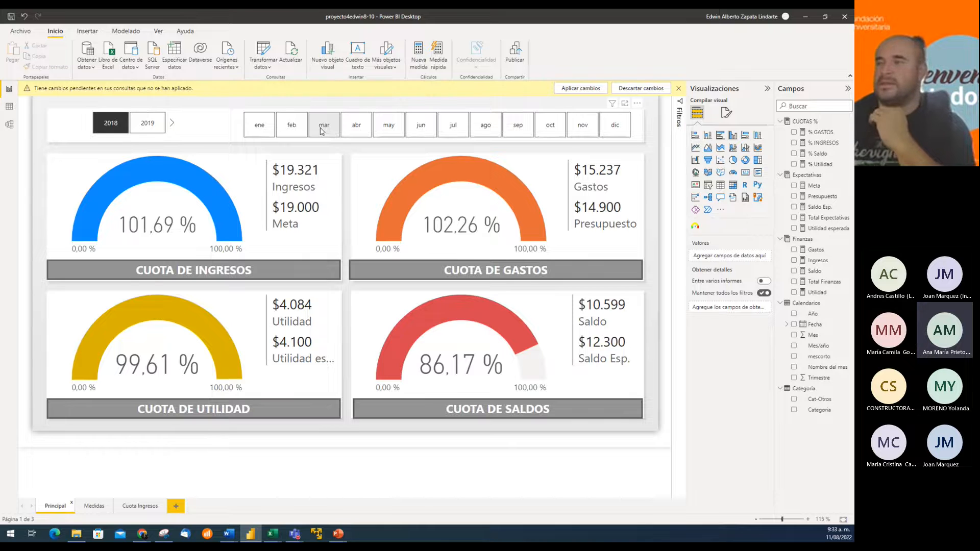
{"action": "left_click", "coordinate": [321, 131]}
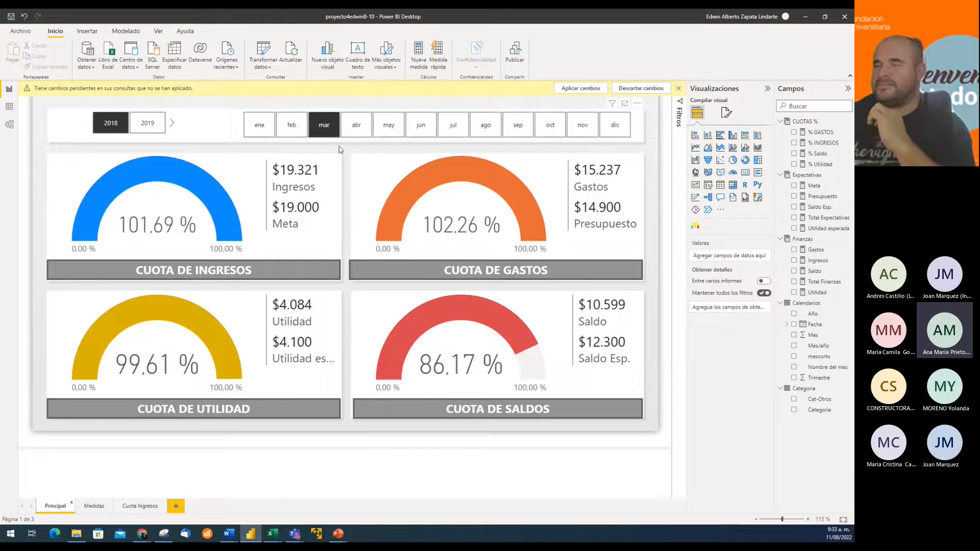
{"action": "left_click", "coordinate": [324, 135]}
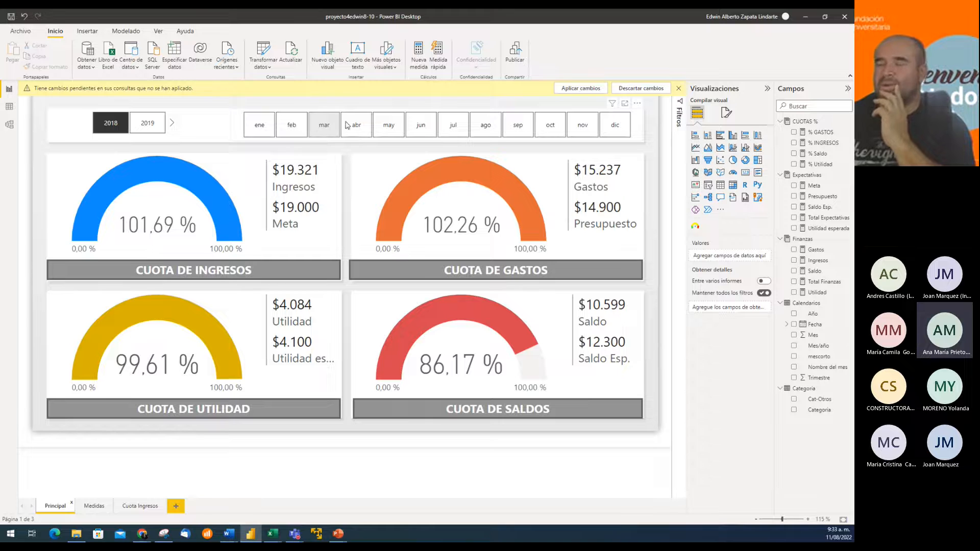
{"action": "left_click", "coordinate": [328, 129]}
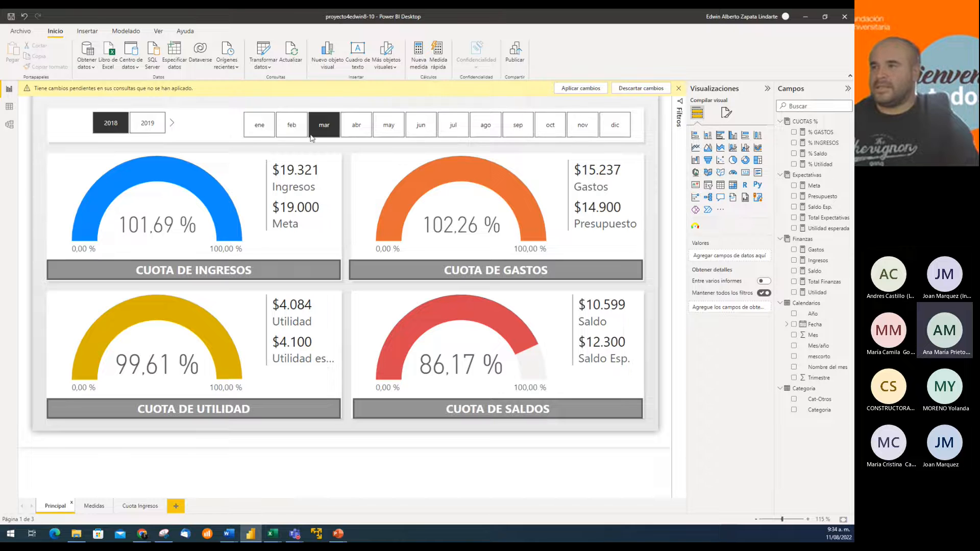
{"action": "left_click", "coordinate": [144, 510]}
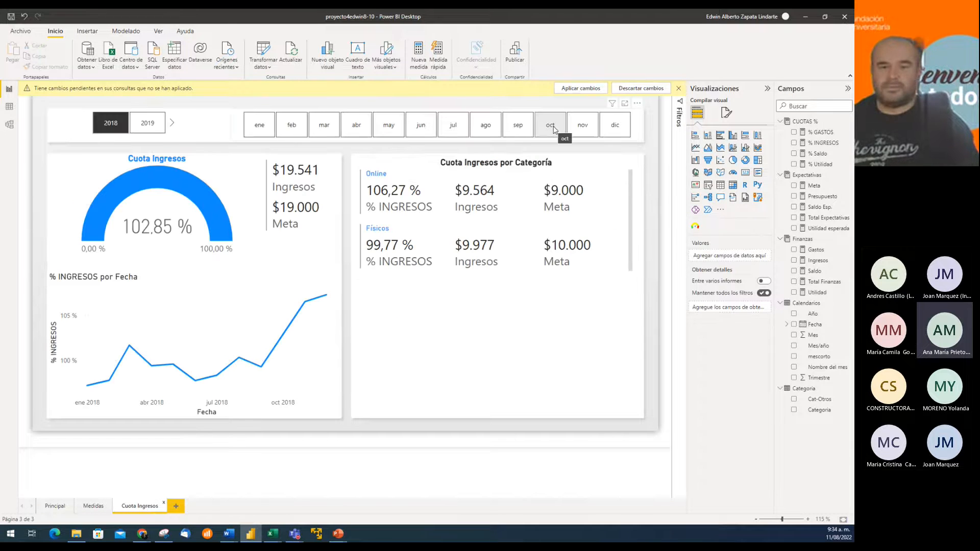
{"action": "left_click", "coordinate": [554, 130]}
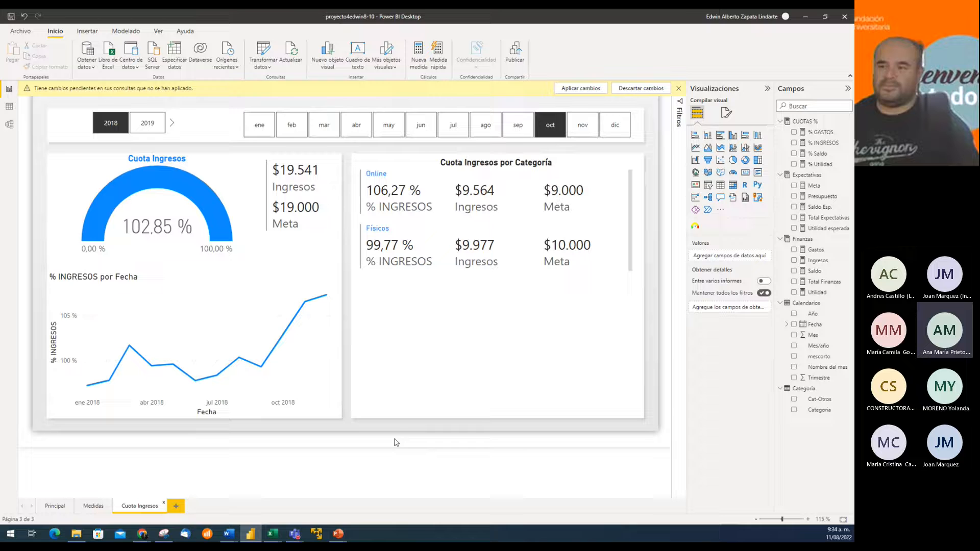
{"action": "left_click", "coordinate": [54, 508]}
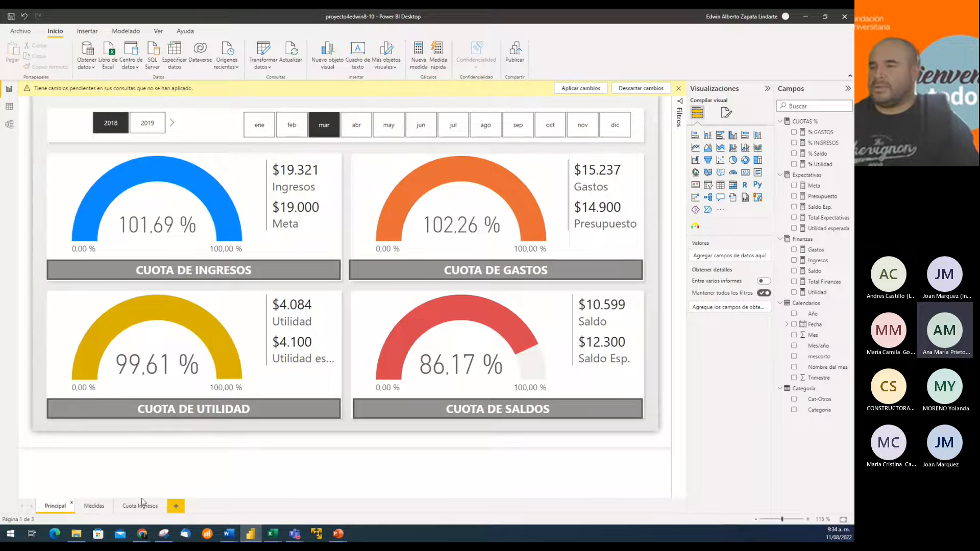
Step: Synchronize the Principal page's month slicer between the Principal and Cuota Ingresos pages
{"action": "left_click", "coordinate": [236, 125]}
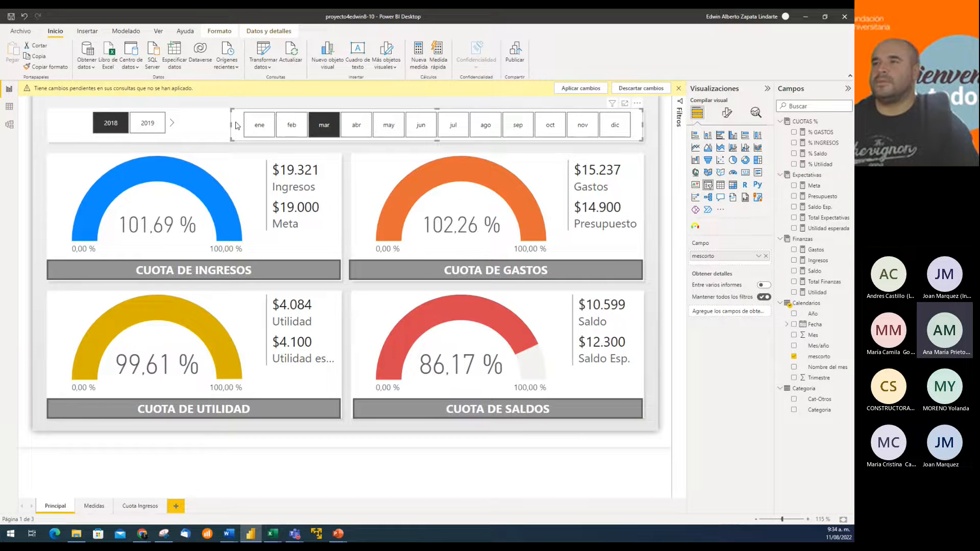
{"action": "left_click", "coordinate": [159, 32]}
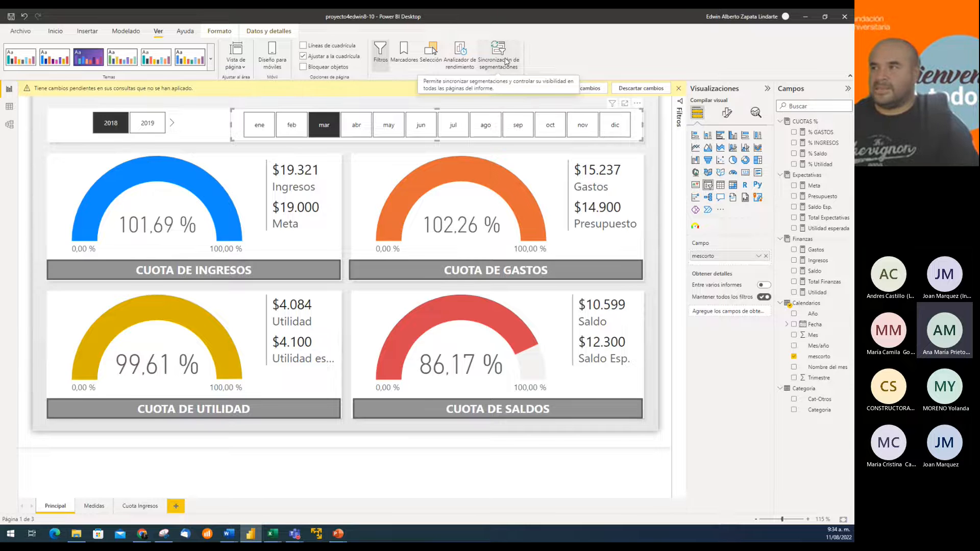
{"action": "left_click", "coordinate": [508, 65]}
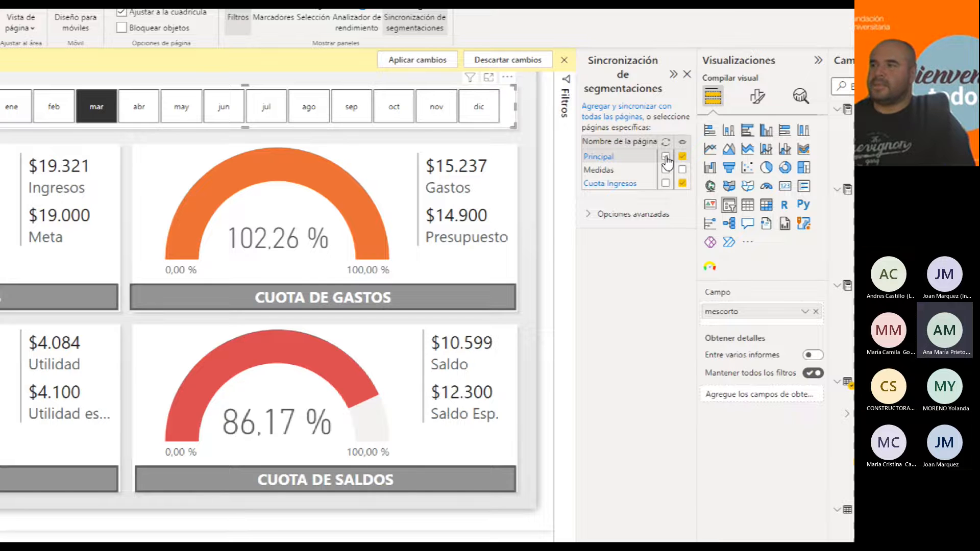
{"action": "left_click", "coordinate": [665, 157]}
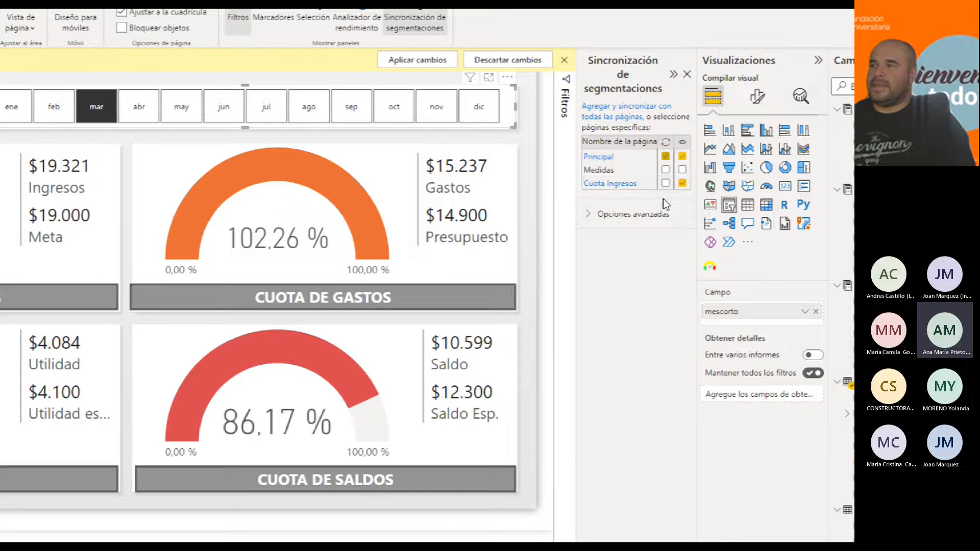
{"action": "left_click", "coordinate": [666, 184]}
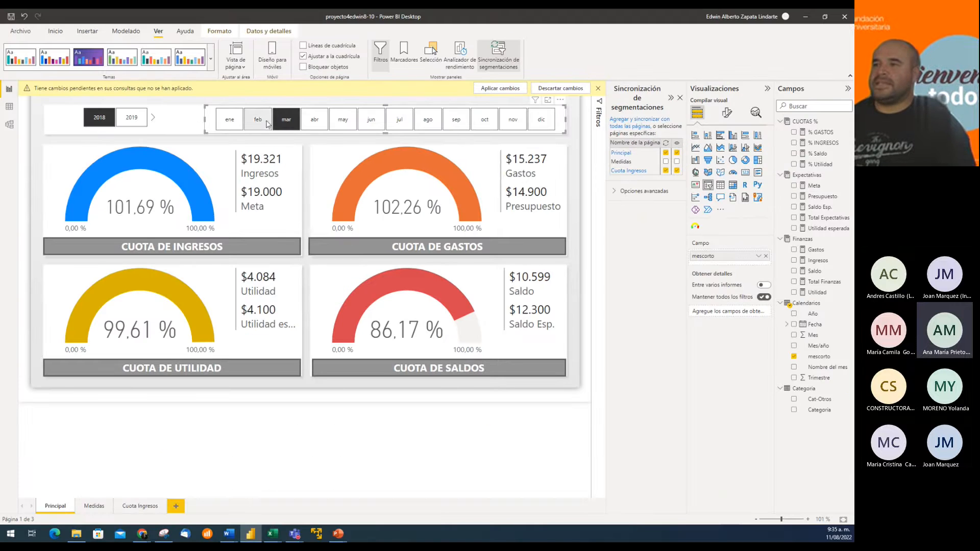
Step: Filter the Principal page to may and check the month slicer on the Cuota Ingresos page
{"action": "left_click", "coordinate": [342, 124]}
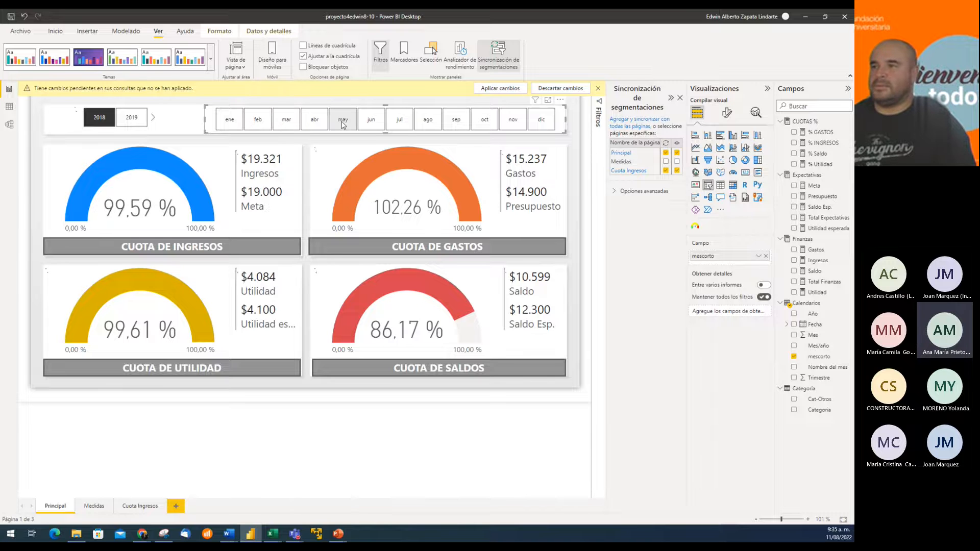
{"action": "left_click", "coordinate": [137, 507]}
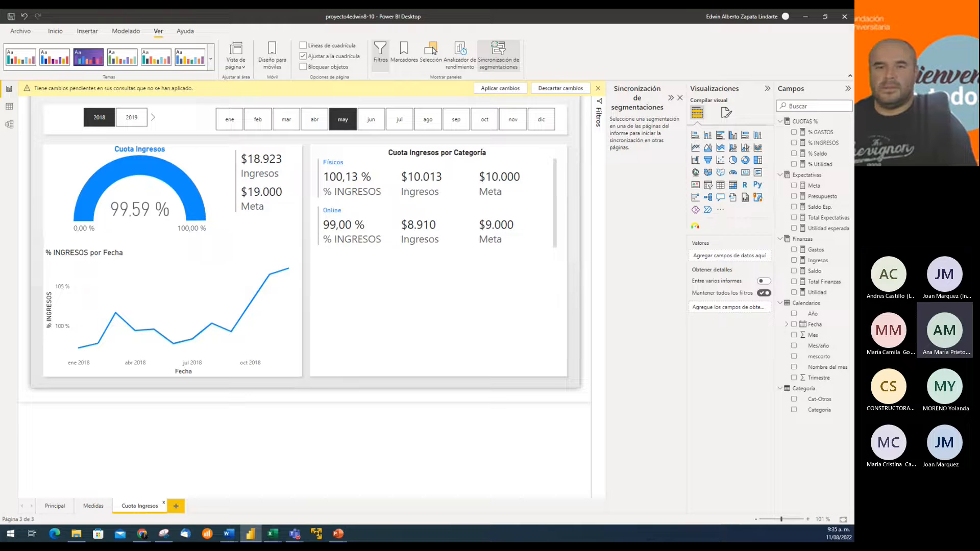
{"action": "left_click", "coordinate": [142, 534]}
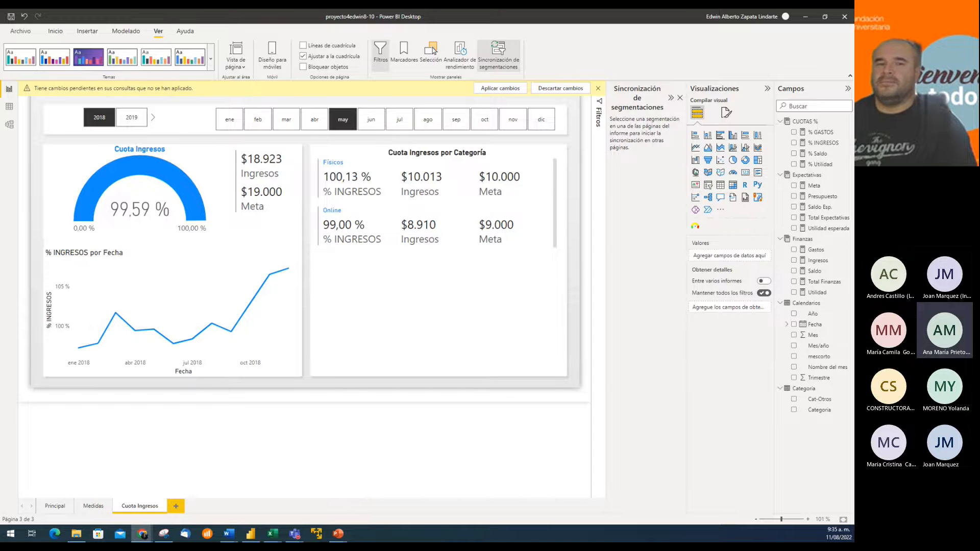
Step: Synchronize the year slicer between the Principal and Cuota Ingresos pages
{"action": "left_click", "coordinate": [156, 113]}
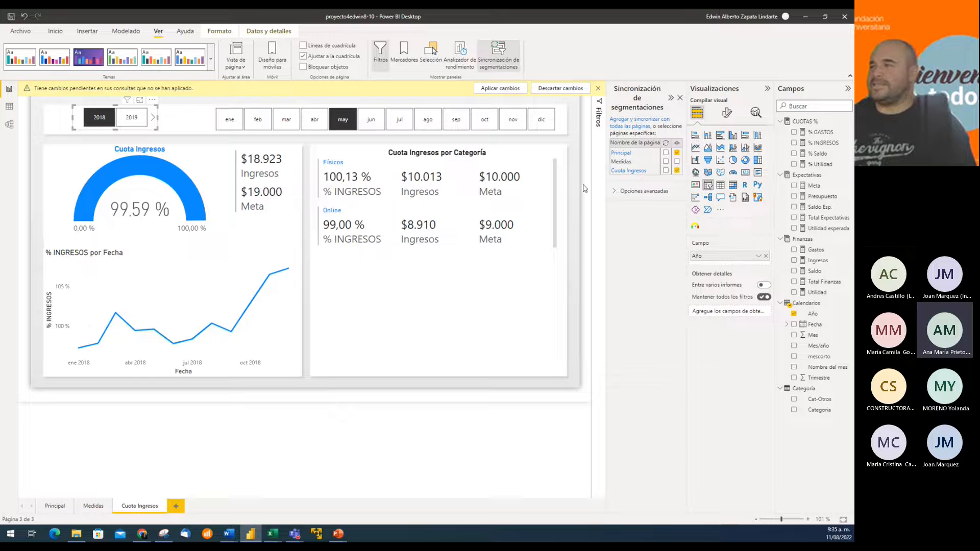
{"action": "left_click", "coordinate": [666, 153]}
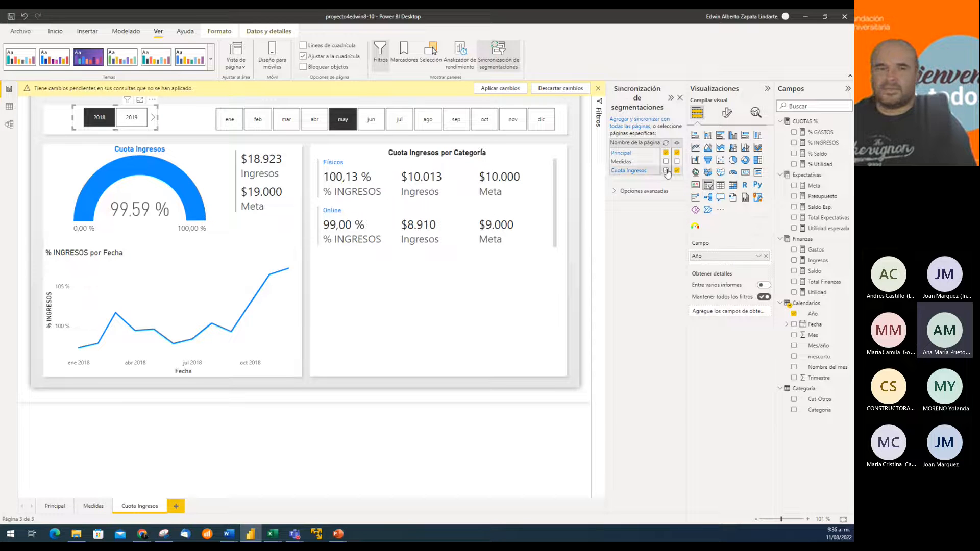
{"action": "left_click", "coordinate": [665, 171]}
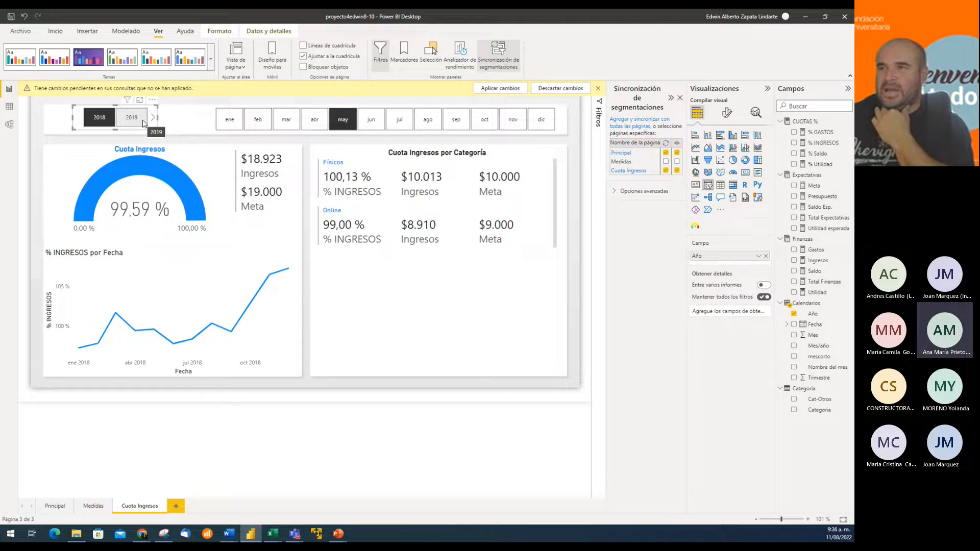
Step: Turn on interaction editing and filter the Cuota Ingresos page to 2019 and abr
{"action": "left_click", "coordinate": [220, 32]}
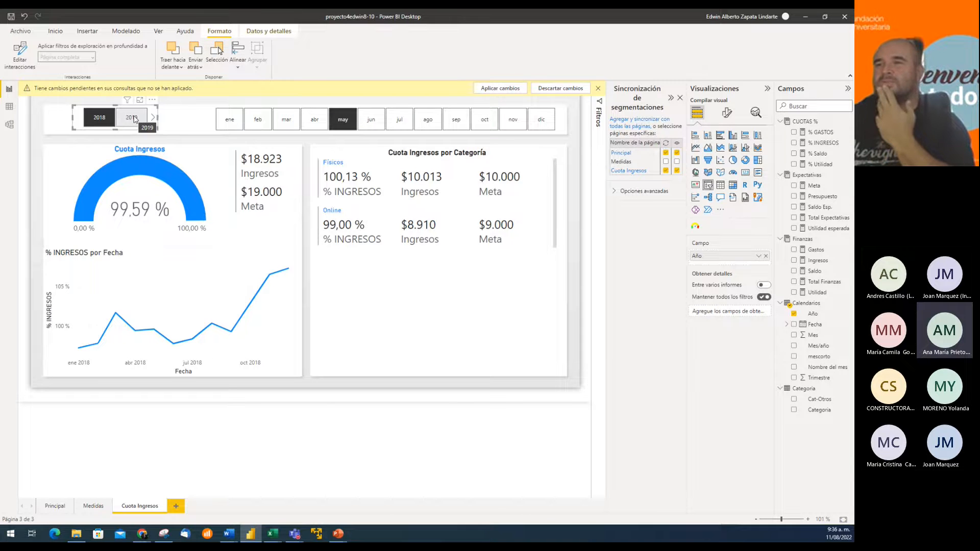
{"action": "left_click", "coordinate": [20, 56]}
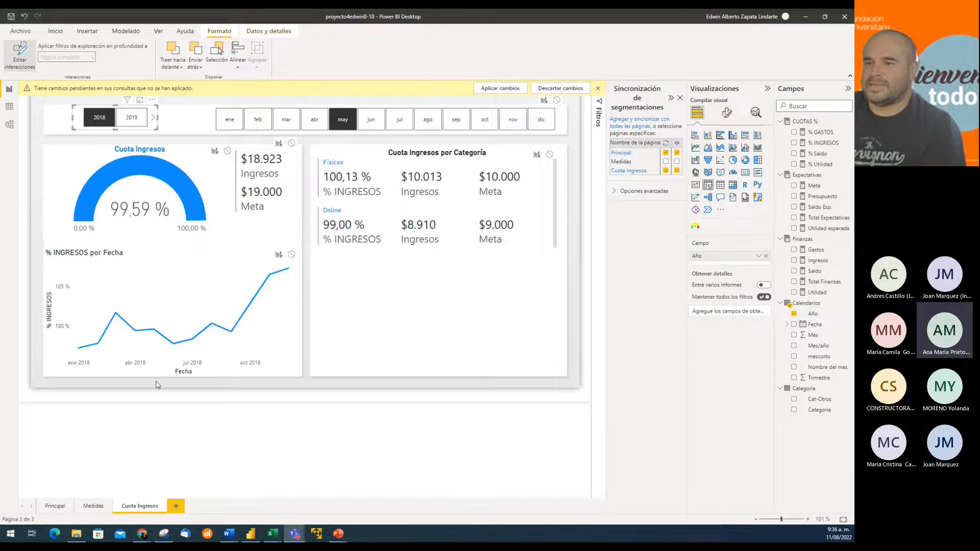
{"action": "left_click", "coordinate": [131, 118]}
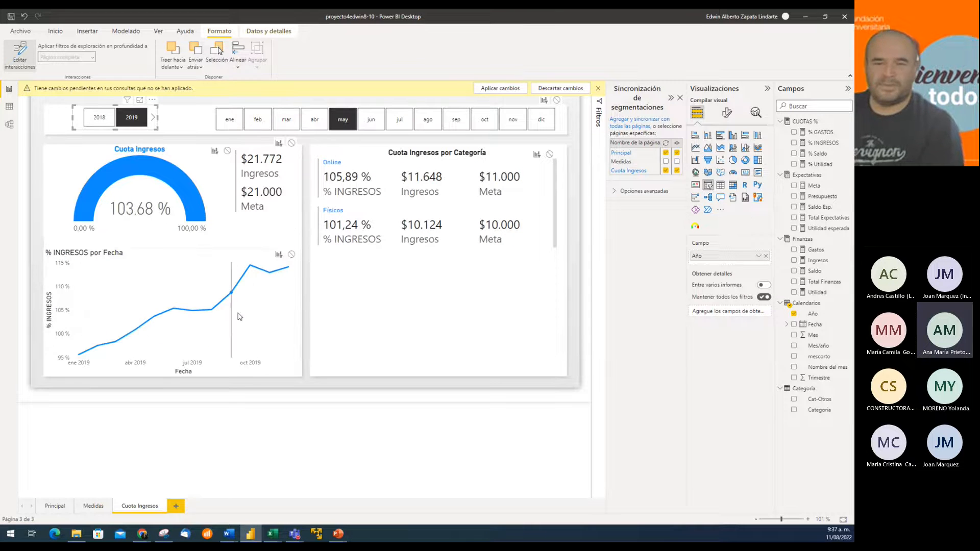
{"action": "left_click", "coordinate": [312, 120]}
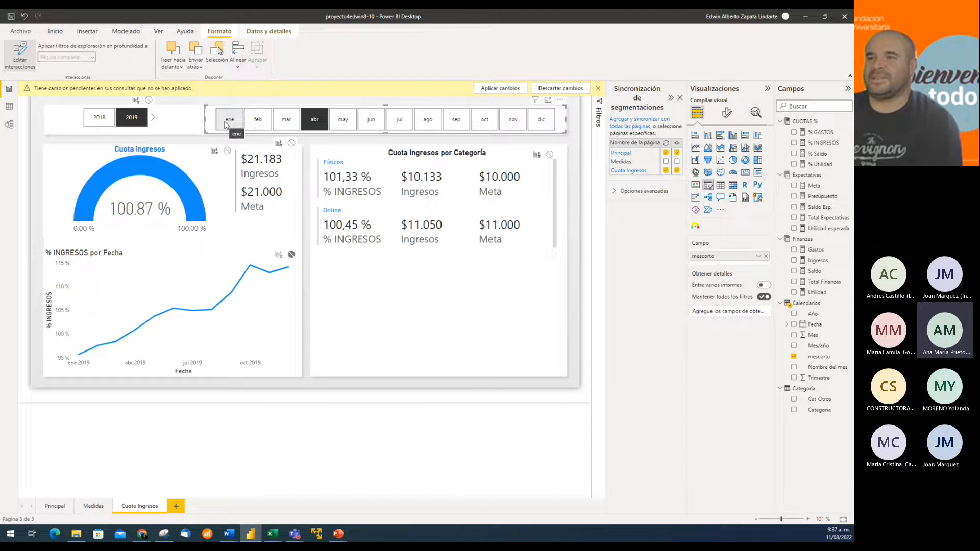
Step: Review the interactions of the year slicer and the month slicer, and leave interaction editing
{"action": "left_click", "coordinate": [80, 110]}
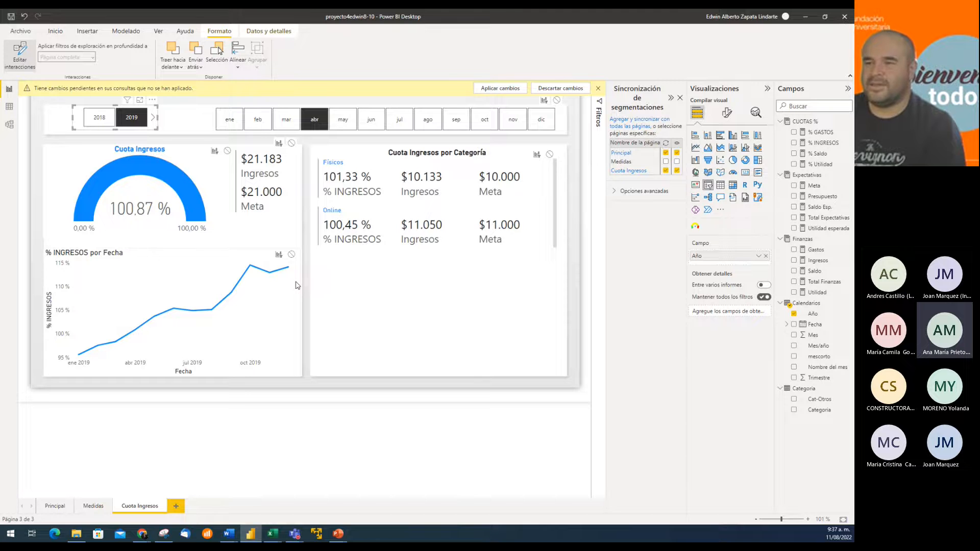
{"action": "left_click", "coordinate": [213, 113]}
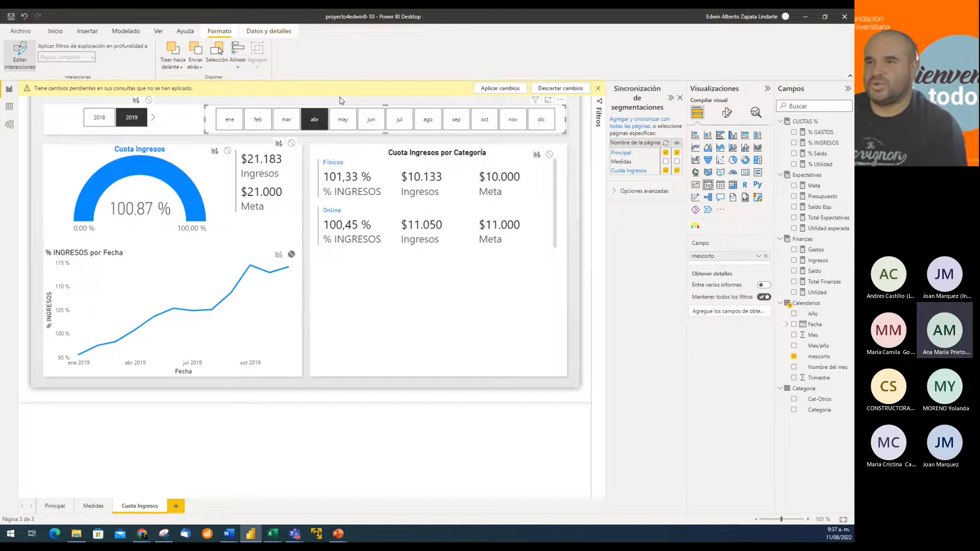
{"action": "left_click", "coordinate": [19, 59]}
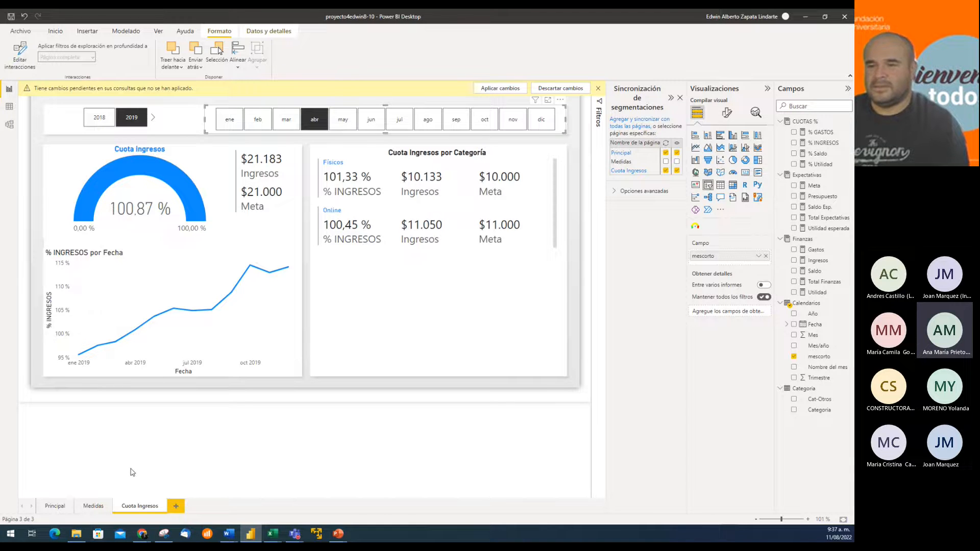
Step: Copy the year and month slicers from the Cuota Ingresos page to the Medidas page without keeping them synchronized
{"action": "left_click", "coordinate": [93, 506]}
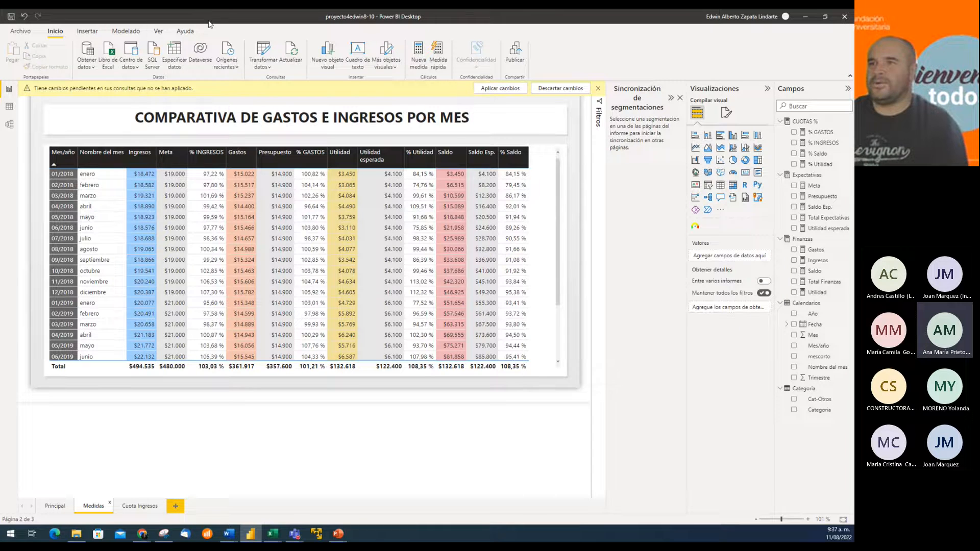
{"action": "left_click", "coordinate": [159, 30]}
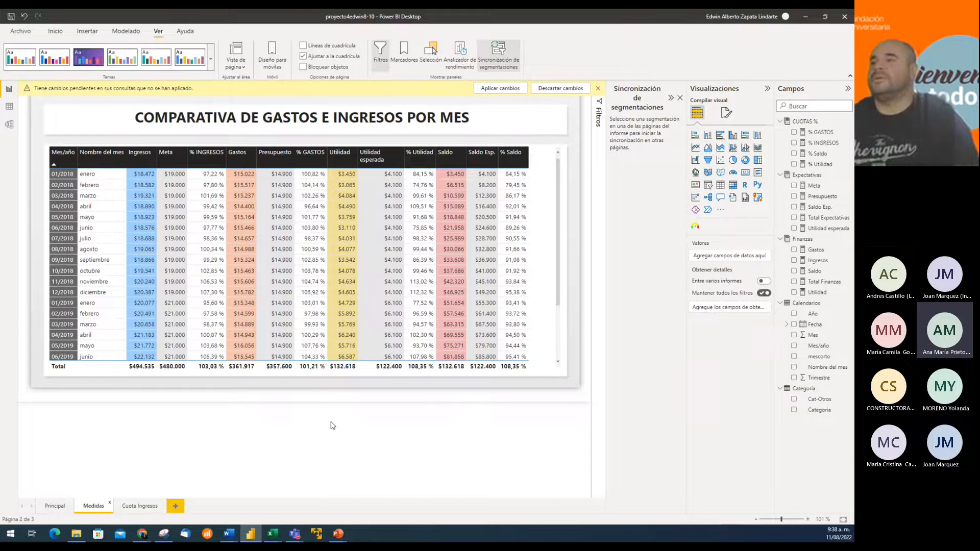
{"action": "left_click", "coordinate": [138, 507]}
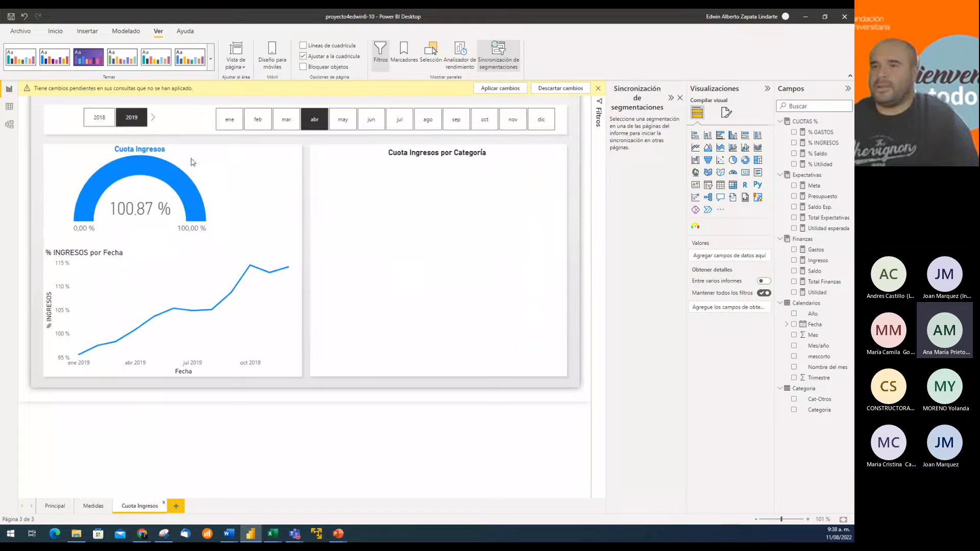
{"action": "left_click_drag", "start_coordinate": [60, 101], "coordinate": [576, 140]}
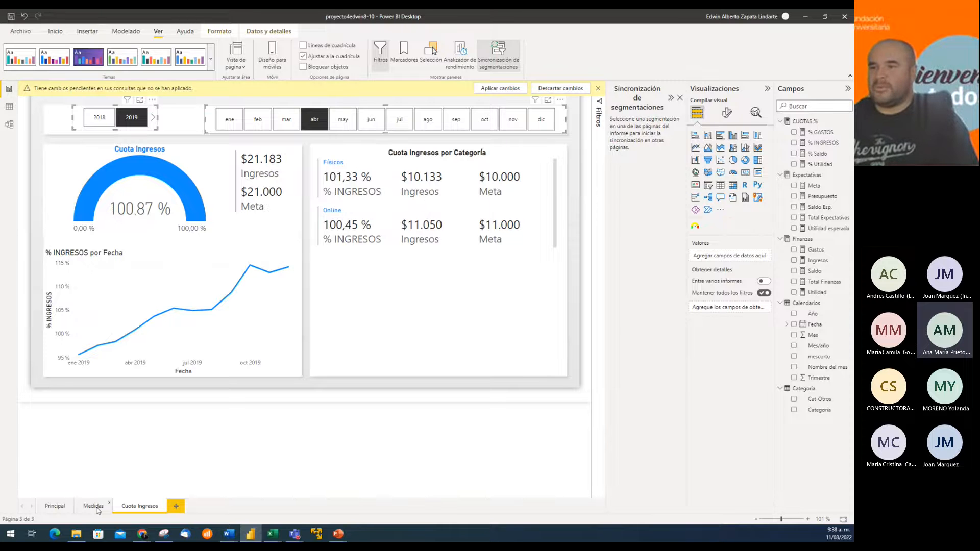
{"action": "left_click", "coordinate": [96, 508]}
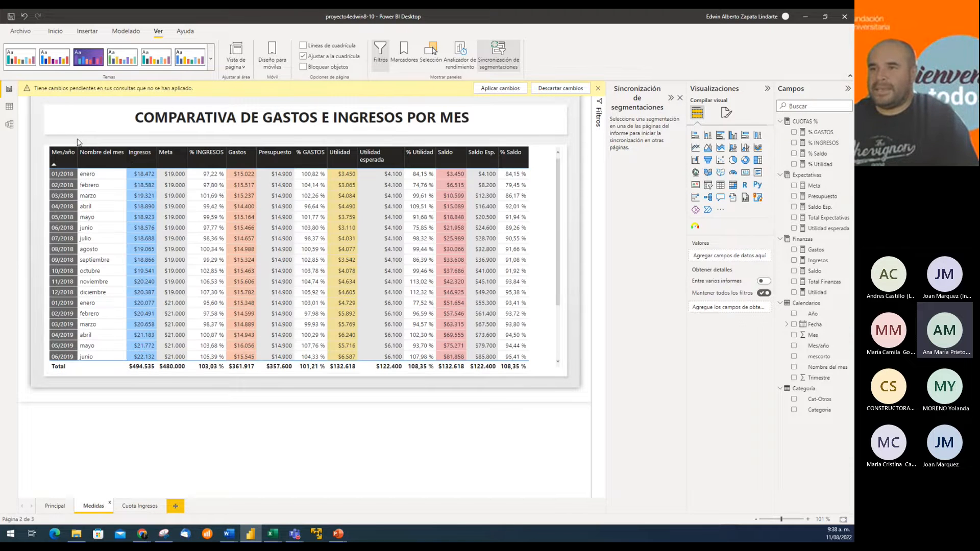
{"action": "key", "text": "ctrl+v"}
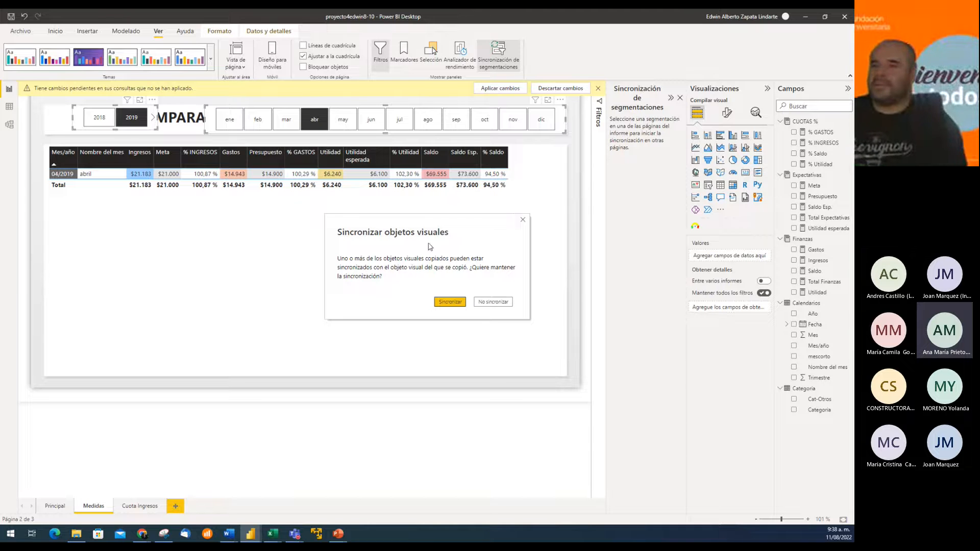
{"action": "left_click", "coordinate": [494, 302]}
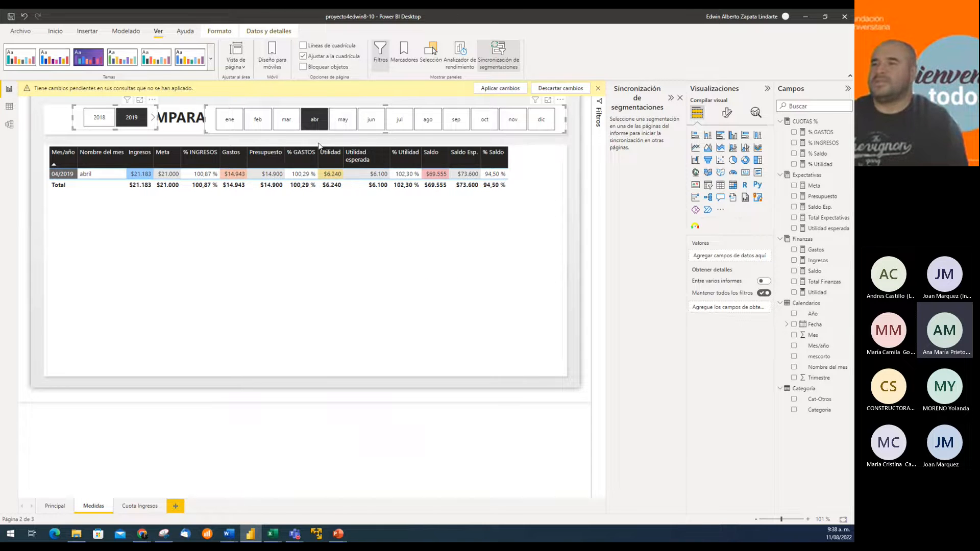
Step: Clear the year and month selections on the Medidas page and compare the slicers on the Principal and Cuota Ingresos pages
{"action": "left_click", "coordinate": [237, 125]}
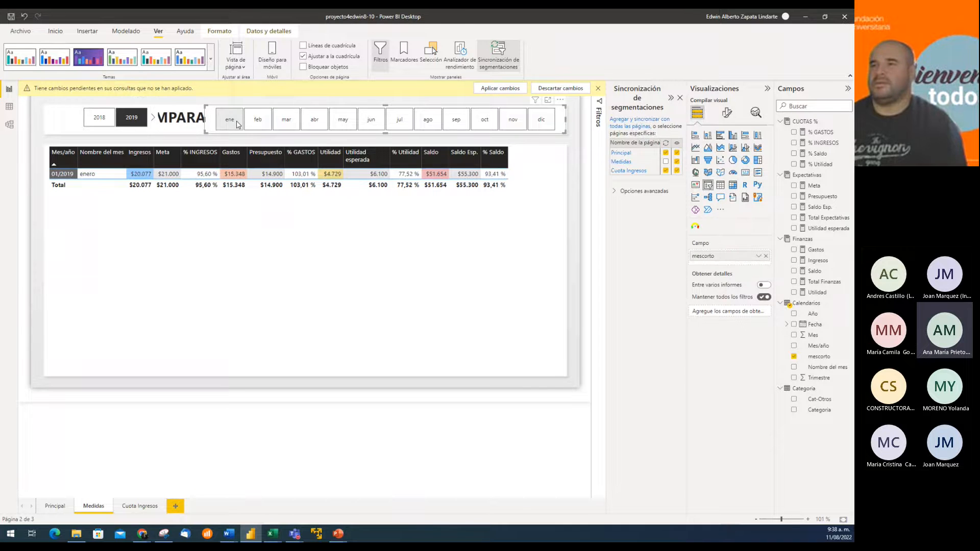
{"action": "left_click", "coordinate": [132, 124]}
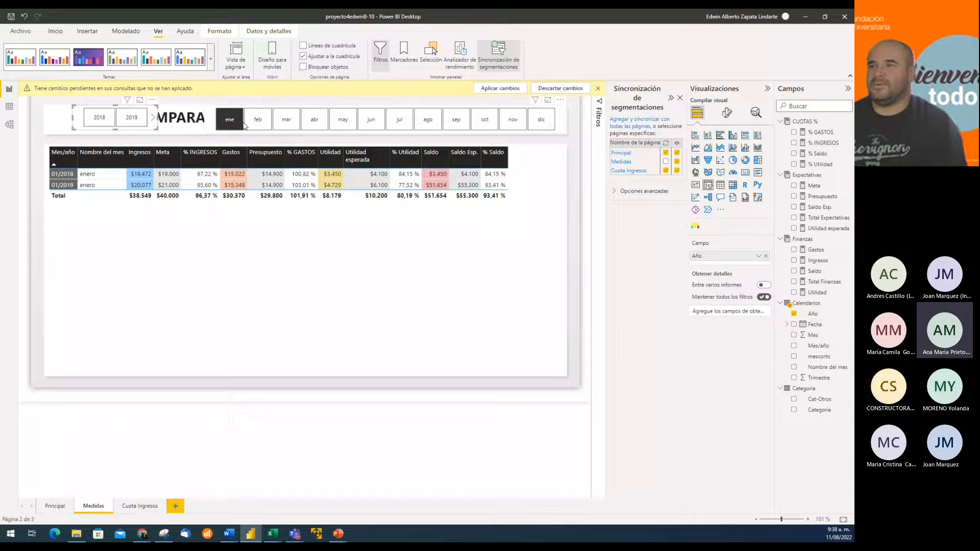
{"action": "left_click", "coordinate": [227, 125]}
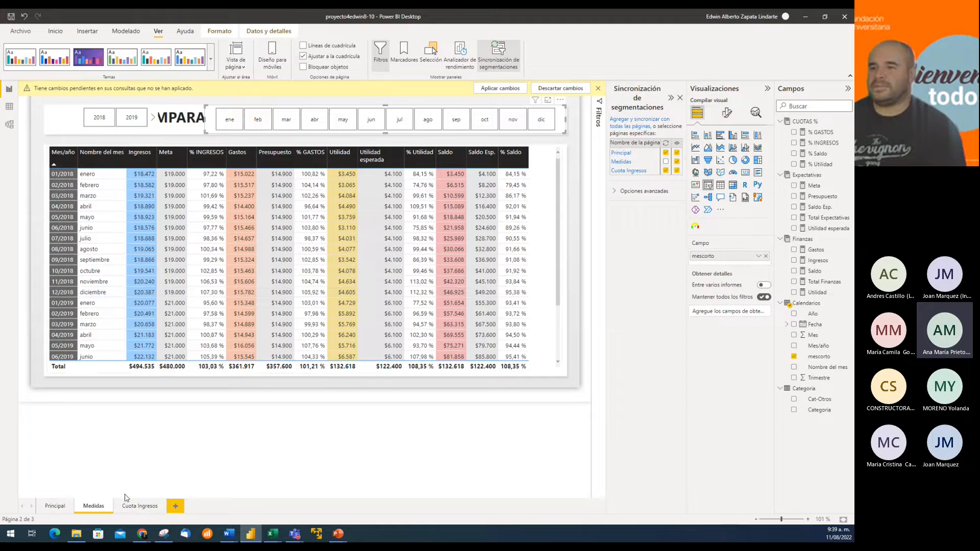
{"action": "left_click", "coordinate": [61, 506]}
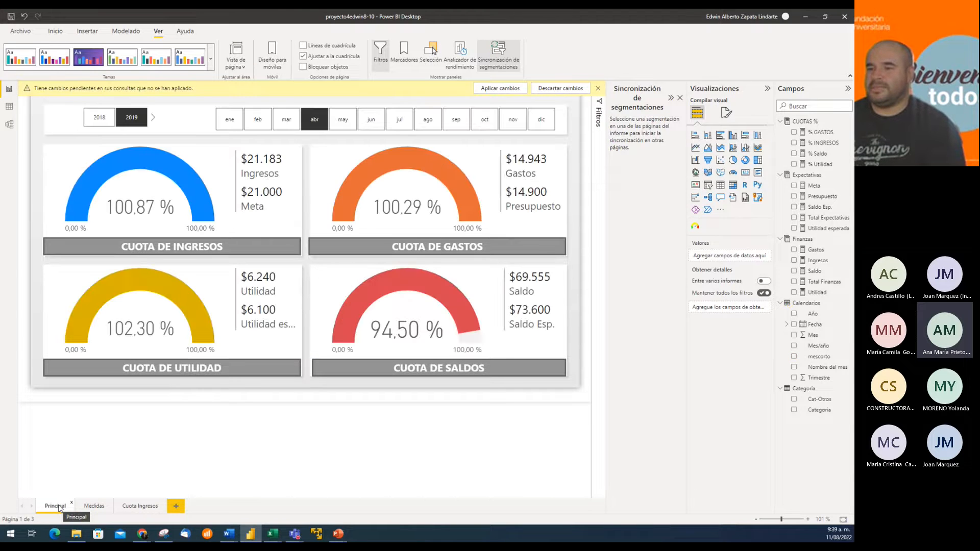
{"action": "left_click", "coordinate": [135, 507]}
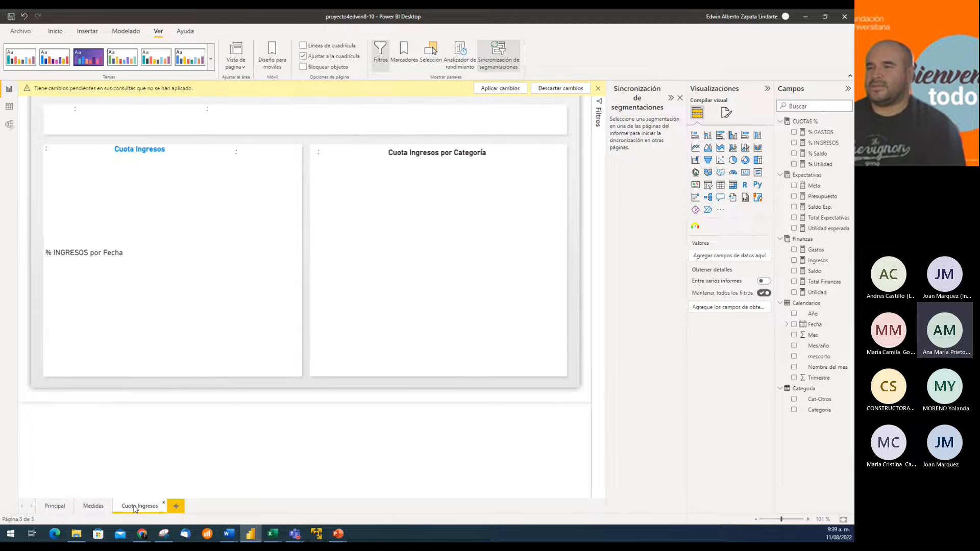
{"action": "left_click", "coordinate": [94, 507]}
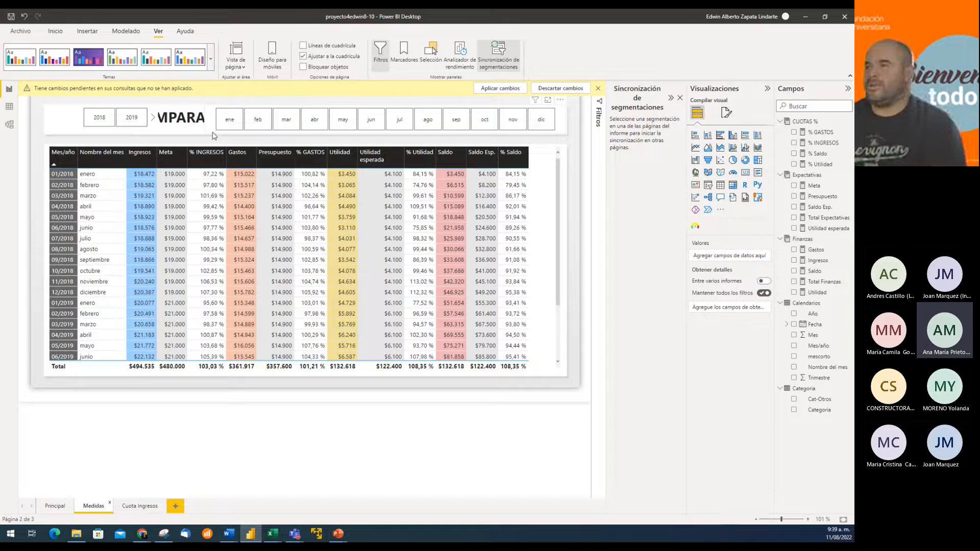
Step: Filter the Medidas page to nov and 2019 with its two slicers
{"action": "left_click", "coordinate": [498, 51]}
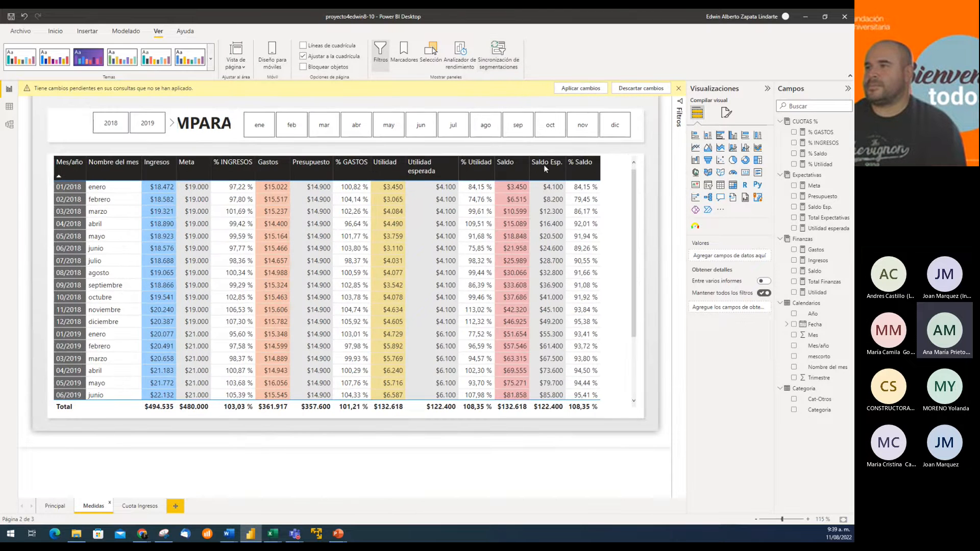
{"action": "left_click", "coordinate": [498, 64]}
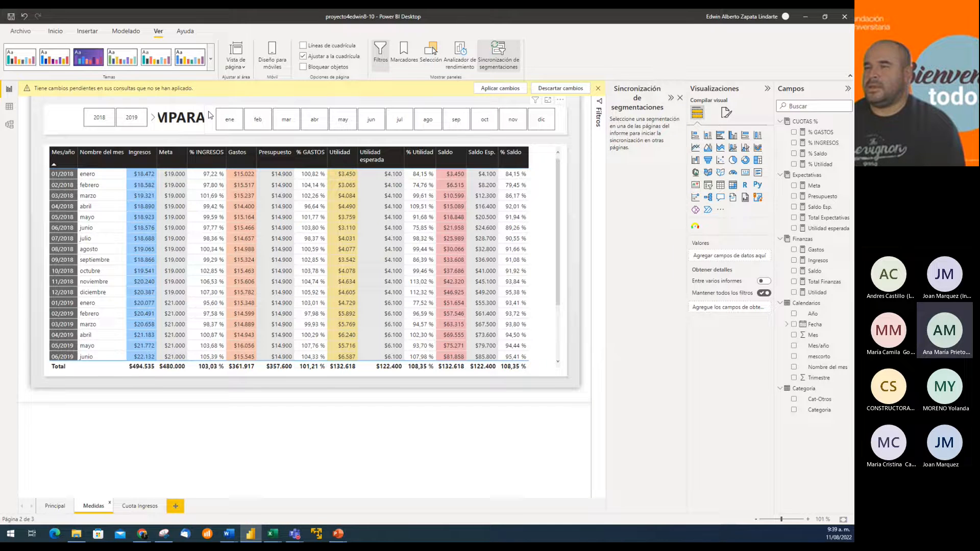
{"action": "left_click", "coordinate": [209, 114]}
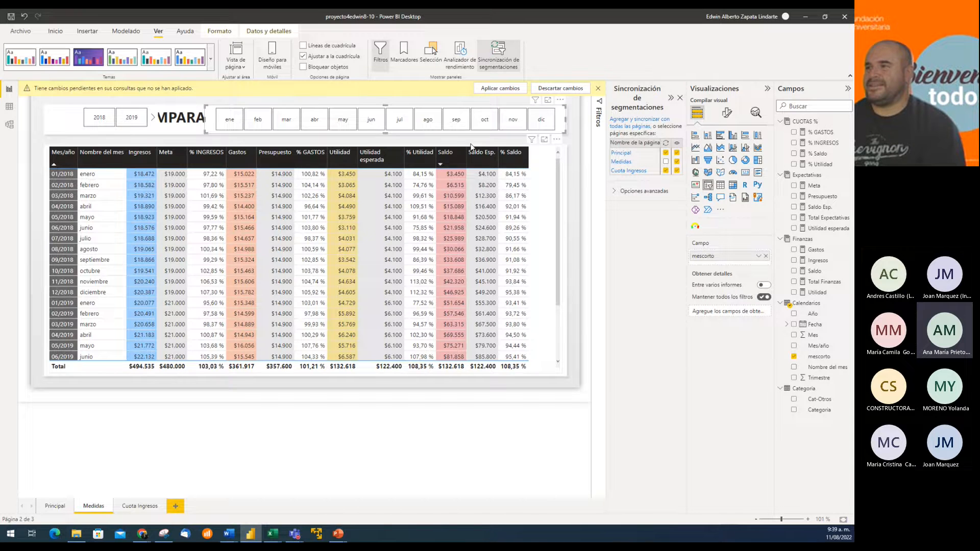
{"action": "left_click", "coordinate": [510, 126]}
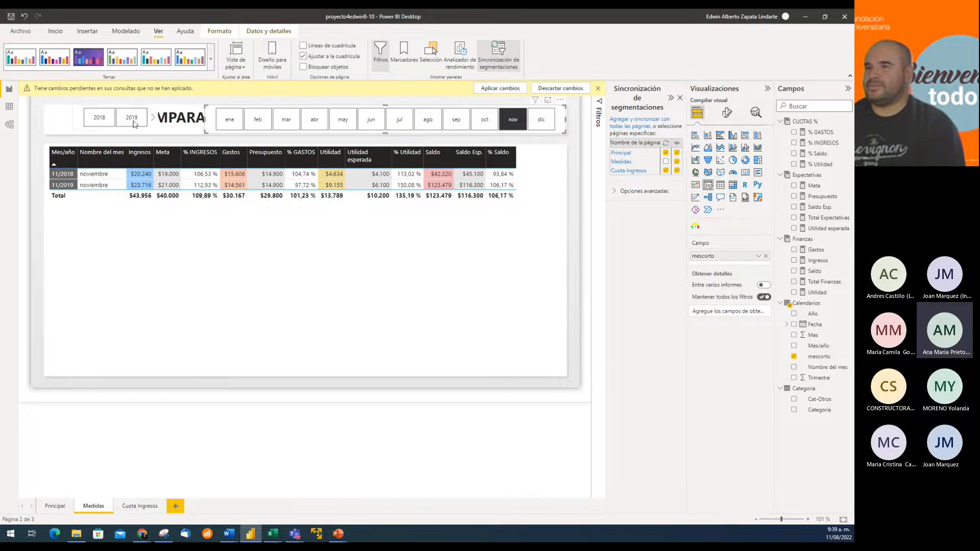
{"action": "left_click", "coordinate": [113, 106]}
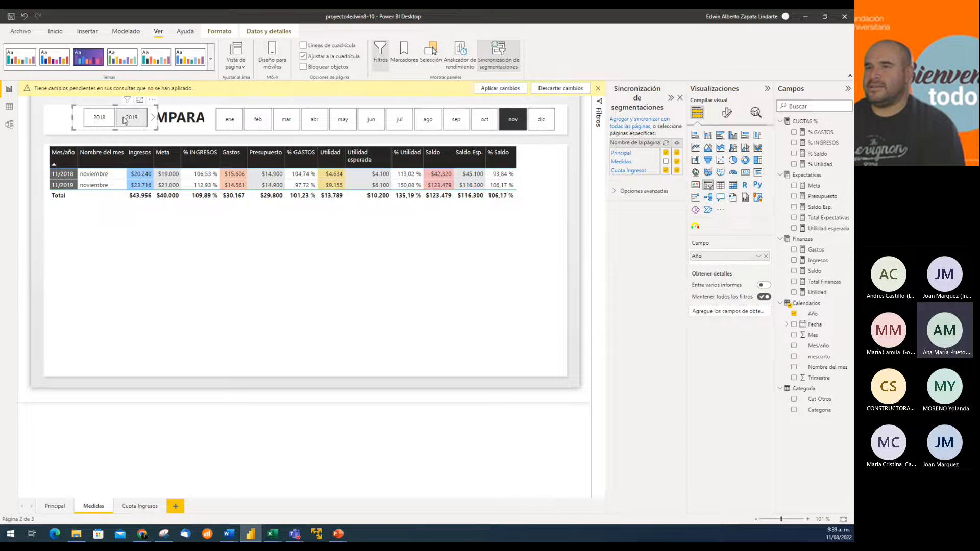
{"action": "left_click", "coordinate": [125, 119]}
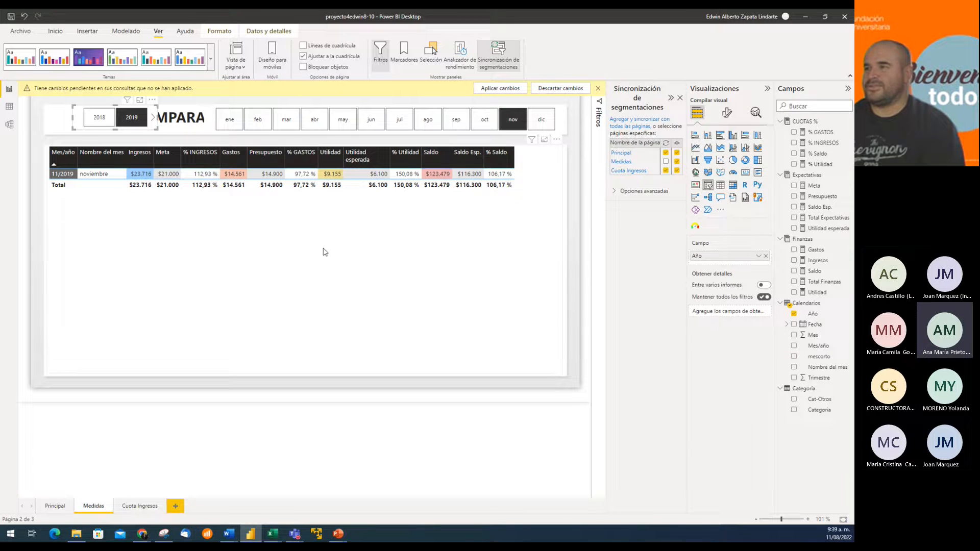
Step: Hide the year and month slicers on the Medidas page through their slicer synchronization settings
{"action": "left_click", "coordinate": [677, 162]}
{"action": "left_click", "coordinate": [678, 163]}
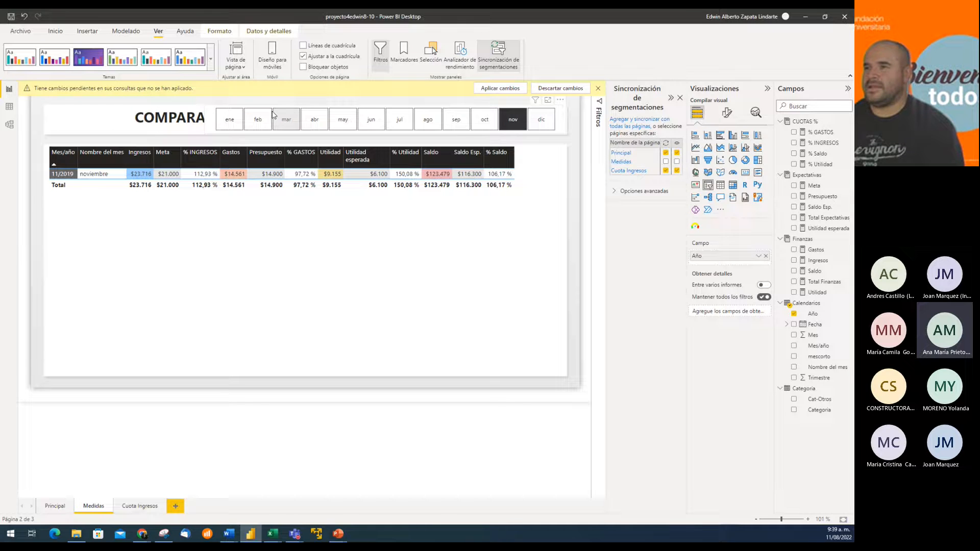
{"action": "left_click", "coordinate": [677, 161]}
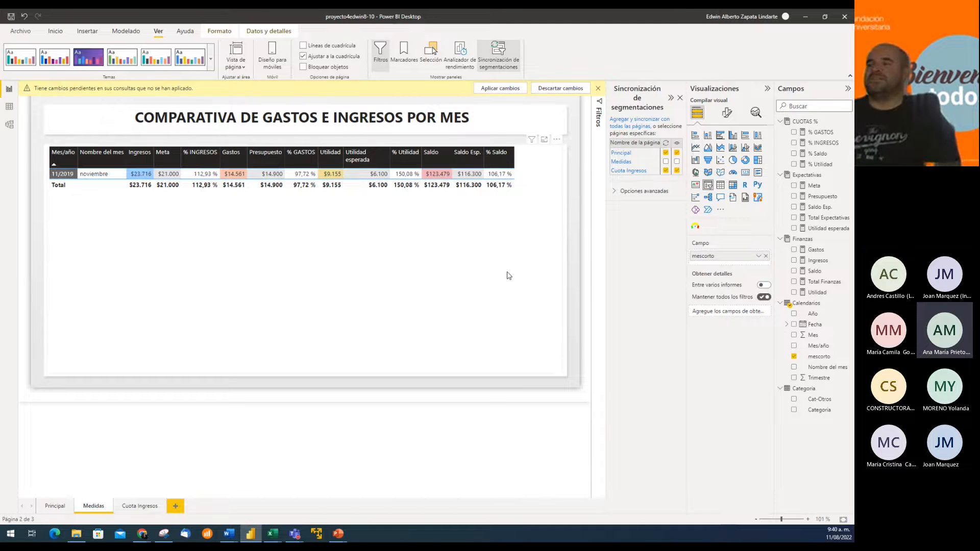
Step: Compare the Principal and Cuota Ingresos pages with the Medidas table while its slicers are hidden
{"action": "left_click", "coordinate": [60, 507]}
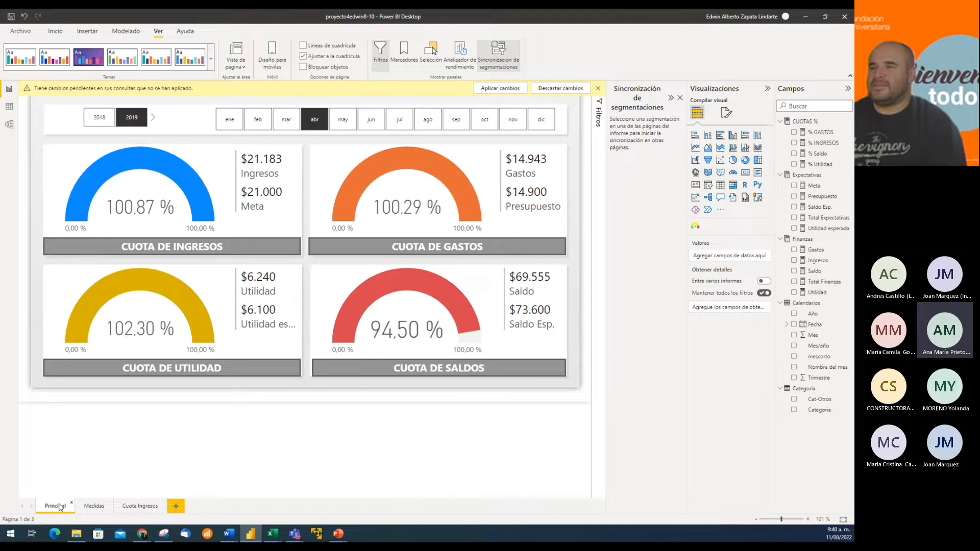
{"action": "left_click", "coordinate": [142, 508]}
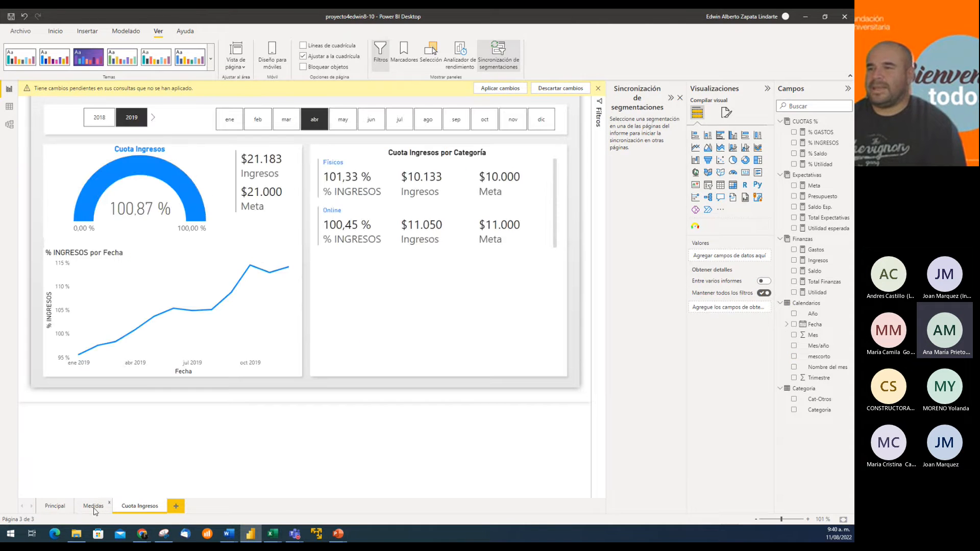
{"action": "left_click", "coordinate": [94, 507]}
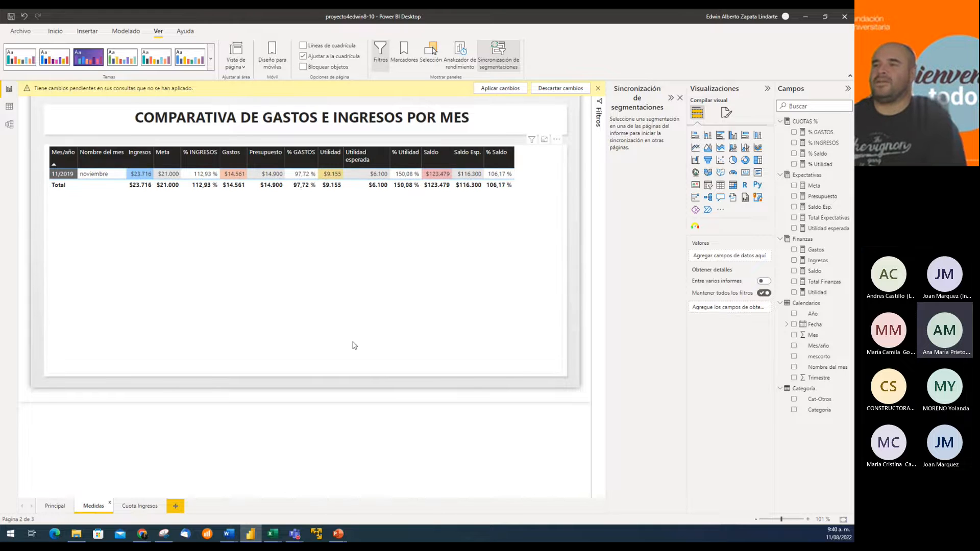
{"action": "mouse_move", "coordinate": [531, 143]}
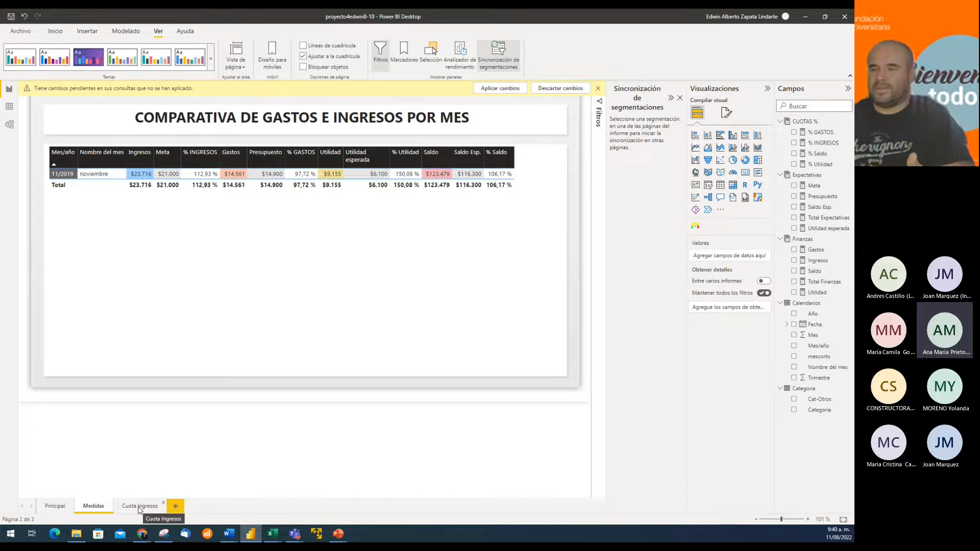
{"action": "left_click", "coordinate": [179, 128]}
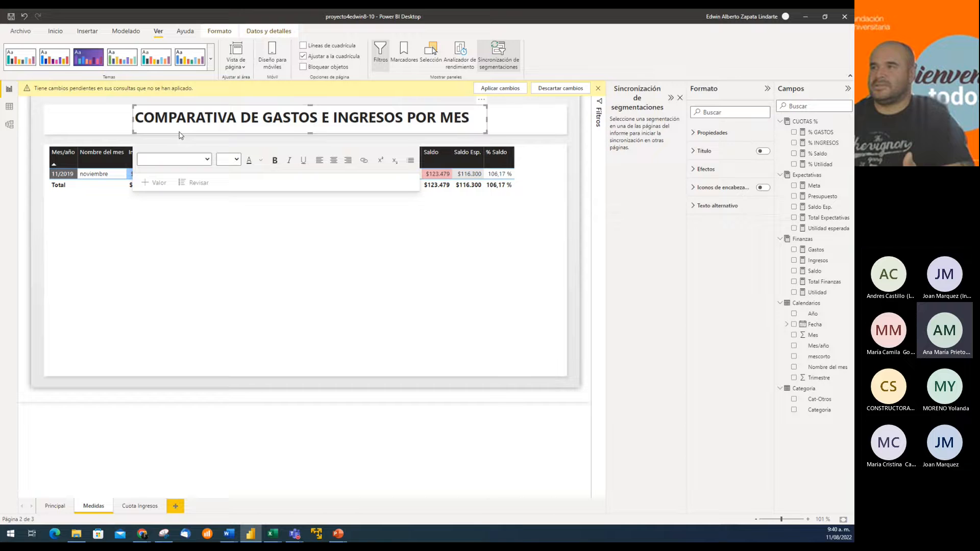
{"action": "left_click", "coordinate": [527, 134]}
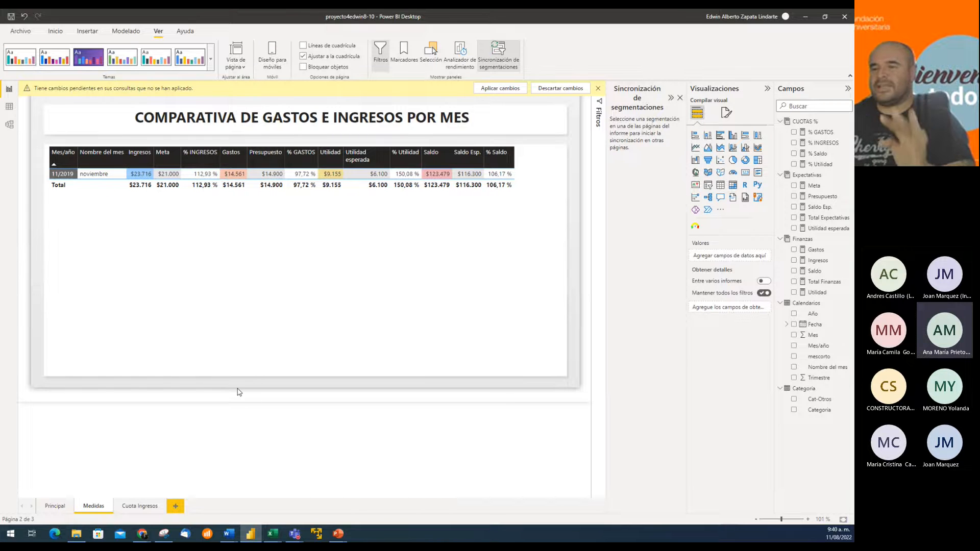
Step: Inspect the month slicer's synchronization settings on the Cuota Ingresos page, including the advanced options
{"action": "left_click", "coordinate": [142, 506]}
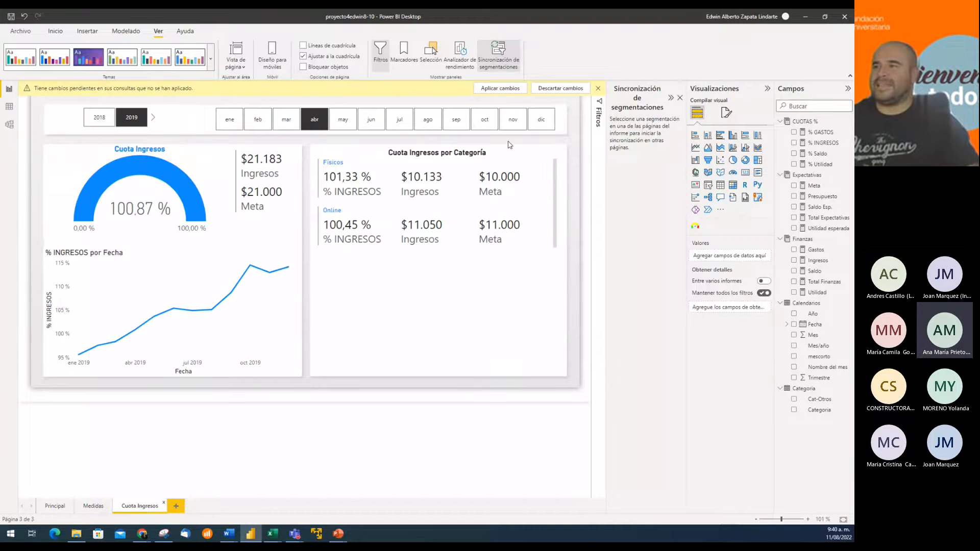
{"action": "left_click", "coordinate": [360, 111]}
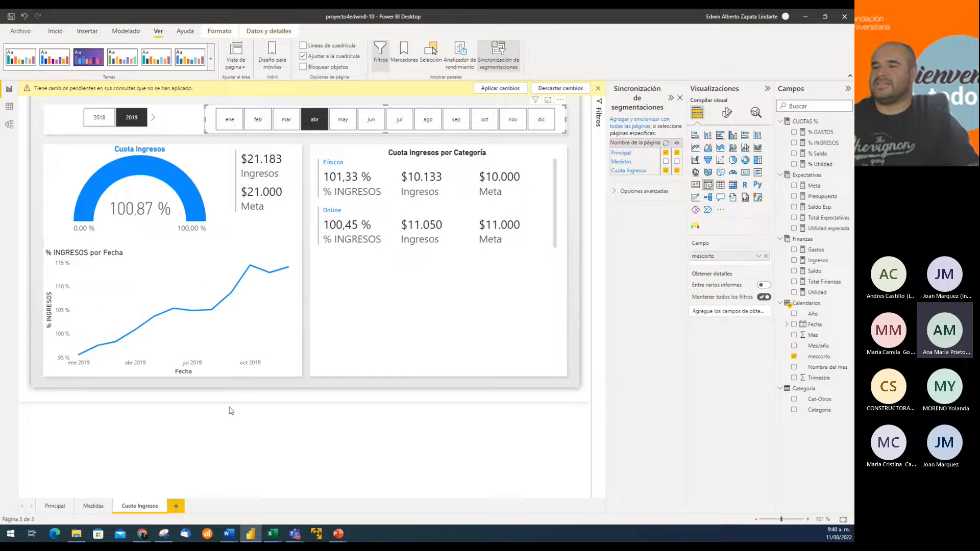
{"action": "left_click", "coordinate": [95, 506]}
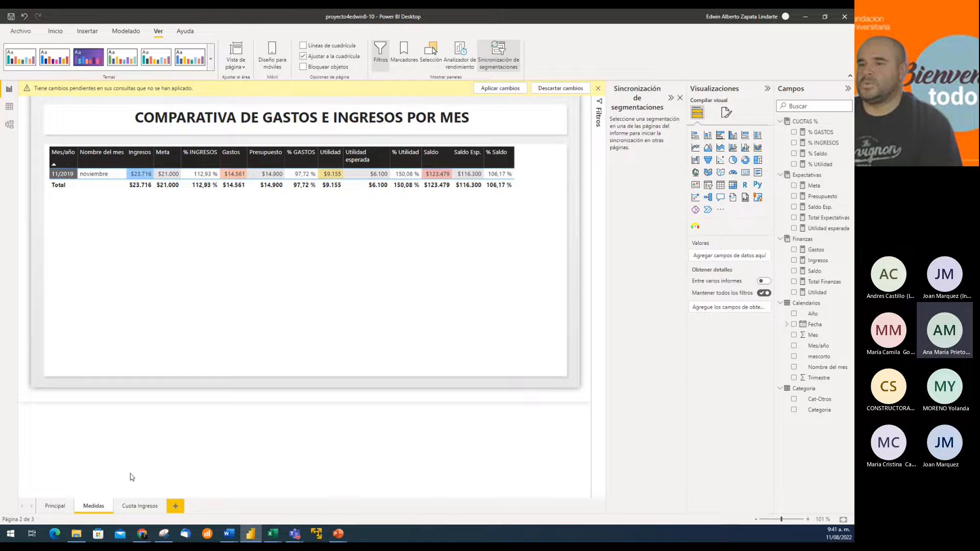
{"action": "left_click", "coordinate": [139, 506]}
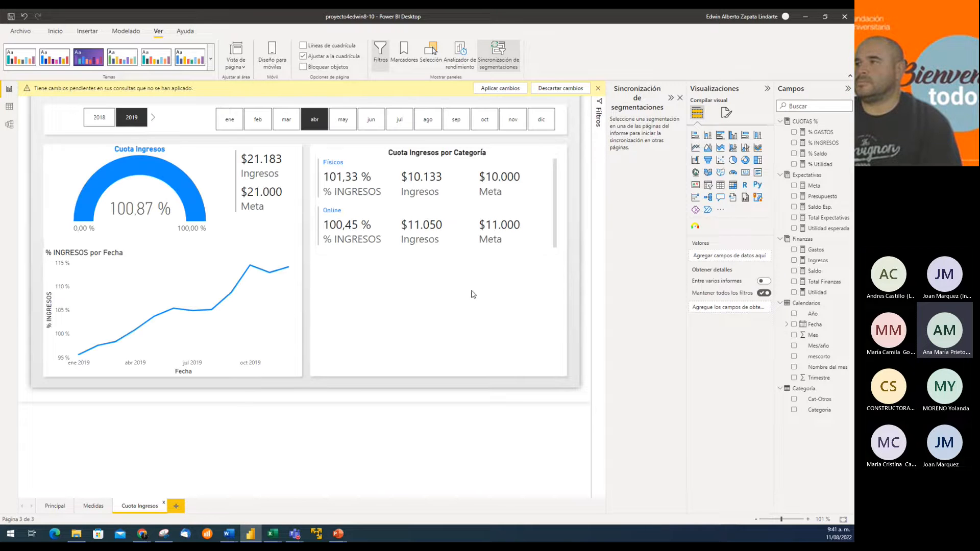
{"action": "left_click", "coordinate": [562, 129]}
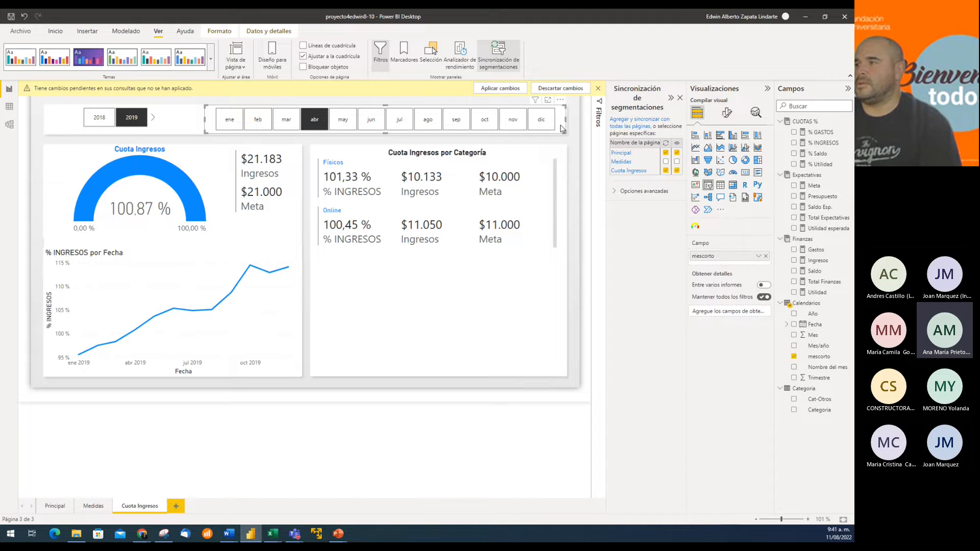
{"action": "left_click", "coordinate": [614, 191]}
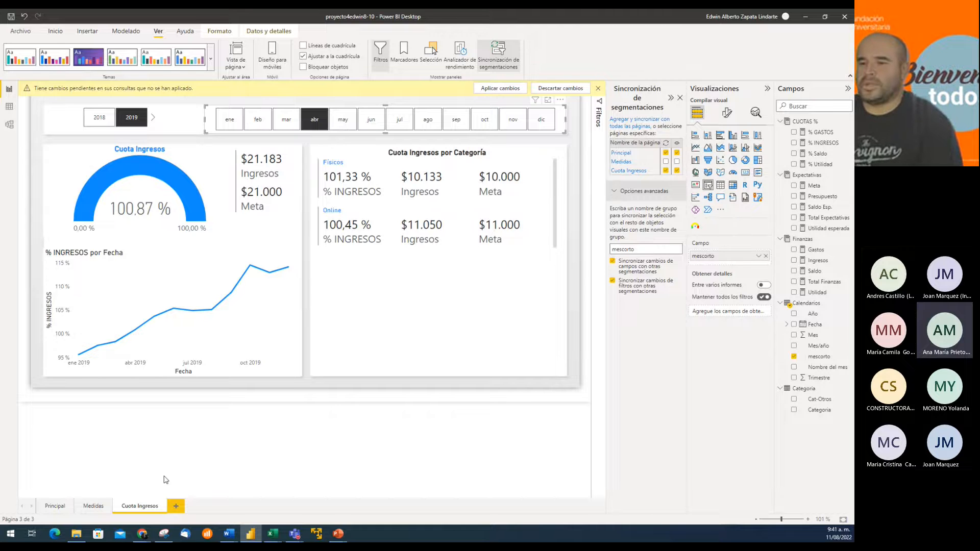
Step: Make the hidden month slicer visible on the Medidas page from the Cuota Ingresos page, and delete it from Medidas
{"action": "left_click", "coordinate": [93, 506]}
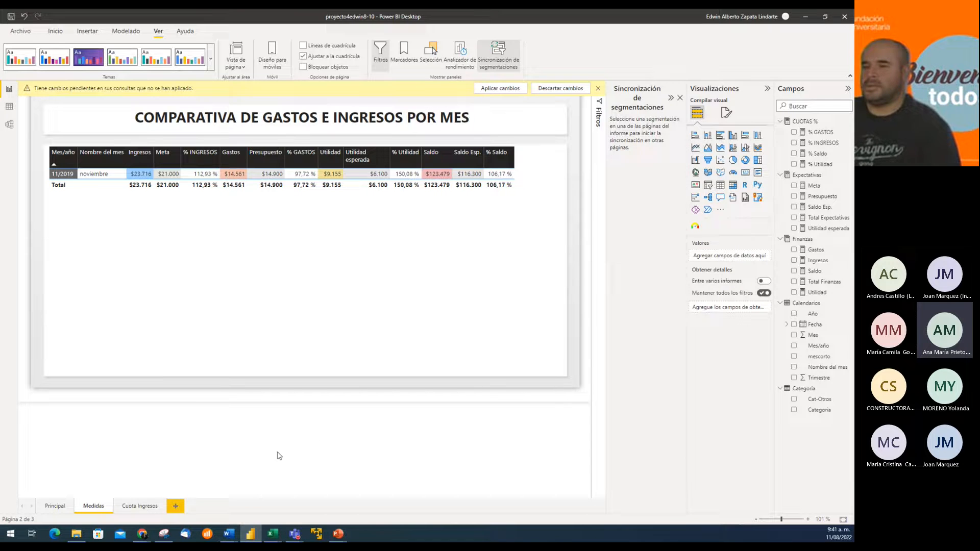
{"action": "left_click", "coordinate": [134, 504]}
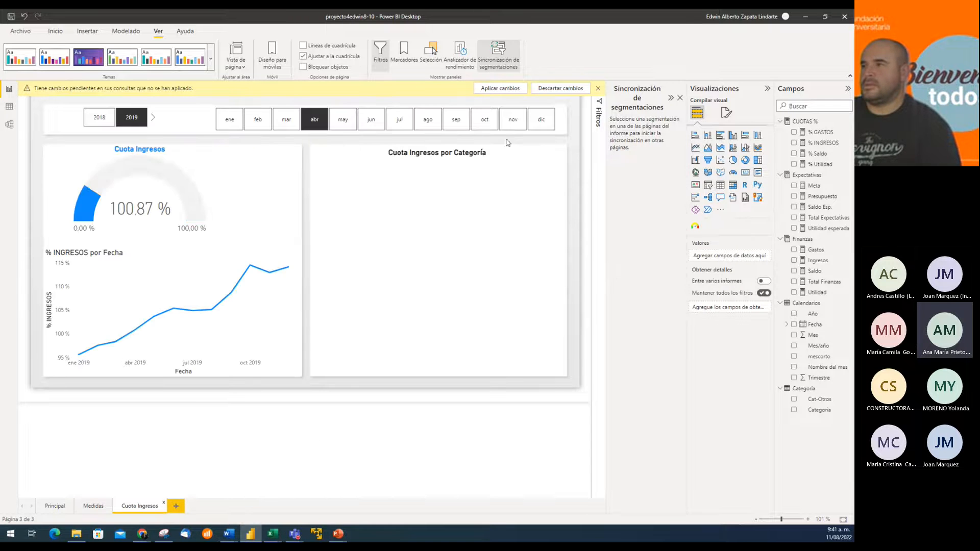
{"action": "left_click", "coordinate": [563, 130]}
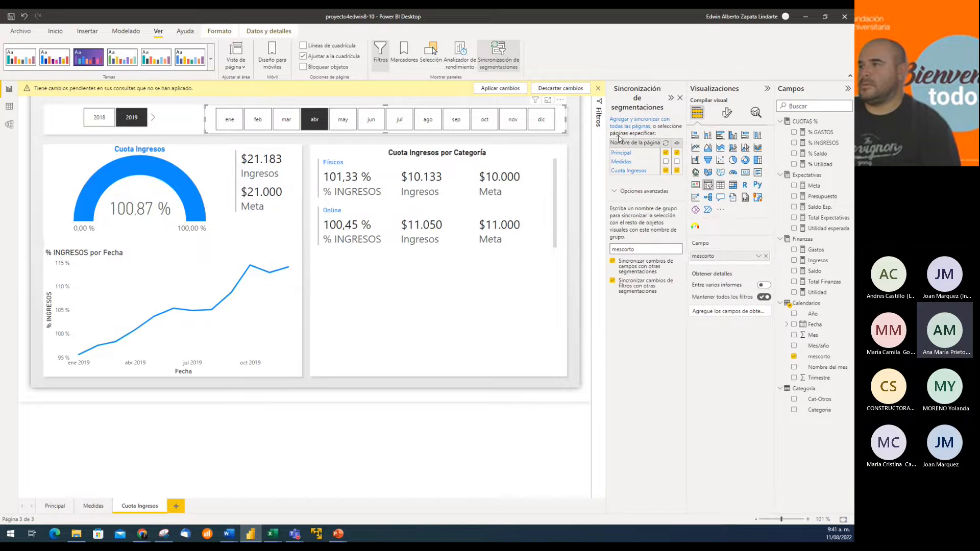
{"action": "left_click", "coordinate": [676, 161]}
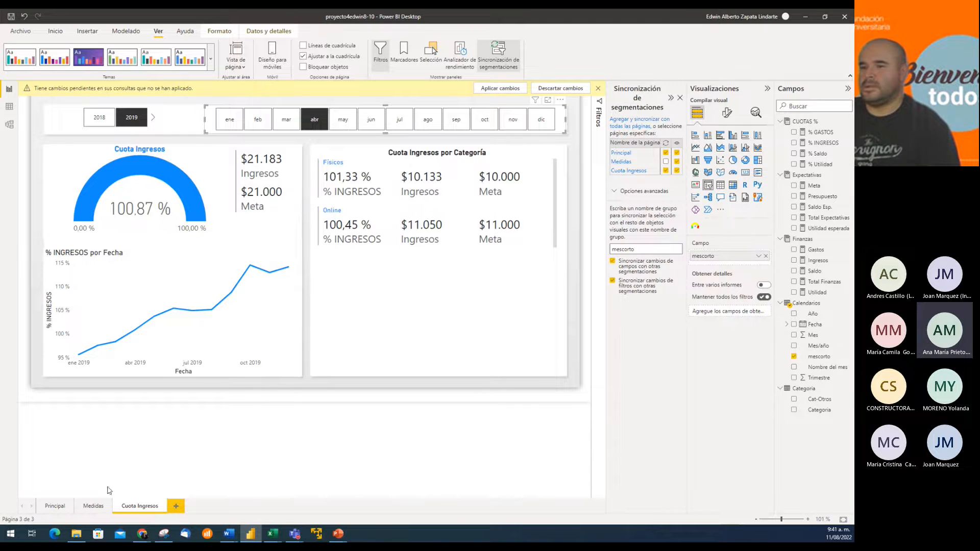
{"action": "left_click", "coordinate": [92, 506]}
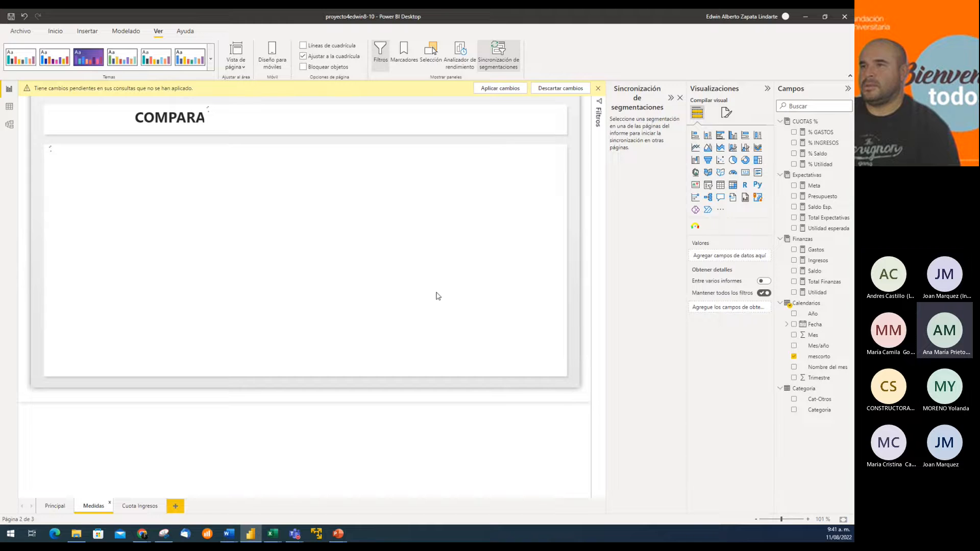
{"action": "left_click", "coordinate": [565, 129]}
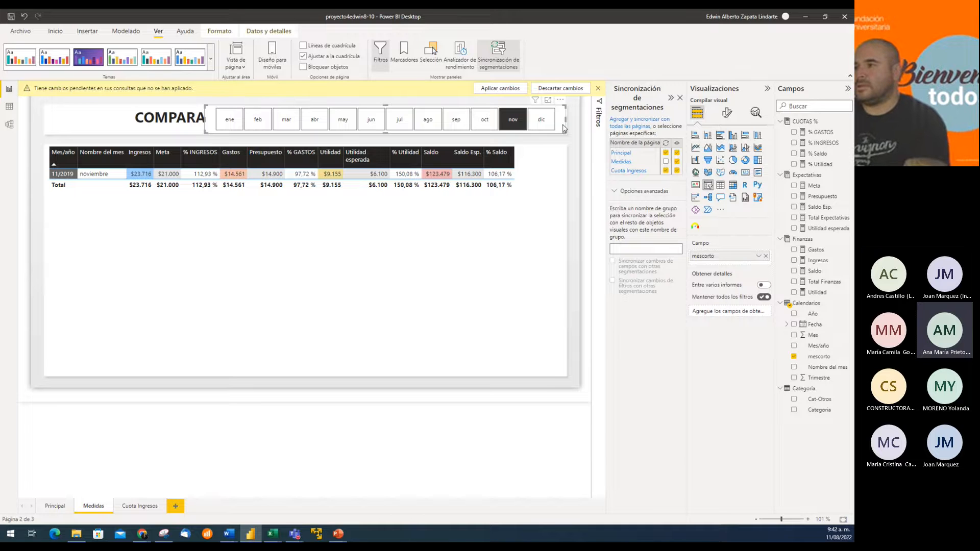
{"action": "key", "text": "Delete"}
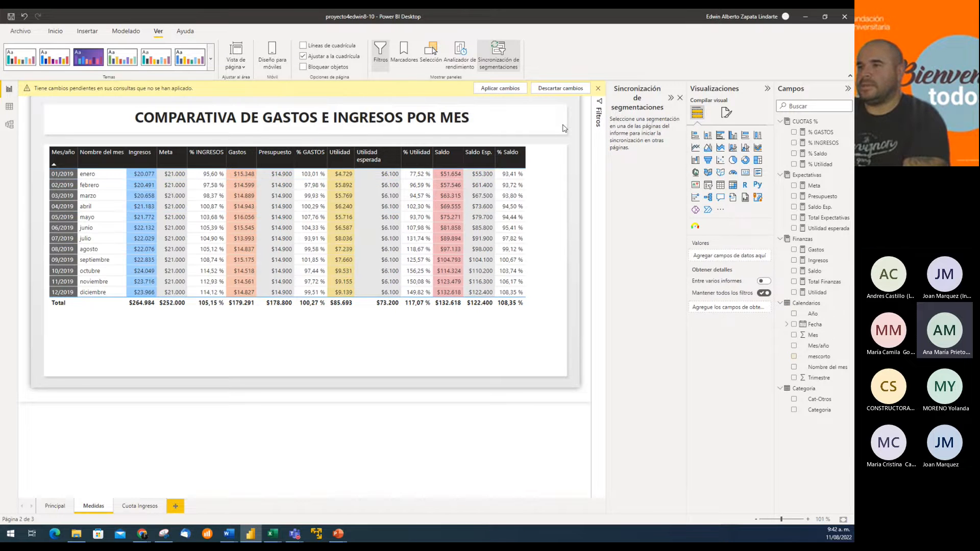
Step: Check the year slicer's synchronization settings on the Cuota Ingresos page, and delete the year slicer from the Medidas page
{"action": "left_click", "coordinate": [140, 506]}
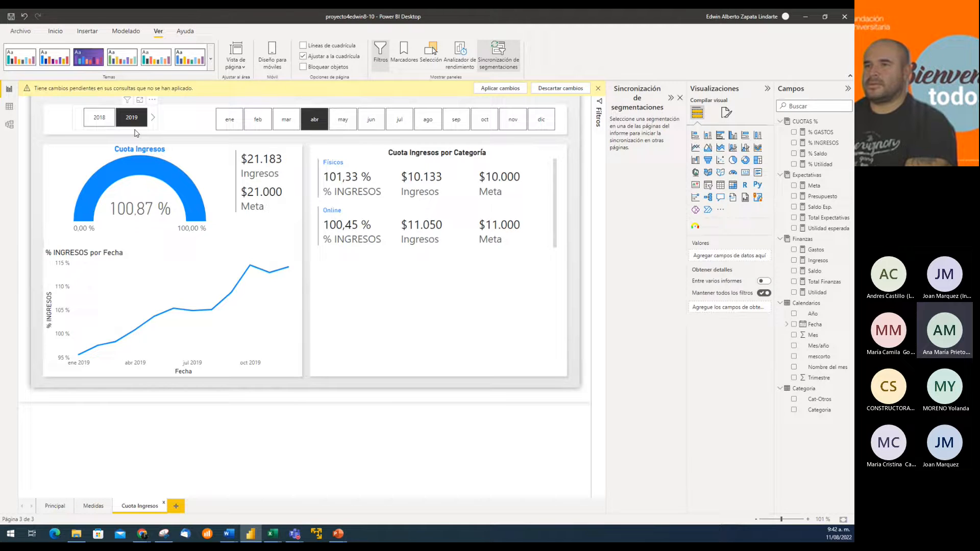
{"action": "left_click", "coordinate": [135, 132]}
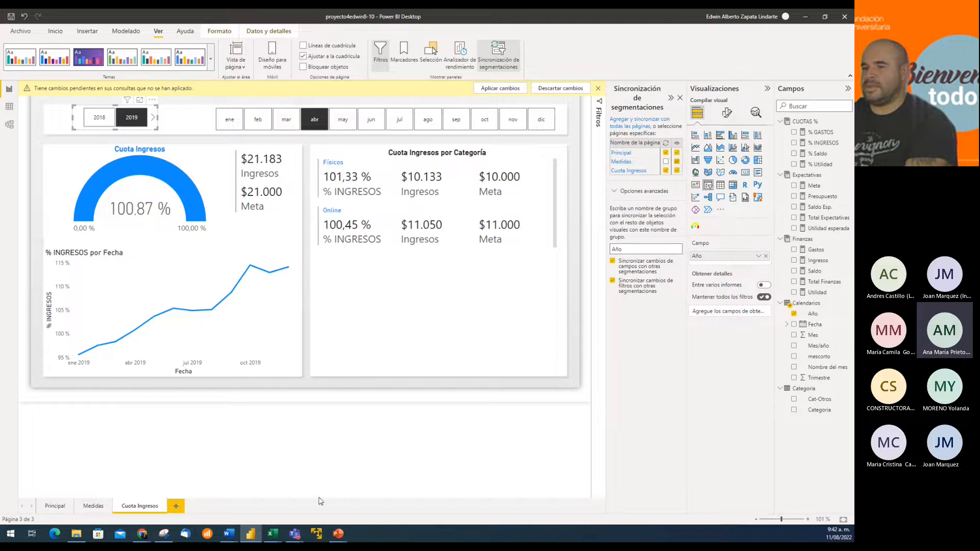
{"action": "left_click", "coordinate": [94, 506]}
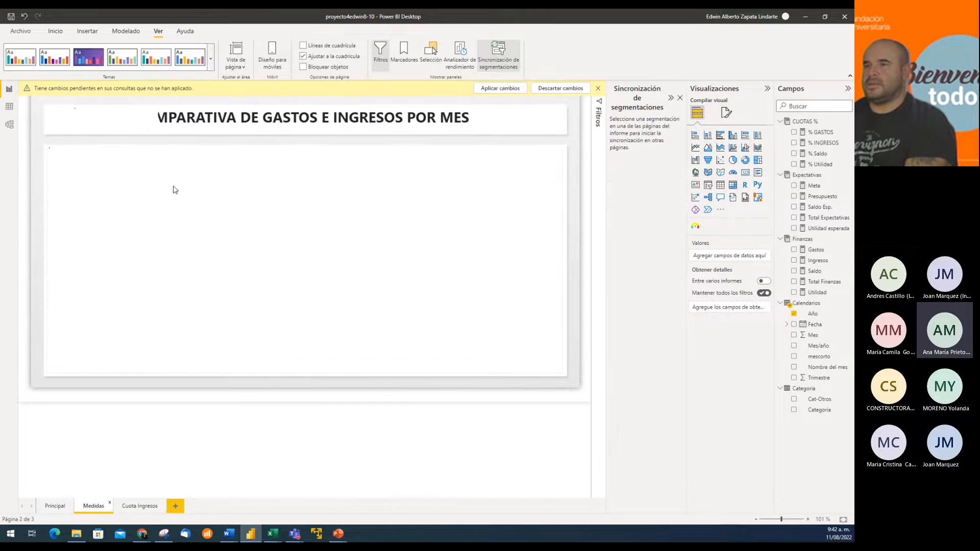
{"action": "left_click", "coordinate": [153, 109]}
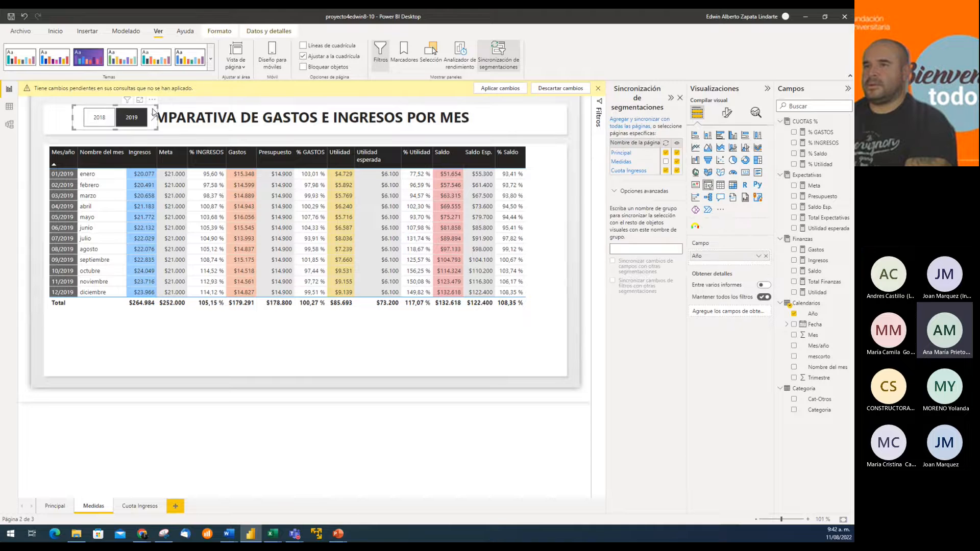
{"action": "key", "text": "Delete"}
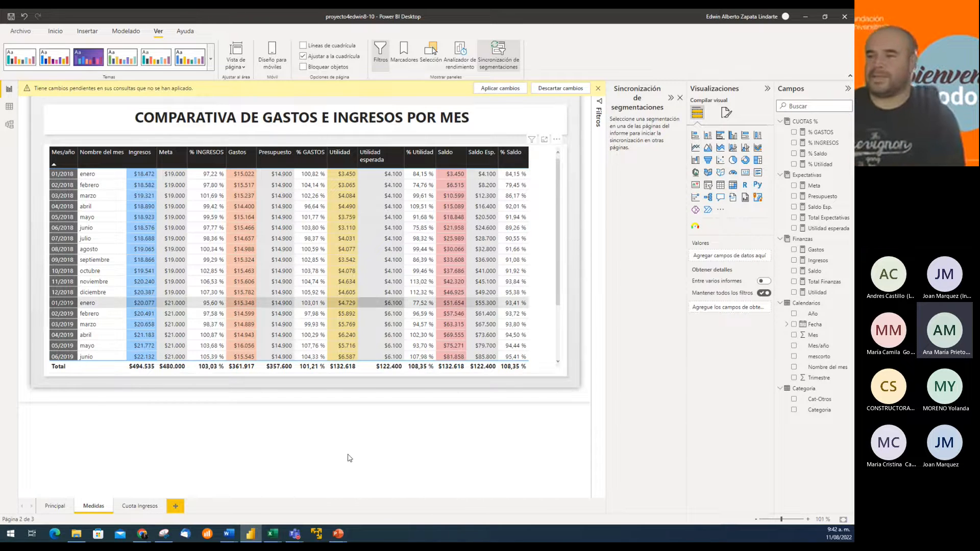
Step: Convert the % INGRESOS por Fecha line chart on the Cuota Ingresos page to an area chart
{"action": "left_click", "coordinate": [134, 508]}
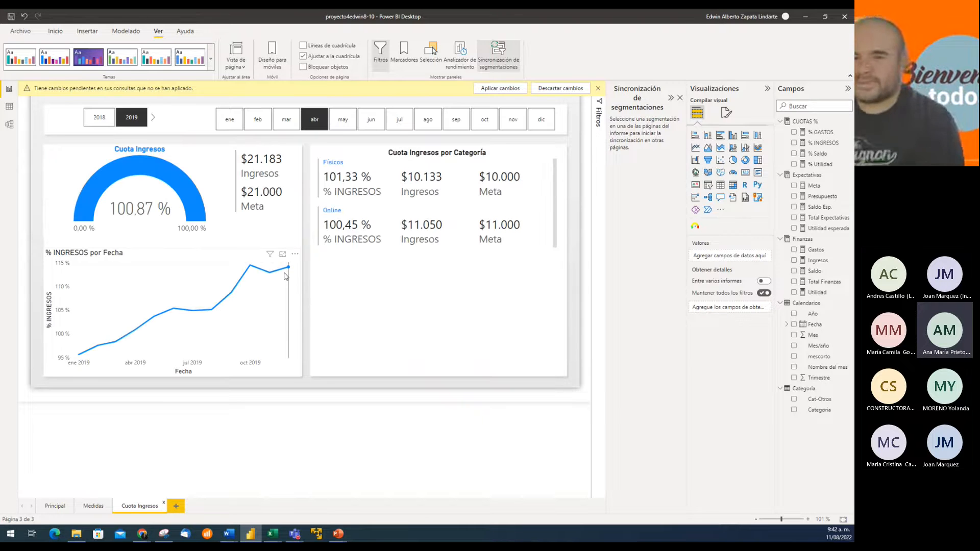
{"action": "left_click", "coordinate": [194, 256]}
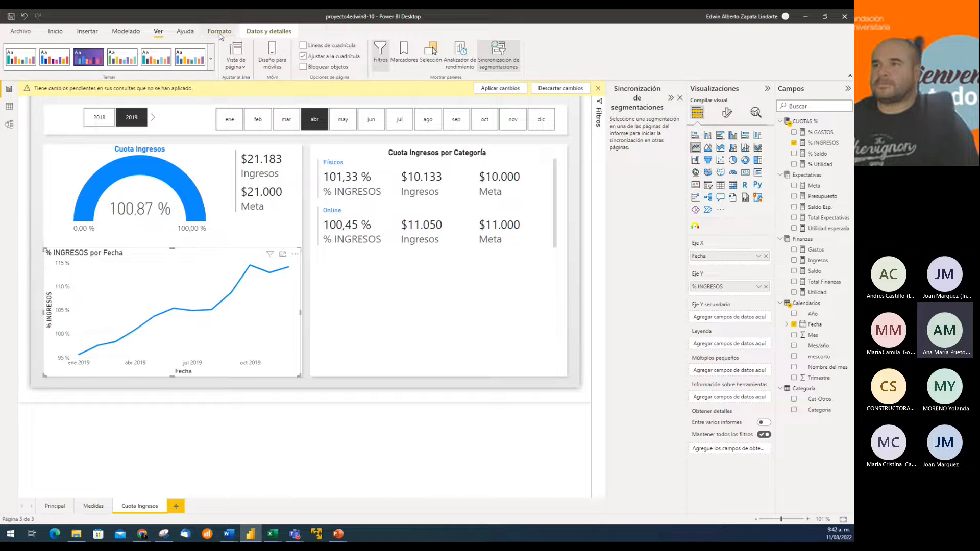
{"action": "left_click", "coordinate": [220, 31]}
{"action": "left_click", "coordinate": [269, 31]}
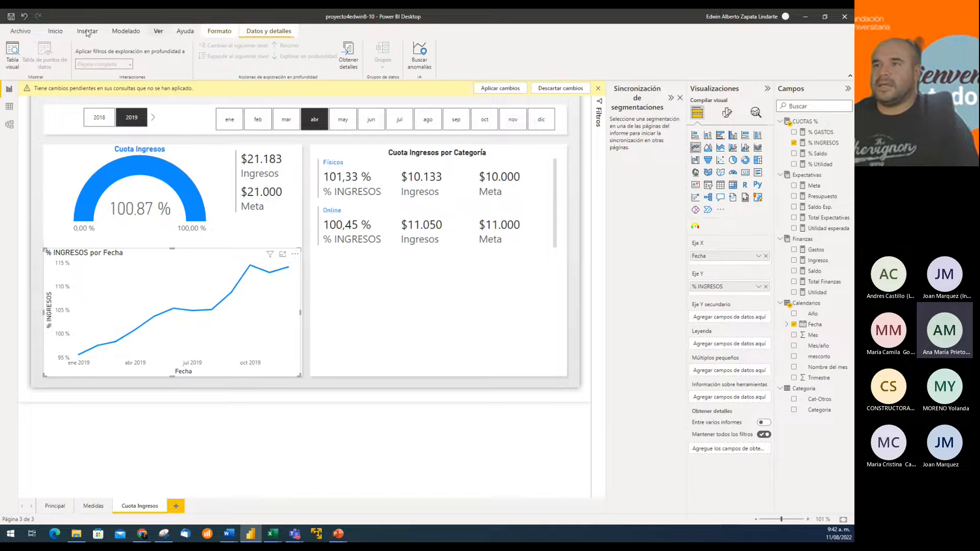
{"action": "left_click", "coordinate": [52, 33]}
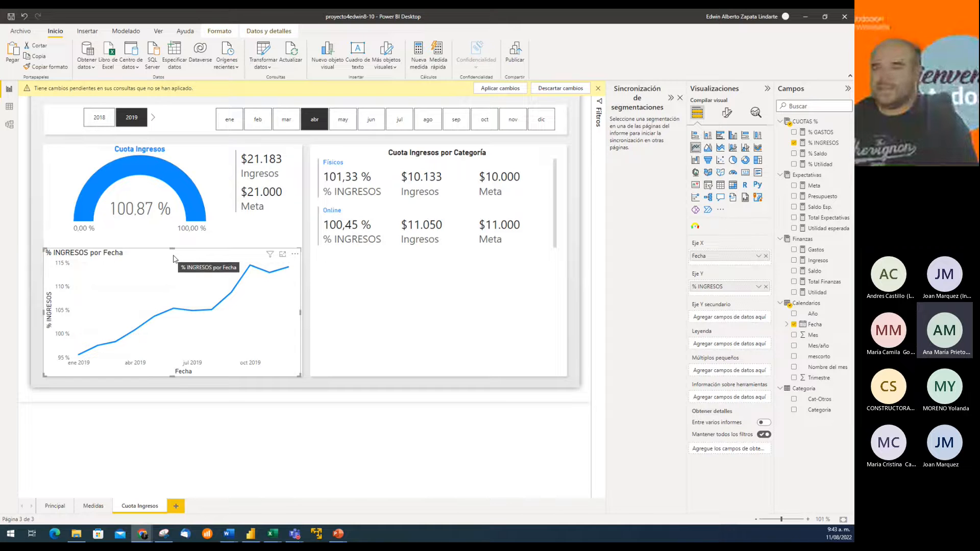
{"action": "left_click", "coordinate": [709, 148]}
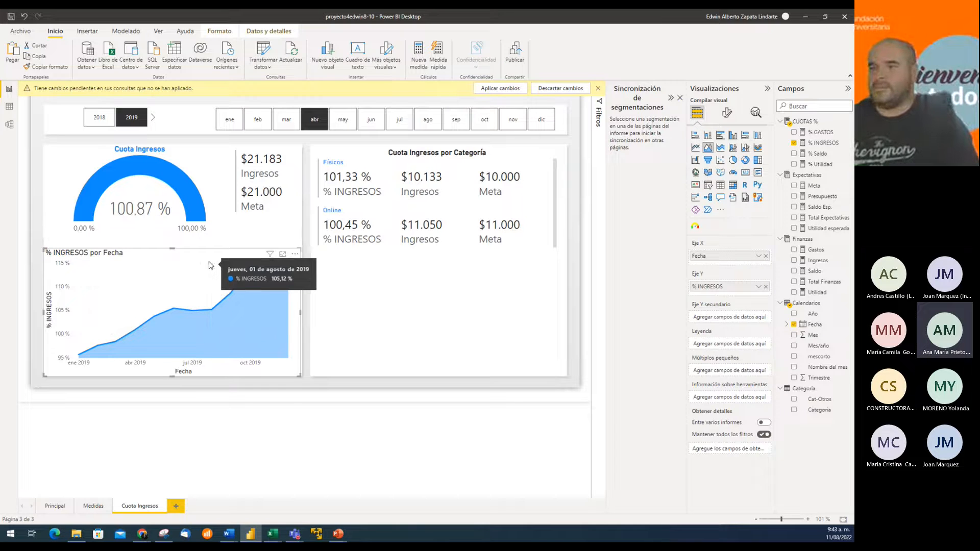
Step: Rename the area chart's Y-axis field as "Cuota ingresos por Fecha"
{"action": "double_click", "coordinate": [713, 287]}
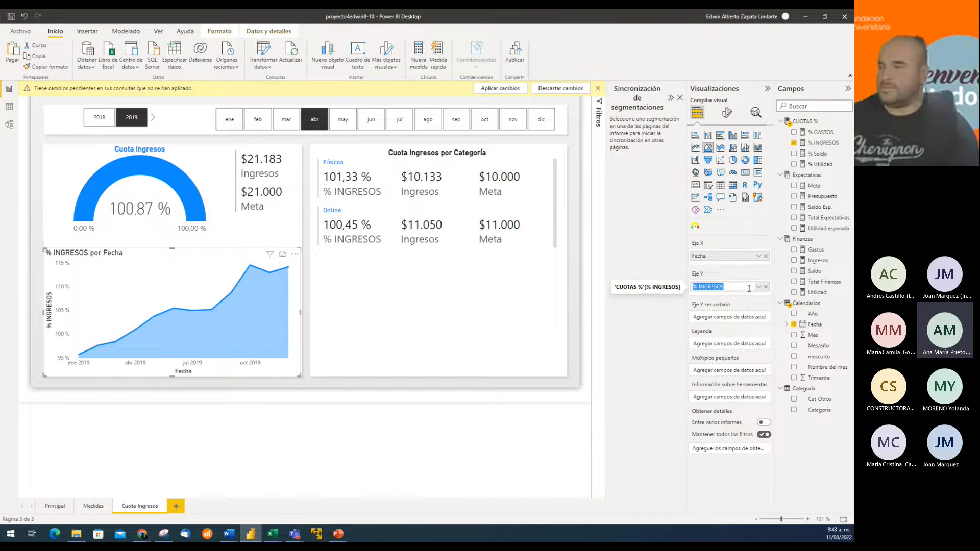
{"action": "type", "text": "Cuota "}
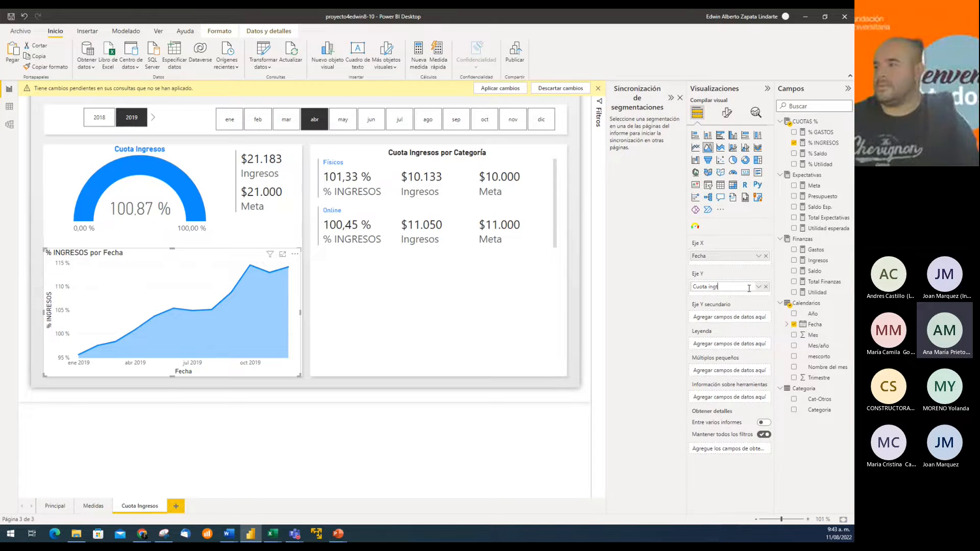
{"action": "type", "text": "ingresos"}
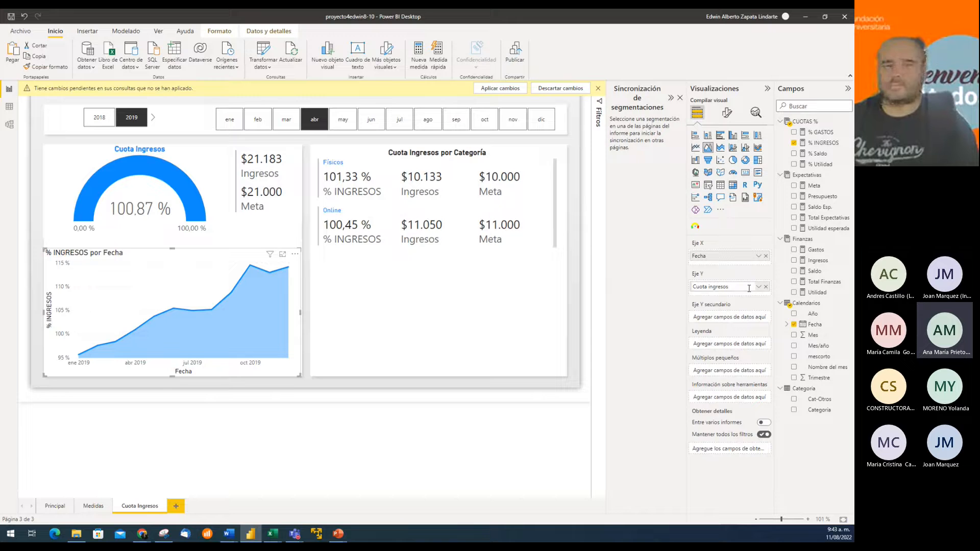
{"action": "type", "text": " por Fecha"}
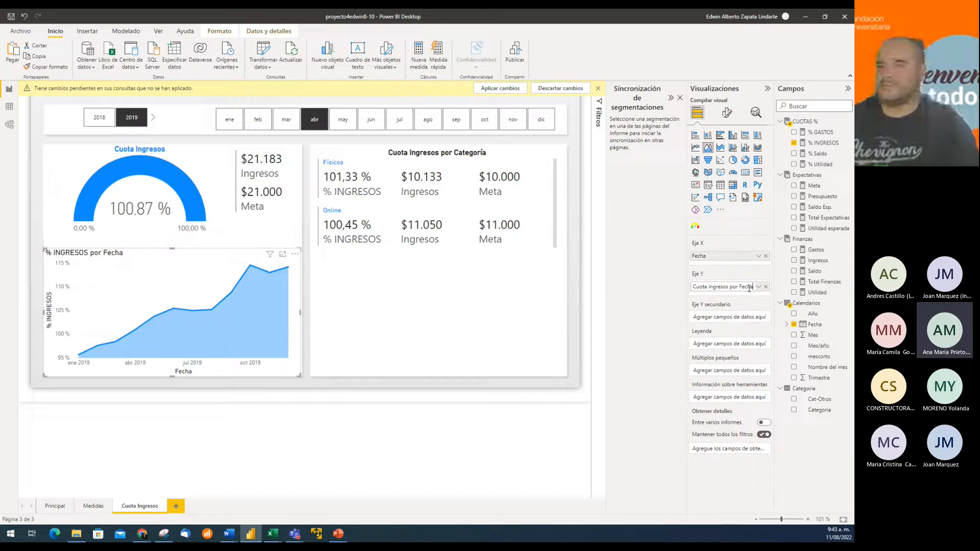
{"action": "key", "text": "Return"}
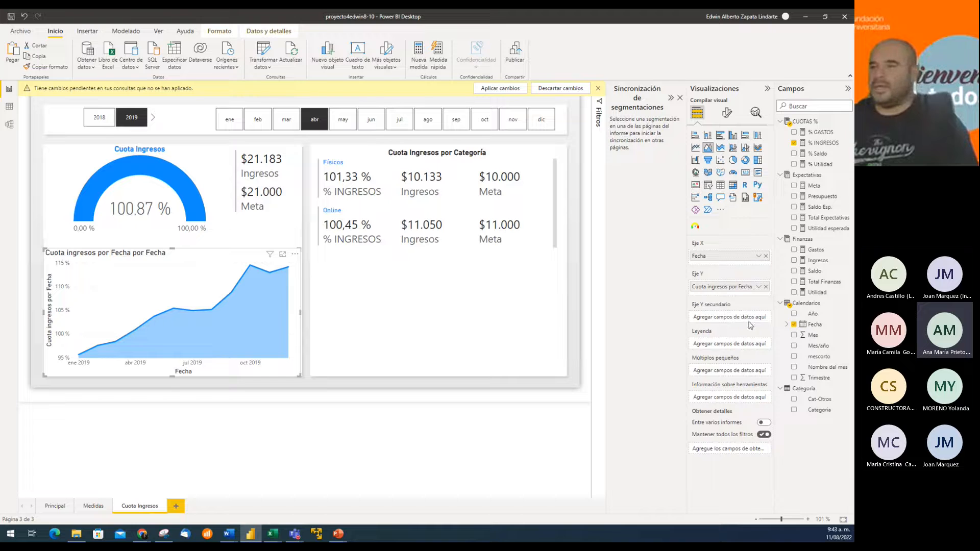
Step: Enable data labels on the area chart, positioned Encima with a label density of 30%
{"action": "left_click", "coordinate": [726, 115]}
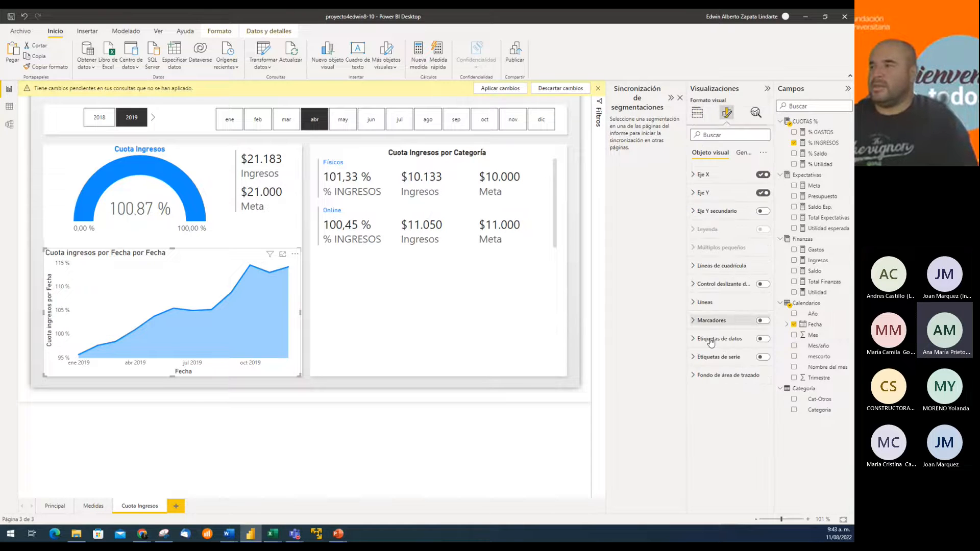
{"action": "left_click", "coordinate": [765, 340]}
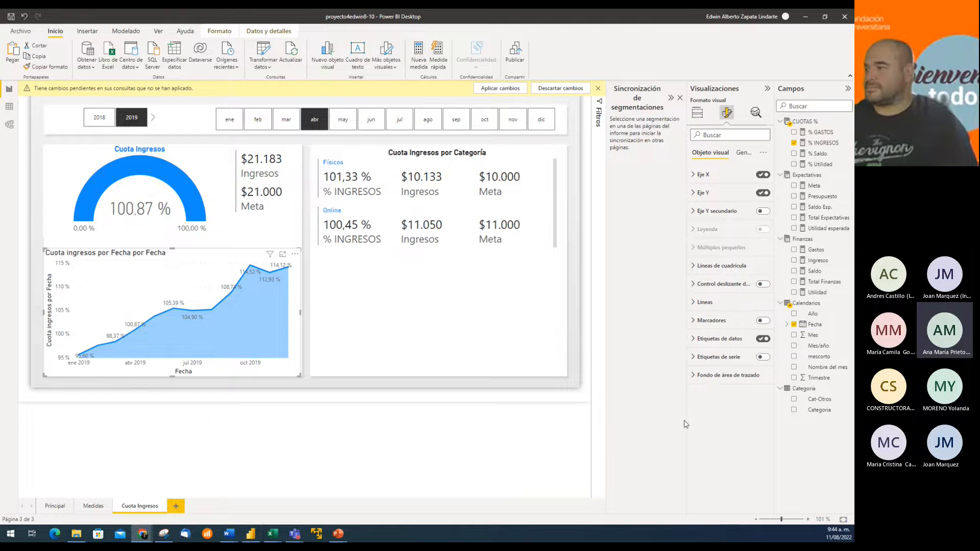
{"action": "left_click", "coordinate": [697, 339]}
{"action": "scroll", "coordinate": [734, 420], "scroll_direction": "down", "scroll_amount": 2}
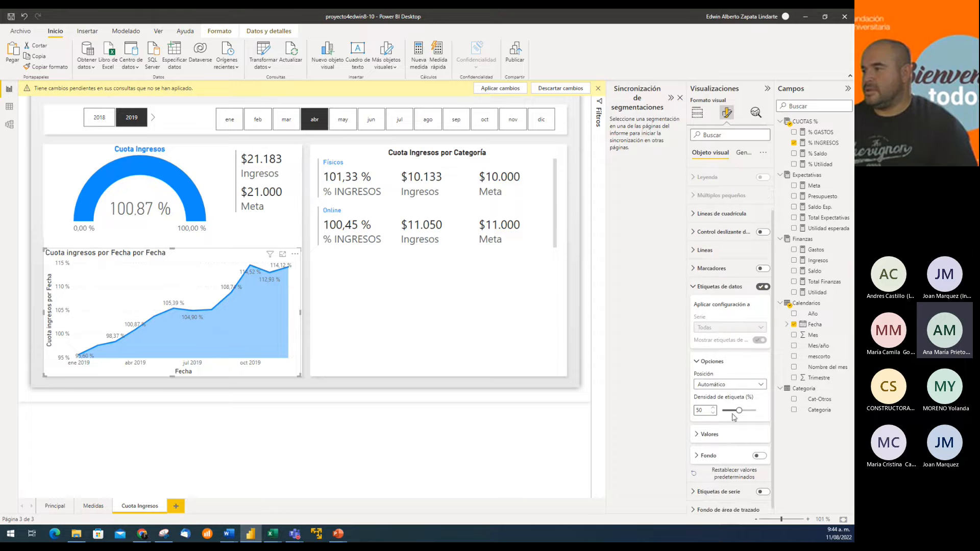
{"action": "left_click", "coordinate": [761, 383]}
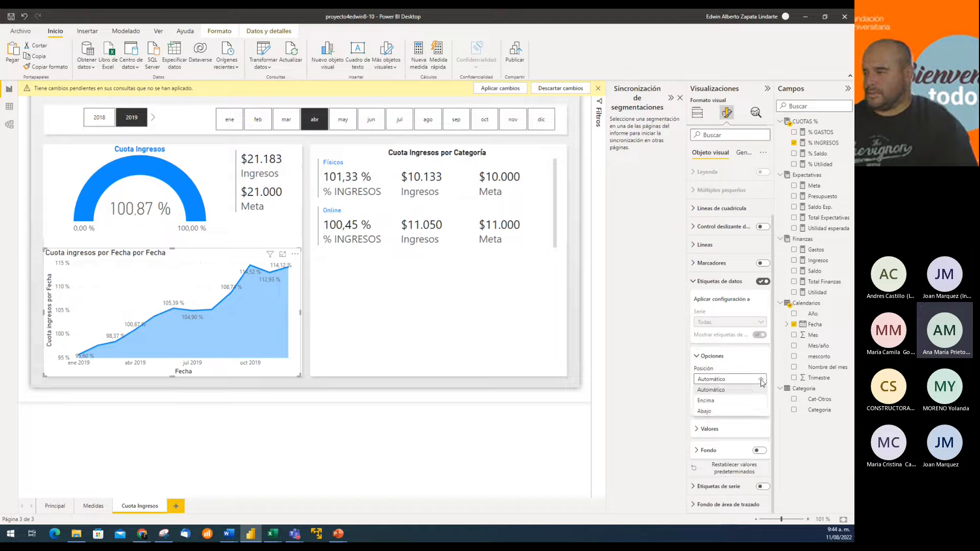
{"action": "left_click", "coordinate": [723, 403]}
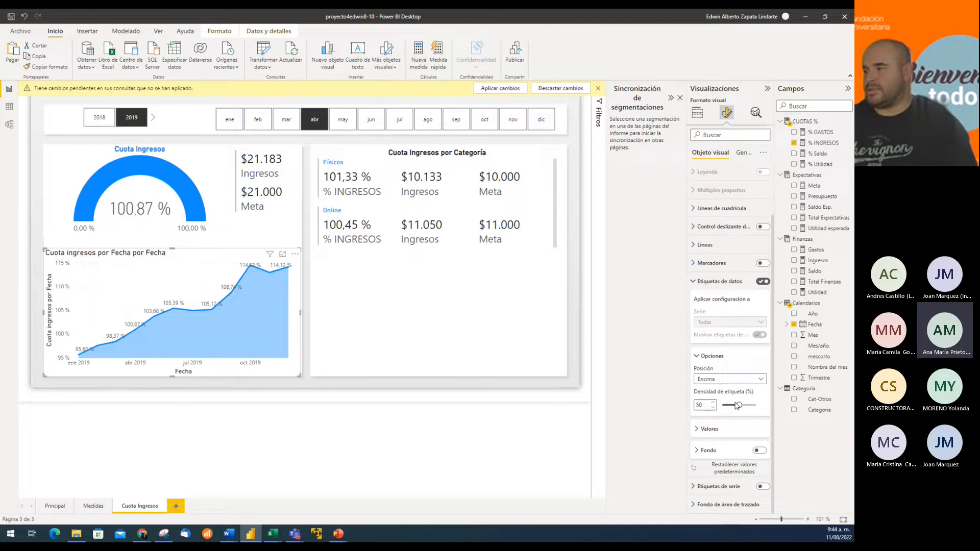
{"action": "left_click_drag", "start_coordinate": [739, 405], "coordinate": [732, 405]}
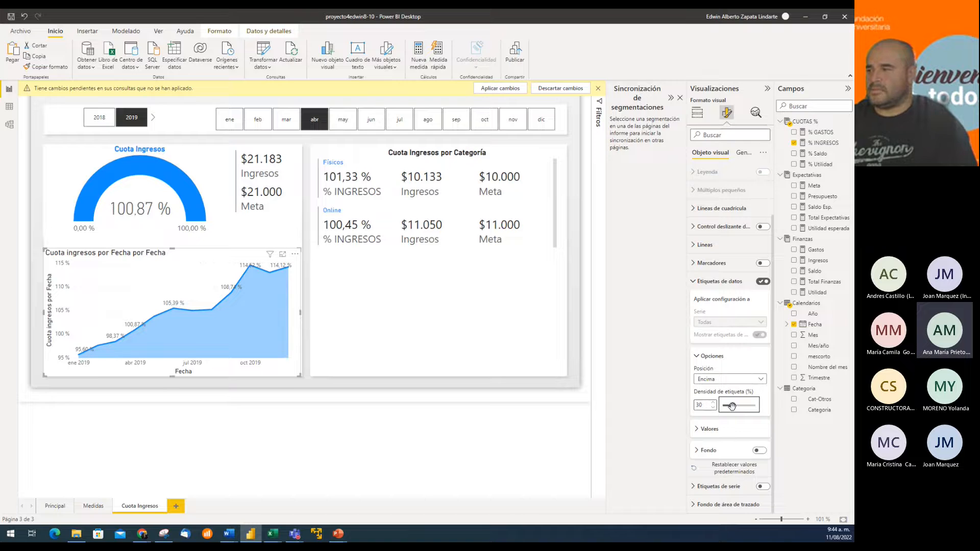
Step: Set the font size of the area chart's data label values to 8
{"action": "left_click", "coordinate": [700, 429]}
{"action": "scroll", "coordinate": [721, 433], "scroll_direction": "down", "scroll_amount": 2}
{"action": "scroll", "coordinate": [722, 432], "scroll_direction": "down", "scroll_amount": 1}
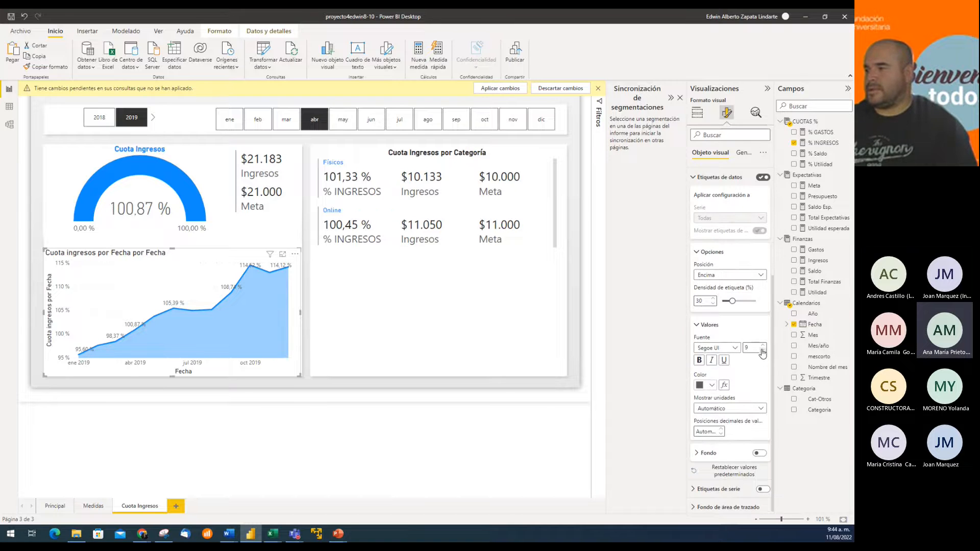
{"action": "left_click", "coordinate": [762, 351]}
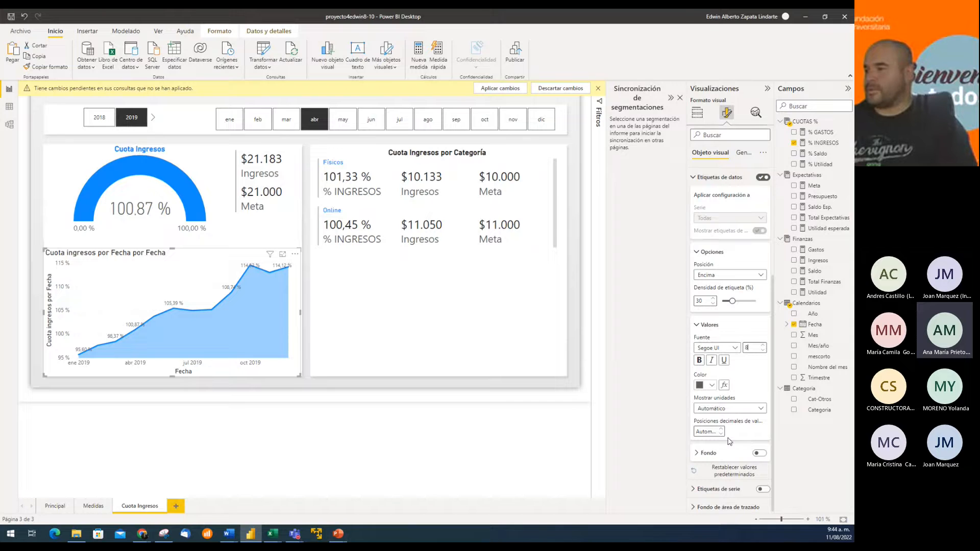
Step: Give the area chart's data labels a blue theme-colour background with 73% transparency
{"action": "left_click", "coordinate": [762, 454]}
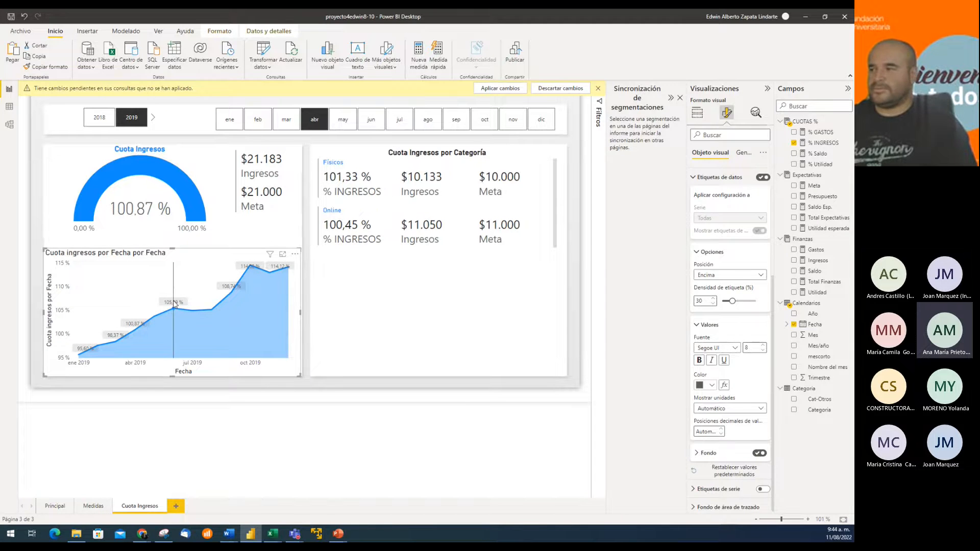
{"action": "left_click", "coordinate": [707, 449]}
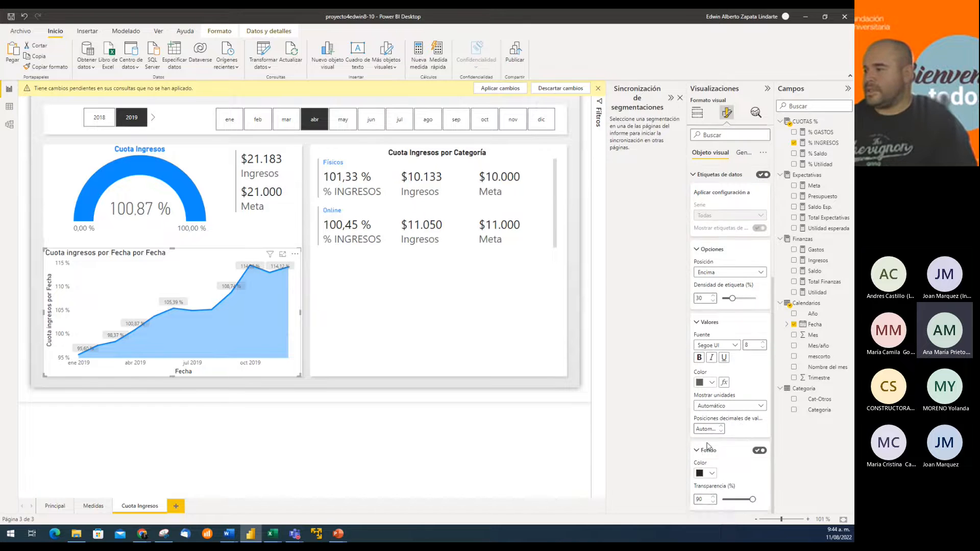
{"action": "scroll", "coordinate": [707, 442], "scroll_direction": "down", "scroll_amount": 1}
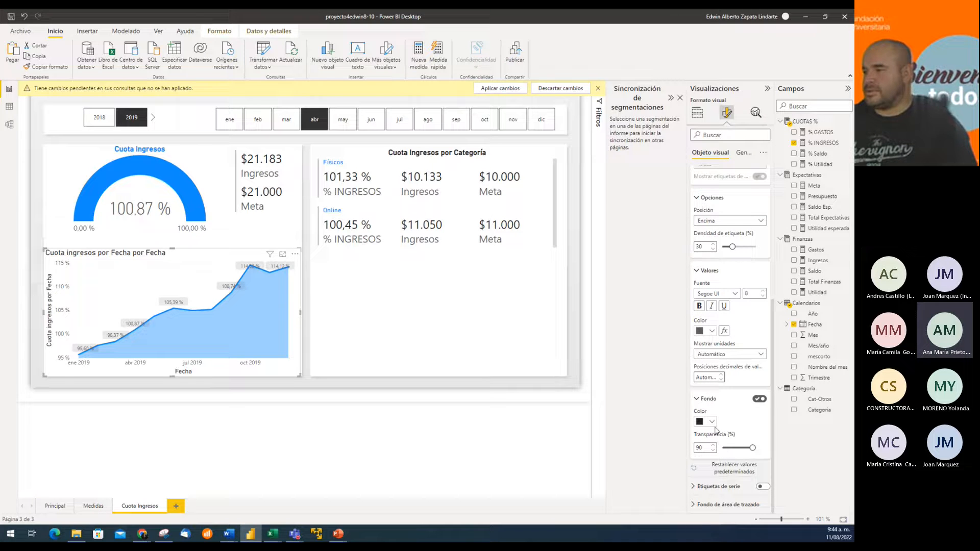
{"action": "left_click", "coordinate": [711, 421]}
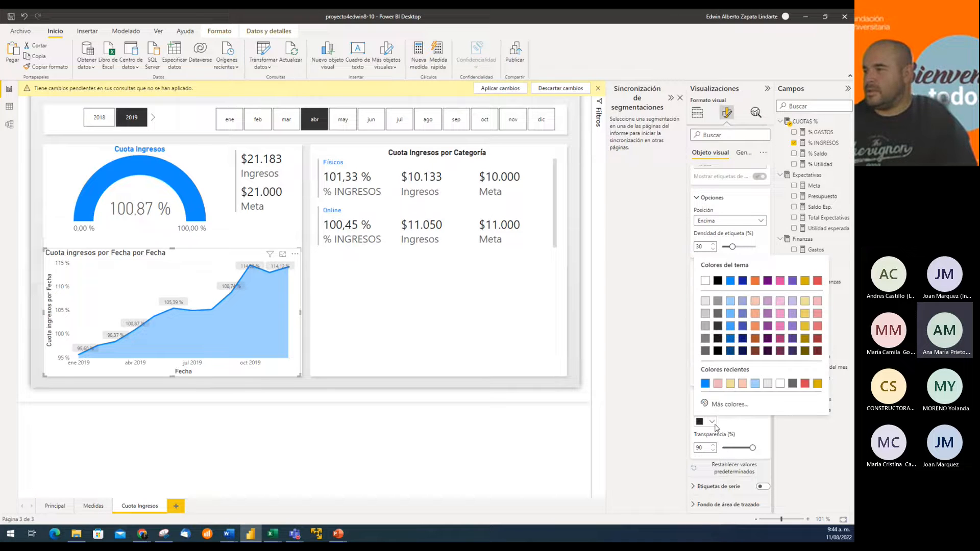
{"action": "left_click", "coordinate": [730, 283]}
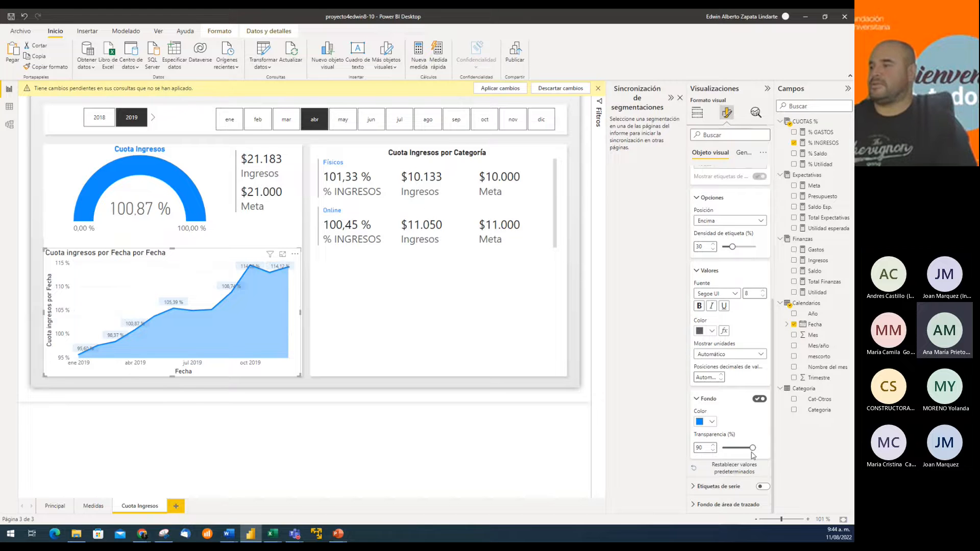
{"action": "left_click_drag", "start_coordinate": [752, 448], "coordinate": [747, 448]}
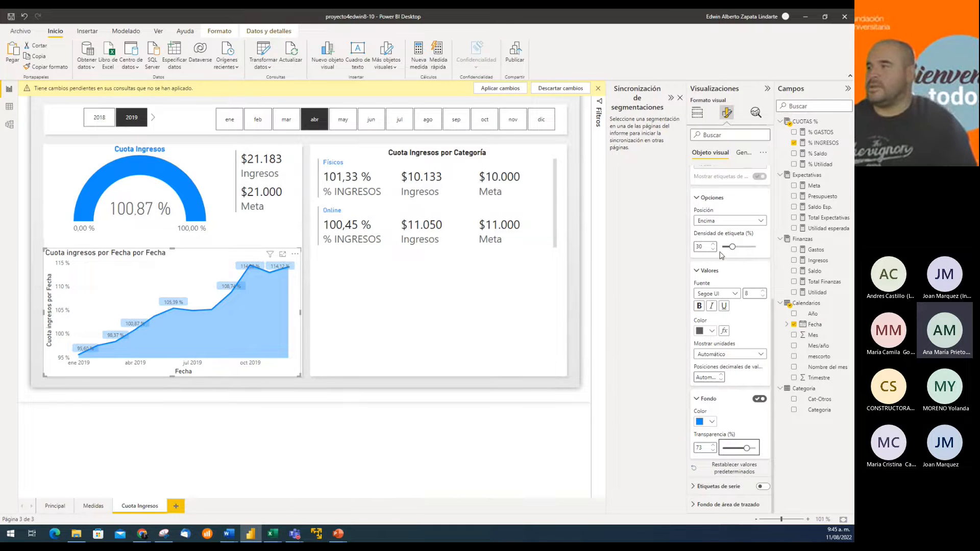
{"action": "scroll", "coordinate": [707, 256], "scroll_direction": "up", "scroll_amount": 5}
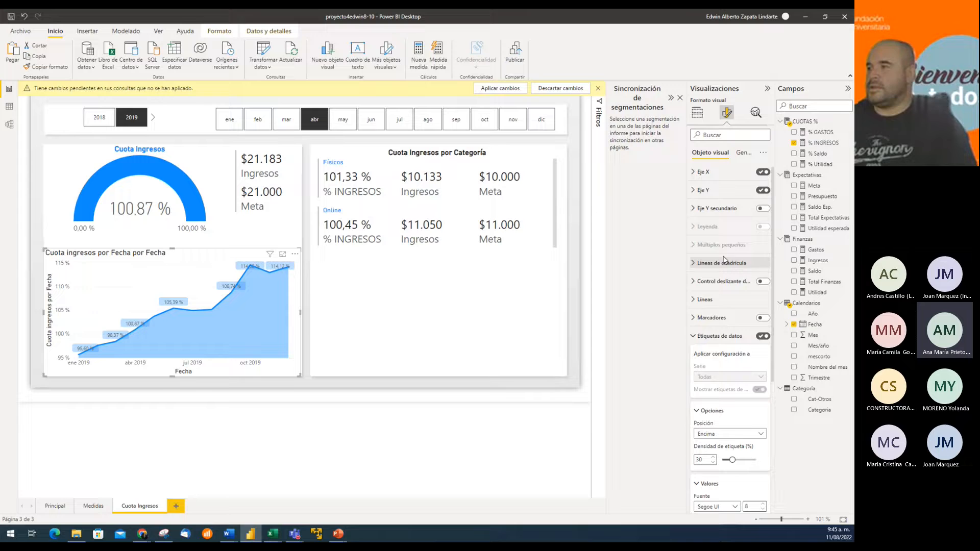
{"action": "left_click", "coordinate": [693, 339]}
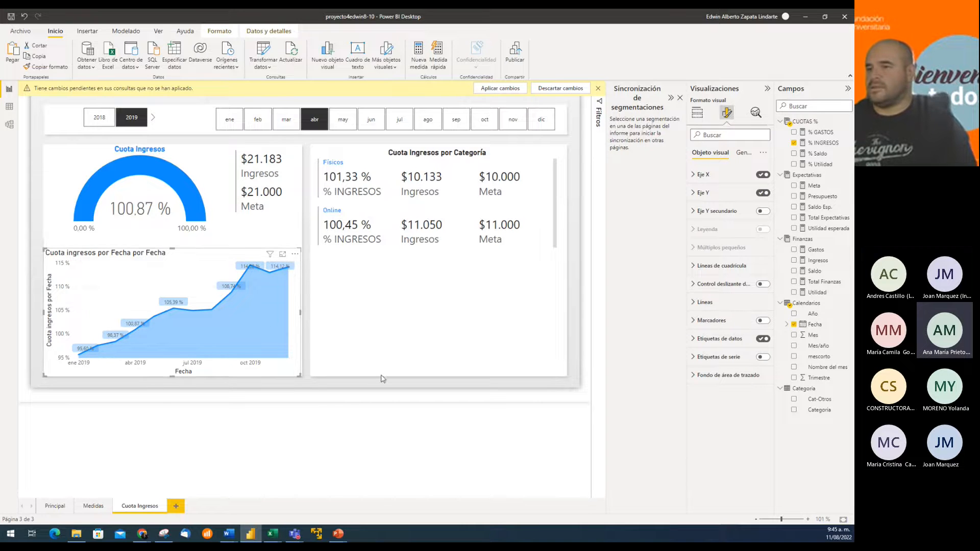
Step: Turn off the X-axis and Y-axis titles of the area chart
{"action": "left_click", "coordinate": [694, 176]}
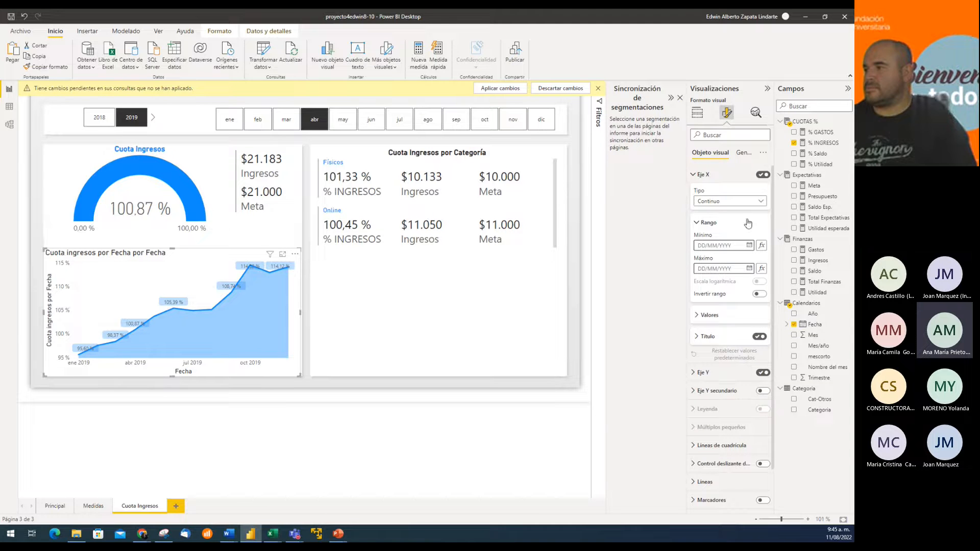
{"action": "left_click", "coordinate": [759, 337]}
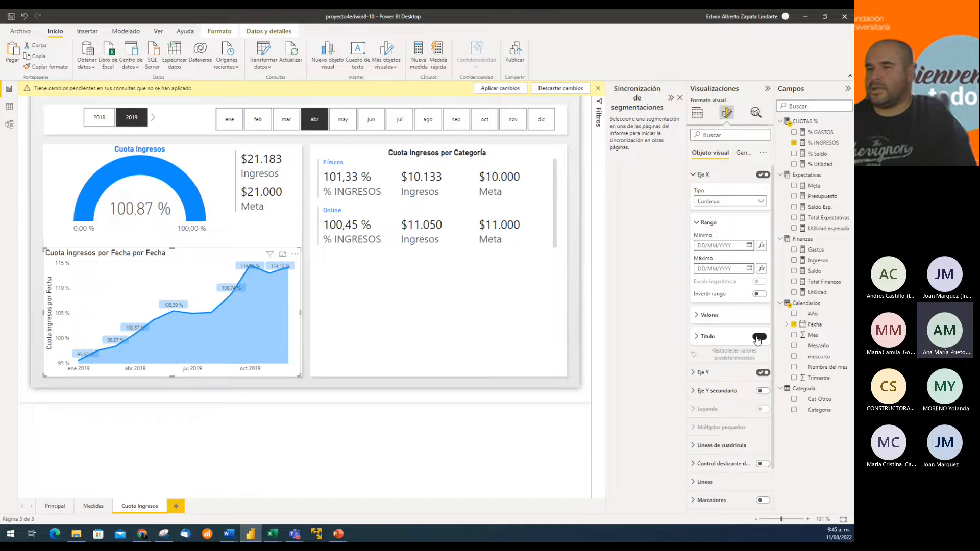
{"action": "left_click", "coordinate": [695, 376]}
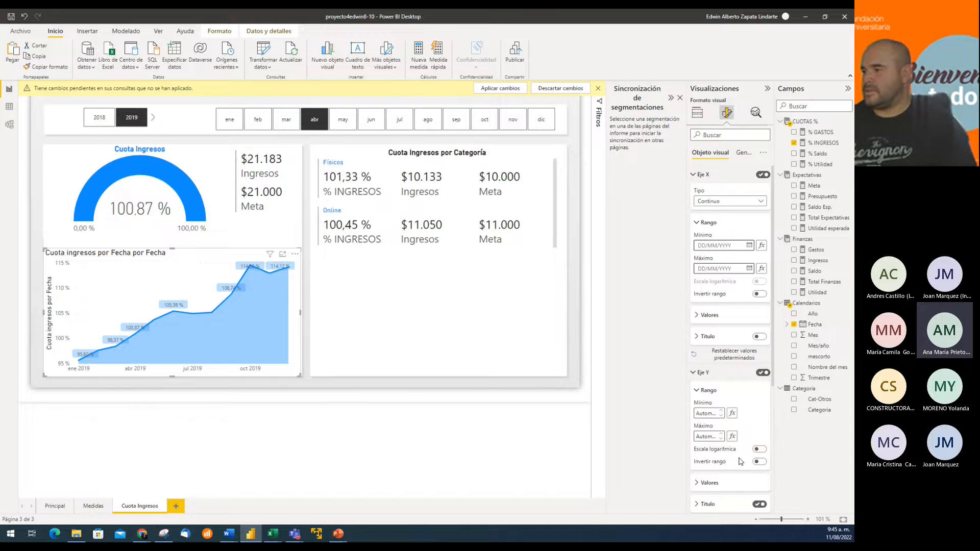
{"action": "scroll", "coordinate": [773, 419], "scroll_direction": "down", "scroll_amount": 2}
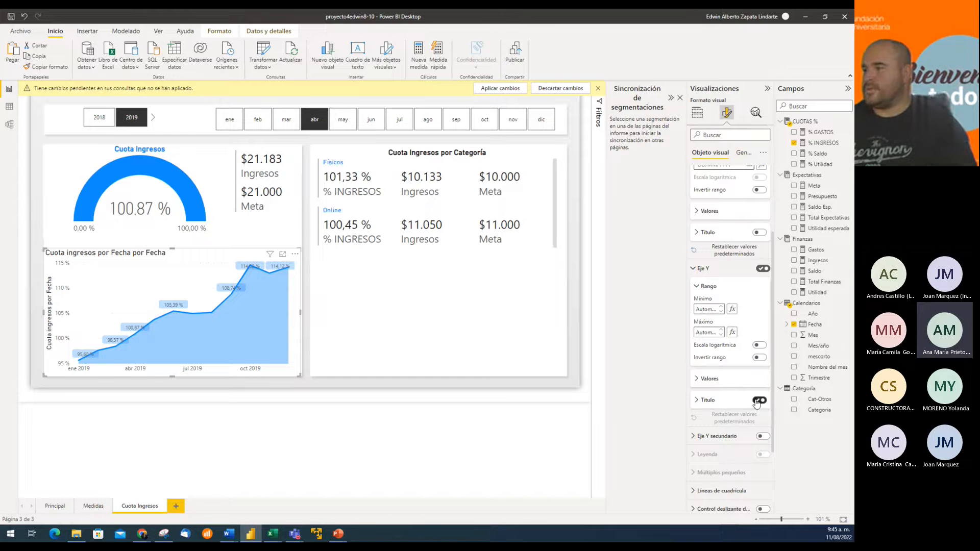
{"action": "left_click", "coordinate": [758, 401]}
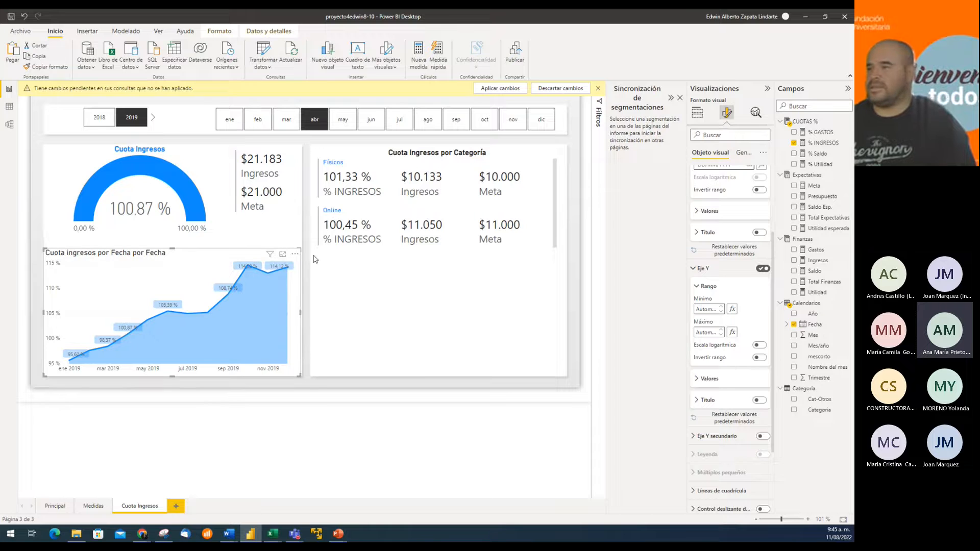
{"action": "scroll", "coordinate": [737, 359], "scroll_direction": "up", "scroll_amount": 4}
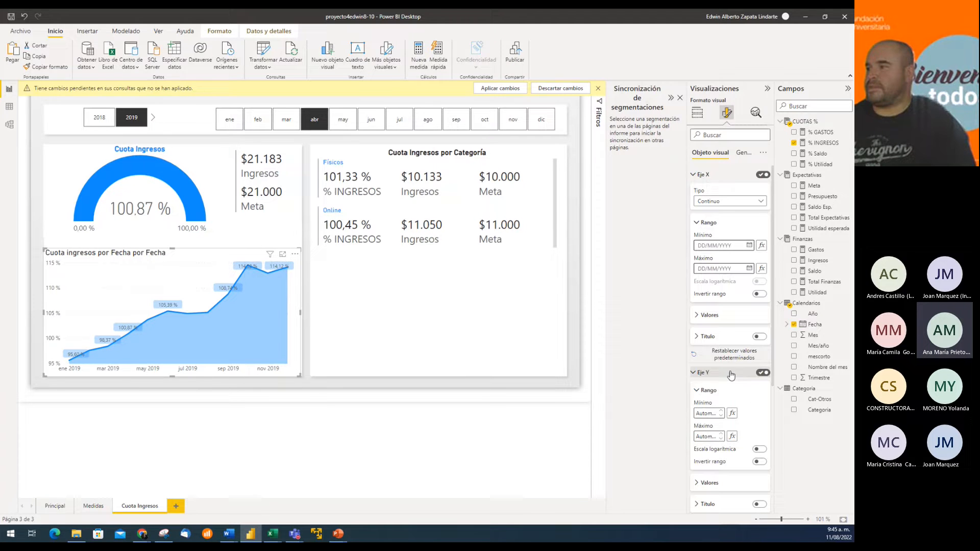
{"action": "left_click", "coordinate": [693, 175]}
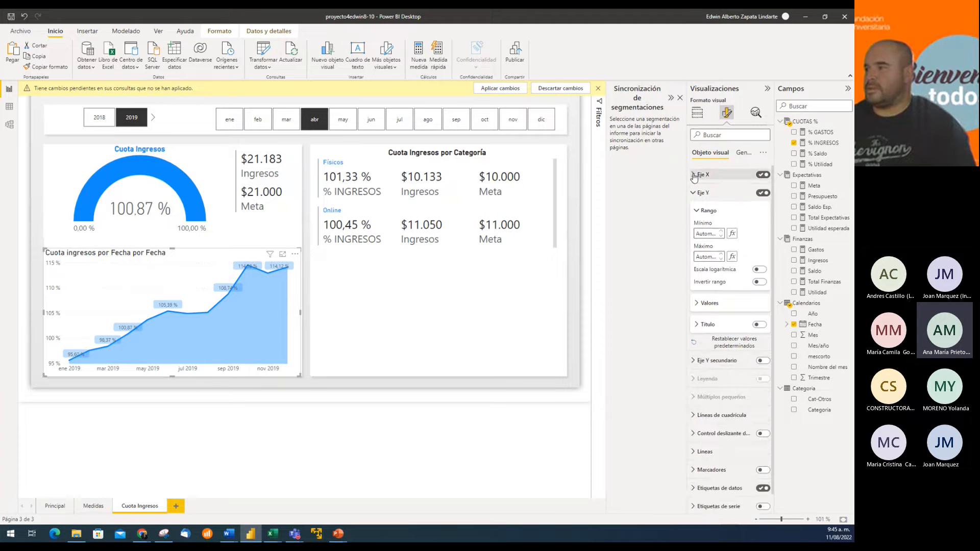
{"action": "left_click", "coordinate": [695, 193]}
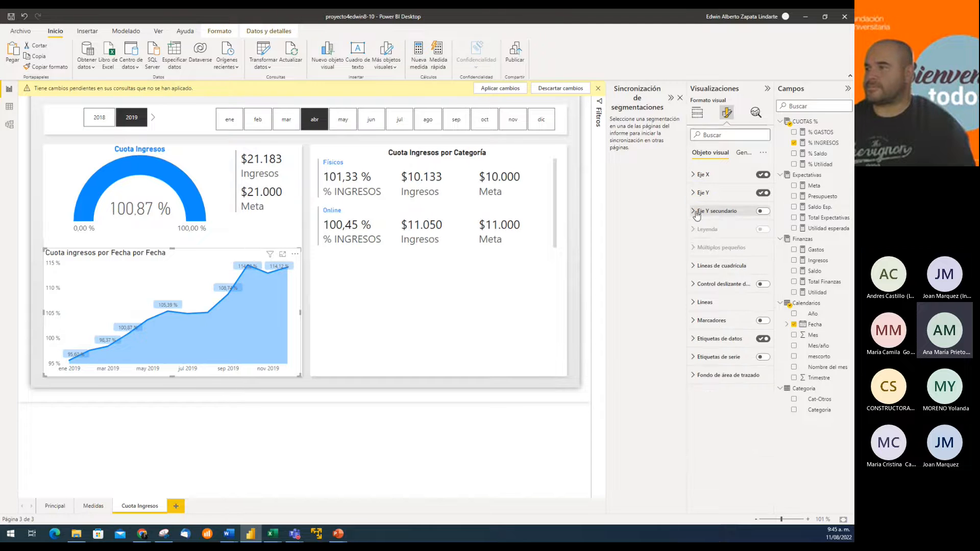
{"action": "left_click", "coordinate": [694, 358]}
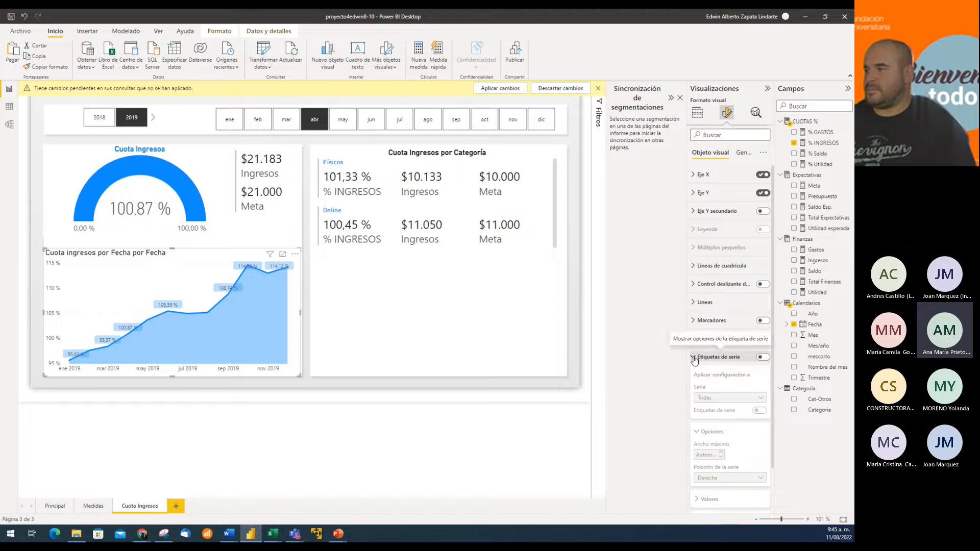
{"action": "left_click", "coordinate": [695, 357]}
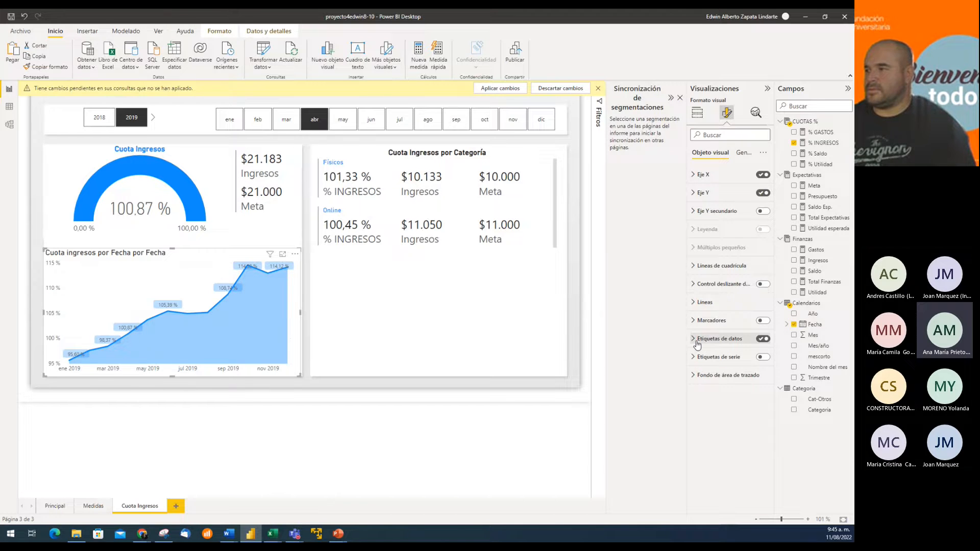
{"action": "left_click", "coordinate": [694, 339]}
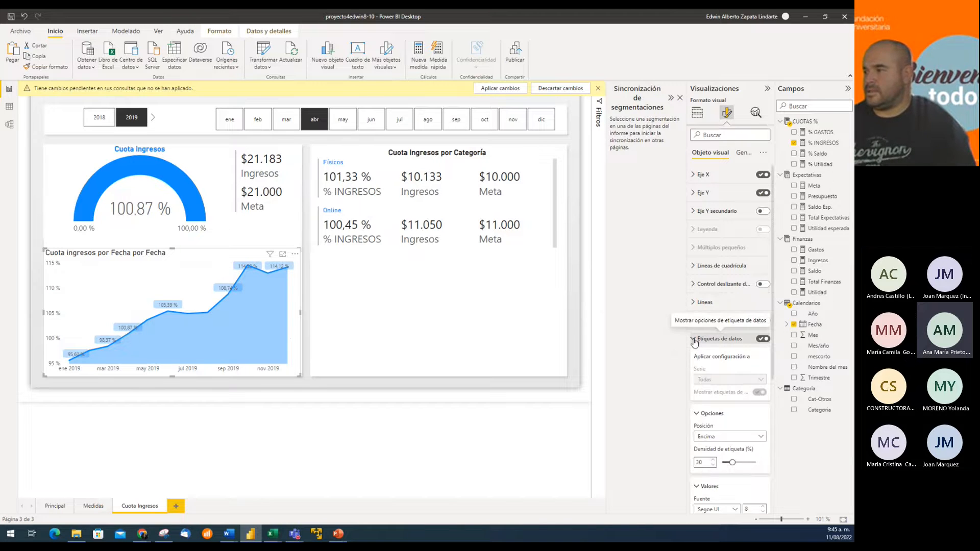
{"action": "left_click", "coordinate": [694, 339]}
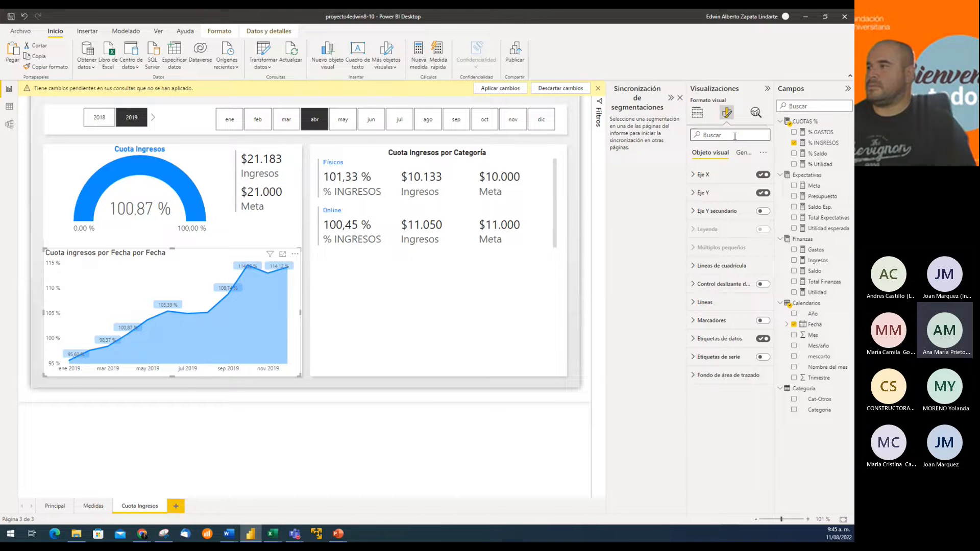
Step: Set the area chart's title to font size 12 and make it bold
{"action": "left_click", "coordinate": [743, 153]}
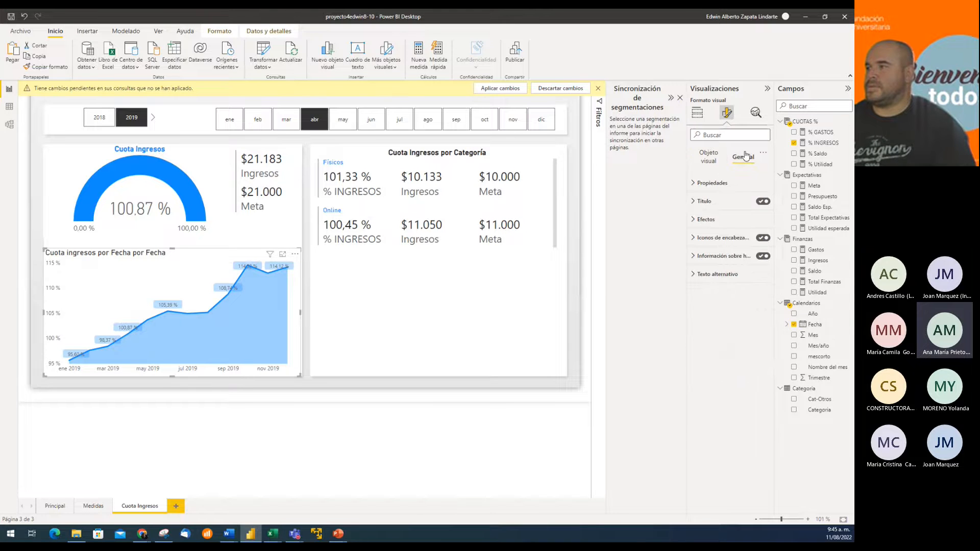
{"action": "left_click", "coordinate": [763, 202]}
{"action": "left_click", "coordinate": [765, 202]}
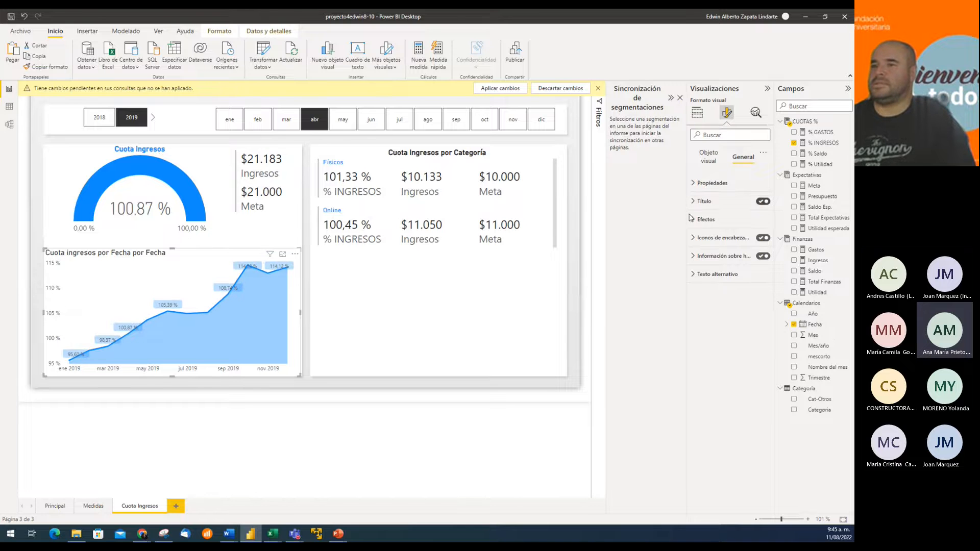
{"action": "left_click", "coordinate": [711, 201]}
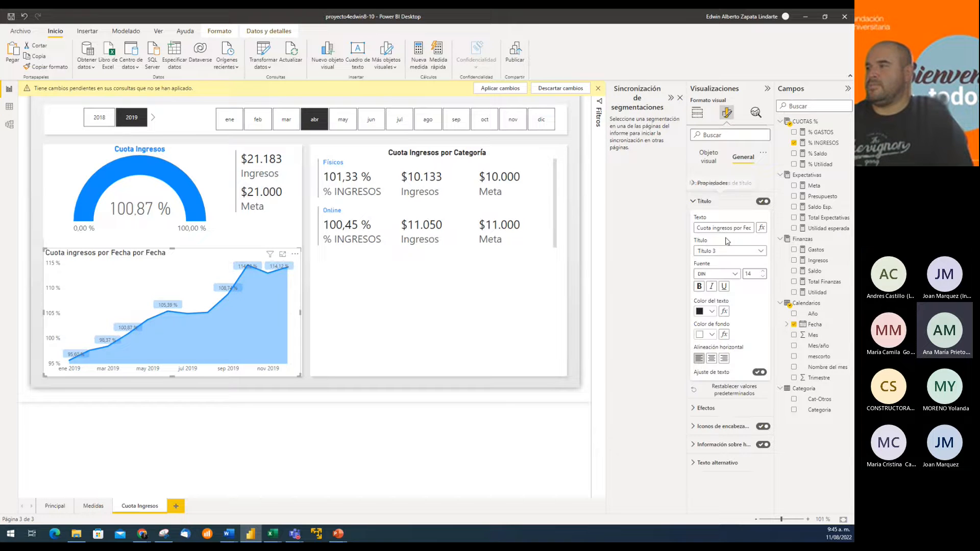
{"action": "left_click", "coordinate": [763, 276]}
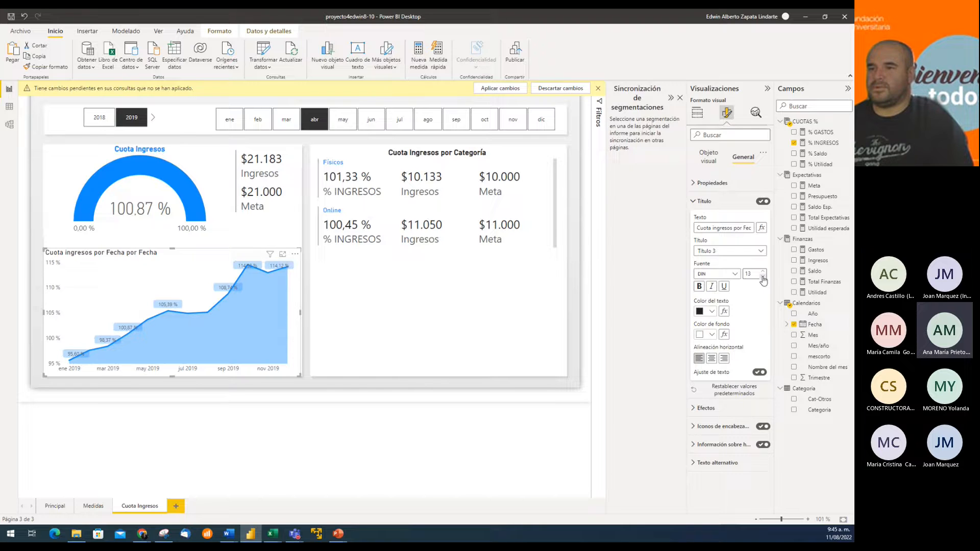
{"action": "left_click", "coordinate": [763, 277]}
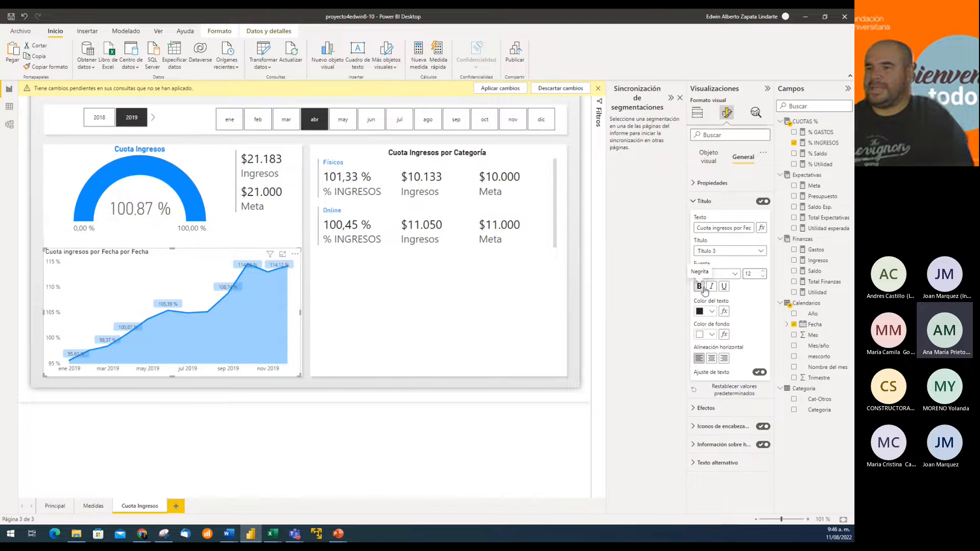
{"action": "left_click", "coordinate": [699, 286]}
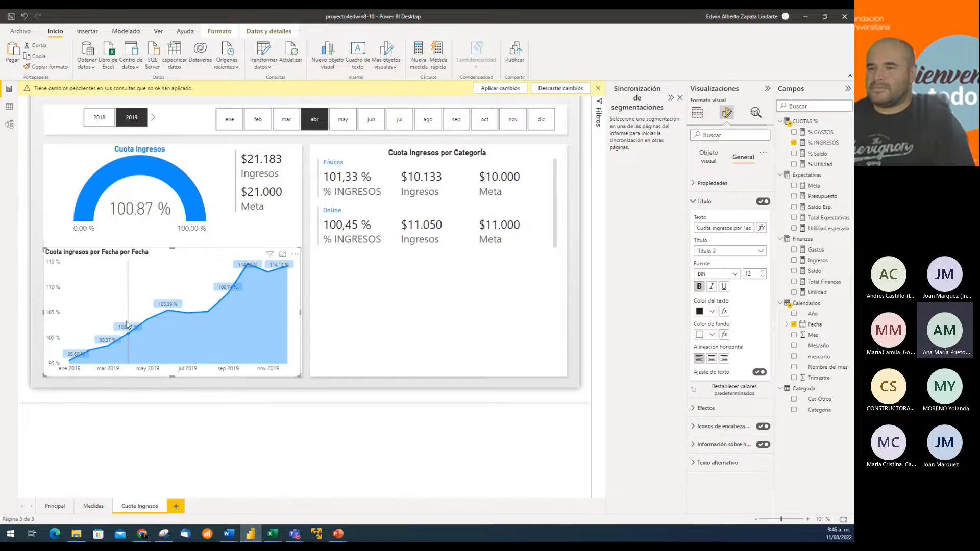
Step: Shorten the area chart's title text to "Cuota ingresos por Fecha" by removing the repeated "por Fecha"
{"action": "mouse_move", "coordinate": [132, 329]}
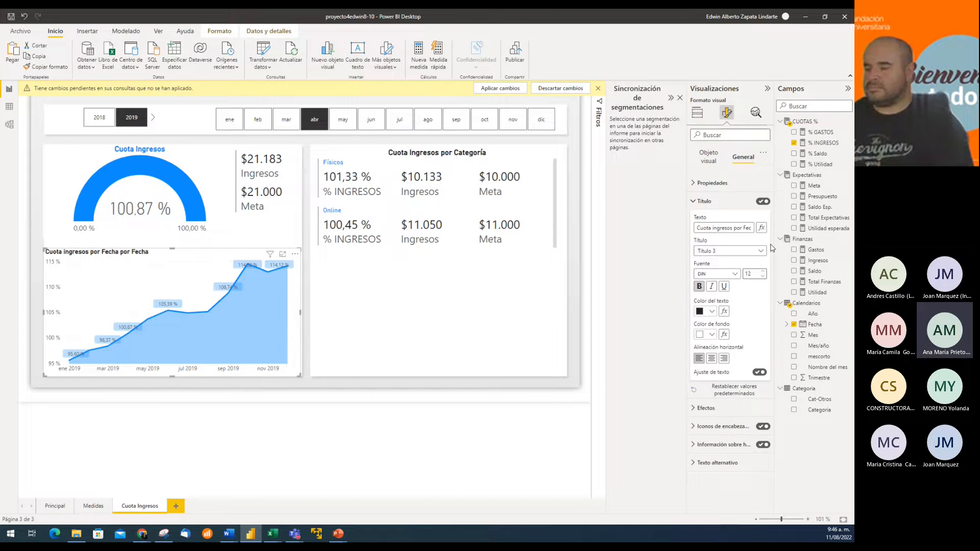
{"action": "key", "text": "Right"}
{"action": "key", "text": "Right"}
{"action": "key", "text": "Right"}
{"action": "key", "text": "Right"}
{"action": "key", "text": "Right"}
{"action": "key", "text": "Right"}
{"action": "key", "text": "Right"}
{"action": "key", "text": "Right"}
{"action": "key", "text": "Right"}
{"action": "key", "text": "Right"}
{"action": "key", "text": "Right"}
{"action": "key", "text": "Right"}
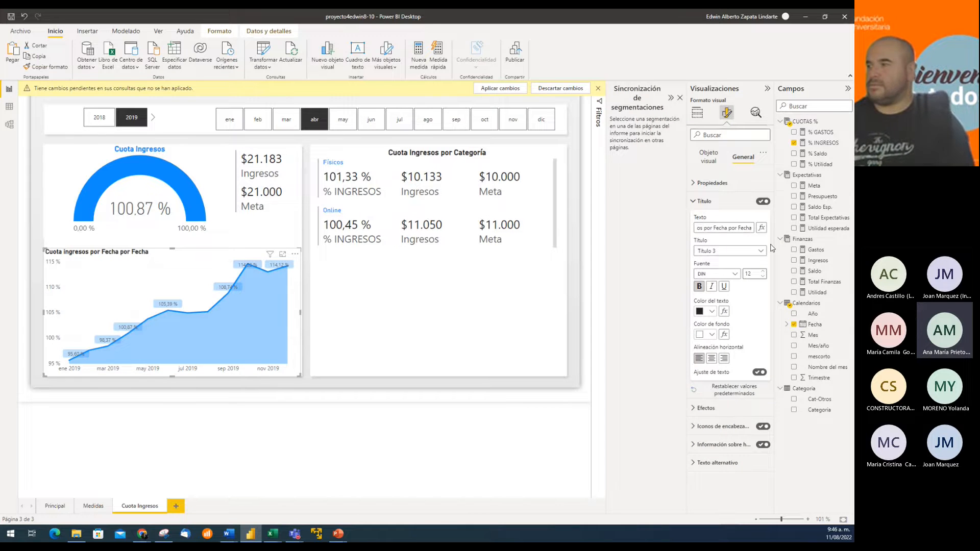
{"action": "key", "text": "BackSpace"}
{"action": "key", "text": "BackSpace"}
{"action": "key", "text": "BackSpace"}
{"action": "key", "text": "BackSpace"}
{"action": "key", "text": "BackSpace"}
{"action": "key", "text": "BackSpace"}
{"action": "key", "text": "BackSpace"}
{"action": "key", "text": "BackSpace"}
{"action": "key", "text": "BackSpace"}
{"action": "key", "text": "BackSpace"}
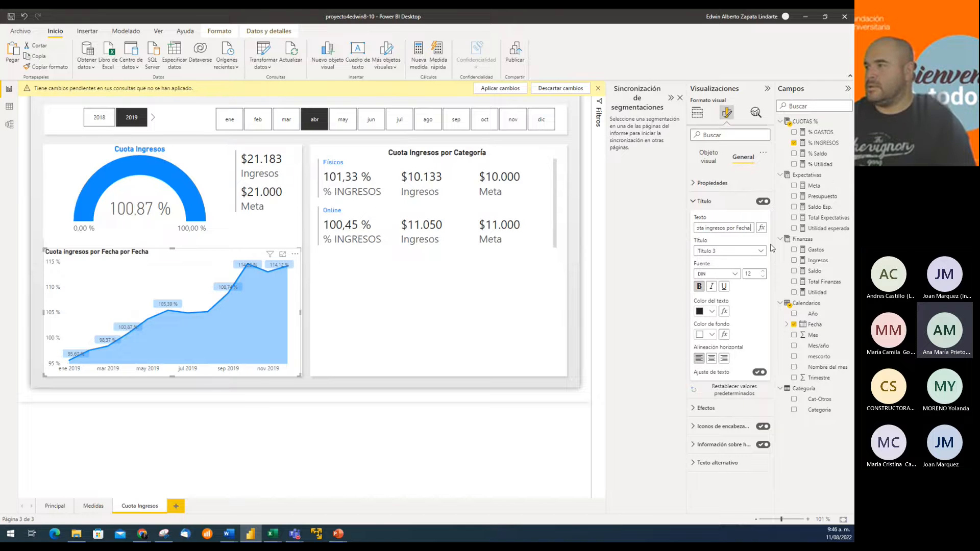
{"action": "key", "text": "BackSpace"}
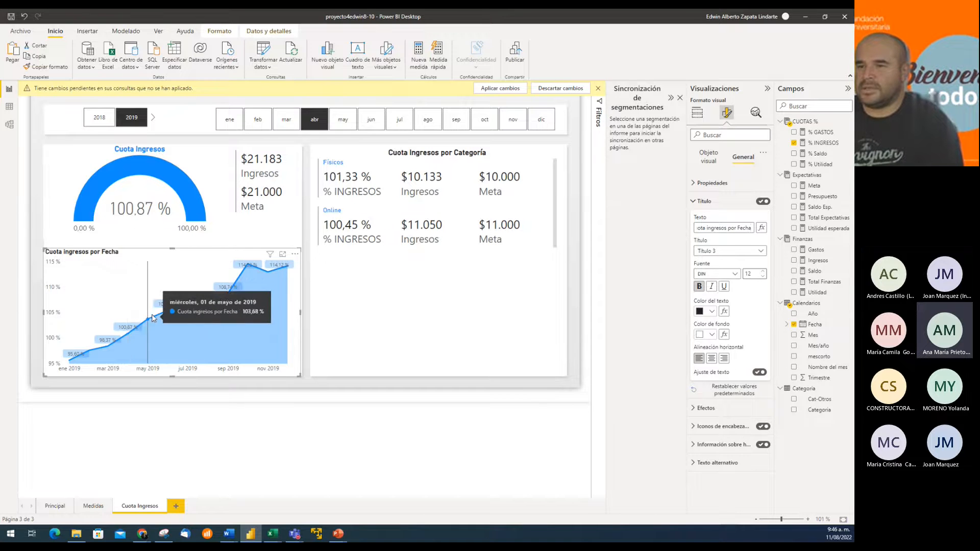
Step: Filter the report page to the year 2018 and examine the area chart's monthly values
{"action": "left_click", "coordinate": [99, 118]}
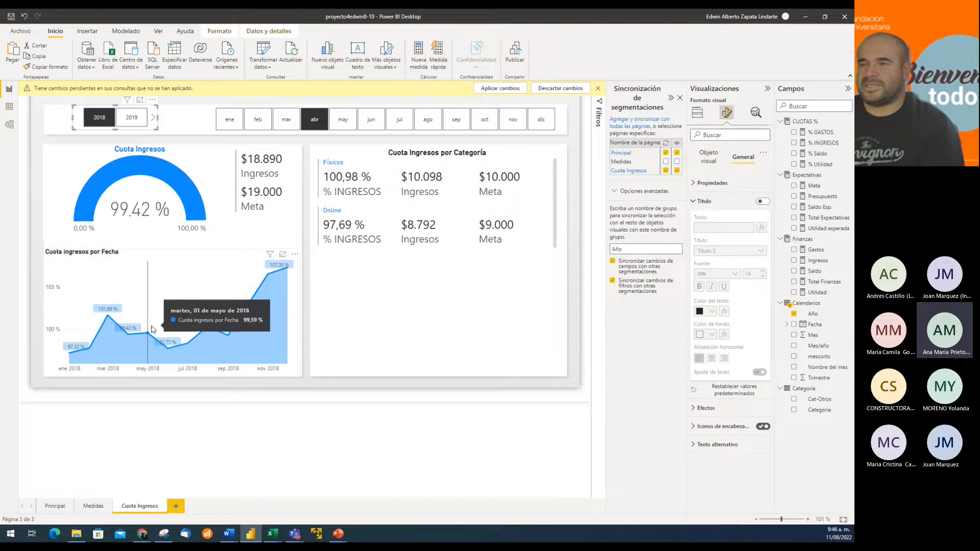
{"action": "left_click", "coordinate": [308, 284]}
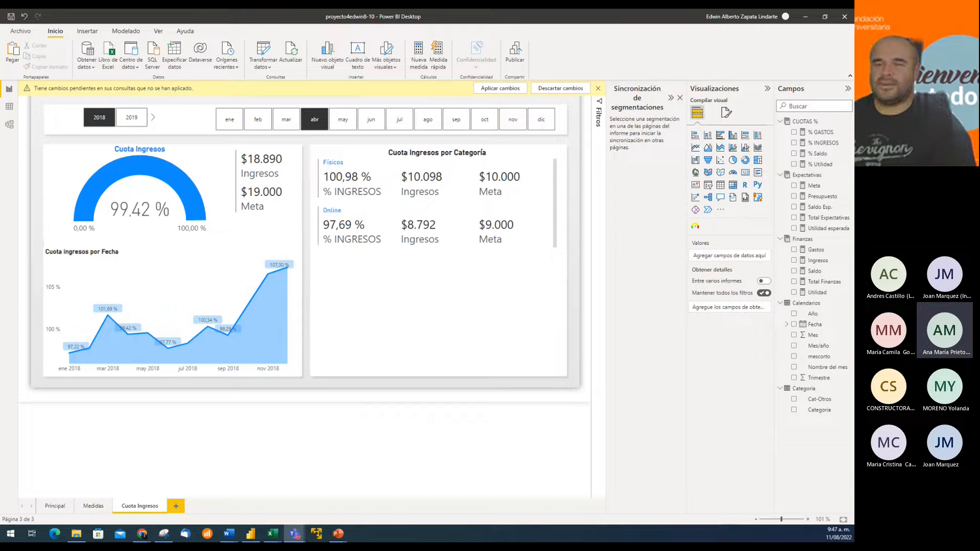
{"action": "key", "text": "alt+Tab"}
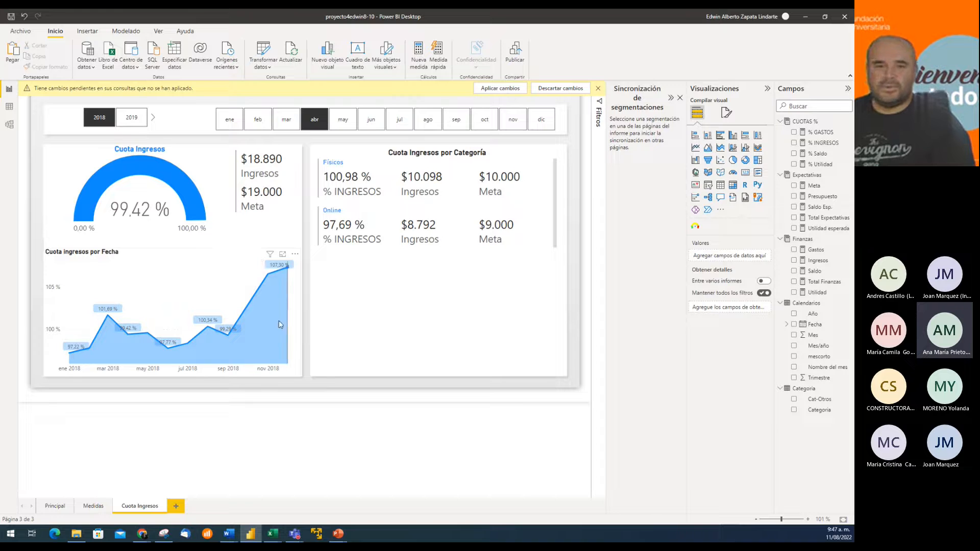
{"action": "key", "text": "alt+Tab"}
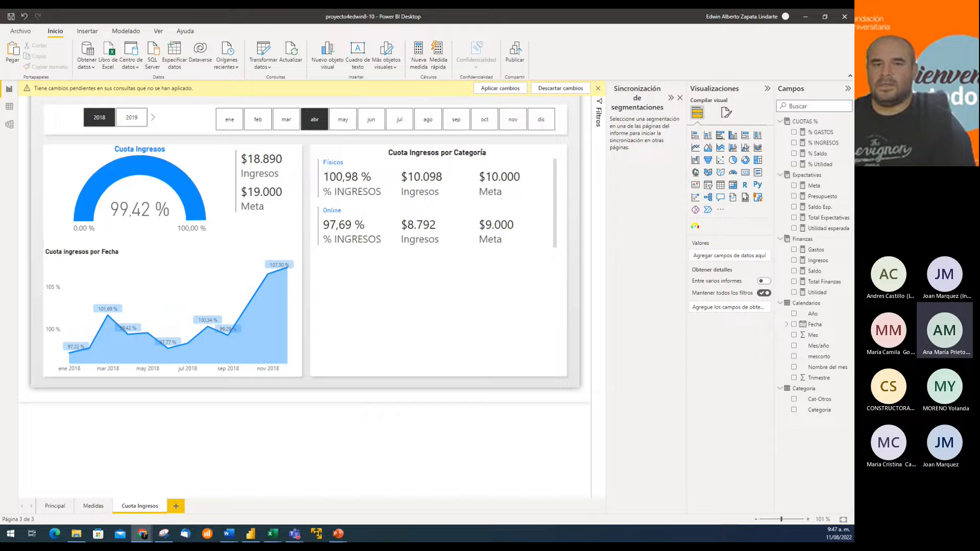
{"action": "mouse_move", "coordinate": [203, 330]}
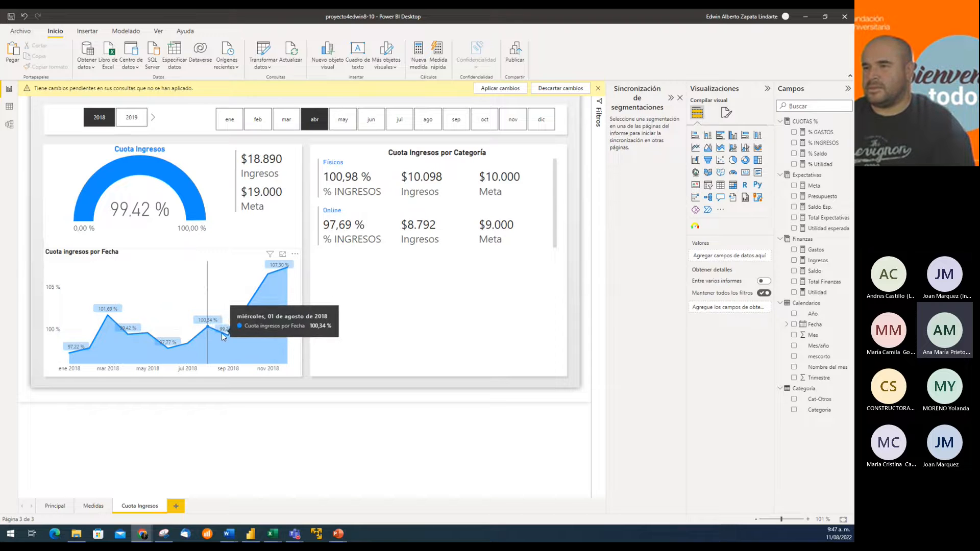
{"action": "mouse_move", "coordinate": [228, 339]}
{"action": "mouse_move", "coordinate": [243, 316]}
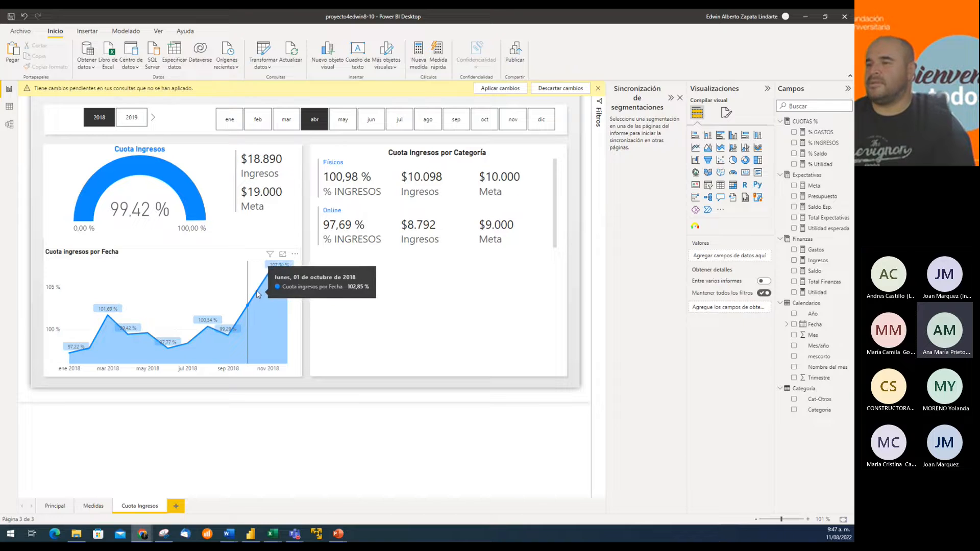
{"action": "mouse_move", "coordinate": [260, 291]}
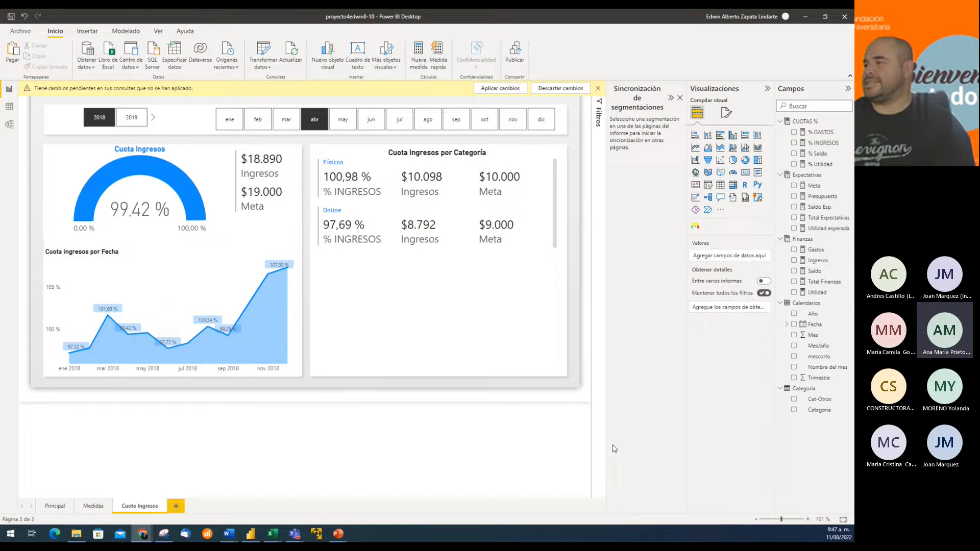
Step: Set the date format of the Calendarios Fecha column to marzo de 2001 (mmmm "de" yyyy)
{"action": "left_click", "coordinate": [821, 328]}
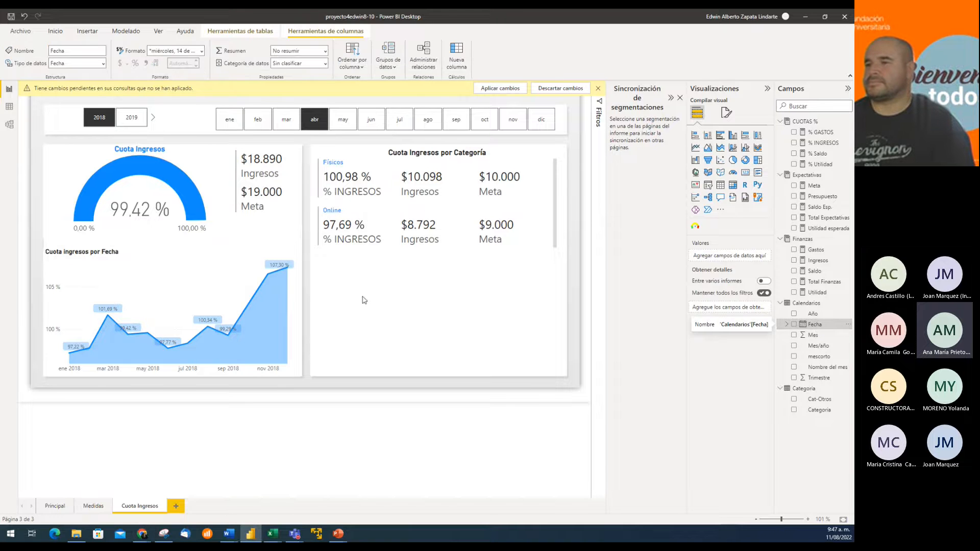
{"action": "left_click", "coordinate": [243, 255]}
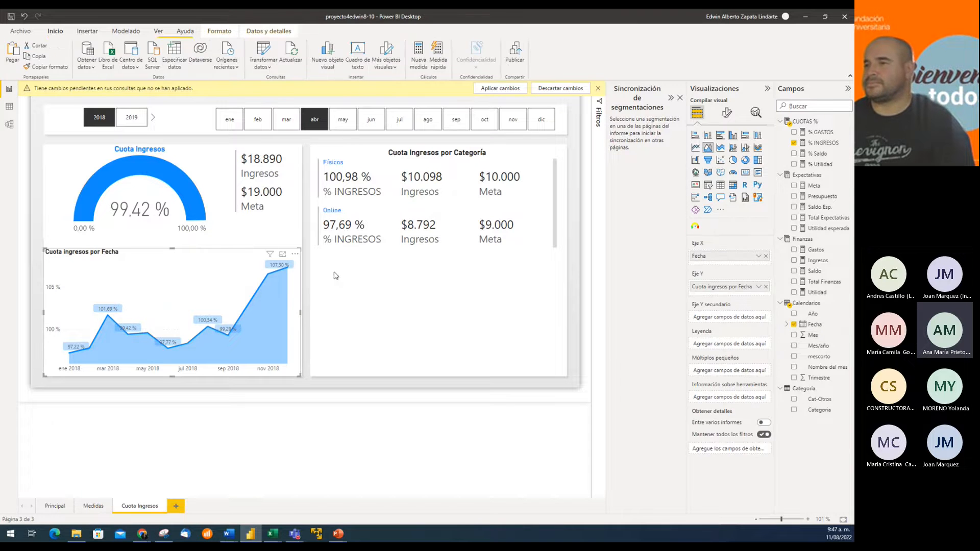
{"action": "left_click", "coordinate": [819, 326]}
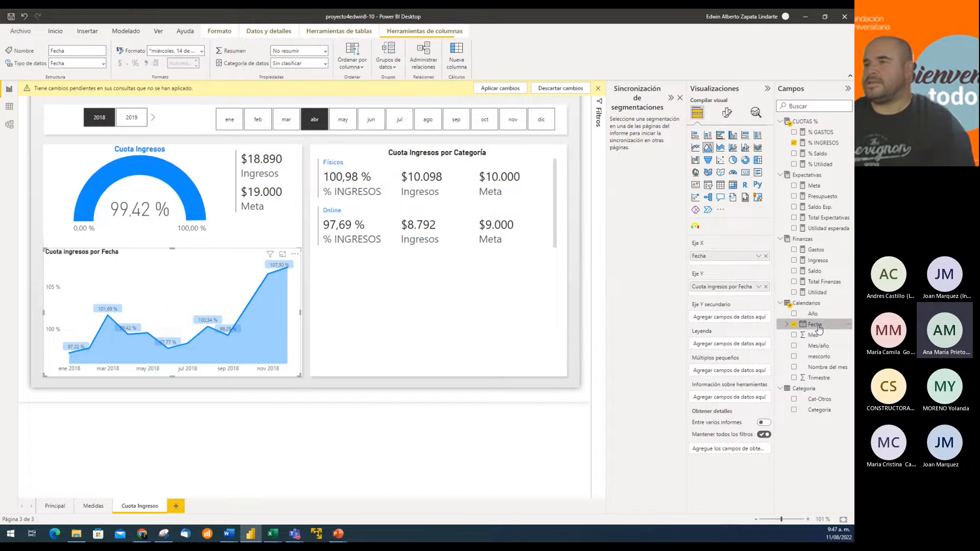
{"action": "left_click", "coordinate": [201, 51]}
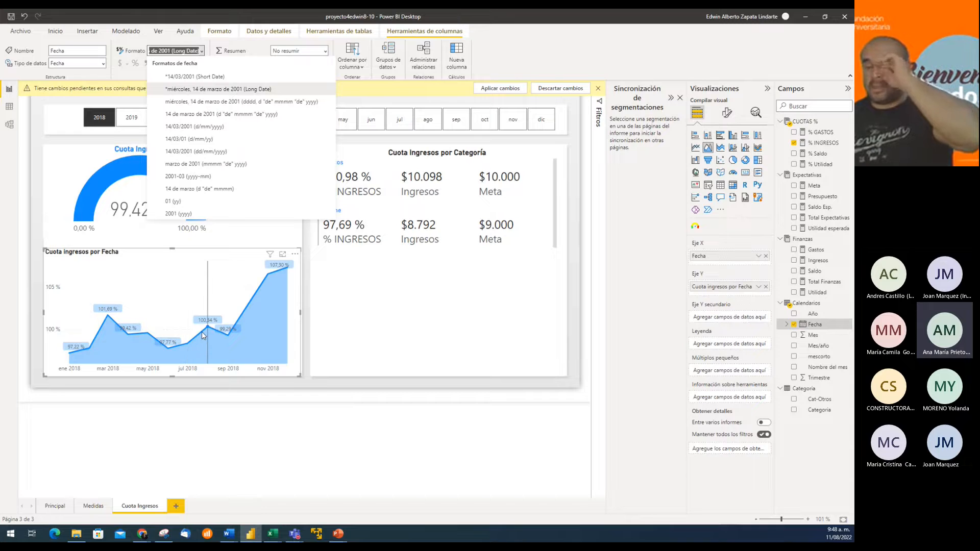
{"action": "left_click", "coordinate": [185, 168]}
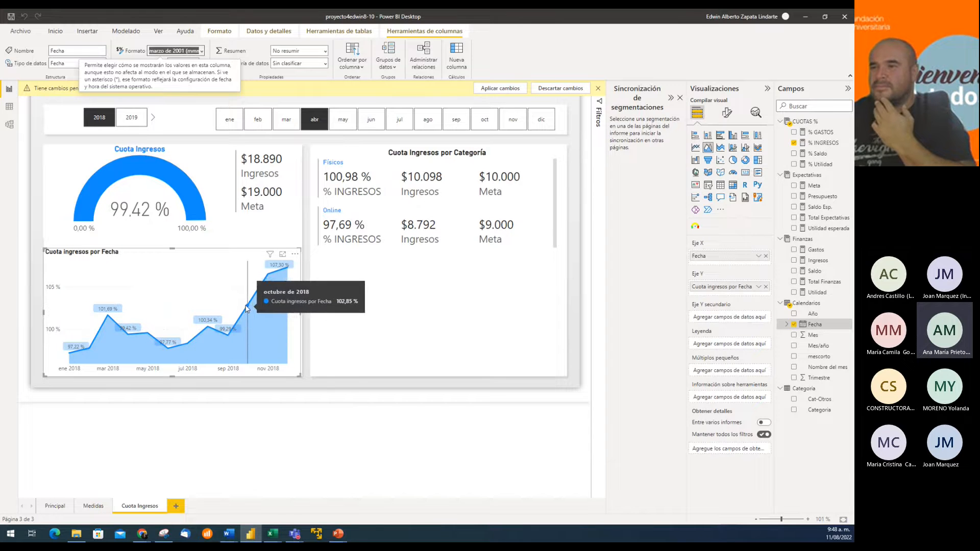
Step: Set the date format of the Calendarios Fecha column to the Long Date option, miércoles, 14 de marzo de 2001
{"action": "left_click", "coordinate": [203, 52]}
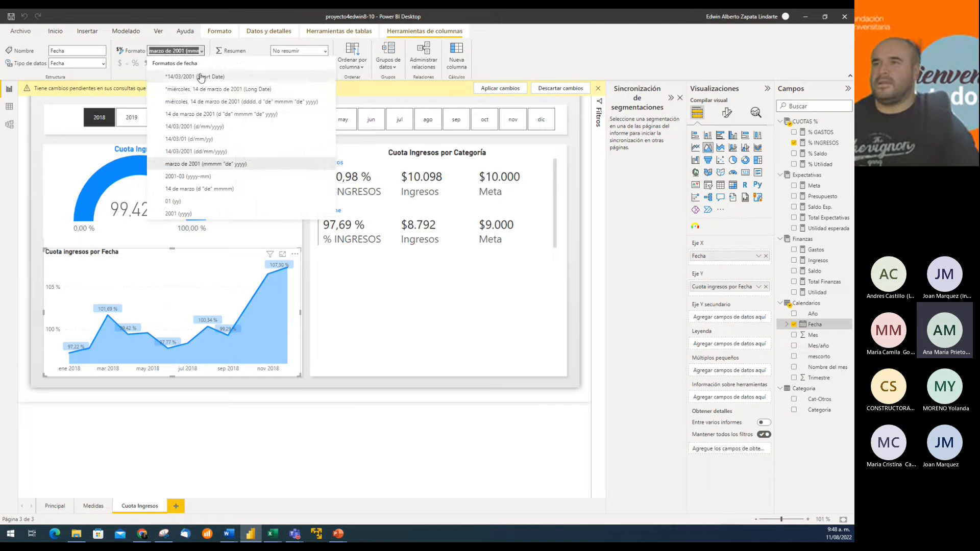
{"action": "left_click", "coordinate": [202, 90]}
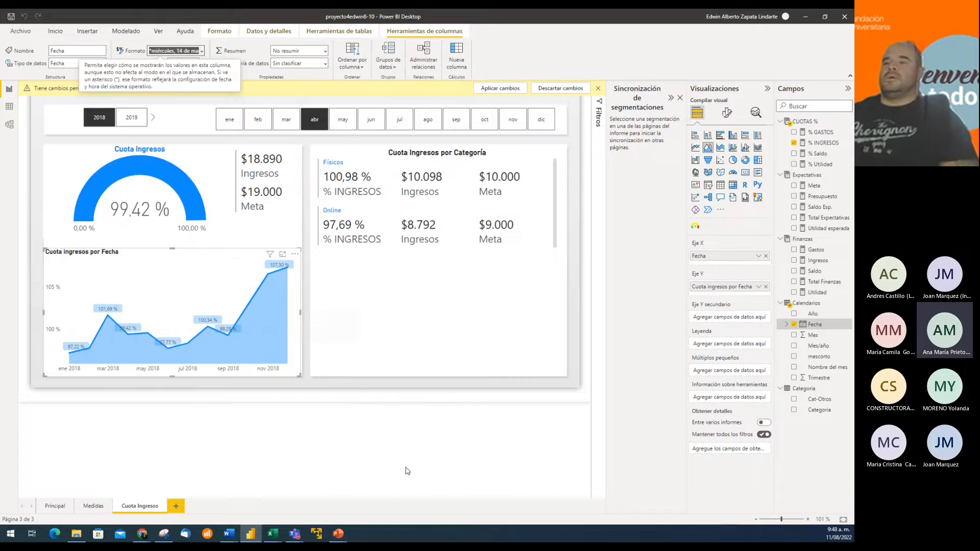
{"action": "left_click", "coordinate": [390, 433]}
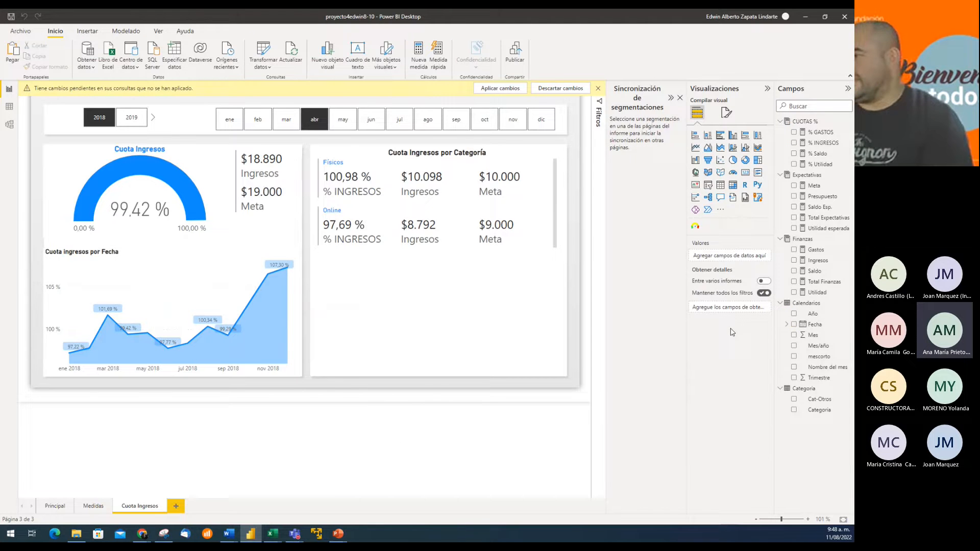
Step: Turn off the background (Fondo) of the Cuota ingresos por Fecha area chart
{"action": "left_click", "coordinate": [194, 260]}
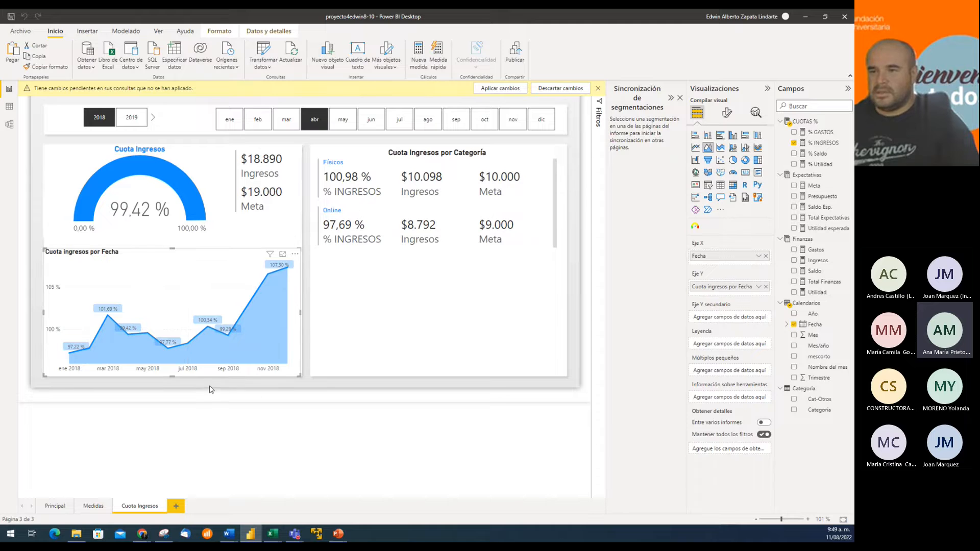
{"action": "left_click", "coordinate": [723, 115]}
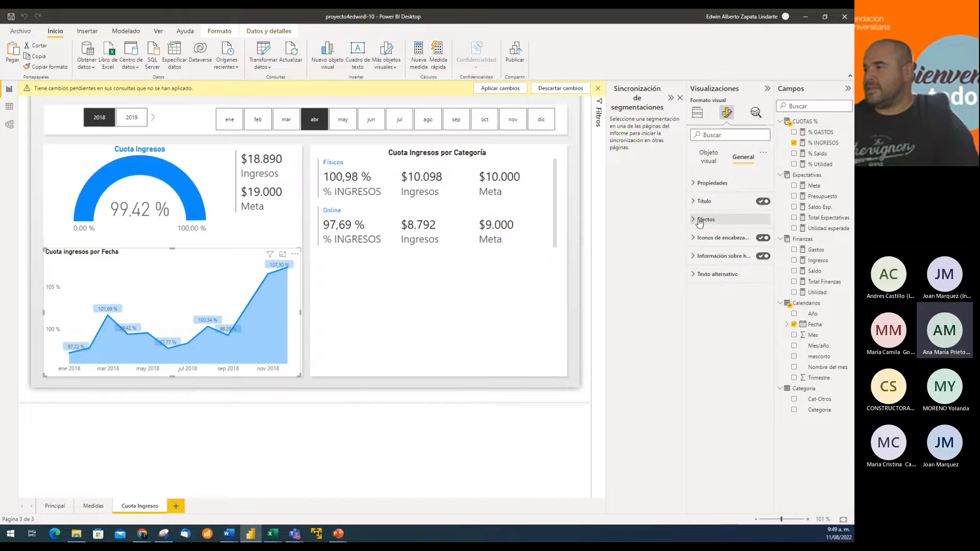
{"action": "left_click", "coordinate": [700, 220]}
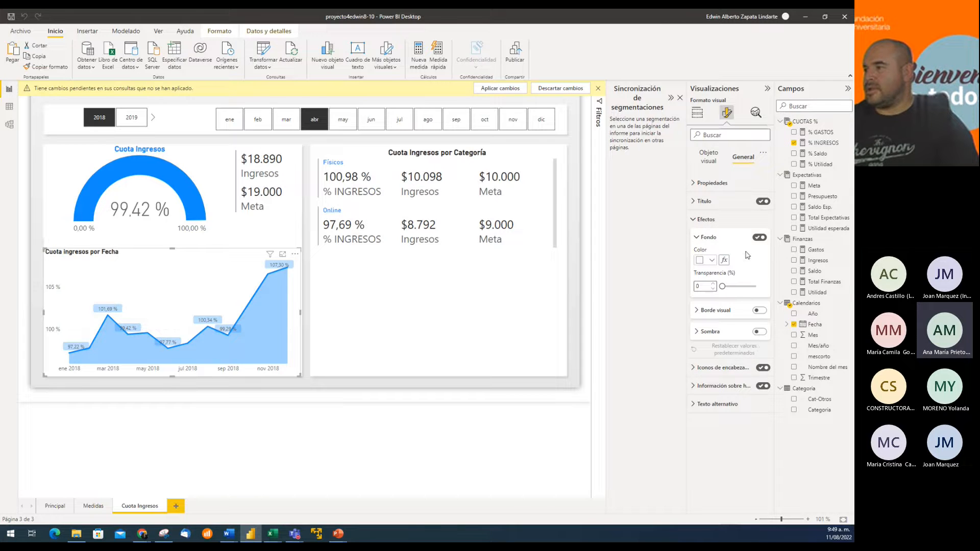
{"action": "left_click", "coordinate": [757, 238]}
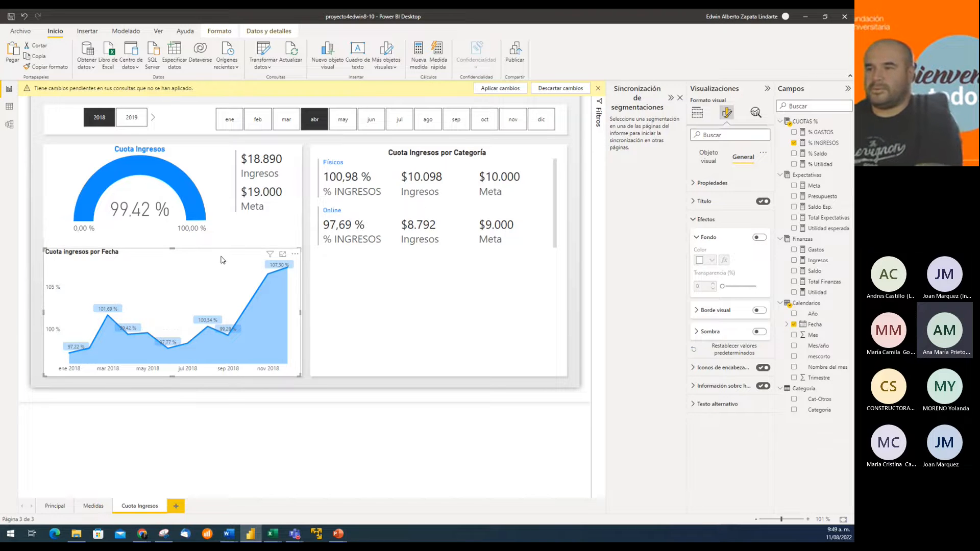
{"action": "left_click_drag", "start_coordinate": [228, 263], "coordinate": [221, 260]}
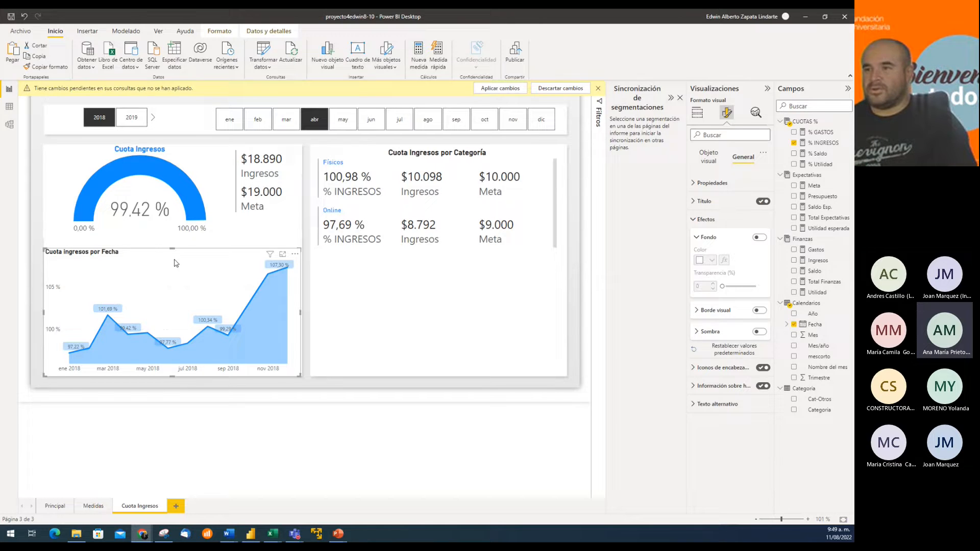
{"action": "left_click", "coordinate": [408, 308]}
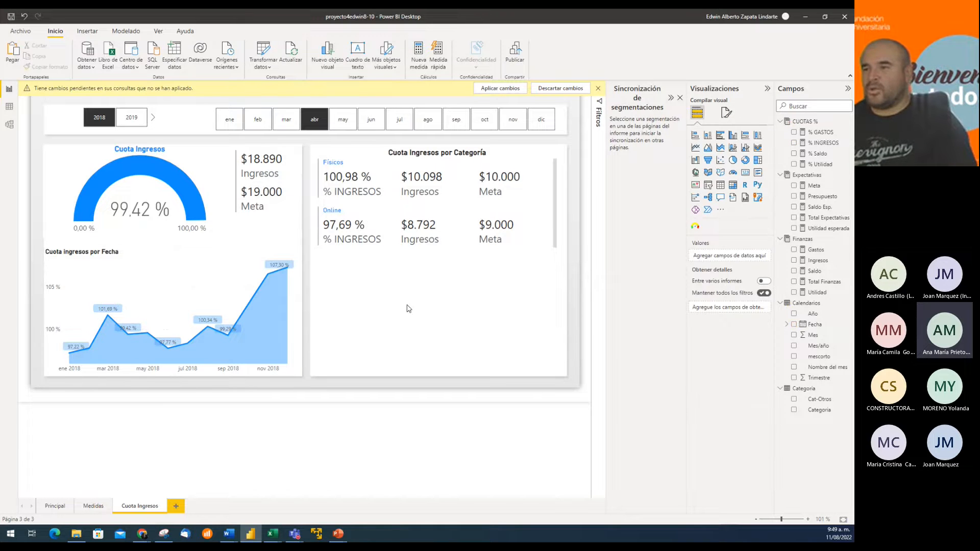
{"action": "key", "text": "ctrl+v"}
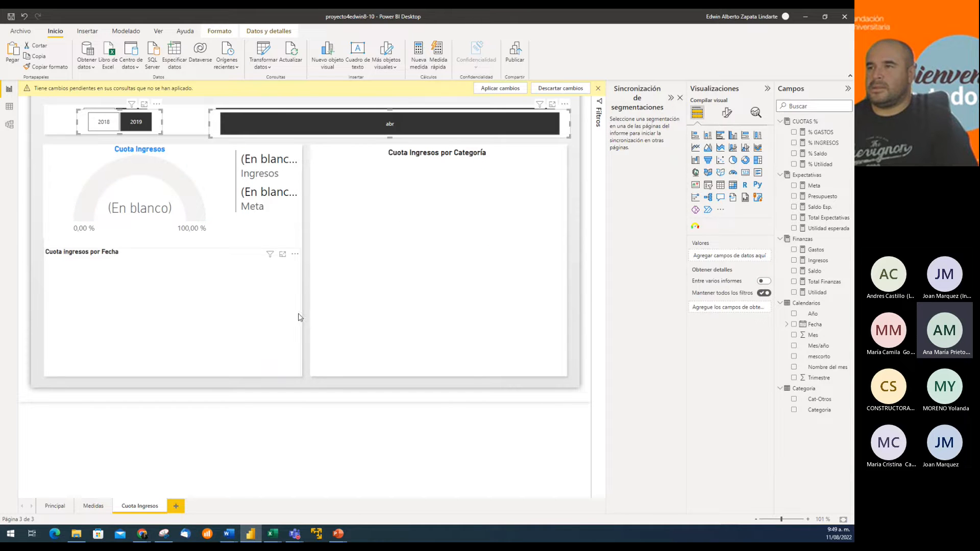
{"action": "left_click", "coordinate": [376, 313]}
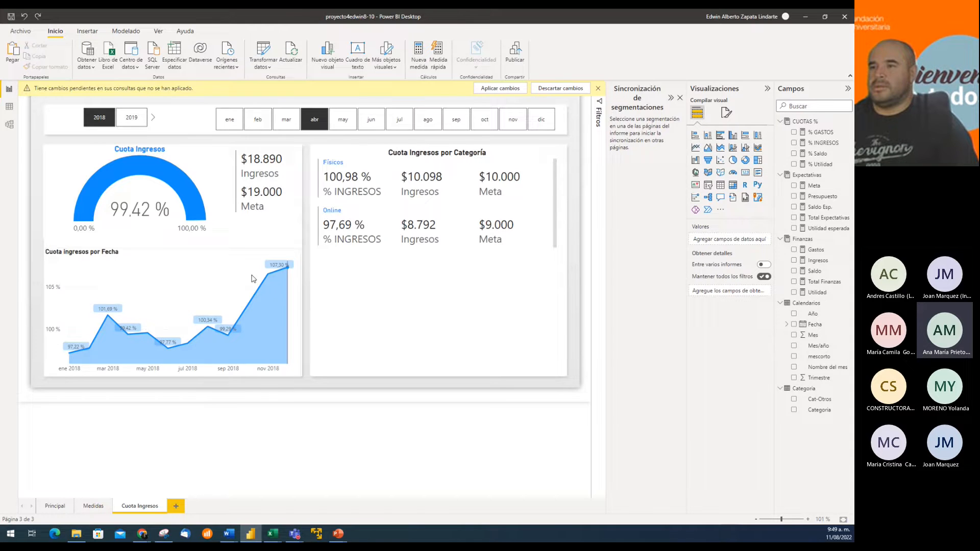
Step: Duplicate the Cuota ingresos por Fecha area chart and place the copy below the Cuota Ingresos por Categoría card
{"action": "left_click", "coordinate": [209, 259]}
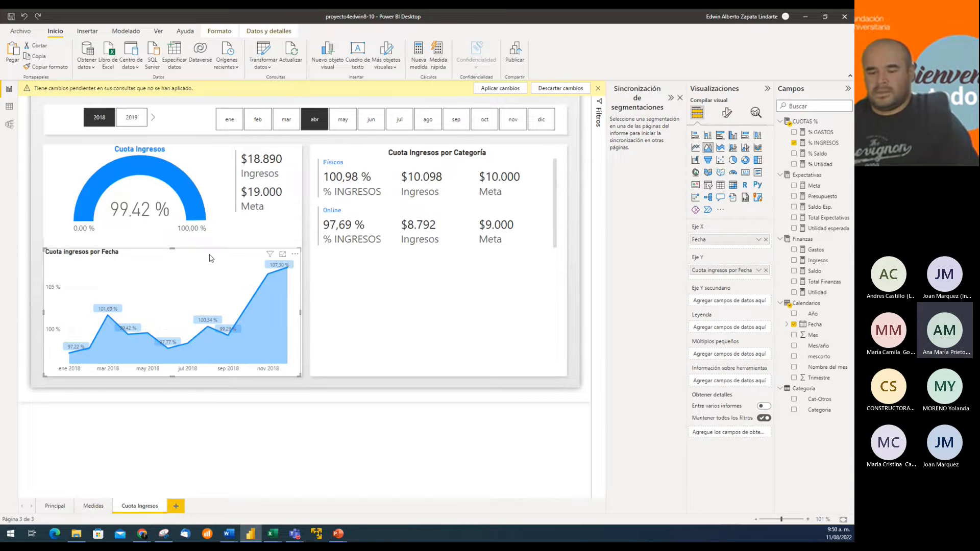
{"action": "left_click", "coordinate": [365, 305]}
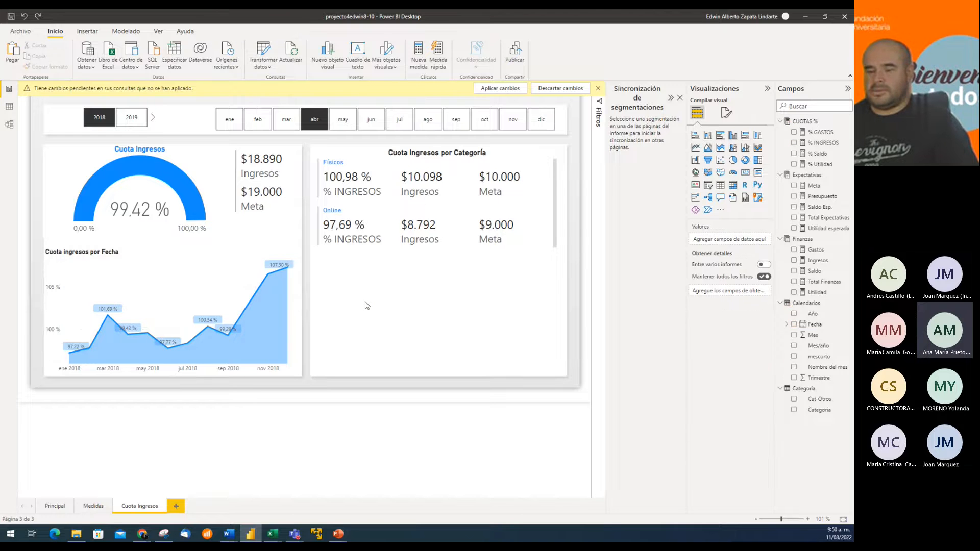
{"action": "key", "text": "ctrl+v"}
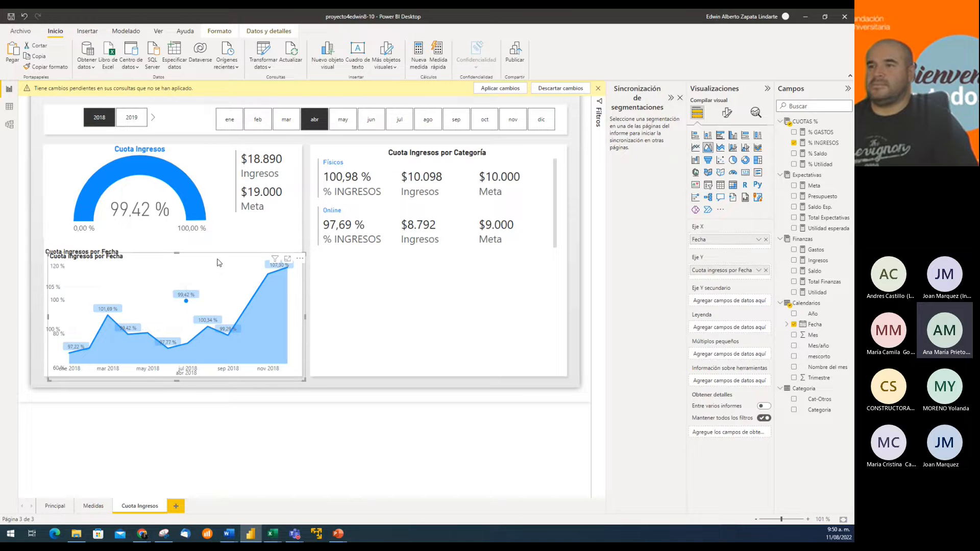
{"action": "left_click_drag", "start_coordinate": [219, 262], "coordinate": [484, 257]}
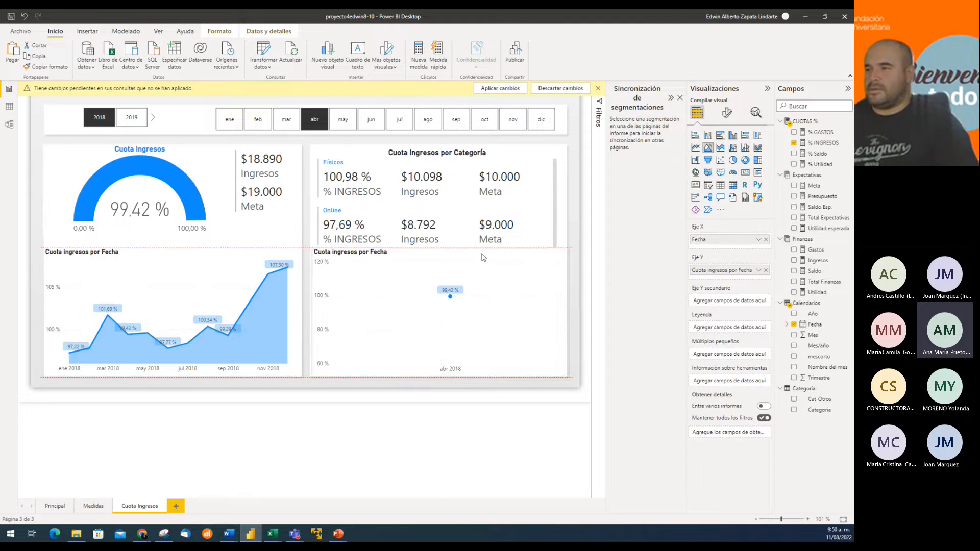
Step: Reduce the copied chart's size slightly so it fits inside the white panel below the category card
{"action": "left_click", "coordinate": [572, 252]}
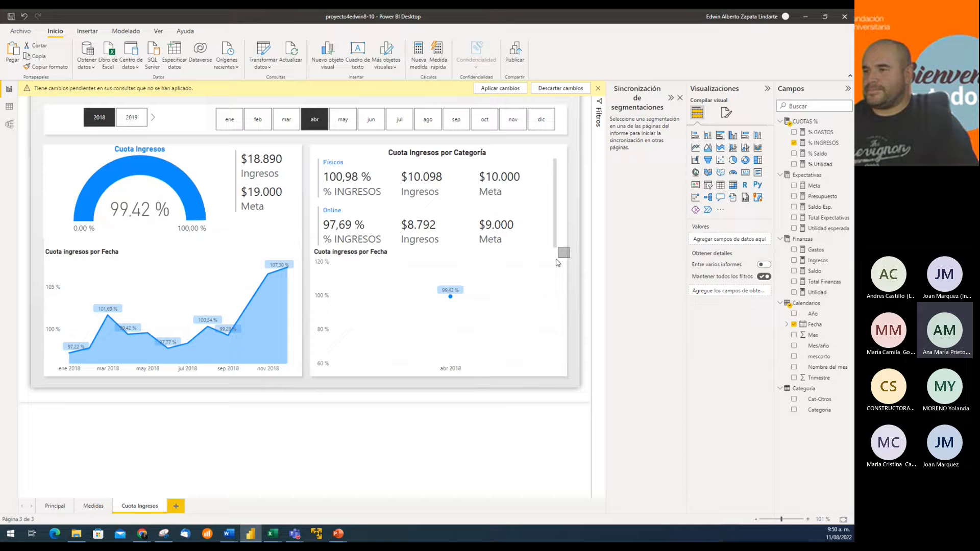
{"action": "left_click", "coordinate": [516, 257]}
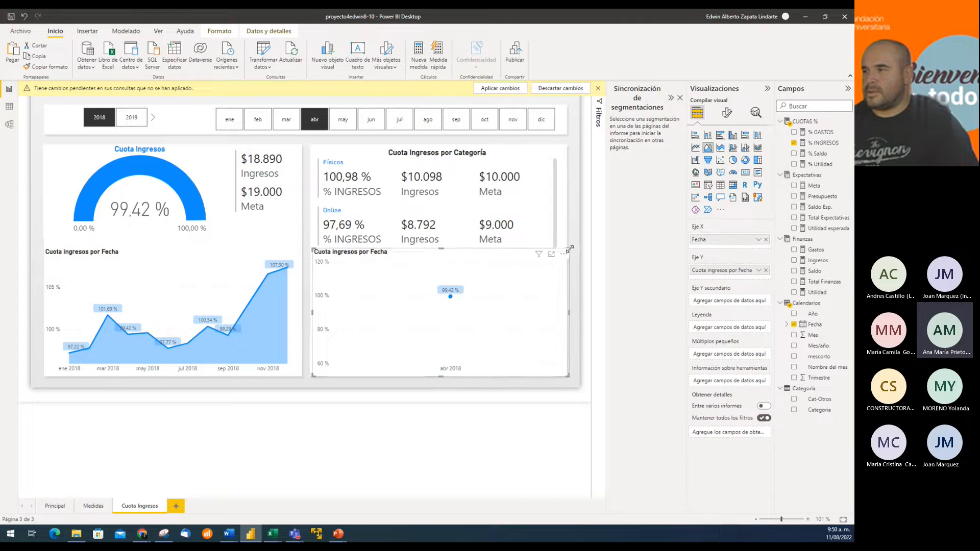
{"action": "mouse_move", "coordinate": [569, 252]}
{"action": "left_mouse_down"}
{"action": "mouse_move", "coordinate": [558, 261]}
{"action": "mouse_move", "coordinate": [565, 265]}
{"action": "left_mouse_up"}
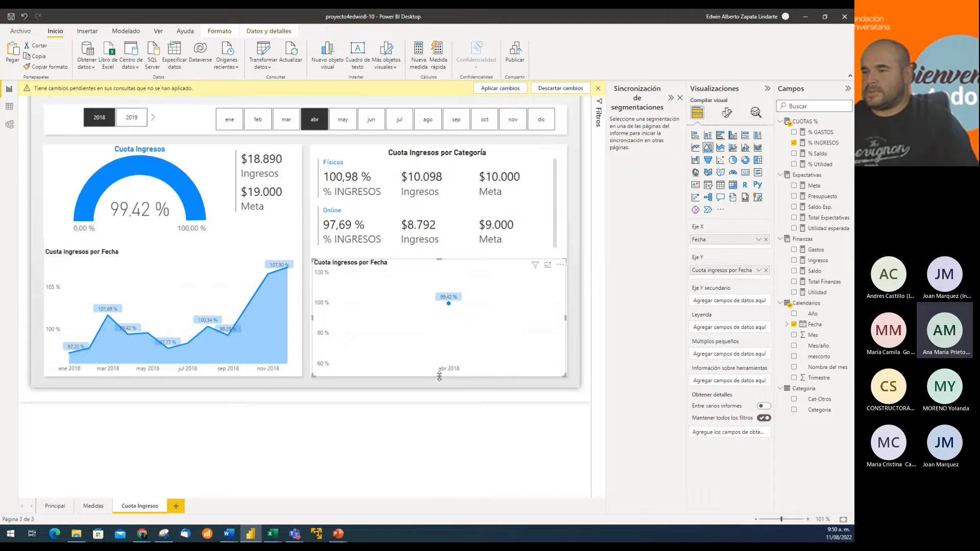
{"action": "left_click_drag", "start_coordinate": [440, 376], "coordinate": [440, 373]}
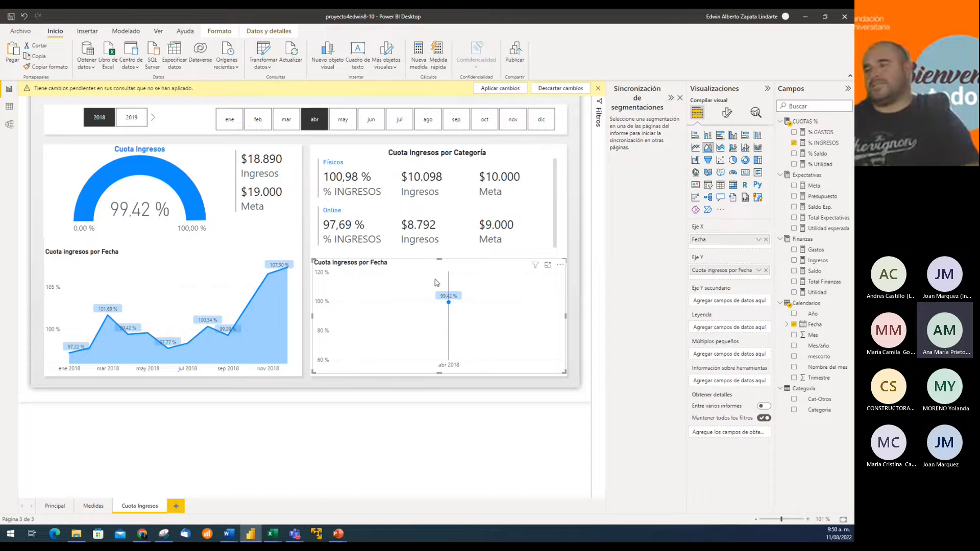
Step: Edit the month slicer's interactions so that it does not filter the copied chart
{"action": "left_click", "coordinate": [211, 117]}
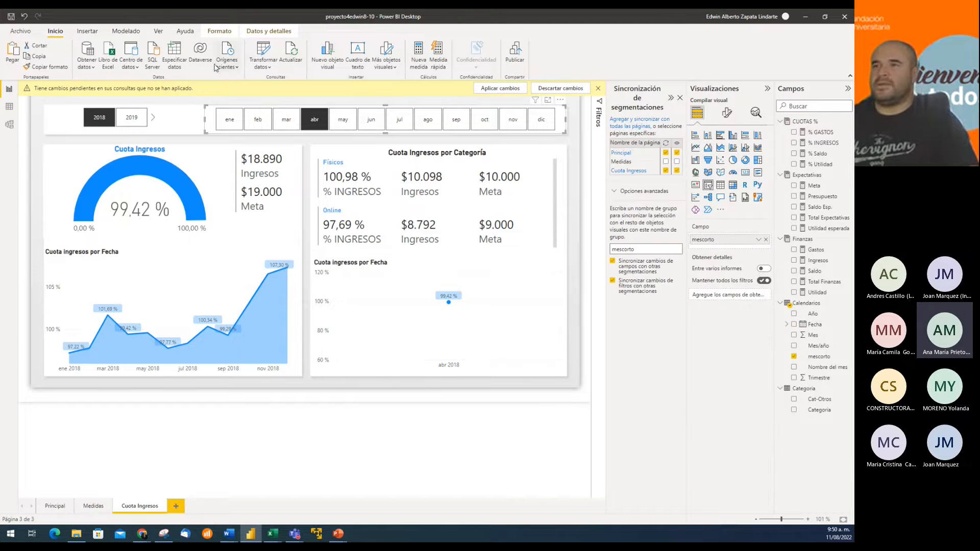
{"action": "left_click", "coordinate": [218, 31]}
{"action": "left_click", "coordinate": [21, 52]}
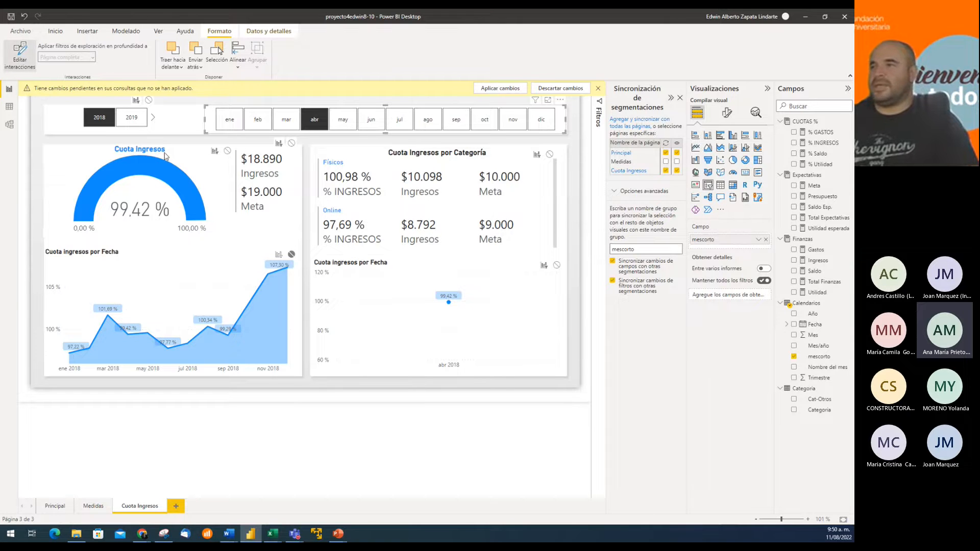
{"action": "left_click", "coordinate": [556, 266]}
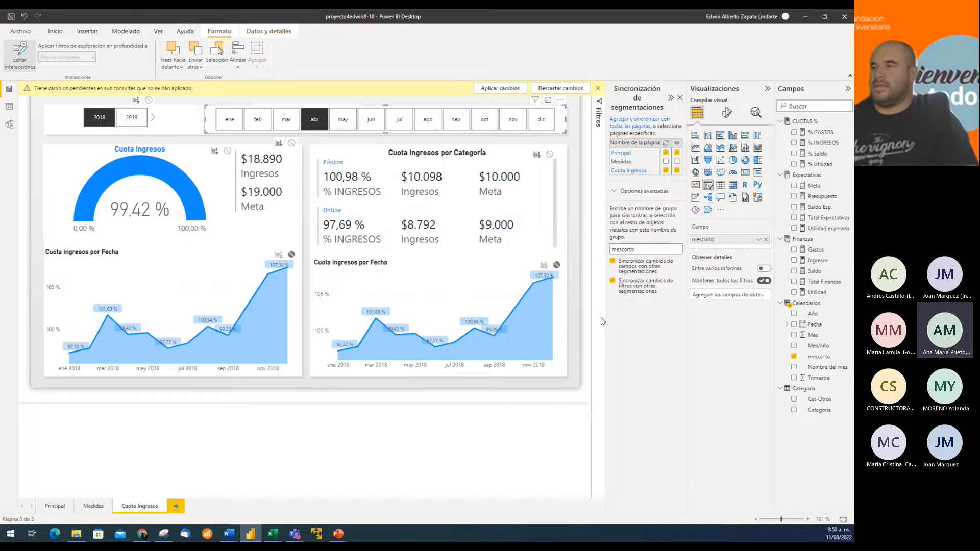
Step: Set the copied chart's interactions with the other charts, cards, gauge and both slicers to Ninguno, and end interaction editing
{"action": "left_click", "coordinate": [422, 265]}
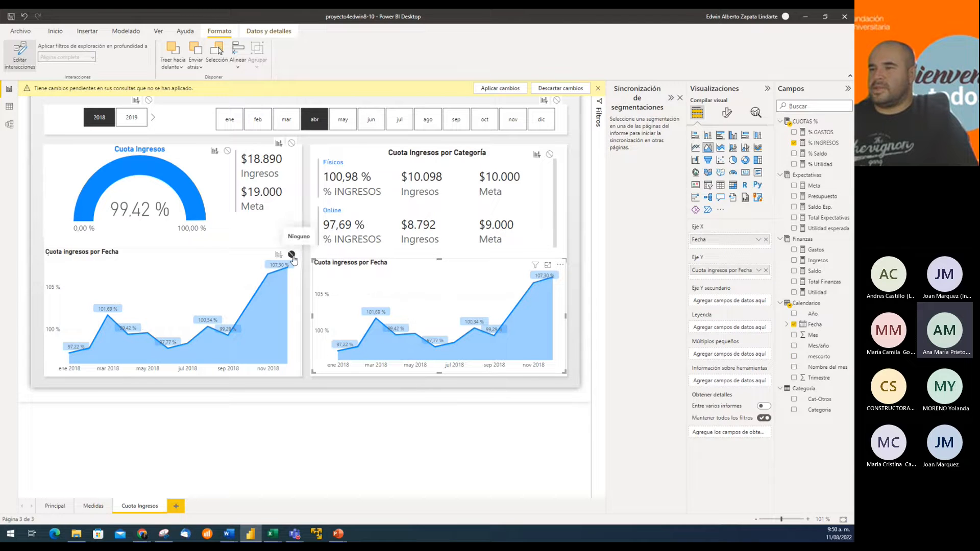
{"action": "left_click", "coordinate": [291, 255]}
{"action": "left_click", "coordinate": [550, 154]}
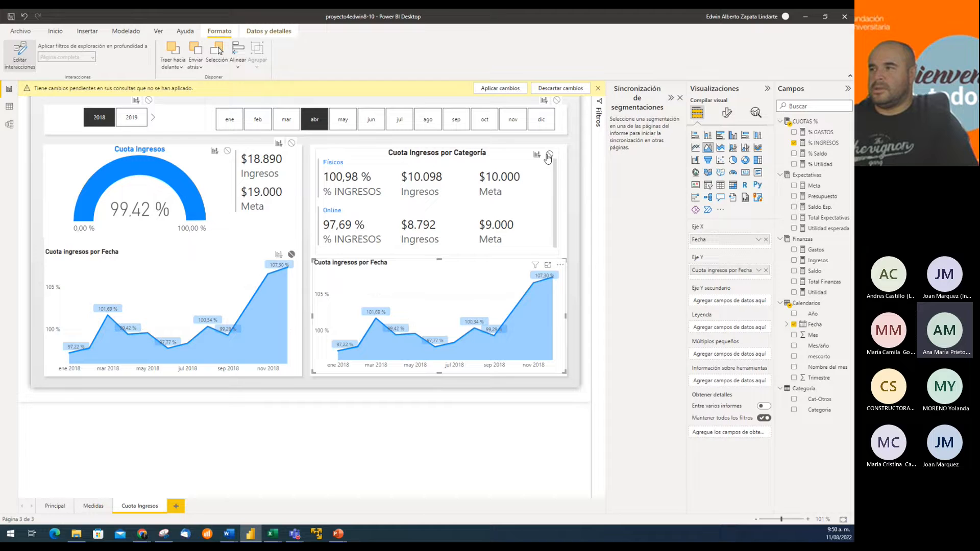
{"action": "left_click", "coordinate": [291, 143]}
{"action": "left_click", "coordinate": [227, 151]}
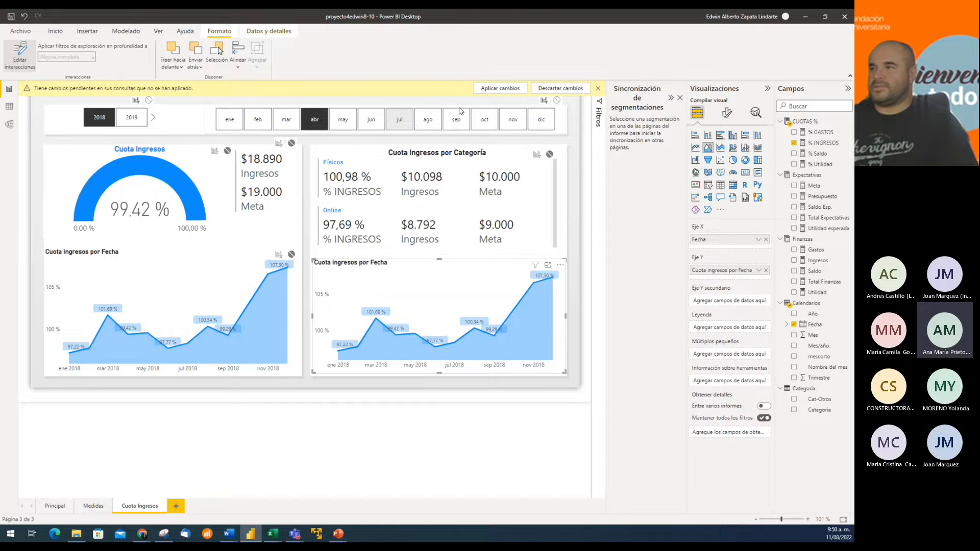
{"action": "left_click", "coordinate": [557, 100]}
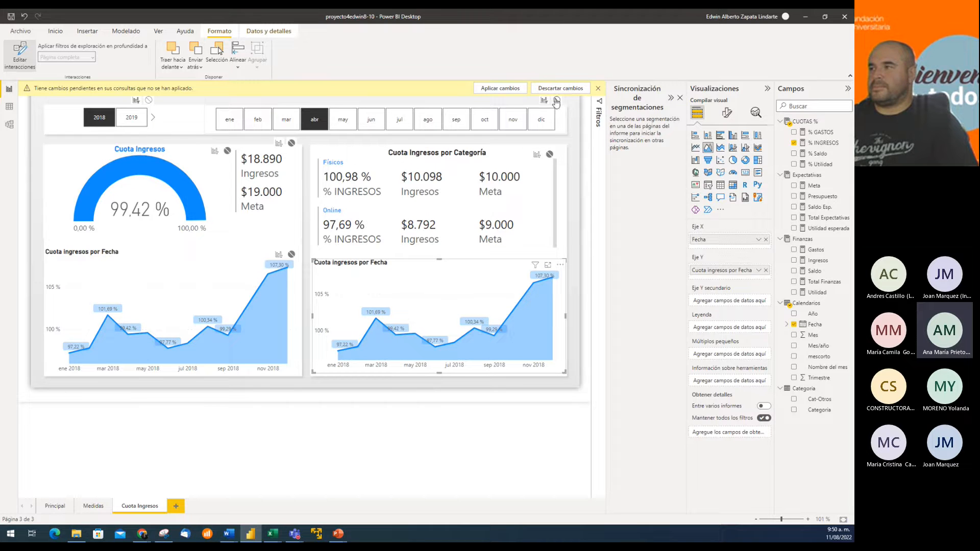
{"action": "left_click", "coordinate": [149, 100]}
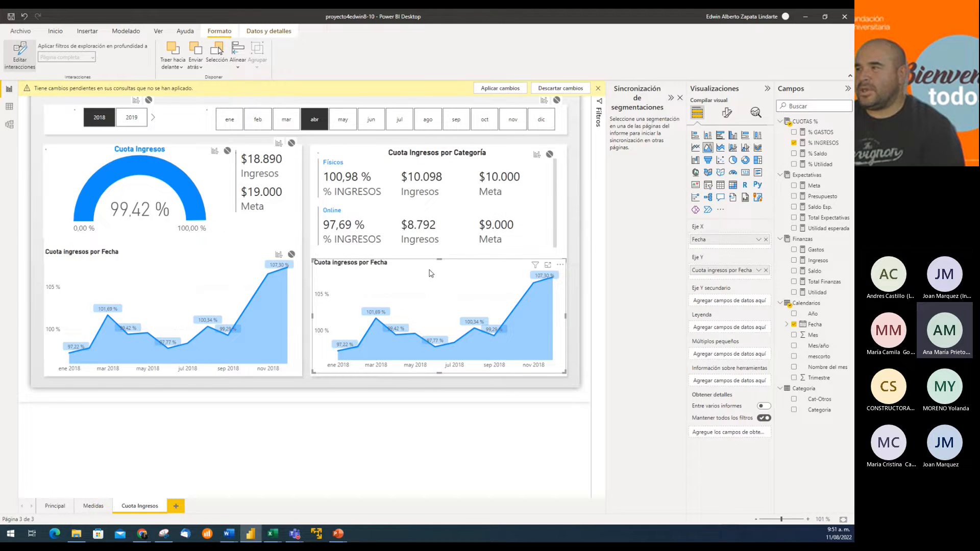
{"action": "left_click", "coordinate": [20, 53]}
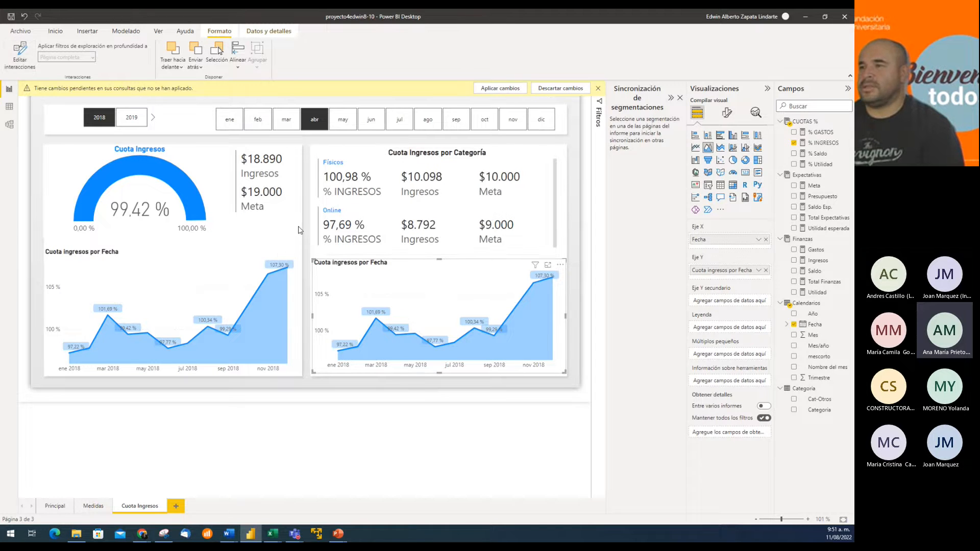
Step: Convert the copied area chart to a line chart and add the Cat-Otros field as its legend
{"action": "left_click", "coordinate": [695, 148]}
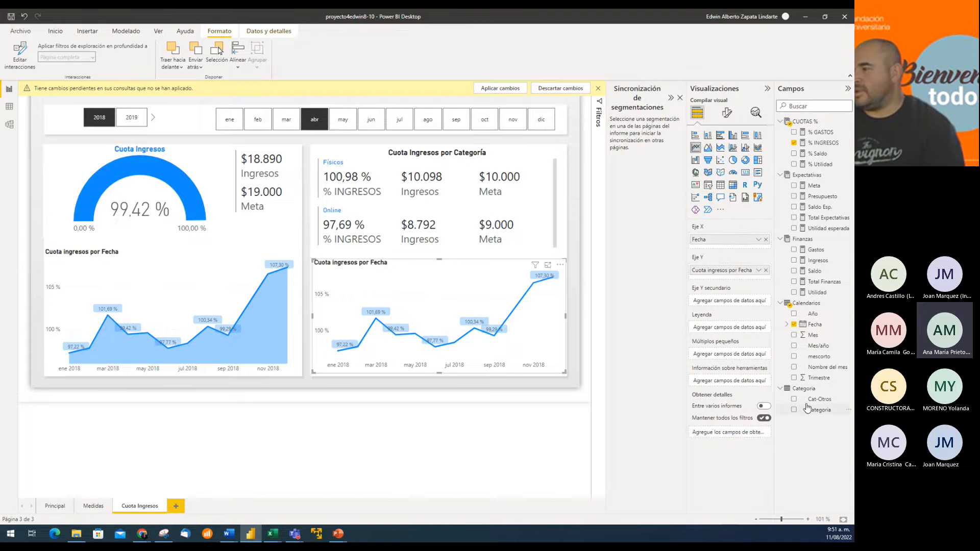
{"action": "left_click_drag", "start_coordinate": [816, 399], "coordinate": [739, 329]}
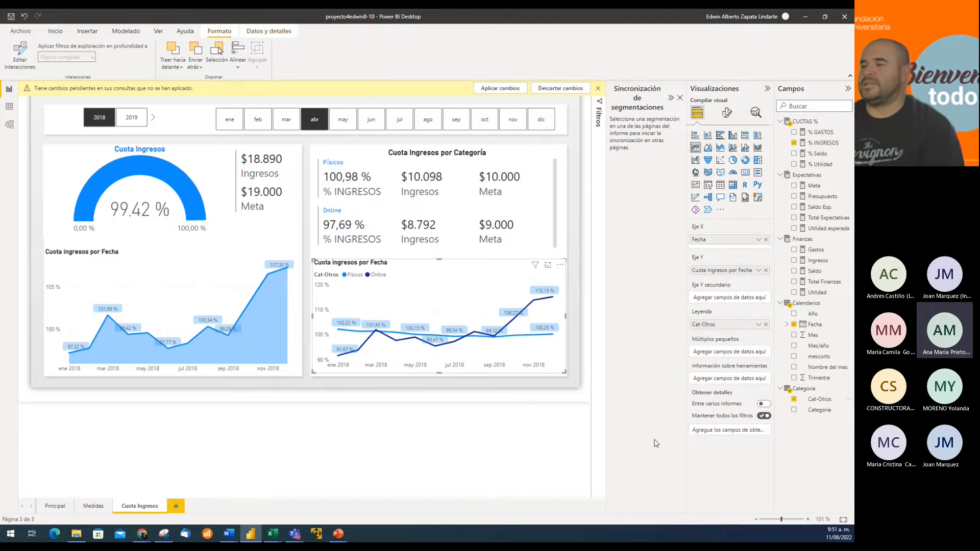
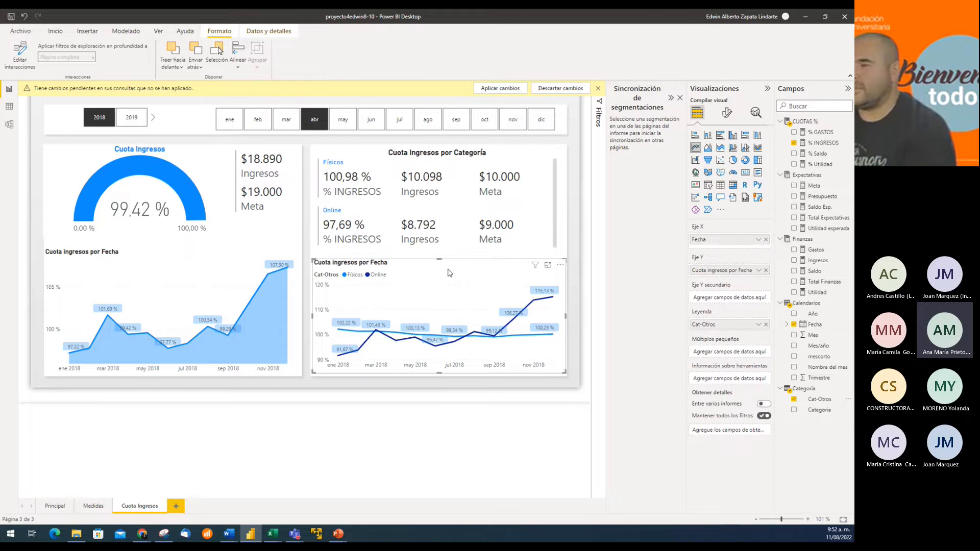
Step: Turn off the legend title of the line chart
{"action": "left_click", "coordinate": [727, 113]}
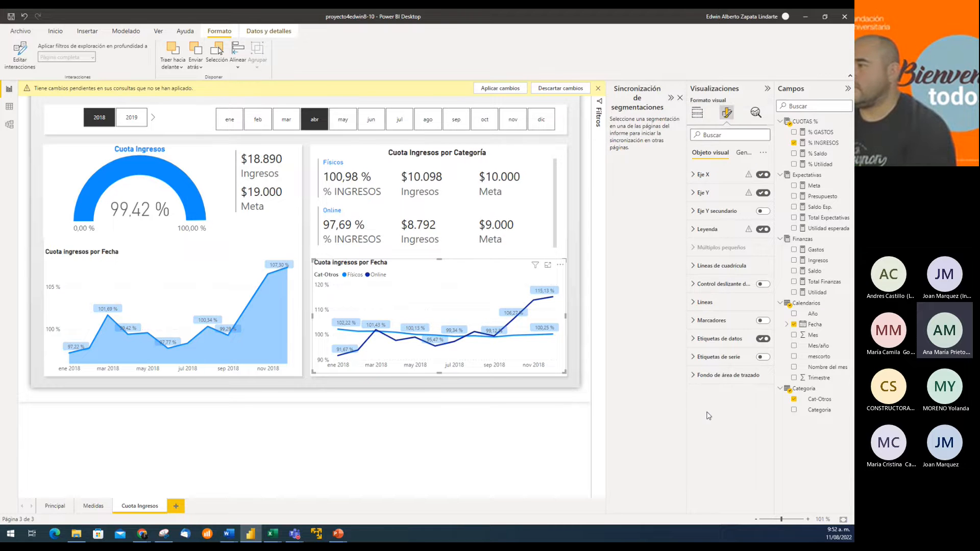
{"action": "mouse_move", "coordinate": [700, 248]}
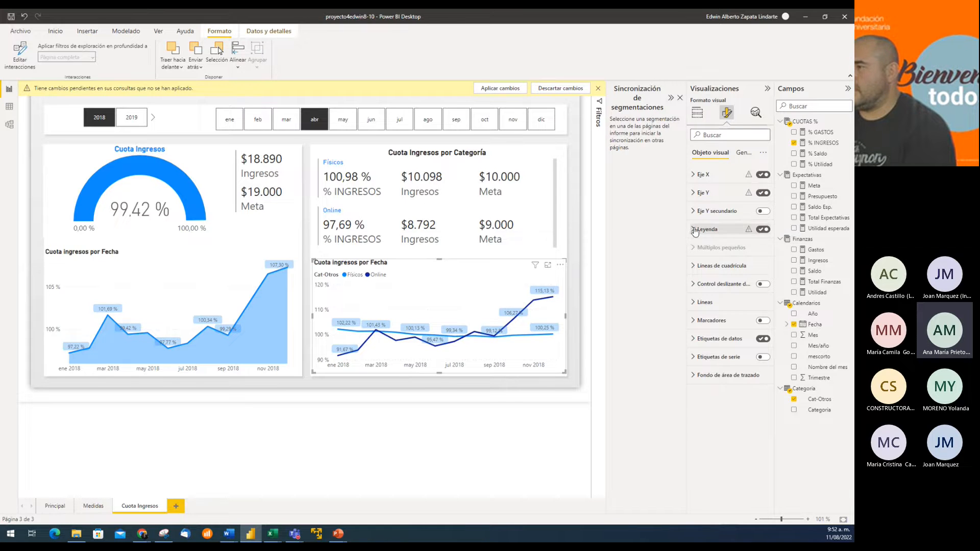
{"action": "left_click", "coordinate": [695, 230]}
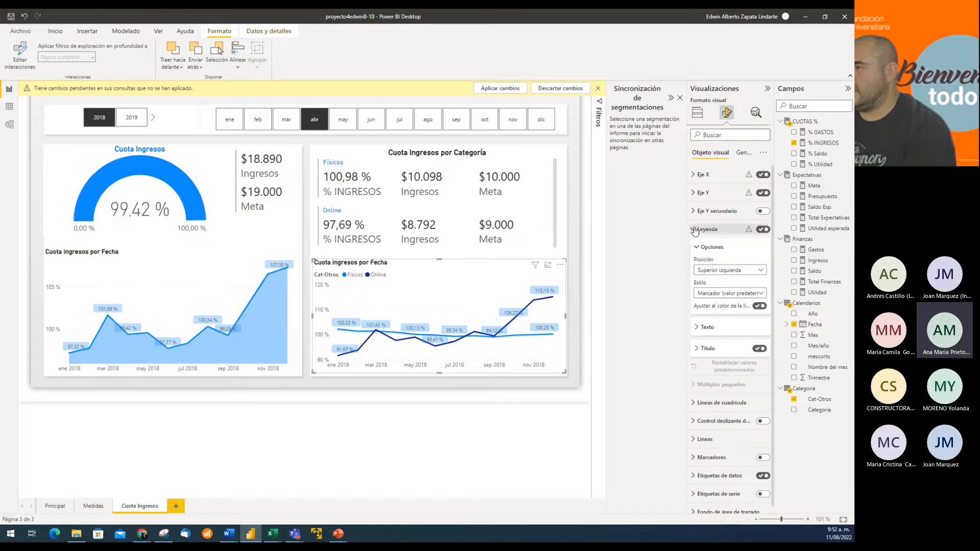
{"action": "left_click", "coordinate": [759, 349]}
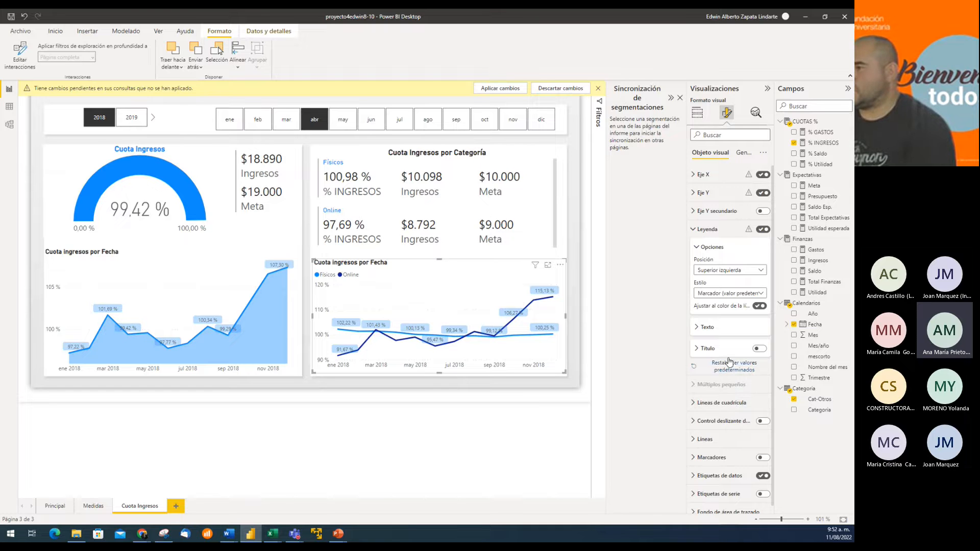
Step: Position the line chart's legend at the top centre (Arriba, en el centro)
{"action": "left_click", "coordinate": [750, 274]}
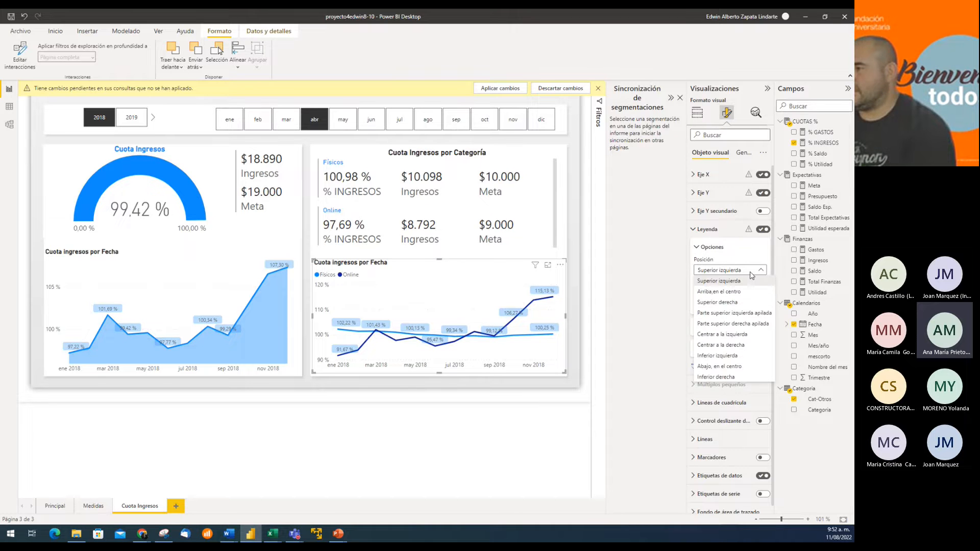
{"action": "left_click", "coordinate": [725, 291]}
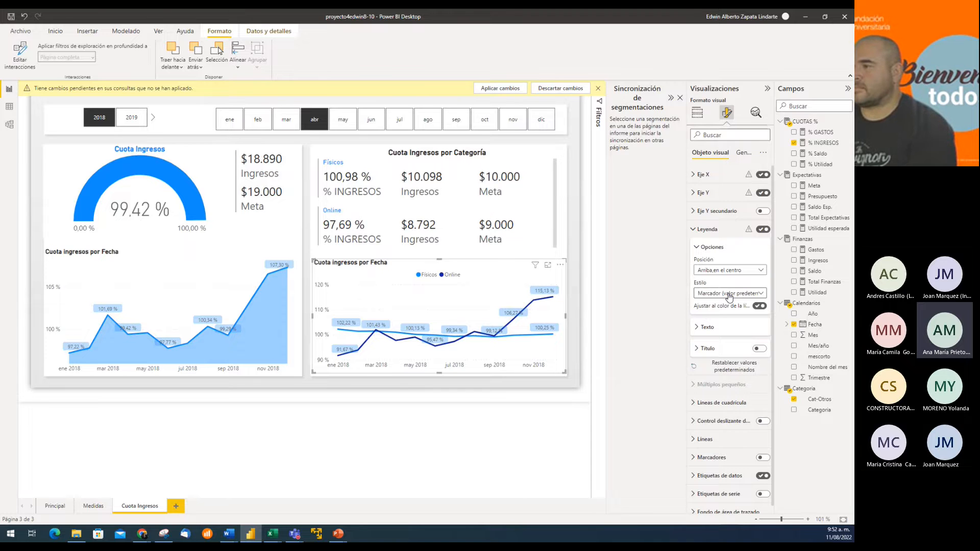
{"action": "left_click", "coordinate": [693, 230]}
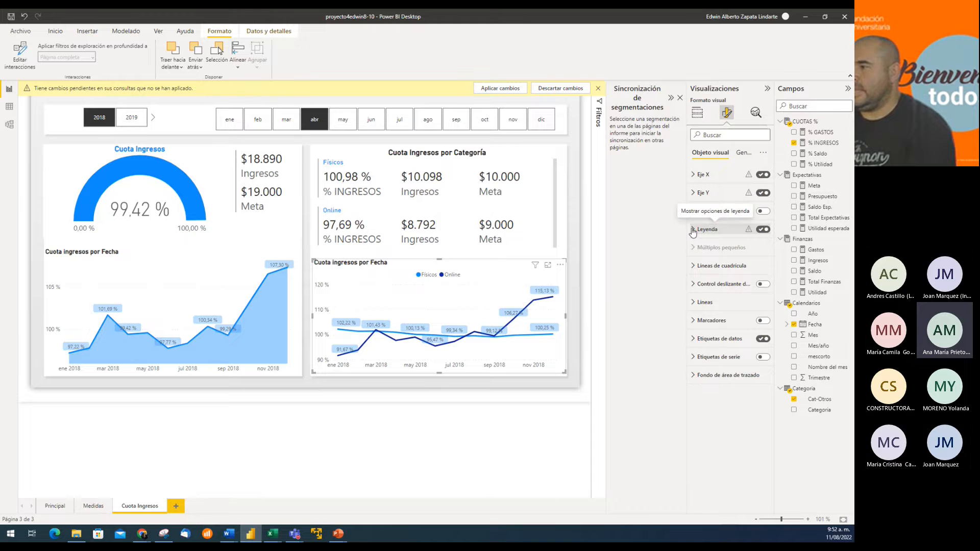
Step: Set the line chart's data labels to the DIN font and a label density of 9%
{"action": "left_click", "coordinate": [695, 338]}
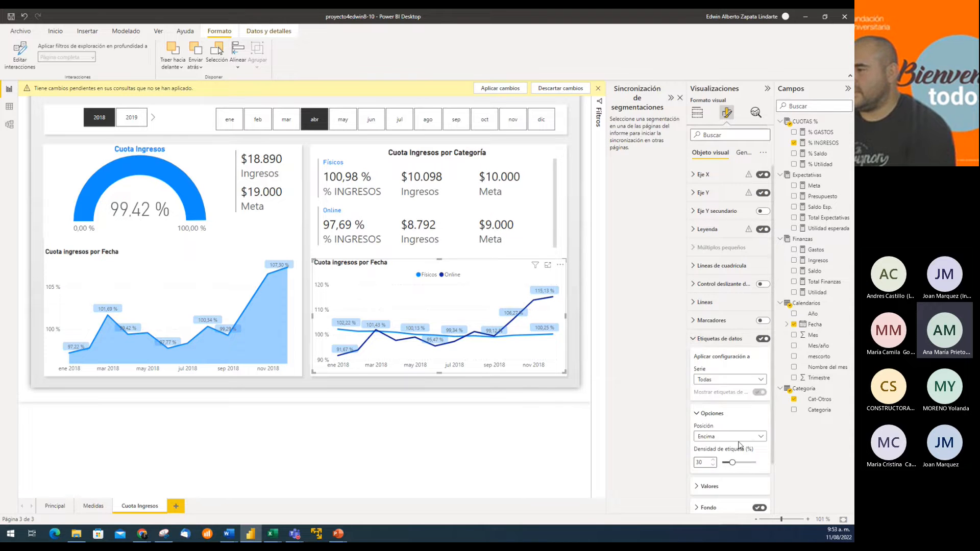
{"action": "scroll", "coordinate": [740, 444], "scroll_direction": "down", "scroll_amount": 1}
{"action": "left_click_drag", "start_coordinate": [733, 411], "coordinate": [727, 412]}
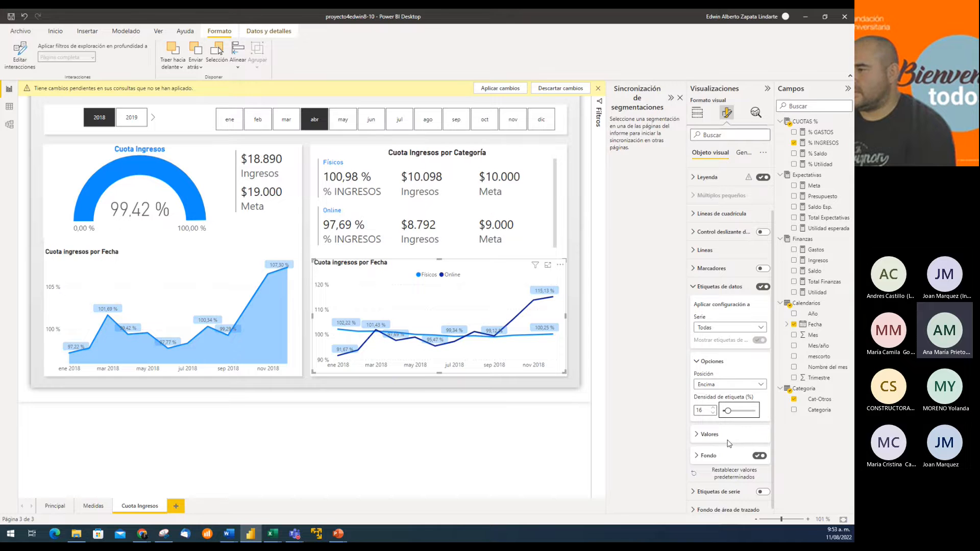
{"action": "left_click", "coordinate": [707, 434]}
{"action": "scroll", "coordinate": [735, 409], "scroll_direction": "down", "scroll_amount": 4}
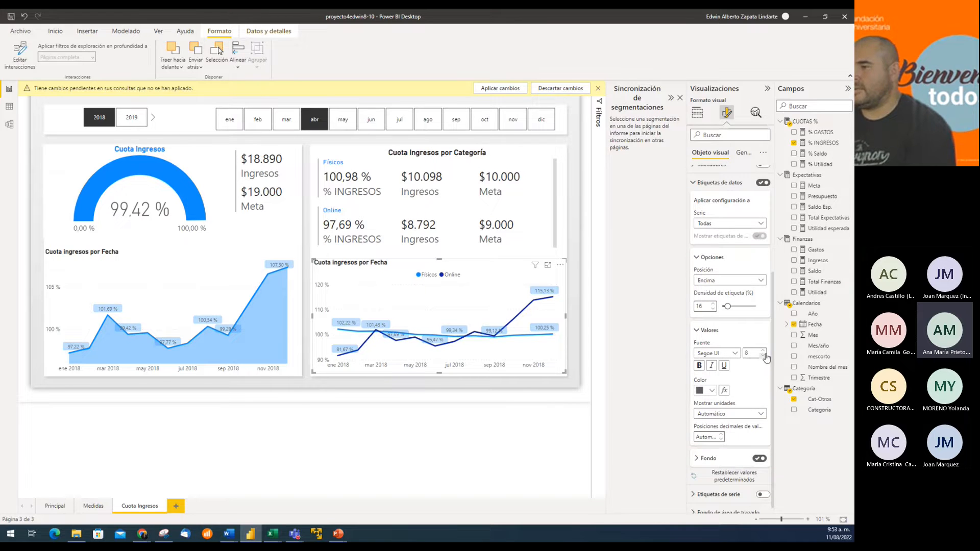
{"action": "left_click", "coordinate": [733, 354]}
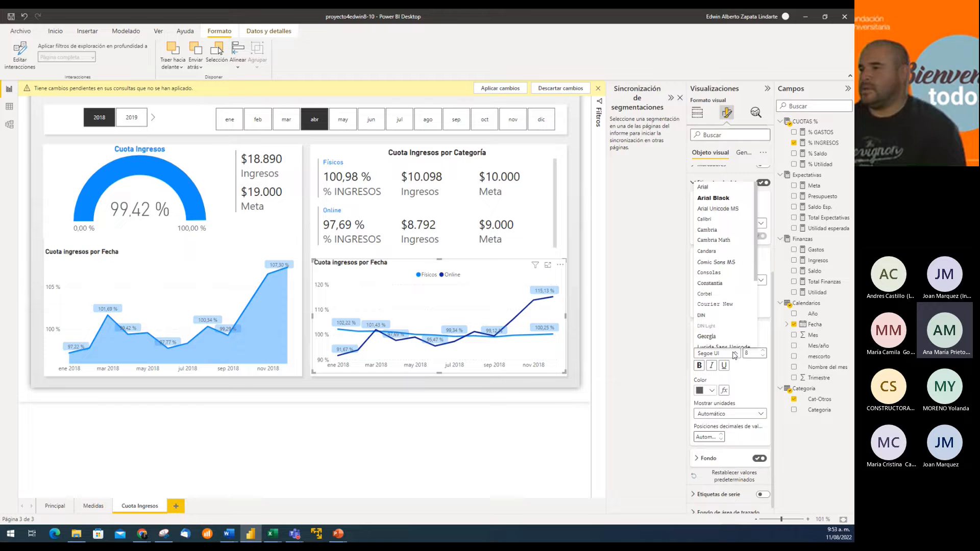
{"action": "left_click", "coordinate": [717, 316]}
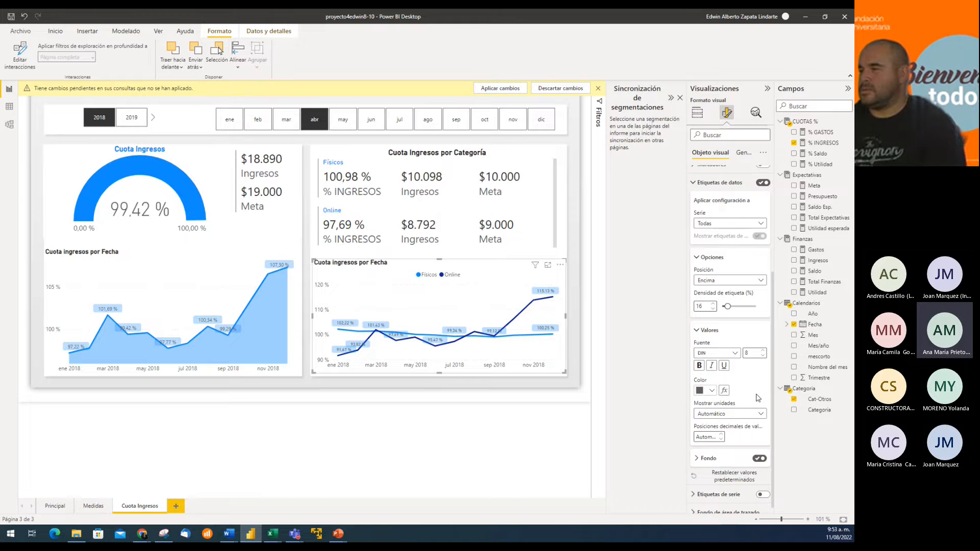
{"action": "left_click", "coordinate": [727, 306]}
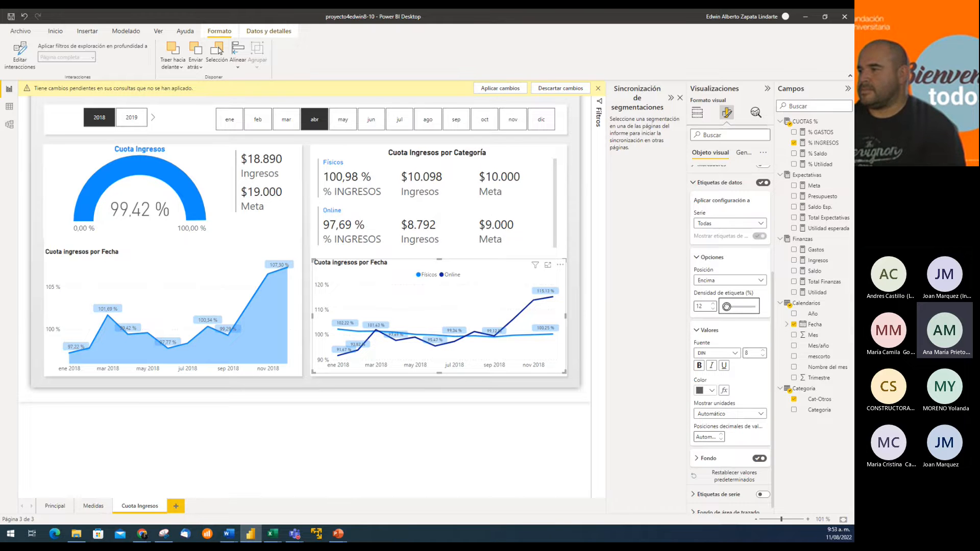
{"action": "left_click_drag", "start_coordinate": [726, 306], "coordinate": [725, 306]}
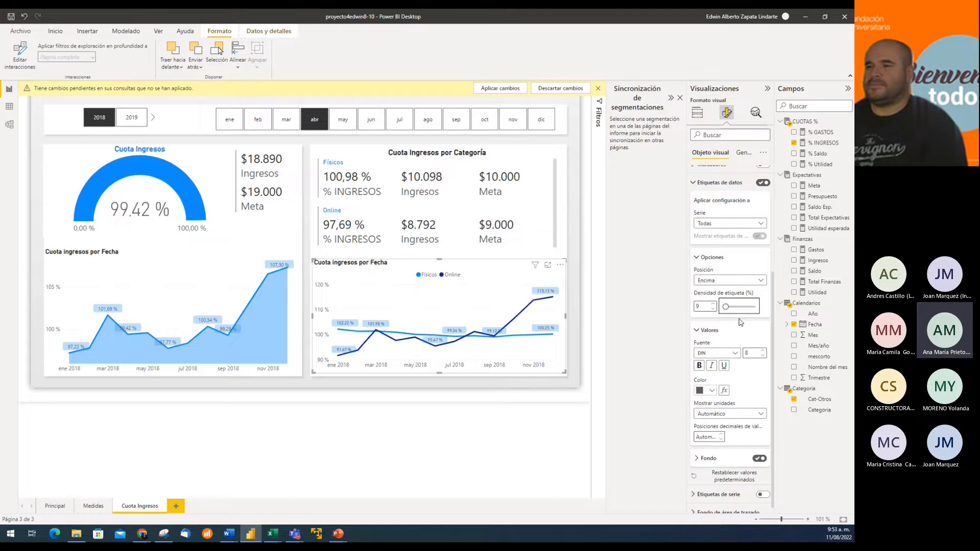
{"action": "left_click", "coordinate": [498, 399]}
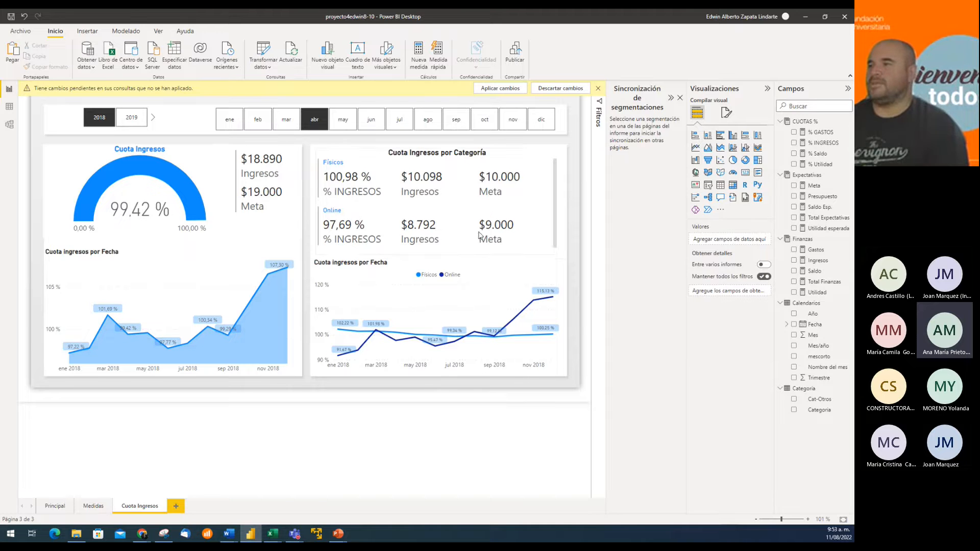
Step: Widen the Cuota Ingresos por Categoría card on both sides to match the width of the line chart below it
{"action": "left_click", "coordinate": [511, 159]}
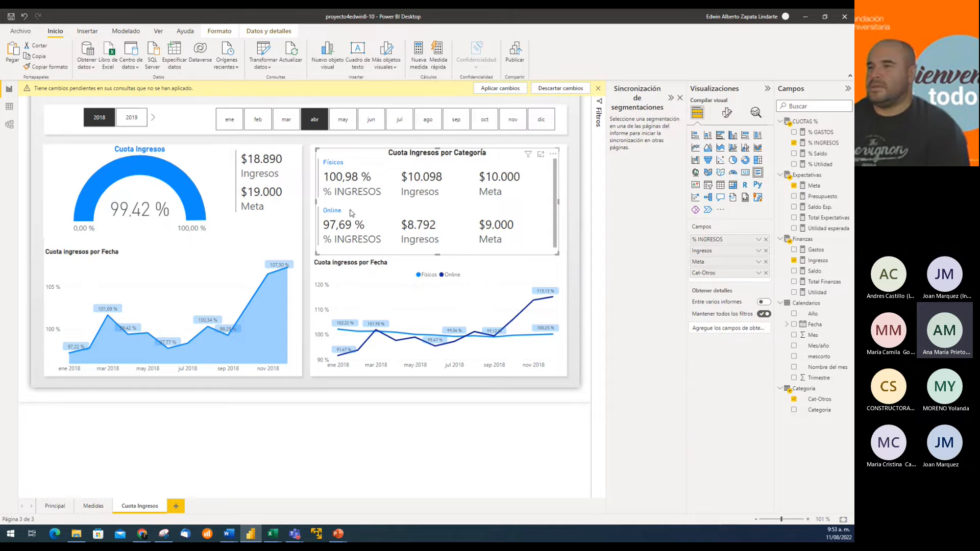
{"action": "left_click_drag", "start_coordinate": [315, 202], "coordinate": [312, 202]}
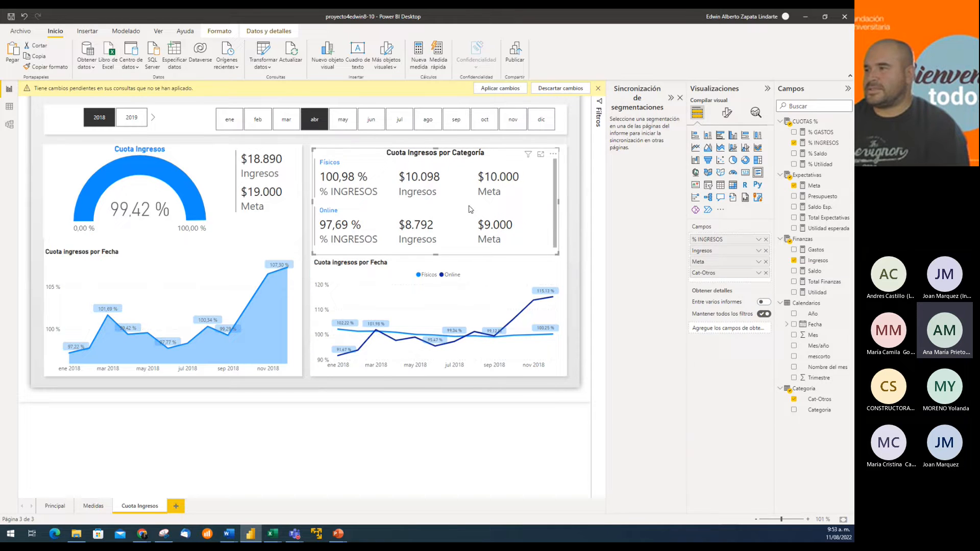
{"action": "left_click_drag", "start_coordinate": [558, 202], "coordinate": [565, 202]}
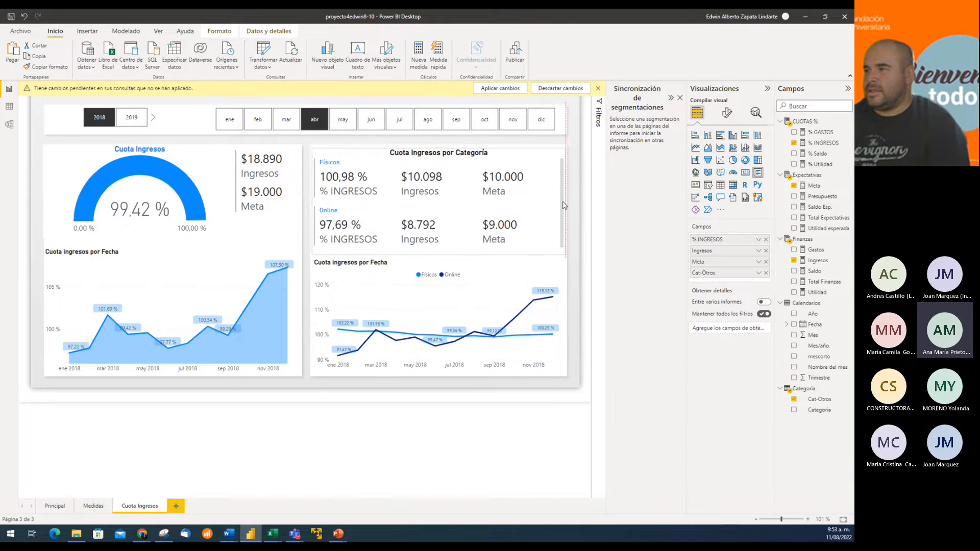
{"action": "left_click", "coordinate": [308, 251]}
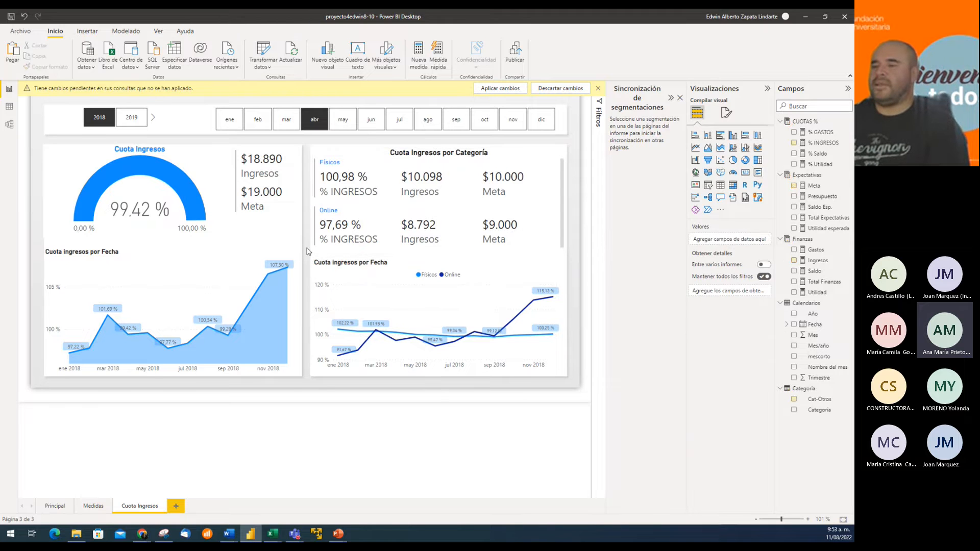
Step: Give the Principal page's CUOTA DE INGRESOS button a Navegación de páginas action with destination Cuota Ingresos, and follow the link
{"action": "left_click", "coordinate": [55, 505]}
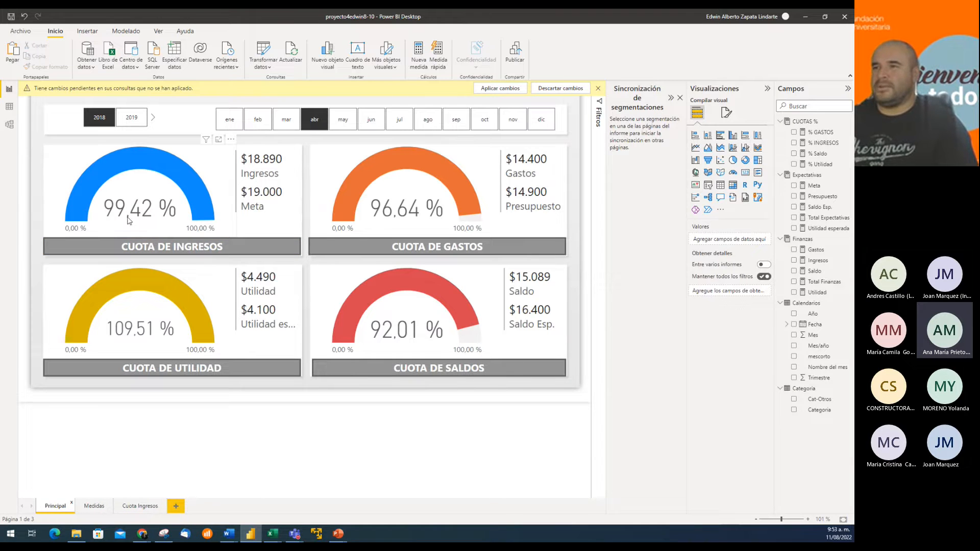
{"action": "left_click", "coordinate": [316, 120]}
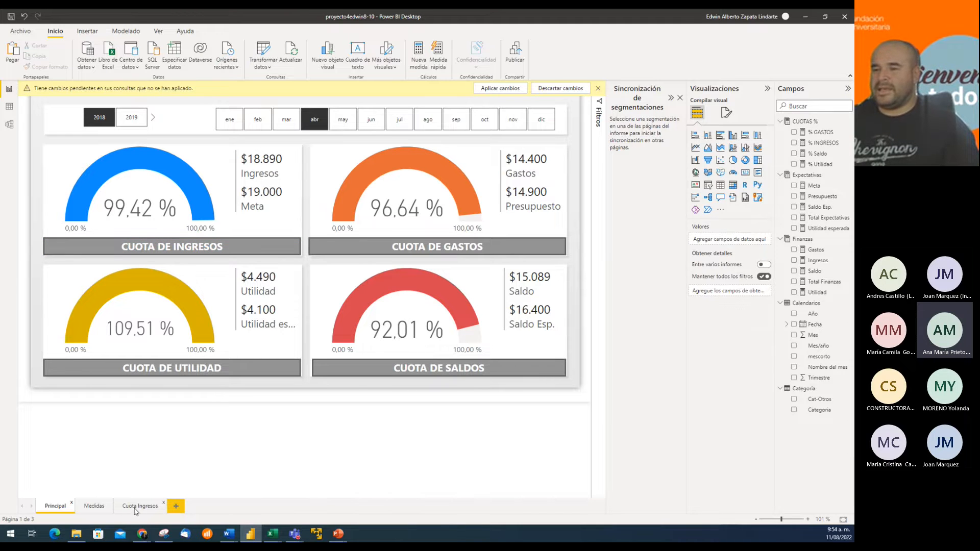
{"action": "left_click", "coordinate": [234, 246]}
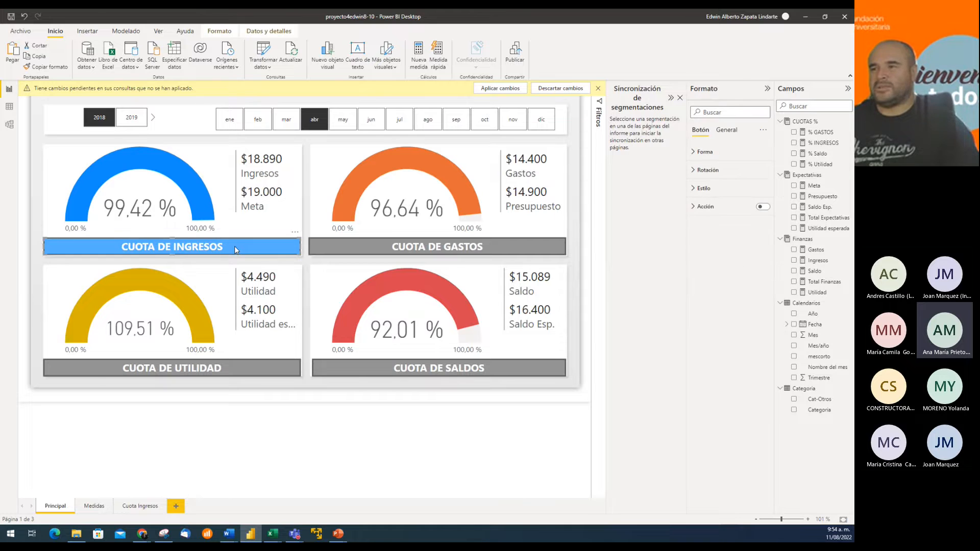
{"action": "left_click", "coordinate": [764, 207]}
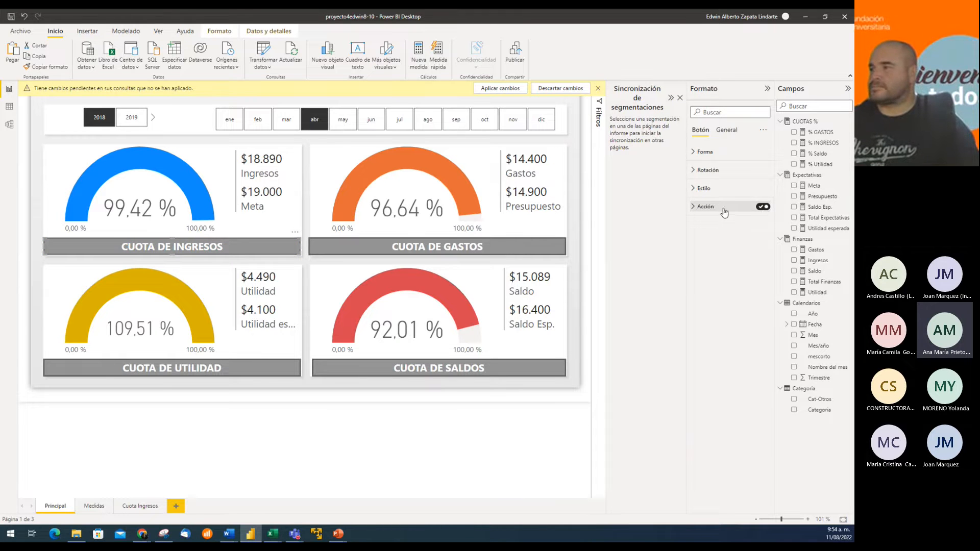
{"action": "left_click", "coordinate": [695, 208]}
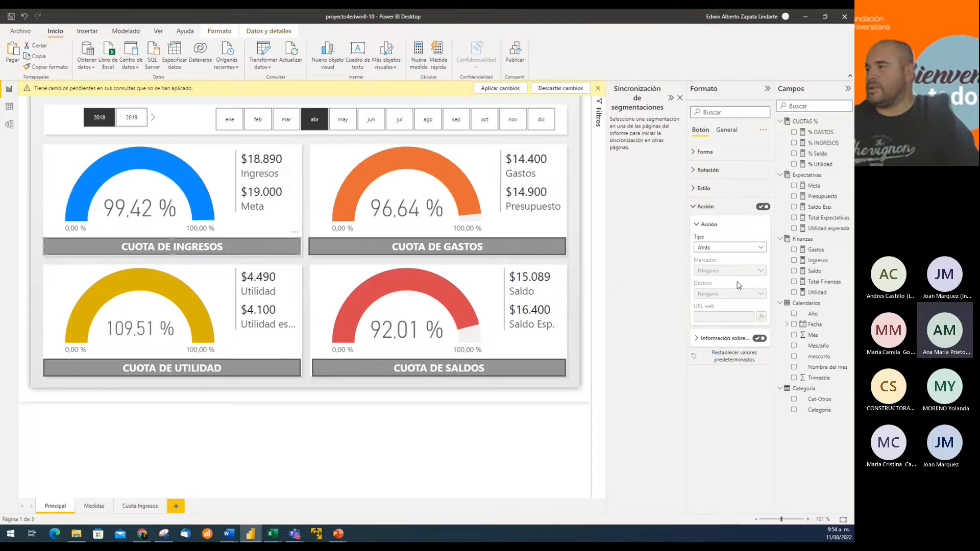
{"action": "left_click", "coordinate": [754, 249]}
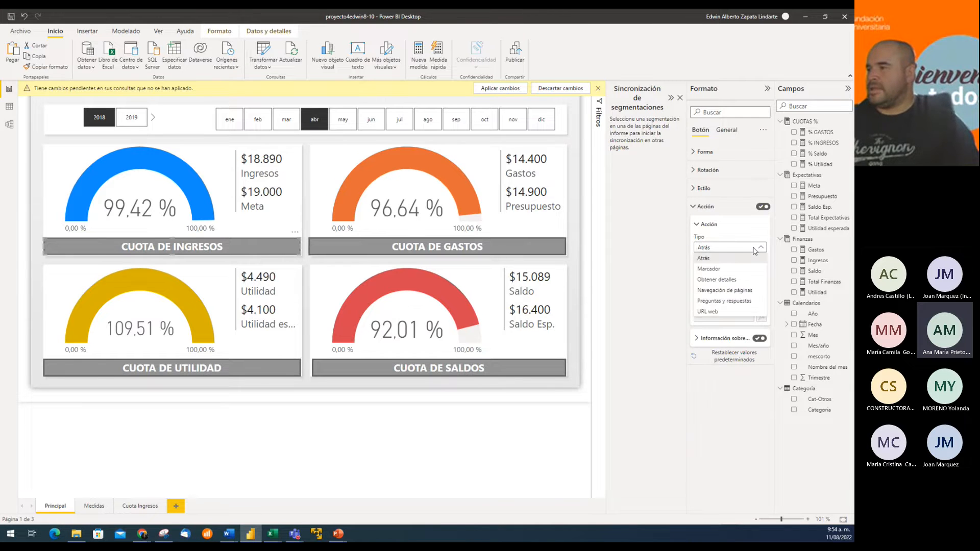
{"action": "left_click", "coordinate": [730, 291]}
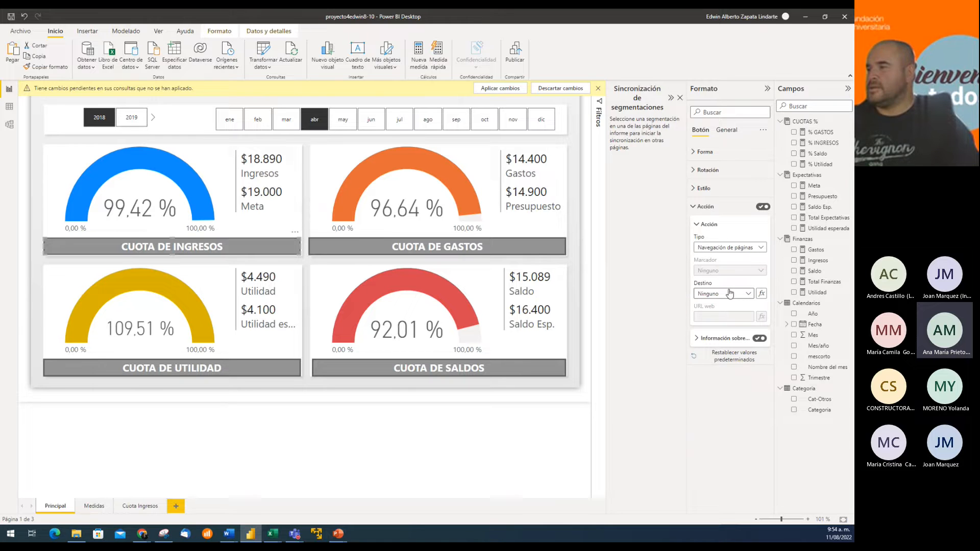
{"action": "left_click", "coordinate": [747, 294]}
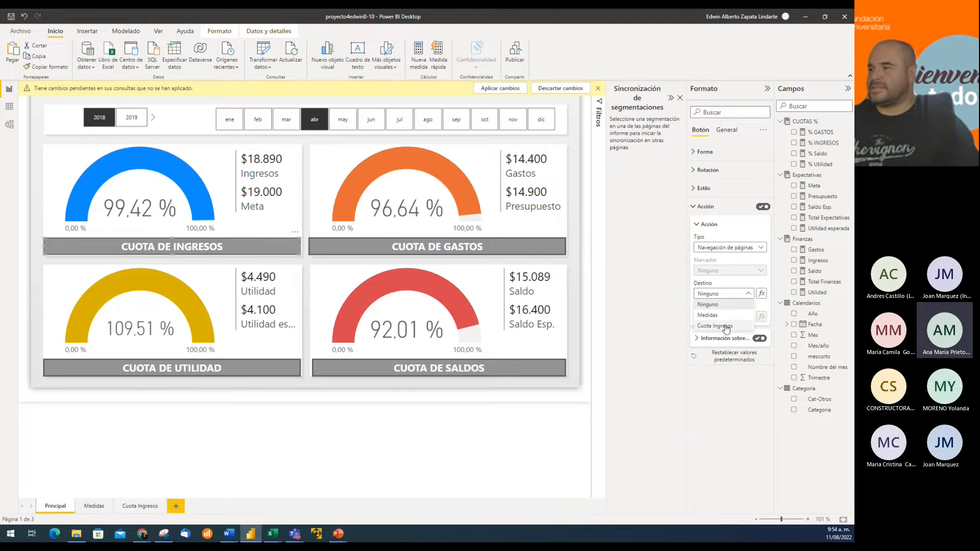
{"action": "left_click", "coordinate": [725, 326]}
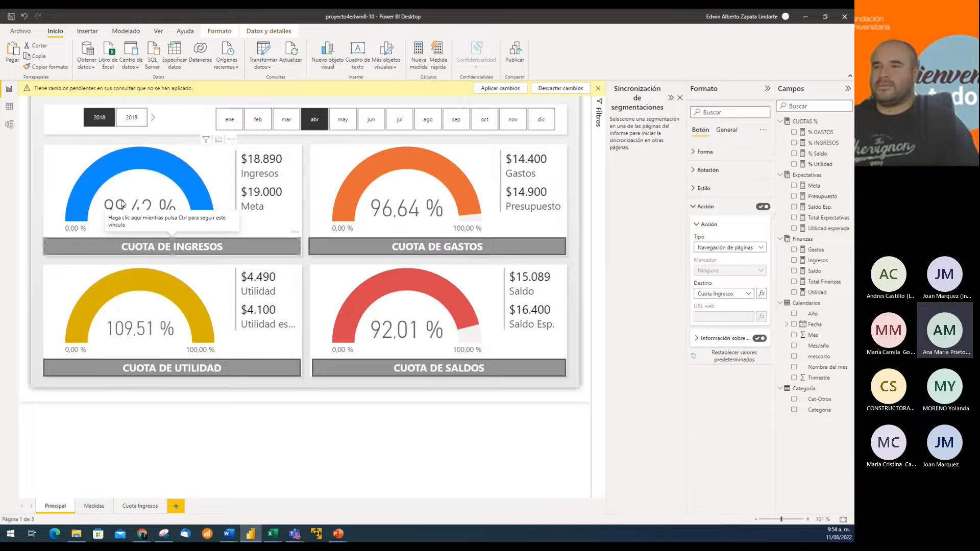
{"action": "left_click", "coordinate": [231, 248], "text": "ctrl"}
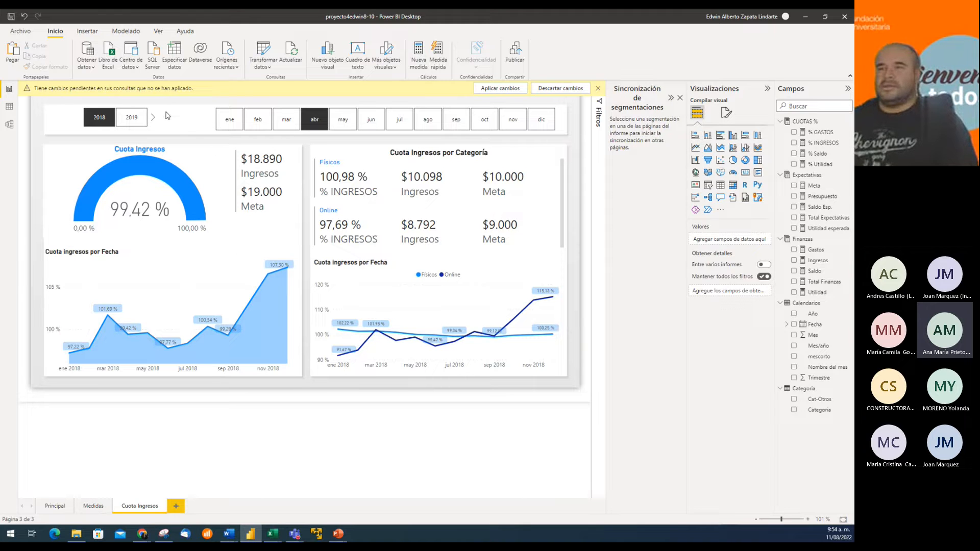
Step: Move the year slicer next to the month slicer, leaving free space at the start of the header strip
{"action": "left_click", "coordinate": [138, 109]}
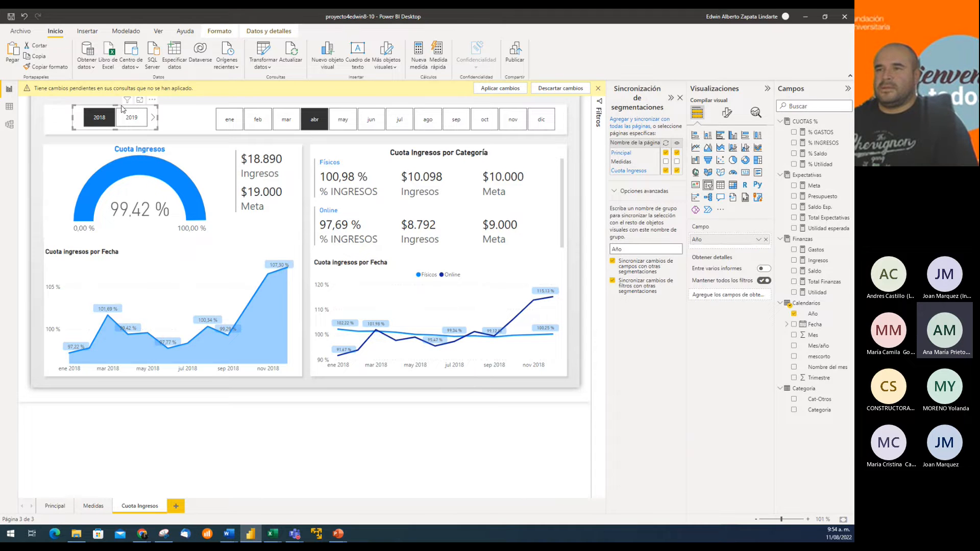
{"action": "left_click_drag", "start_coordinate": [123, 109], "coordinate": [172, 109]}
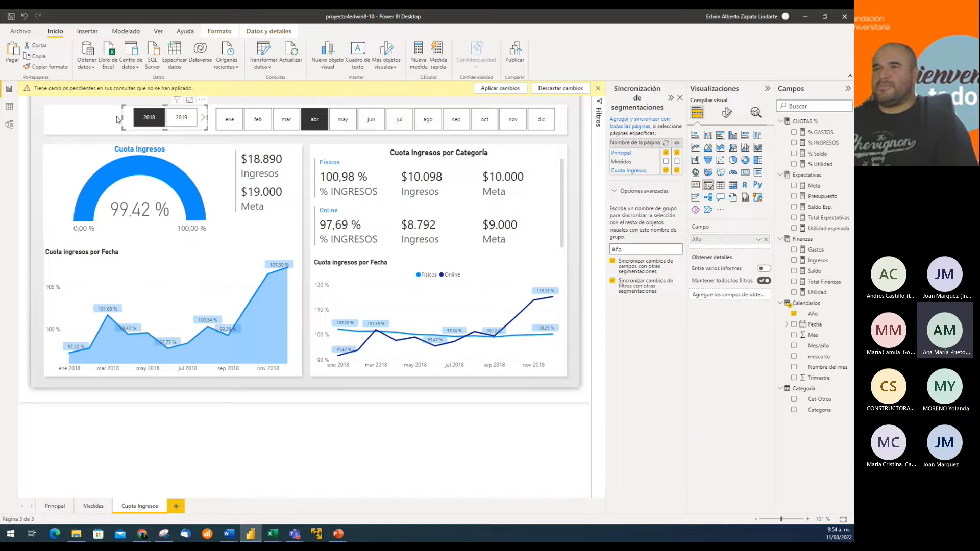
{"action": "left_click", "coordinate": [89, 125]}
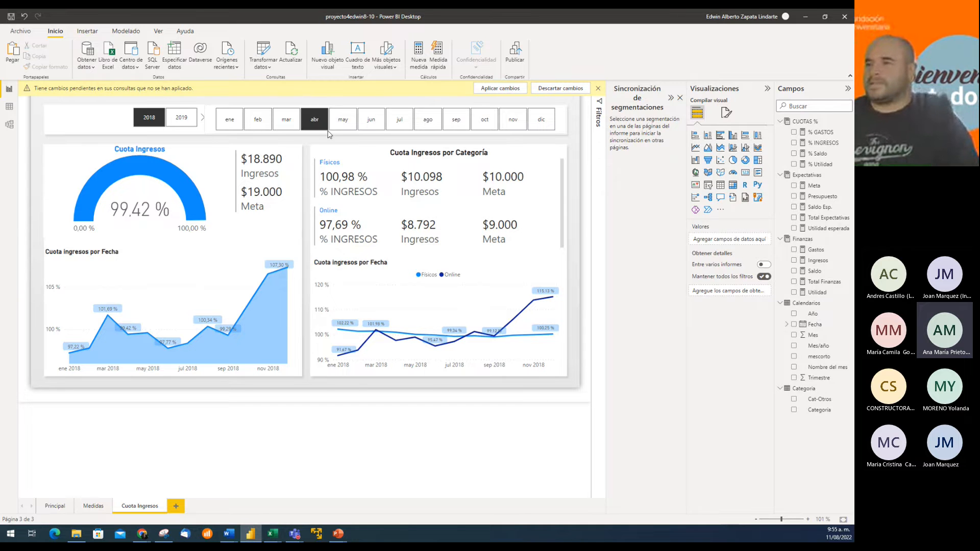
Step: Check the page's response to the month slicer by filtering on mar, feb and finally may
{"action": "left_click", "coordinate": [287, 123]}
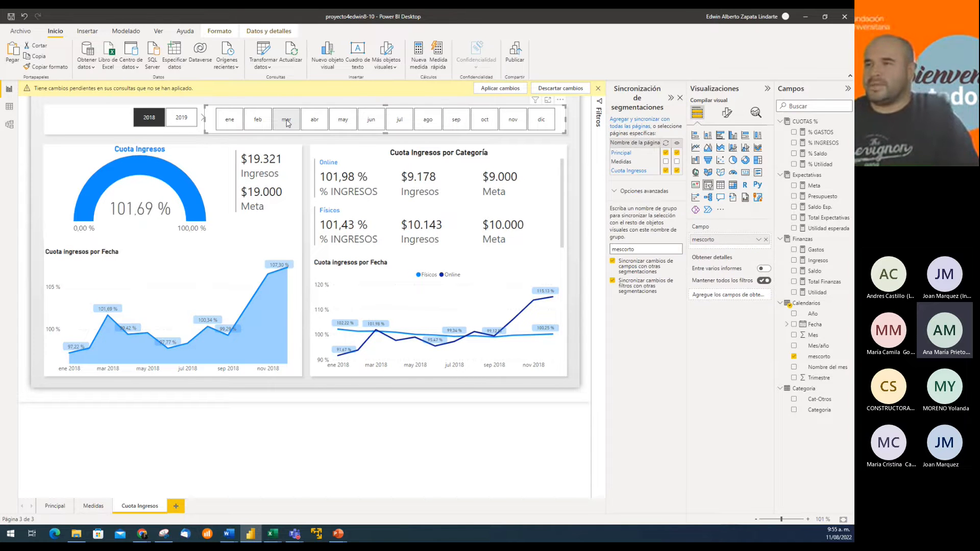
{"action": "left_click", "coordinate": [257, 121]}
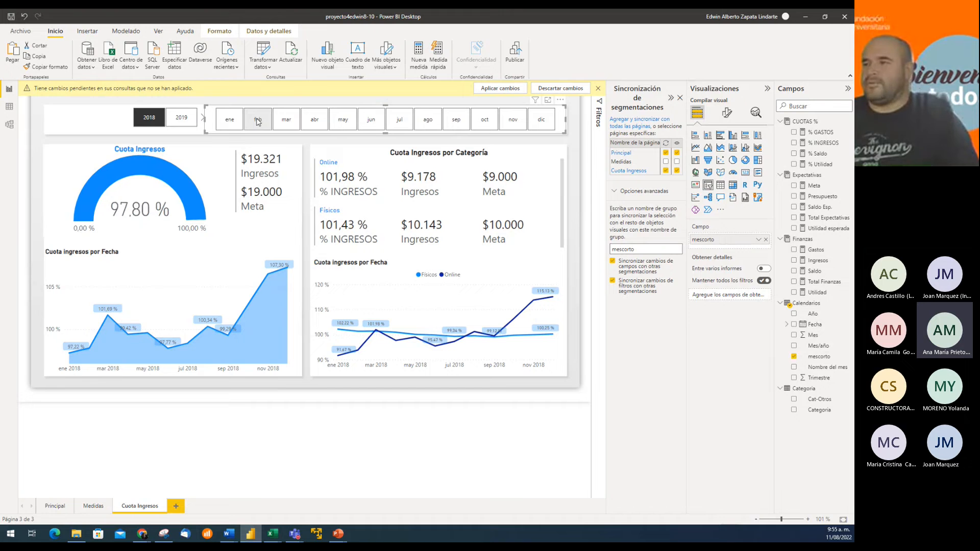
{"action": "left_click", "coordinate": [347, 126]}
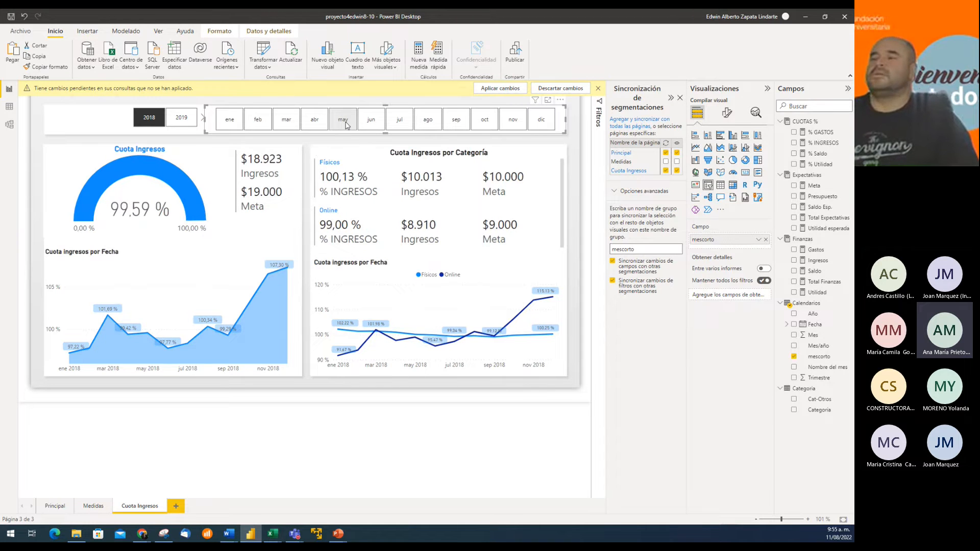
{"action": "left_click", "coordinate": [77, 125]}
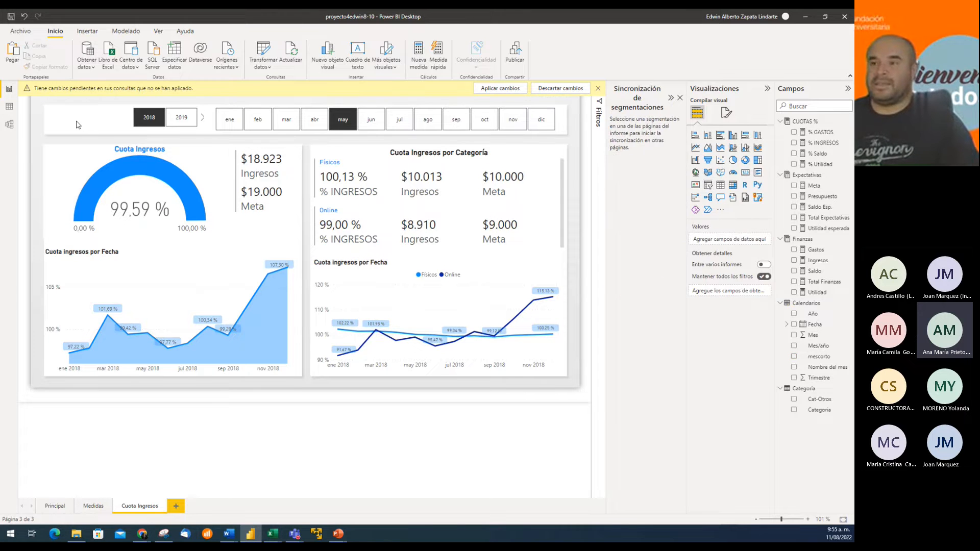
Step: Insert an Ayuda button on the Cuota Ingresos page
{"action": "left_click", "coordinate": [82, 31]}
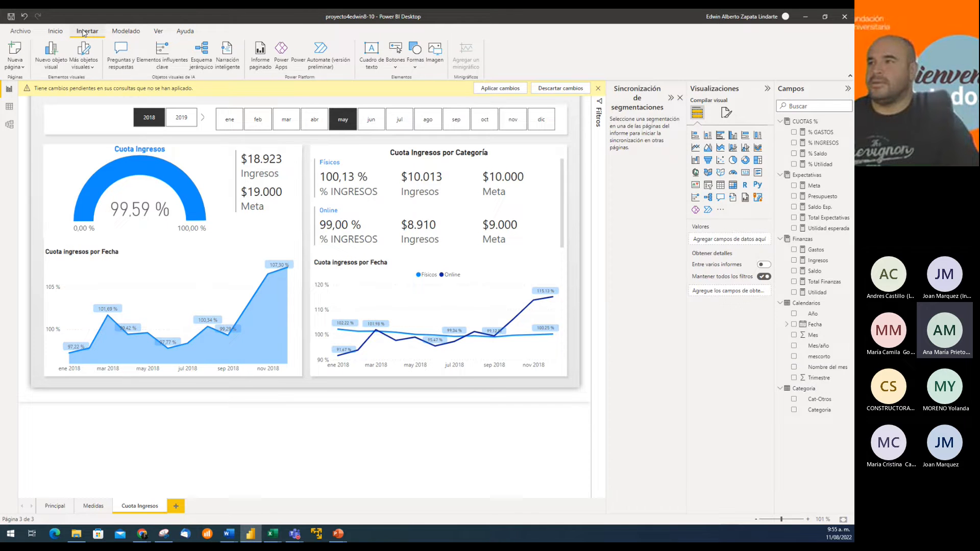
{"action": "left_click", "coordinate": [395, 57]}
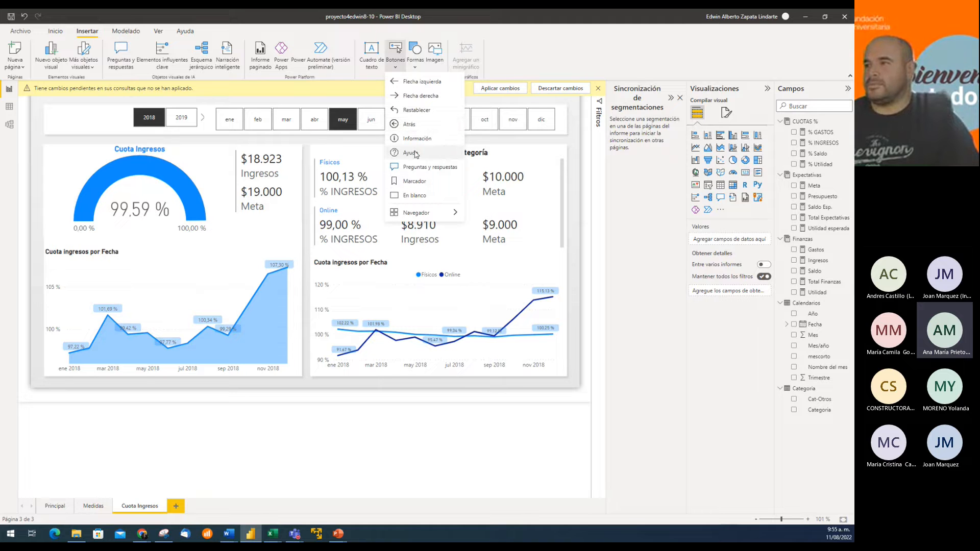
{"action": "left_click", "coordinate": [411, 152]}
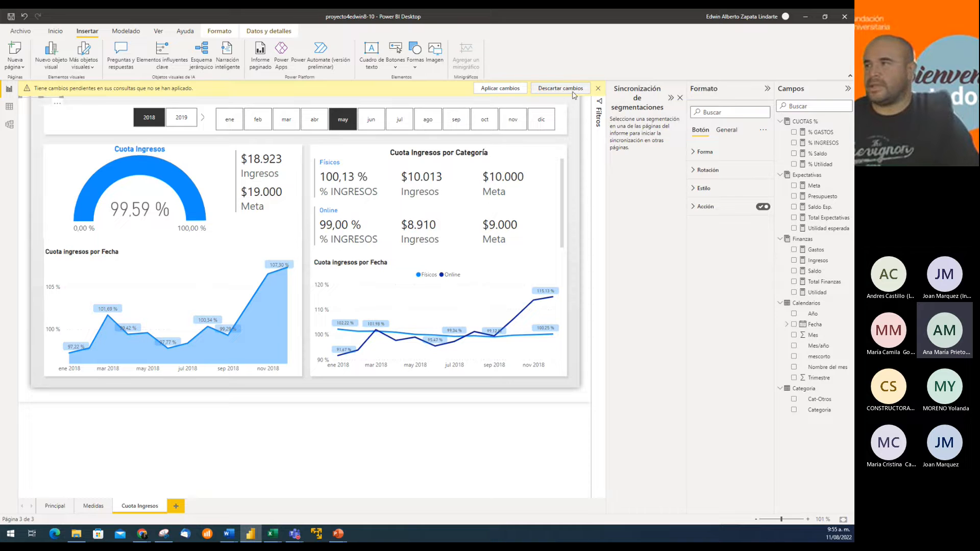
Step: Dismiss the pending query changes notice and place the back-arrow button in the free space of the header strip before the year slicer
{"action": "left_click", "coordinate": [573, 93]}
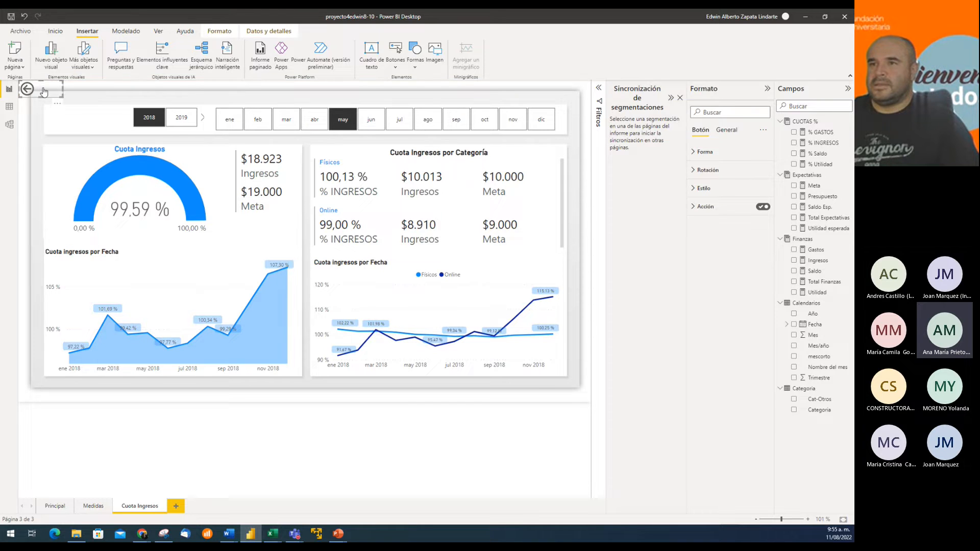
{"action": "left_click_drag", "start_coordinate": [44, 92], "coordinate": [79, 122]}
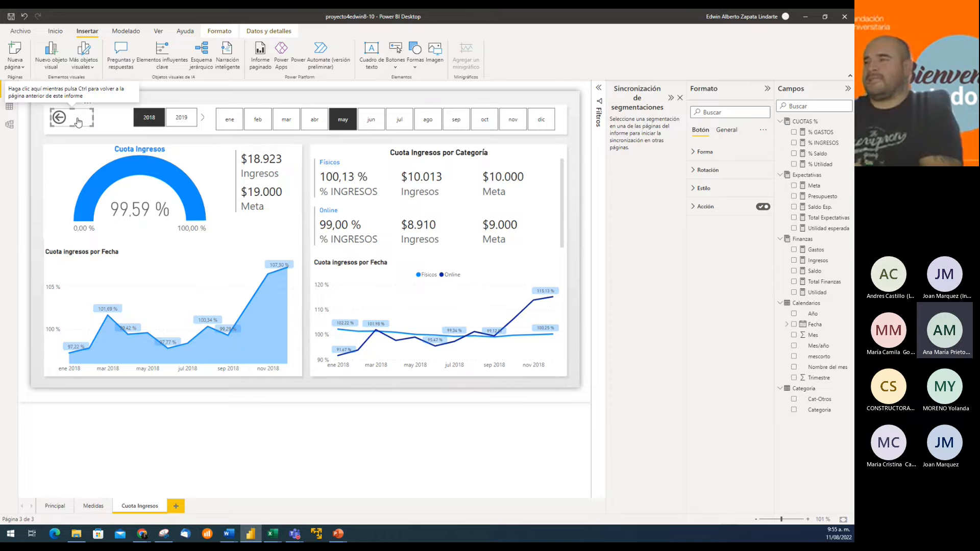
Step: Check the back button's action settings, follow it to the Principal page, and return through the CUOTA DE INGRESOS button
{"action": "left_click", "coordinate": [699, 206]}
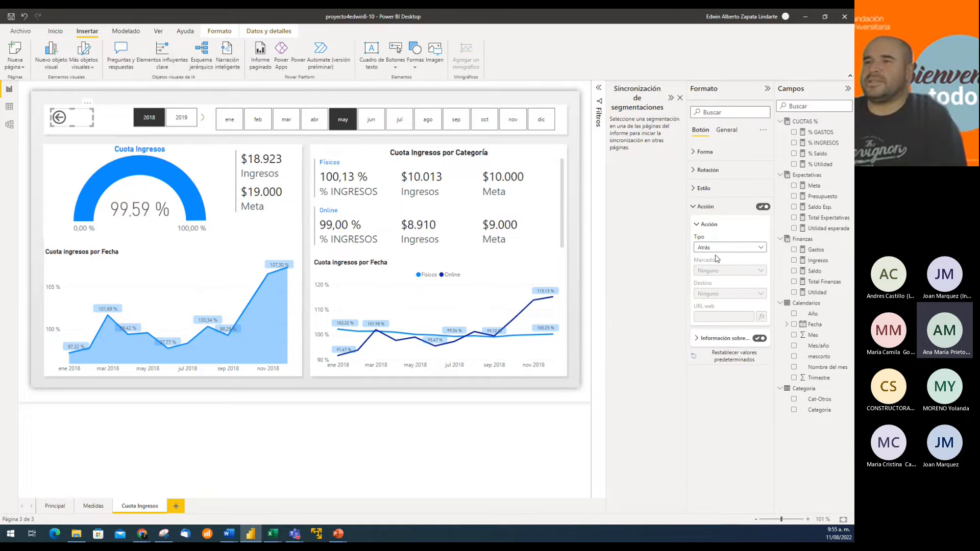
{"action": "left_click", "coordinate": [77, 123], "text": "ctrl"}
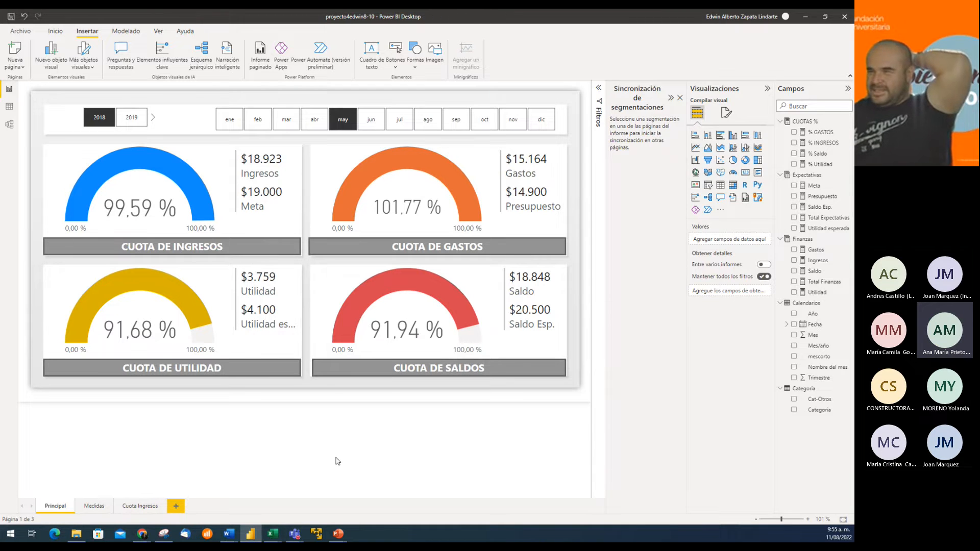
{"action": "left_click", "coordinate": [180, 247], "text": "ctrl"}
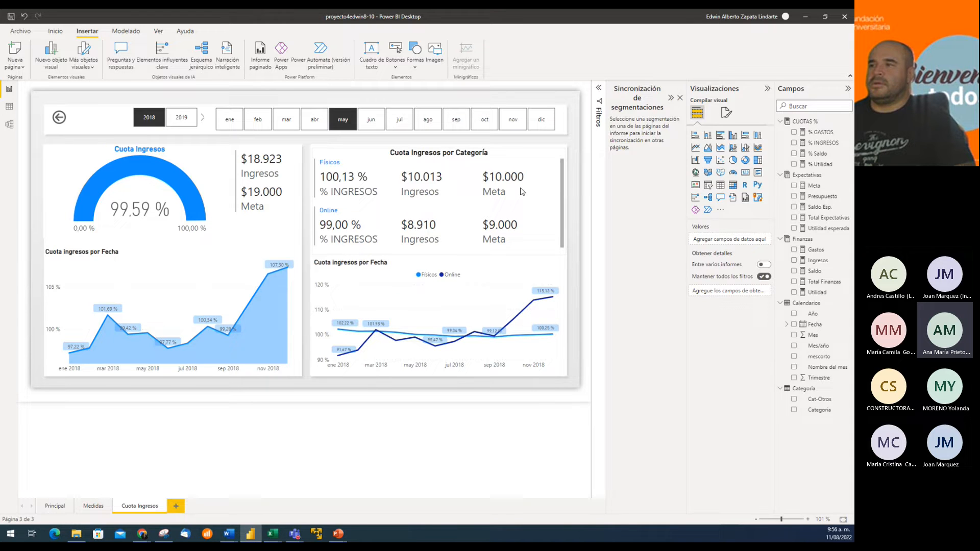
Step: Extend the Físicos/Online line chart slightly upward and turn on its visual border
{"action": "left_click", "coordinate": [507, 157]}
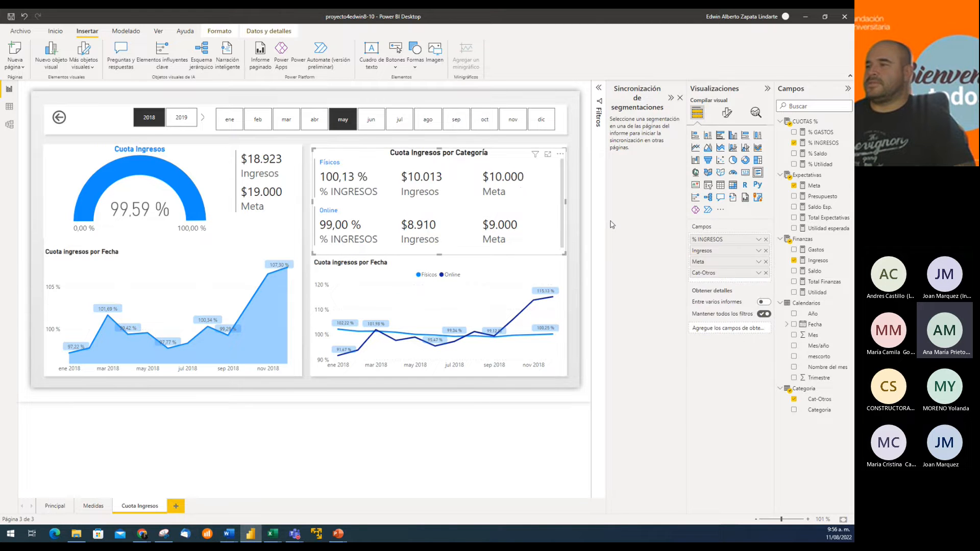
{"action": "left_click", "coordinate": [726, 114]}
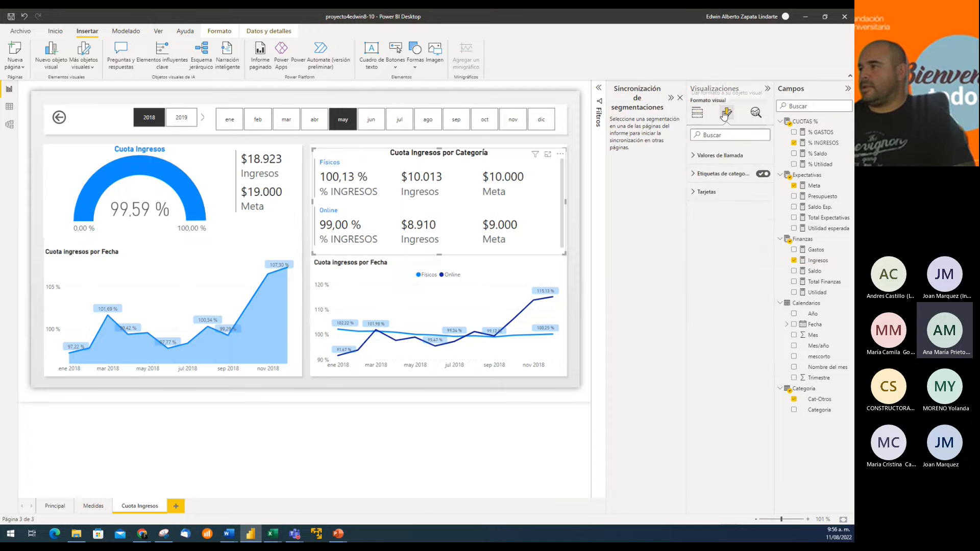
{"action": "left_click", "coordinate": [503, 266]}
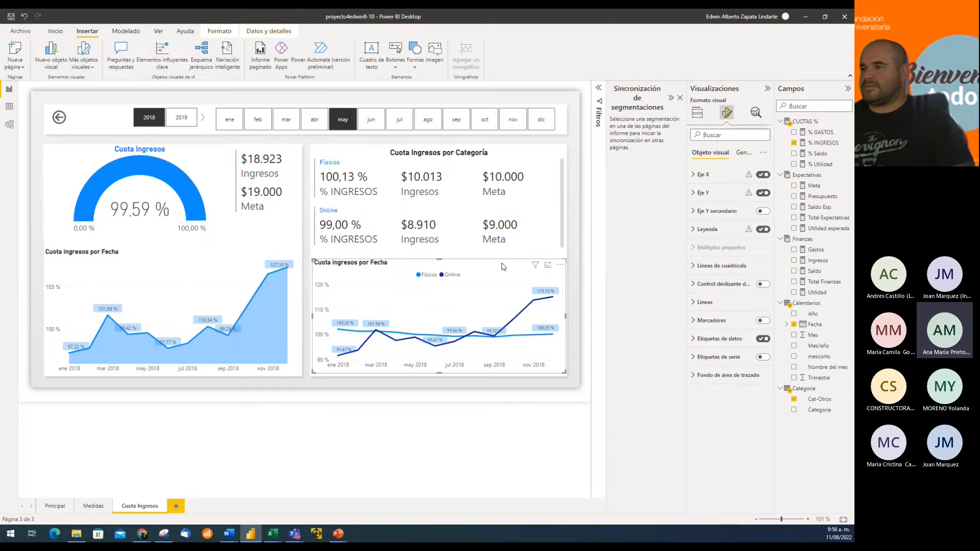
{"action": "left_click_drag", "start_coordinate": [439, 259], "coordinate": [439, 255]}
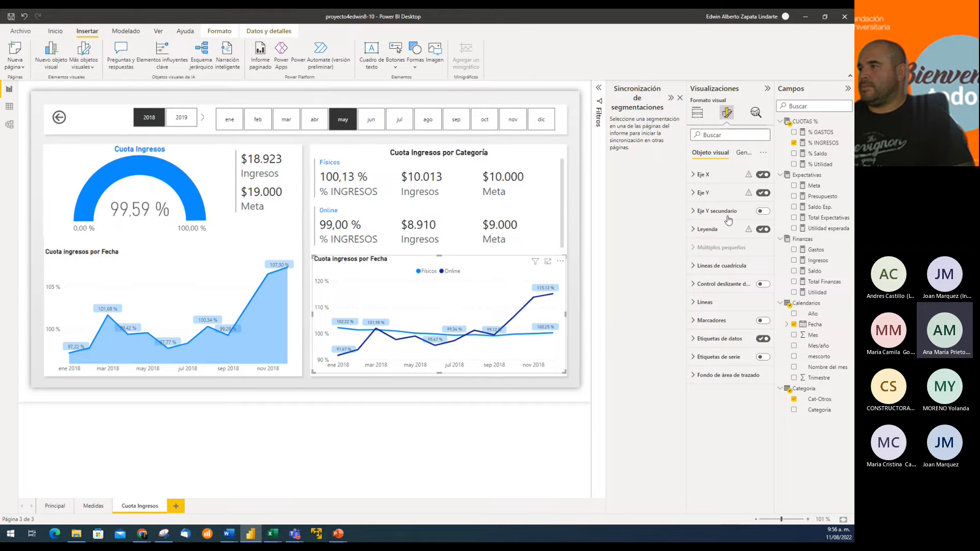
{"action": "left_click", "coordinate": [741, 155]}
{"action": "left_click", "coordinate": [703, 220]}
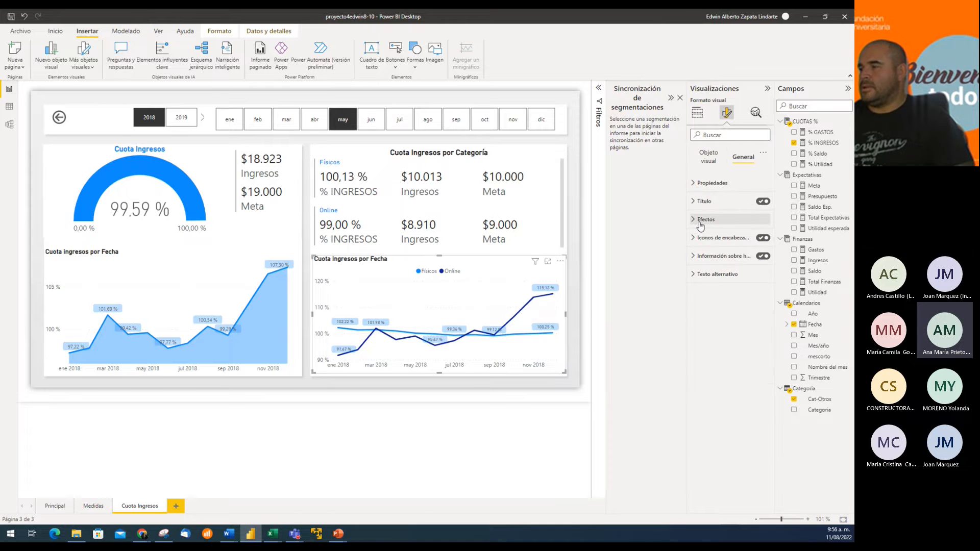
{"action": "left_click", "coordinate": [760, 311]}
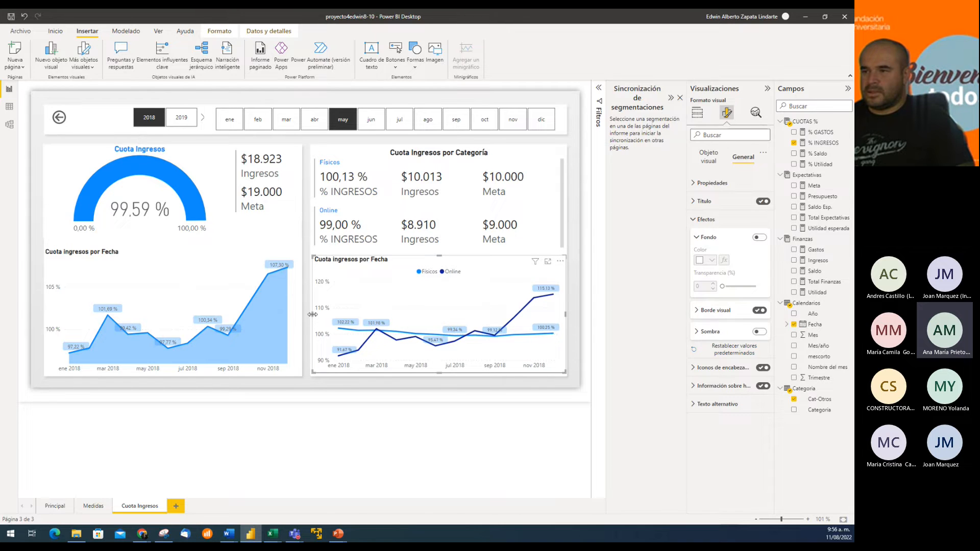
{"action": "left_click_drag", "start_coordinate": [312, 318], "coordinate": [311, 319]}
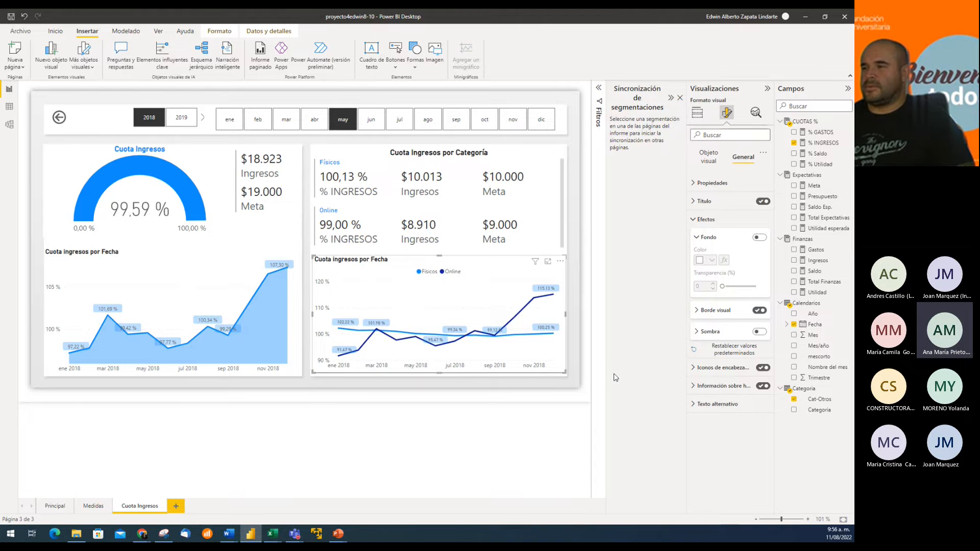
{"action": "left_click", "coordinate": [331, 401]}
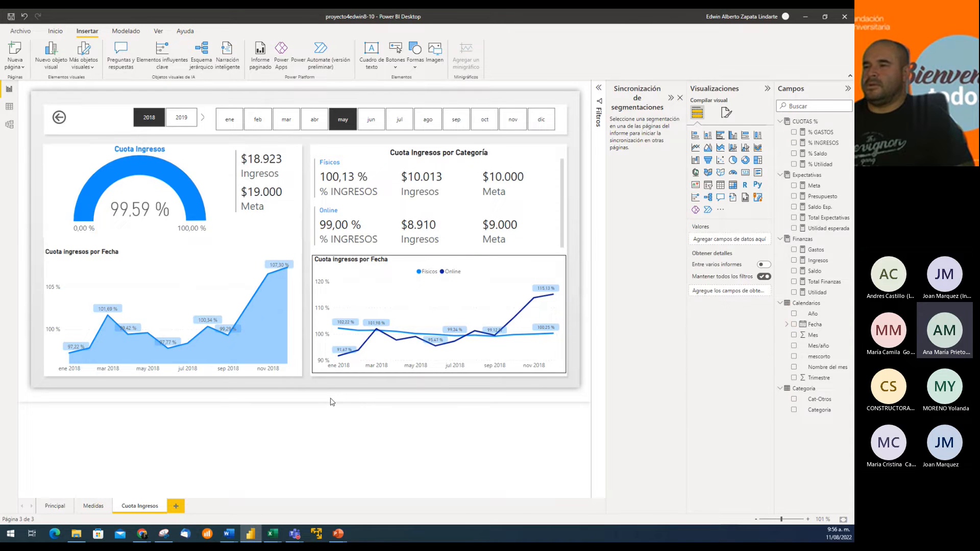
Step: Turn on the visual border of the Cuota ingresos por Fecha area chart below the gauge
{"action": "left_click", "coordinate": [198, 253]}
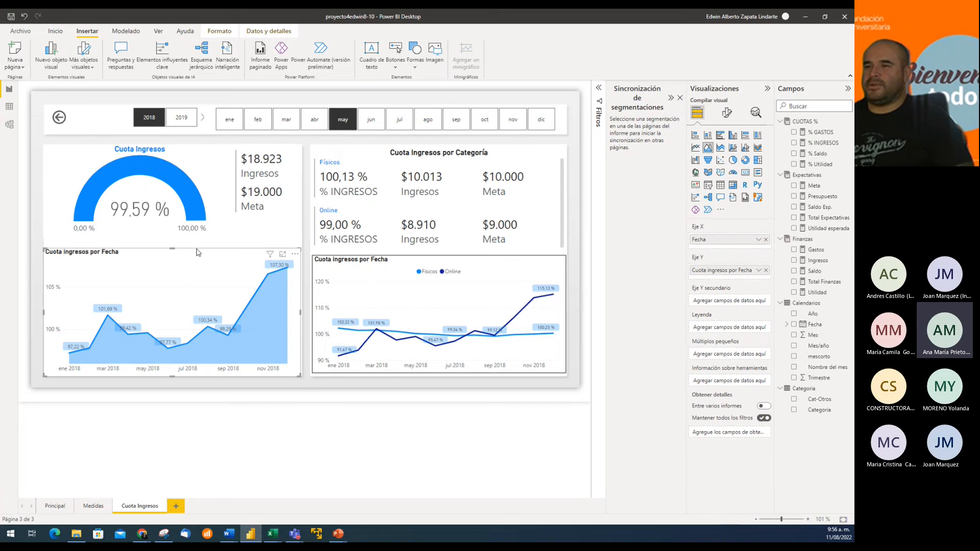
{"action": "left_click", "coordinate": [727, 112]}
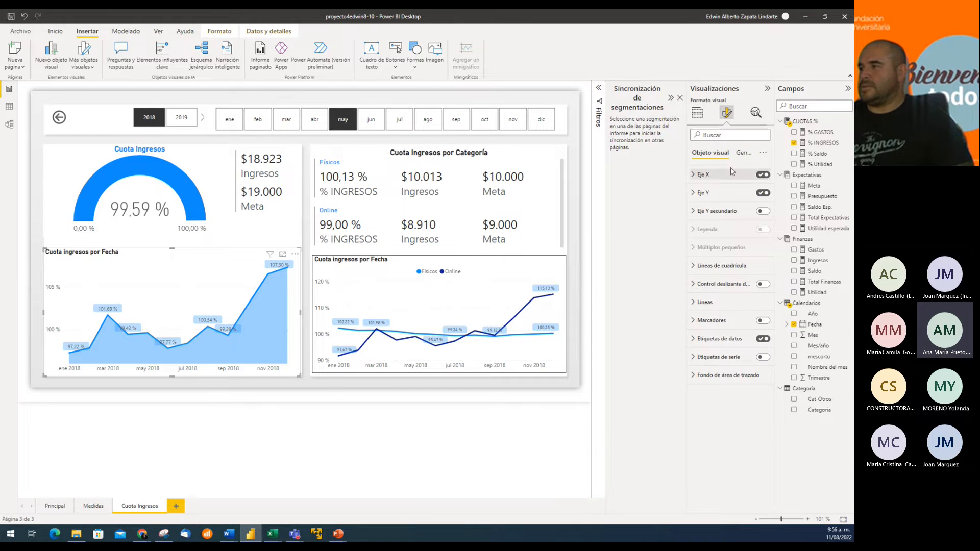
{"action": "left_click", "coordinate": [742, 154]}
{"action": "left_click", "coordinate": [709, 219]}
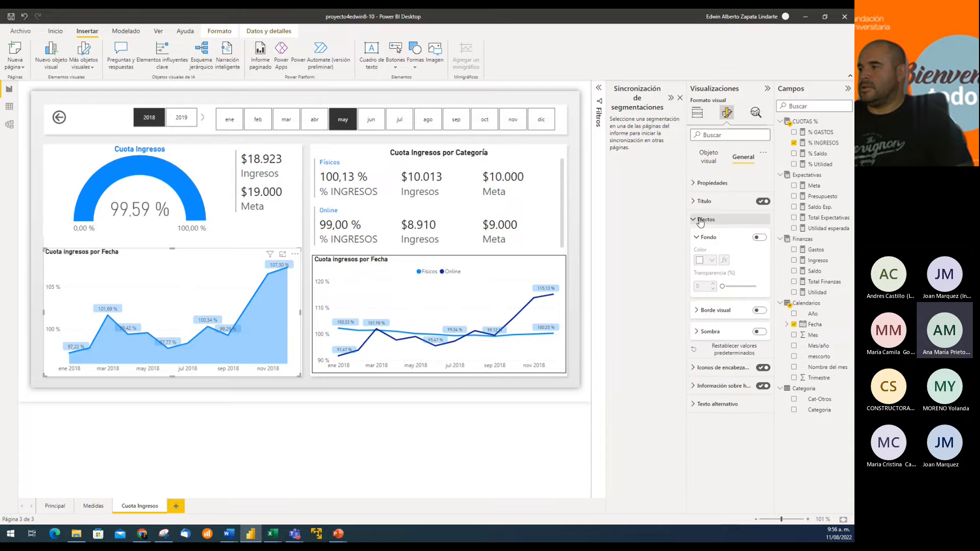
{"action": "left_click", "coordinate": [760, 310]}
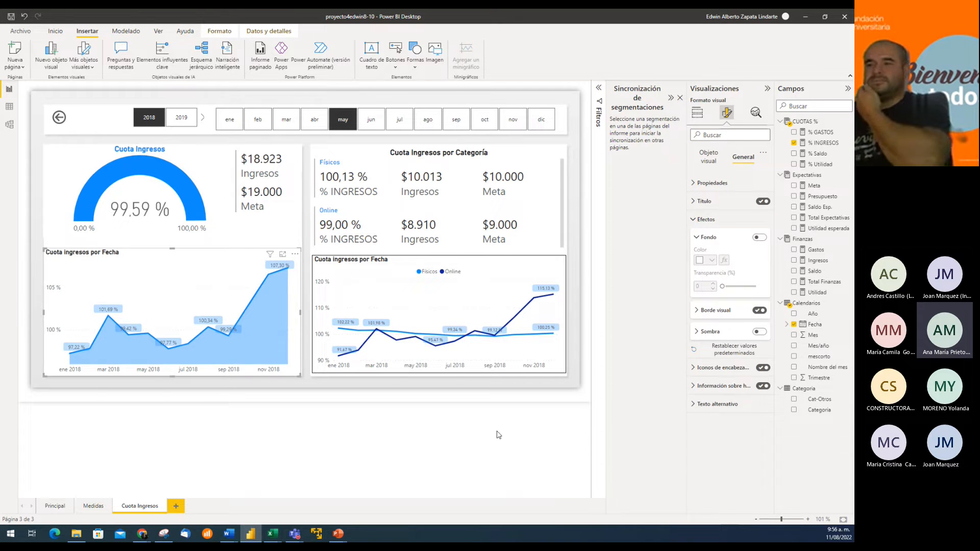
{"action": "left_click", "coordinate": [334, 403]}
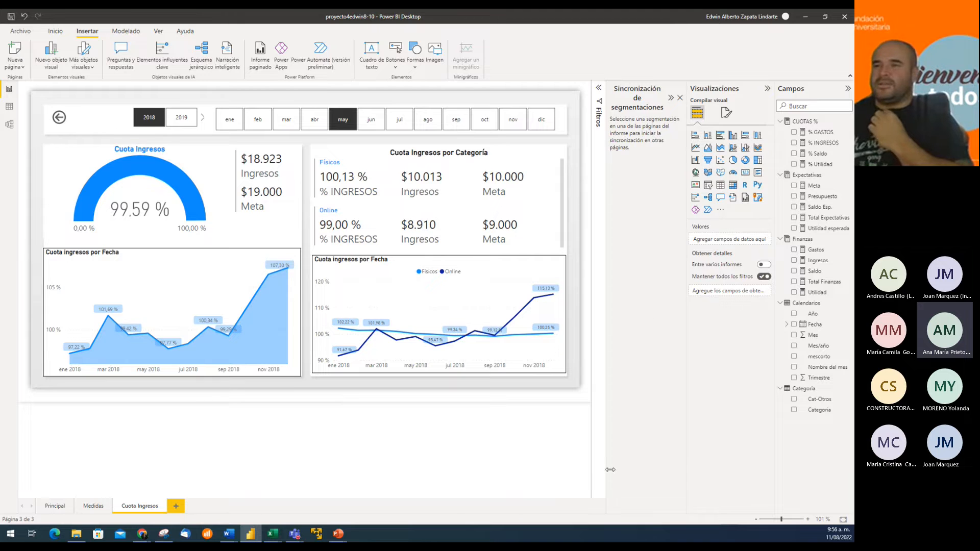
Step: Save the report, applying the pending query changes, and go back to the Principal page
{"action": "left_click", "coordinate": [10, 17]}
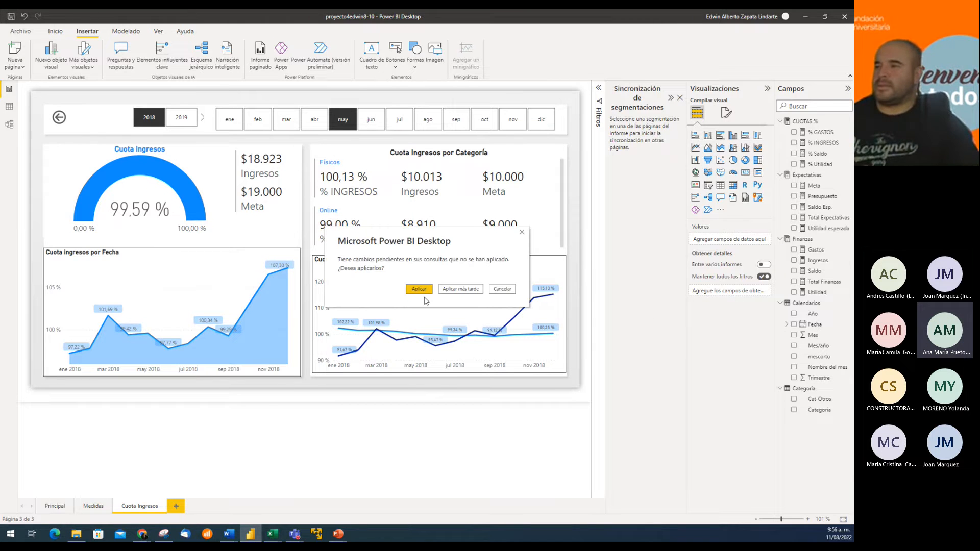
{"action": "left_click", "coordinate": [419, 290]}
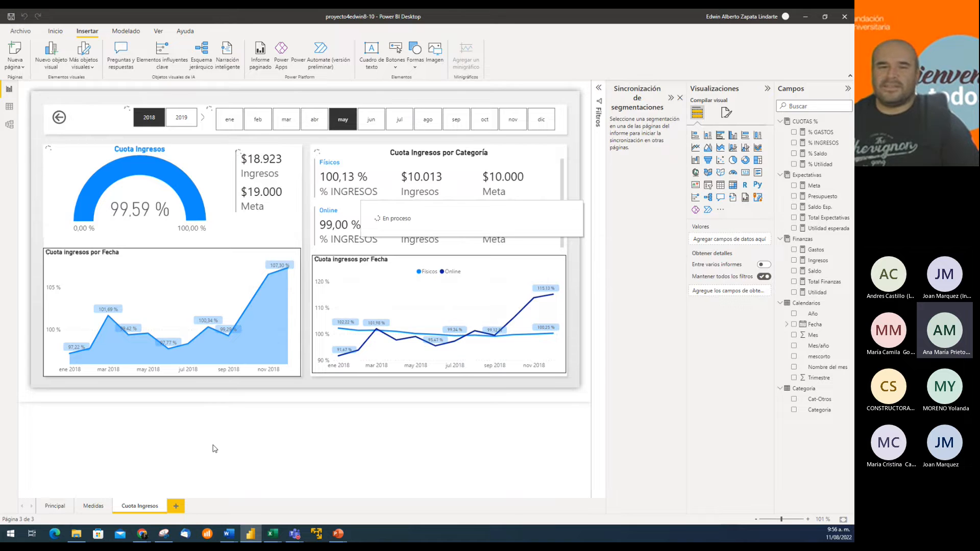
{"action": "left_click", "coordinate": [57, 506]}
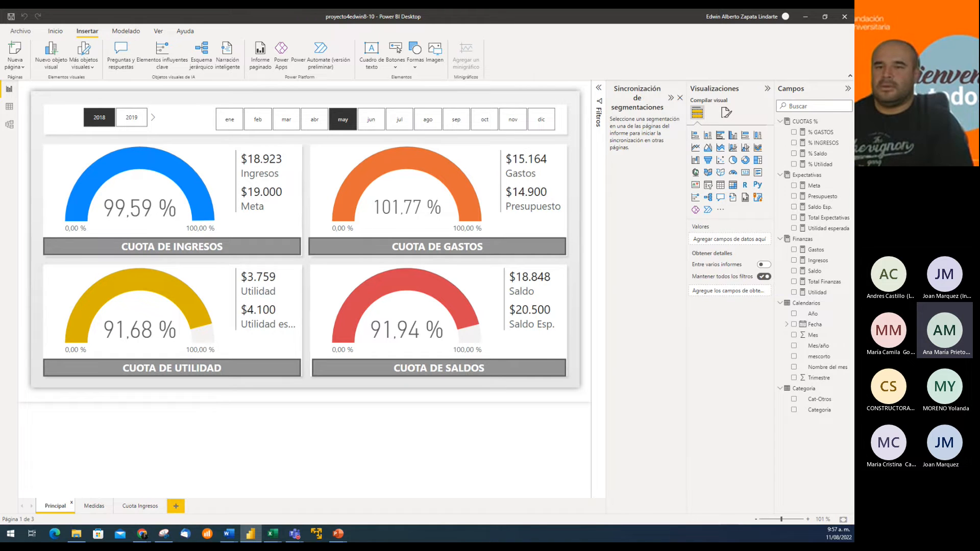
Step: Switch to the Power BI course site in Chrome and open the Módulo 4 - Reports section
{"action": "left_click", "coordinate": [142, 533]}
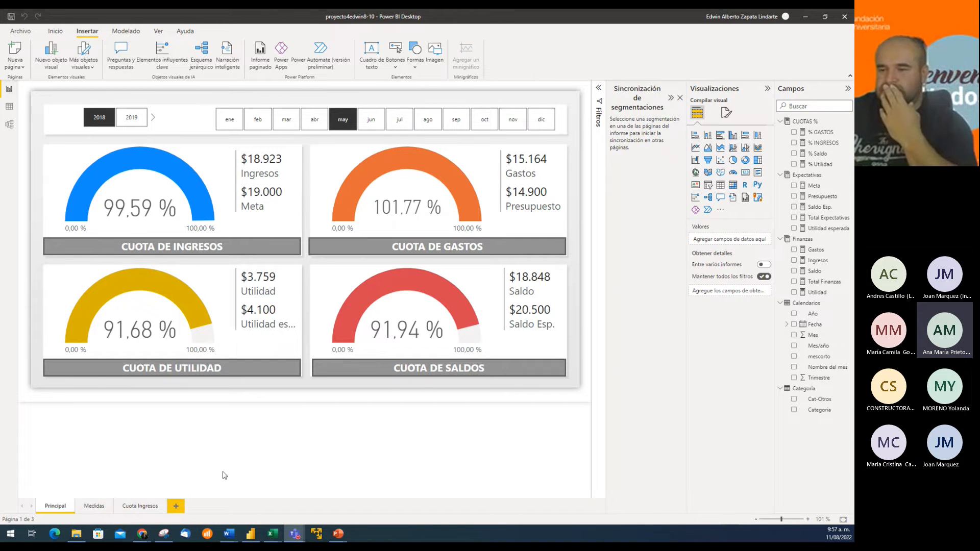
{"action": "mouse_move", "coordinate": [143, 536]}
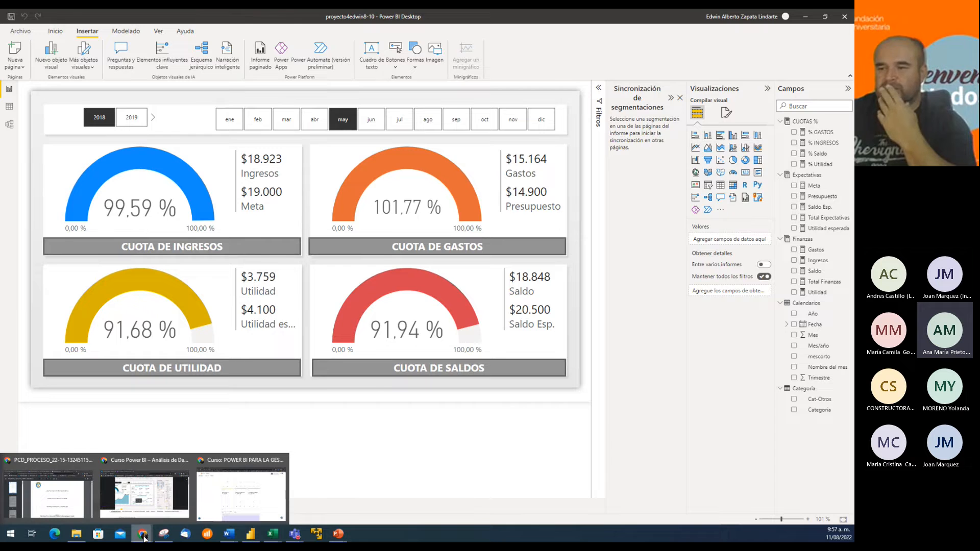
{"action": "left_click", "coordinate": [240, 490]}
{"action": "scroll", "coordinate": [709, 441], "scroll_direction": "up", "scroll_amount": 3}
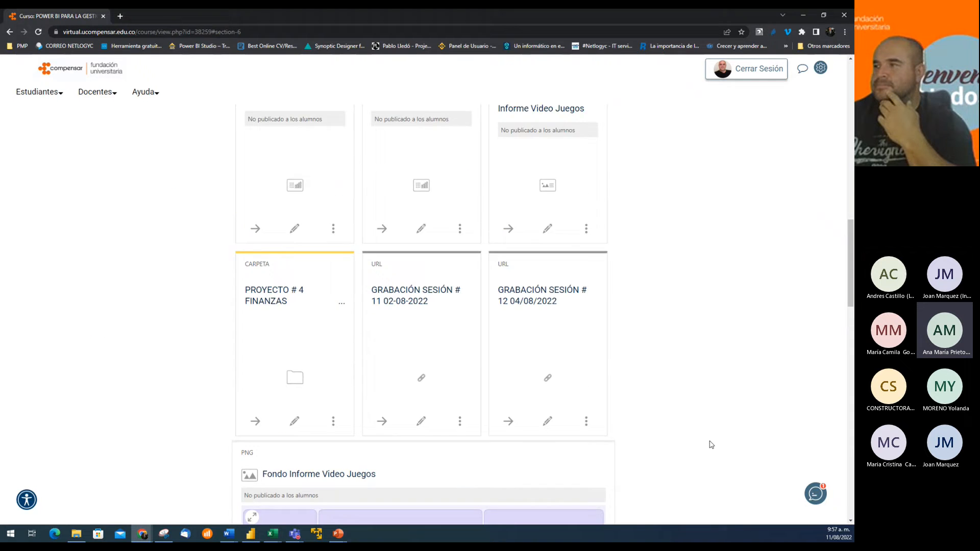
{"action": "scroll", "coordinate": [713, 444], "scroll_direction": "down", "scroll_amount": 15}
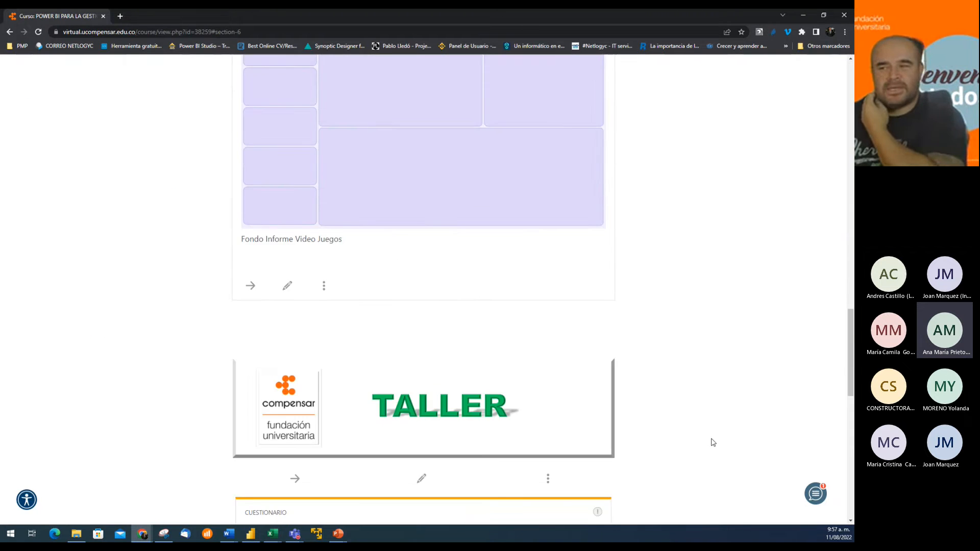
{"action": "scroll", "coordinate": [715, 443], "scroll_direction": "up", "scroll_amount": 1}
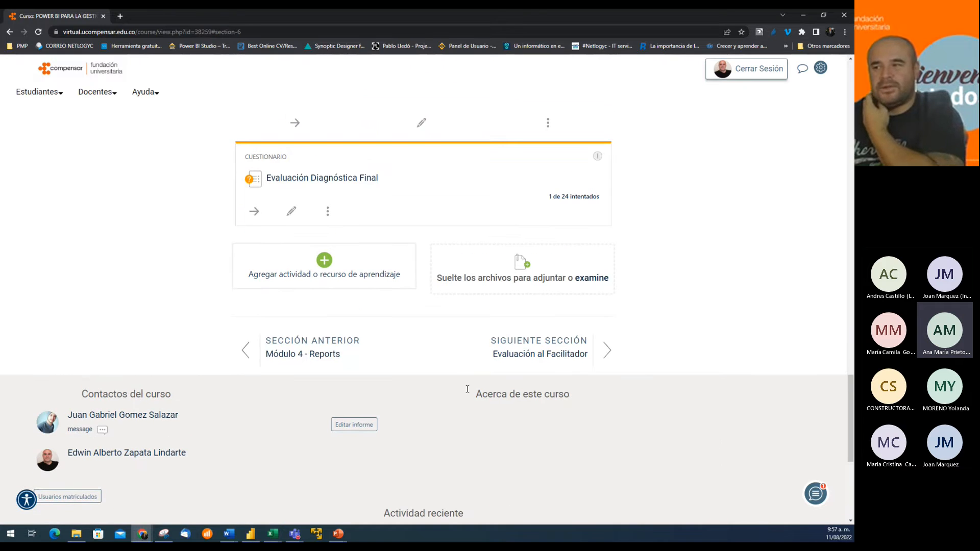
{"action": "left_click", "coordinate": [331, 352]}
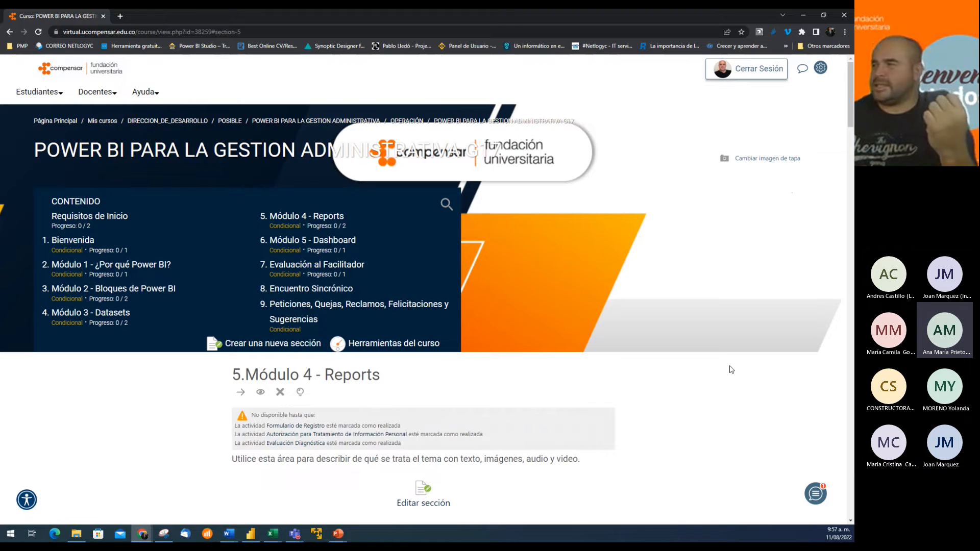
Step: Find the Proyecto: PROYECTO RECURSOS HUMANOS assignment in the module and look through its list of student submissions
{"action": "scroll", "coordinate": [730, 387], "scroll_direction": "down", "scroll_amount": 10}
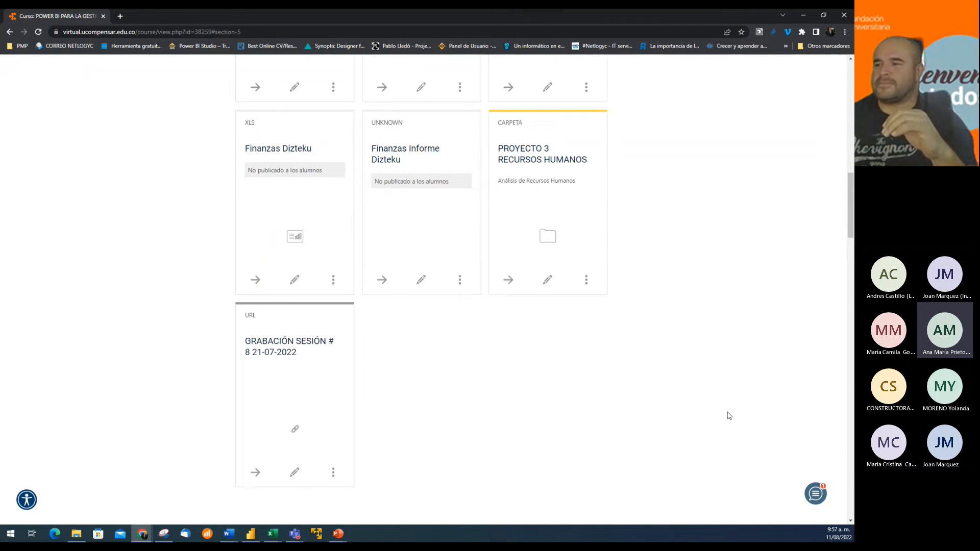
{"action": "scroll", "coordinate": [729, 415], "scroll_direction": "down", "scroll_amount": 20}
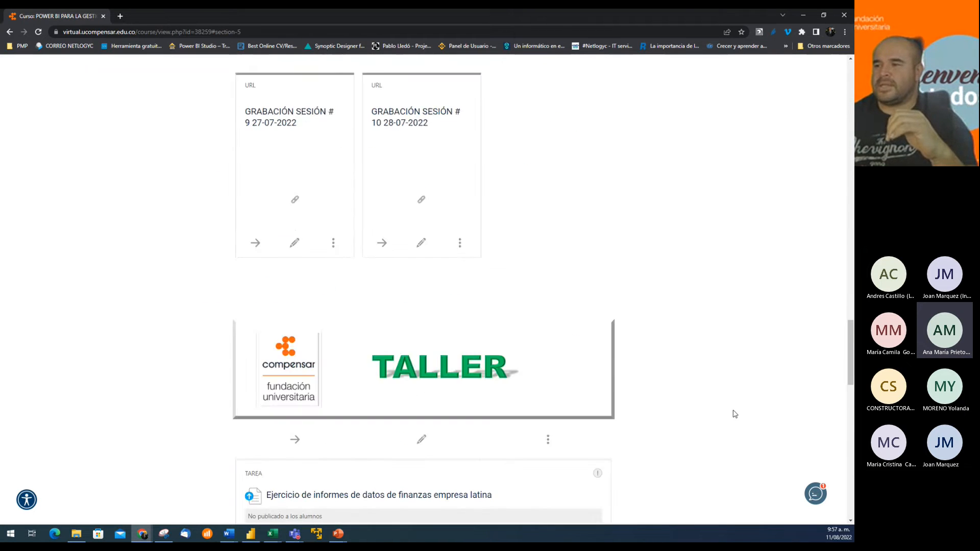
{"action": "scroll", "coordinate": [733, 414], "scroll_direction": "down", "scroll_amount": 5}
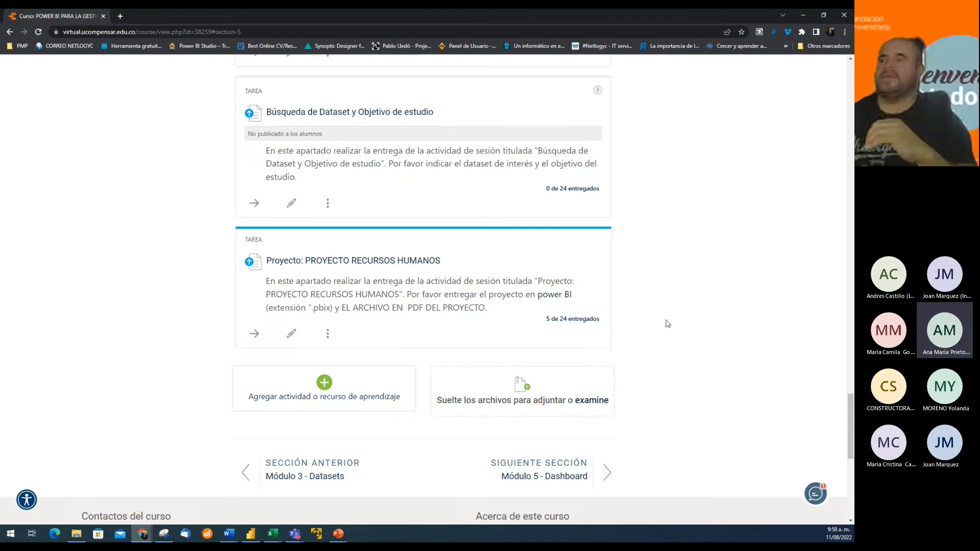
{"action": "scroll", "coordinate": [668, 323], "scroll_direction": "down", "scroll_amount": 2}
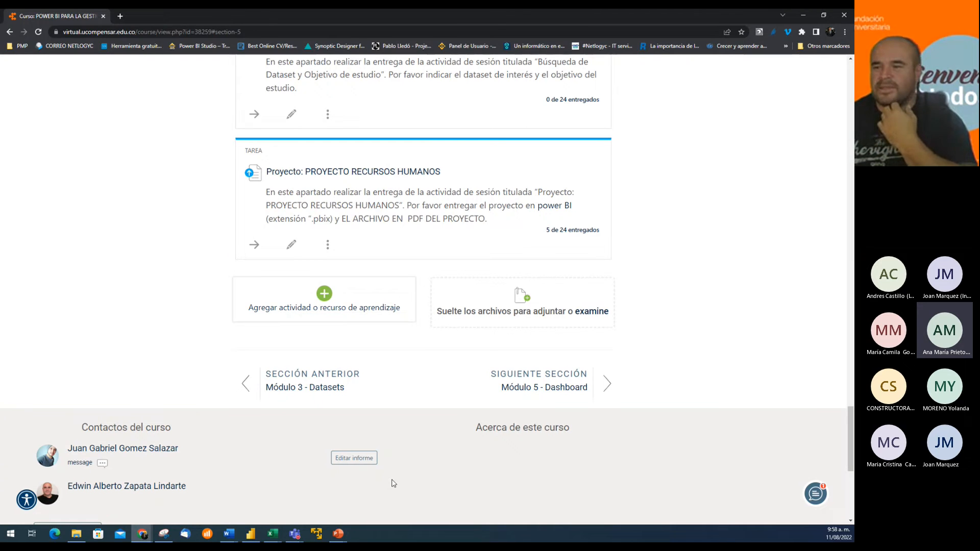
{"action": "mouse_move", "coordinate": [249, 535]}
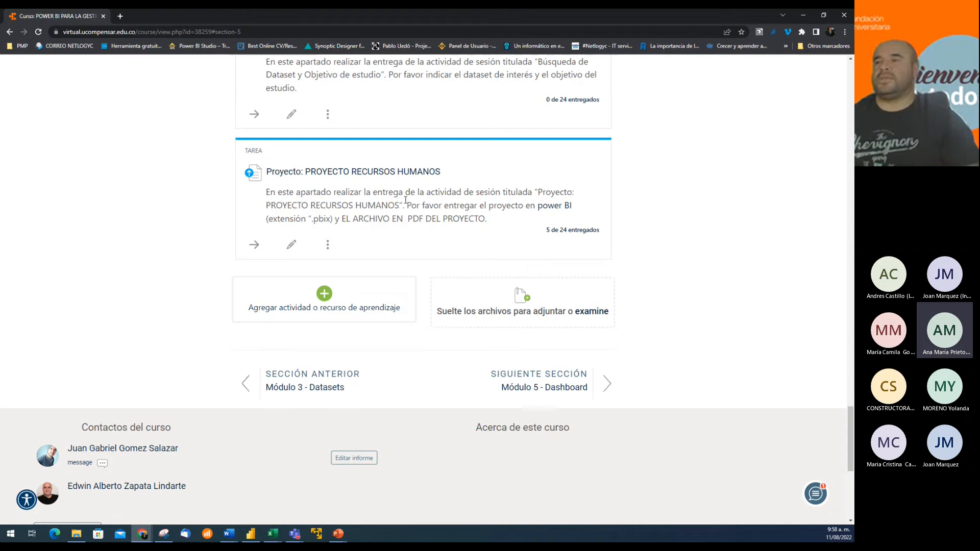
{"action": "scroll", "coordinate": [663, 325], "scroll_direction": "down", "scroll_amount": 3}
{"action": "scroll", "coordinate": [664, 326], "scroll_direction": "up", "scroll_amount": 5}
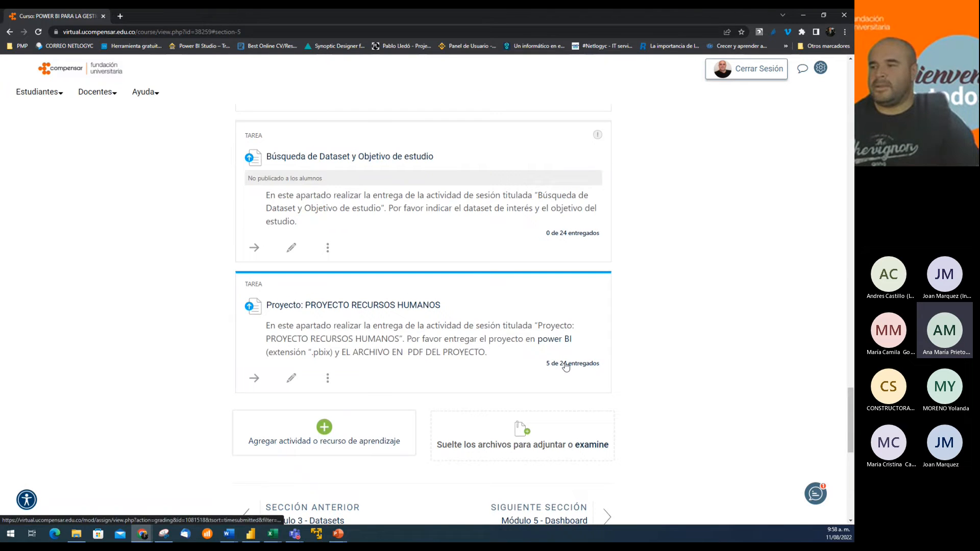
{"action": "left_click", "coordinate": [565, 363]}
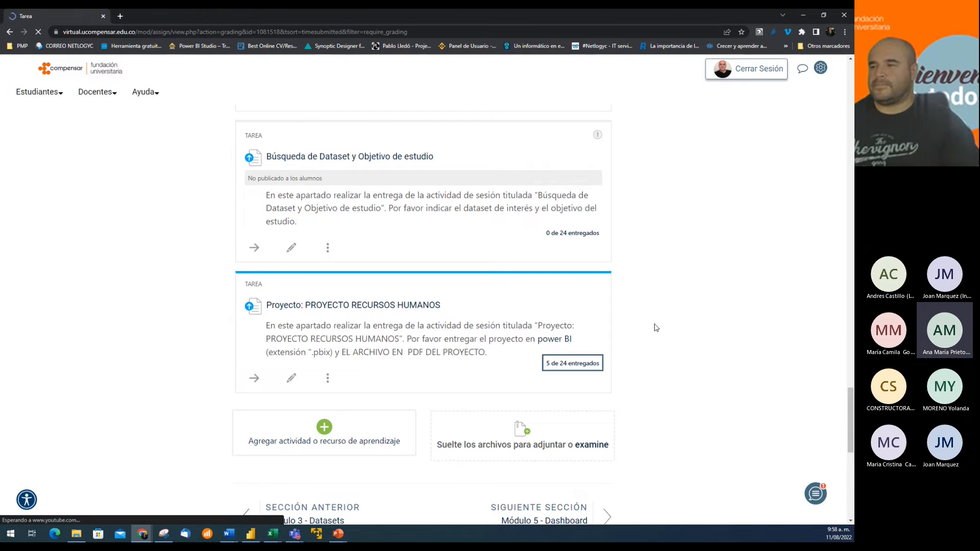
{"action": "scroll", "coordinate": [657, 329], "scroll_direction": "down", "scroll_amount": 15}
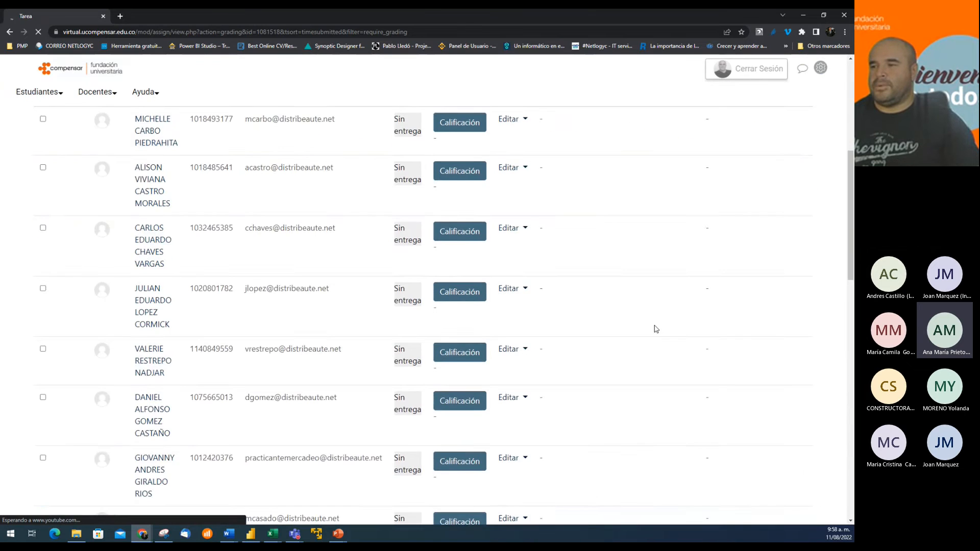
Step: Sort the PROYECTO RECURSOS HUMANOS submissions by Estado so submitted work comes first, and look through the files handed in
{"action": "scroll", "coordinate": [442, 339], "scroll_direction": "up", "scroll_amount": 2}
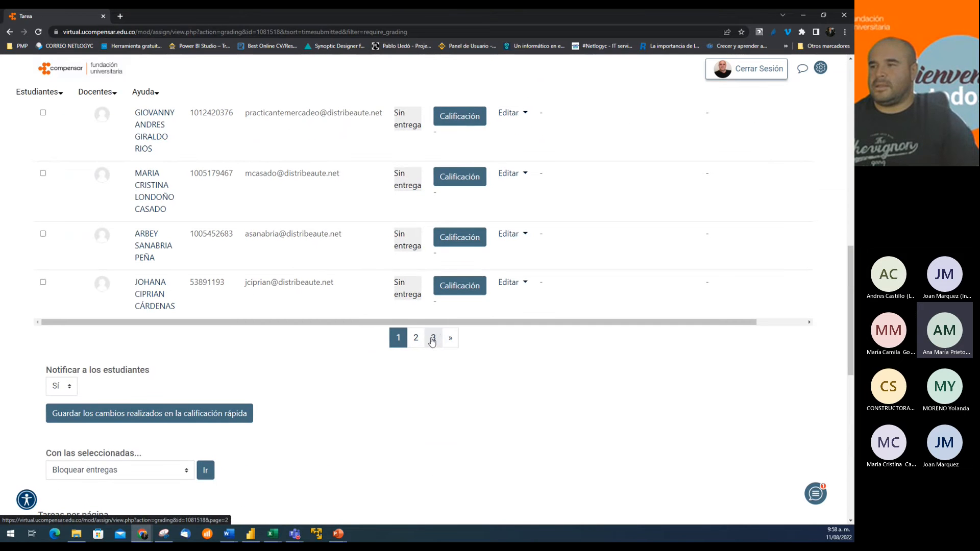
{"action": "scroll", "coordinate": [441, 339], "scroll_direction": "up", "scroll_amount": 10}
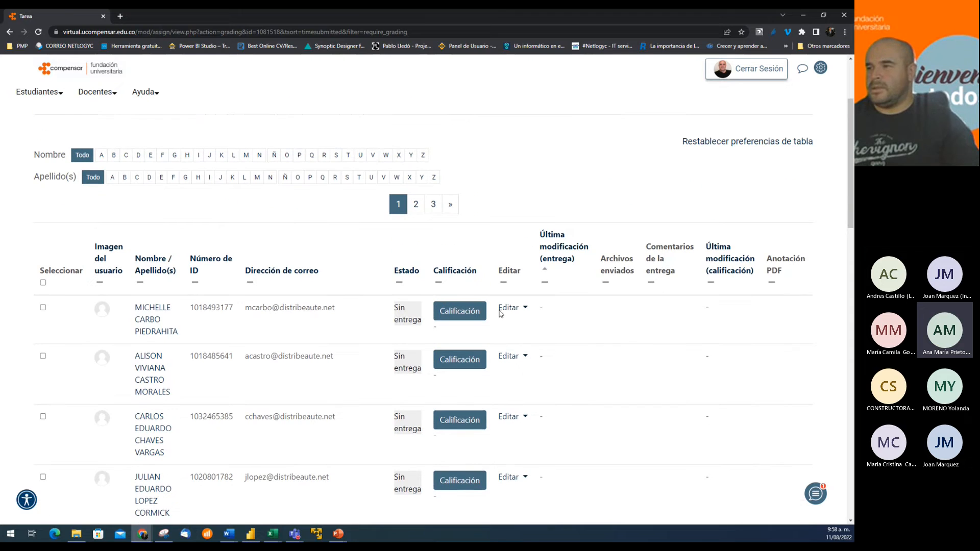
{"action": "left_click", "coordinate": [407, 274]}
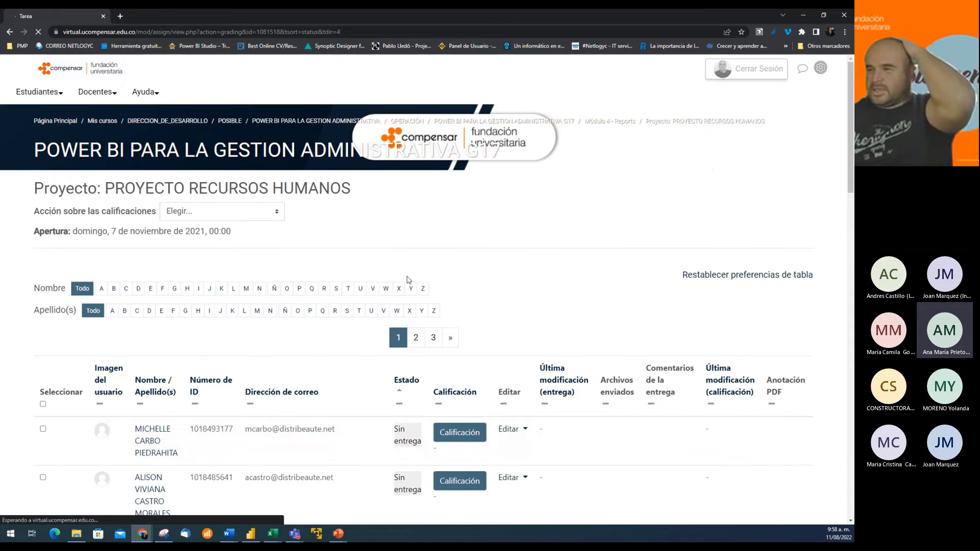
{"action": "scroll", "coordinate": [451, 360], "scroll_direction": "down", "scroll_amount": 2}
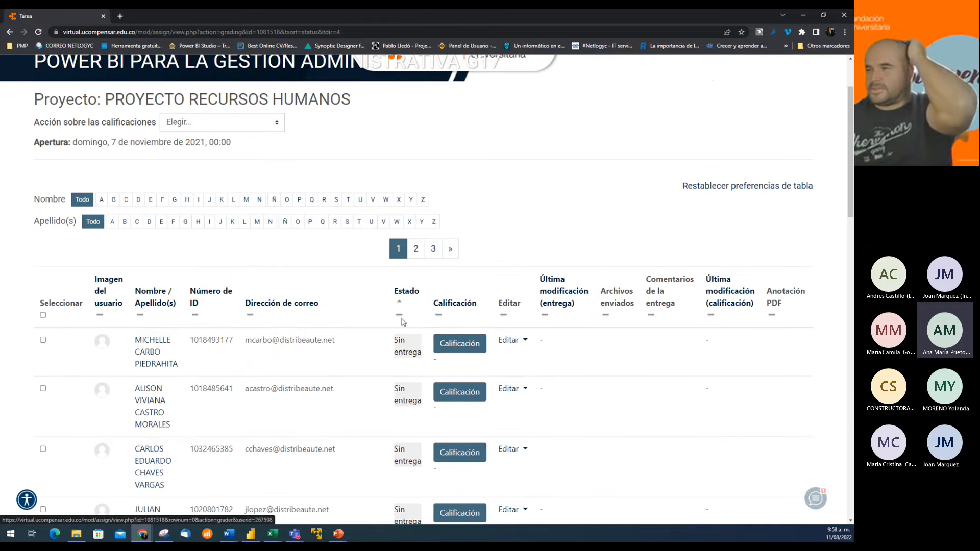
{"action": "left_click", "coordinate": [409, 293]}
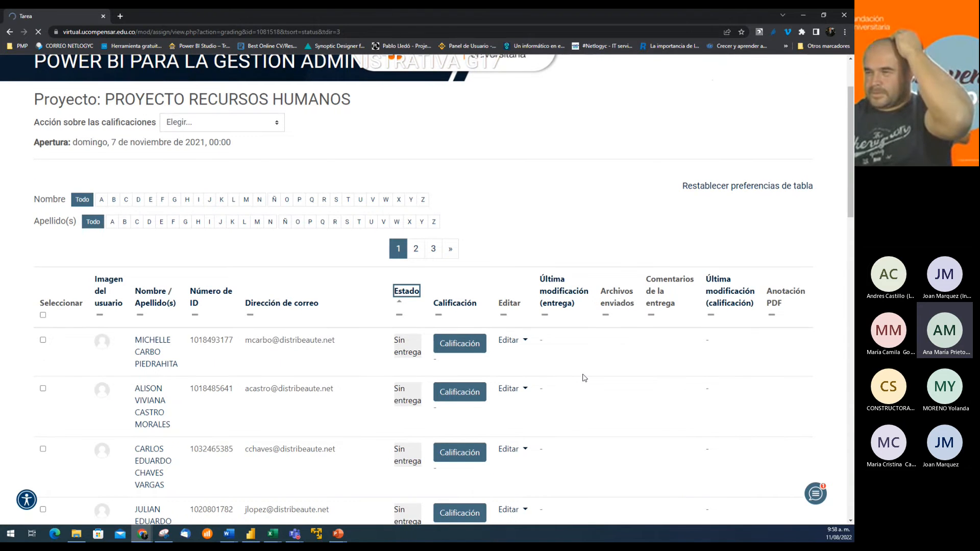
{"action": "scroll", "coordinate": [594, 381], "scroll_direction": "down", "scroll_amount": 5}
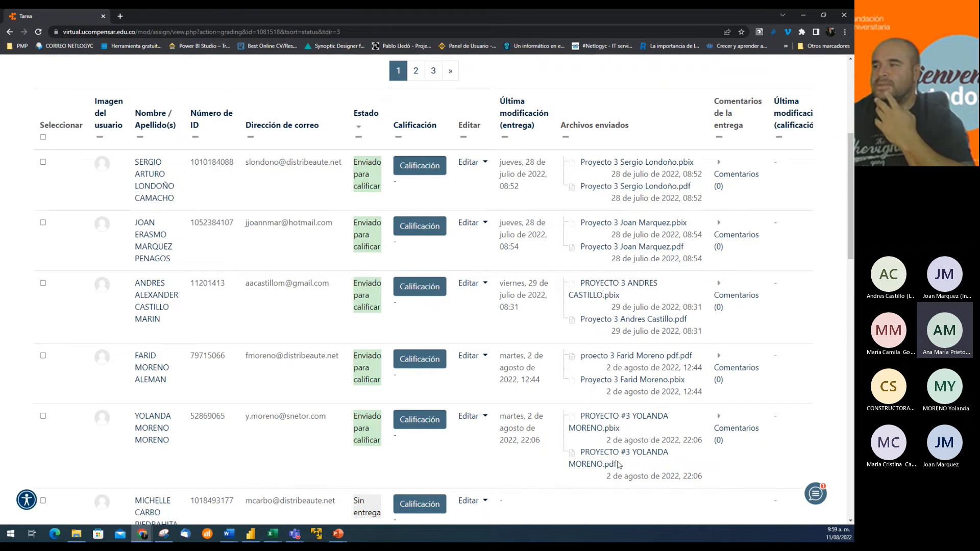
{"action": "scroll", "coordinate": [586, 475], "scroll_direction": "down", "scroll_amount": 1}
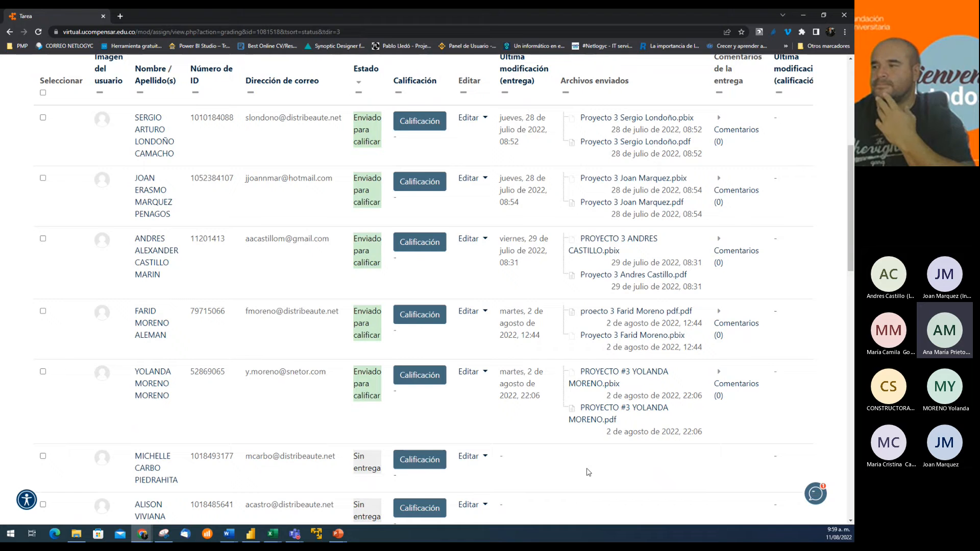
{"action": "scroll", "coordinate": [588, 472], "scroll_direction": "down", "scroll_amount": 6}
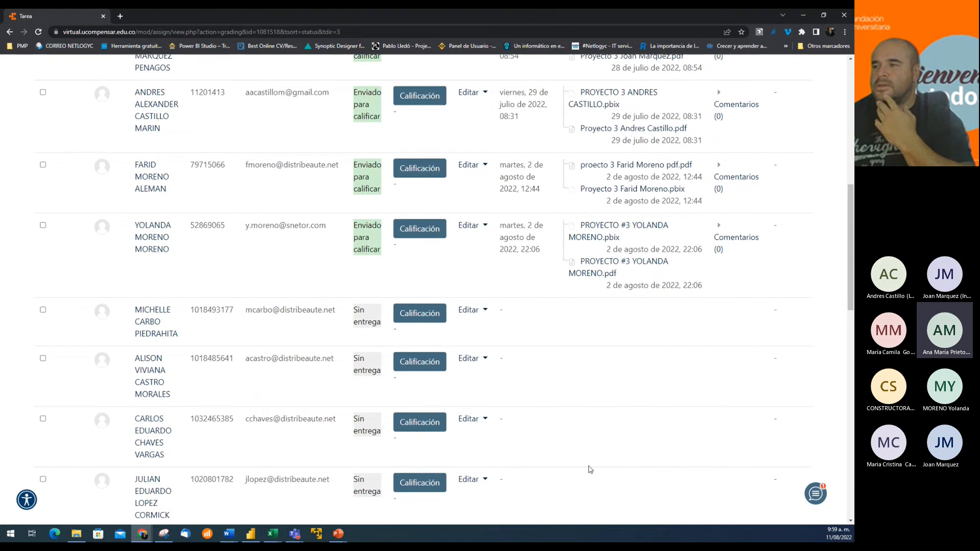
{"action": "scroll", "coordinate": [592, 473], "scroll_direction": "down", "scroll_amount": 2}
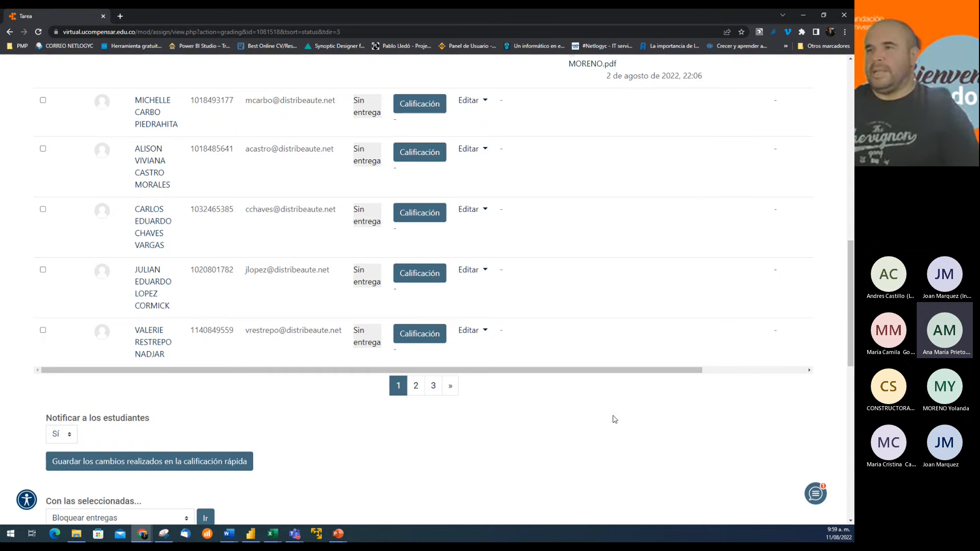
{"action": "scroll", "coordinate": [604, 446], "scroll_direction": "up", "scroll_amount": 10}
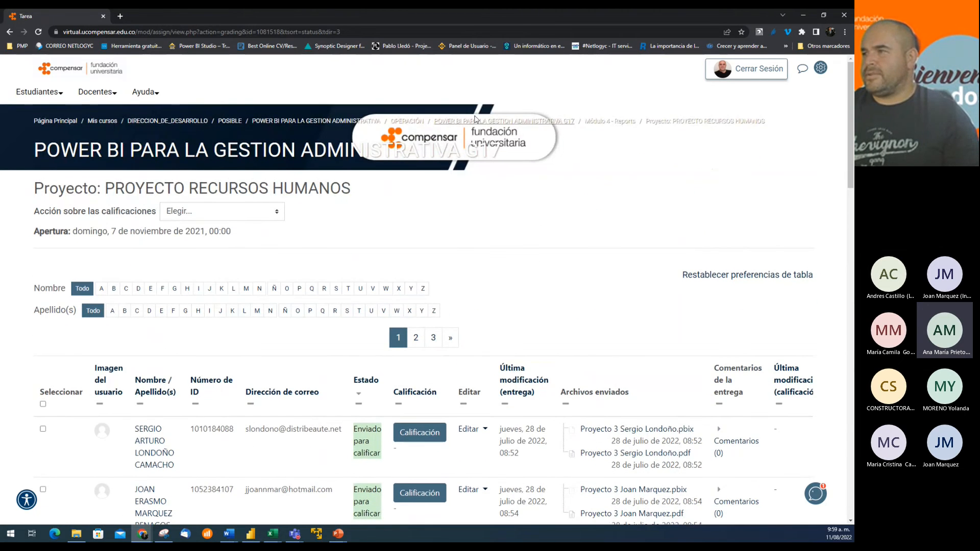
Step: Return to the course page, open Asistencia in the Bienvenida section and start taking attendance for the 11.08.22 session
{"action": "left_click", "coordinate": [526, 122]}
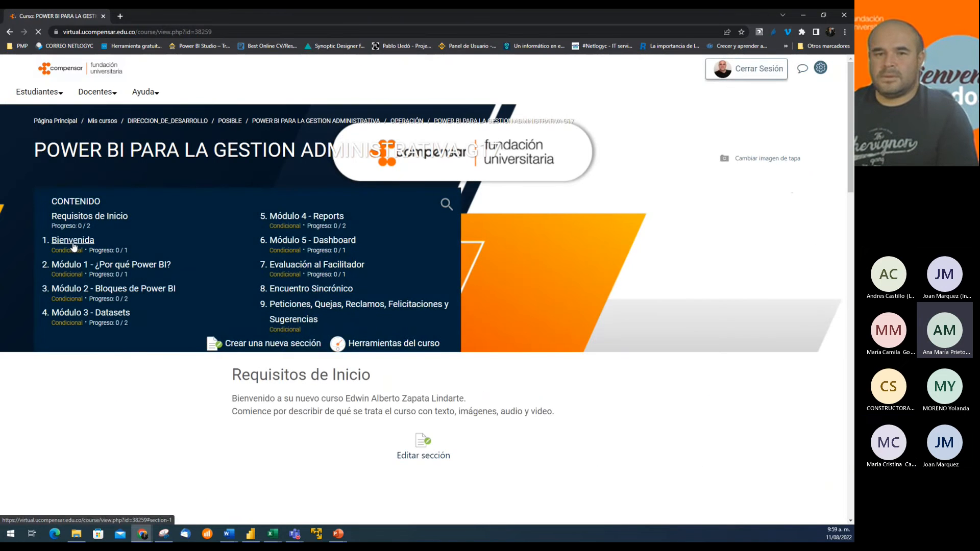
{"action": "left_click", "coordinate": [102, 243]}
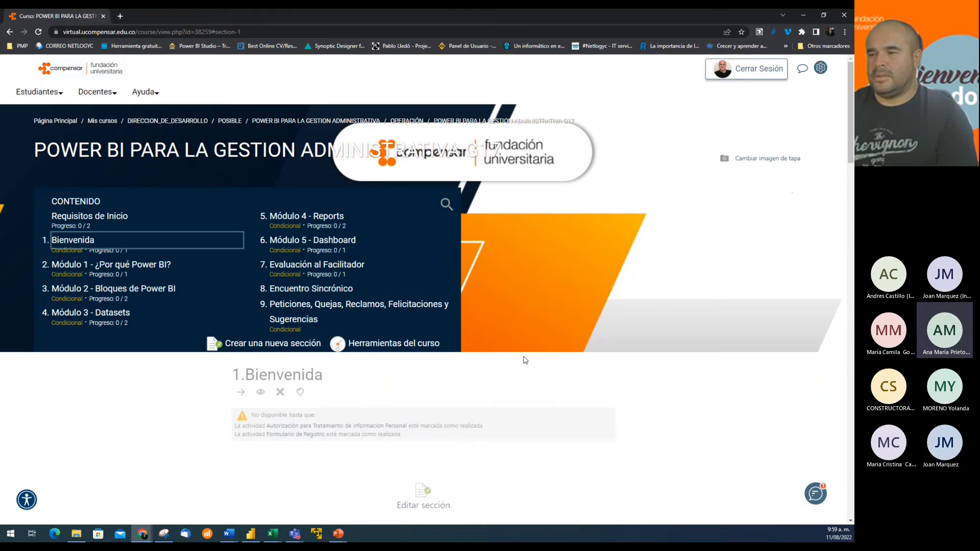
{"action": "scroll", "coordinate": [578, 390], "scroll_direction": "down", "scroll_amount": 8}
{"action": "scroll", "coordinate": [578, 390], "scroll_direction": "down", "scroll_amount": 15}
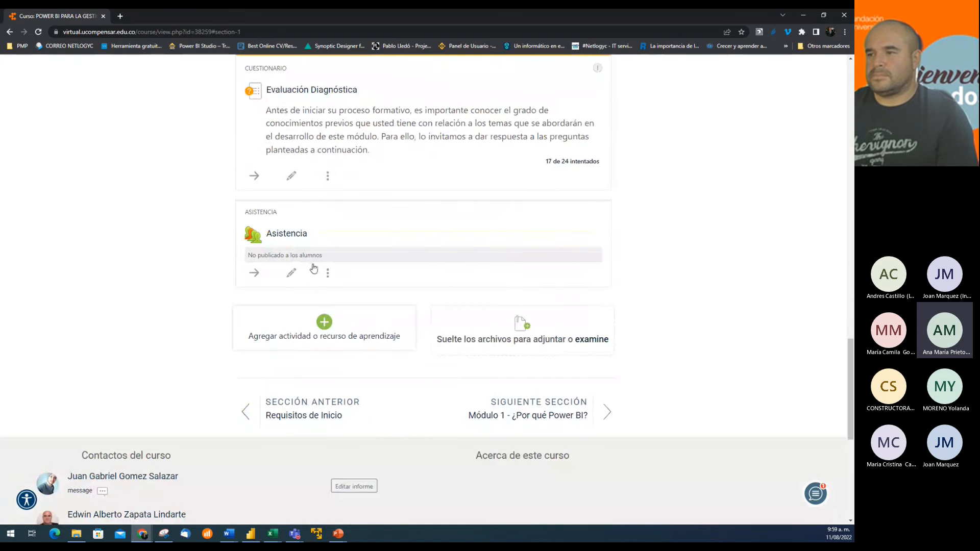
{"action": "left_click", "coordinate": [285, 234]}
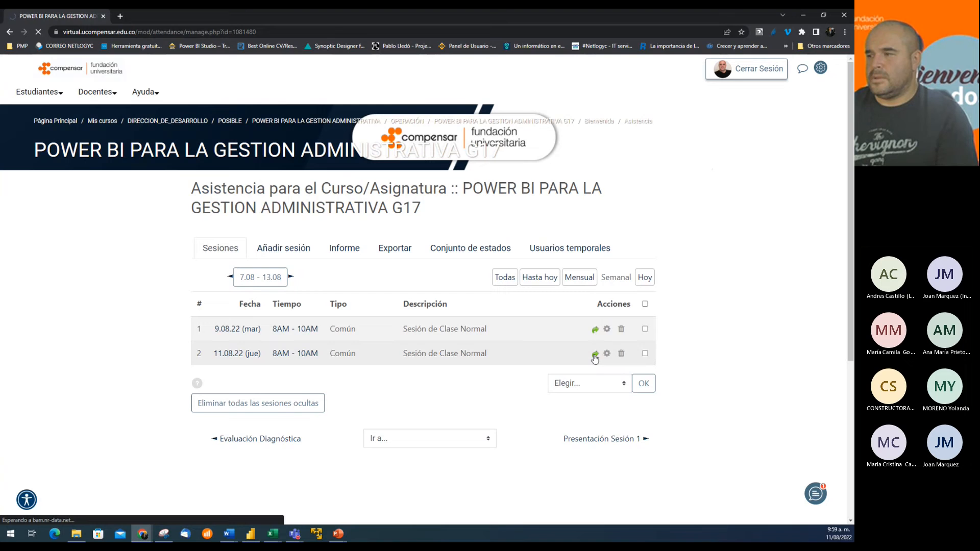
{"action": "left_click", "coordinate": [594, 355]}
Step: Mark the students in rows 15, 6 and 9 of the attendance list as attended (A)
{"action": "scroll", "coordinate": [703, 389], "scroll_direction": "down", "scroll_amount": 4}
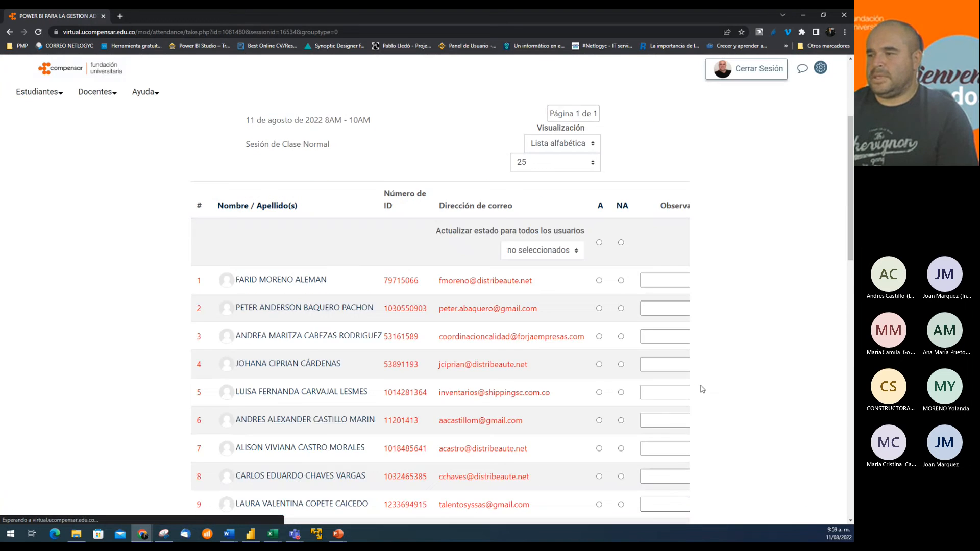
{"action": "scroll", "coordinate": [702, 388], "scroll_direction": "down", "scroll_amount": 3}
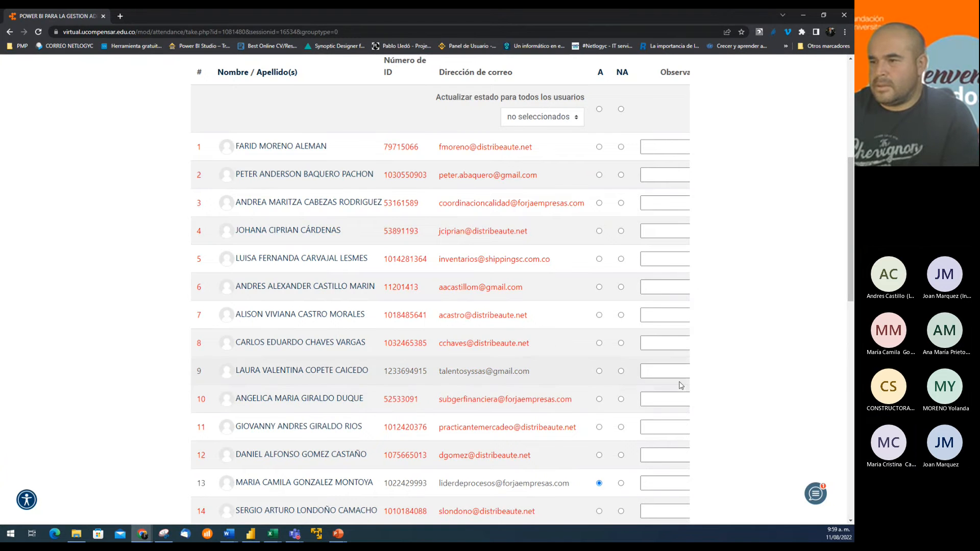
{"action": "scroll", "coordinate": [731, 401], "scroll_direction": "down", "scroll_amount": 3}
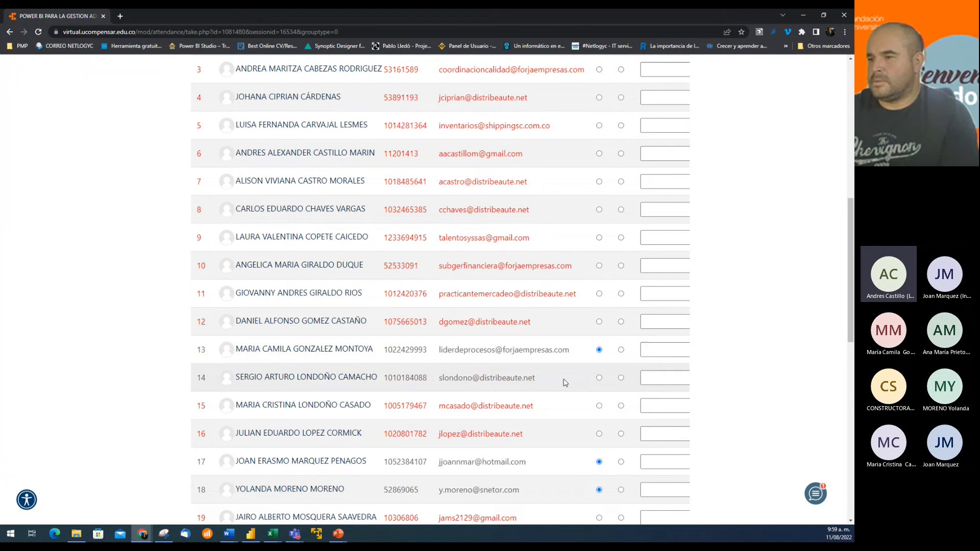
{"action": "left_click", "coordinate": [599, 405]}
{"action": "scroll", "coordinate": [747, 421], "scroll_direction": "up", "scroll_amount": 2}
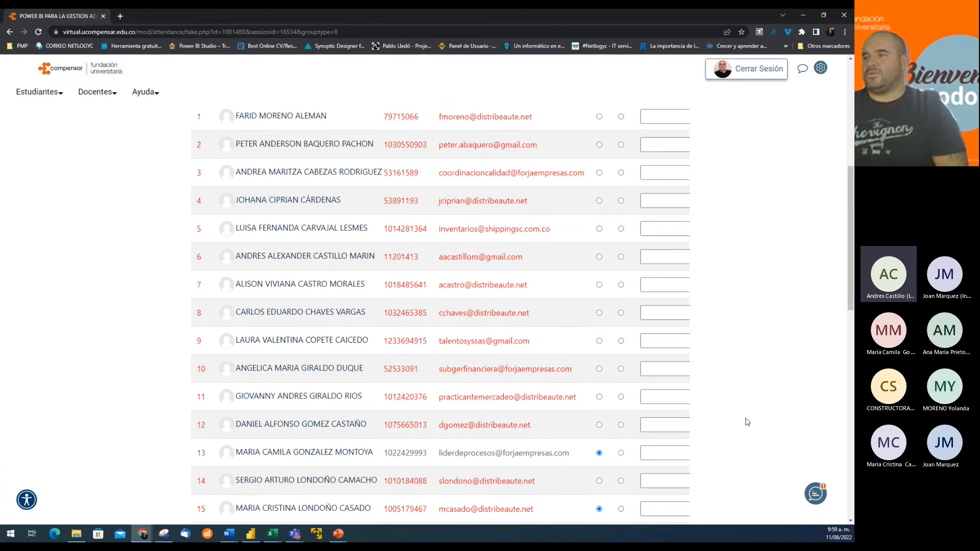
{"action": "scroll", "coordinate": [746, 421], "scroll_direction": "up", "scroll_amount": 3}
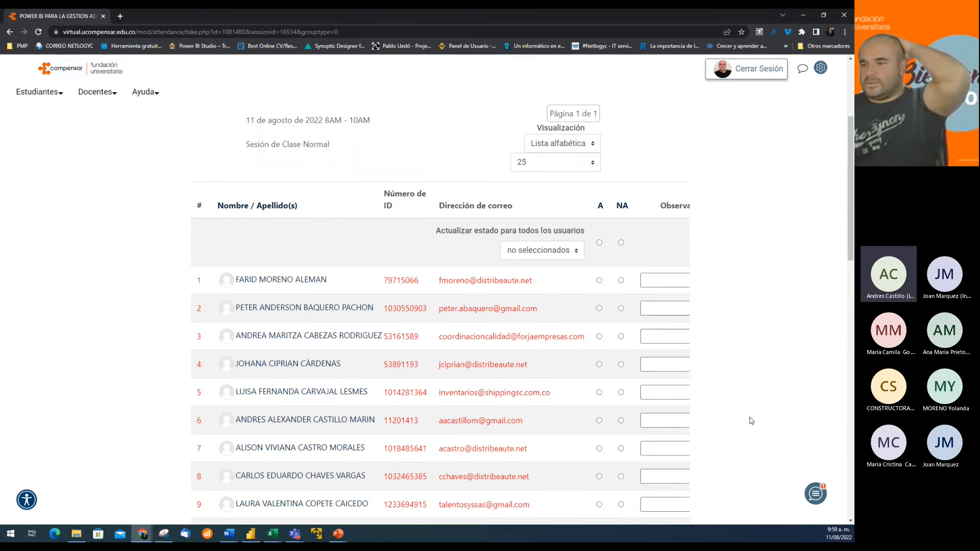
{"action": "scroll", "coordinate": [751, 421], "scroll_direction": "down", "scroll_amount": 2}
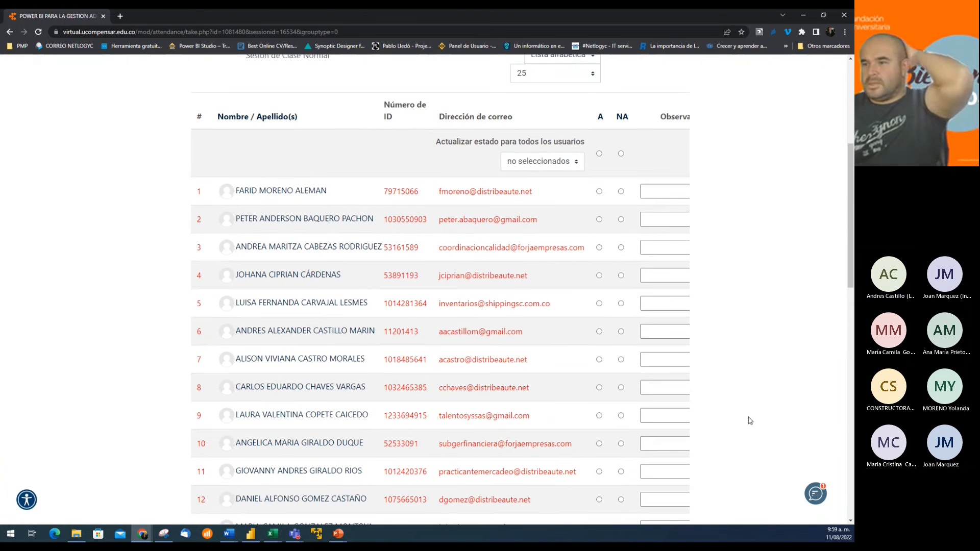
{"action": "left_click", "coordinate": [600, 332]}
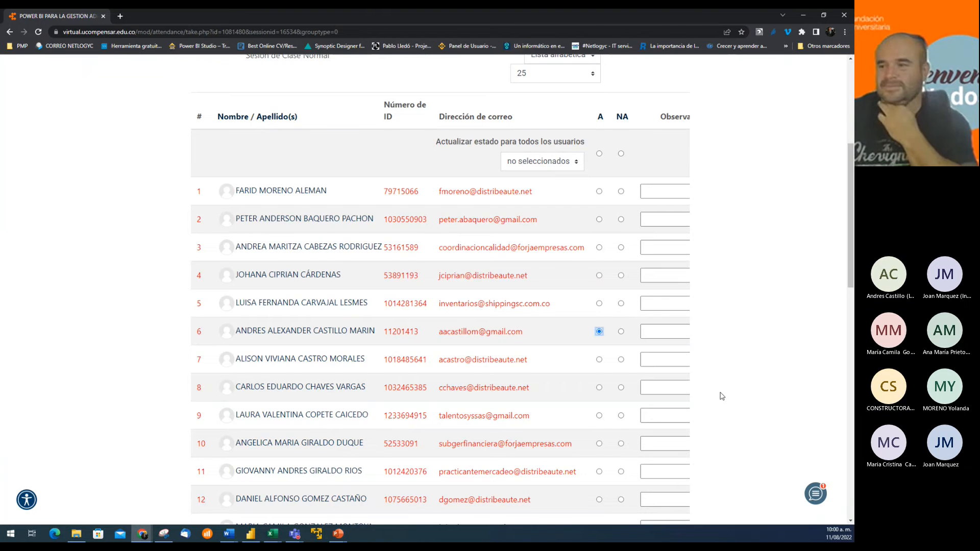
{"action": "scroll", "coordinate": [720, 397], "scroll_direction": "down", "scroll_amount": 3}
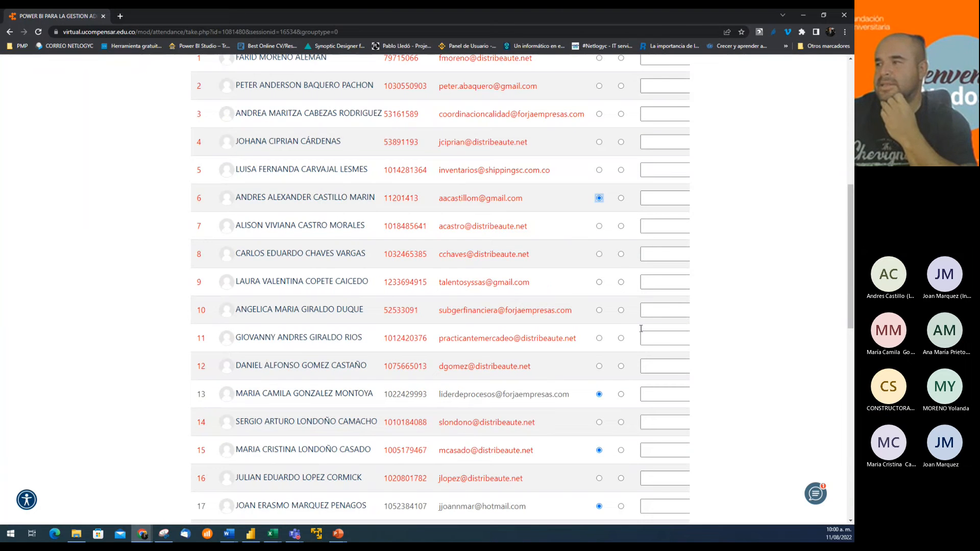
{"action": "left_click", "coordinate": [600, 282]}
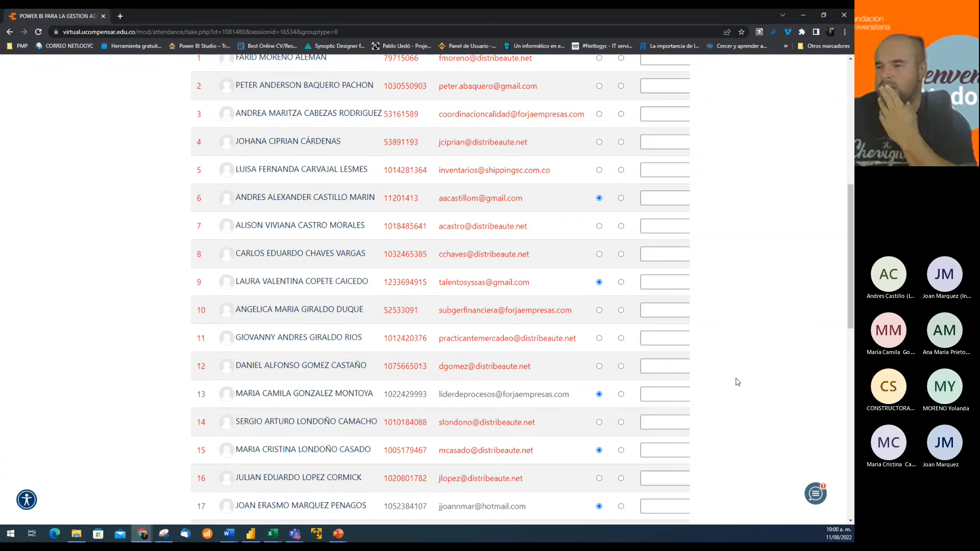
Step: Review the attendance marks of all students in the list for the 11 August session
{"action": "scroll", "coordinate": [730, 390], "scroll_direction": "down", "scroll_amount": 1}
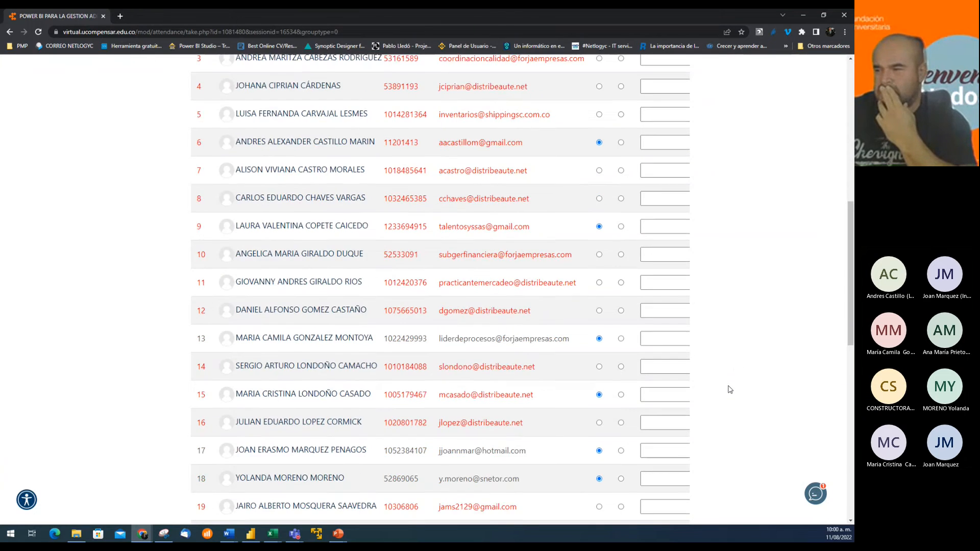
{"action": "scroll", "coordinate": [730, 390], "scroll_direction": "down", "scroll_amount": 2}
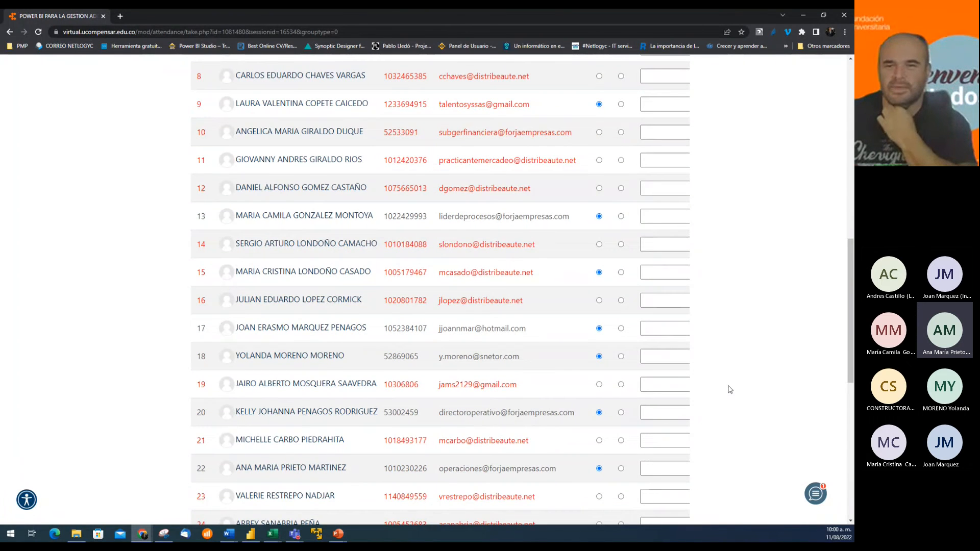
{"action": "scroll", "coordinate": [730, 389], "scroll_direction": "down", "scroll_amount": 2}
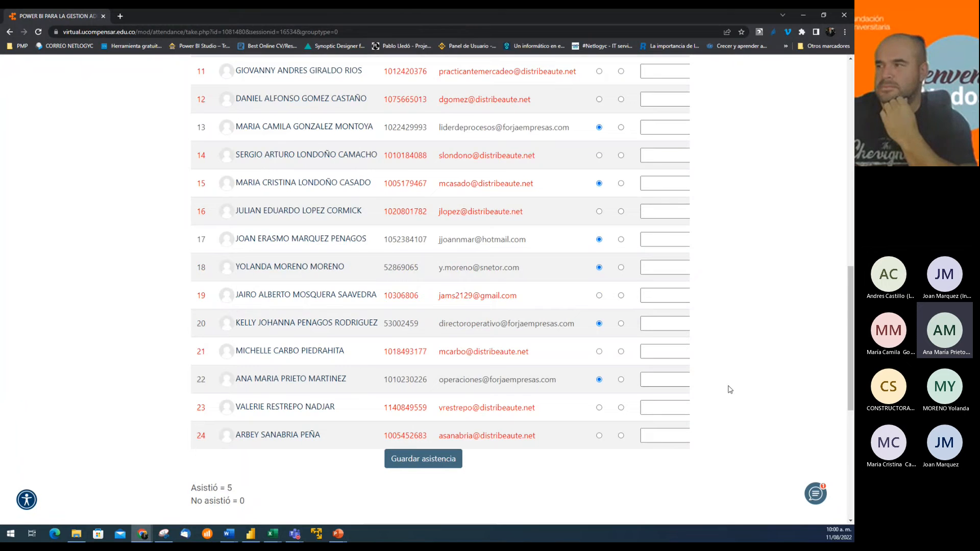
{"action": "scroll", "coordinate": [730, 390], "scroll_direction": "up", "scroll_amount": 1}
{"action": "scroll", "coordinate": [730, 390], "scroll_direction": "up", "scroll_amount": 6}
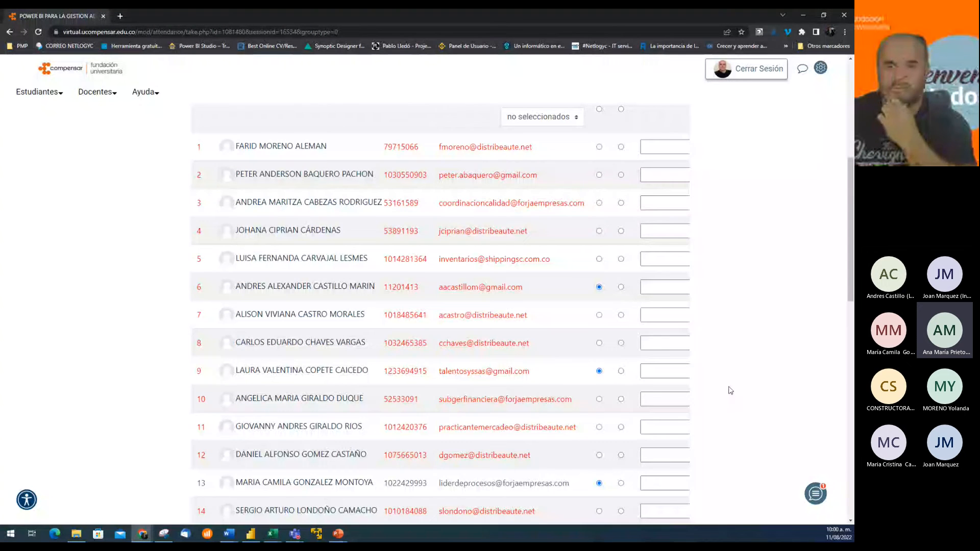
{"action": "scroll", "coordinate": [730, 389], "scroll_direction": "down", "scroll_amount": 2}
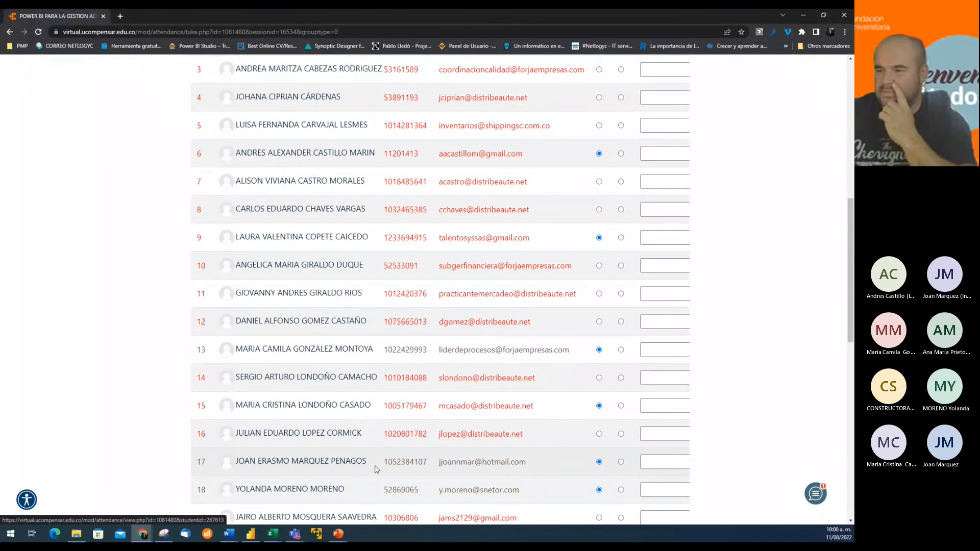
{"action": "scroll", "coordinate": [737, 433], "scroll_direction": "down", "scroll_amount": 2}
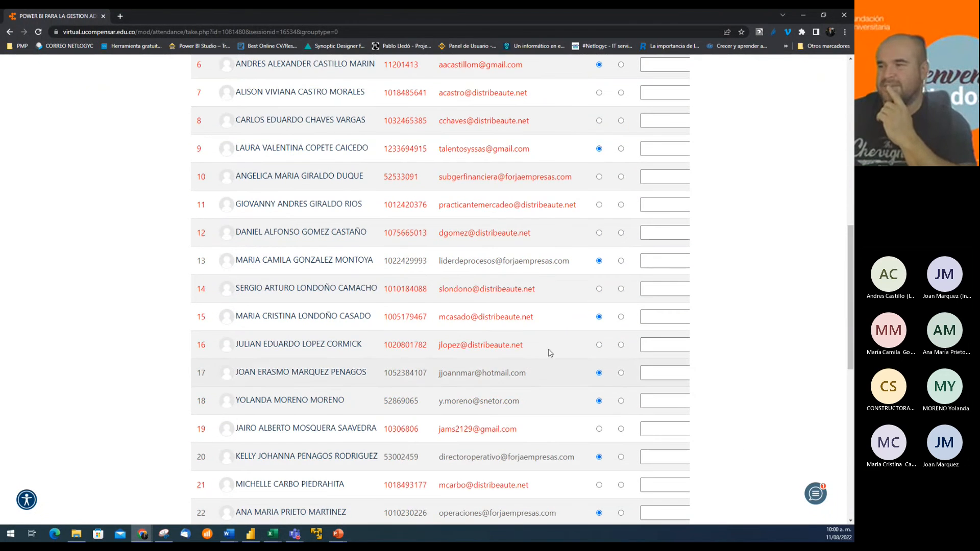
{"action": "scroll", "coordinate": [728, 413], "scroll_direction": "down", "scroll_amount": 2}
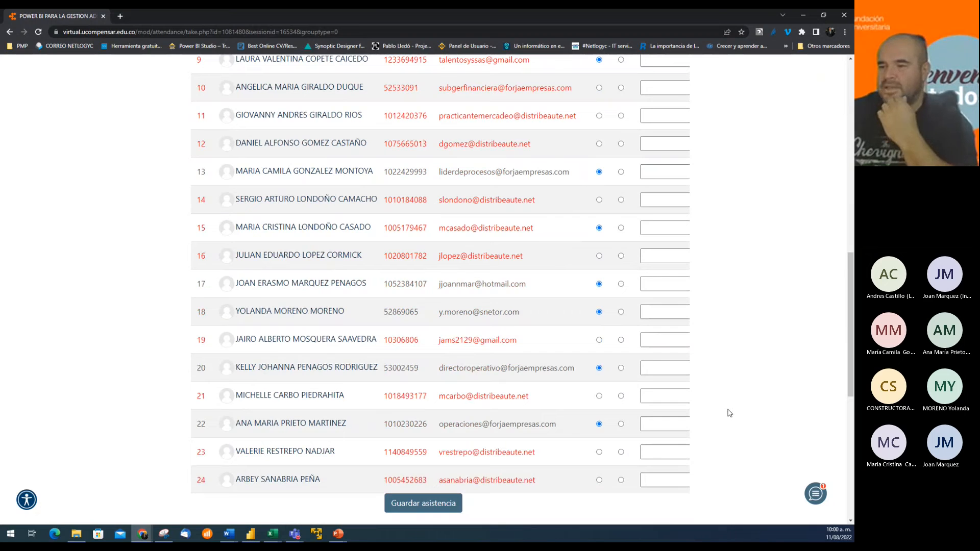
{"action": "scroll", "coordinate": [727, 411], "scroll_direction": "up", "scroll_amount": 9}
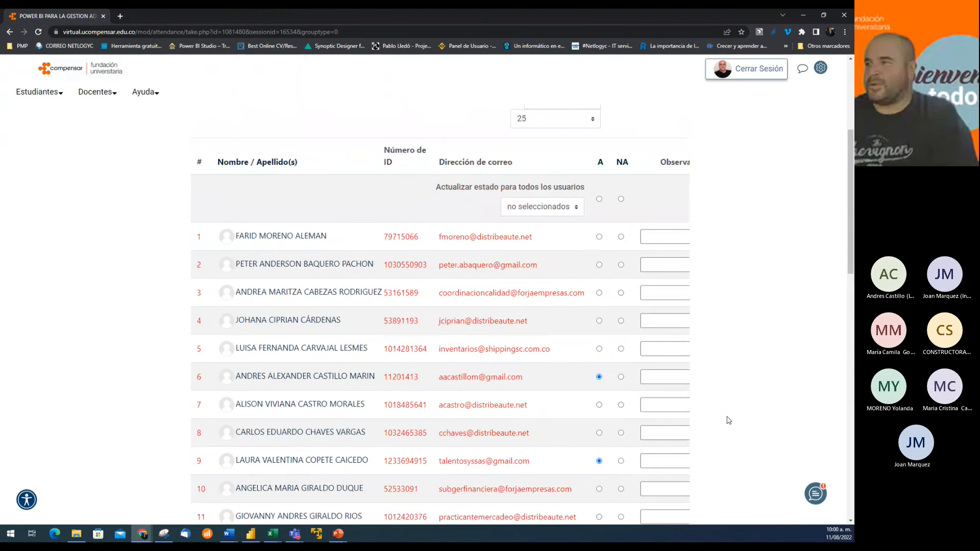
Step: Set every student still without an attendance mark to NA in one go, and check the filled list
{"action": "scroll", "coordinate": [729, 420], "scroll_direction": "up", "scroll_amount": 1}
{"action": "left_click", "coordinate": [621, 242]}
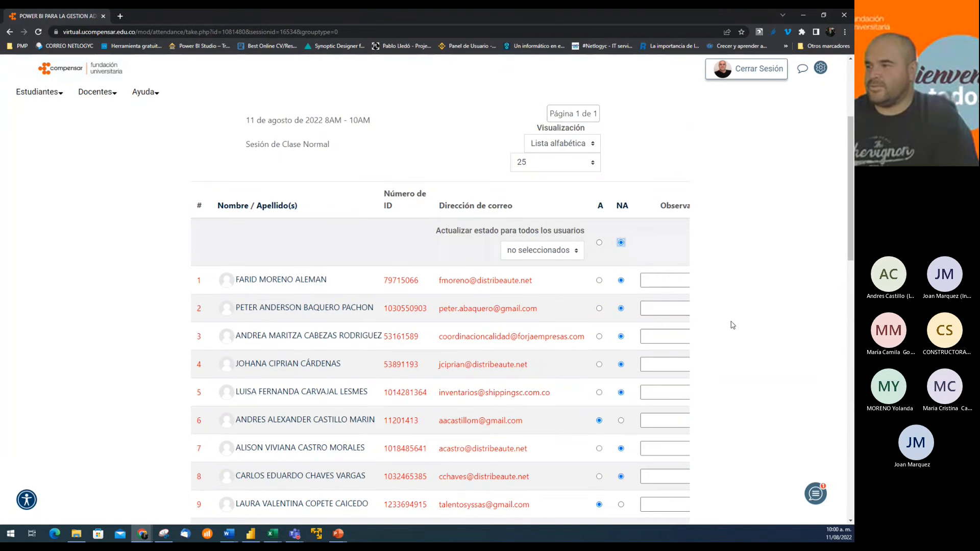
{"action": "scroll", "coordinate": [762, 396], "scroll_direction": "down", "scroll_amount": 8}
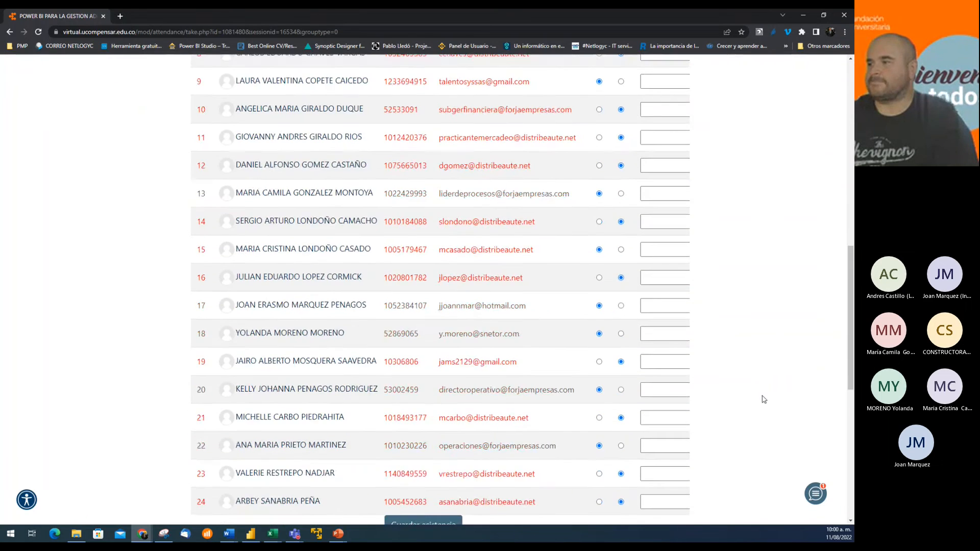
{"action": "scroll", "coordinate": [763, 399], "scroll_direction": "down", "scroll_amount": 3}
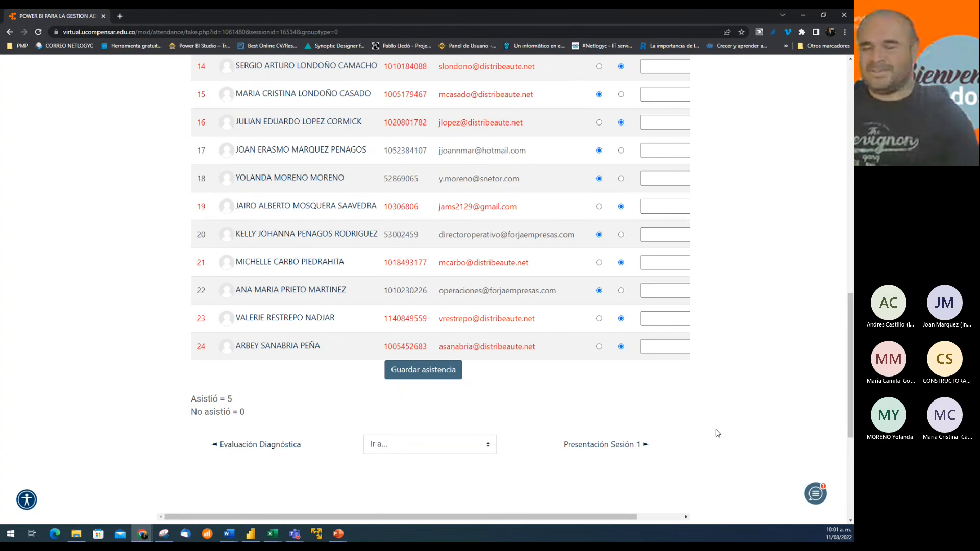
Step: Check the attendance list once more and save the attendance for the 11 August 2022 session
{"action": "scroll", "coordinate": [722, 437], "scroll_direction": "up", "scroll_amount": 7}
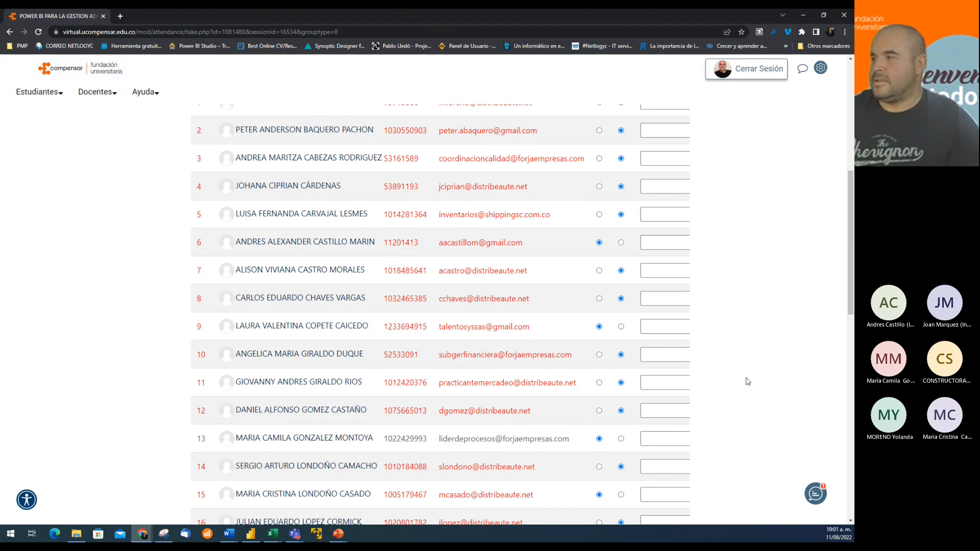
{"action": "scroll", "coordinate": [750, 384], "scroll_direction": "down", "scroll_amount": 9}
{"action": "scroll", "coordinate": [750, 384], "scroll_direction": "up", "scroll_amount": 2}
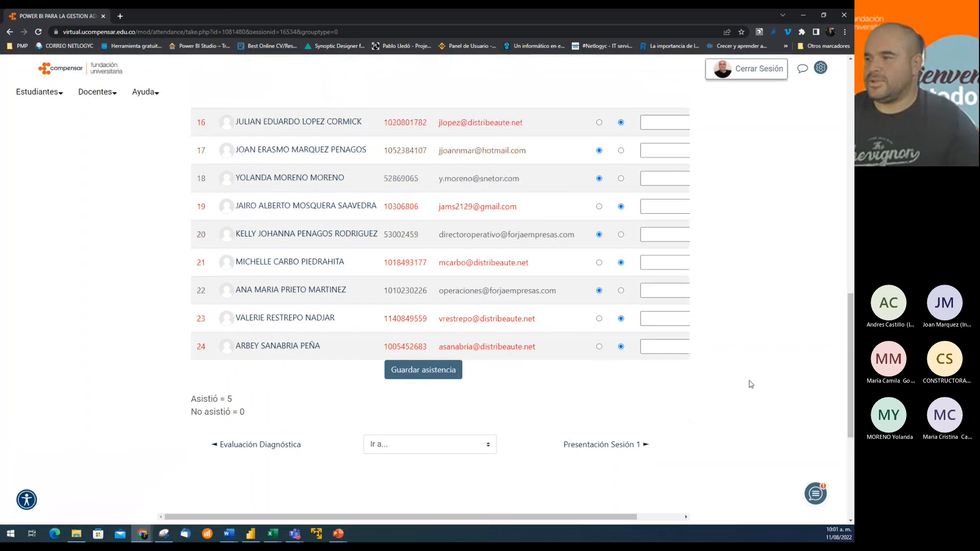
{"action": "left_click", "coordinate": [433, 371]}
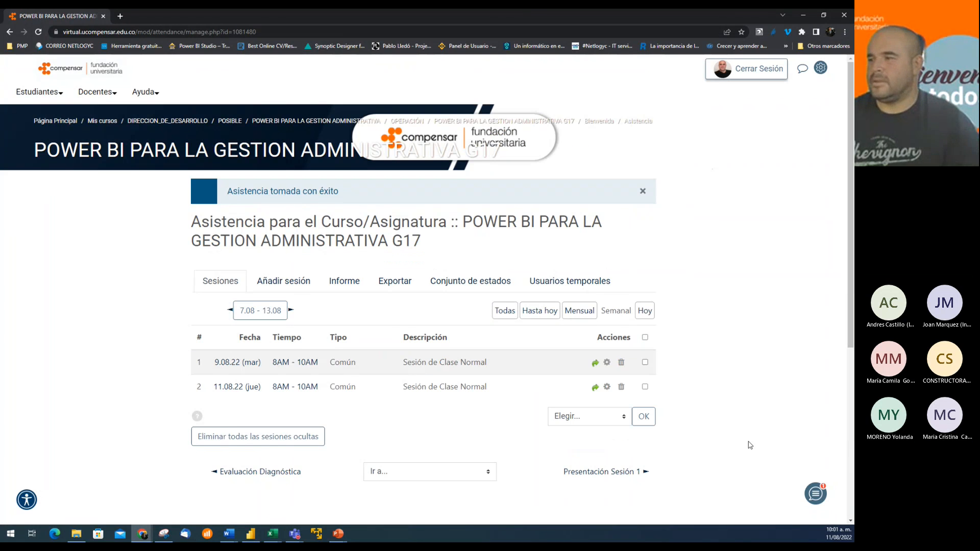
{"action": "scroll", "coordinate": [750, 442], "scroll_direction": "down", "scroll_amount": 4}
{"action": "scroll", "coordinate": [753, 444], "scroll_direction": "up", "scroll_amount": 5}
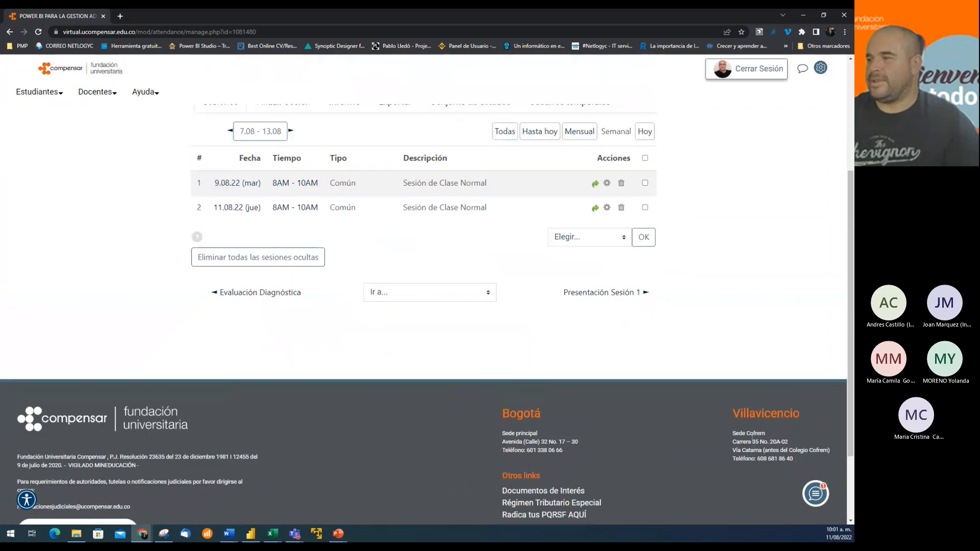